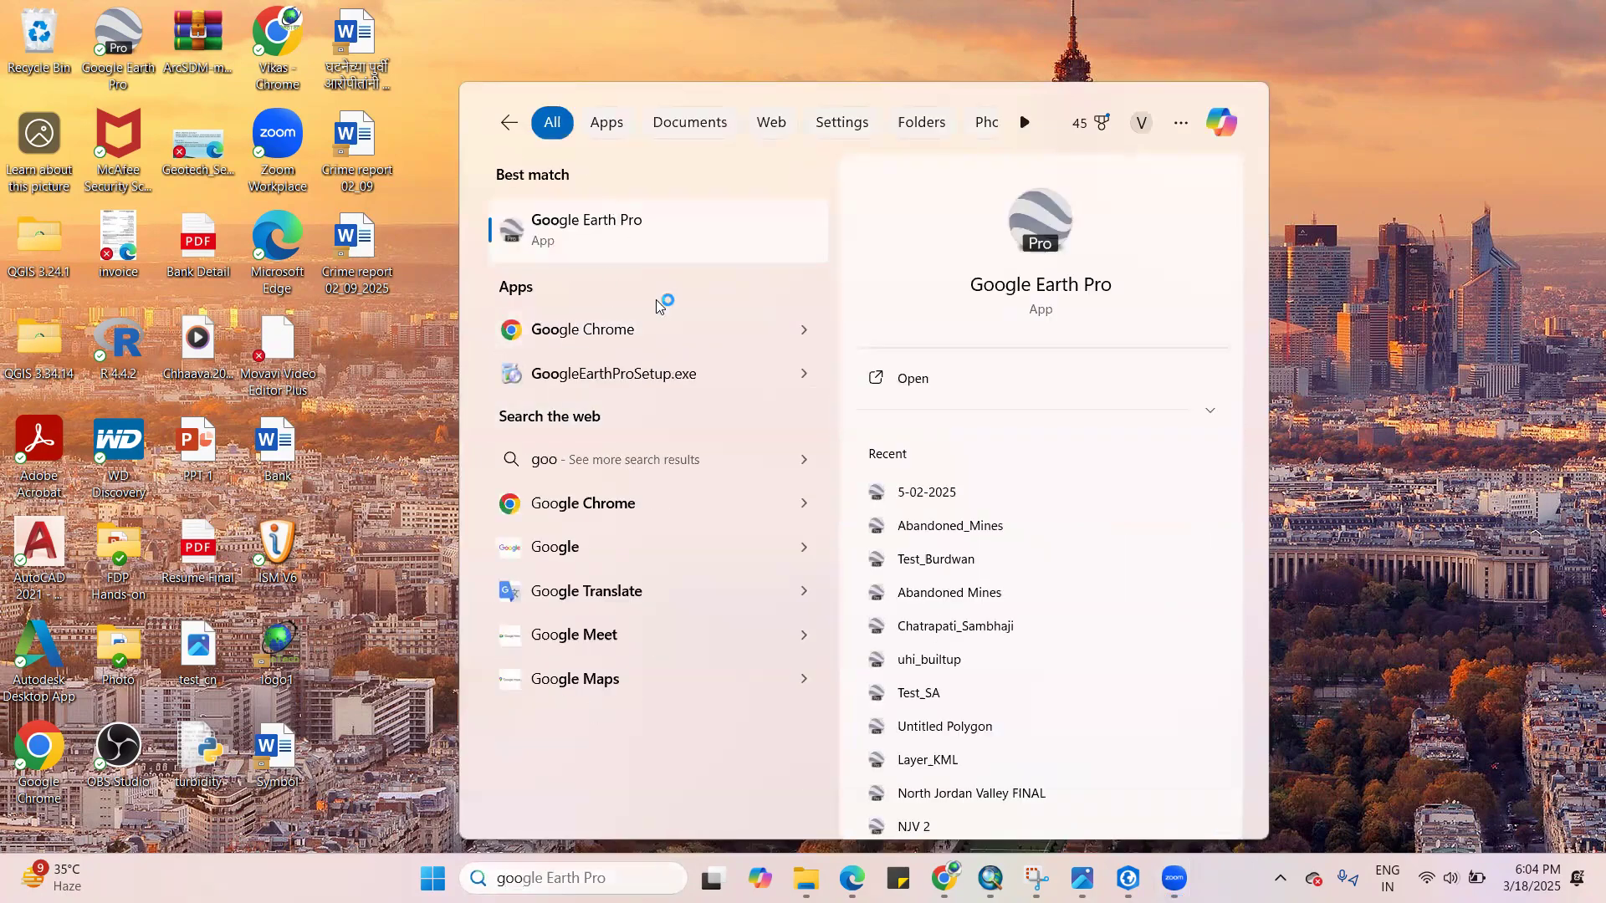
Open Google Earth Pro and dismiss the start-up tips
{"action": "left_click", "coordinate": [616, 230]}
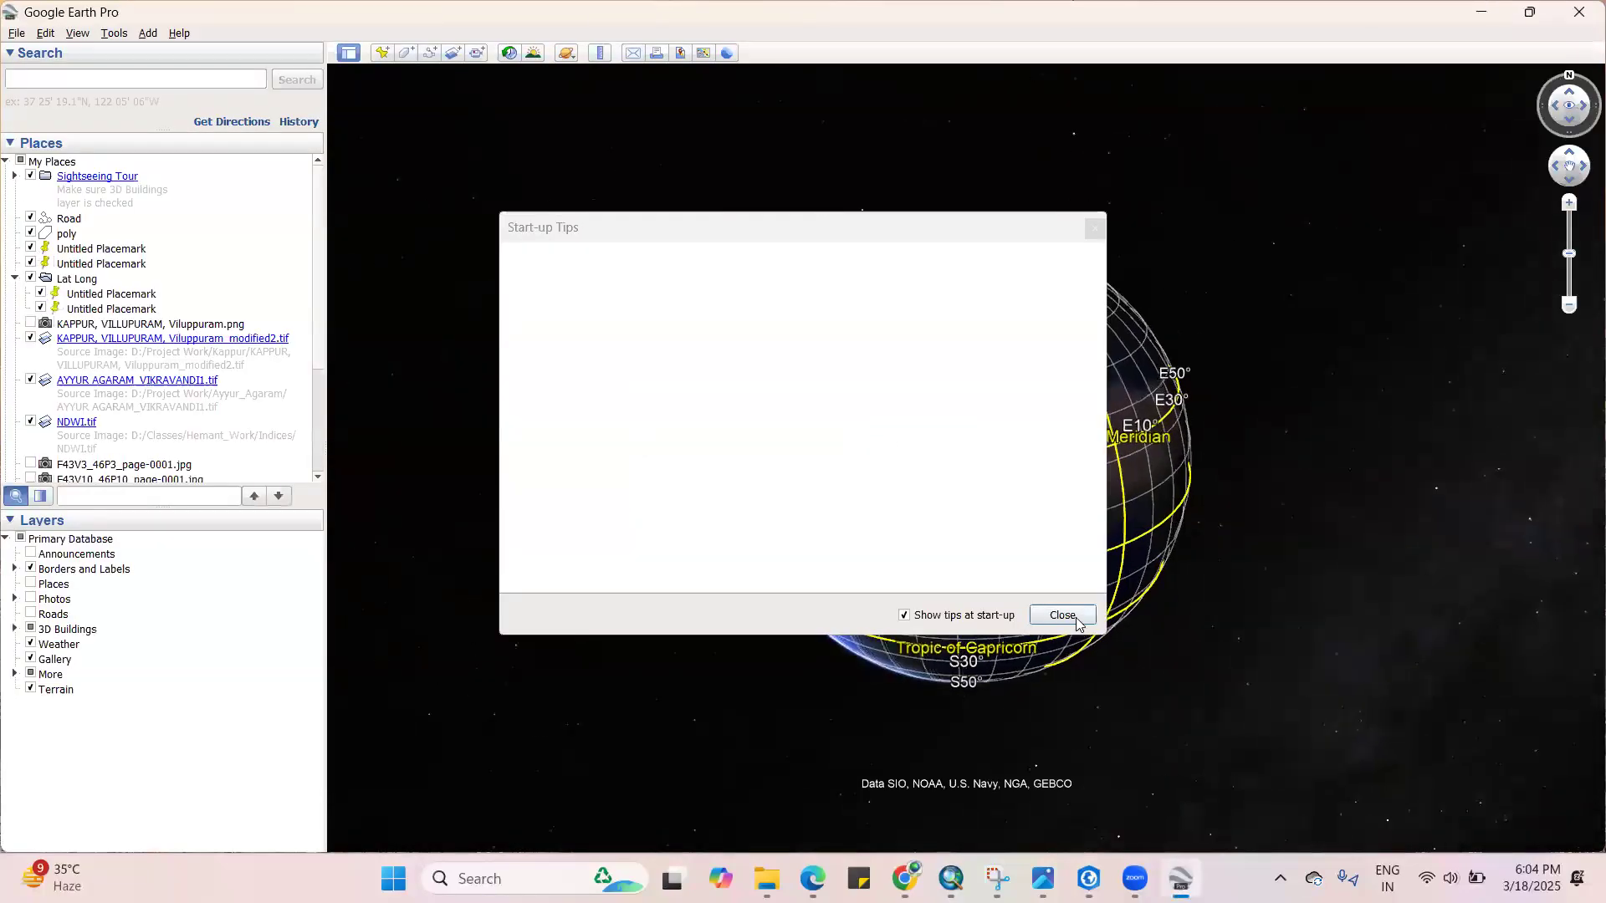
{"action": "left_click", "coordinate": [1062, 616]}
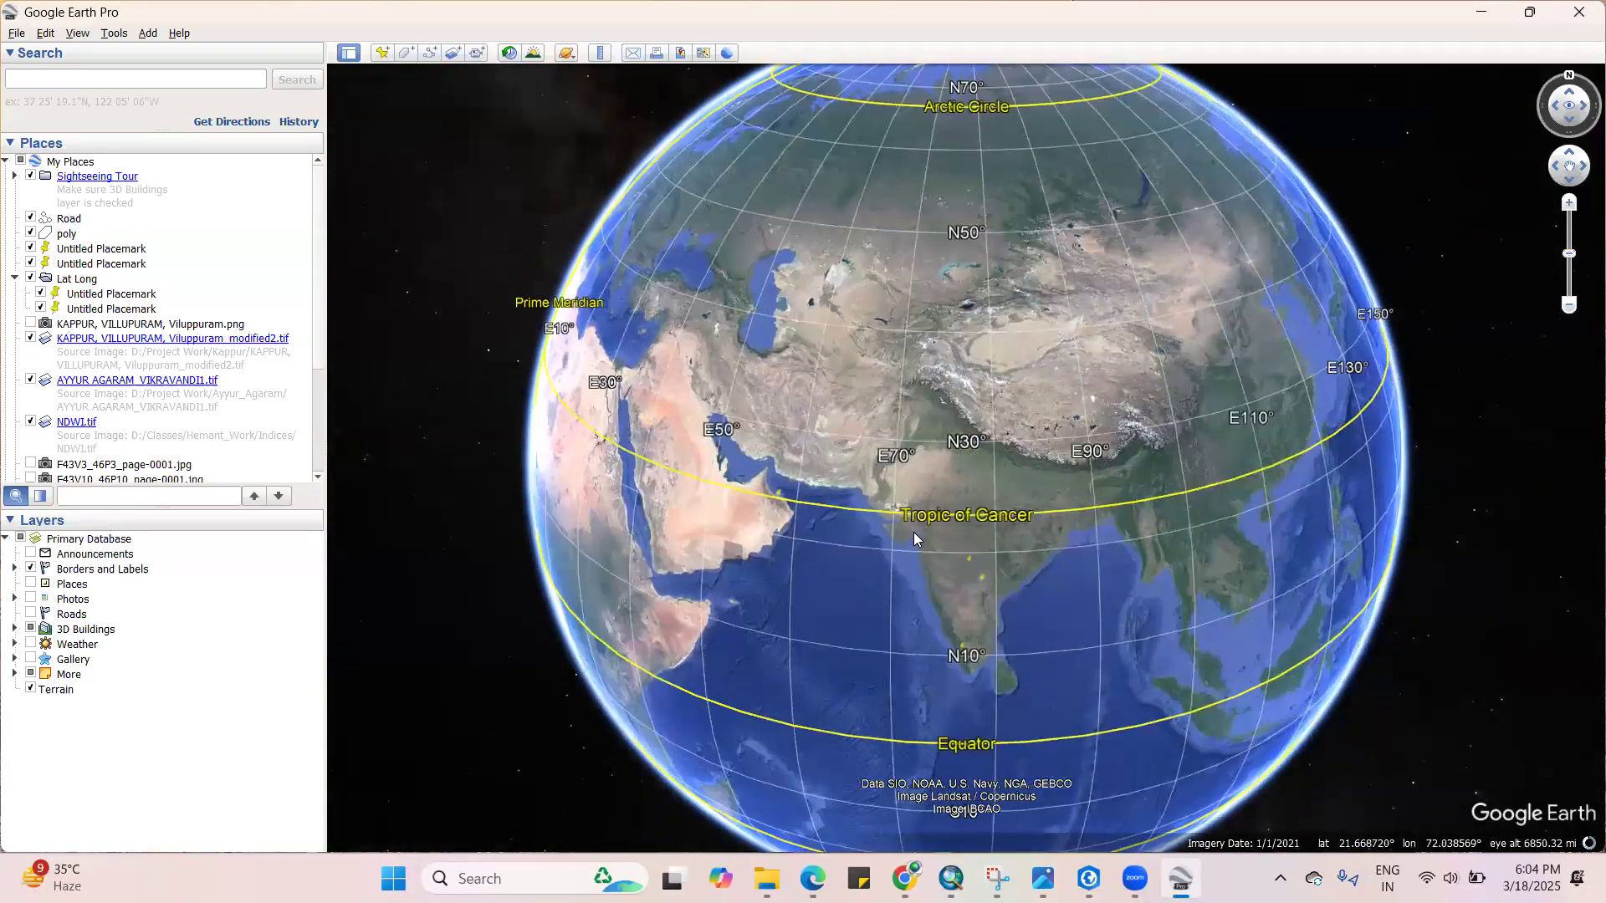
Look over India's west coast, from the Gujarat peninsula around Dwarka southwards past Mumbai and Goa
{"action": "scroll", "coordinate": [914, 532], "scroll_direction": "up", "scroll_amount": 5}
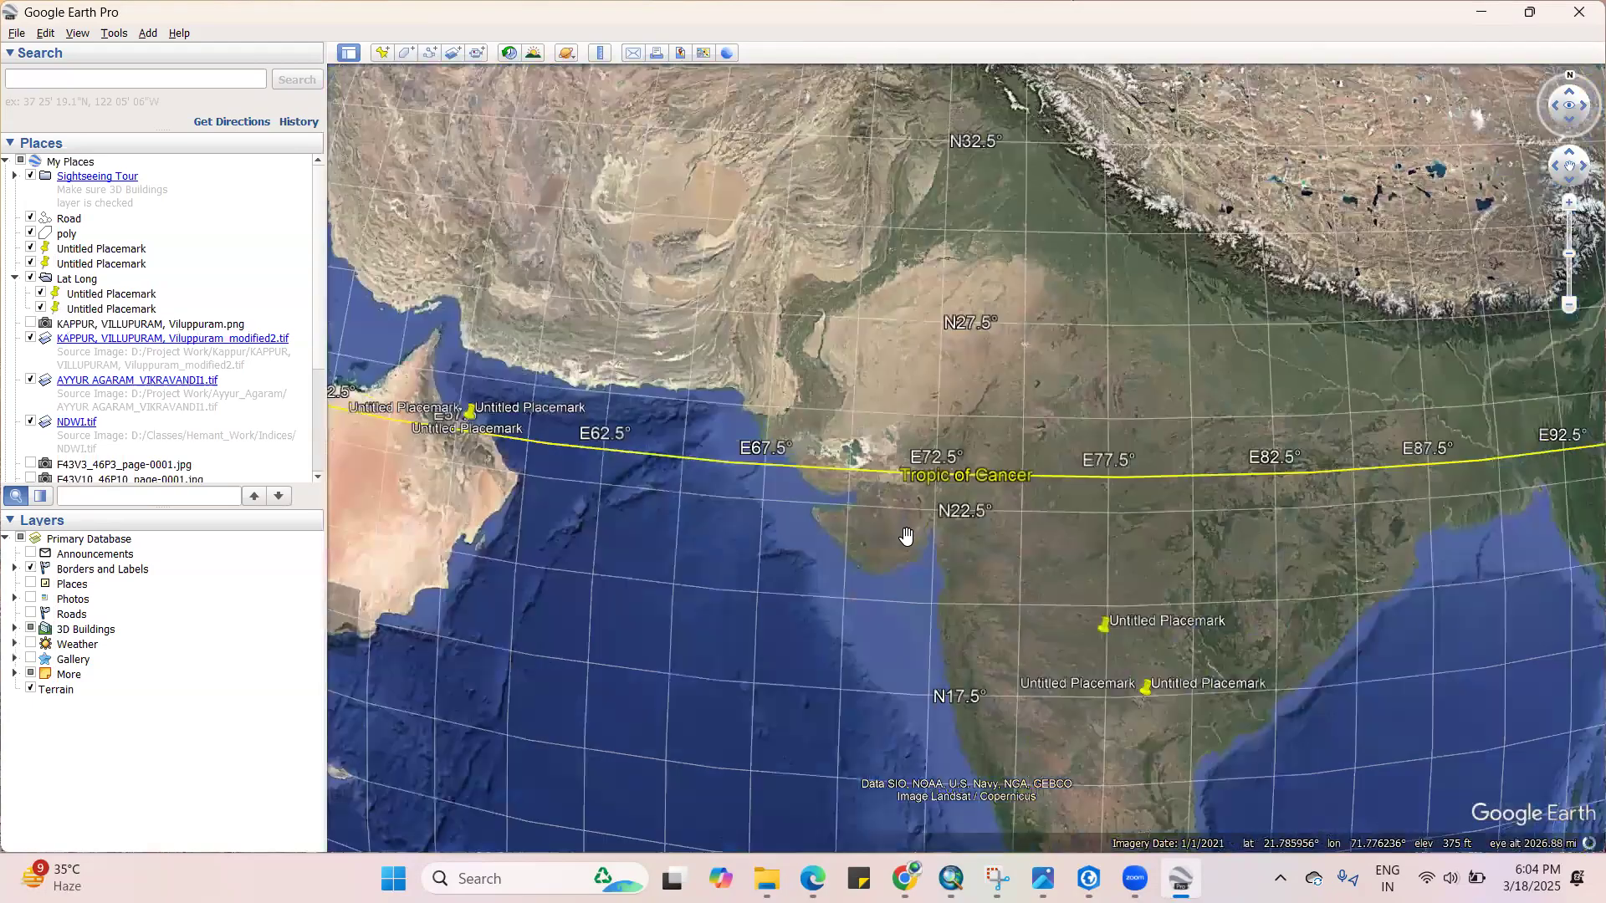
{"action": "scroll", "coordinate": [906, 533], "scroll_direction": "up", "scroll_amount": 4}
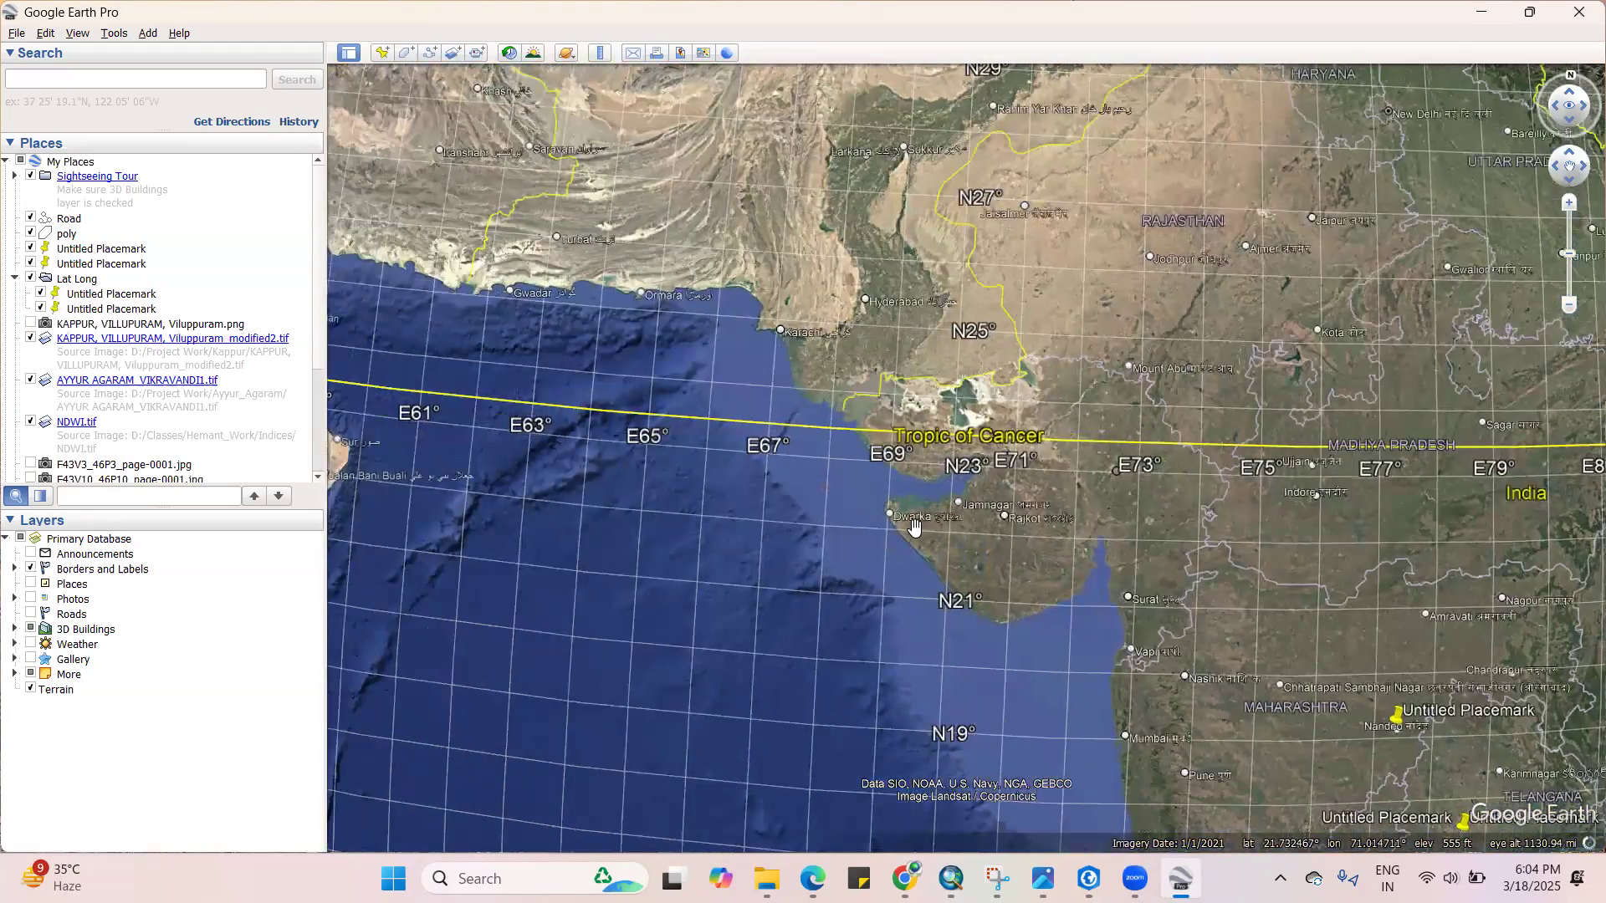
{"action": "scroll", "coordinate": [914, 525], "scroll_direction": "up", "scroll_amount": 5}
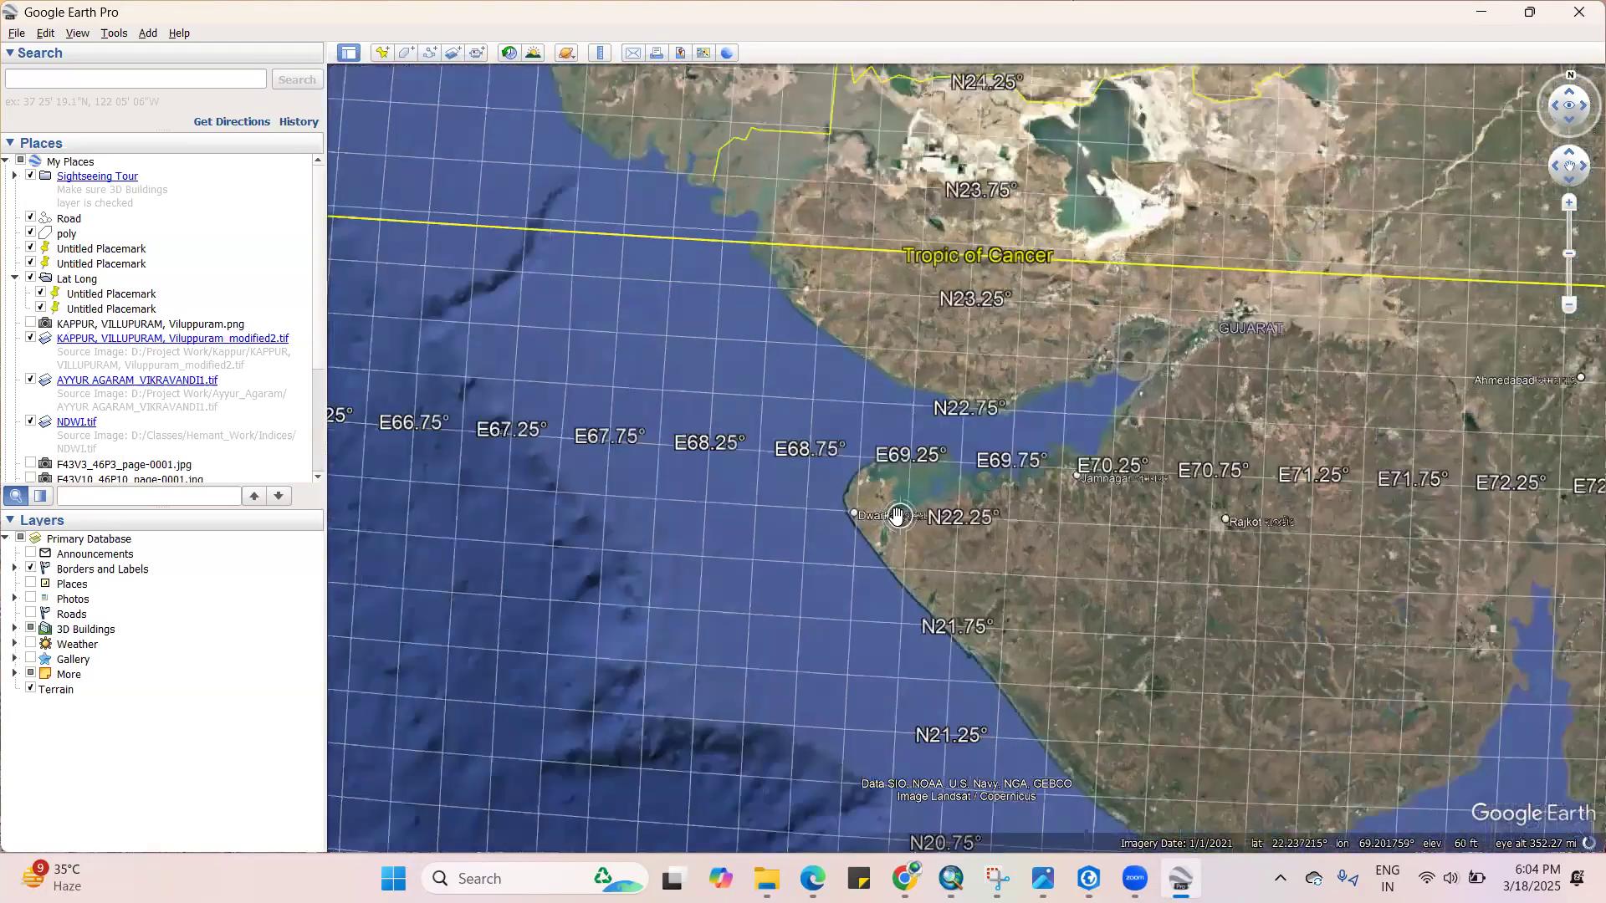
{"action": "scroll", "coordinate": [898, 516], "scroll_direction": "up", "scroll_amount": 2}
{"action": "left_click_drag", "start_coordinate": [898, 516], "coordinate": [970, 383]}
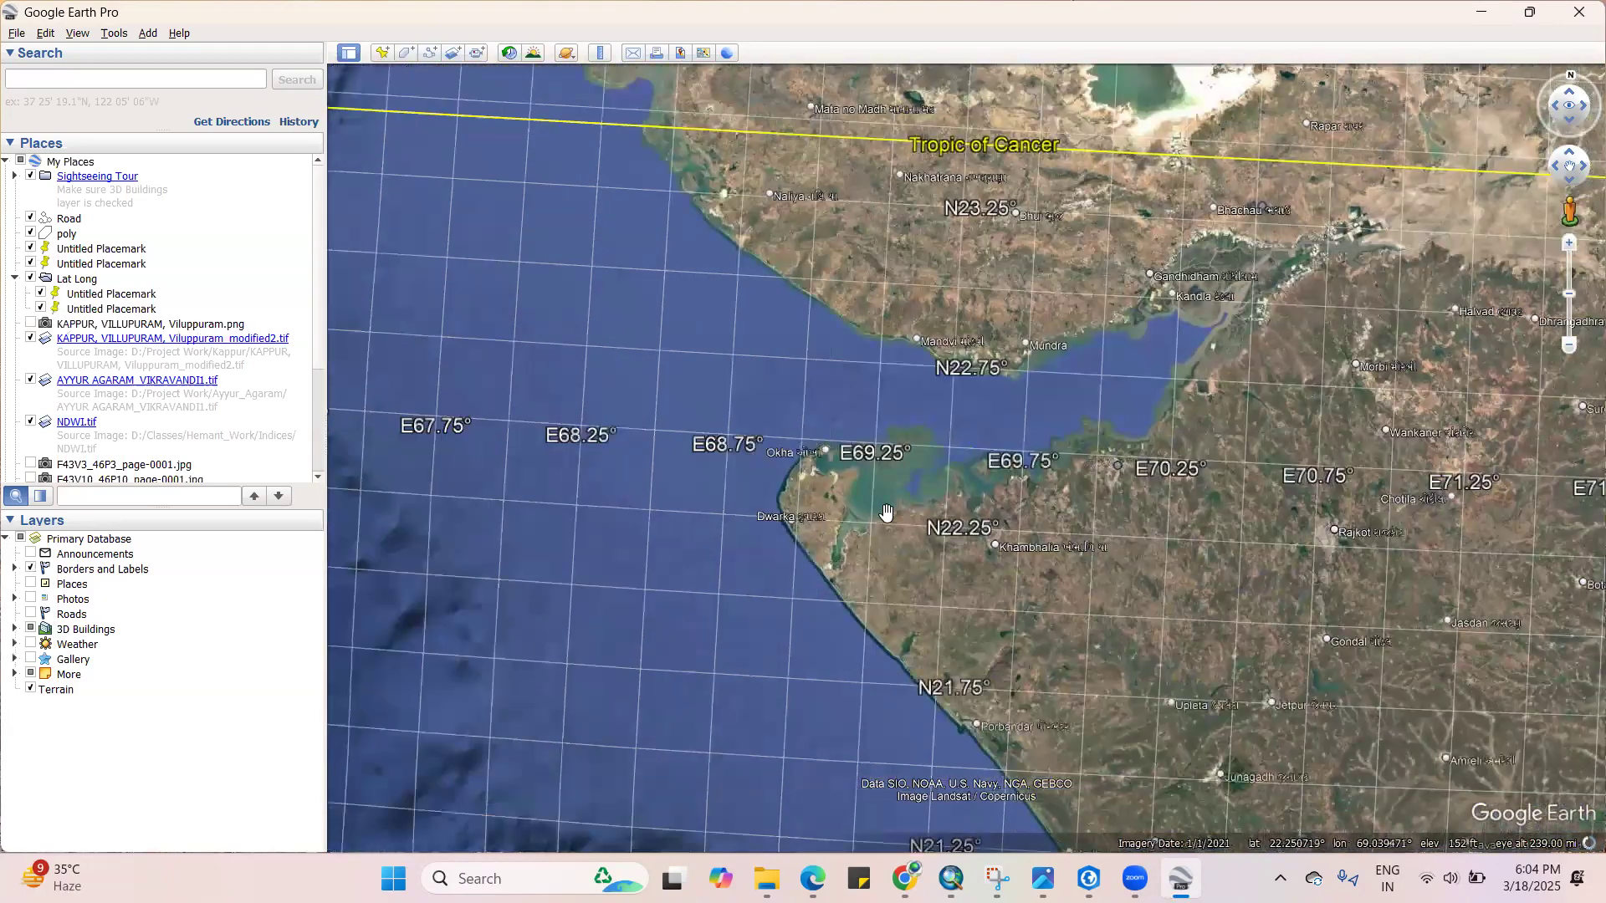
{"action": "left_click_drag", "start_coordinate": [925, 326], "coordinate": [924, 290]}
{"action": "scroll", "coordinate": [940, 449], "scroll_direction": "down", "scroll_amount": 5}
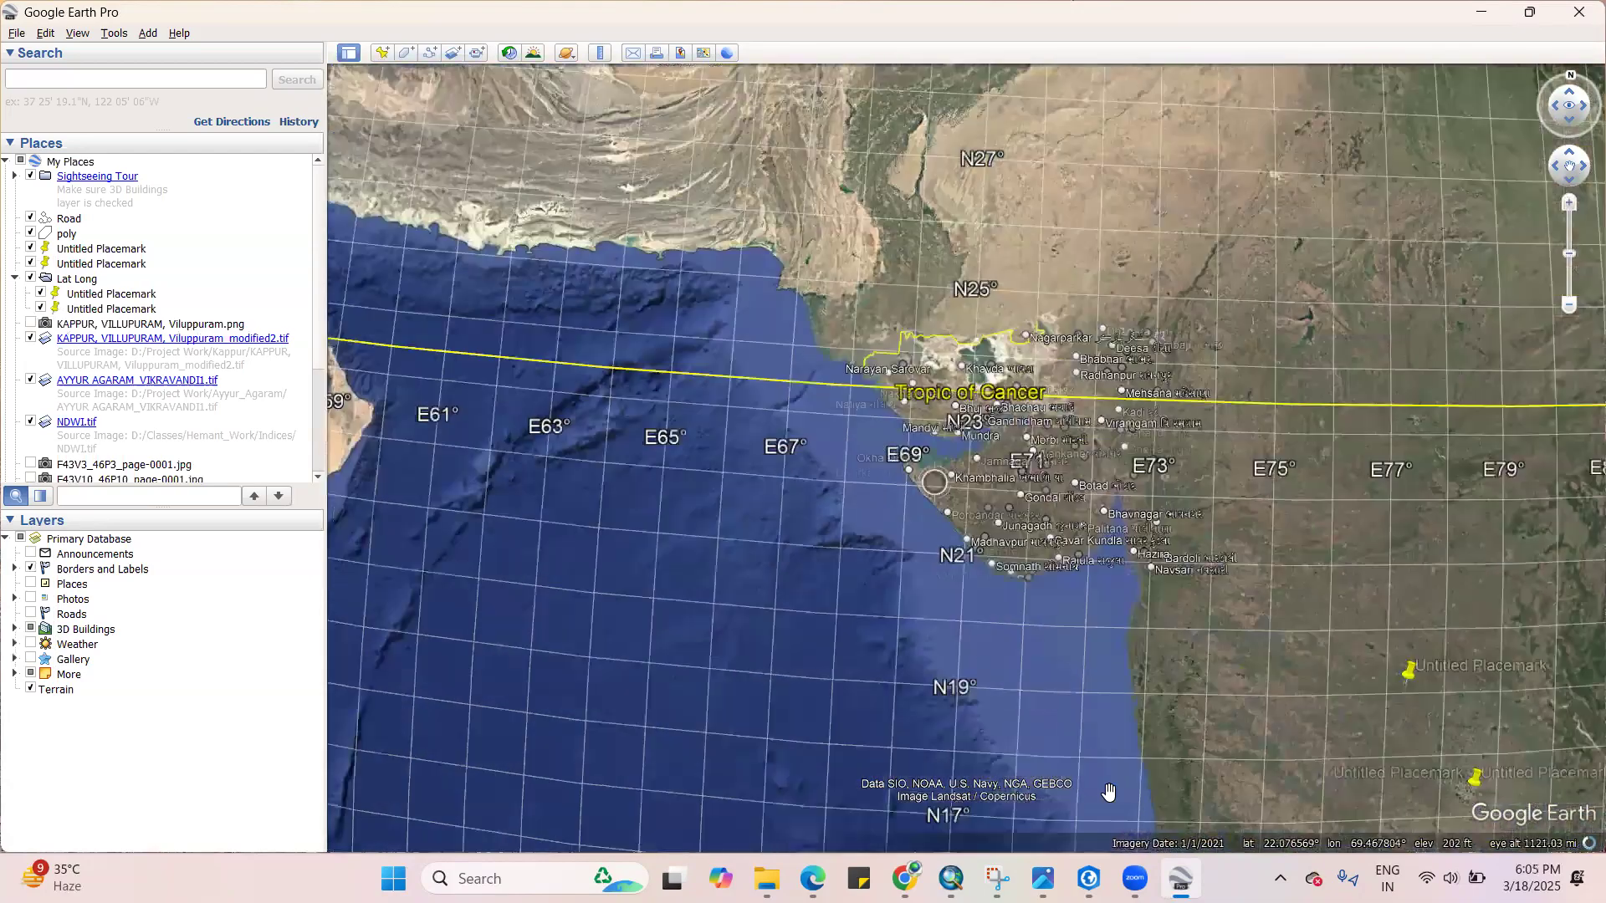
{"action": "left_click_drag", "start_coordinate": [1108, 791], "coordinate": [1079, 544]}
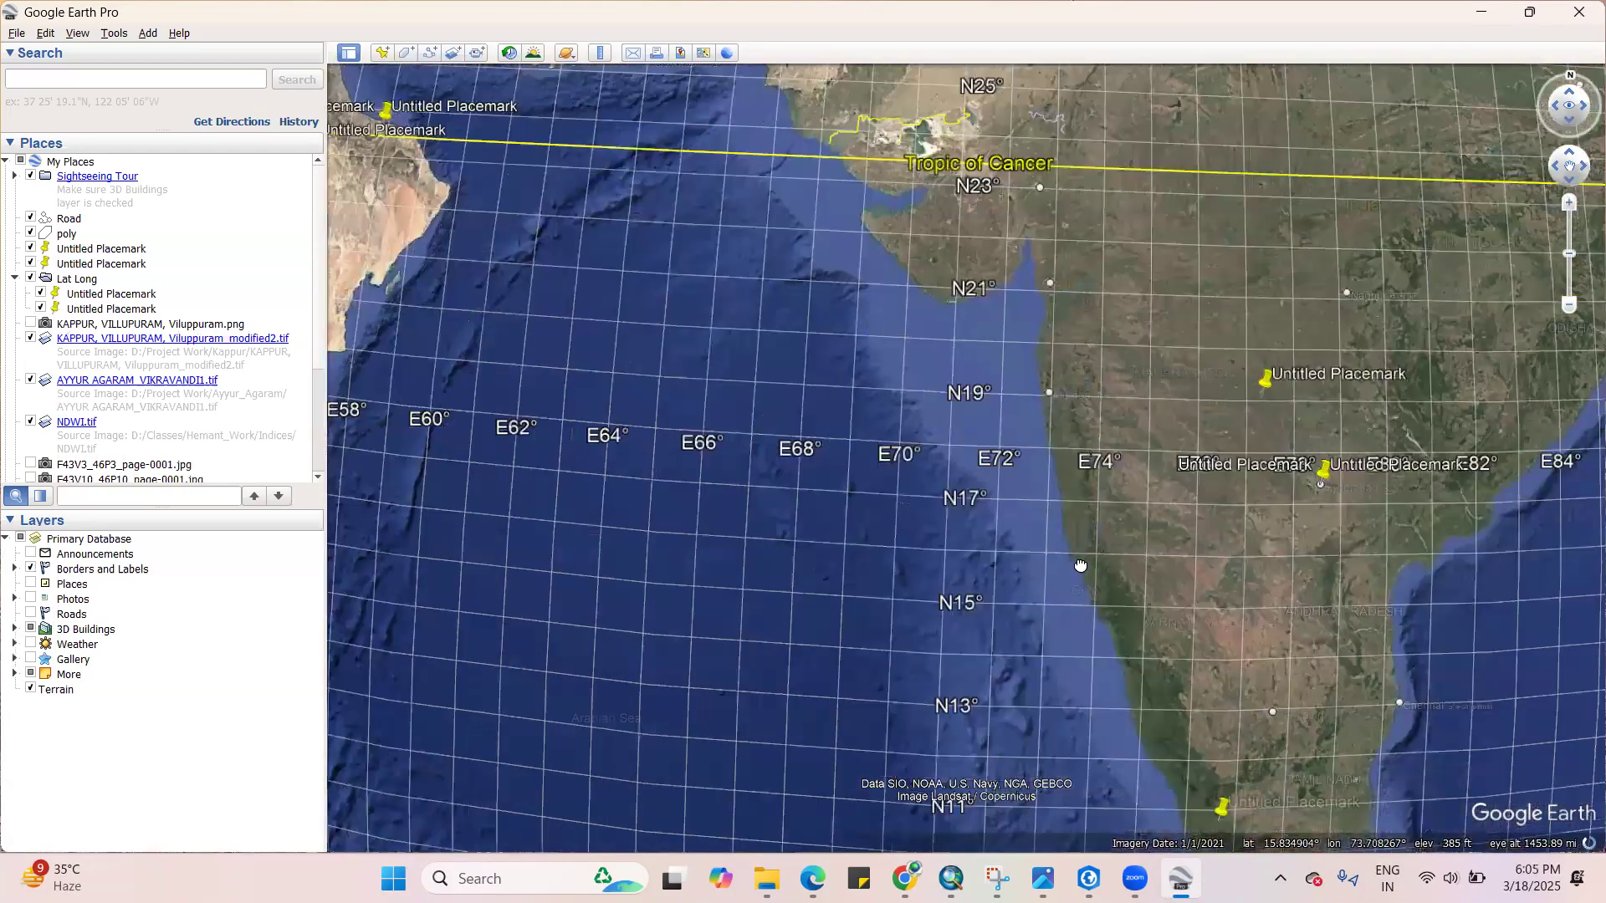
Fly to Mumbai, Maharashtra through a place search and hide the latitude/longitude grid
{"action": "left_click", "coordinate": [129, 77]}
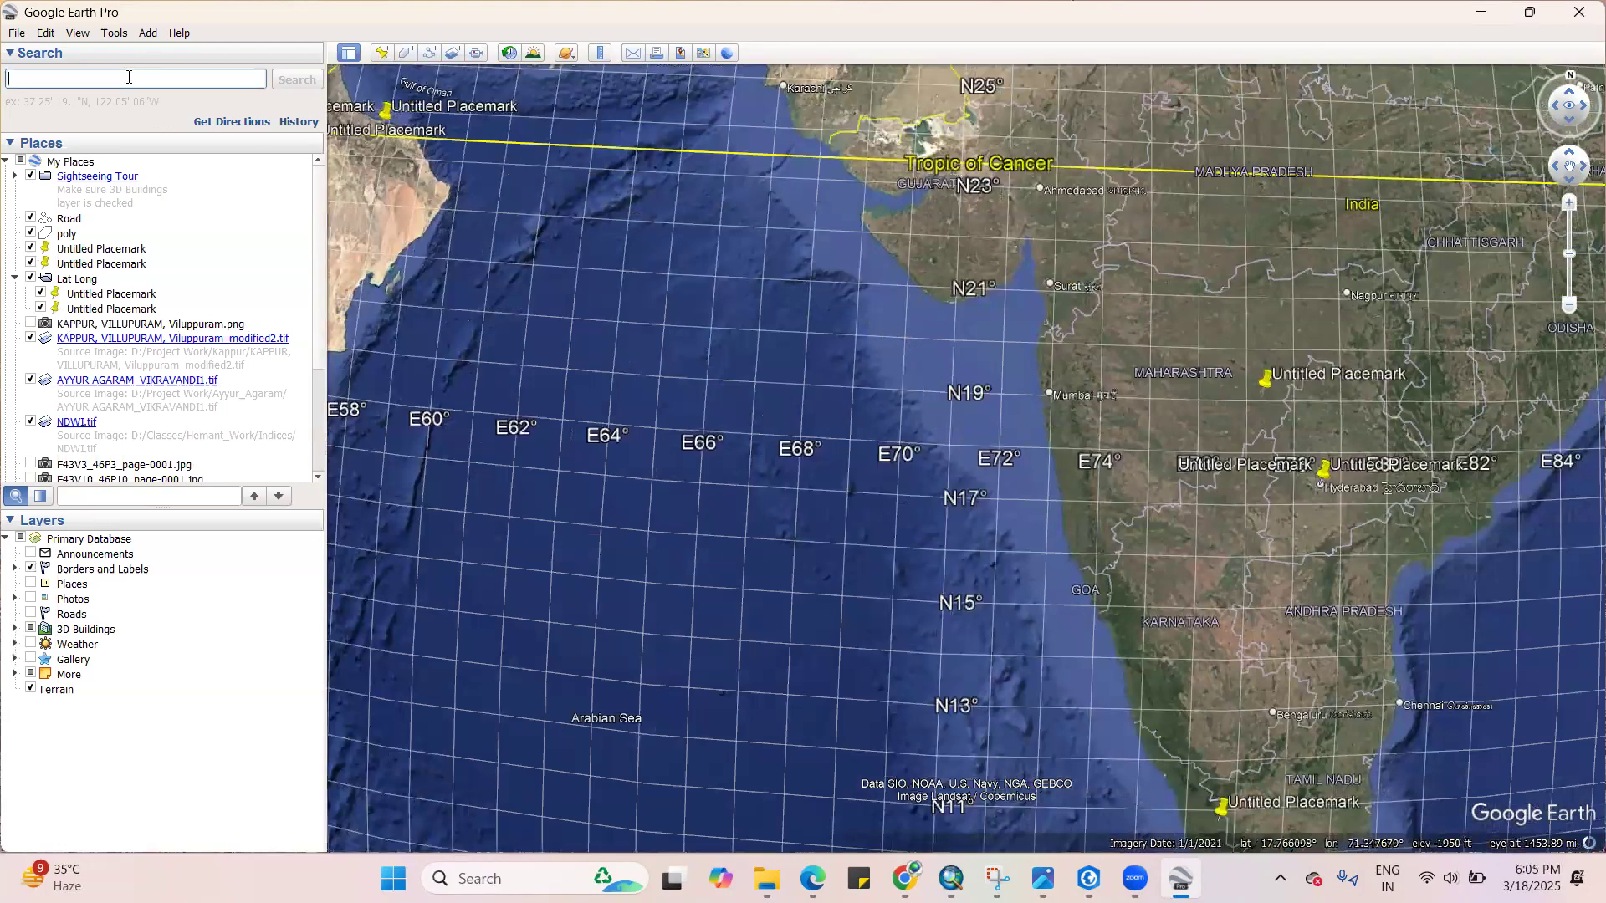
{"action": "type", "text": "mumbai"}
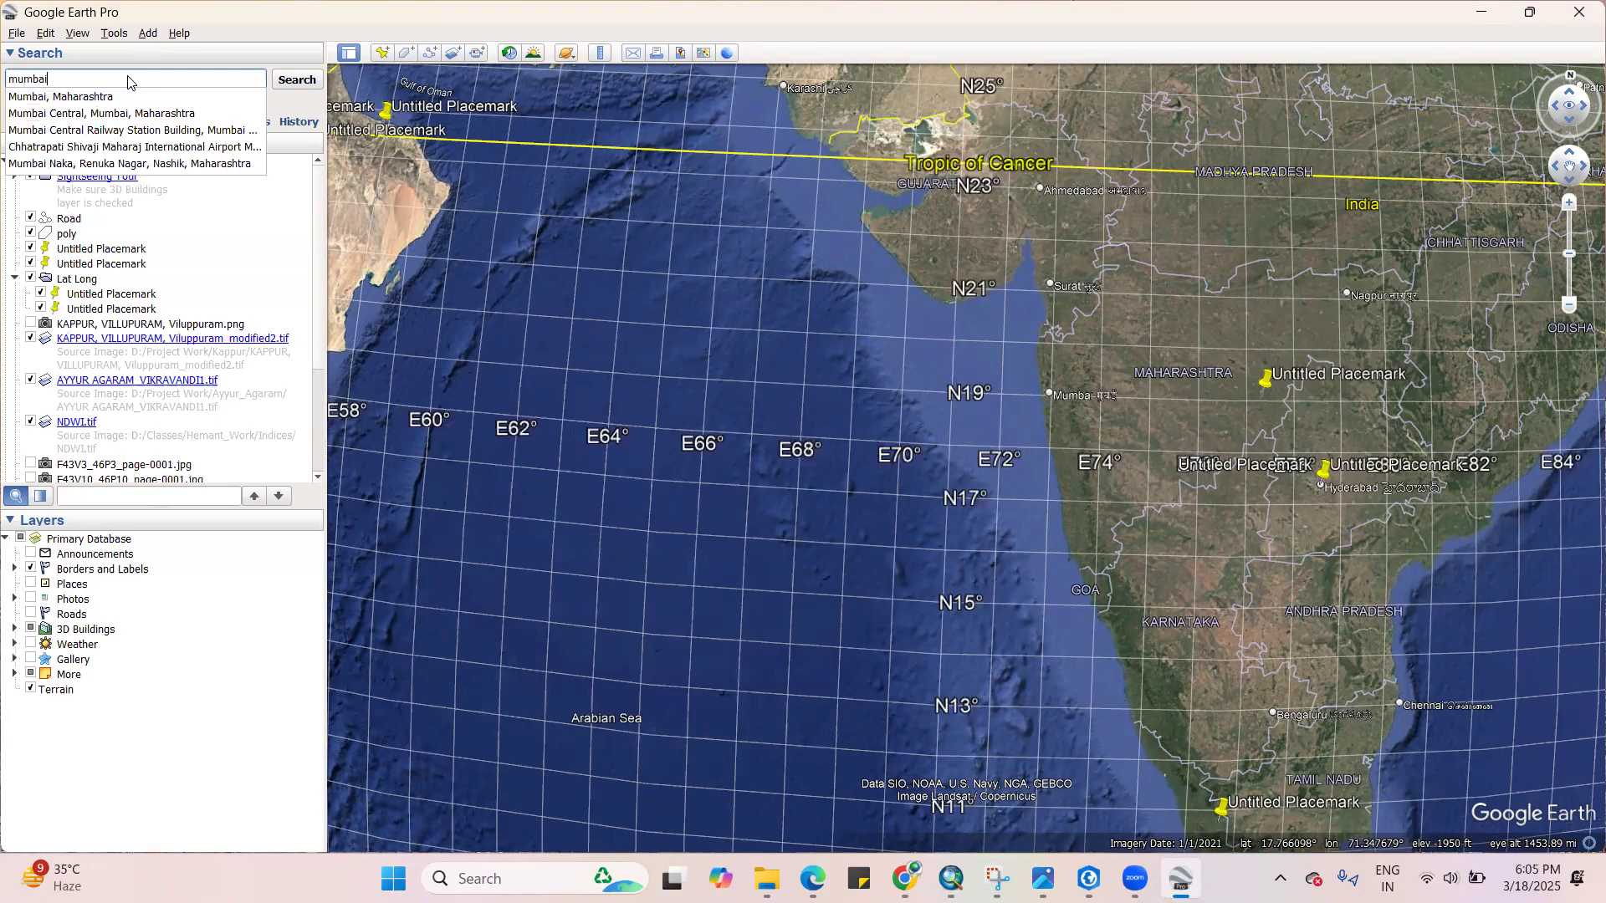
{"action": "left_click", "coordinate": [122, 98]}
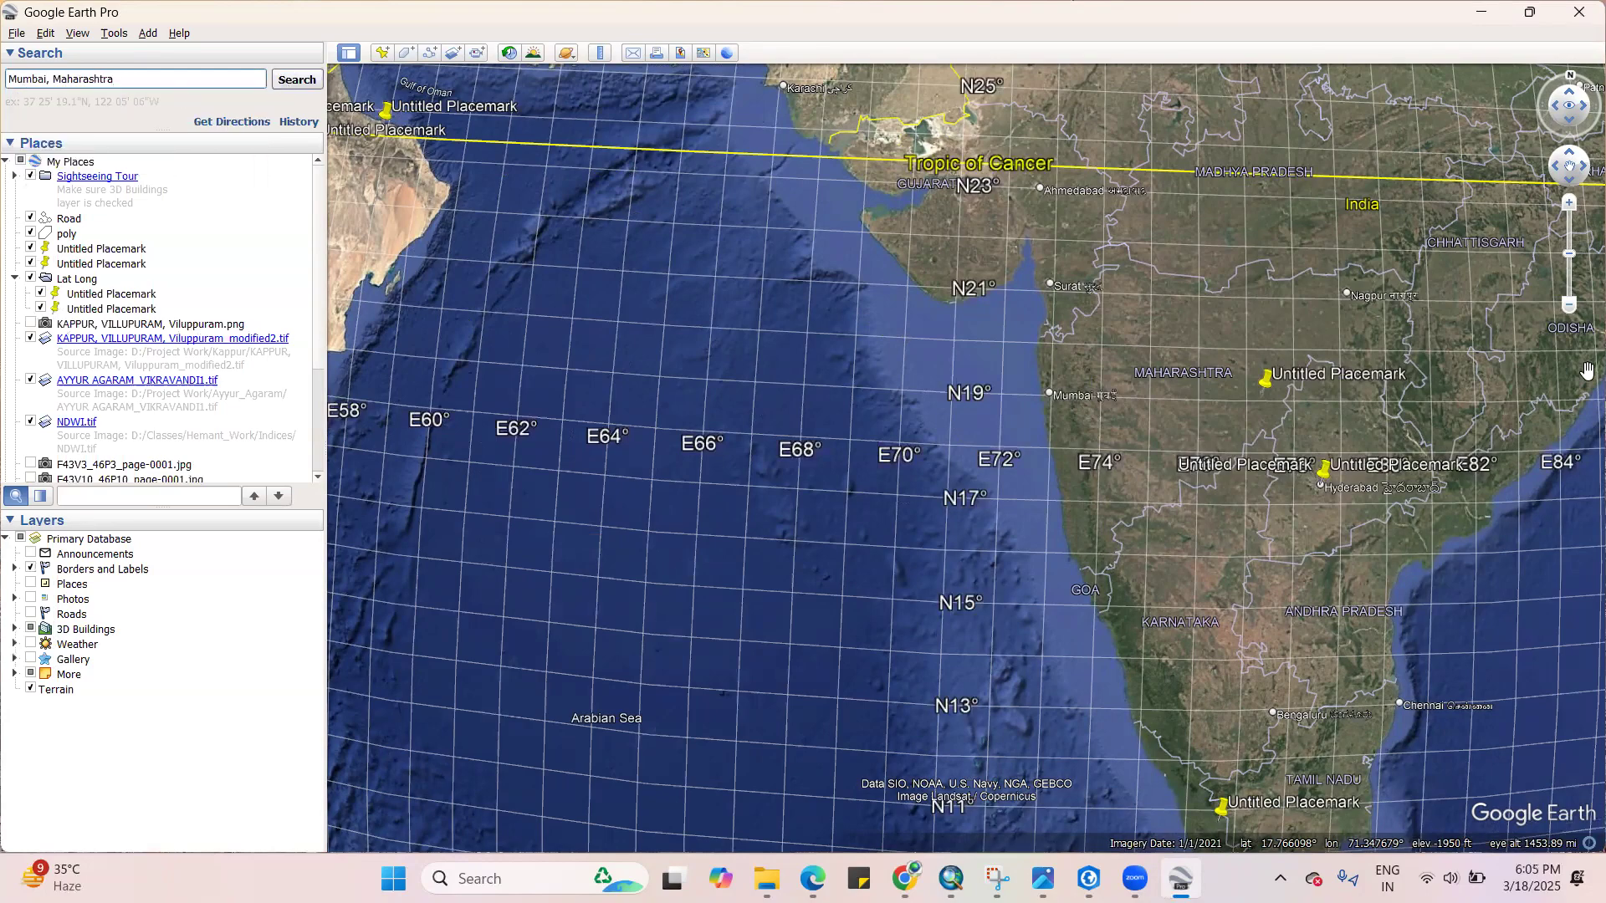
{"action": "key", "text": "Return"}
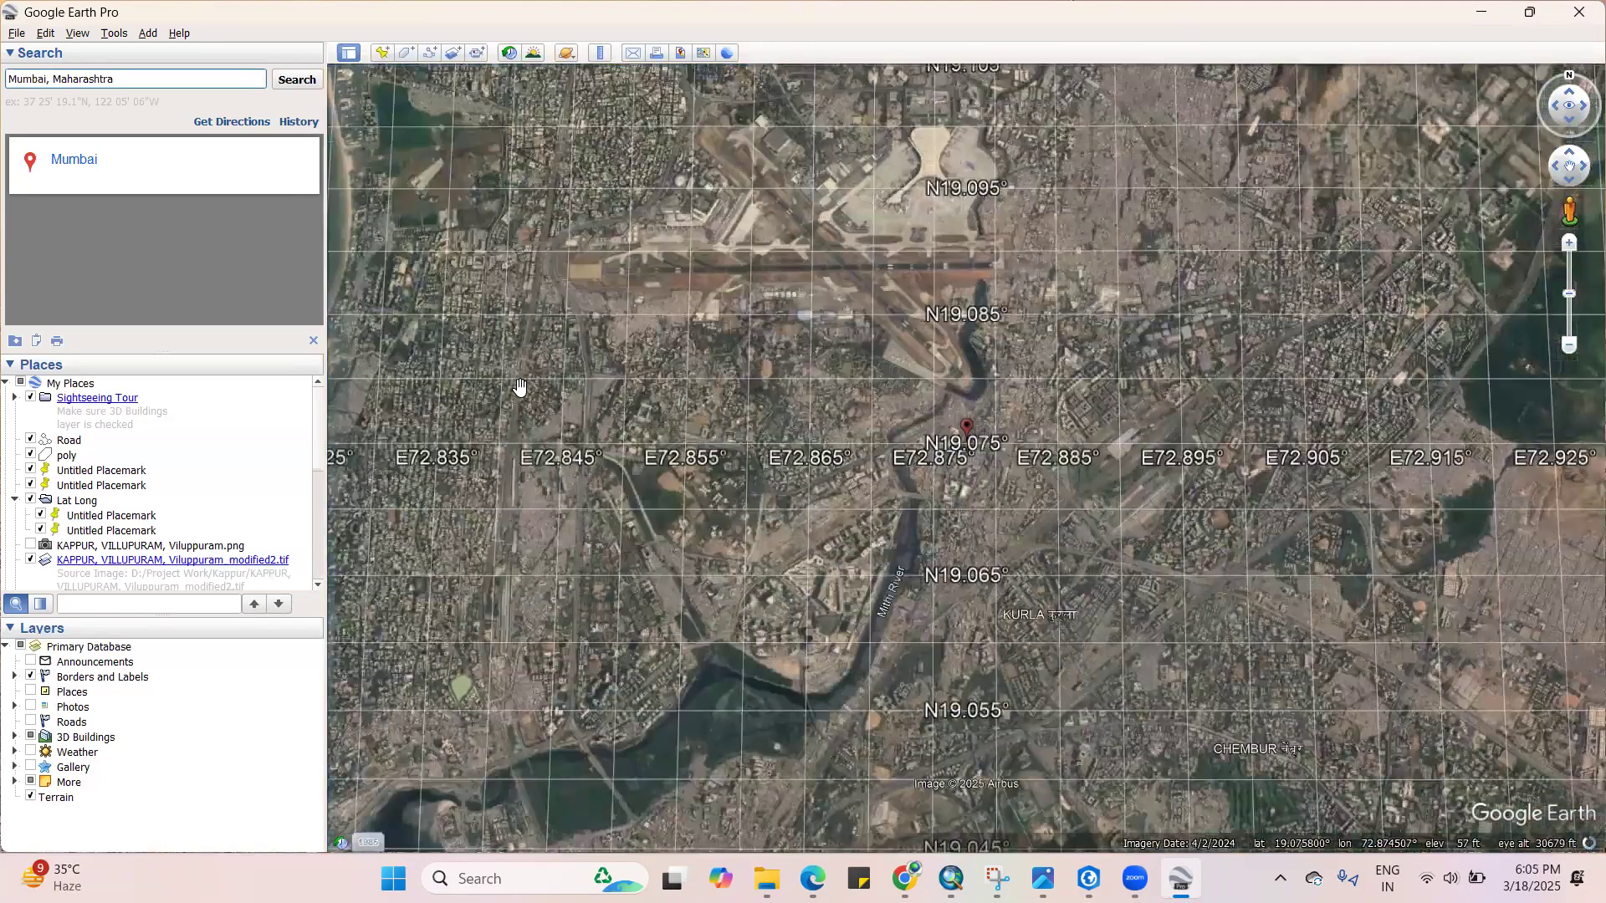
{"action": "left_click", "coordinate": [109, 37]}
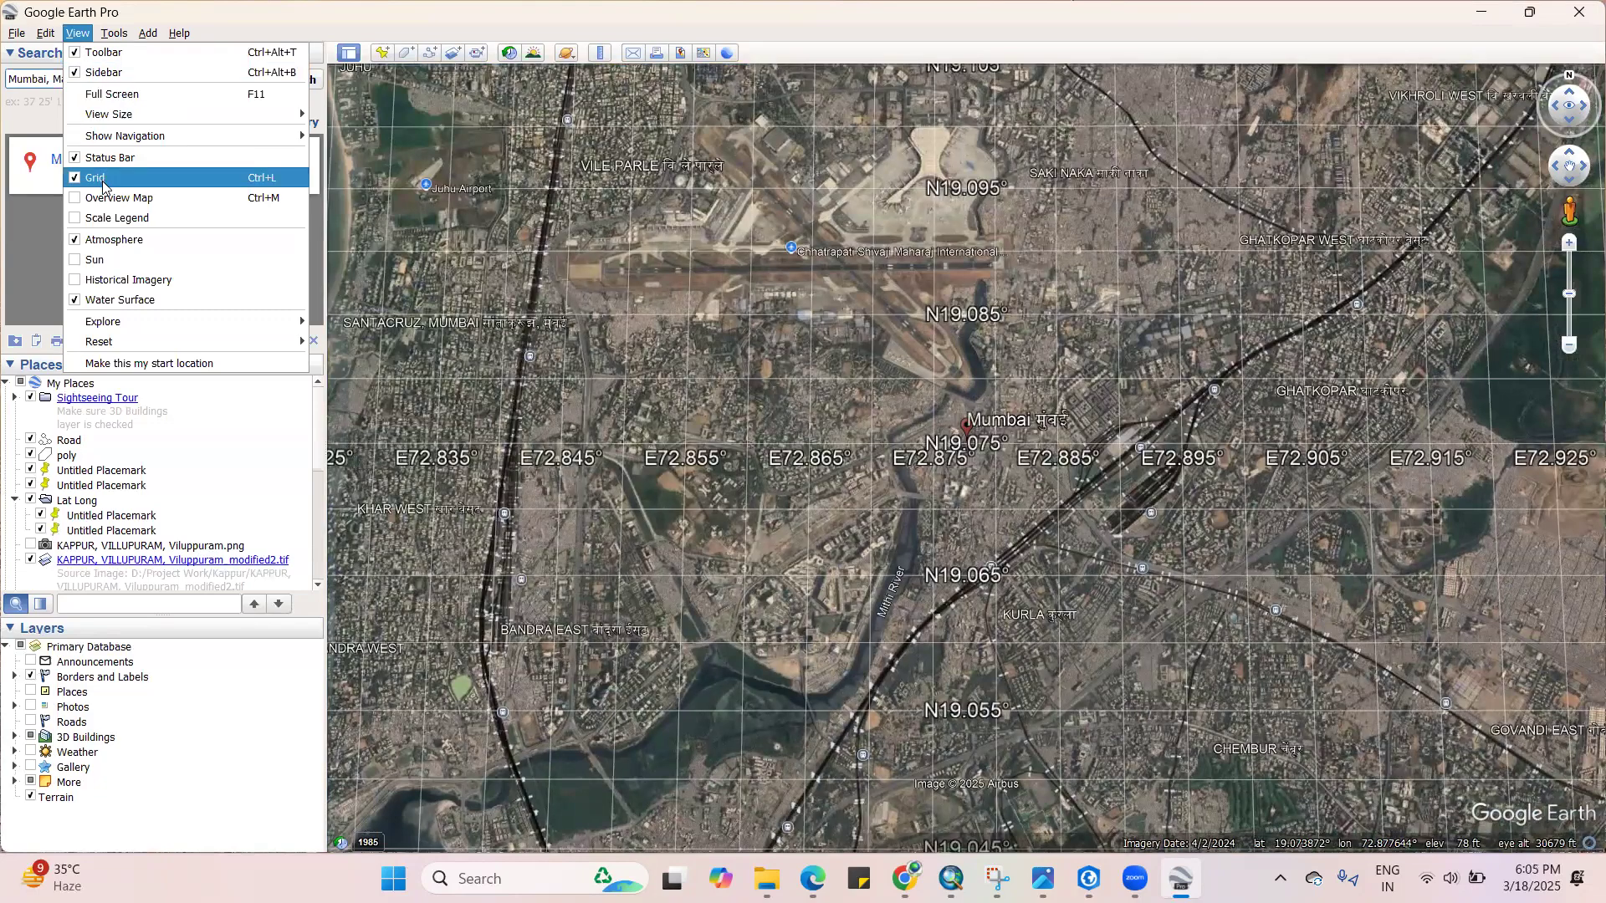
{"action": "left_click", "coordinate": [102, 186]}
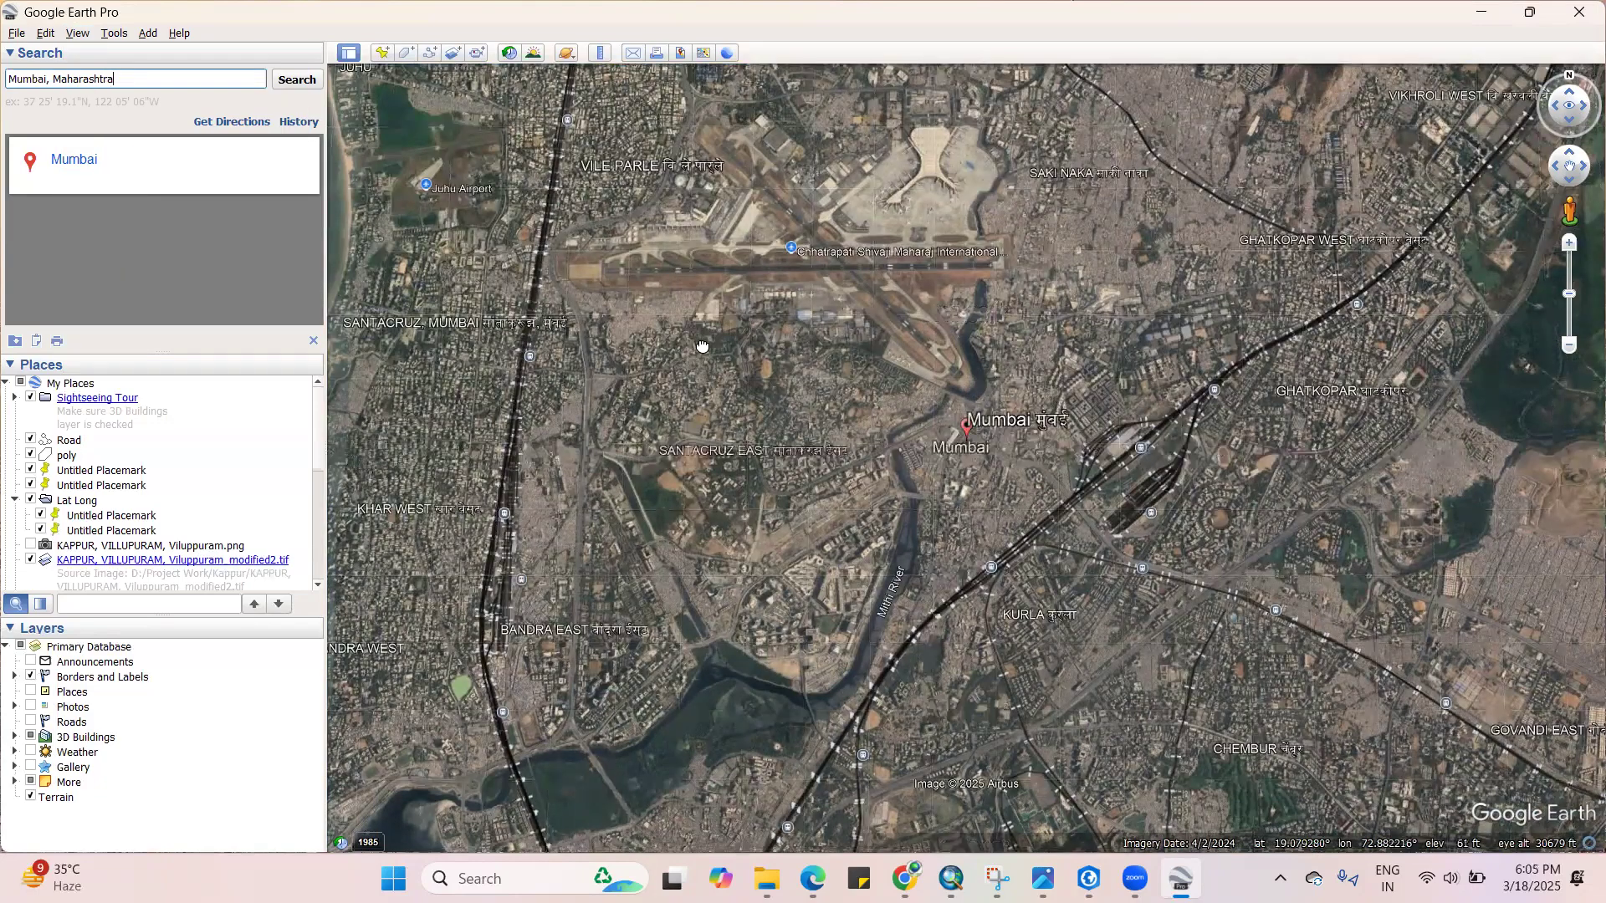
Look over Mumbai's coastline around Juhu and Vile Parle West for a suitable study area
{"action": "left_click_drag", "start_coordinate": [702, 346], "coordinate": [987, 544]}
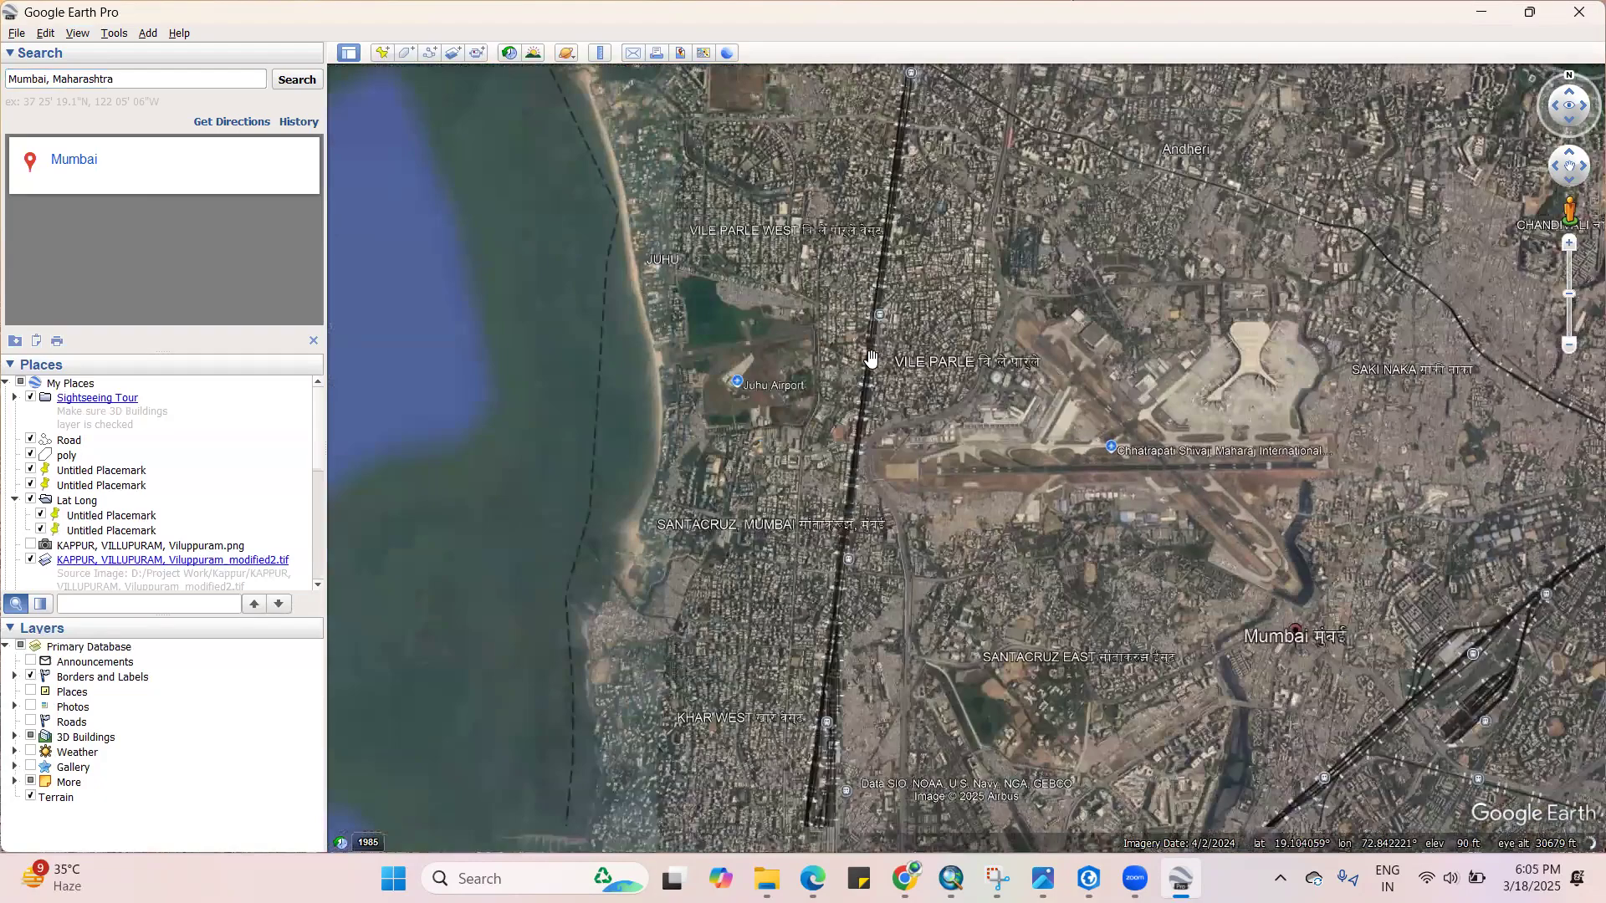
{"action": "scroll", "coordinate": [788, 328], "scroll_direction": "up", "scroll_amount": 3}
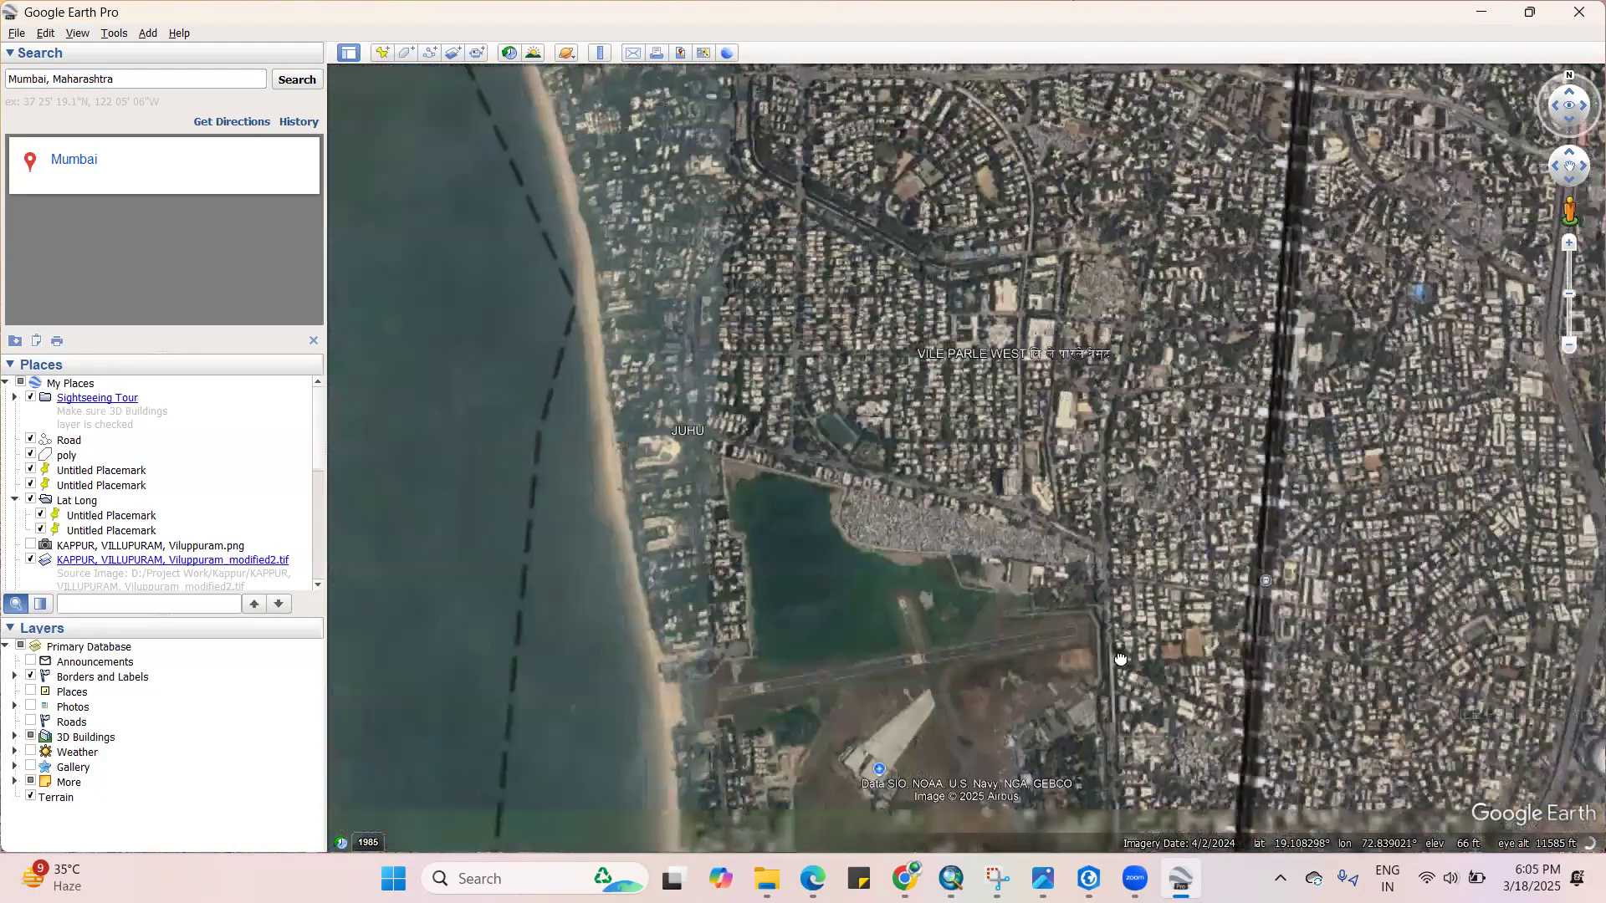
{"action": "left_click_drag", "start_coordinate": [987, 669], "coordinate": [861, 385]}
{"action": "left_click_drag", "start_coordinate": [945, 636], "coordinate": [858, 456]}
{"action": "left_click_drag", "start_coordinate": [956, 616], "coordinate": [664, 615]}
{"action": "left_click_drag", "start_coordinate": [669, 418], "coordinate": [878, 468]}
{"action": "left_click_drag", "start_coordinate": [836, 167], "coordinate": [899, 475]}
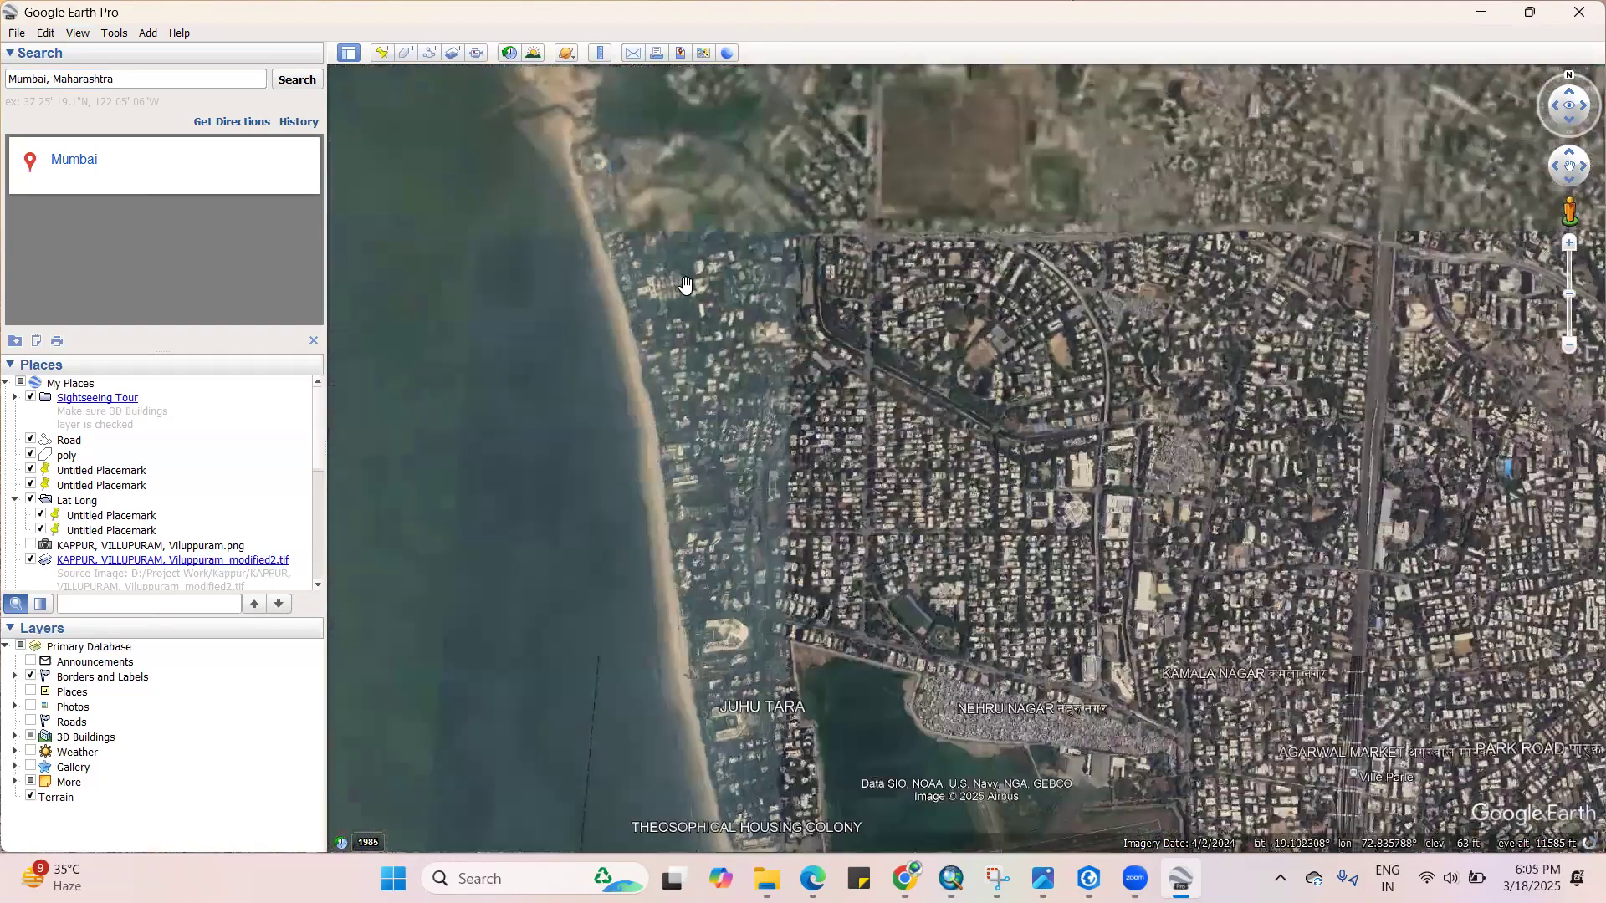
{"action": "scroll", "coordinate": [683, 318], "scroll_direction": "up", "scroll_amount": 4}
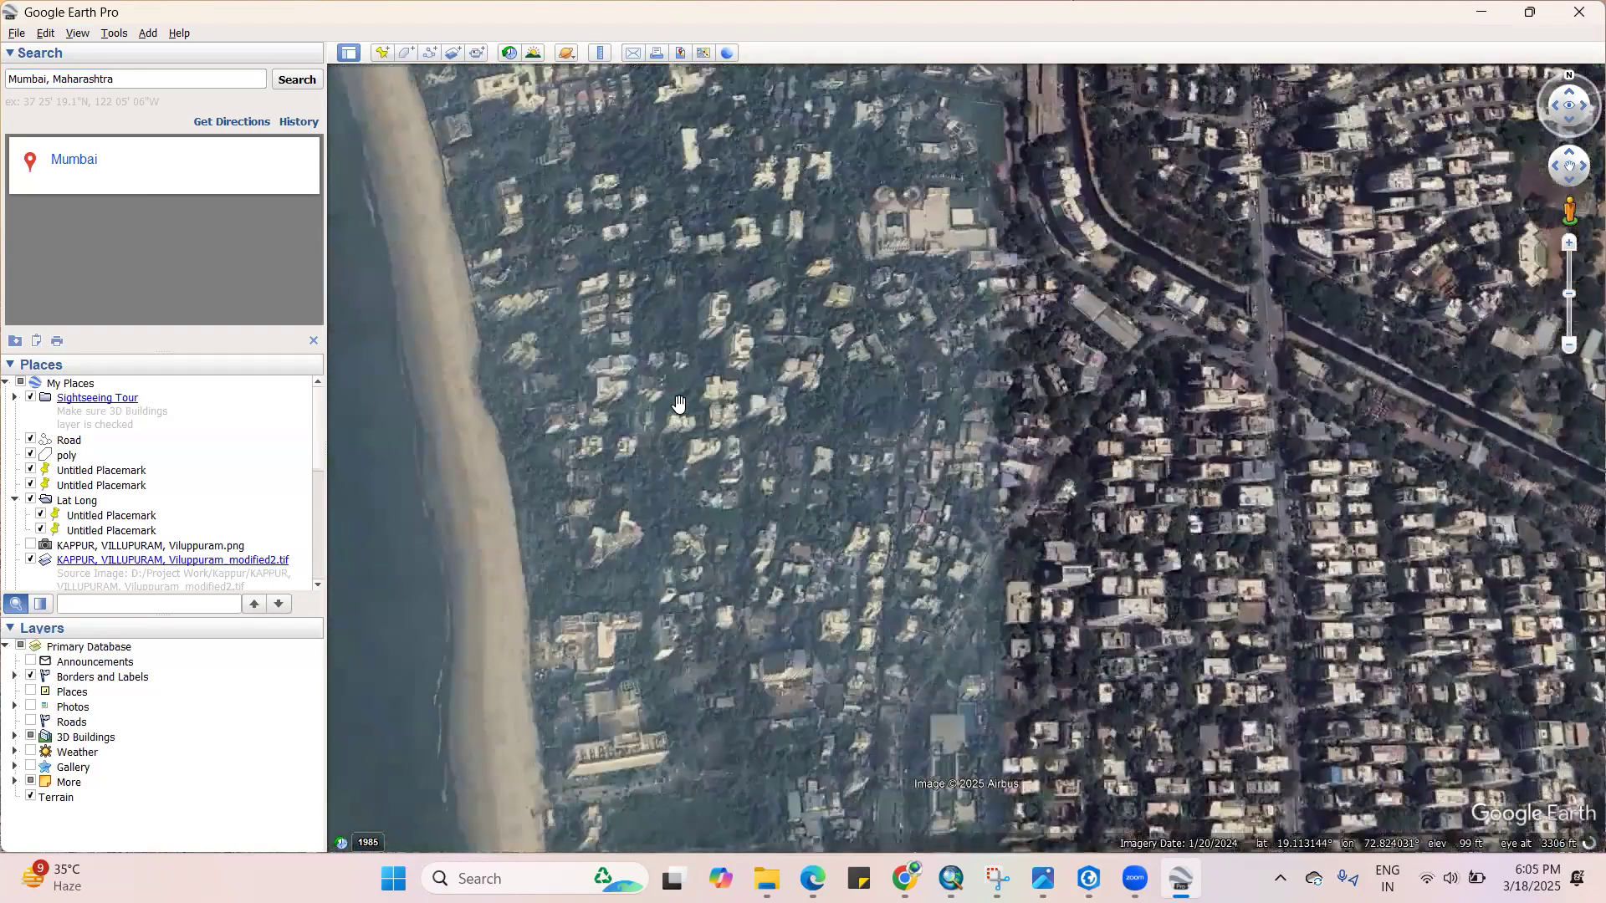
{"action": "left_click_drag", "start_coordinate": [678, 404], "coordinate": [994, 550]}
{"action": "scroll", "coordinate": [994, 549], "scroll_direction": "down", "scroll_amount": 5}
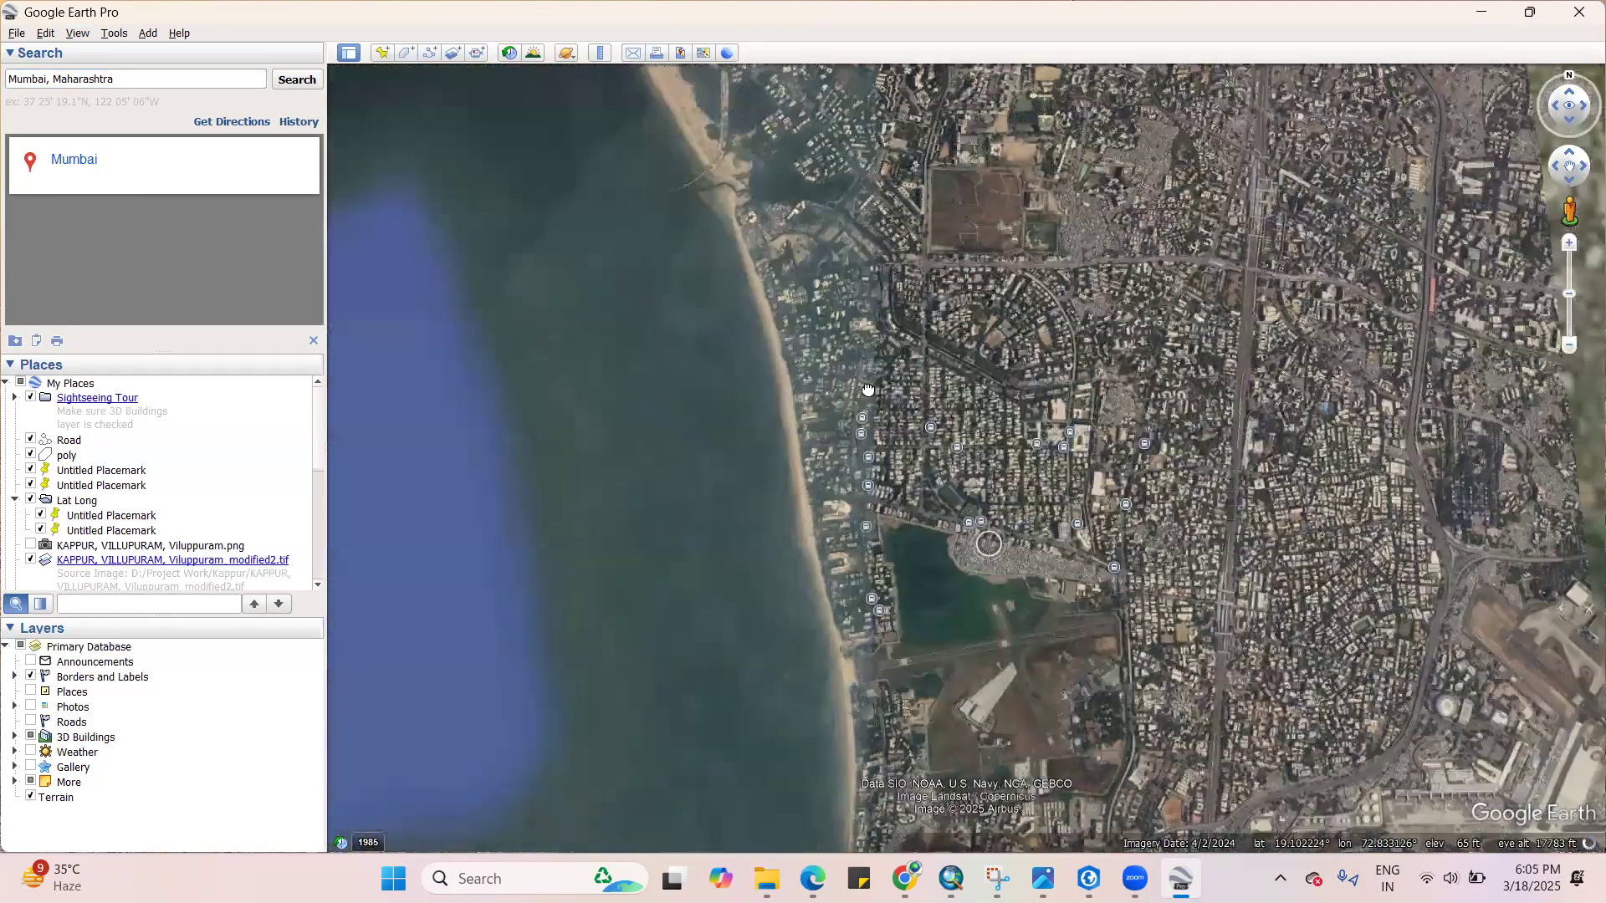
Zoom in on the densely built settlement beside the beach south of Juhu Airport and frame it in the map view
{"action": "left_click_drag", "start_coordinate": [868, 391], "coordinate": [857, 314]}
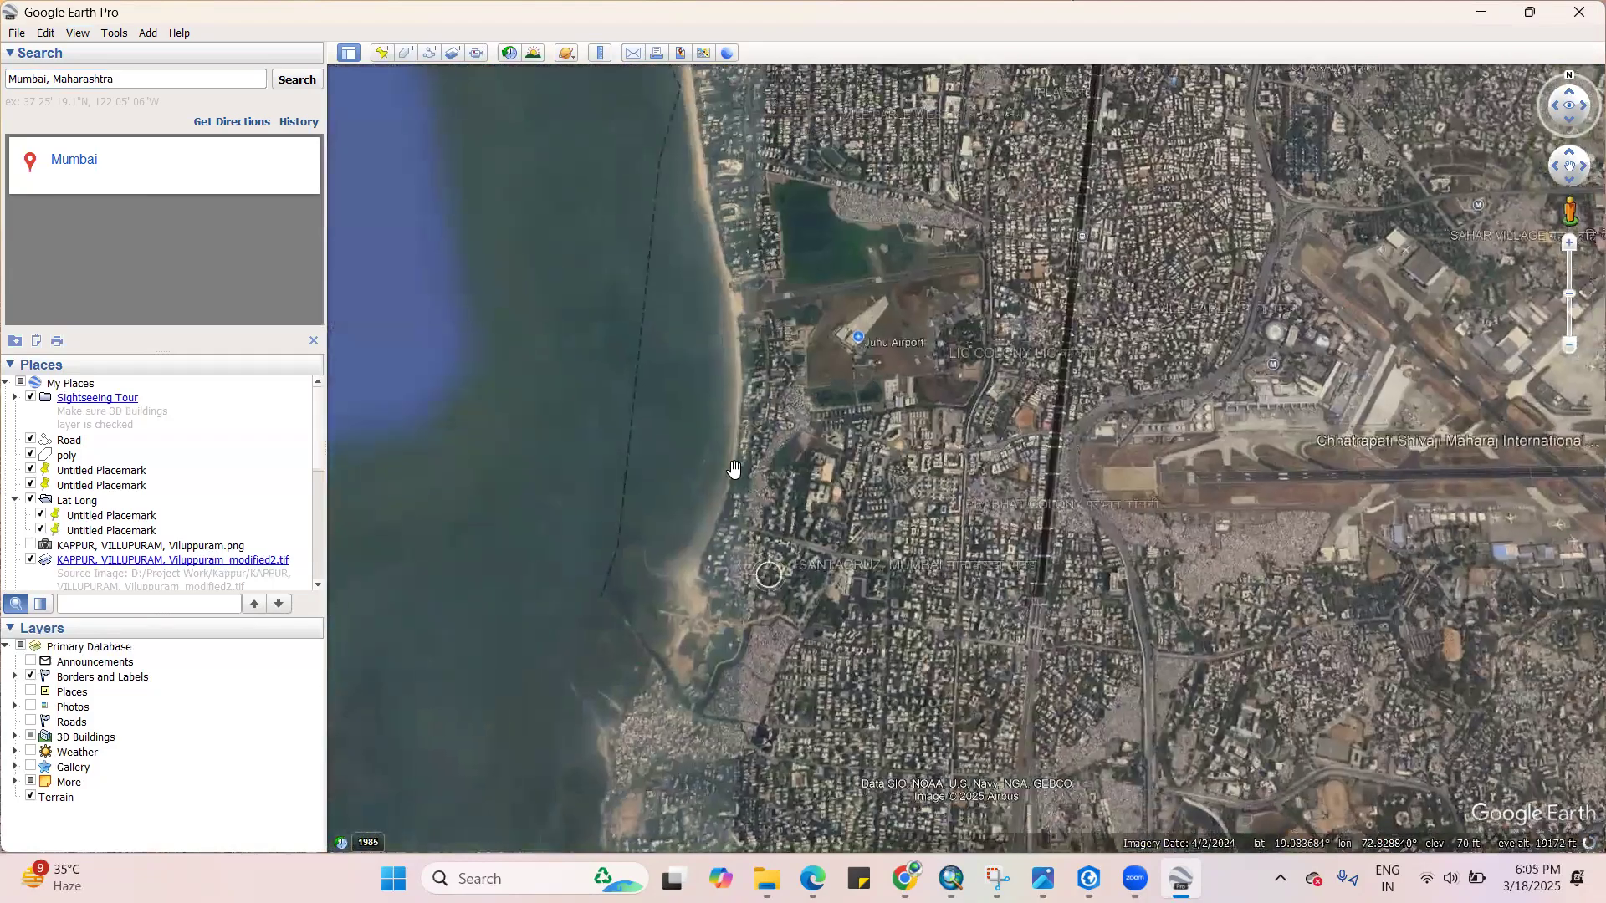
{"action": "scroll", "coordinate": [740, 469], "scroll_direction": "up", "scroll_amount": 3}
{"action": "scroll", "coordinate": [747, 468], "scroll_direction": "up", "scroll_amount": 2}
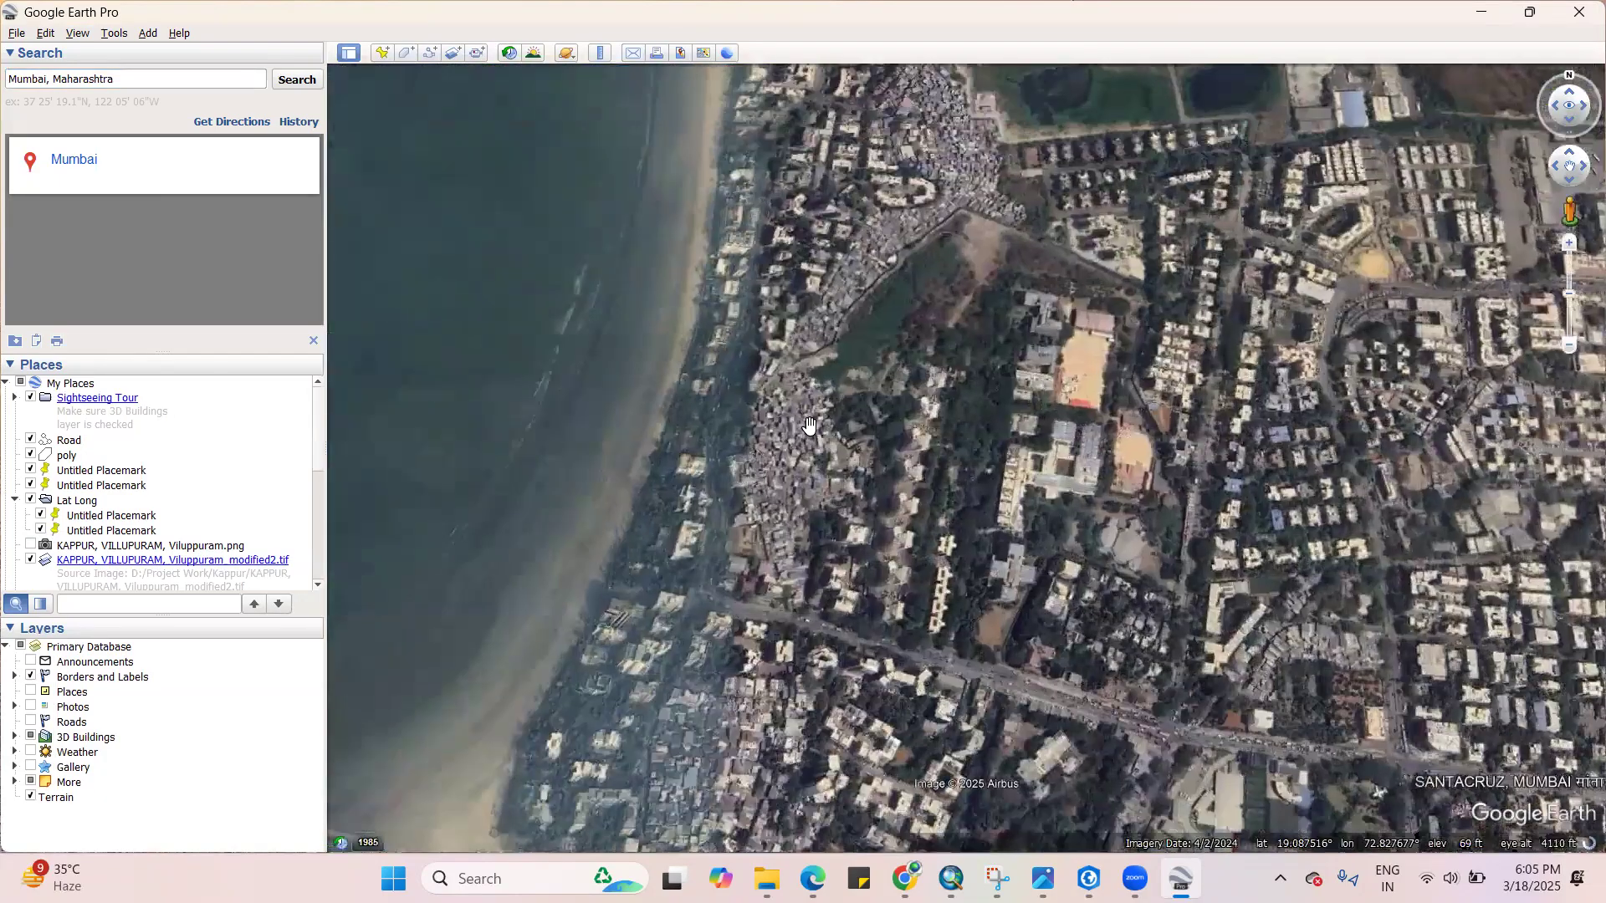
{"action": "scroll", "coordinate": [809, 431], "scroll_direction": "up", "scroll_amount": 2}
{"action": "scroll", "coordinate": [816, 479], "scroll_direction": "up", "scroll_amount": 2}
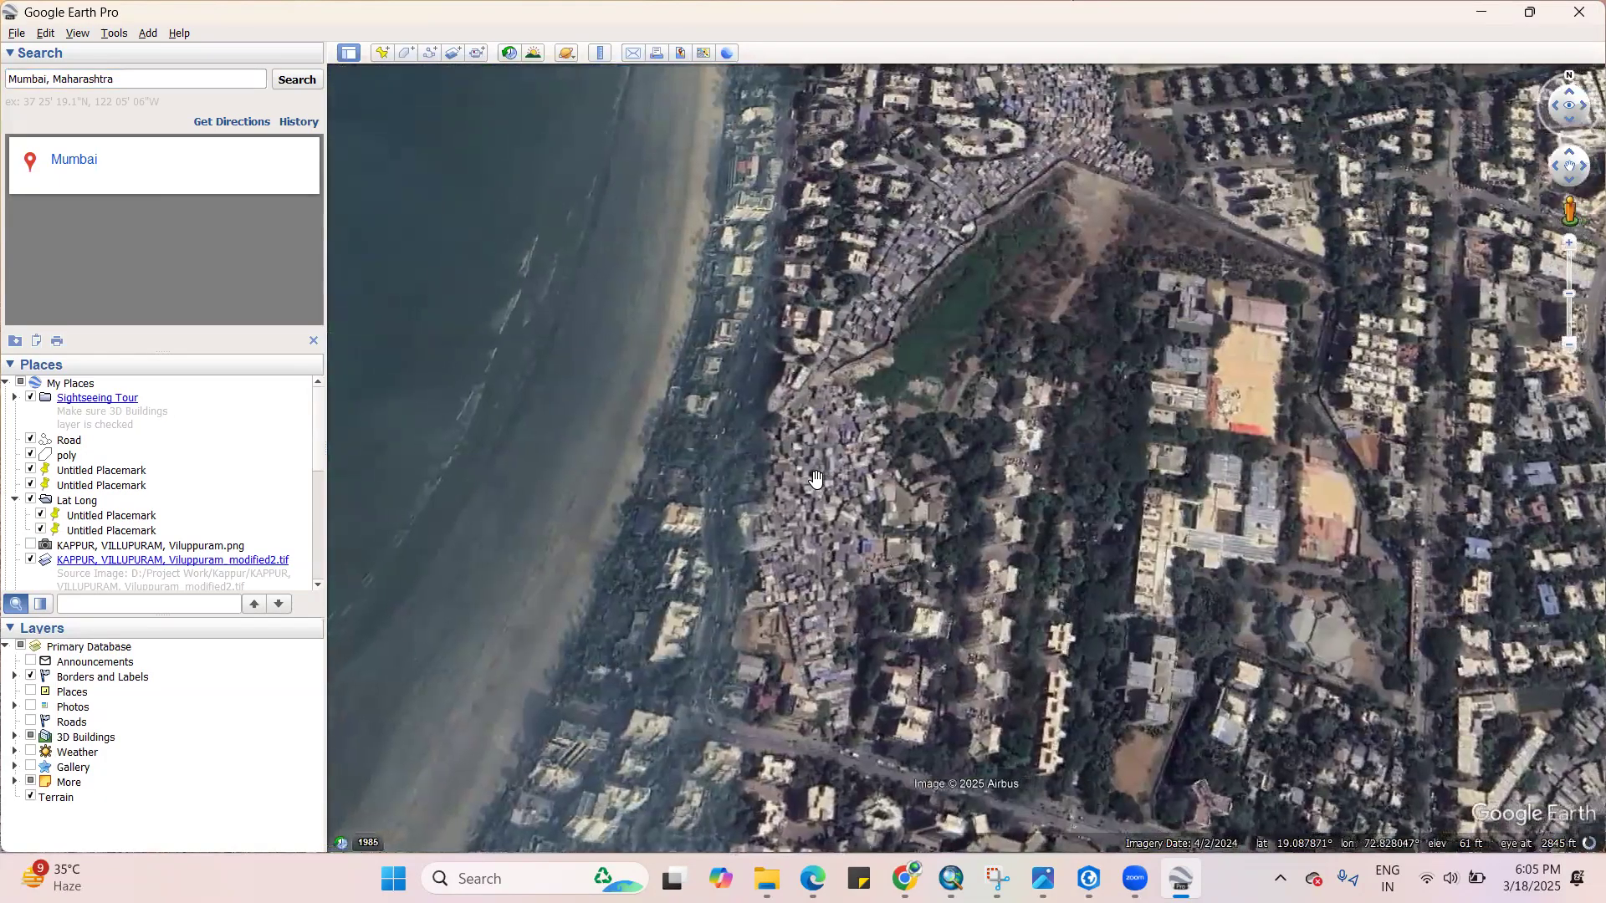
{"action": "scroll", "coordinate": [815, 476], "scroll_direction": "up", "scroll_amount": 2}
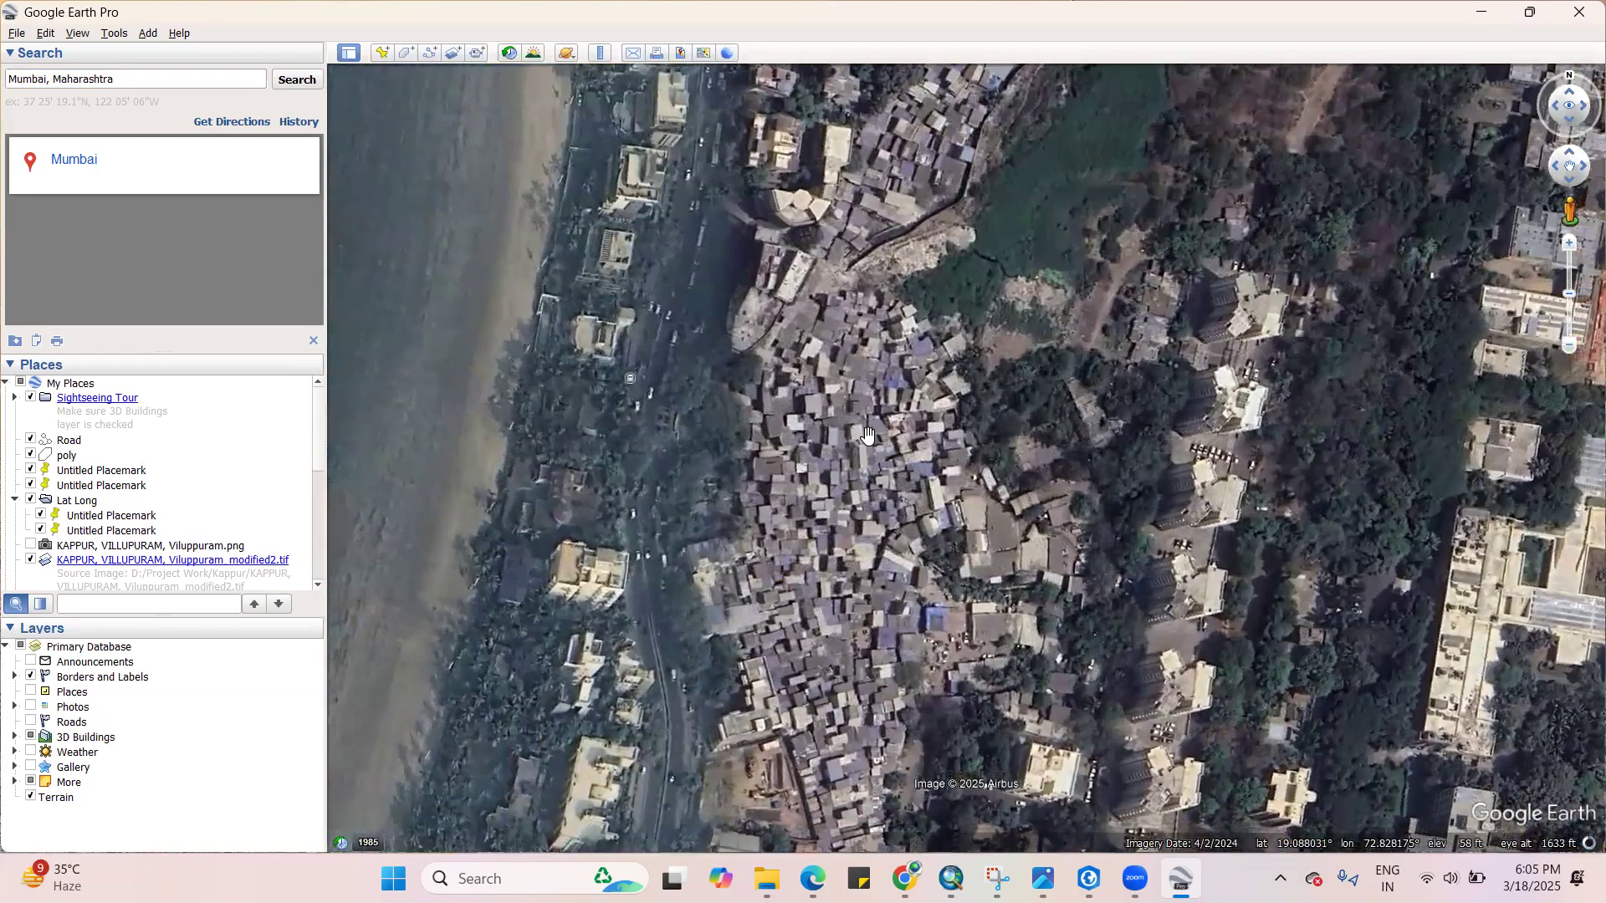
{"action": "left_click_drag", "start_coordinate": [918, 457], "coordinate": [1004, 455]}
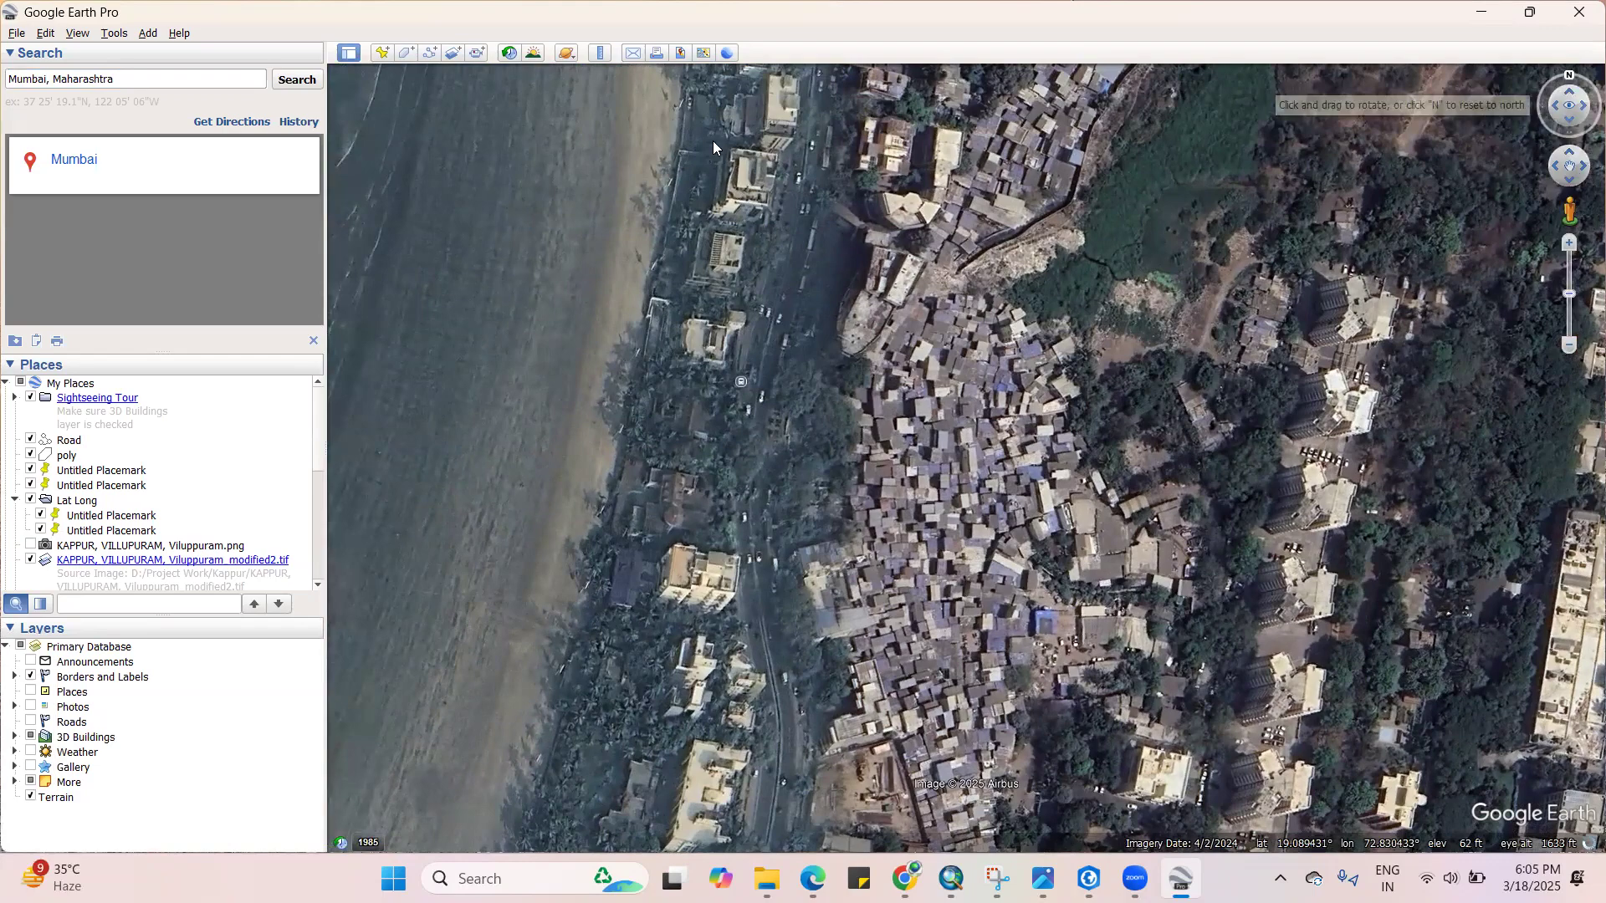
Add a placemark named 1 off the beach northwest of the settlement, at about latitude 19.089366° and longitude 72.825902°
{"action": "left_click", "coordinate": [383, 53]}
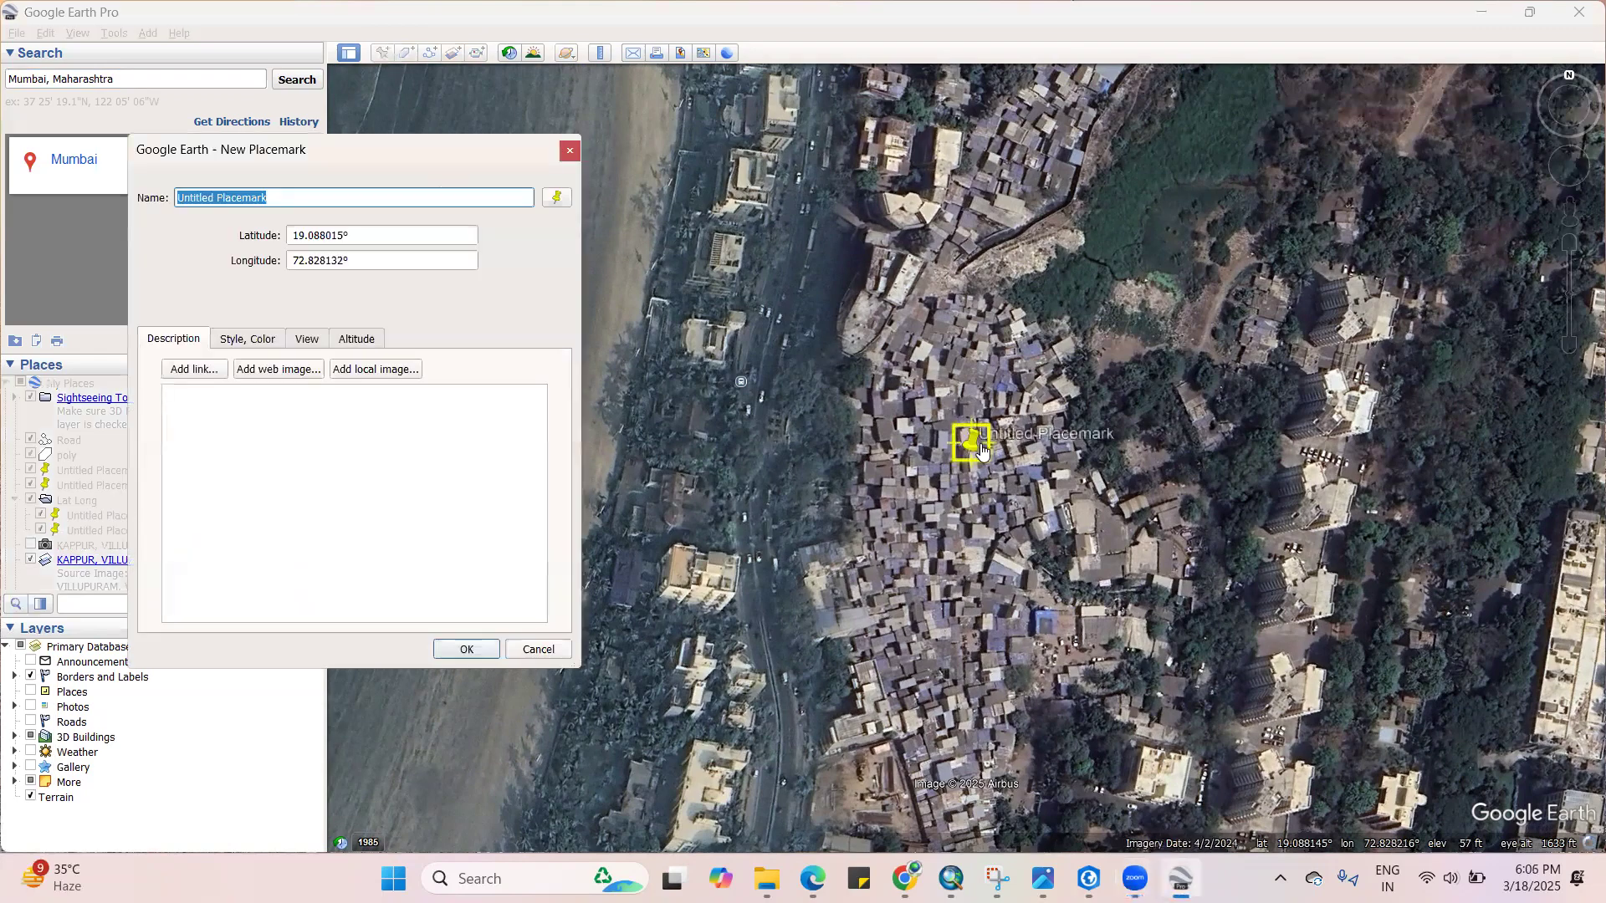
{"action": "left_click_drag", "start_coordinate": [971, 435], "coordinate": [745, 245]}
{"action": "left_click", "coordinate": [434, 104]}
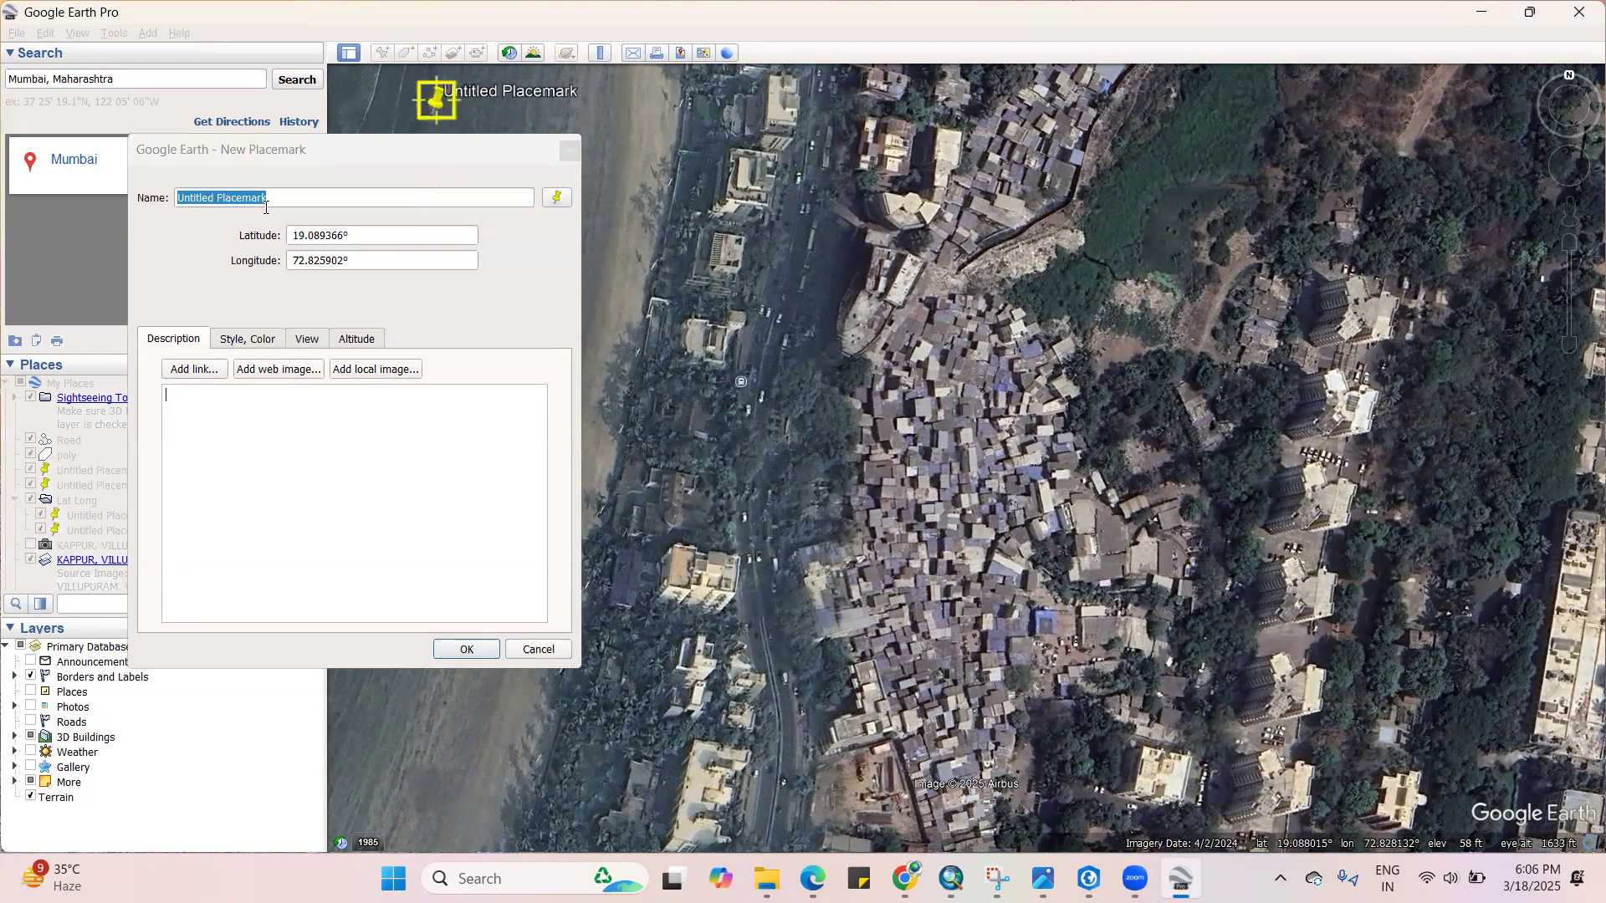
{"action": "key", "text": "Tab"}
{"action": "key", "text": "Tab"}
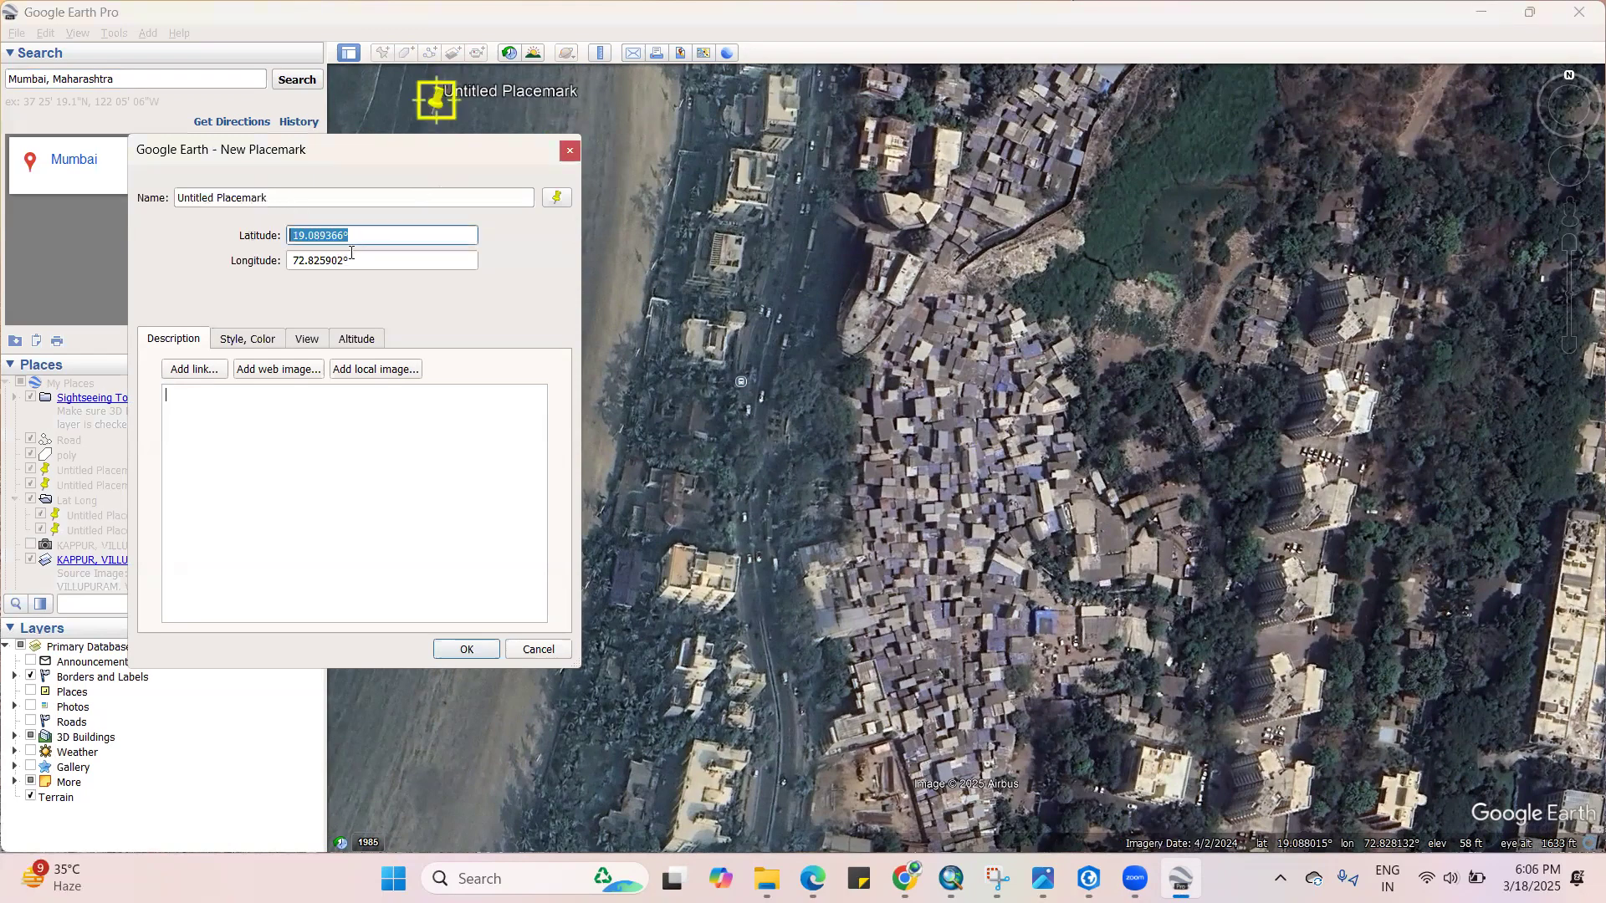
{"action": "left_click", "coordinate": [375, 243]}
{"action": "key", "text": "Tab"}
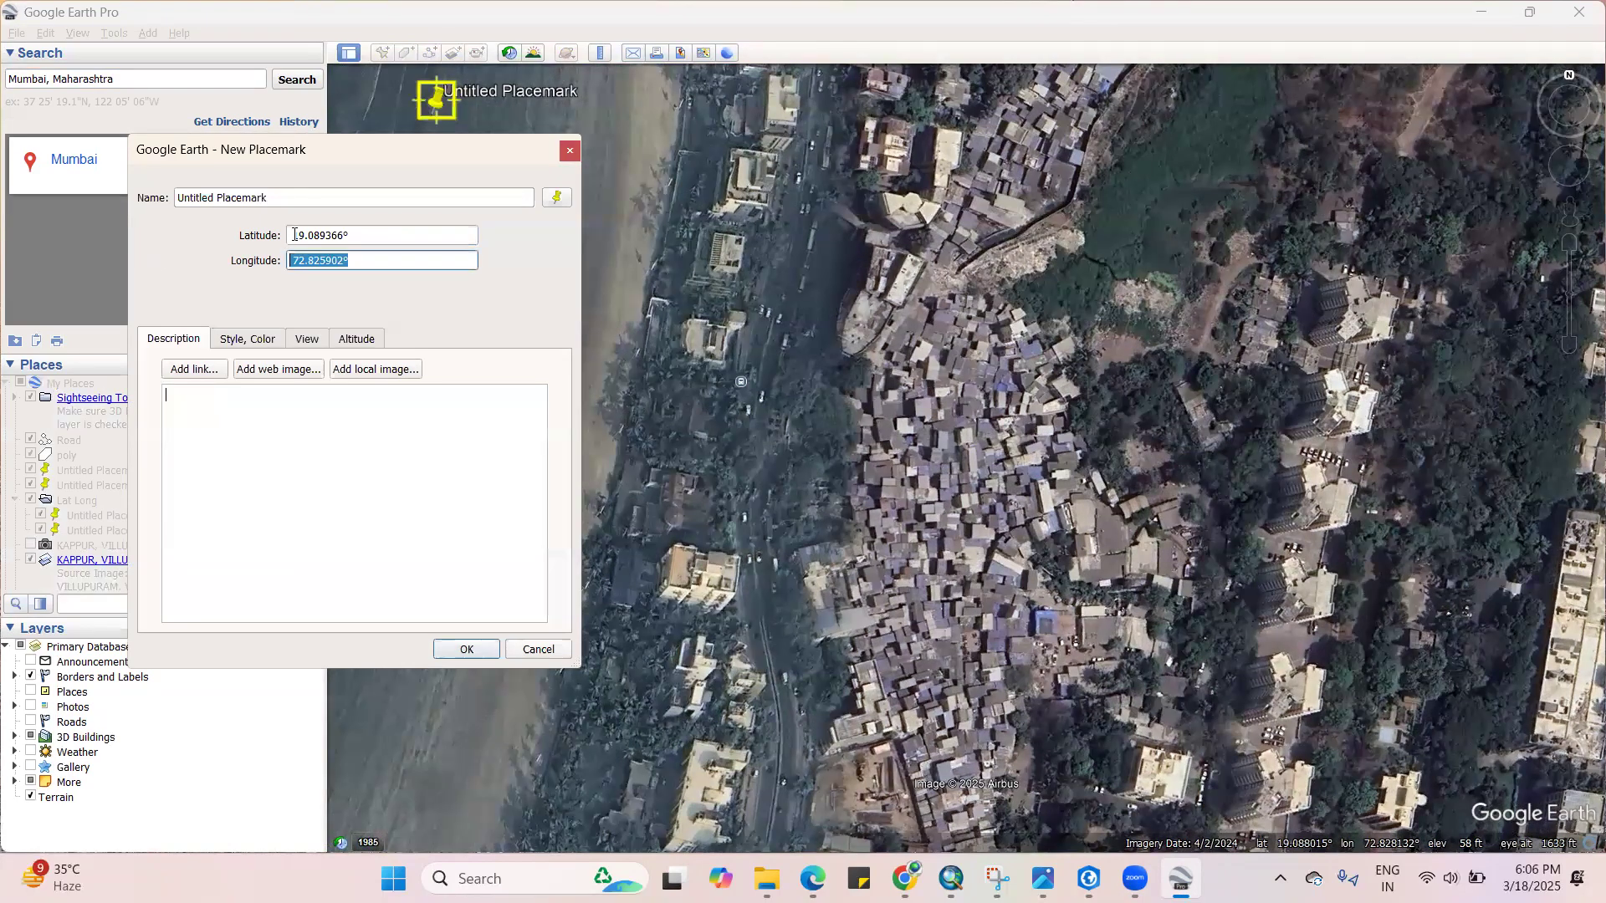
{"action": "left_click_drag", "start_coordinate": [301, 197], "coordinate": [9, 201]}
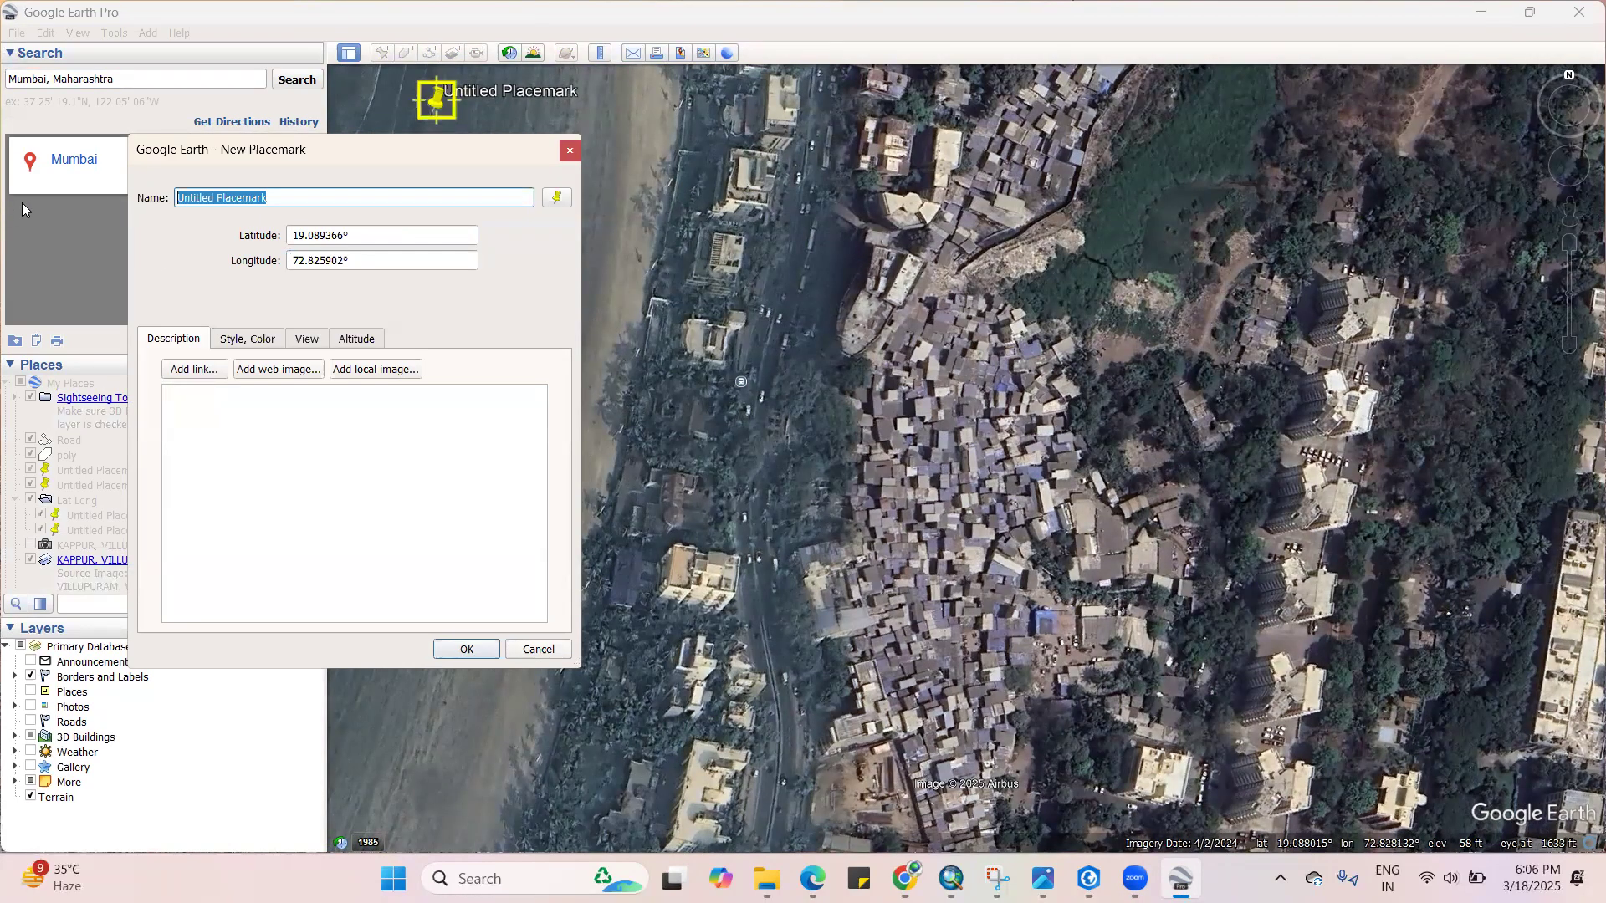
{"action": "type", "text": "1"}
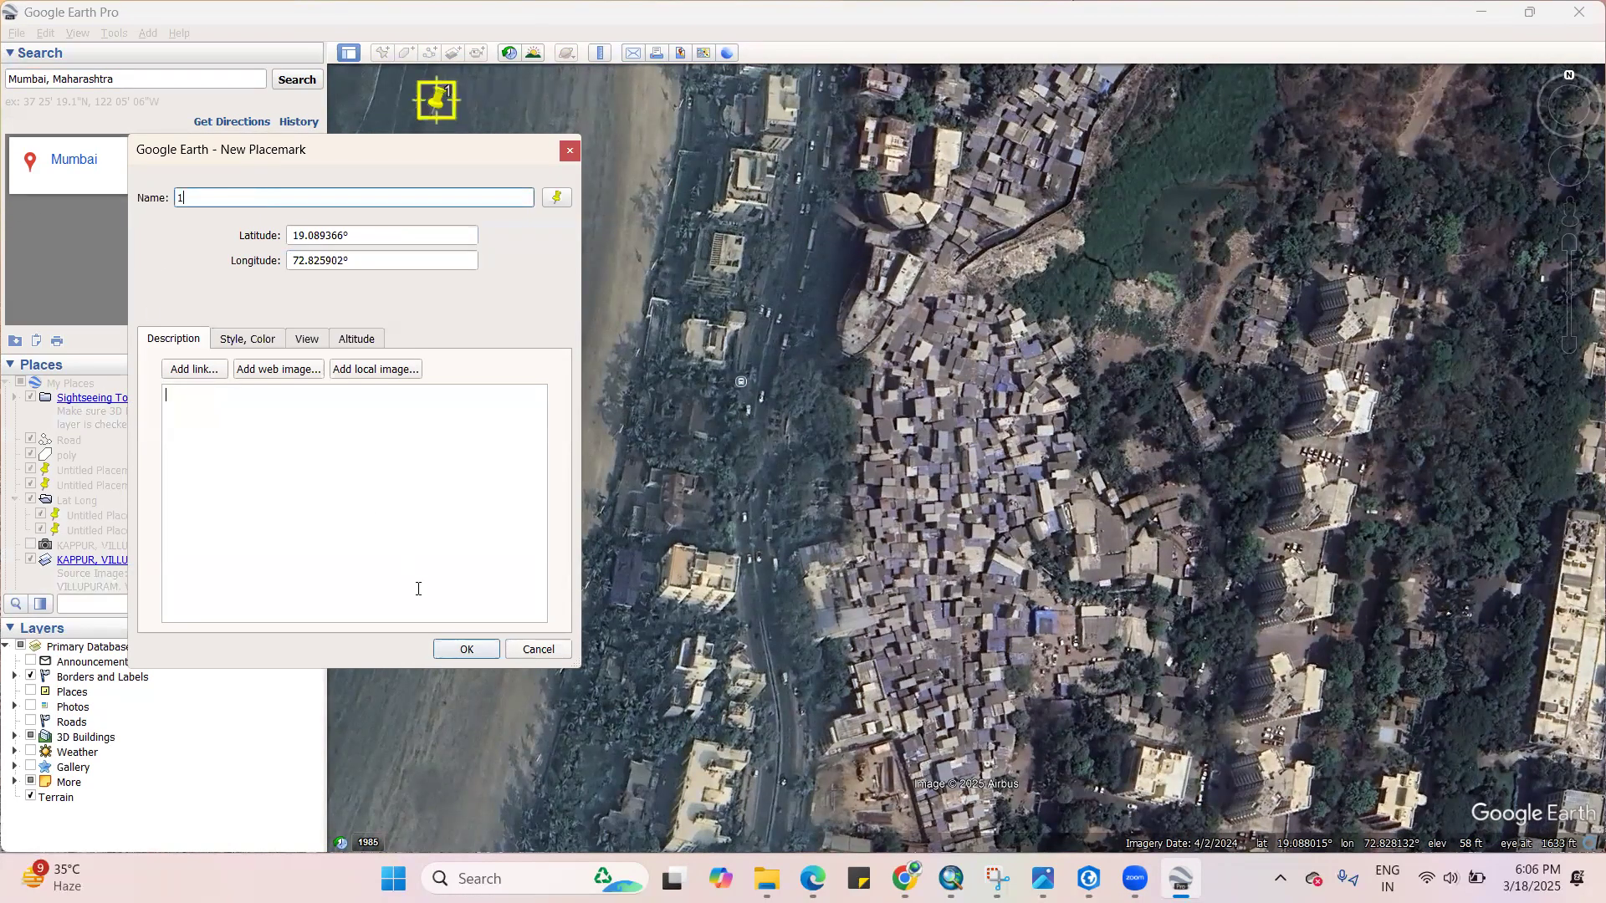
{"action": "left_click", "coordinate": [465, 650]}
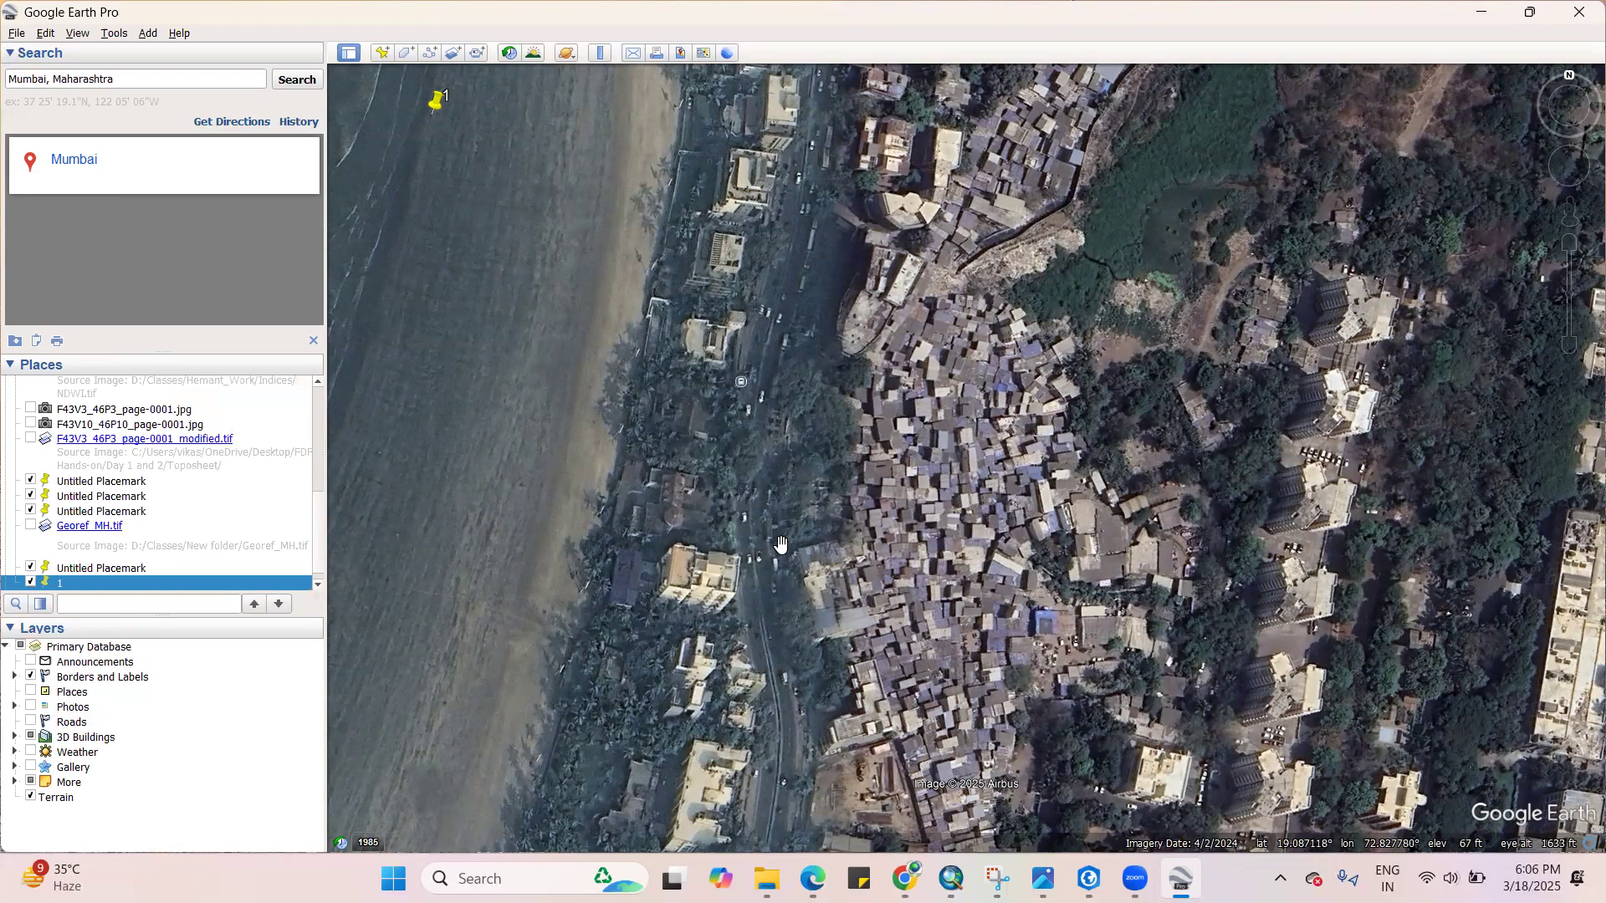
Add a placemark named 2 in the wooded area northeast of the settlement, at about latitude 19.089332° and longitude 72.830217°
{"action": "left_click", "coordinate": [382, 55]}
{"action": "left_click_drag", "start_coordinate": [972, 437], "coordinate": [1475, 128]}
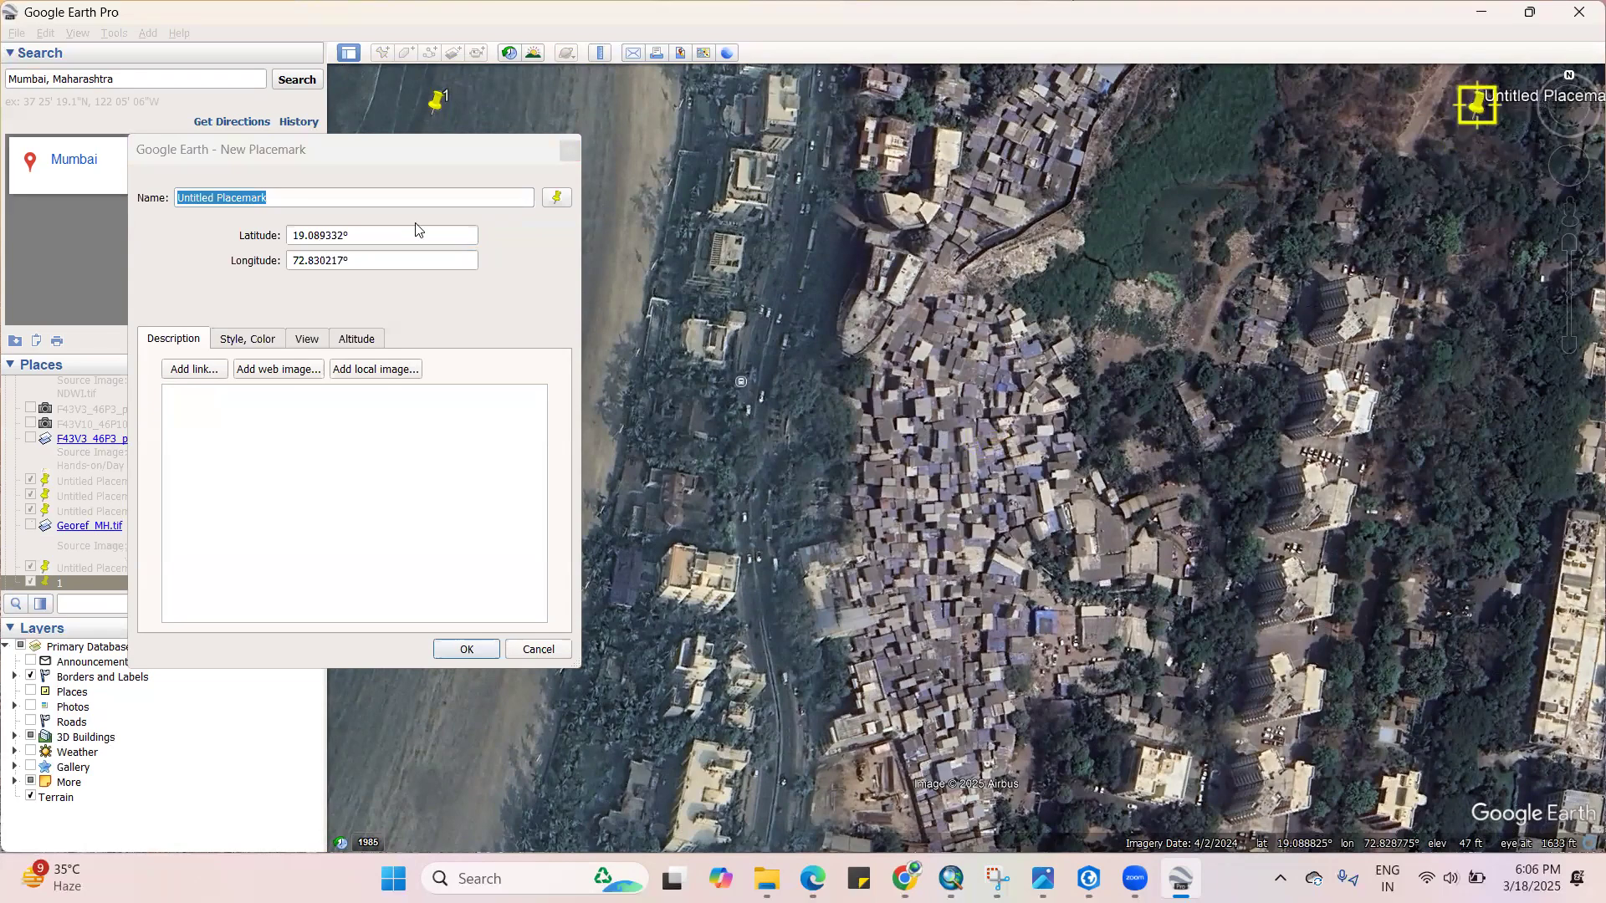
{"action": "type", "text": "2"}
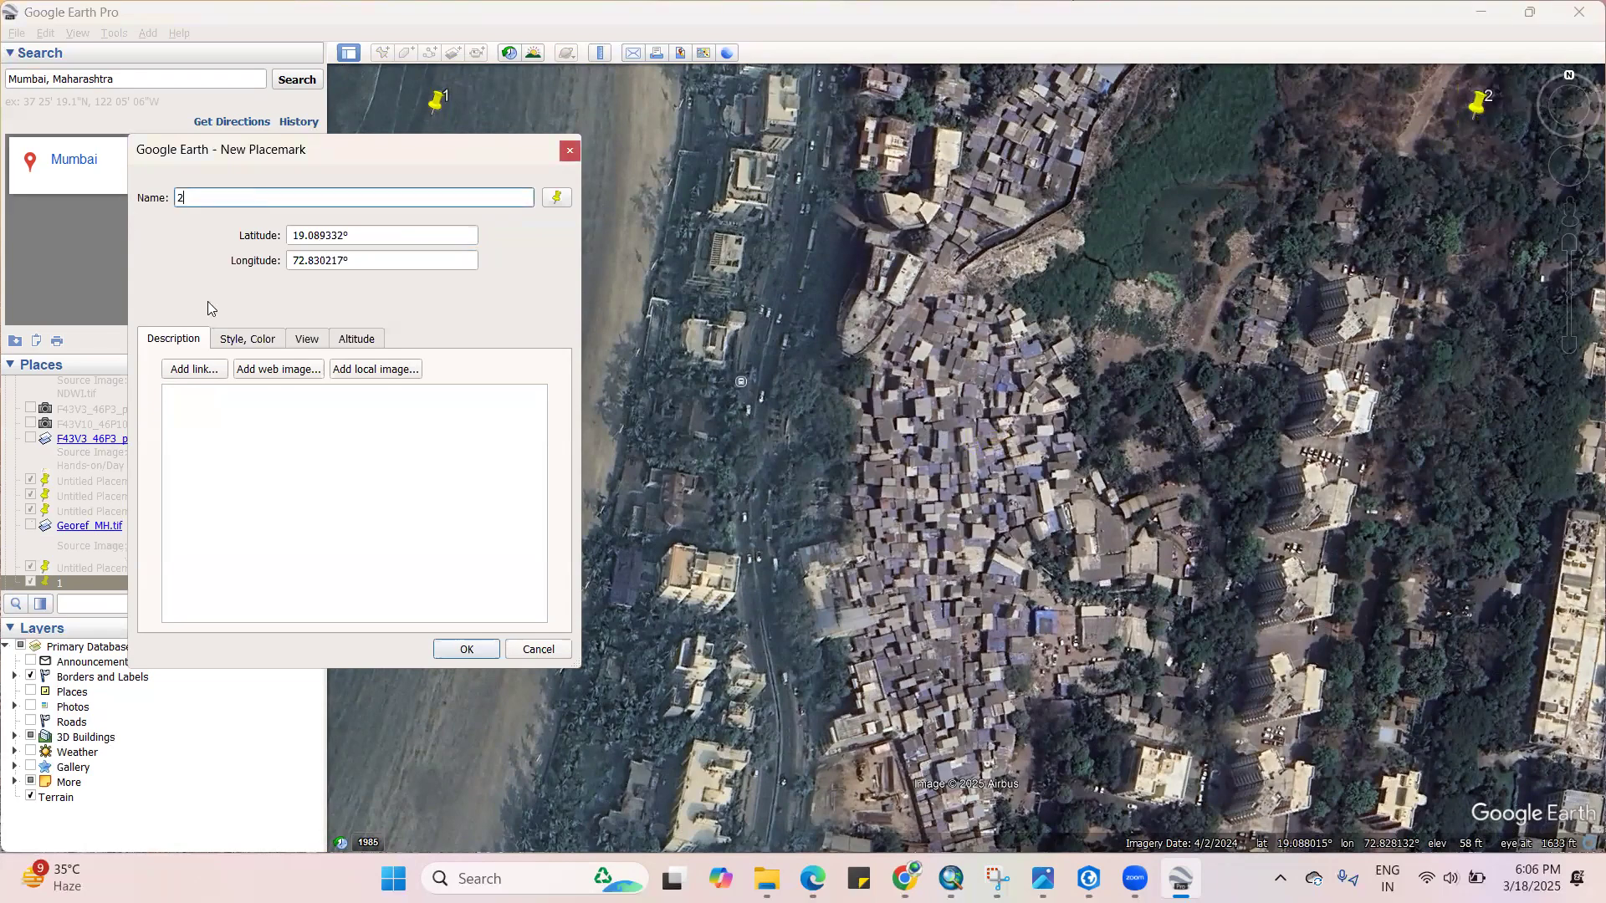
{"action": "left_click", "coordinate": [456, 650]}
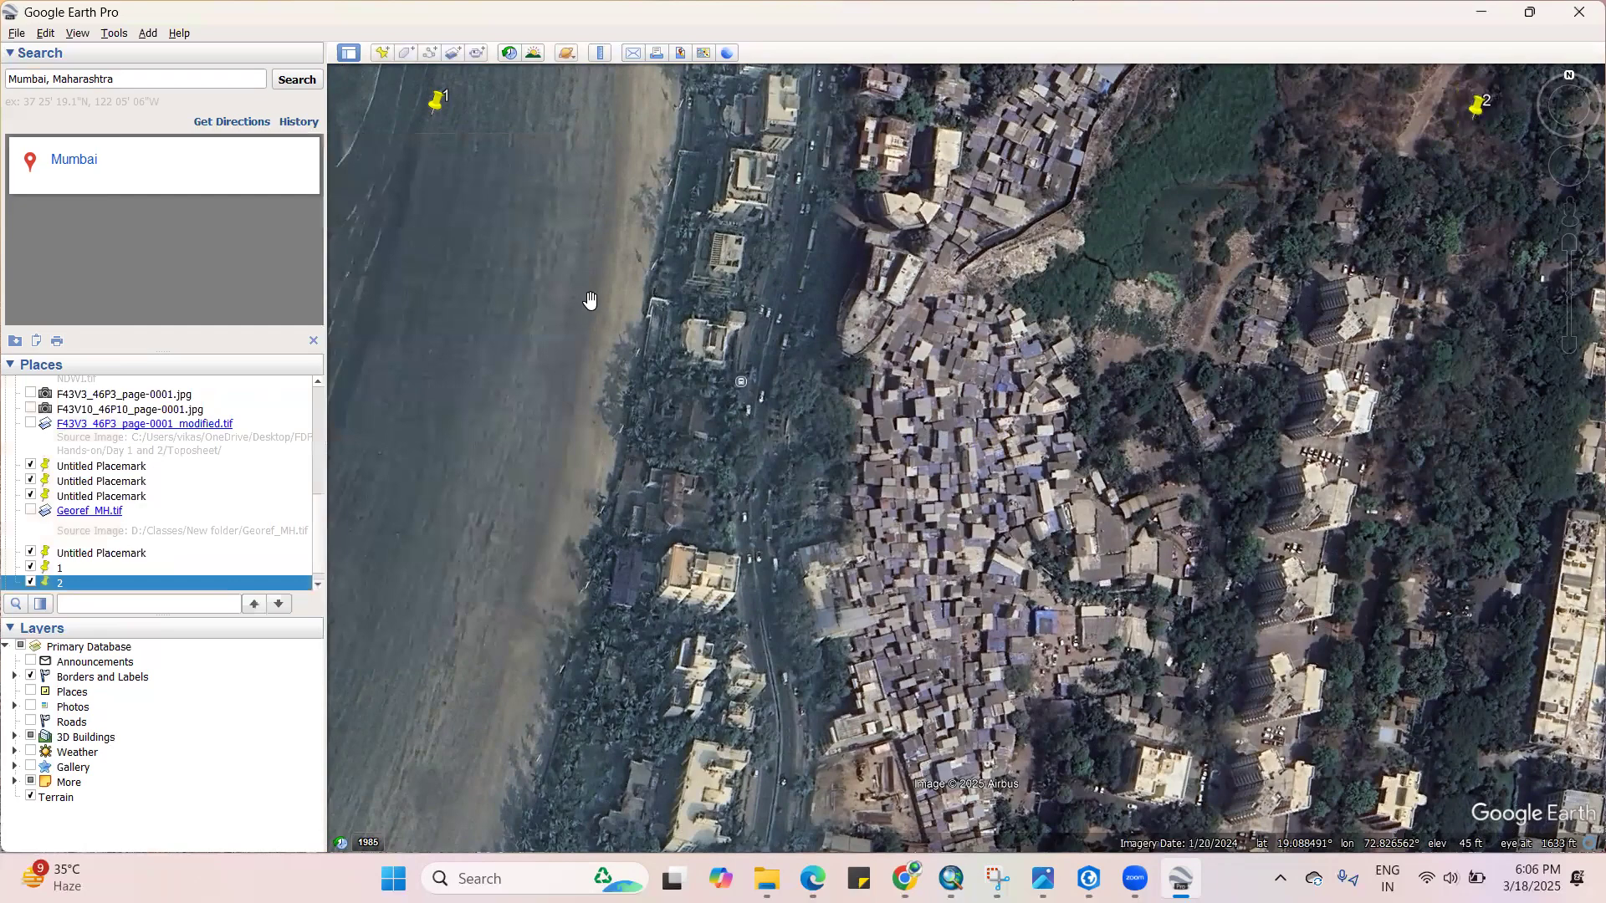
Add a placemark named 3 among the trees southeast of the settlement, at about latitude 19.086831° and longitude 72.830204°
{"action": "left_click", "coordinate": [381, 54]}
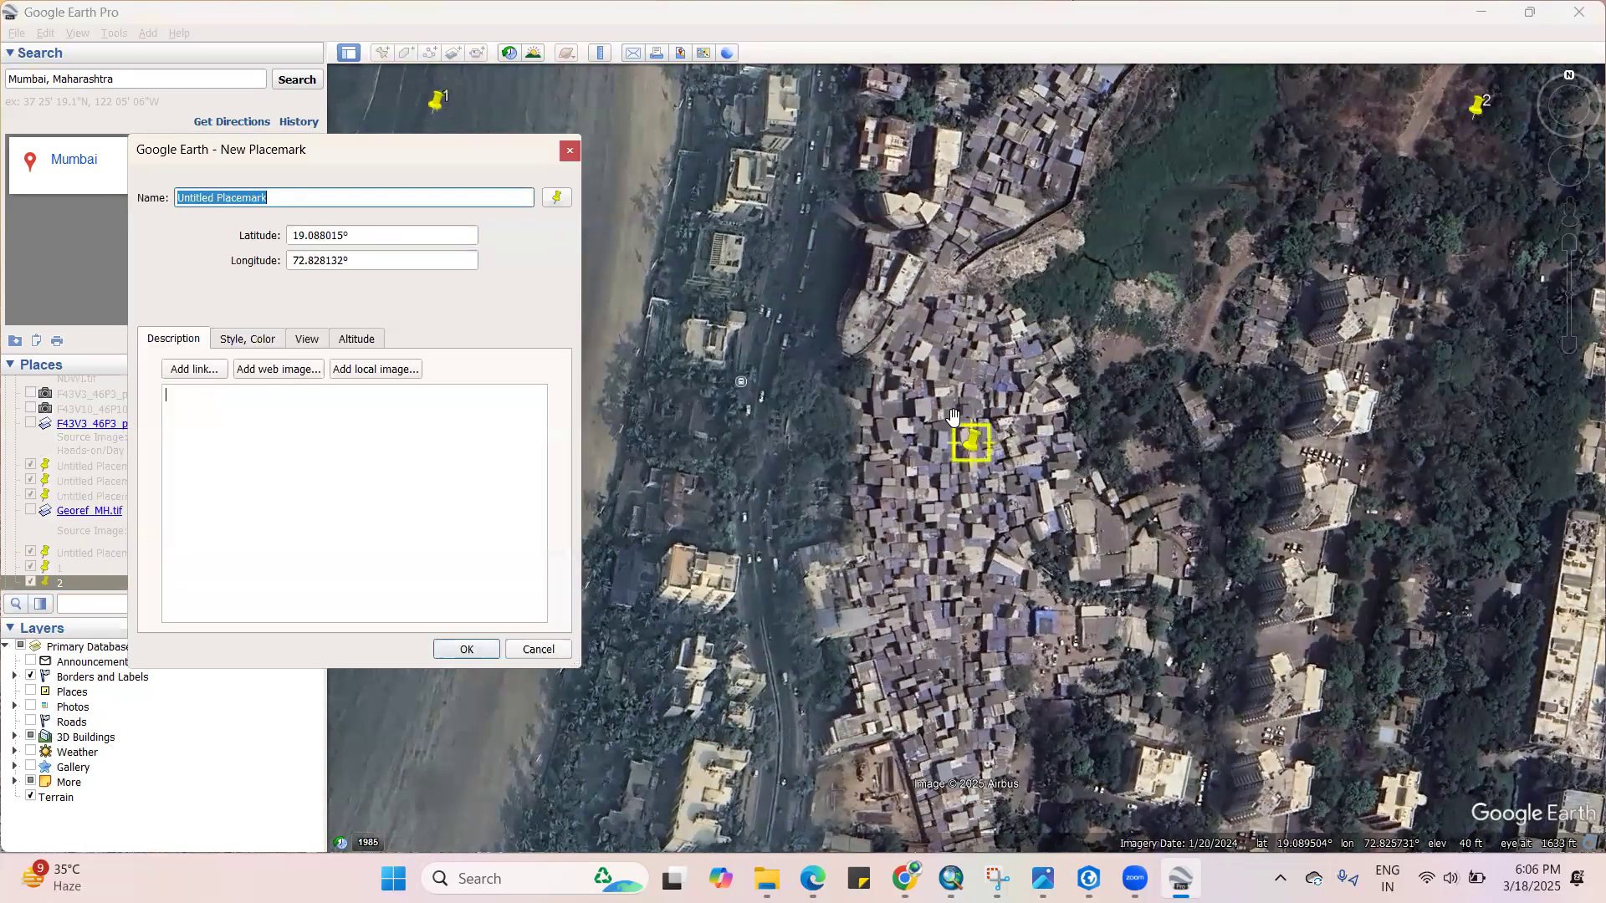
{"action": "left_click_drag", "start_coordinate": [970, 451], "coordinate": [1481, 766]}
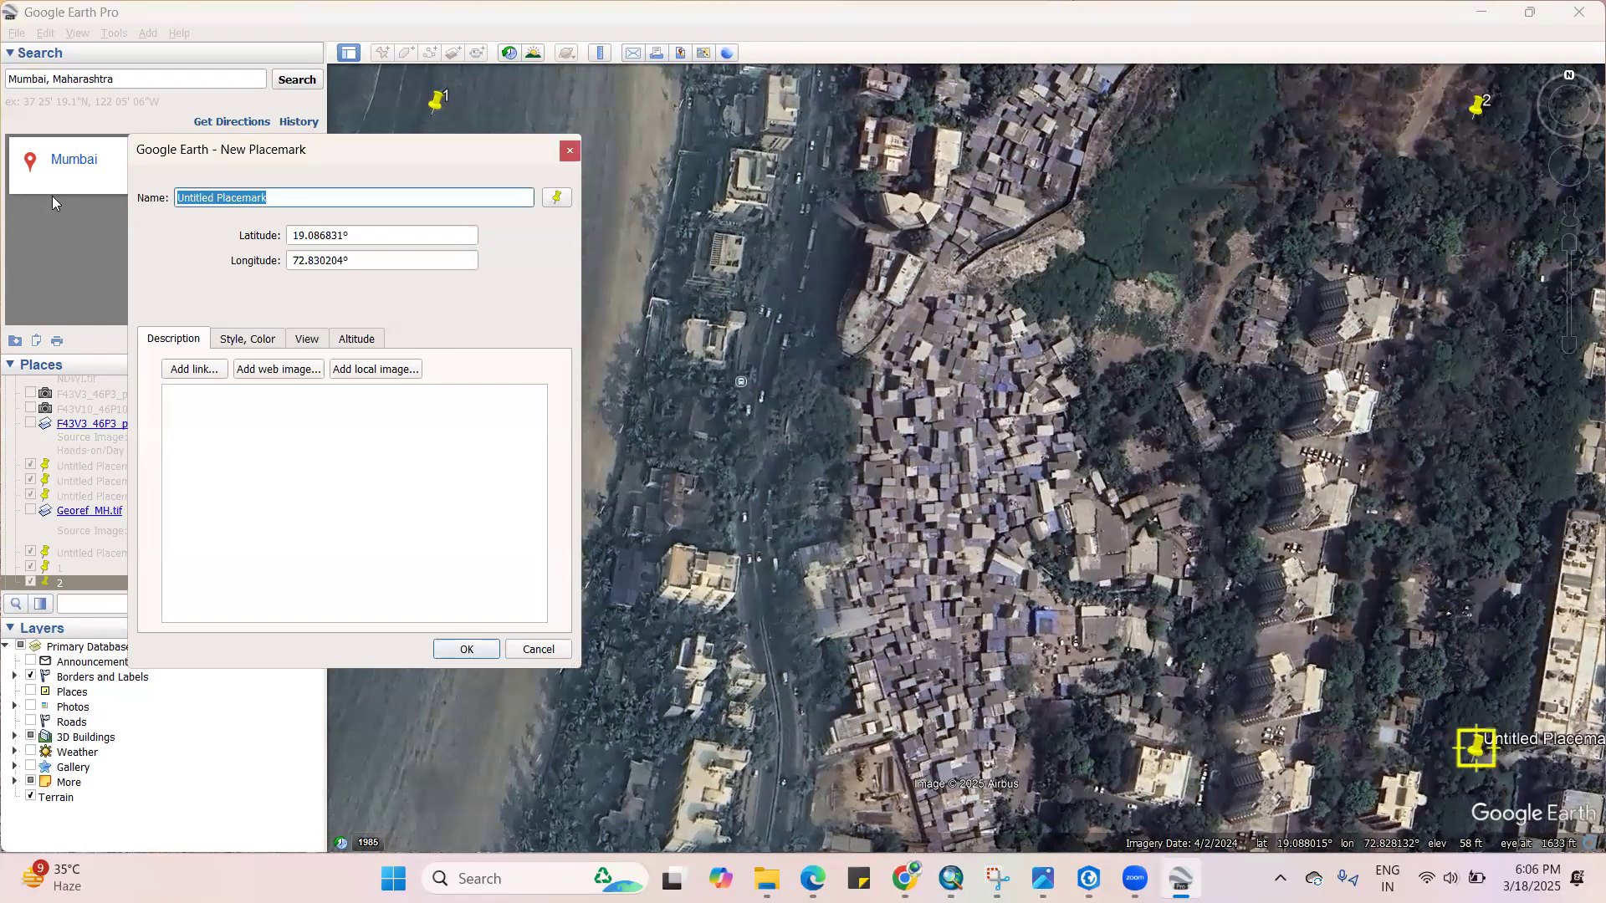
{"action": "type", "text": "3"}
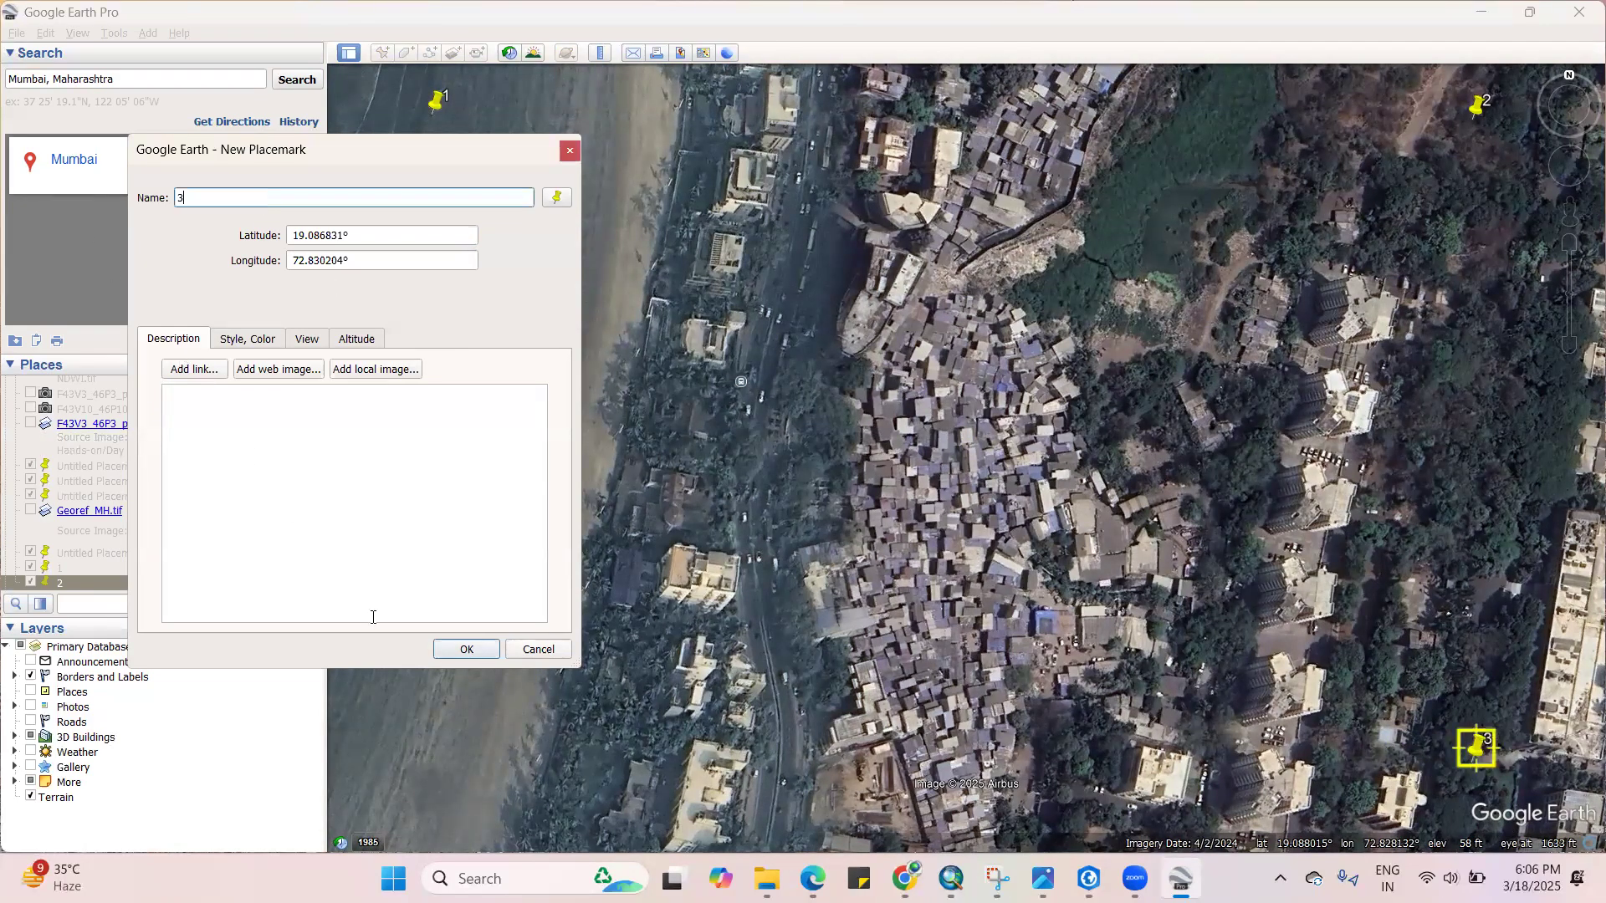
{"action": "left_click", "coordinate": [462, 651]}
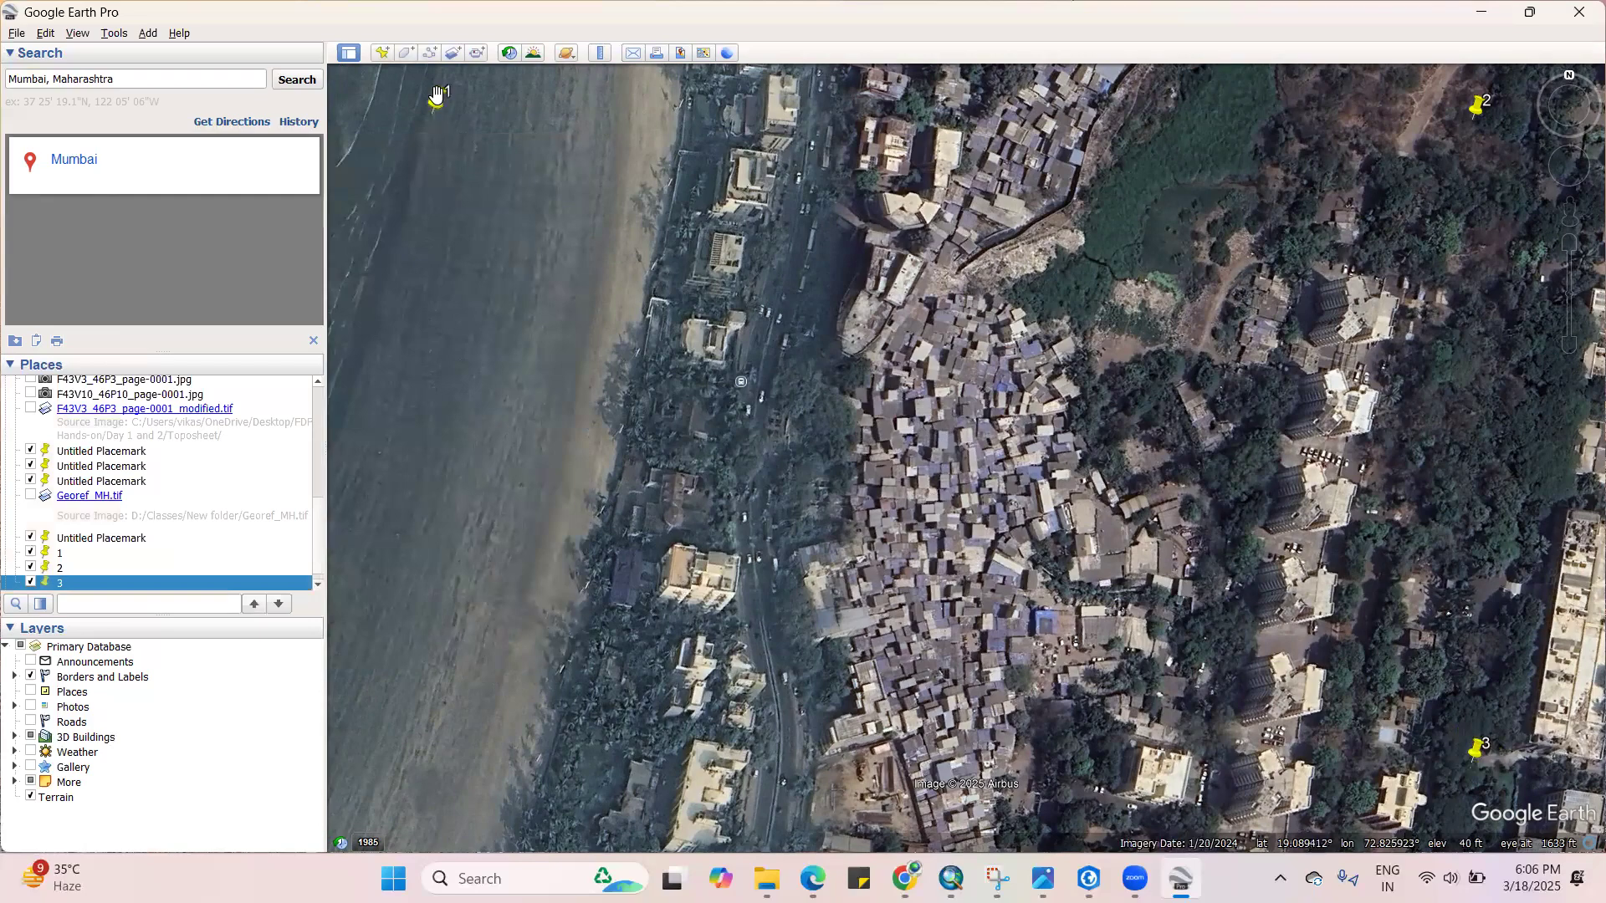
Add a placemark named 4 on the beach southwest of the settlement, at about latitude 19.086681° and longitude 72.825861°
{"action": "left_click", "coordinate": [383, 53]}
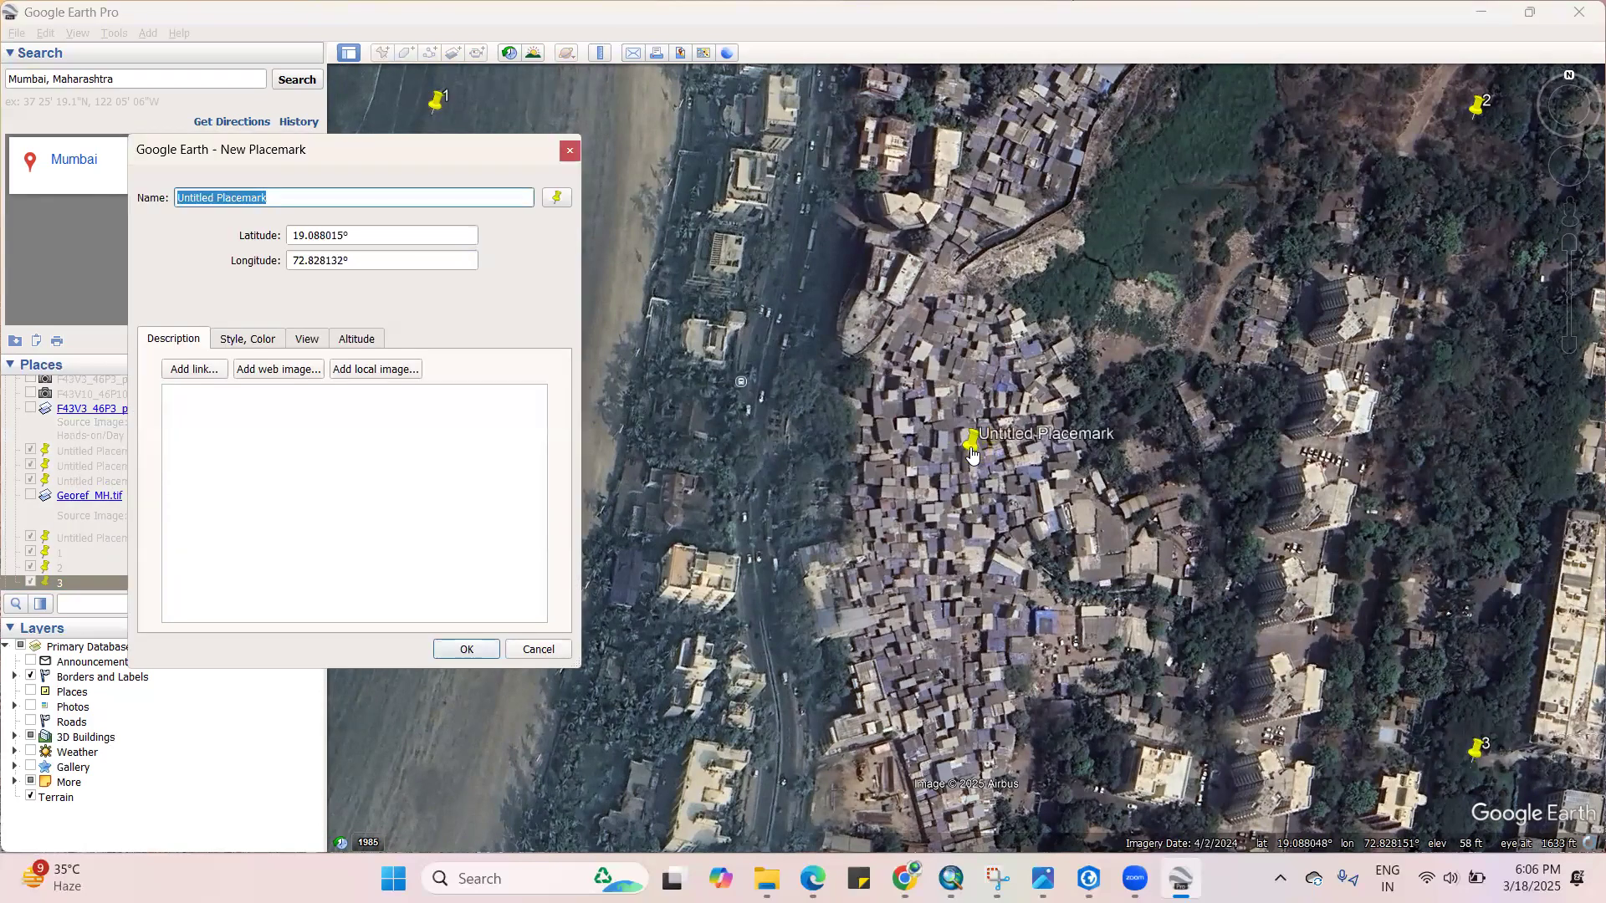
{"action": "left_click", "coordinate": [504, 771]}
{"action": "left_click_drag", "start_coordinate": [506, 762], "coordinate": [425, 780]}
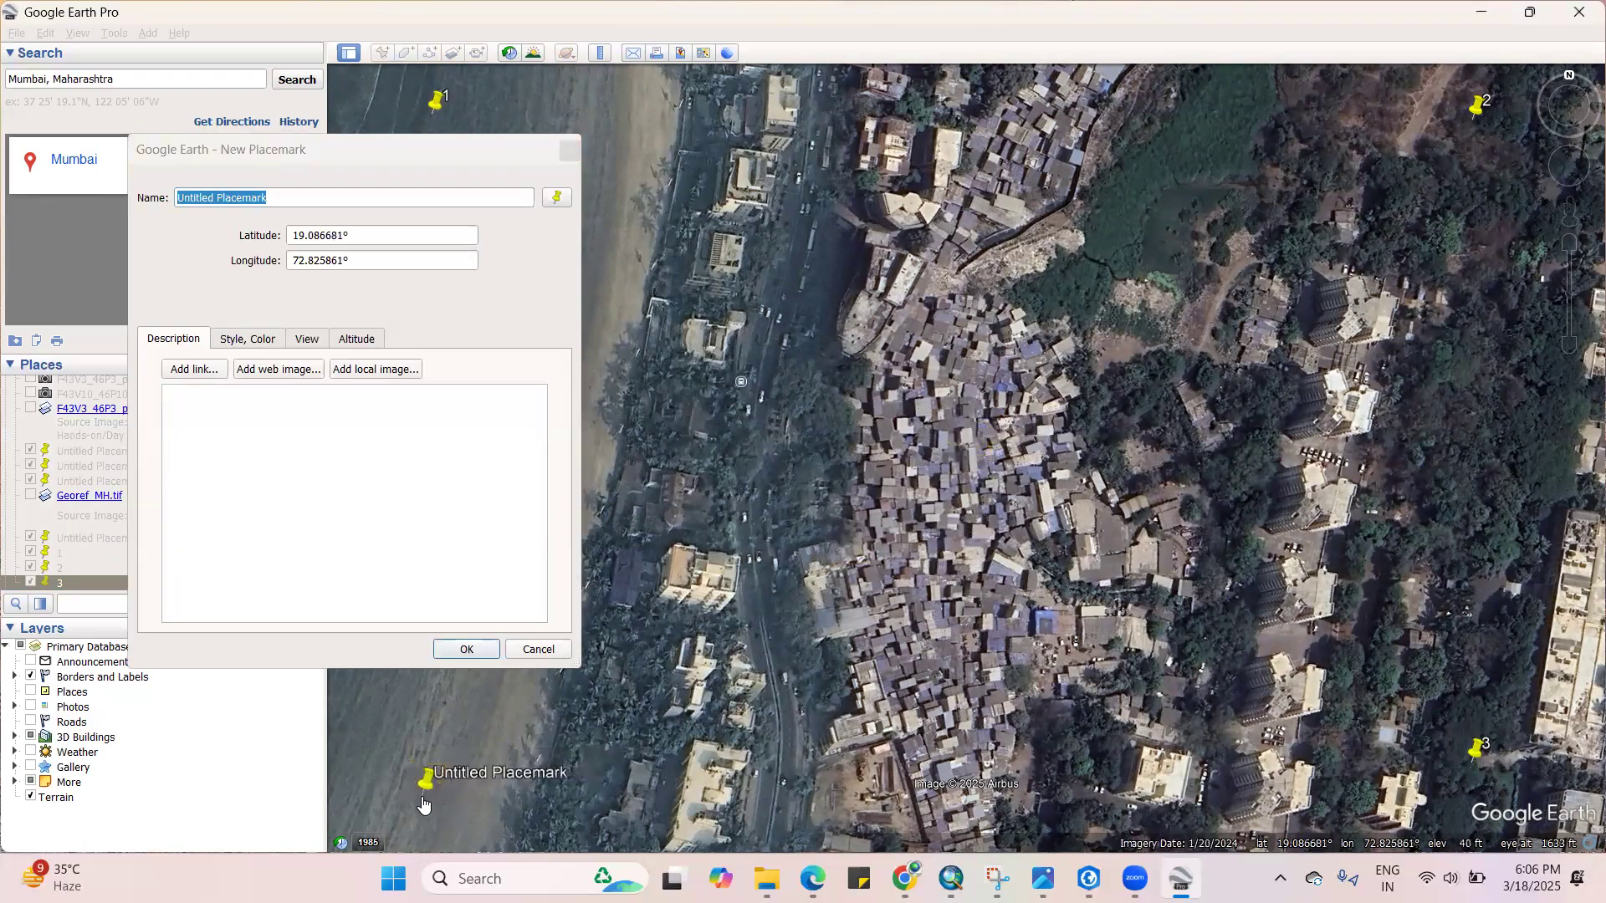
{"action": "left_click", "coordinate": [287, 201]}
{"action": "key", "text": "ctrl+a"}
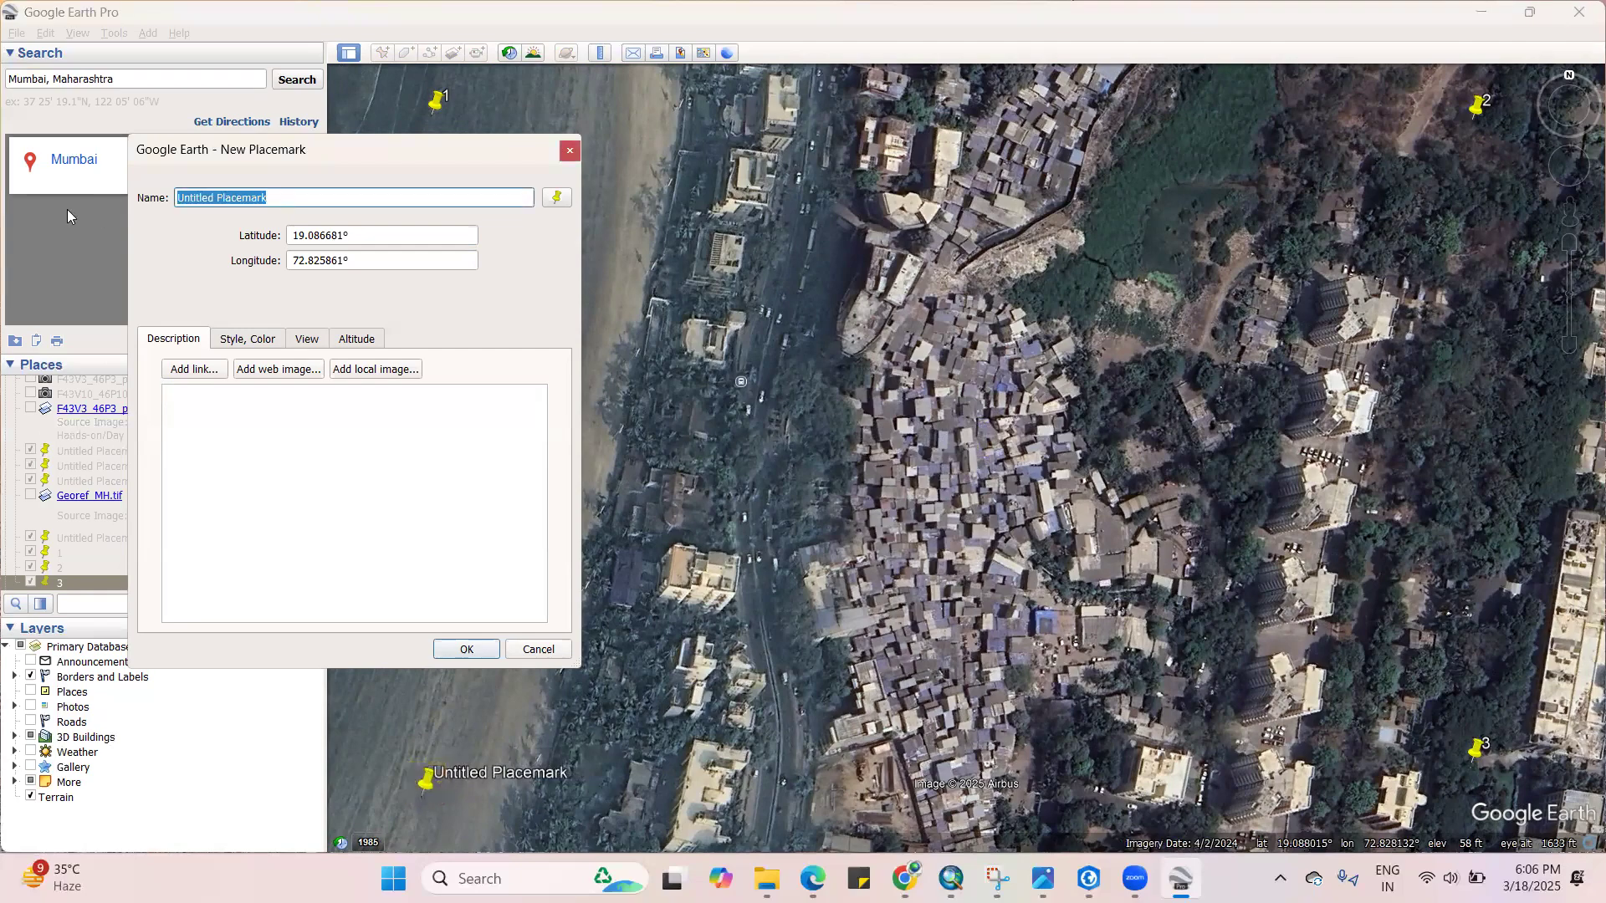
{"action": "type", "text": "4"}
{"action": "left_click", "coordinate": [461, 652]}
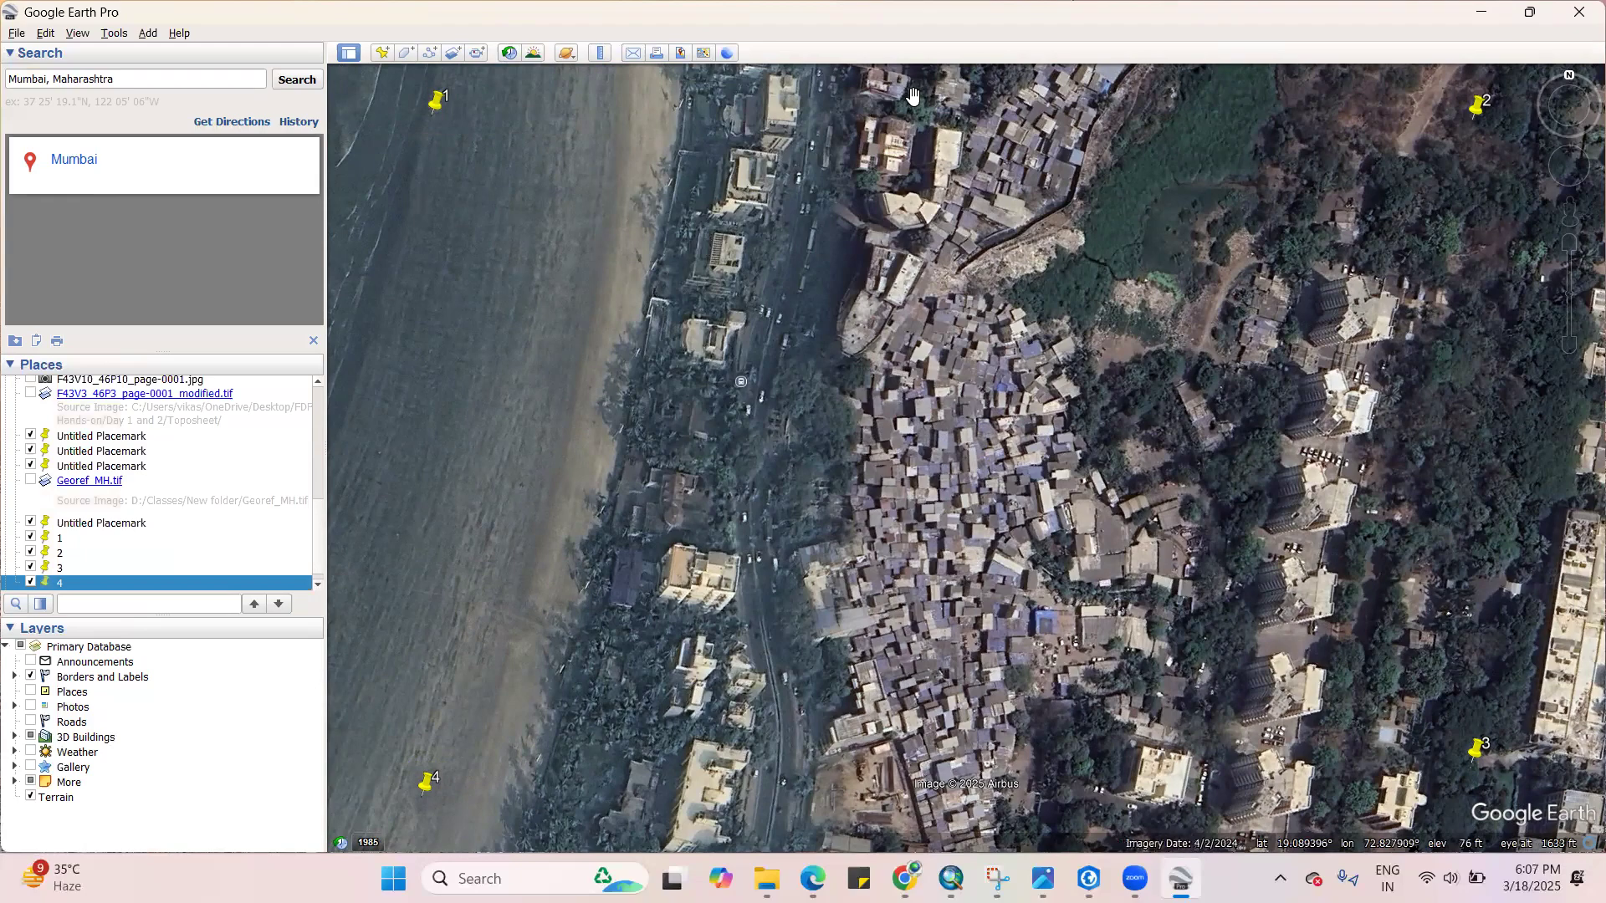
Set up the view for saving as an image and hide the title and description, legend, scale and compass
{"action": "left_click", "coordinate": [682, 55]}
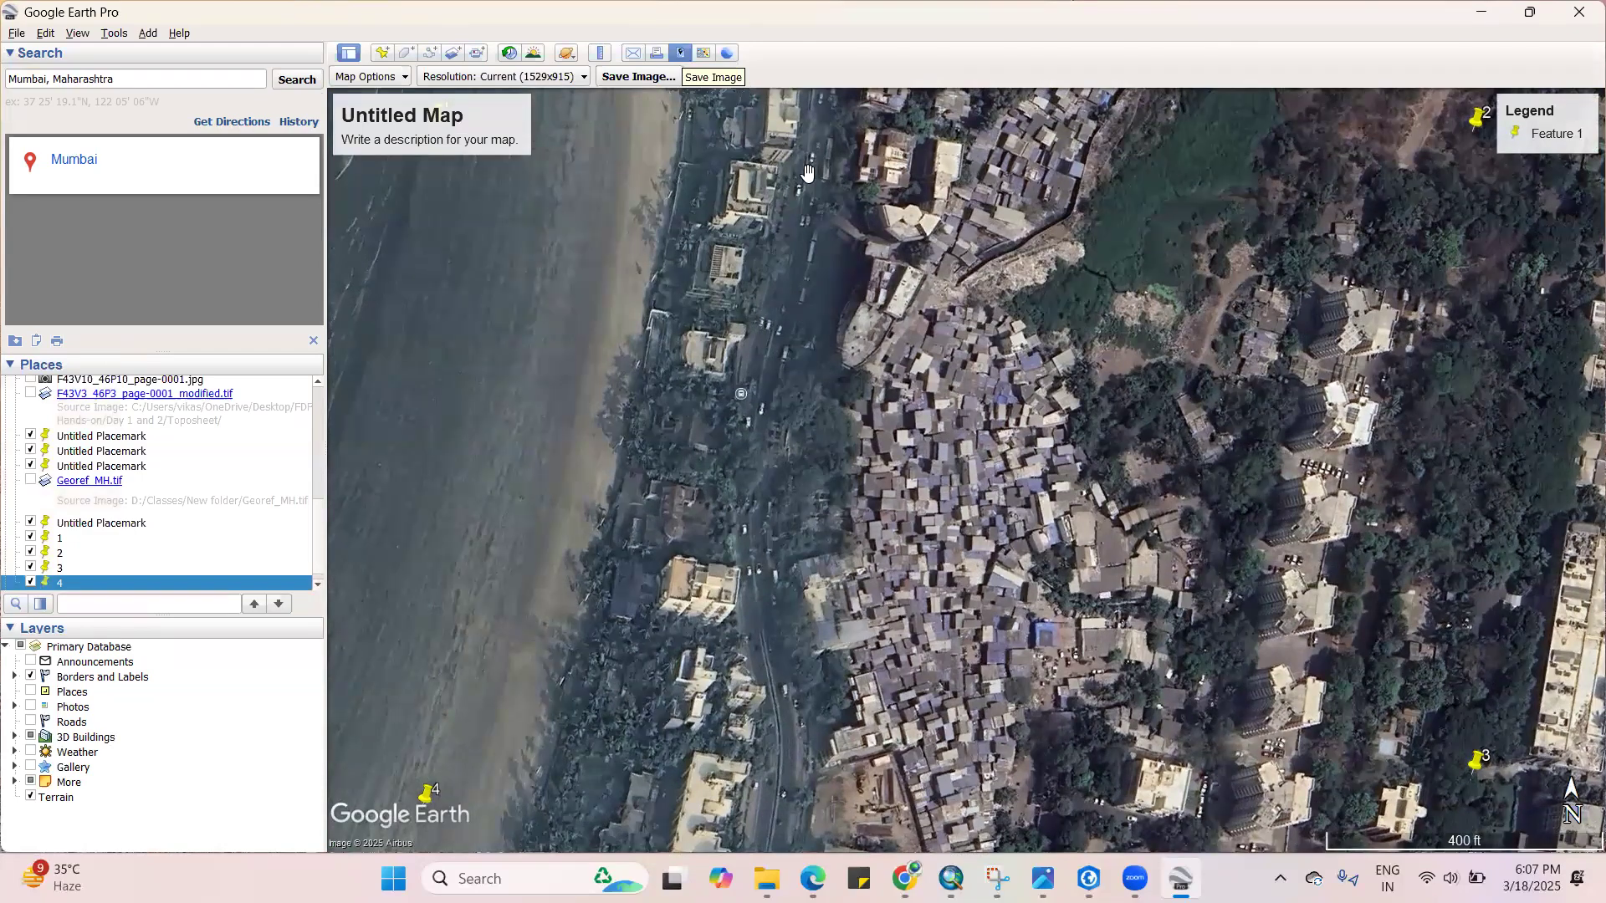
{"action": "left_click", "coordinate": [445, 132]}
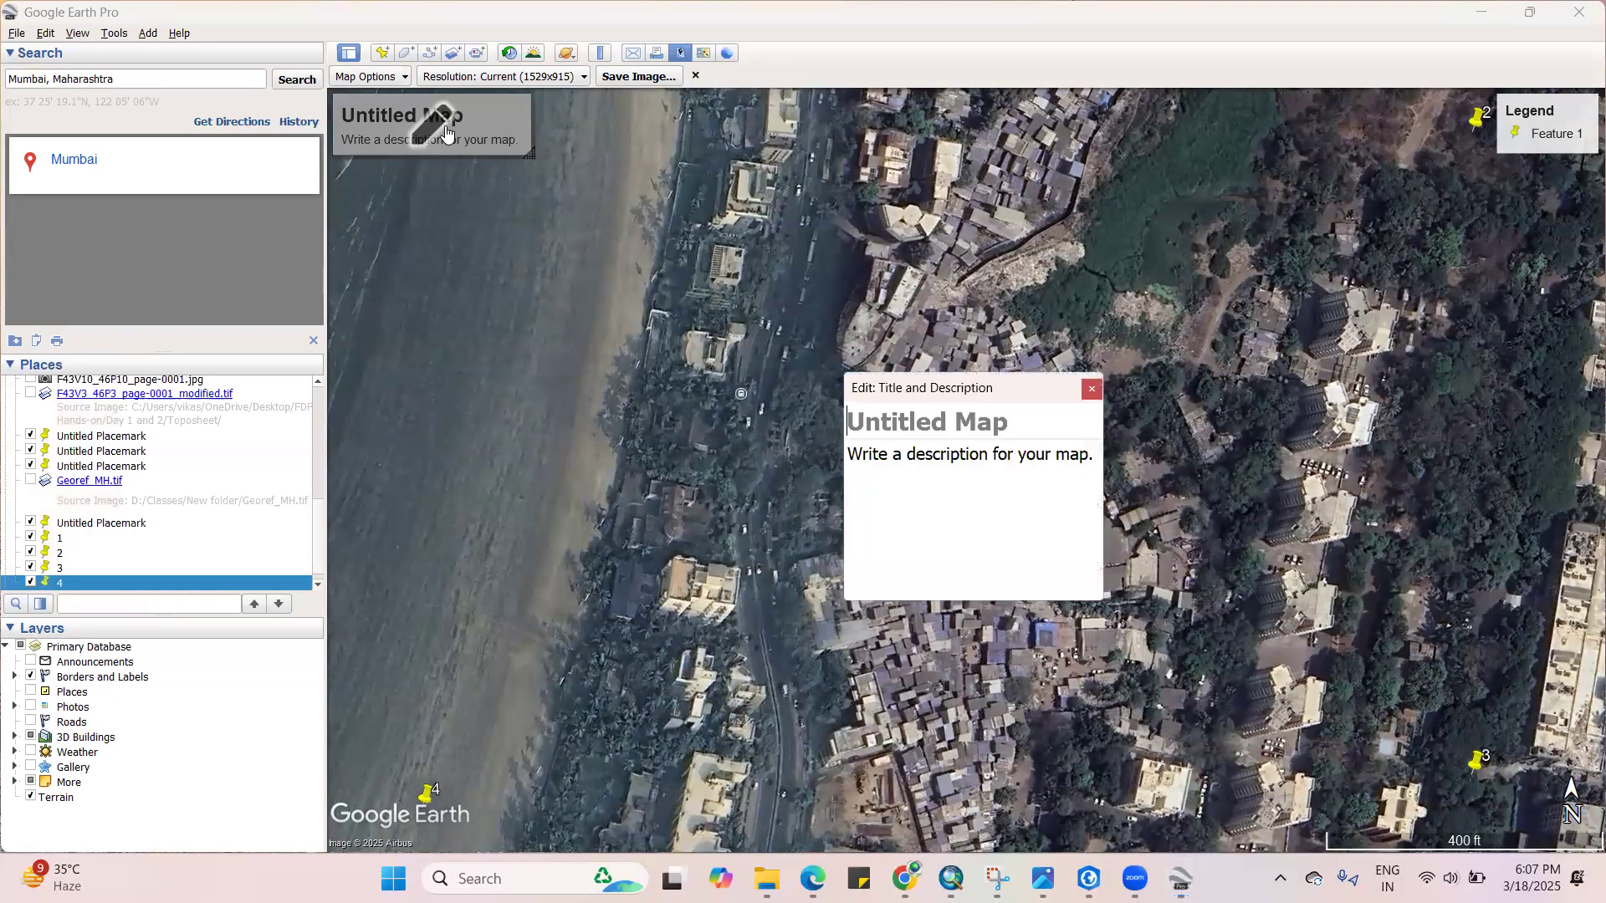
{"action": "left_click", "coordinate": [1091, 391]}
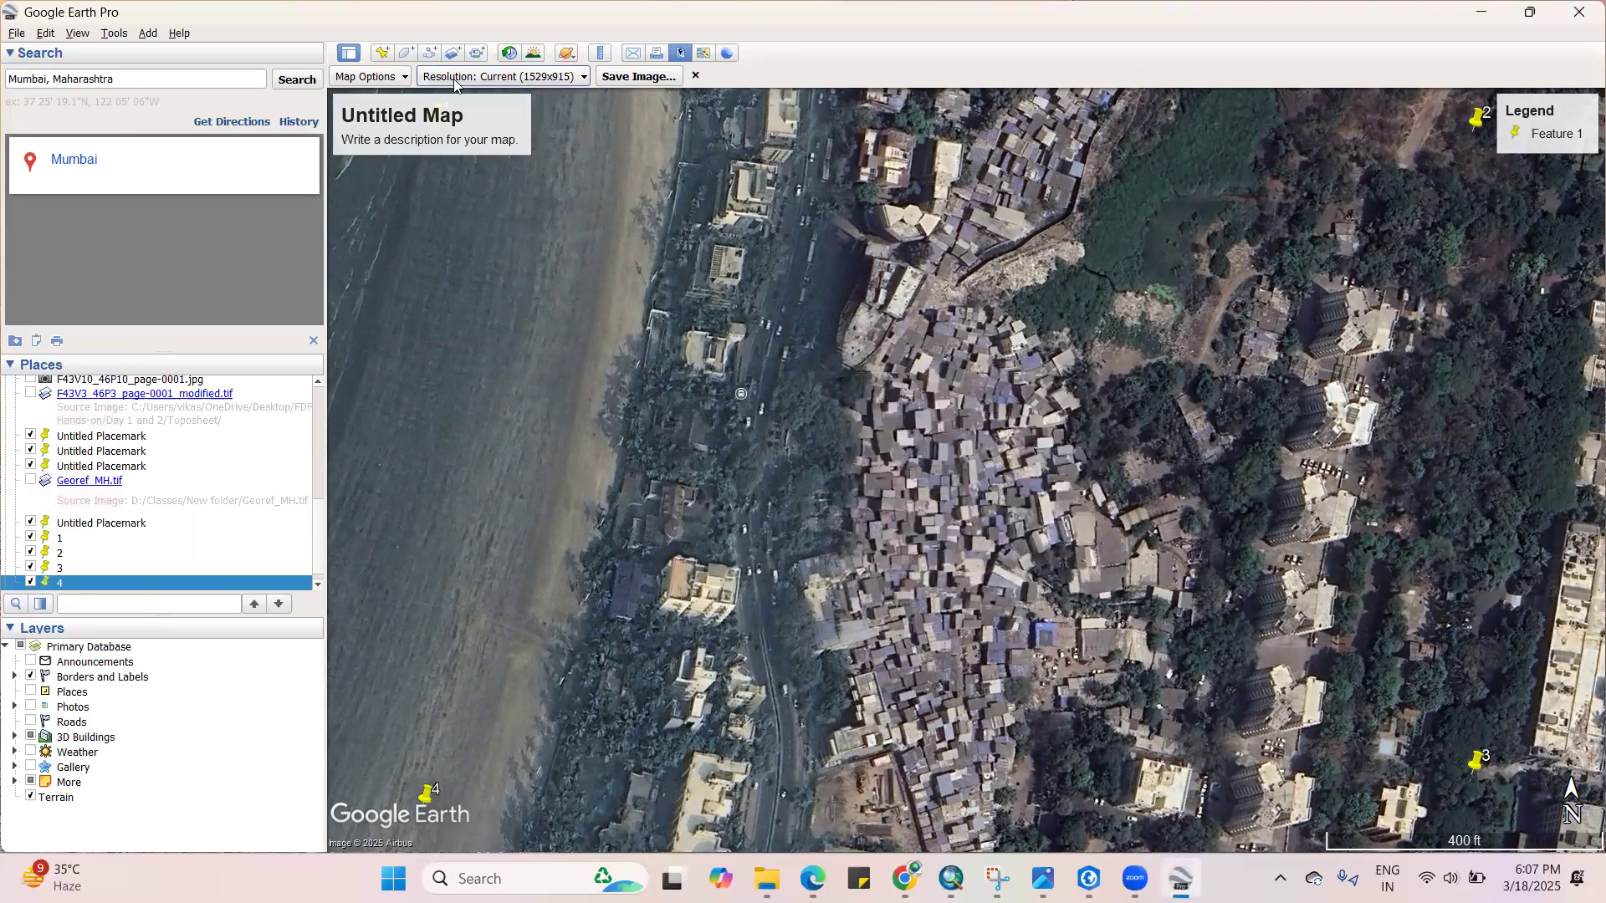
{"action": "left_click", "coordinate": [376, 77]}
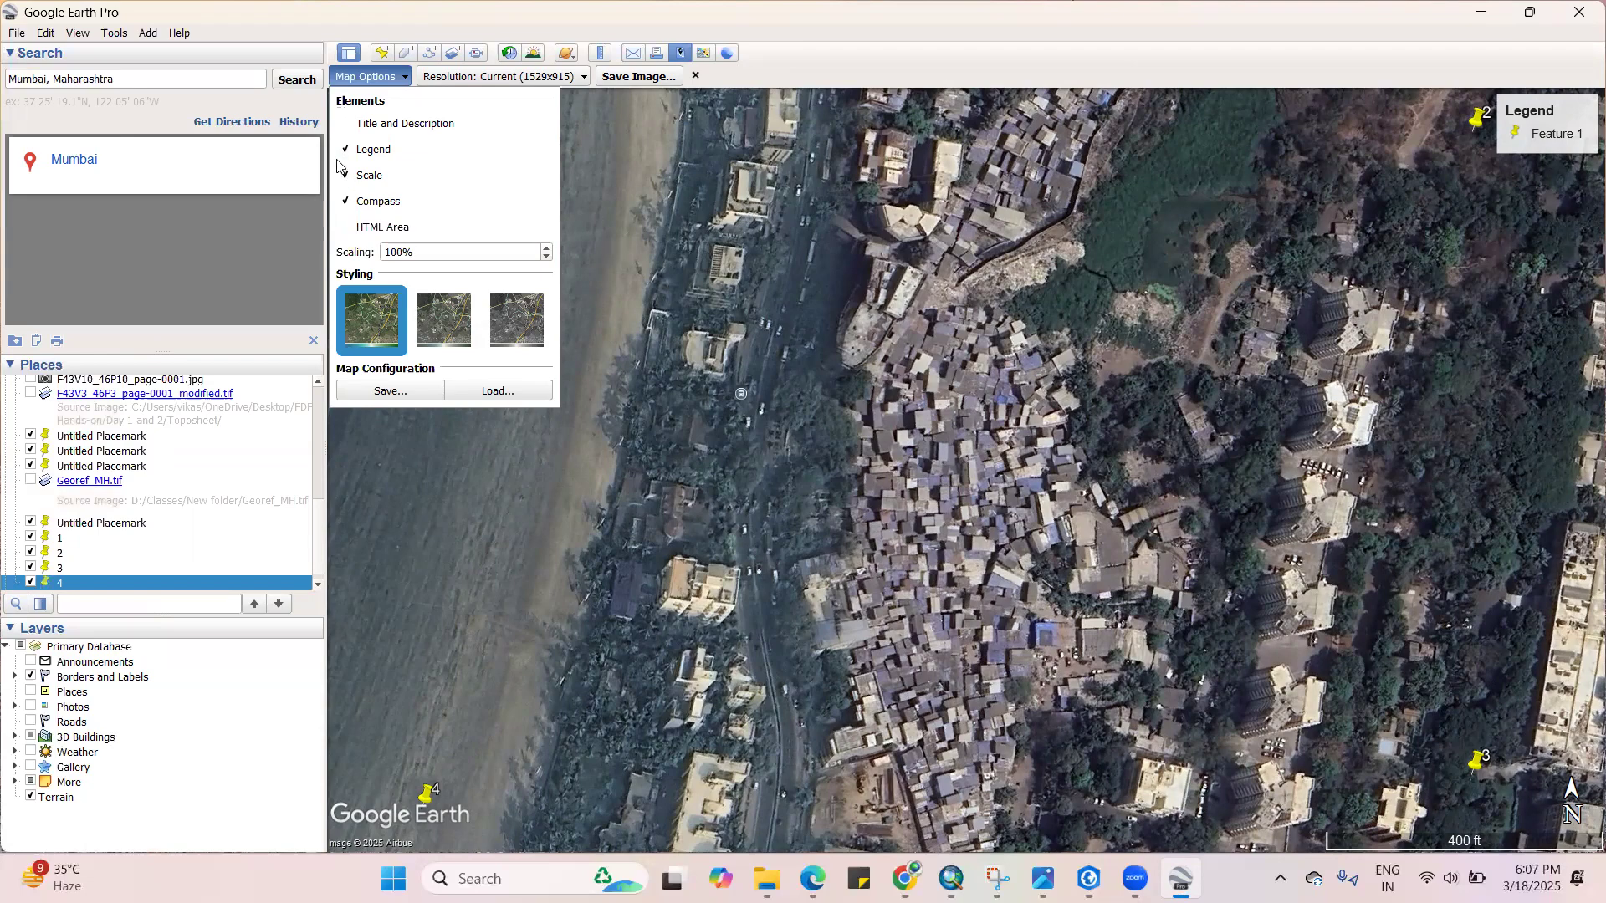
{"action": "left_click", "coordinate": [347, 149]}
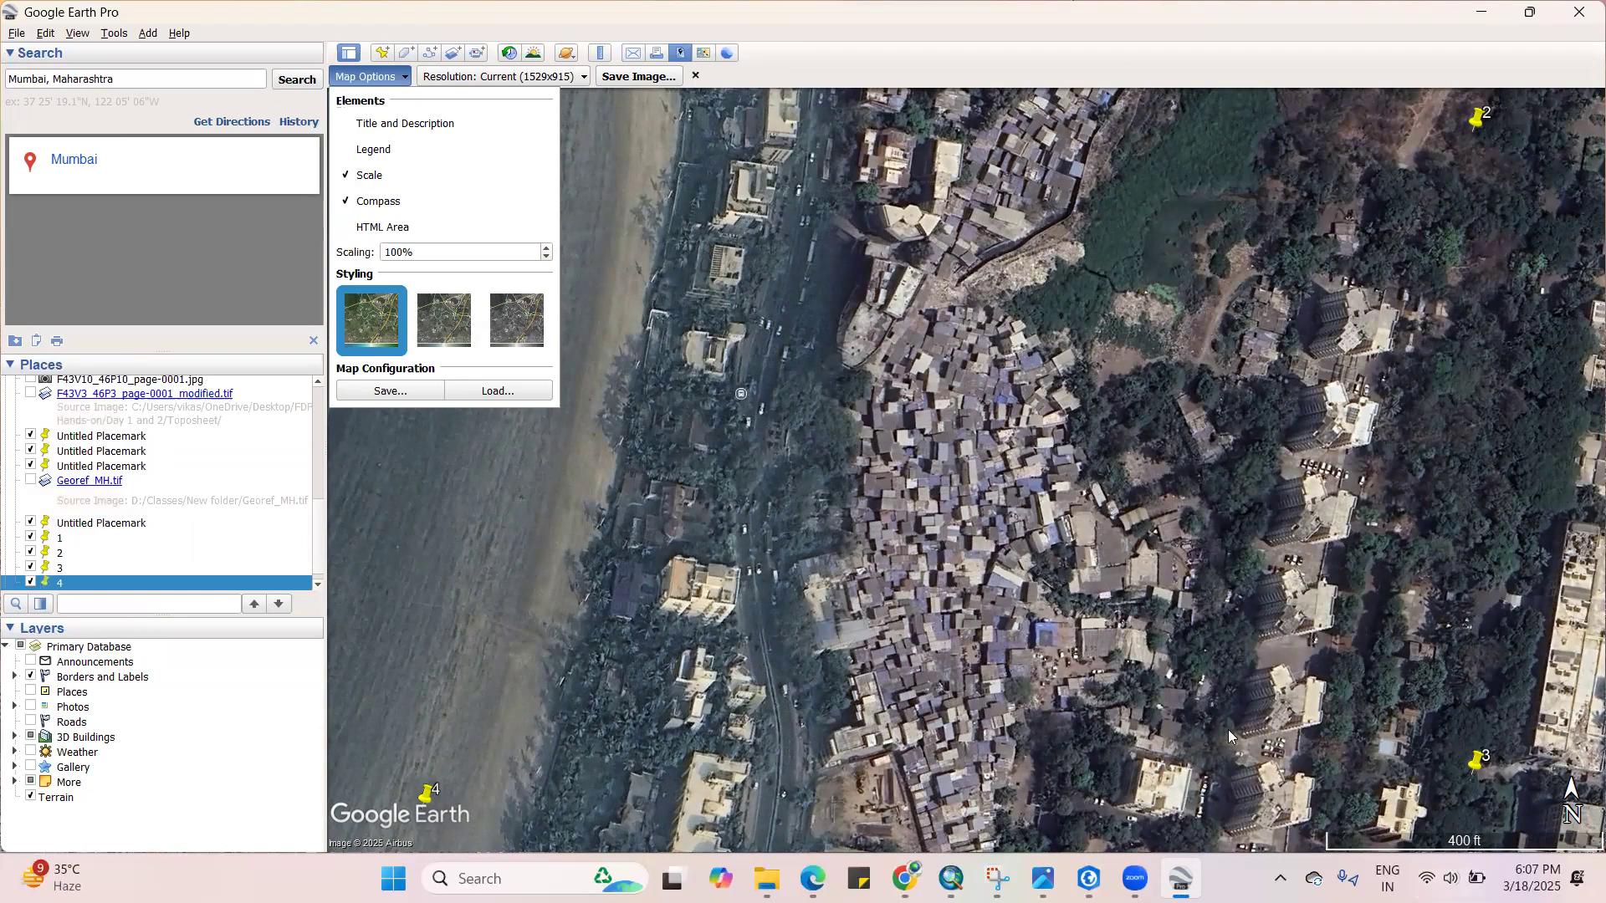
{"action": "left_click", "coordinate": [347, 180]}
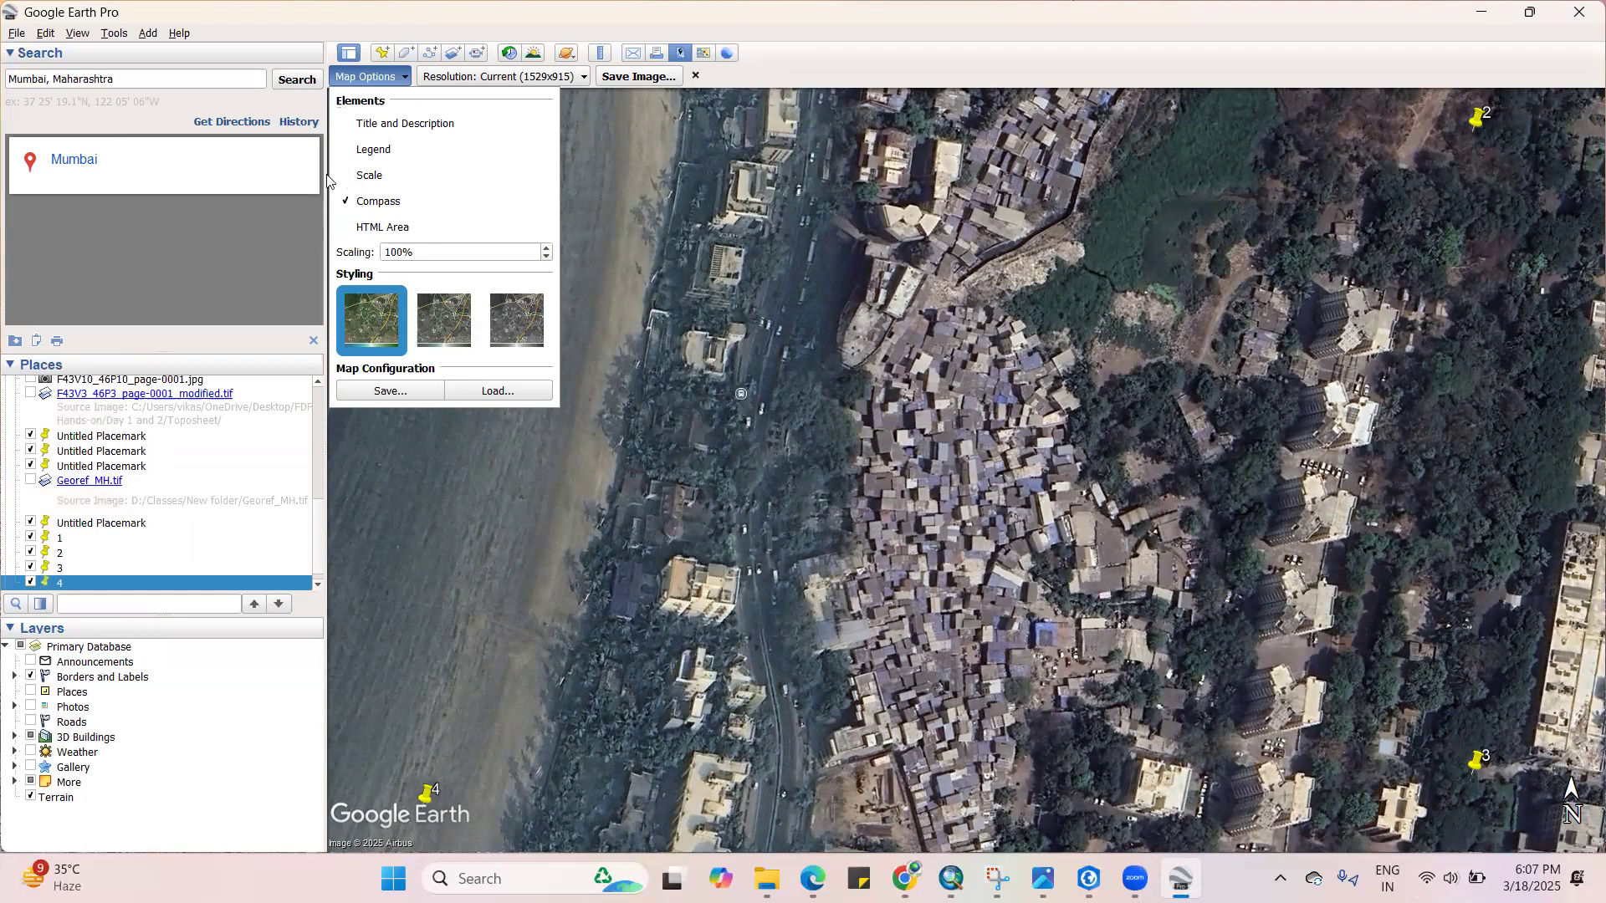
{"action": "left_click", "coordinate": [347, 203]}
{"action": "left_click", "coordinate": [387, 393]}
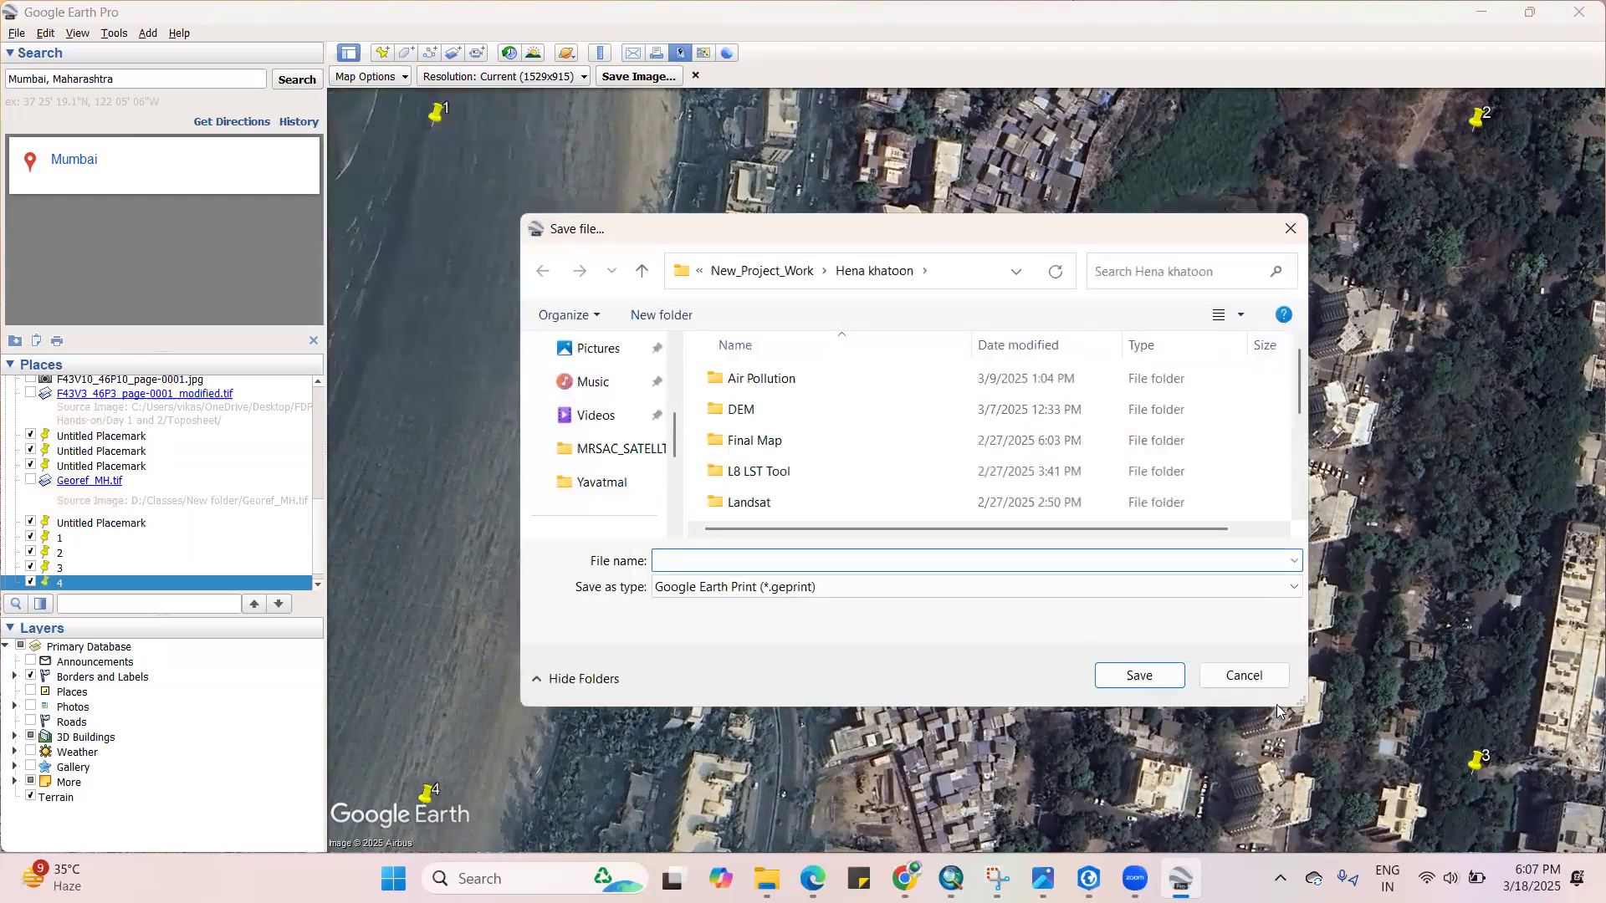
{"action": "left_click", "coordinate": [1243, 675]}
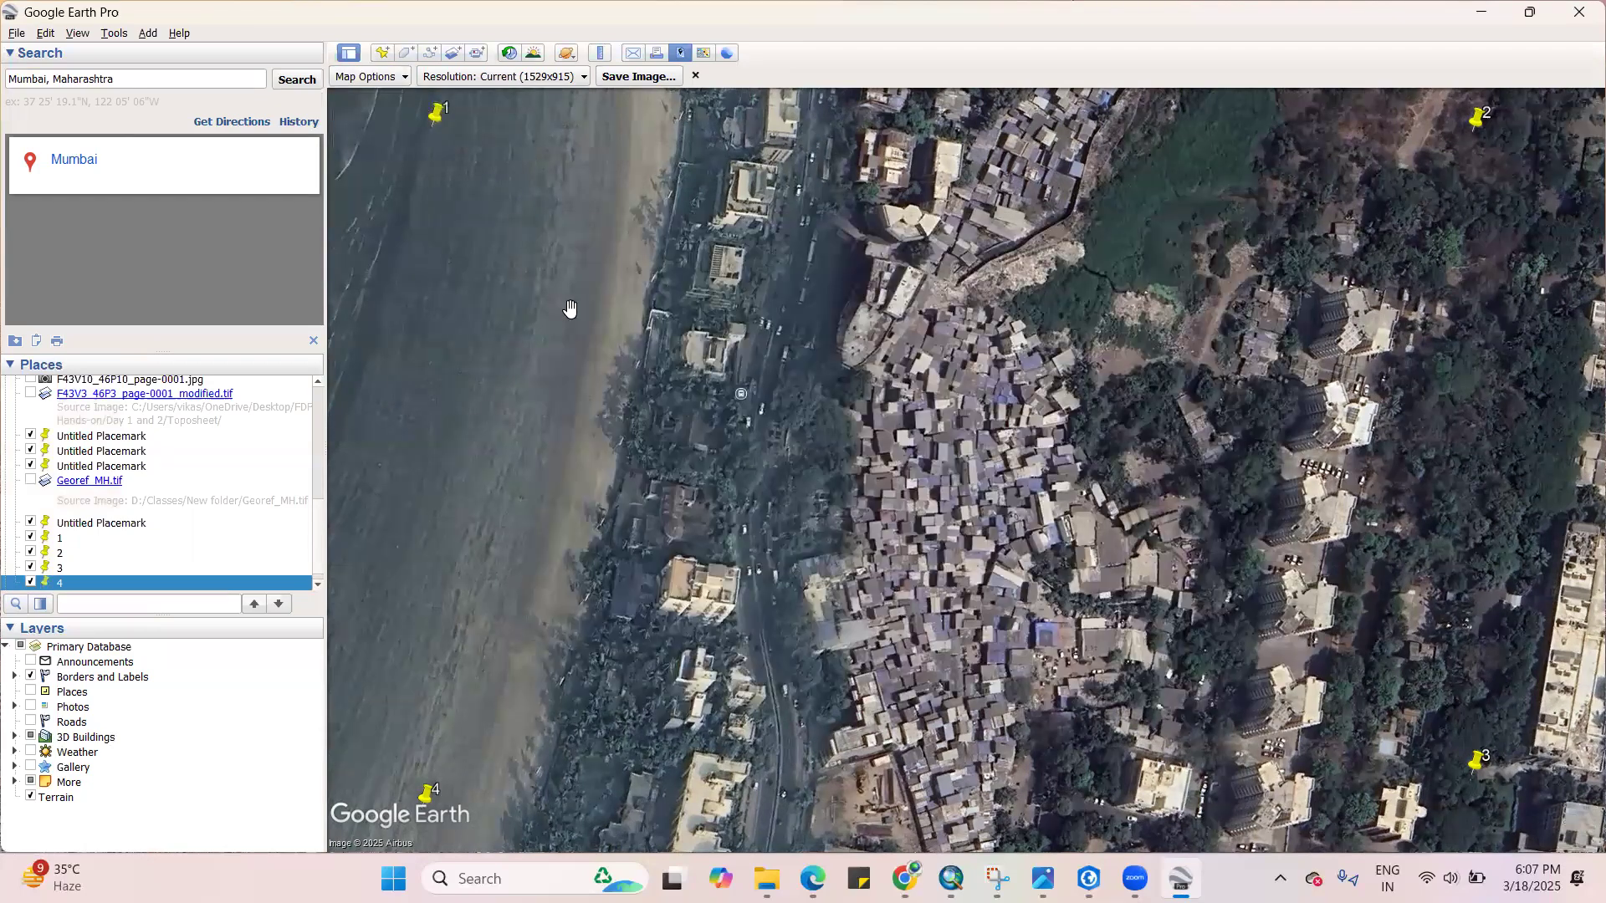
{"action": "left_click", "coordinate": [551, 82]}
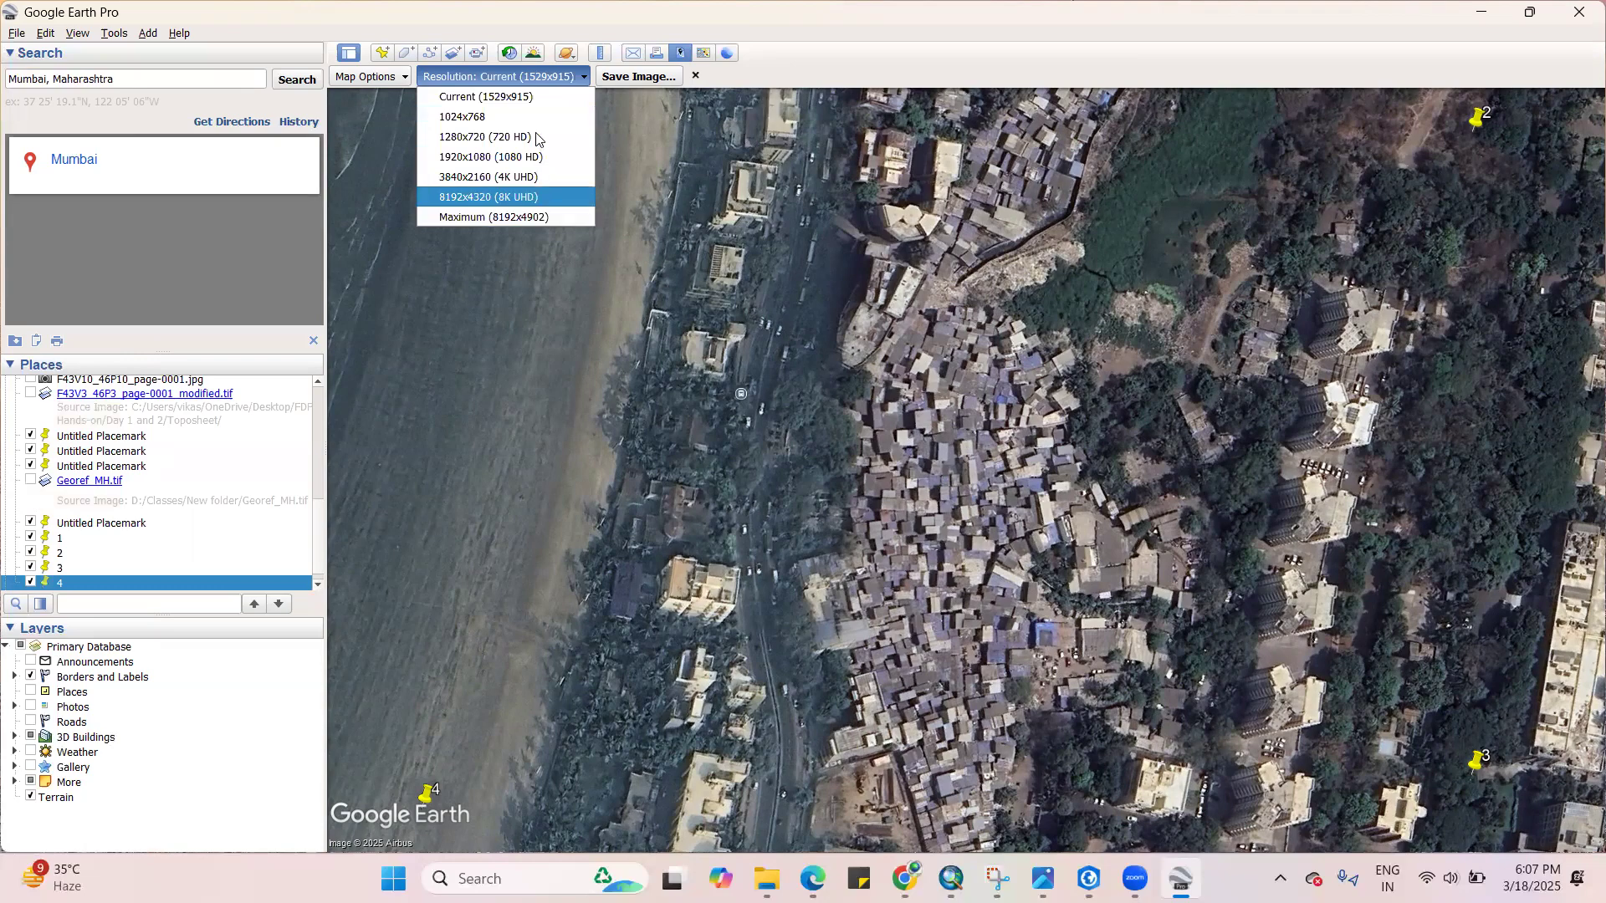
{"action": "left_click", "coordinate": [784, 77]}
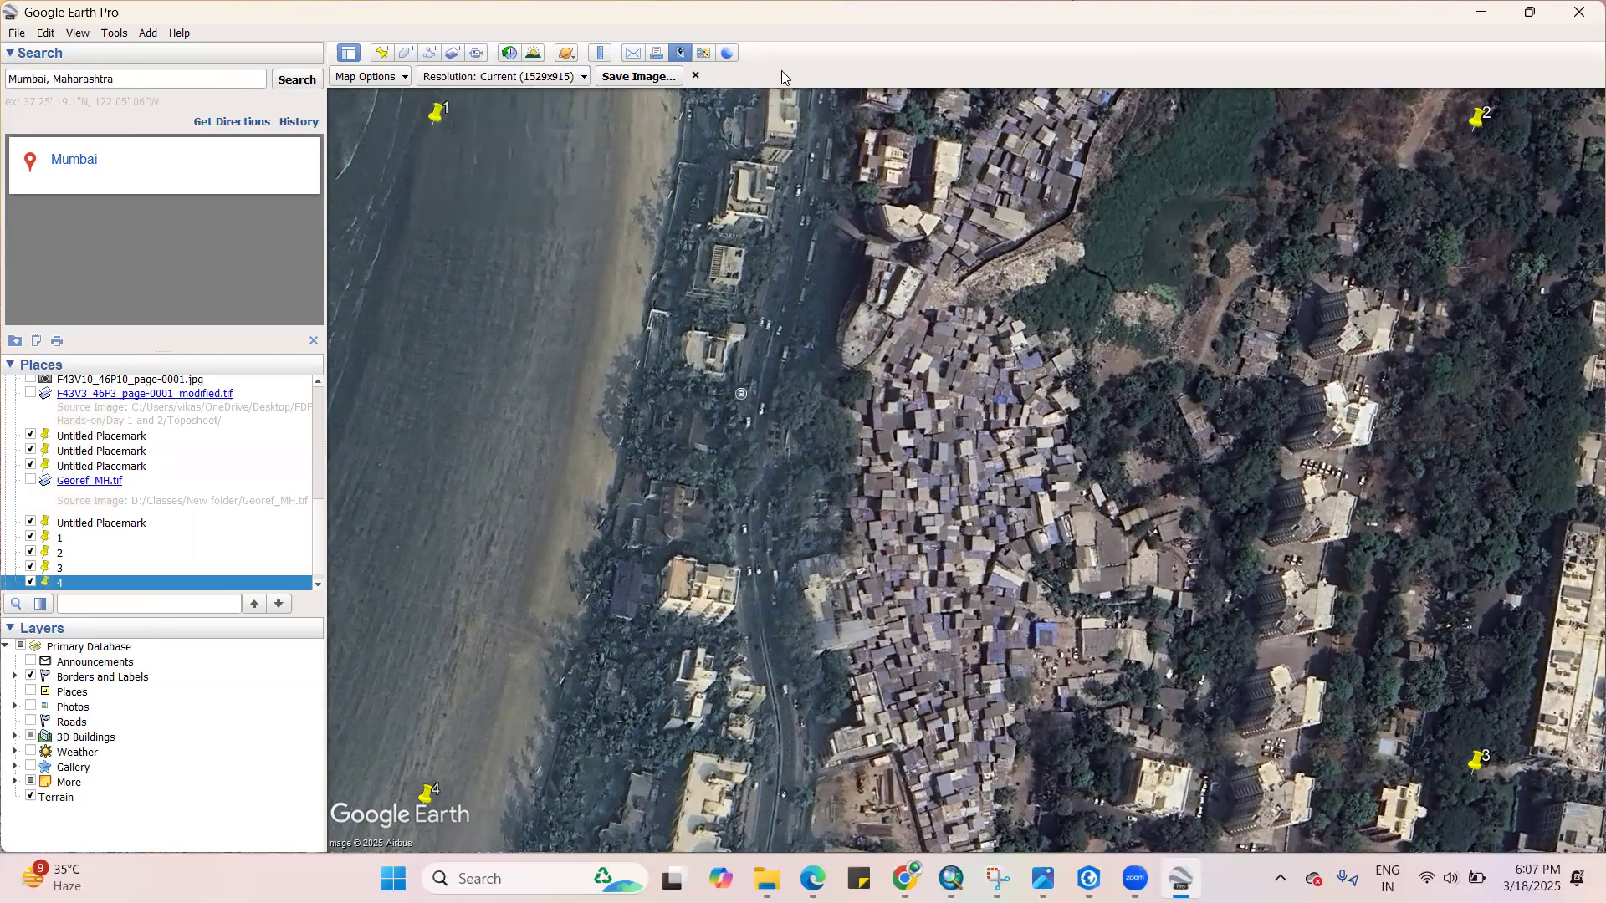
Start saving the map view as an image and choose the New folder inside Classes on drive D as its location
{"action": "left_click", "coordinate": [635, 78]}
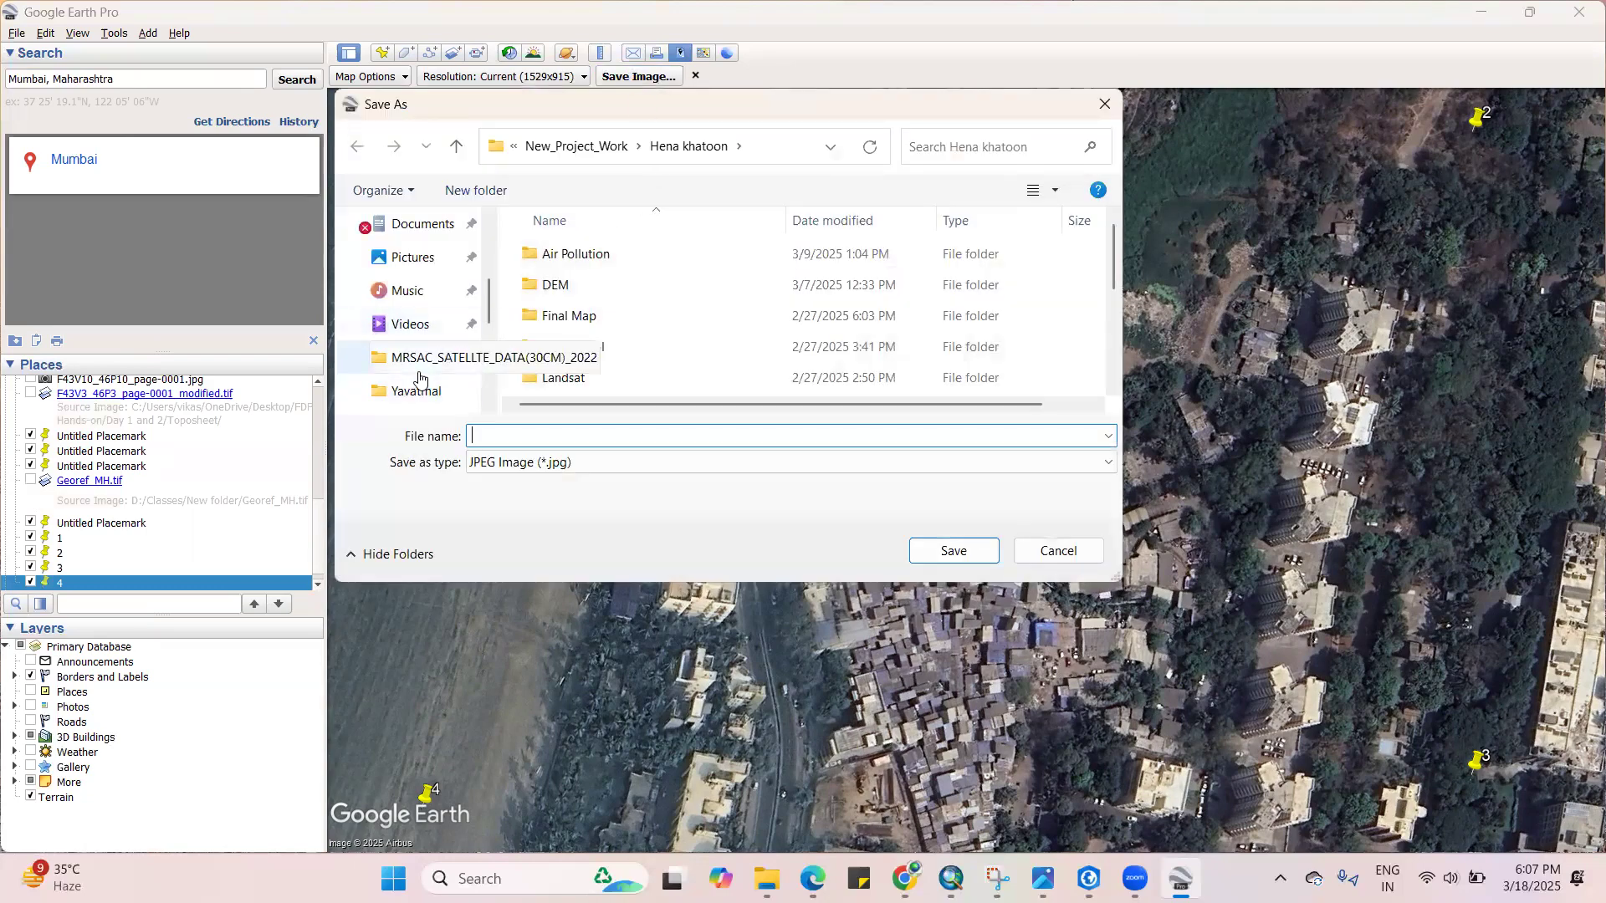
{"action": "scroll", "coordinate": [422, 381], "scroll_direction": "down", "scroll_amount": 5}
{"action": "left_click", "coordinate": [423, 258]}
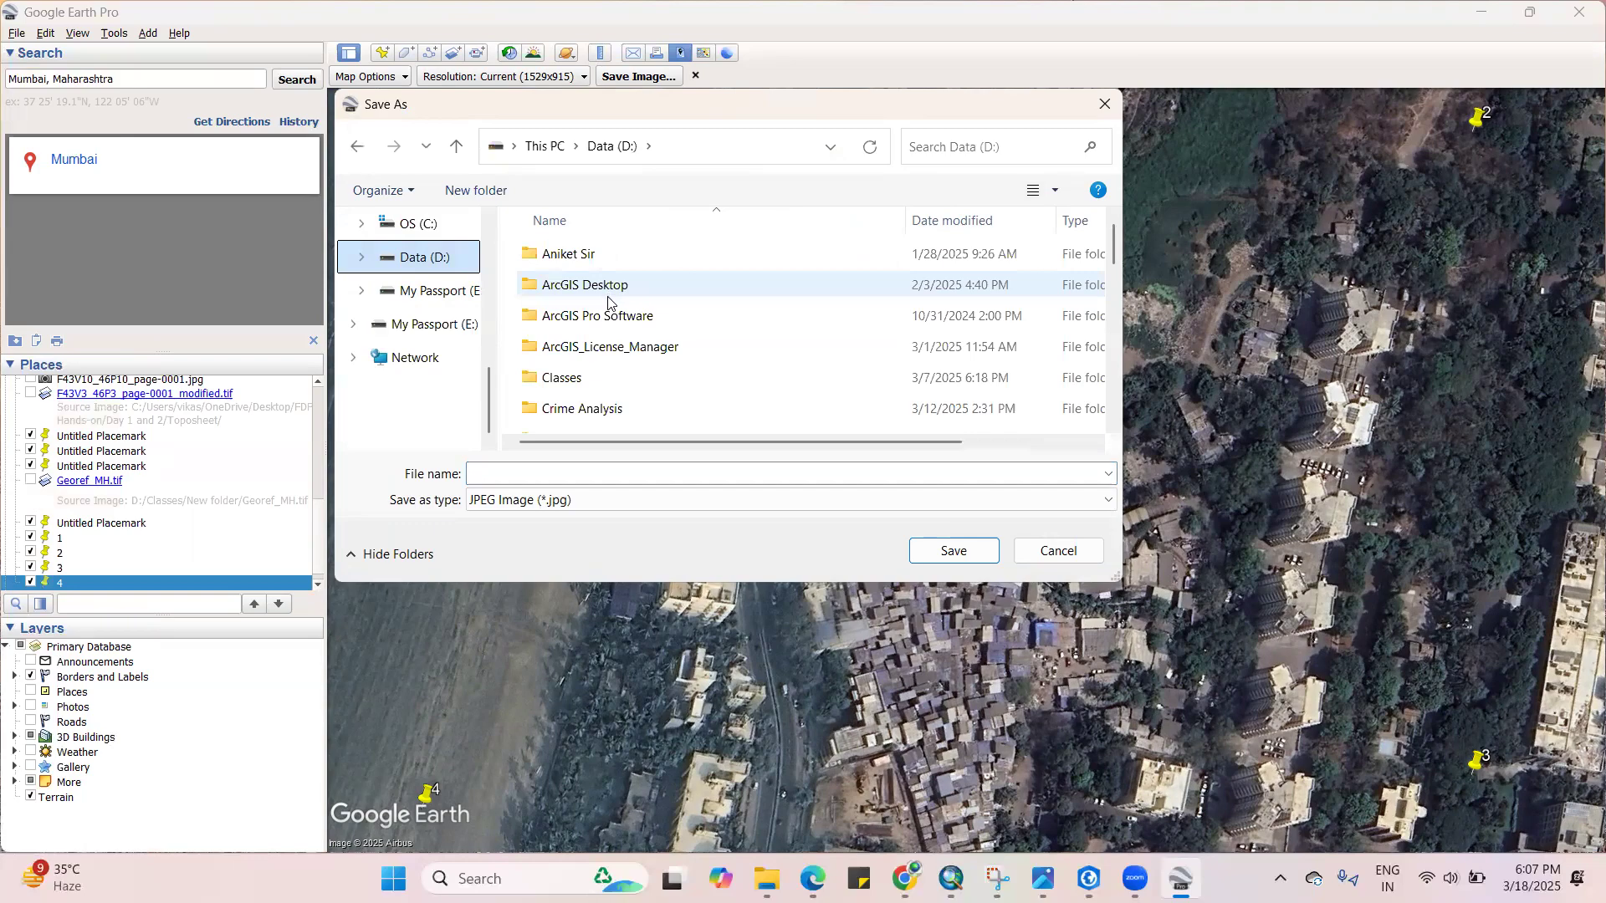
{"action": "scroll", "coordinate": [608, 303], "scroll_direction": "down", "scroll_amount": 2}
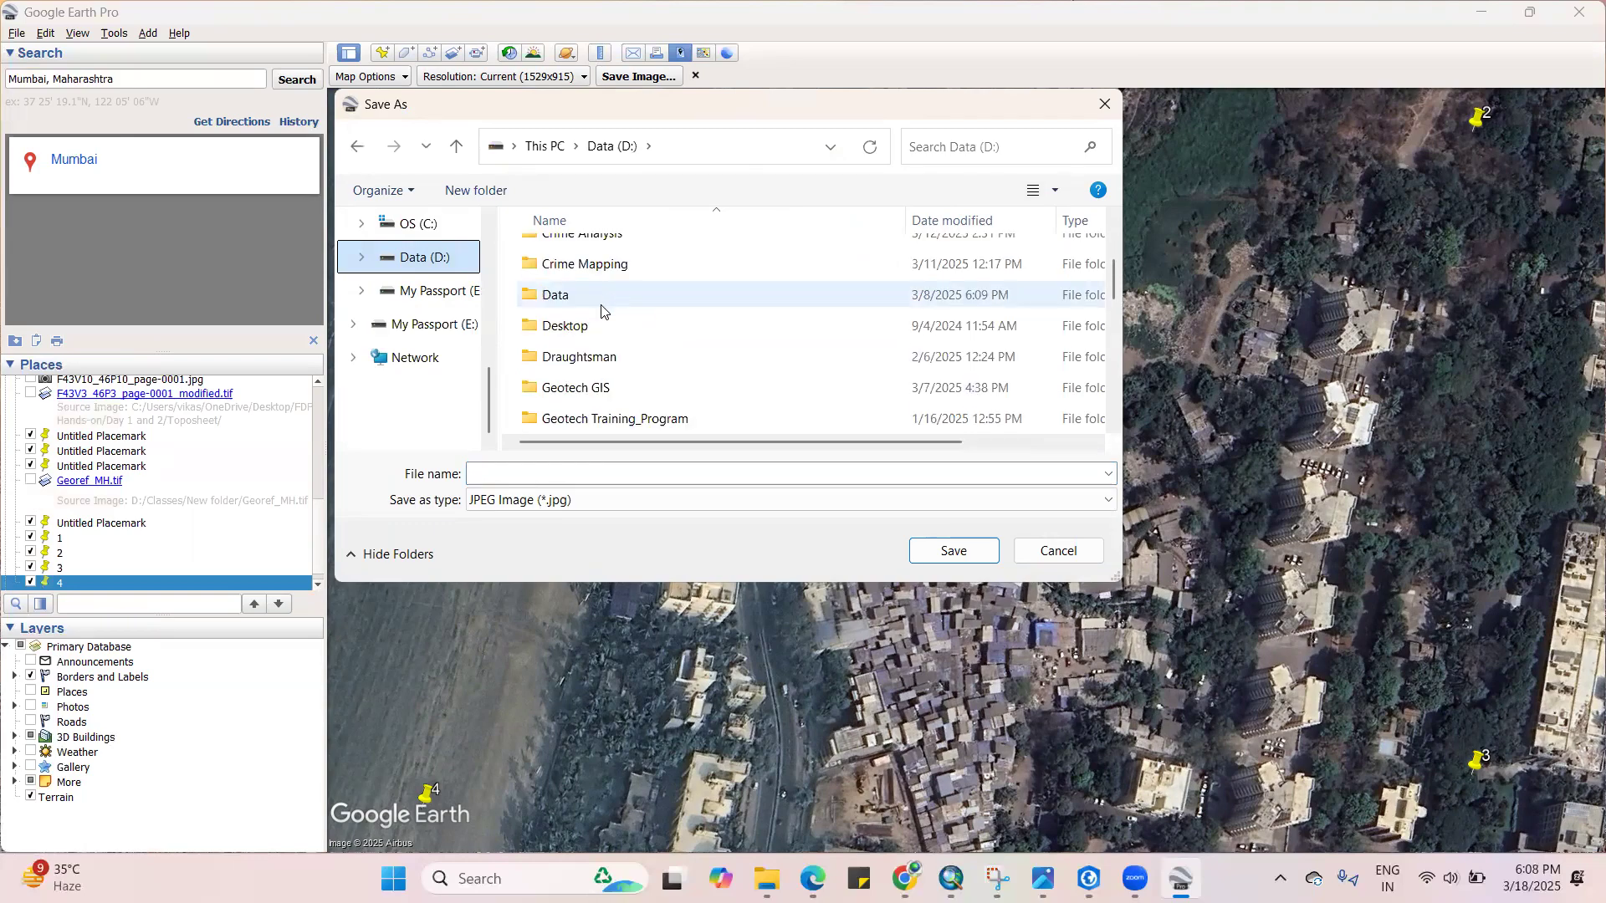
{"action": "left_click", "coordinate": [601, 303]}
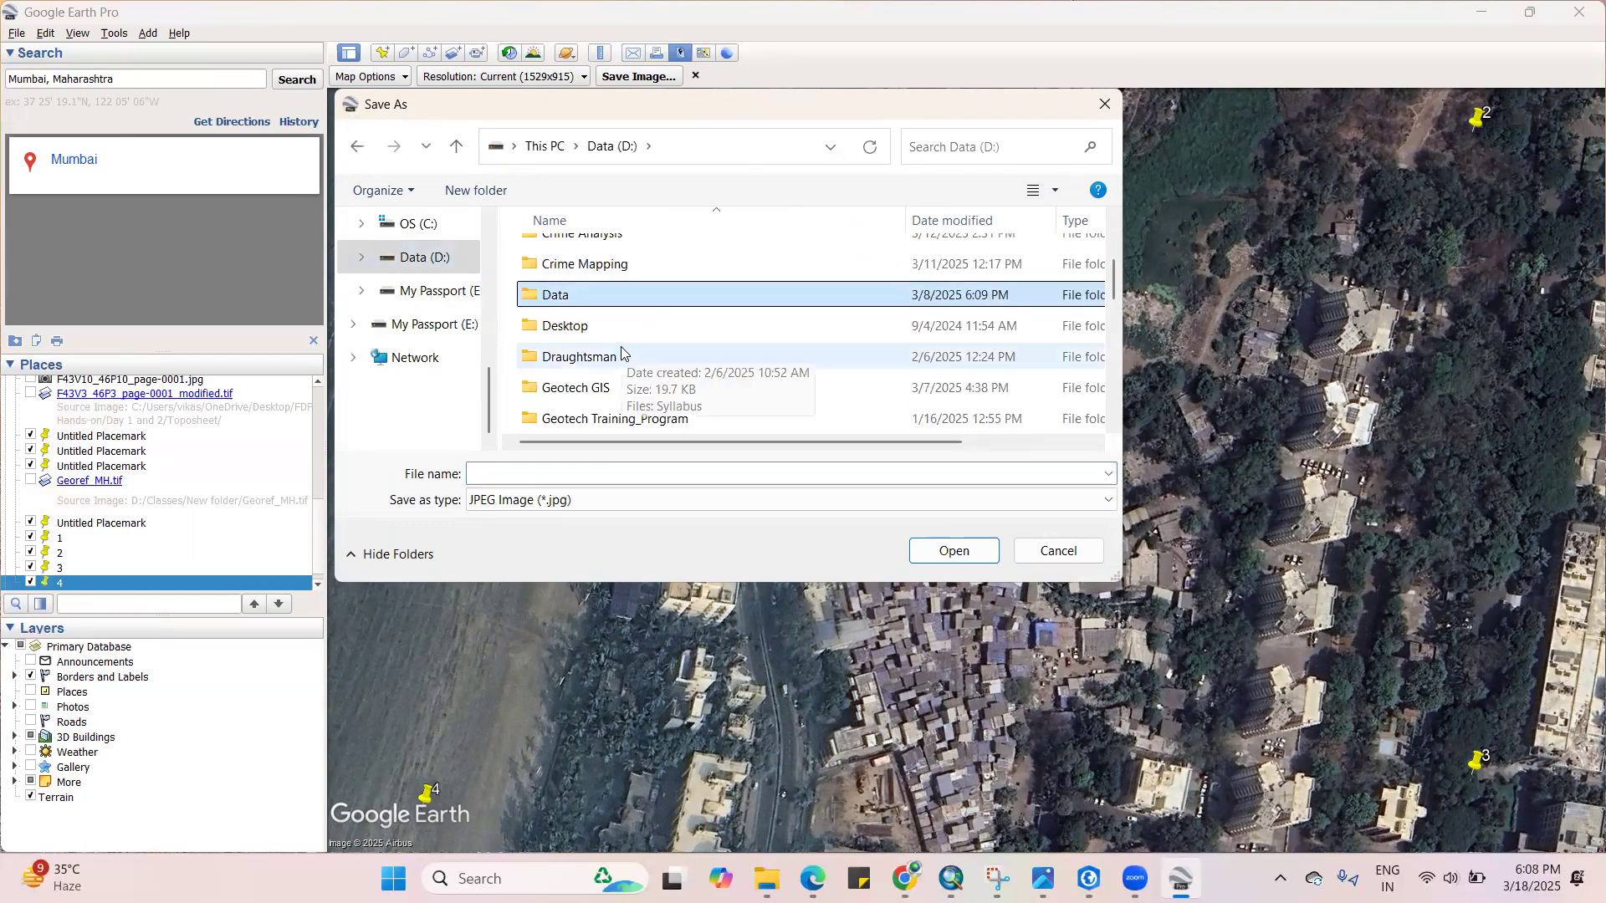
{"action": "key", "text": "n"}
{"action": "scroll", "coordinate": [589, 315], "scroll_direction": "up", "scroll_amount": 5}
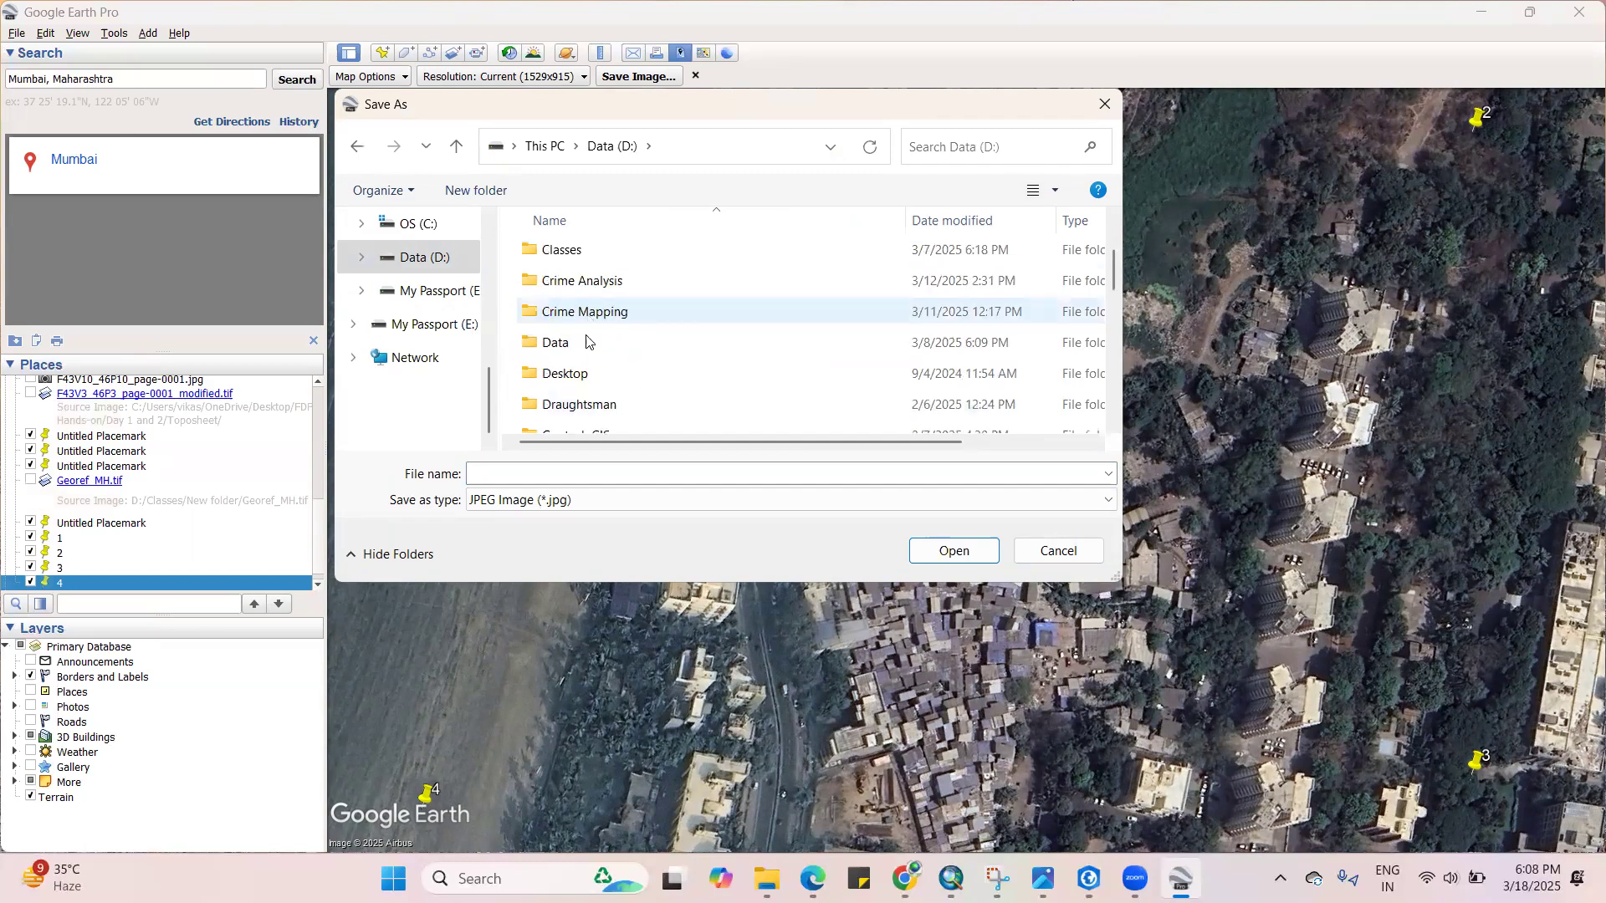
{"action": "double_click", "coordinate": [577, 259]}
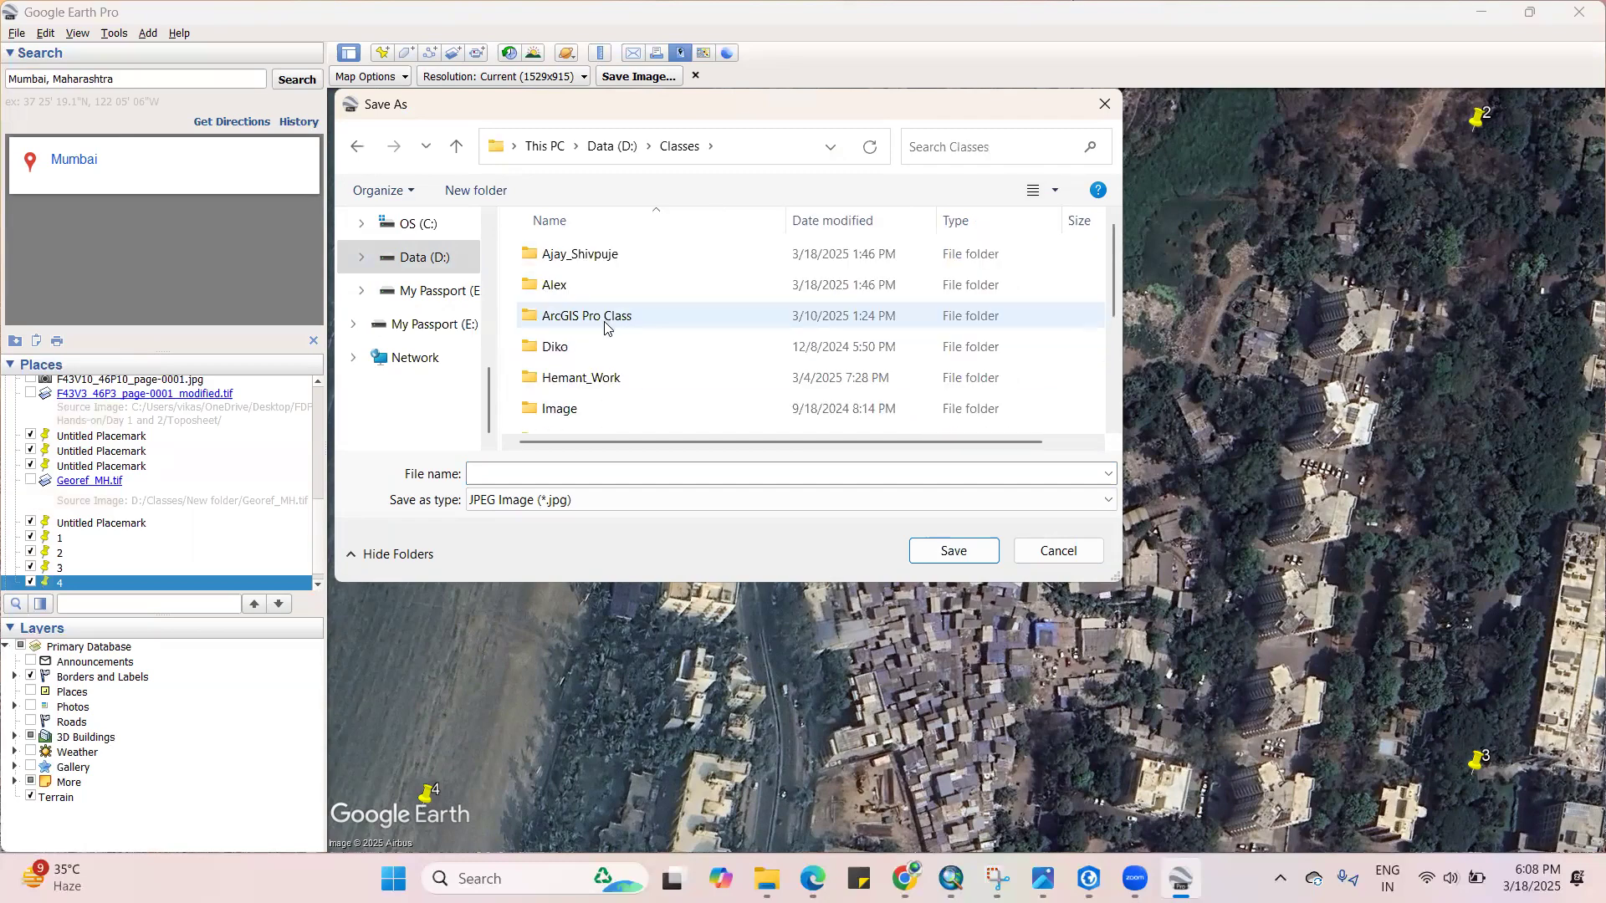
{"action": "scroll", "coordinate": [604, 327], "scroll_direction": "down", "scroll_amount": 1}
{"action": "double_click", "coordinate": [603, 386]}
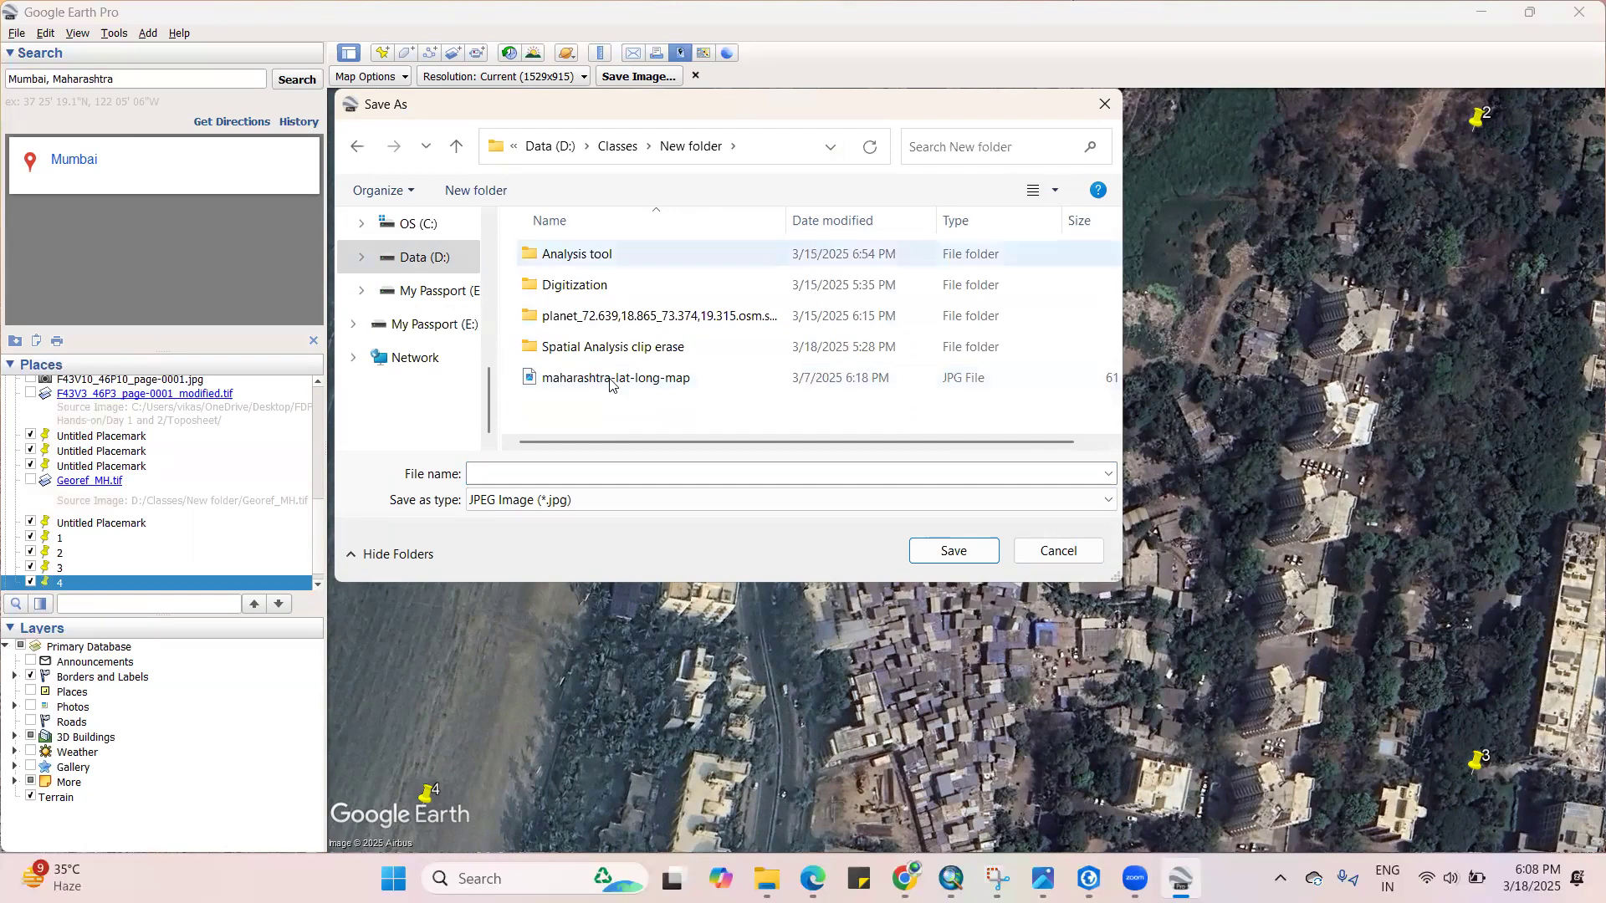
Create a subfolder named Google Image and save the map view in it as a JPEG named Google_Image
{"action": "left_click", "coordinate": [479, 192]}
{"action": "type", "text": "G"}
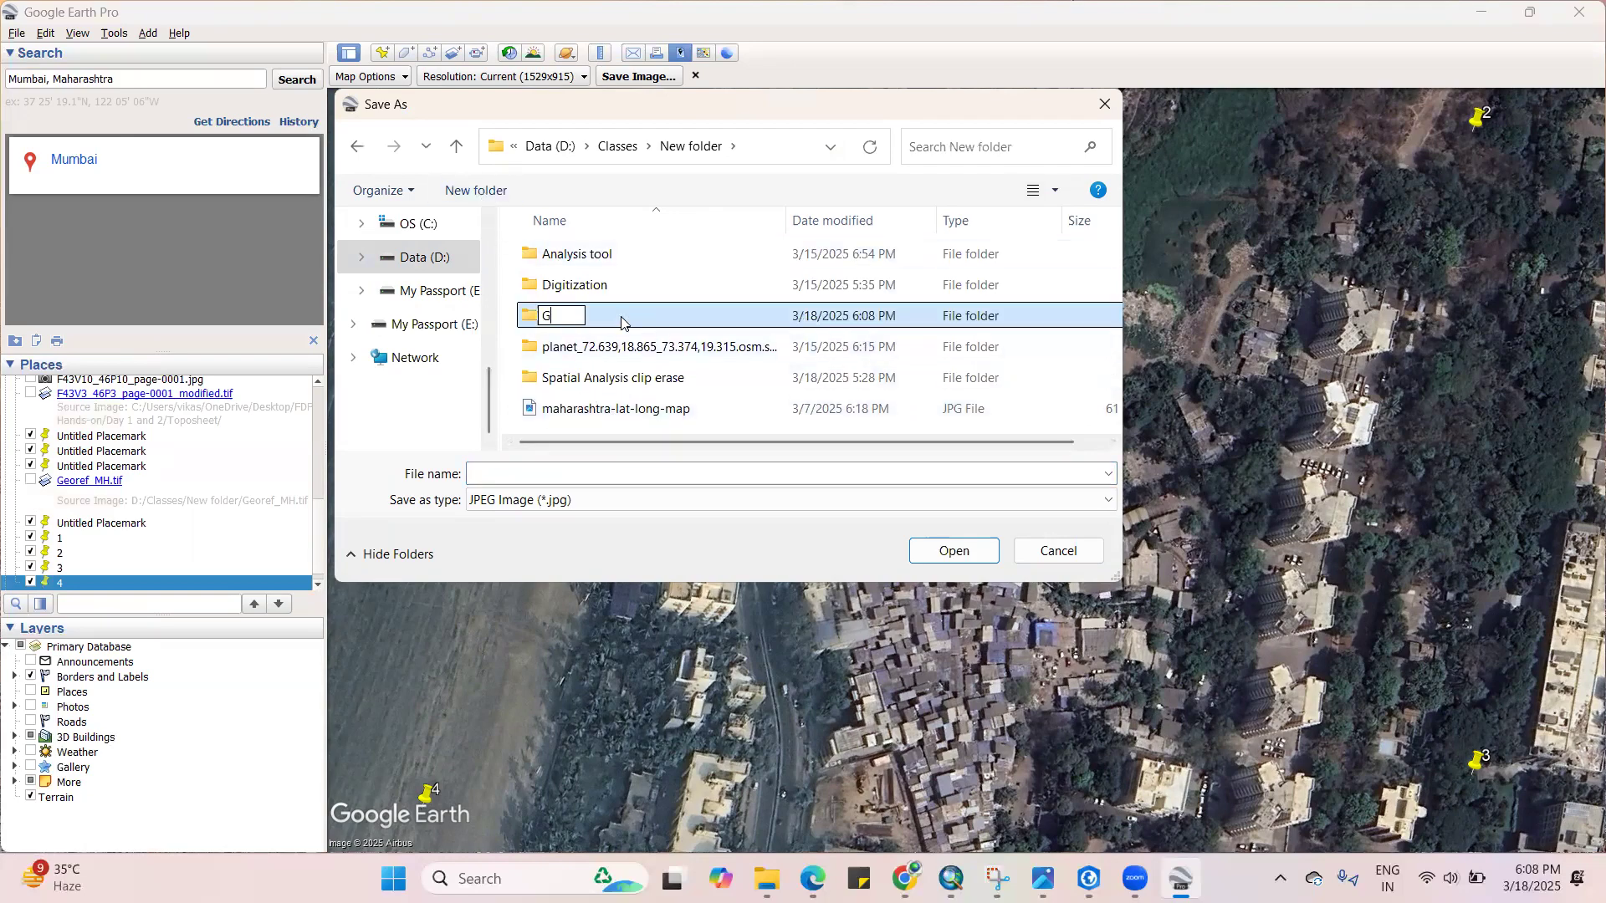
{"action": "type", "text": "oogle Image"}
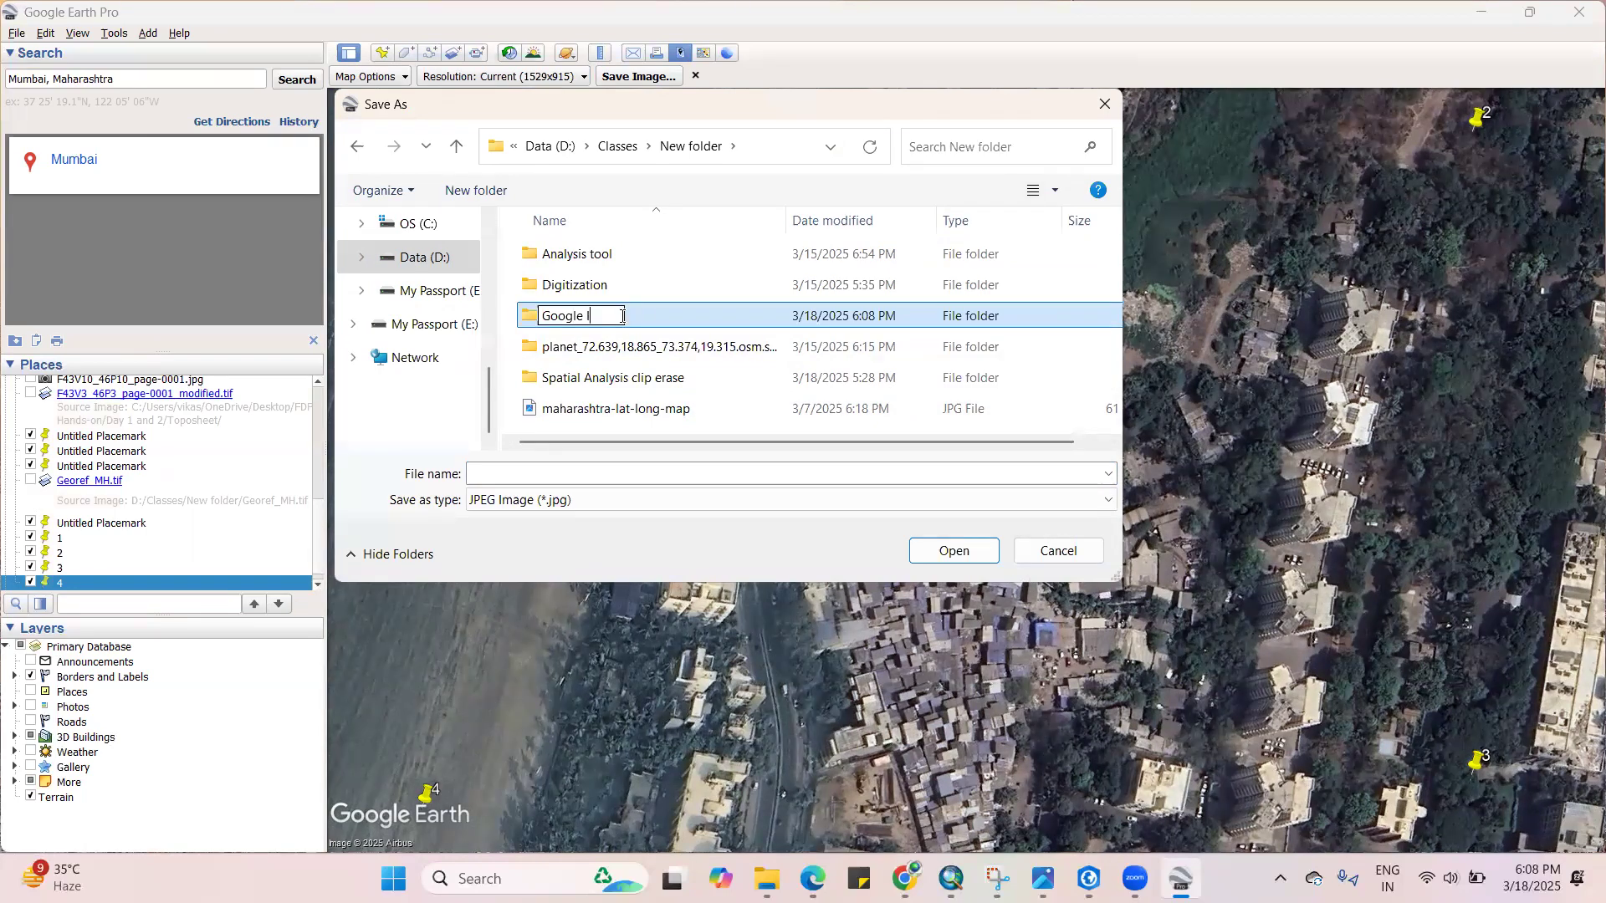
{"action": "key", "text": "Return"}
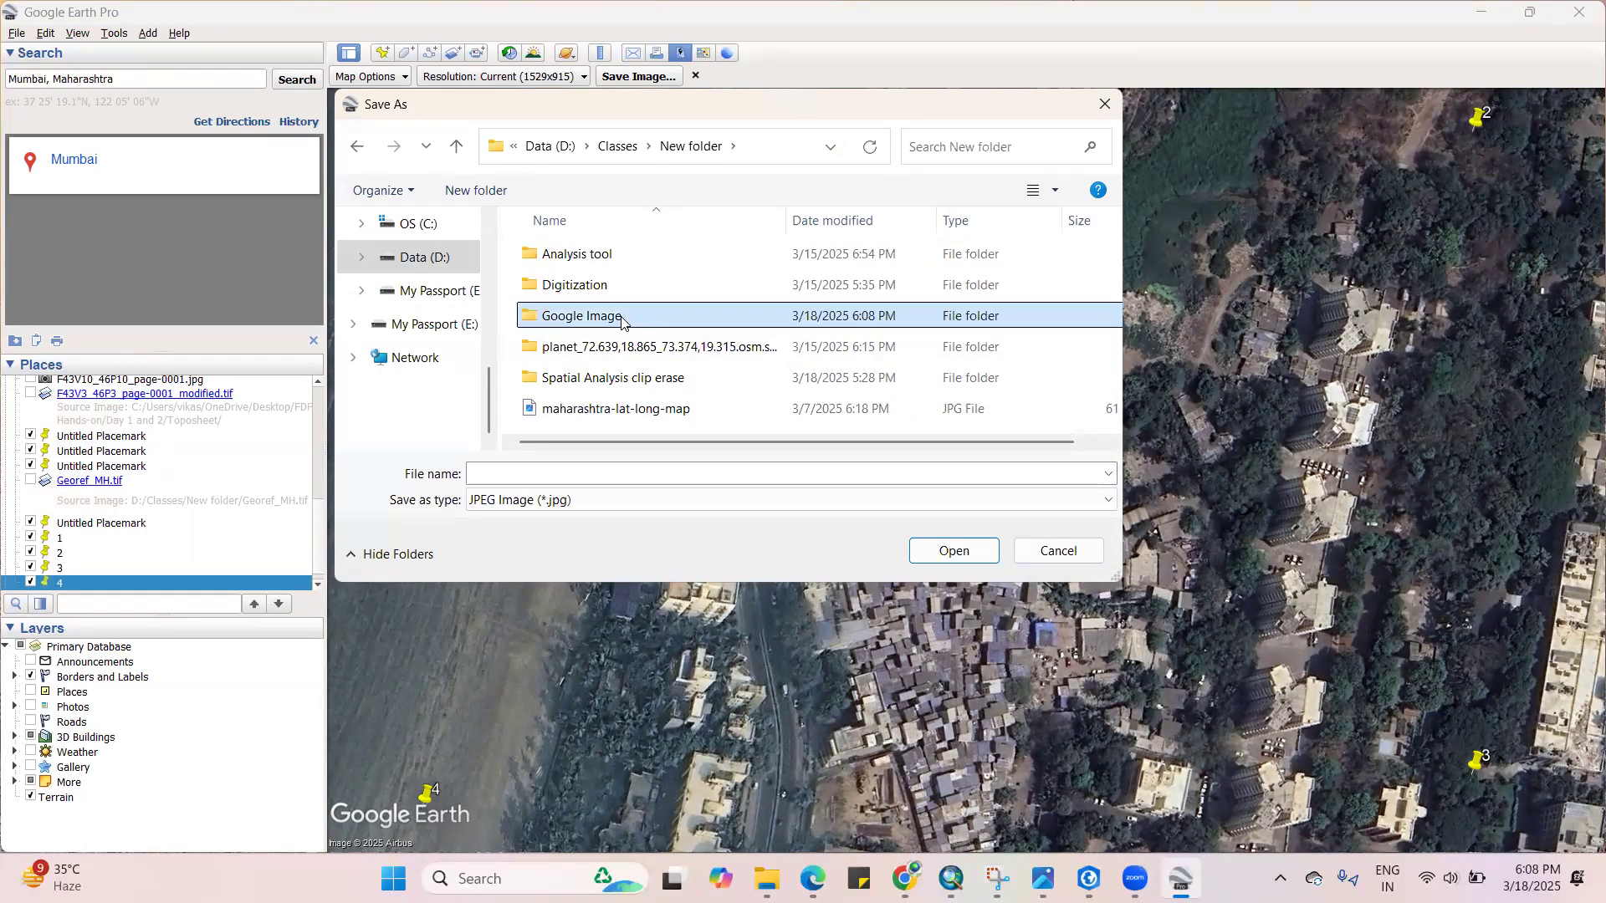
{"action": "double_click", "coordinate": [621, 318]}
{"action": "left_click", "coordinate": [584, 470]}
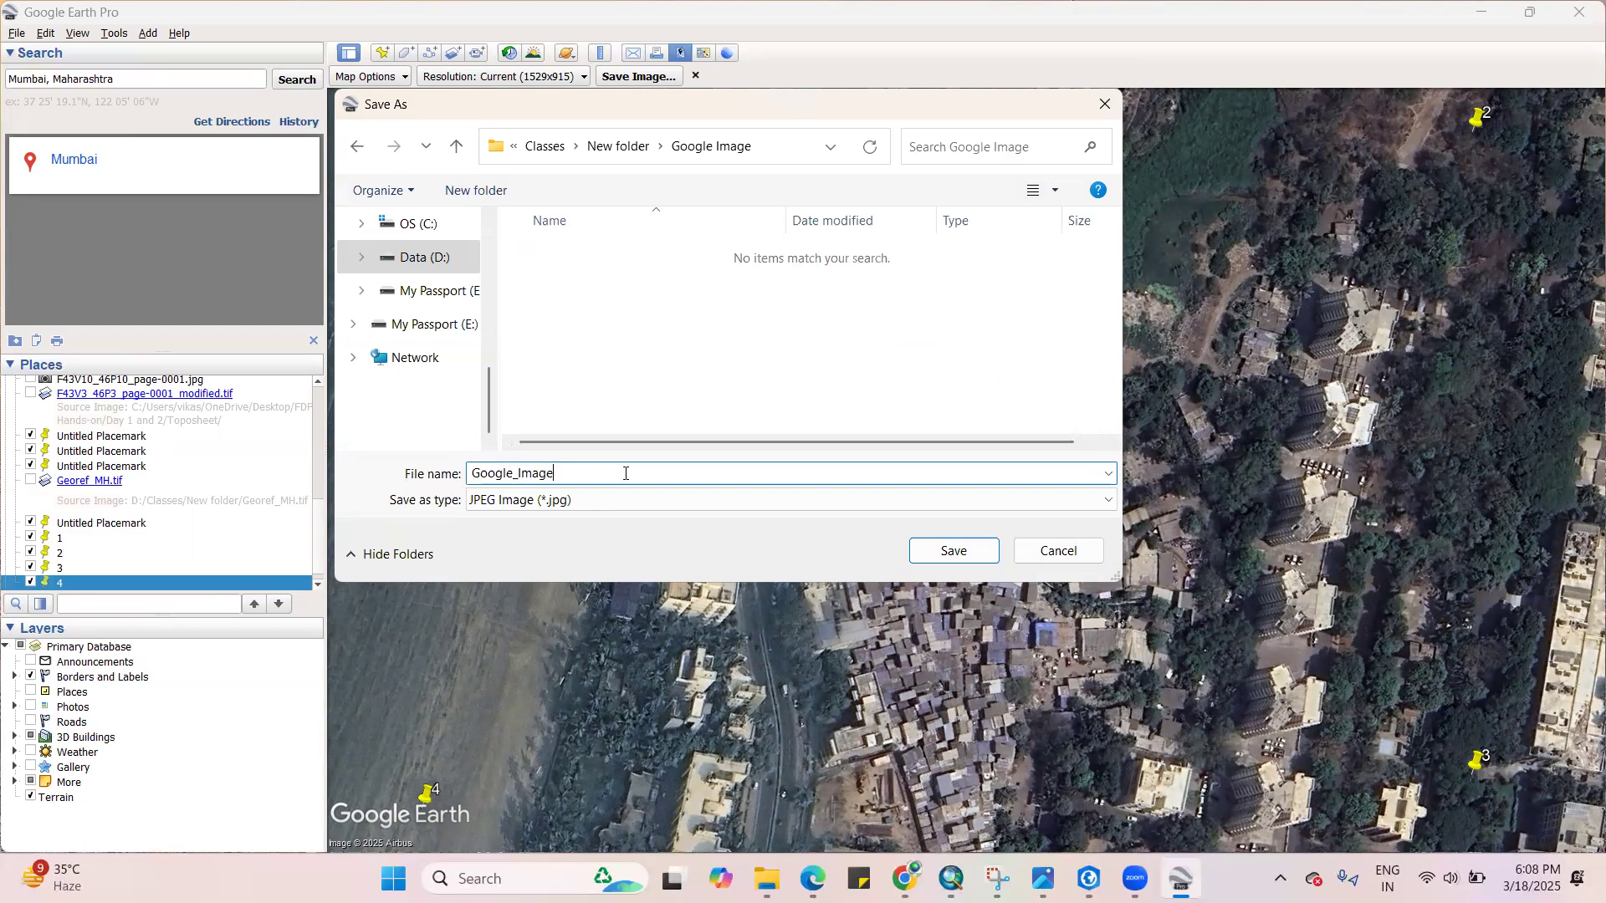
{"action": "left_click", "coordinate": [936, 553]}
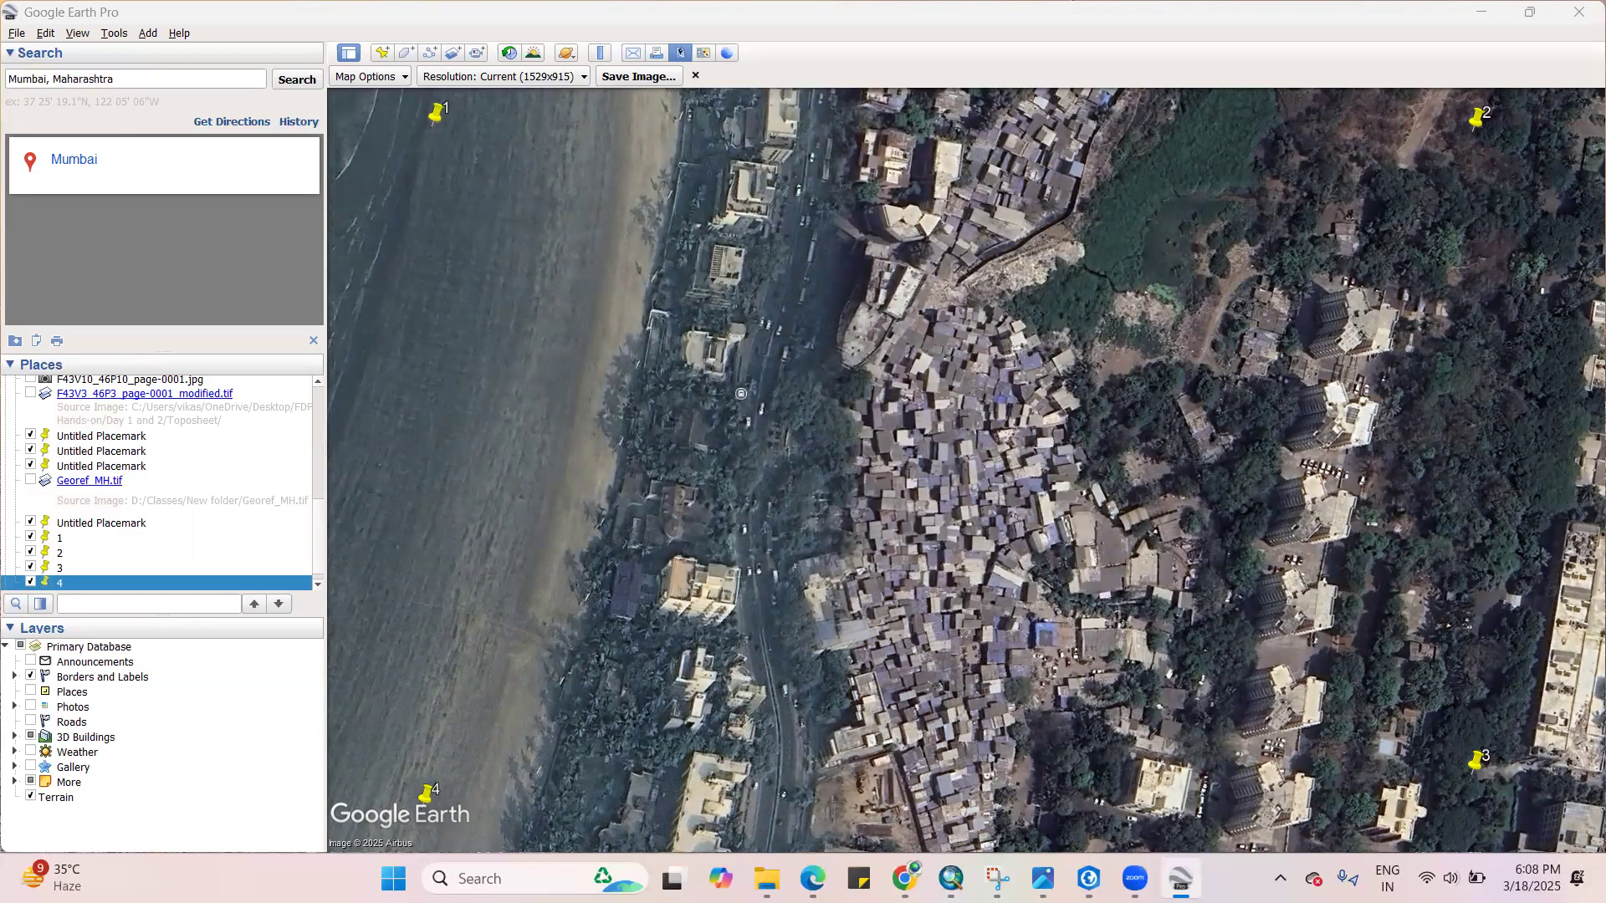
Switch to ArcGIS Pro and add a new map to the project, leaving the Remove Overlap (multiple) tool for the toolbox list
{"action": "left_click", "coordinate": [1109, 776]}
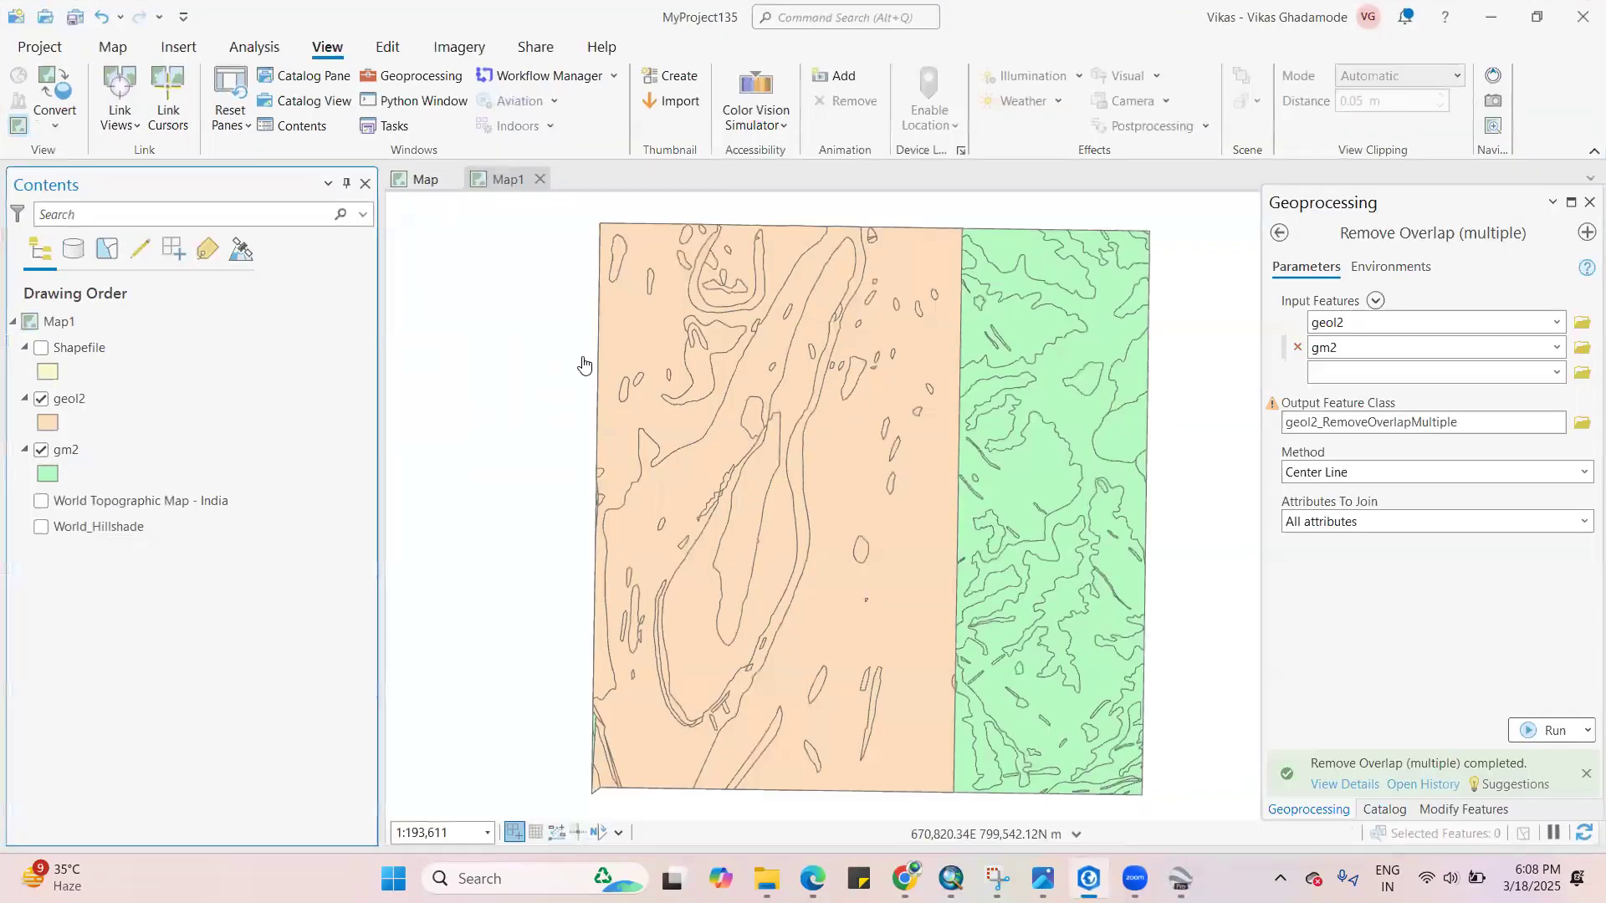
{"action": "left_click", "coordinate": [114, 49]}
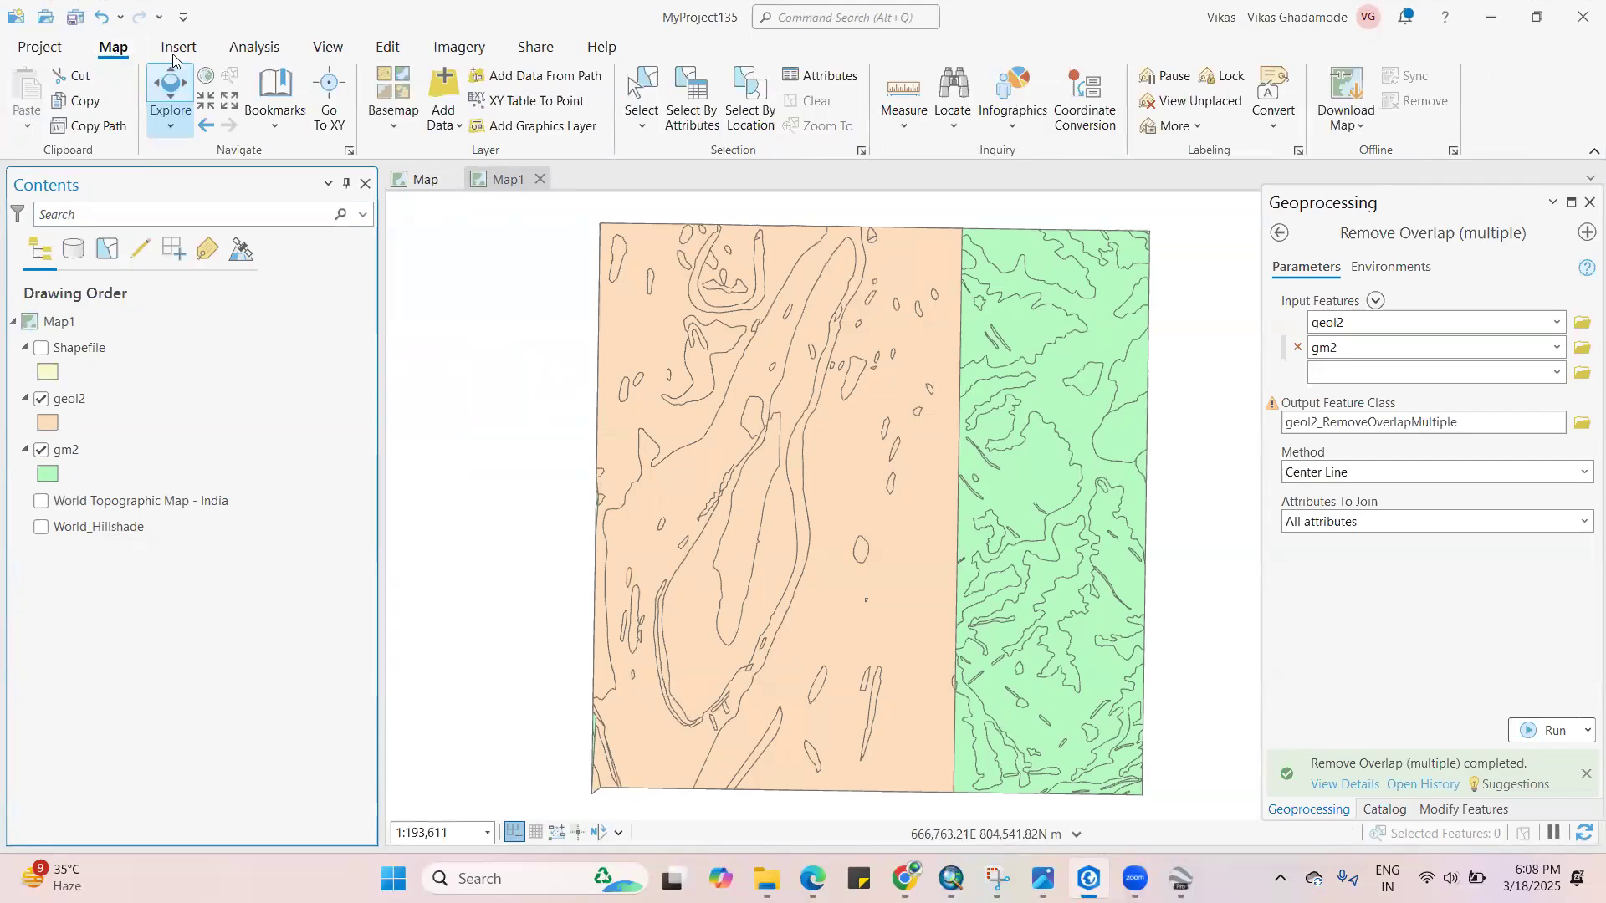
{"action": "scroll", "coordinate": [134, 138], "scroll_direction": "down", "scroll_amount": 1}
{"action": "left_click", "coordinate": [32, 132]}
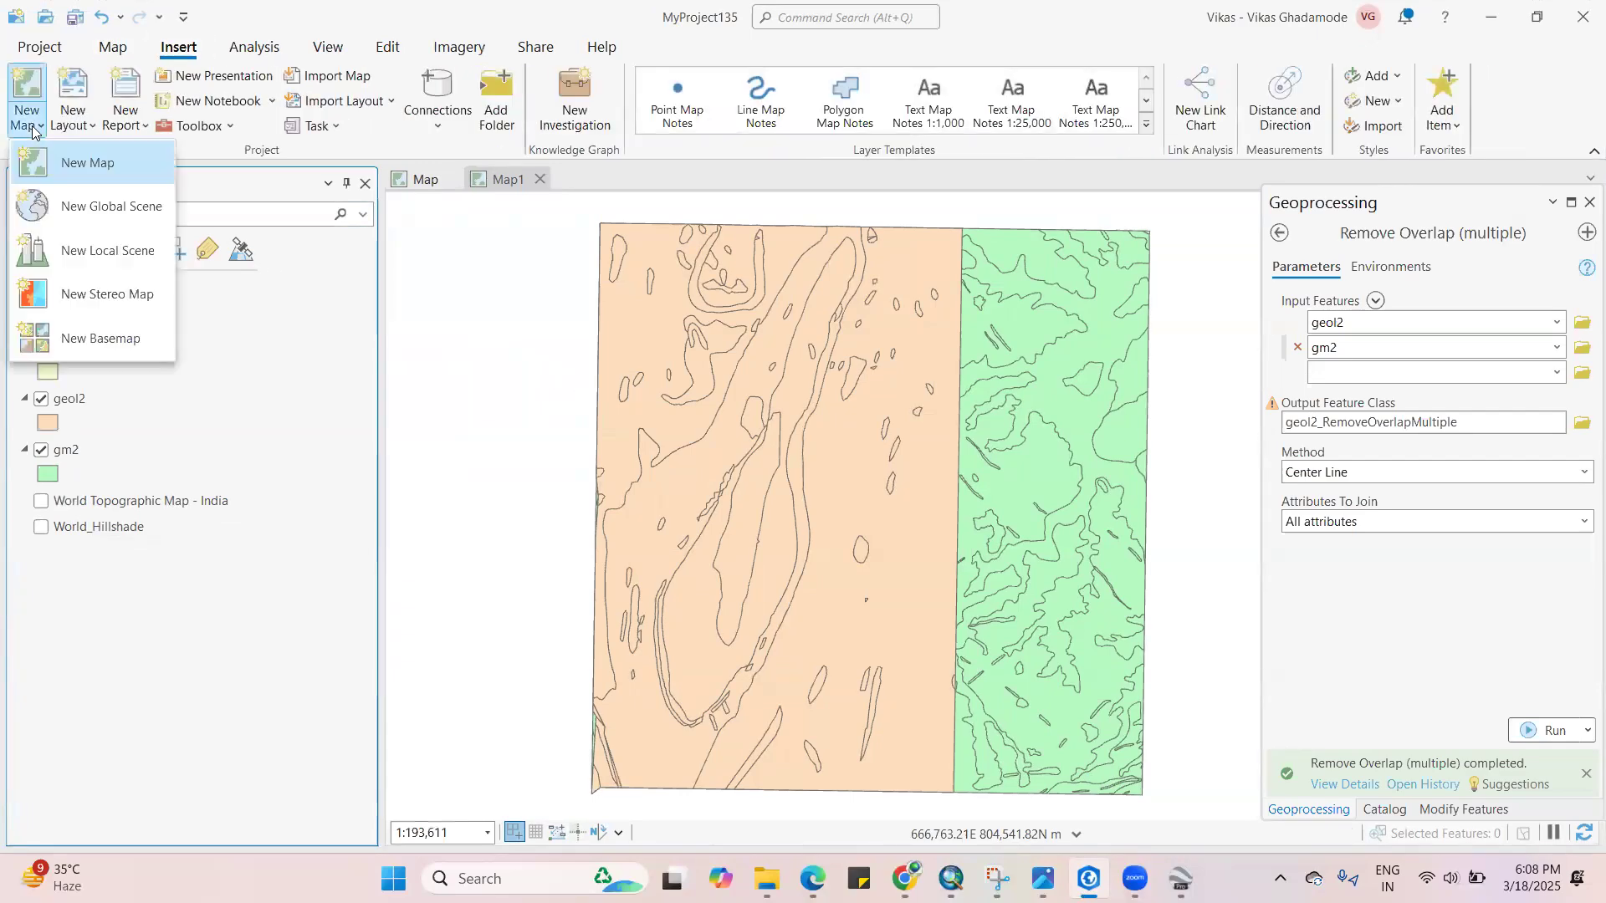
{"action": "left_click", "coordinate": [59, 162]}
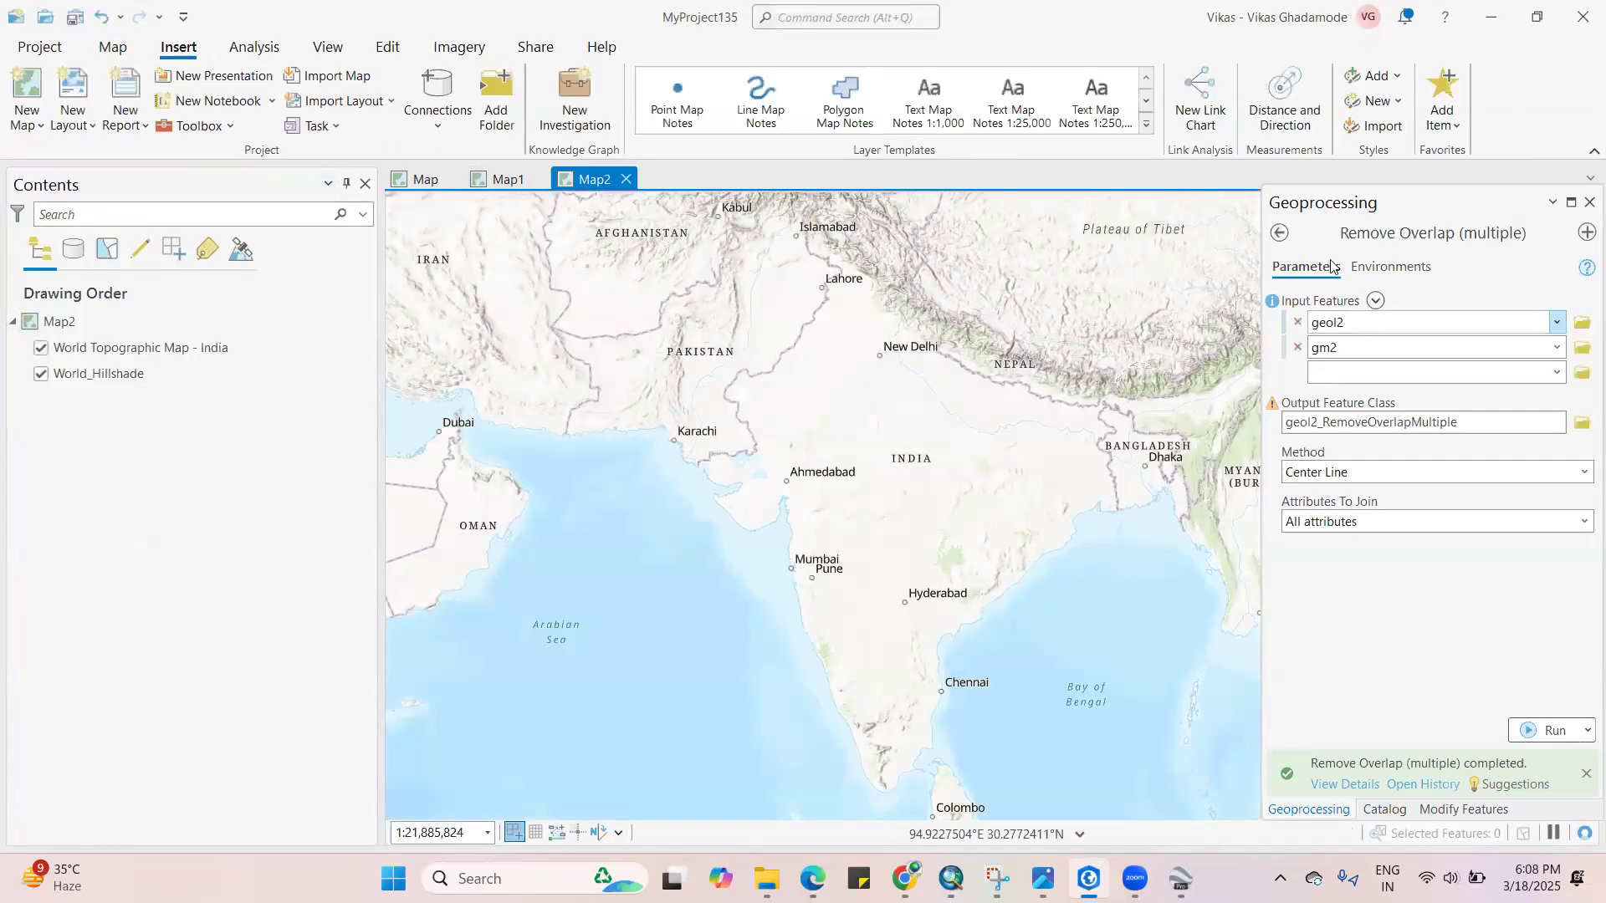
{"action": "left_click", "coordinate": [1277, 234]}
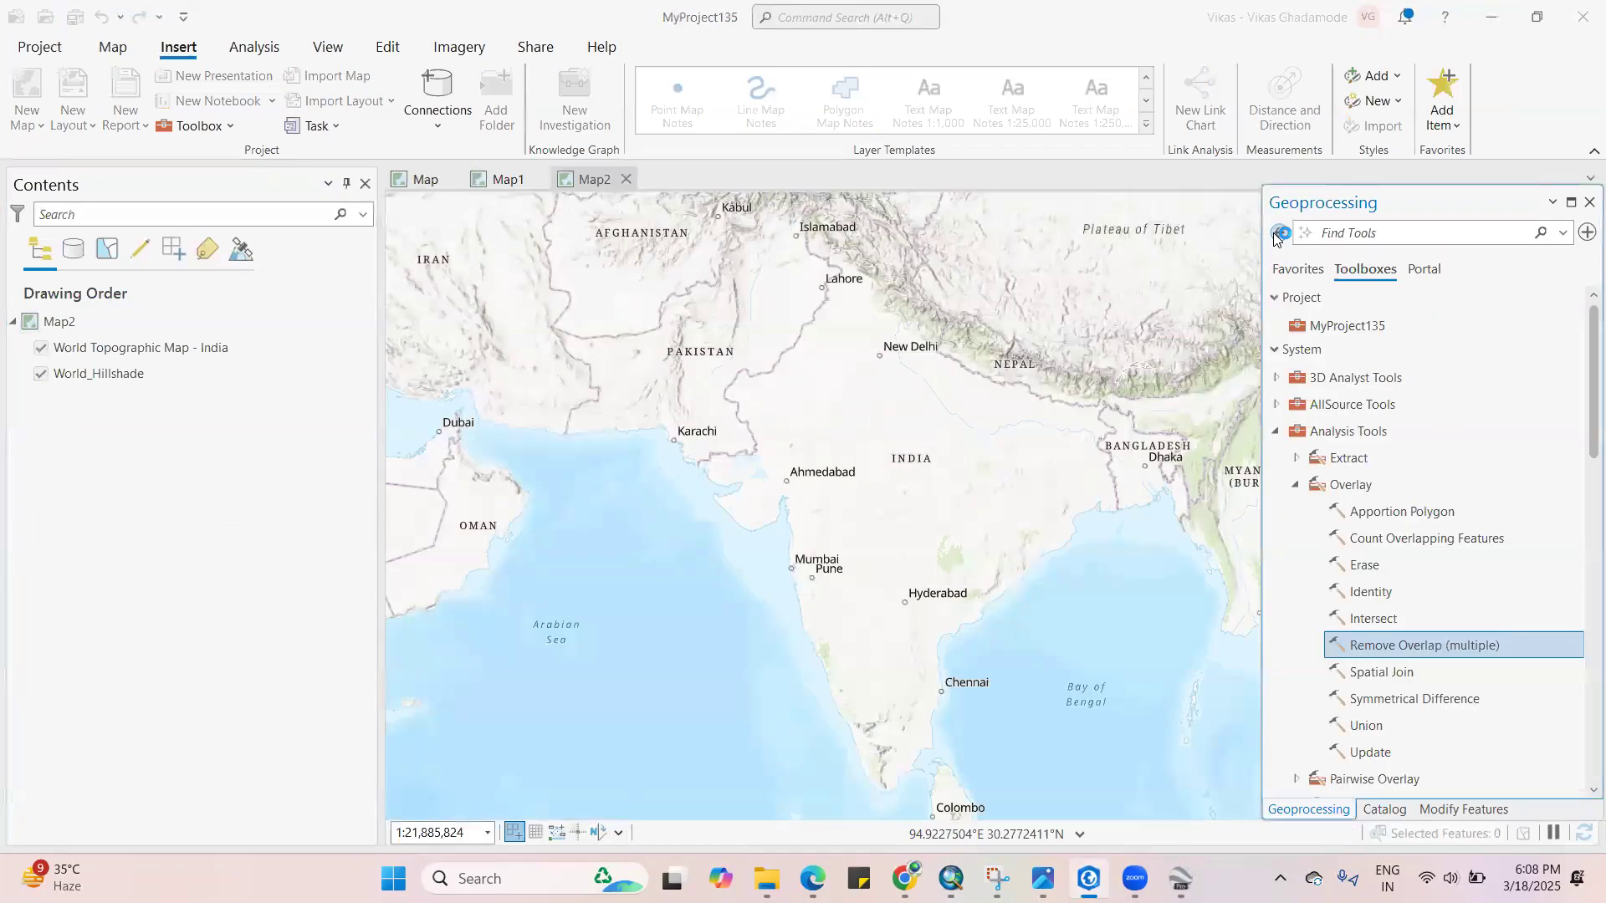
Refresh the New folder in the catalog and add Google_Image.jpg from its Google Image subfolder to Map2
{"action": "left_click", "coordinate": [1385, 809]}
{"action": "scroll", "coordinate": [1378, 443], "scroll_direction": "up", "scroll_amount": 5}
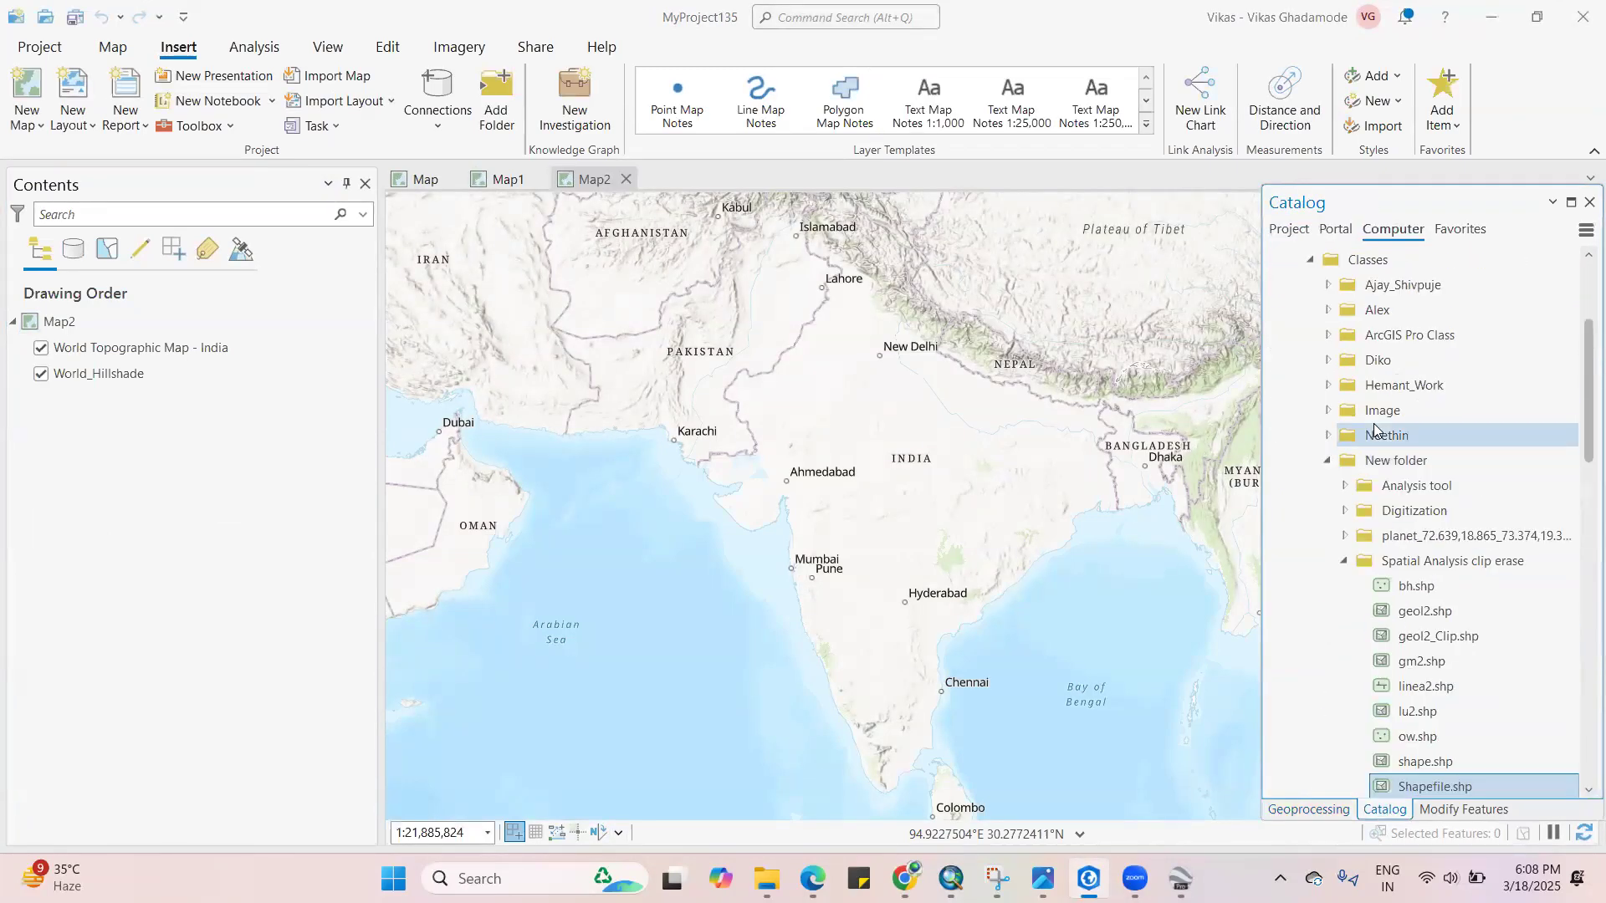
{"action": "right_click", "coordinate": [1362, 564]}
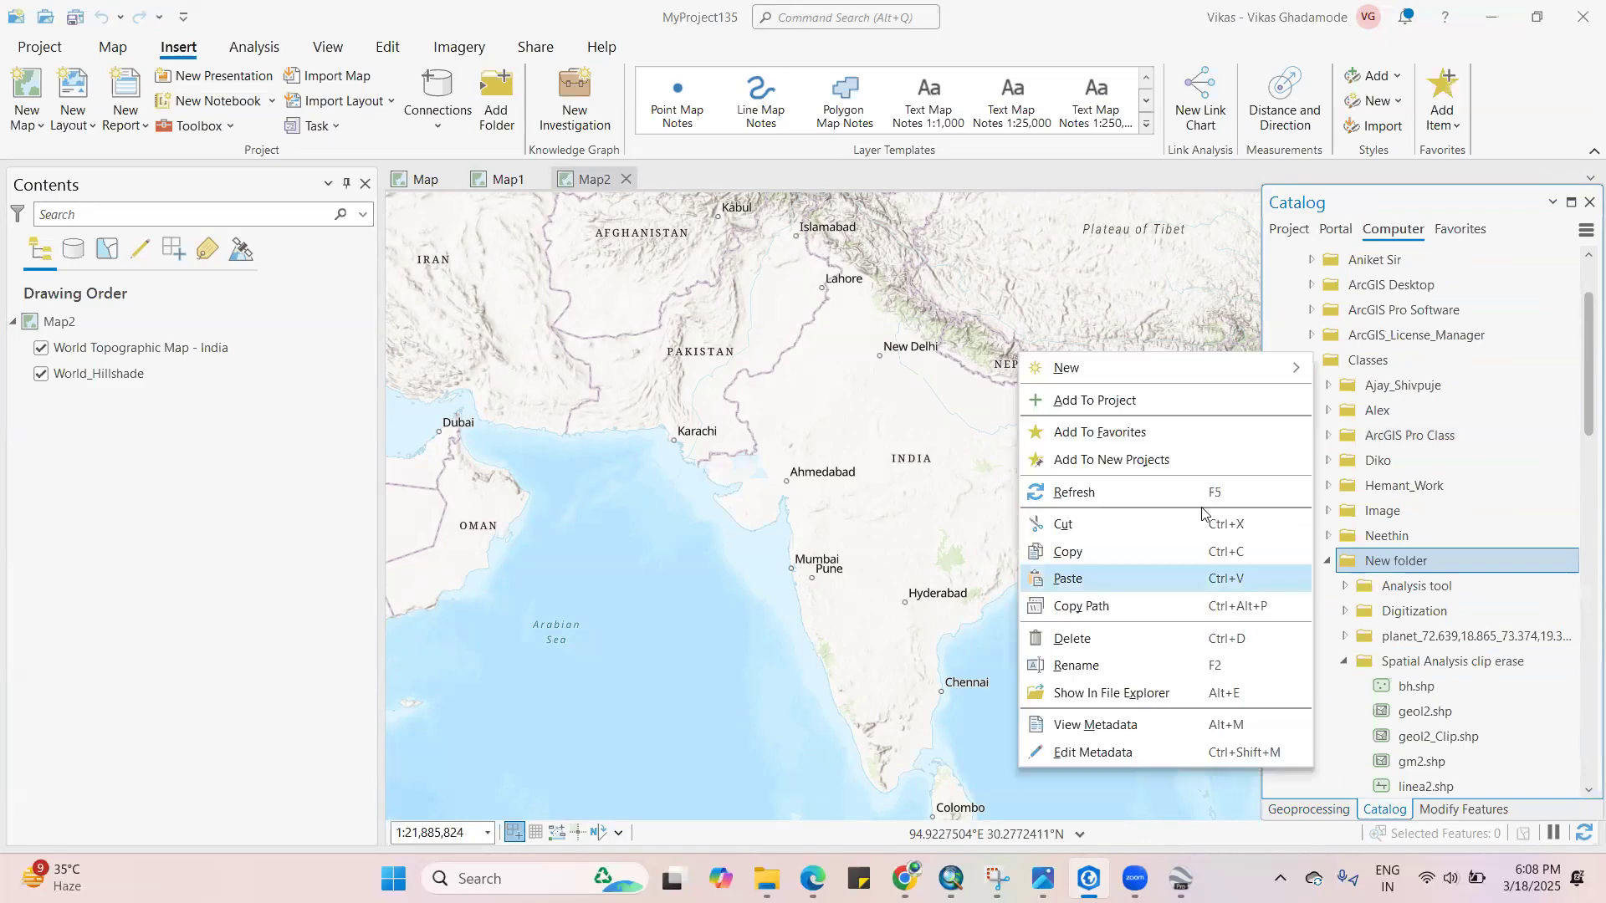
{"action": "left_click", "coordinate": [1099, 493]}
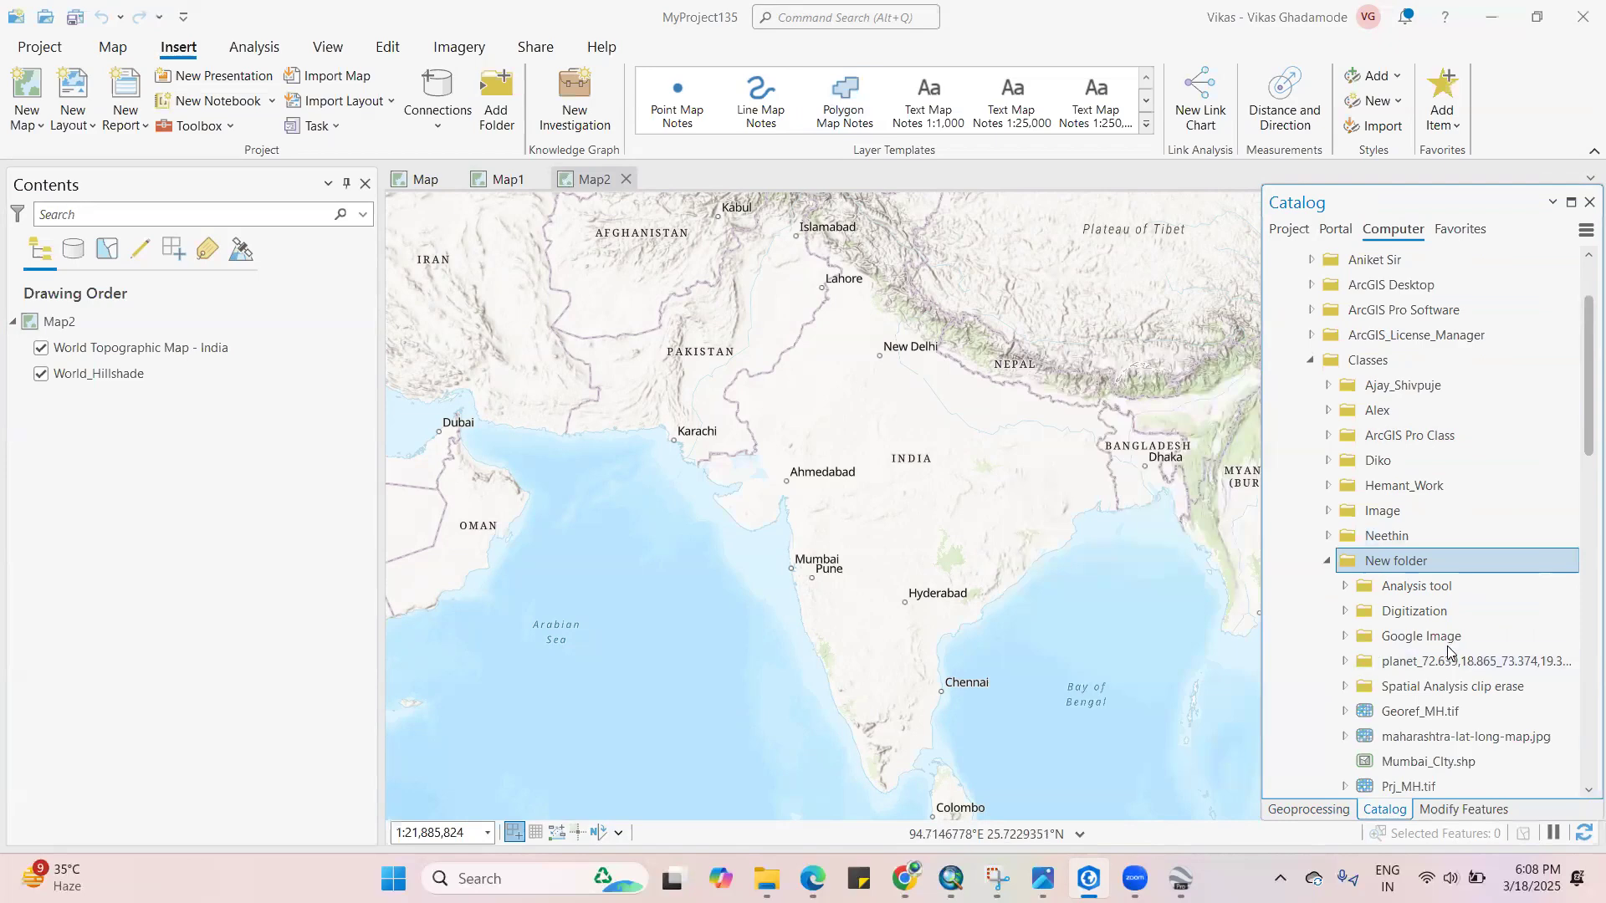
{"action": "double_click", "coordinate": [1420, 638]}
{"action": "left_click", "coordinate": [1438, 613]}
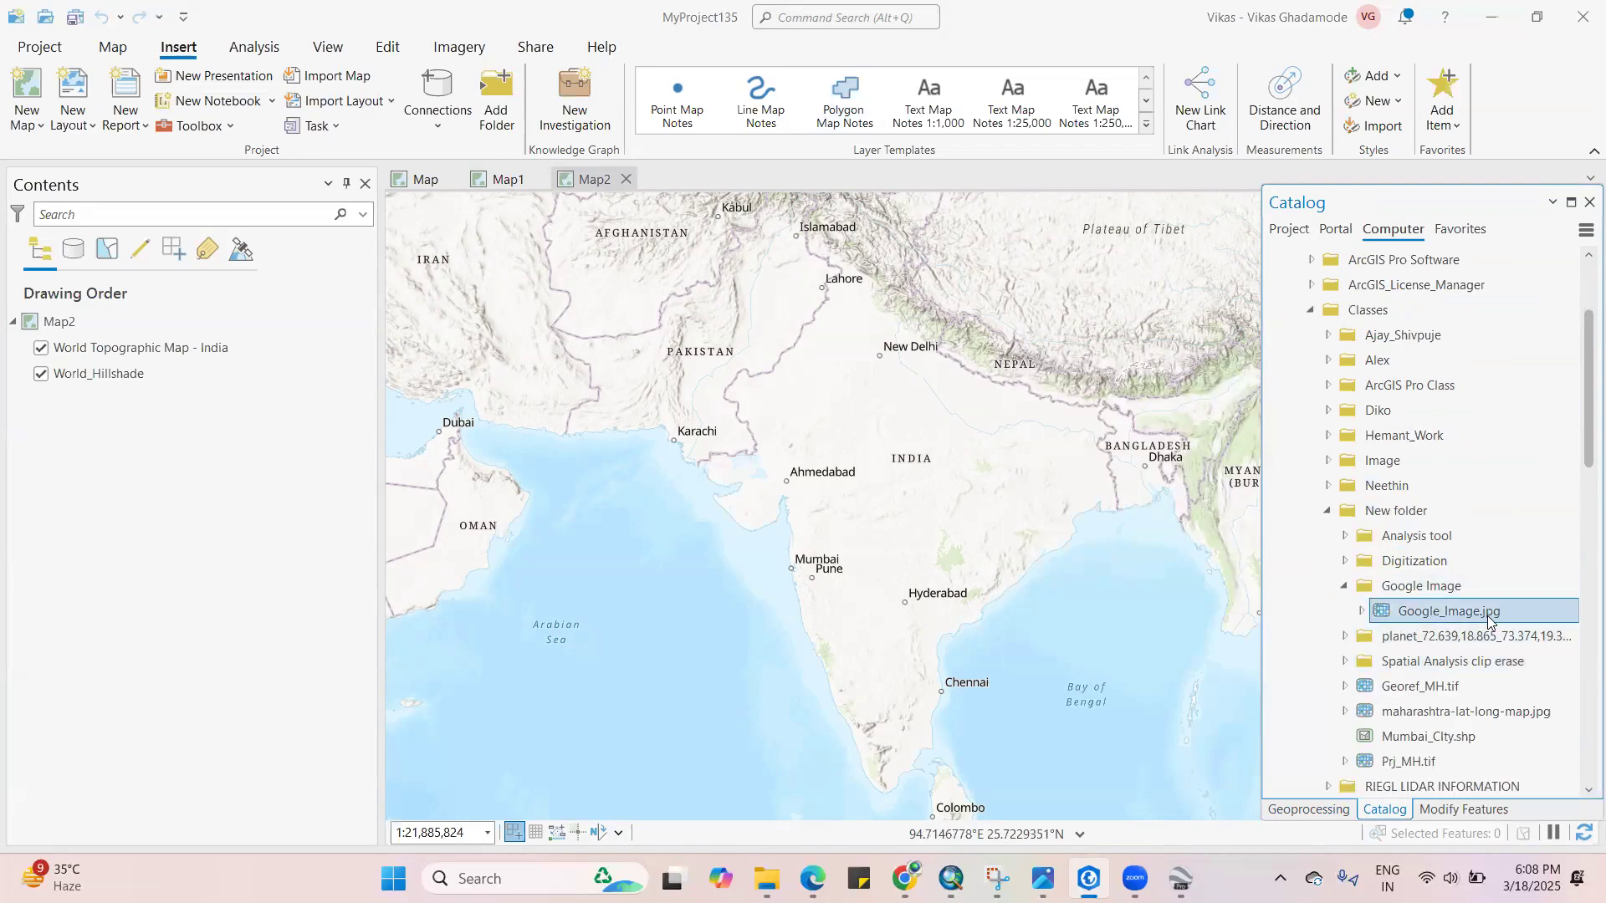
{"action": "left_click_drag", "start_coordinate": [1479, 612], "coordinate": [764, 582]}
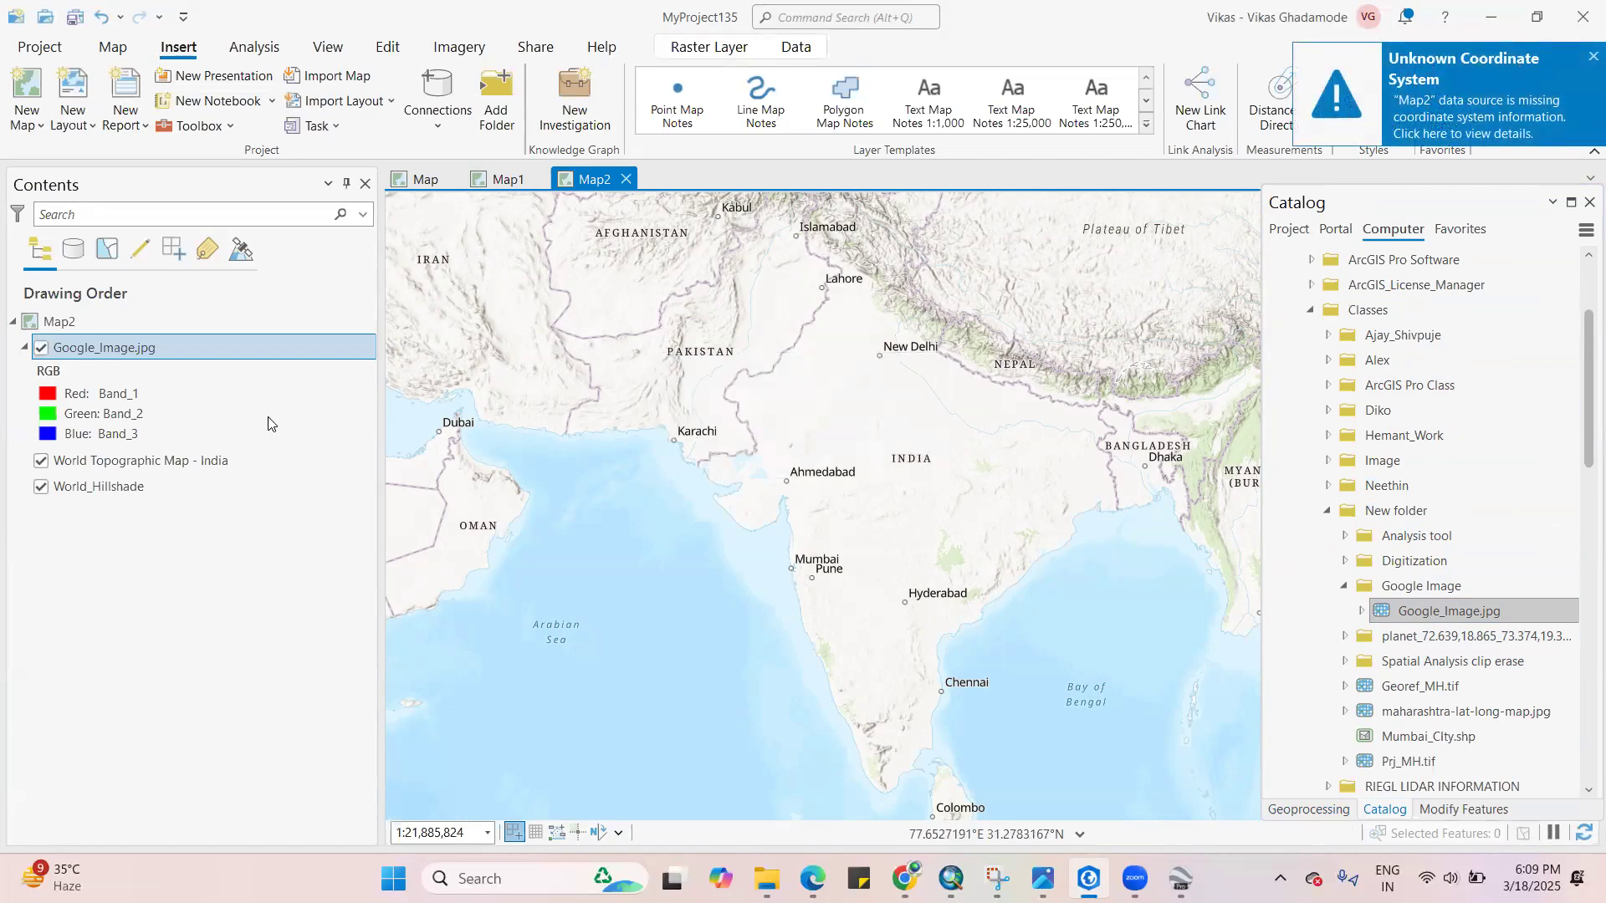
Examine where the Google_Image.jpg layer lies on the world basemap compared with the real location of Mumbai
{"action": "right_click", "coordinate": [81, 354]}
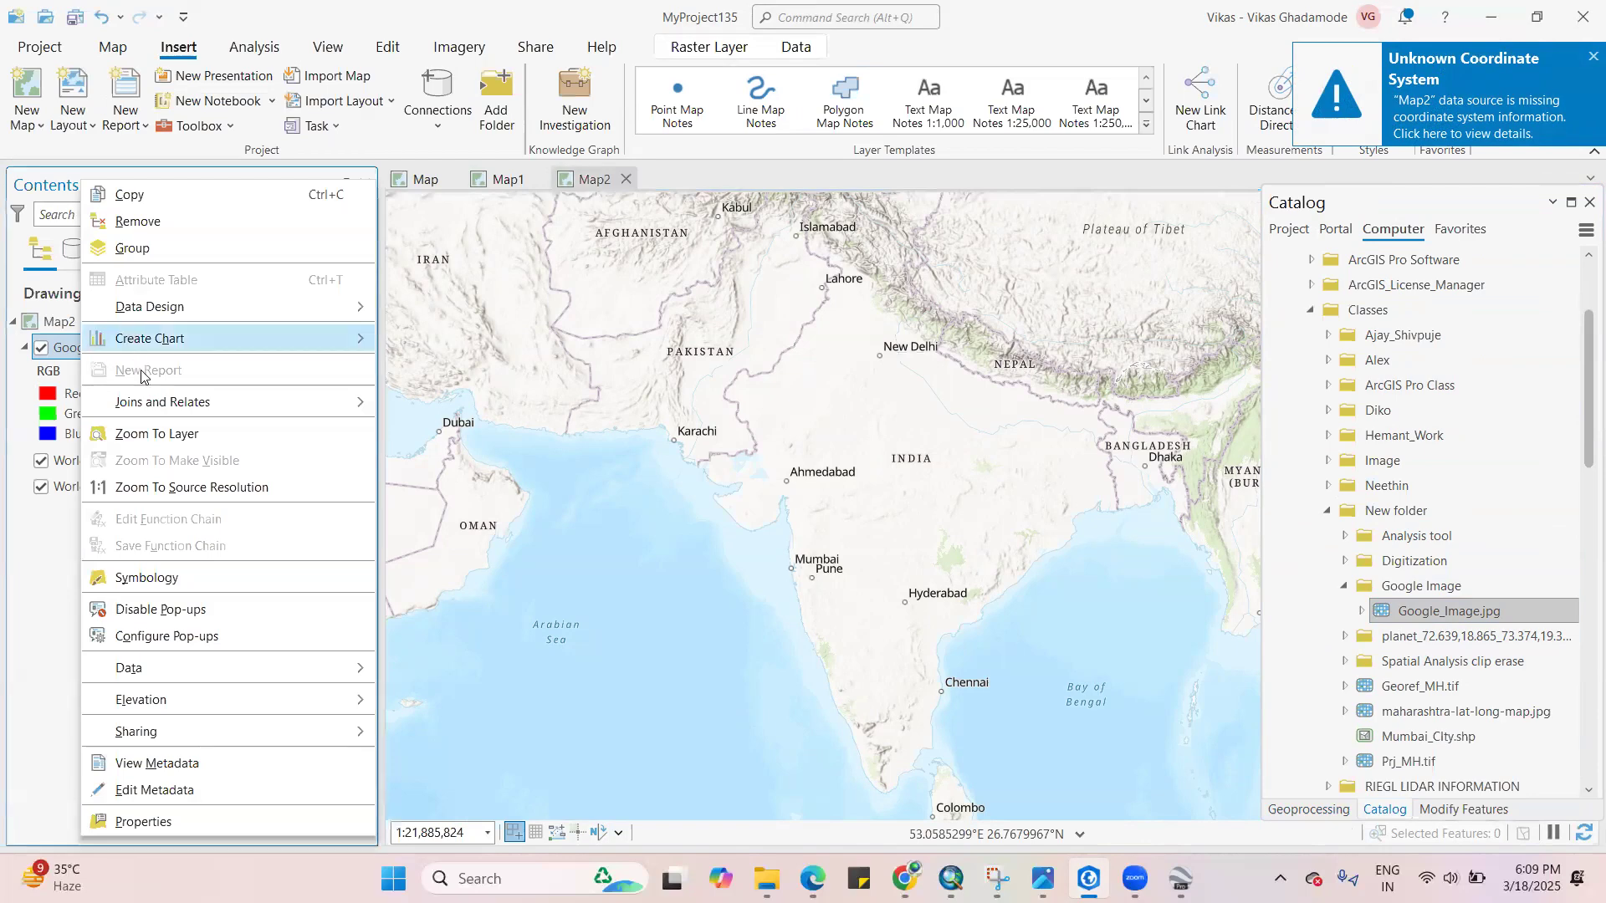
{"action": "left_click", "coordinate": [157, 431]}
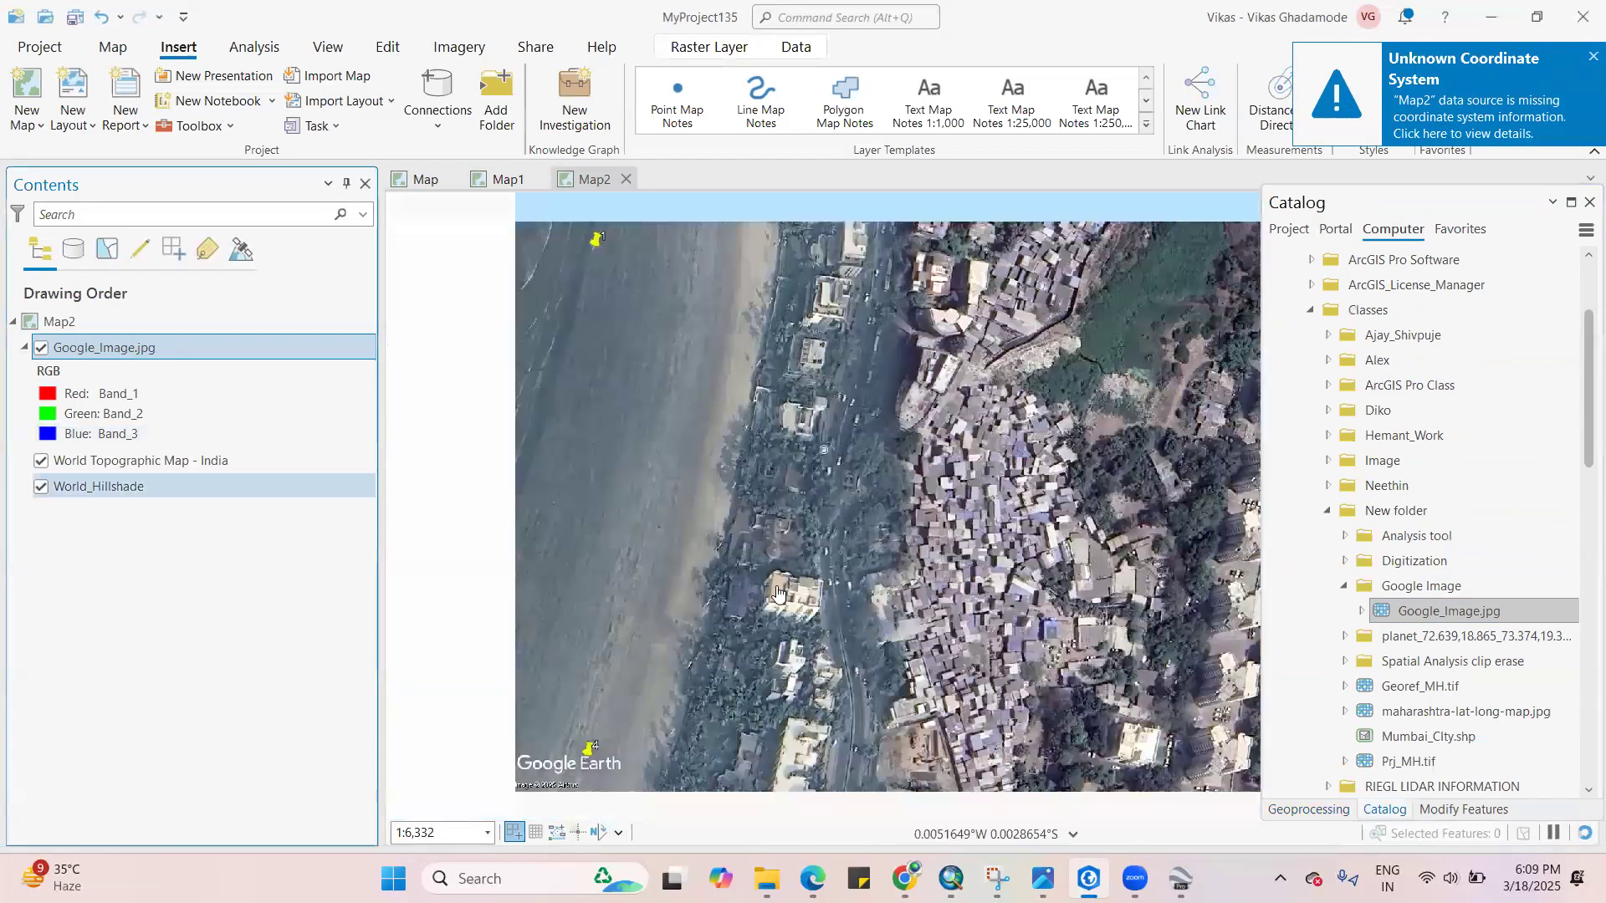
{"action": "scroll", "coordinate": [774, 588], "scroll_direction": "down", "scroll_amount": 2}
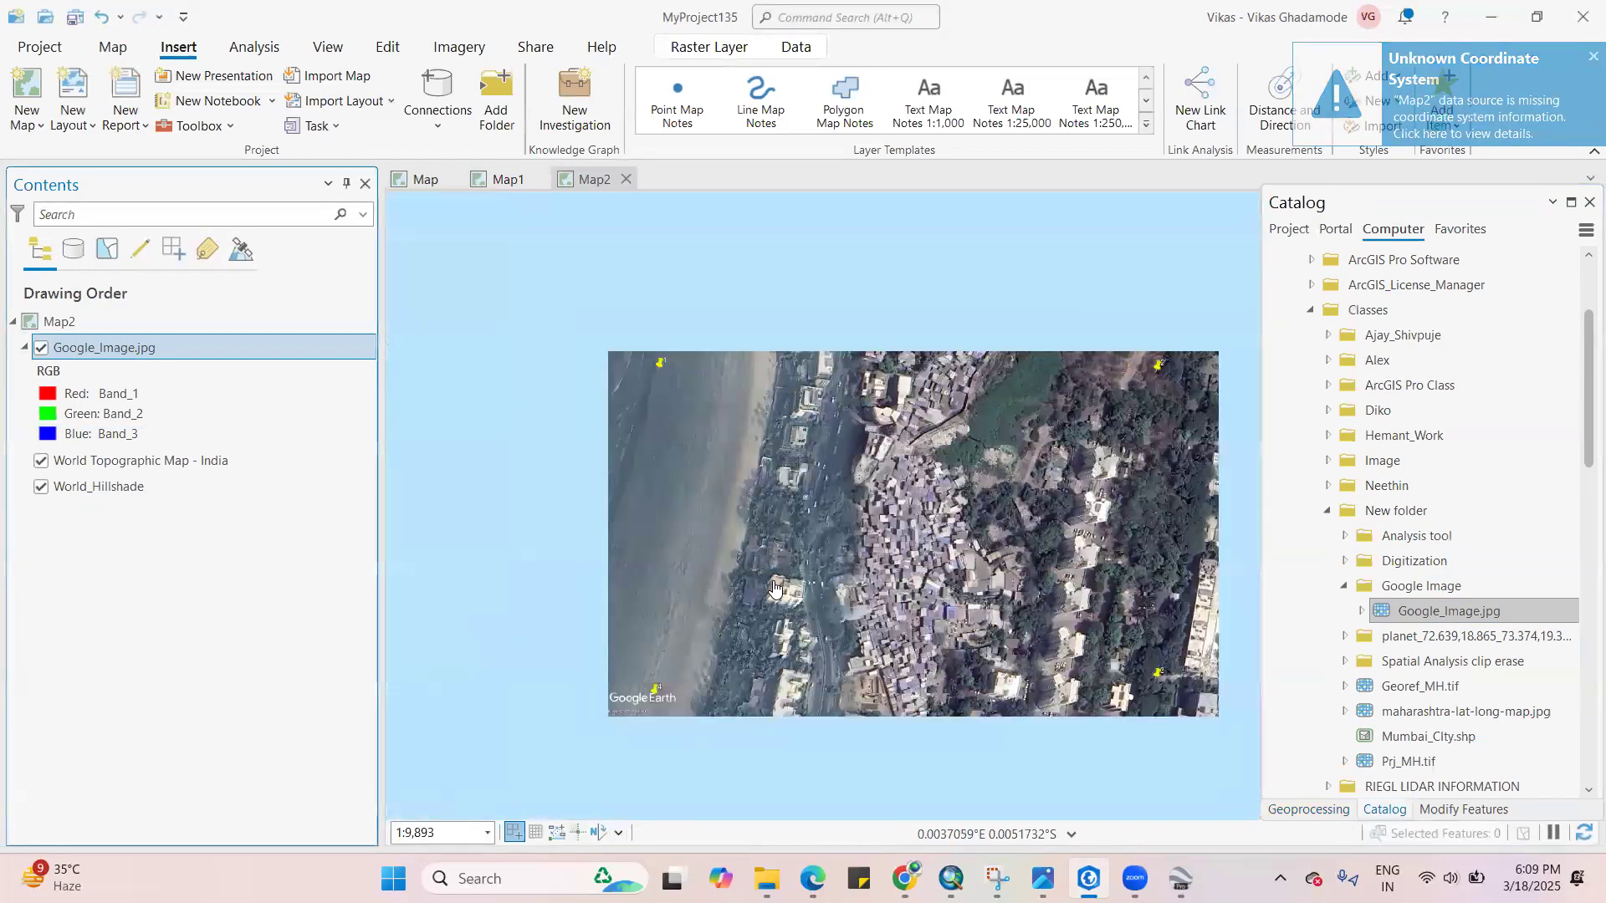
{"action": "scroll", "coordinate": [773, 590], "scroll_direction": "down", "scroll_amount": 15}
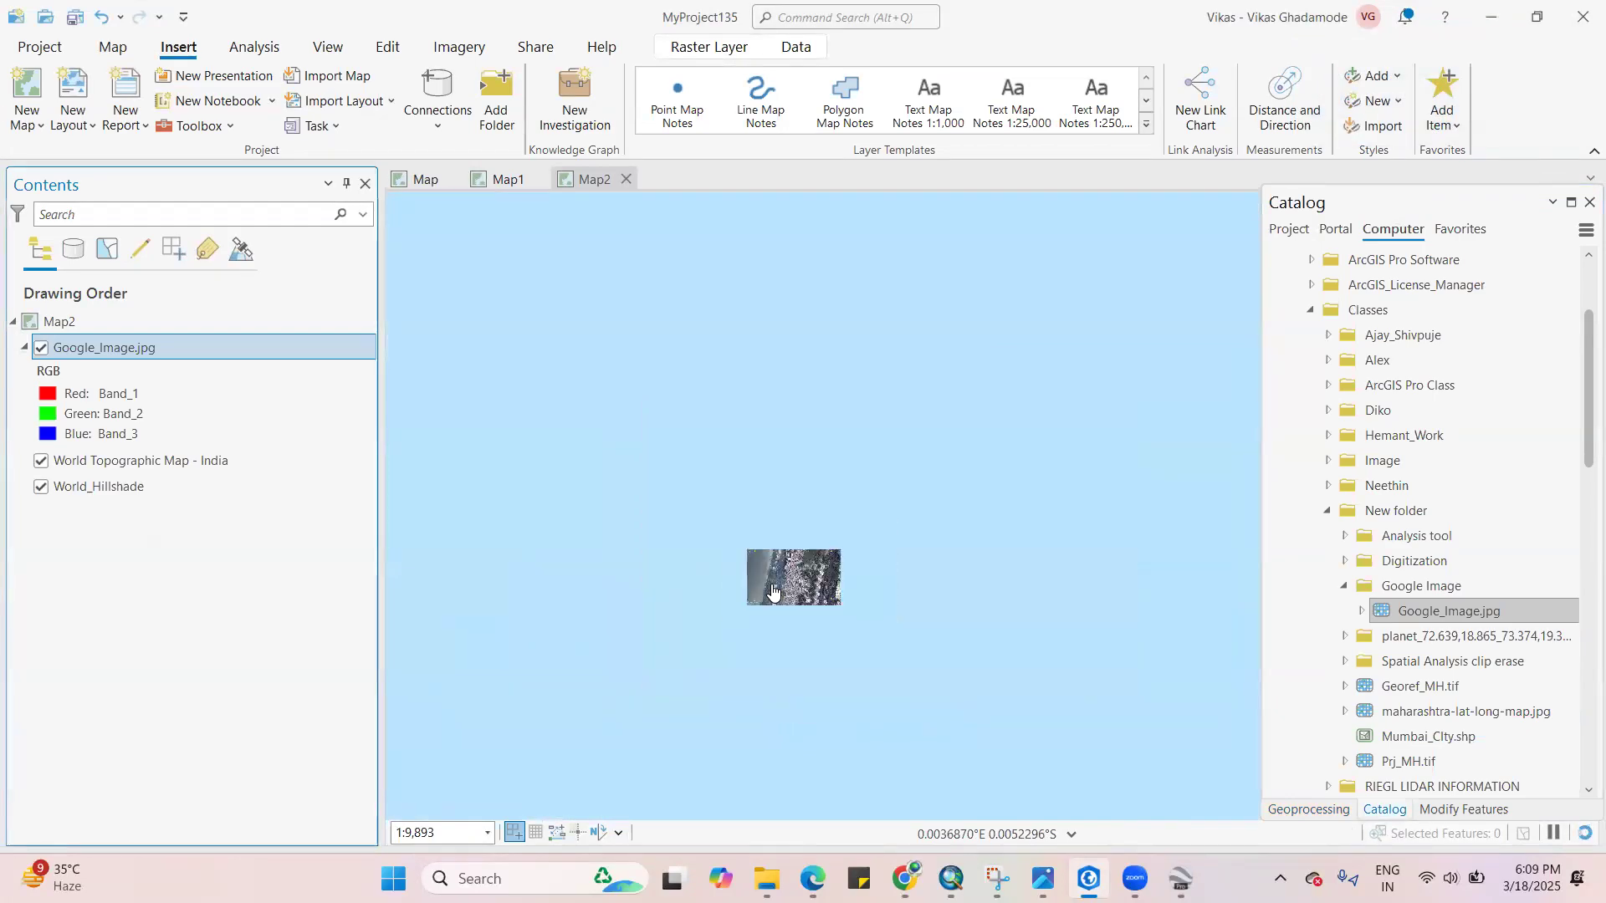
{"action": "scroll", "coordinate": [773, 588], "scroll_direction": "up", "scroll_amount": 18}
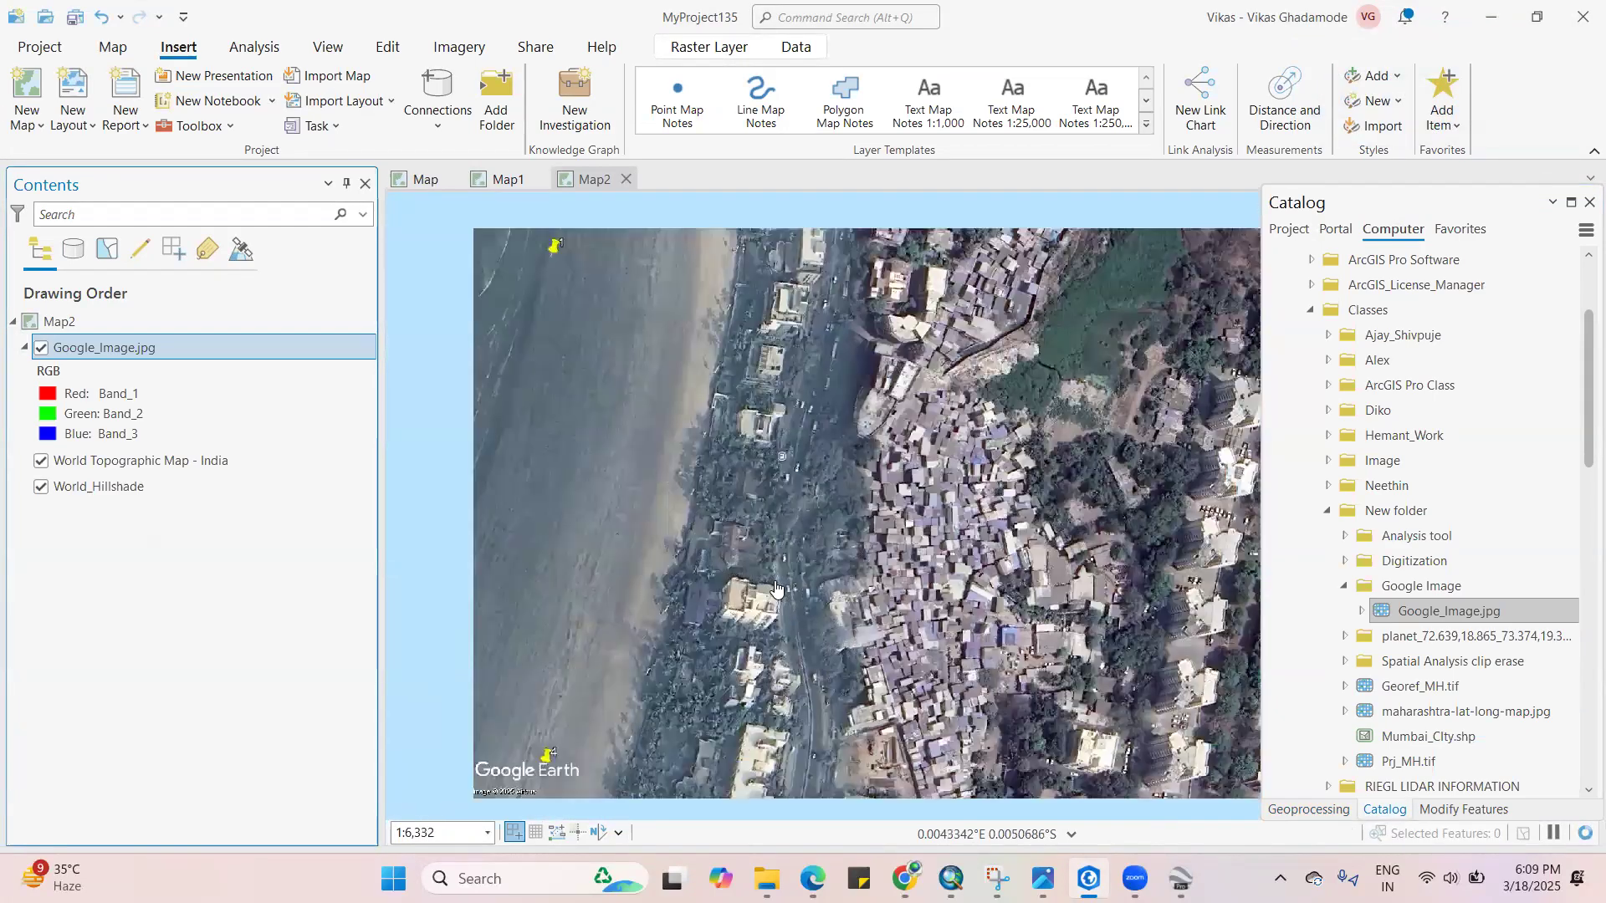
{"action": "scroll", "coordinate": [757, 608], "scroll_direction": "down", "scroll_amount": 15}
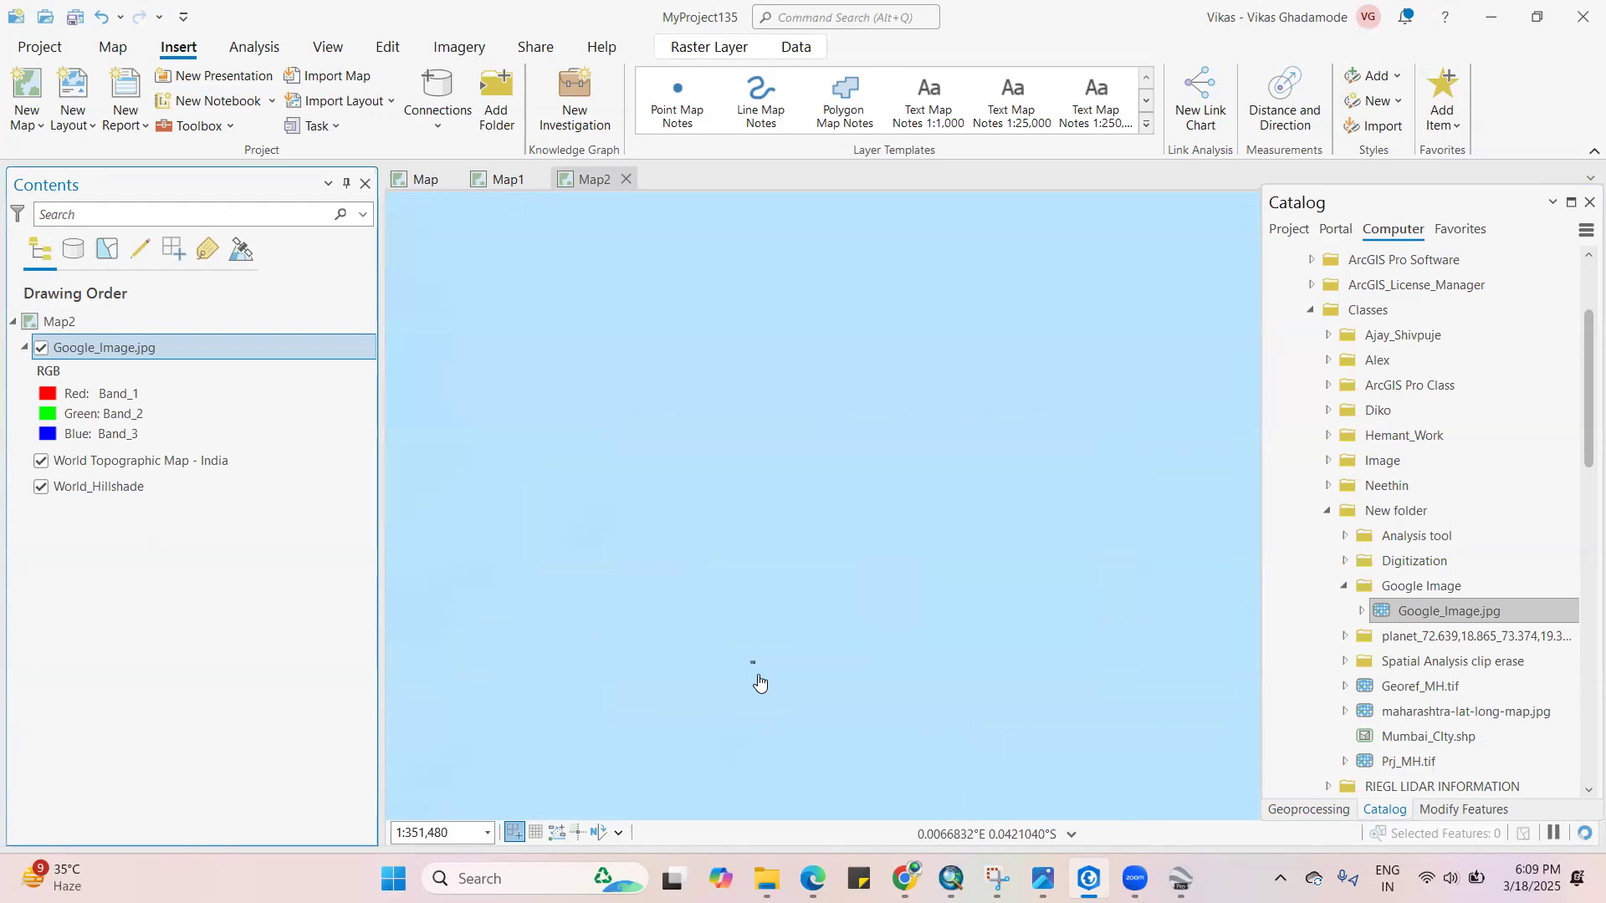
{"action": "scroll", "coordinate": [774, 544], "scroll_direction": "down", "scroll_amount": 20}
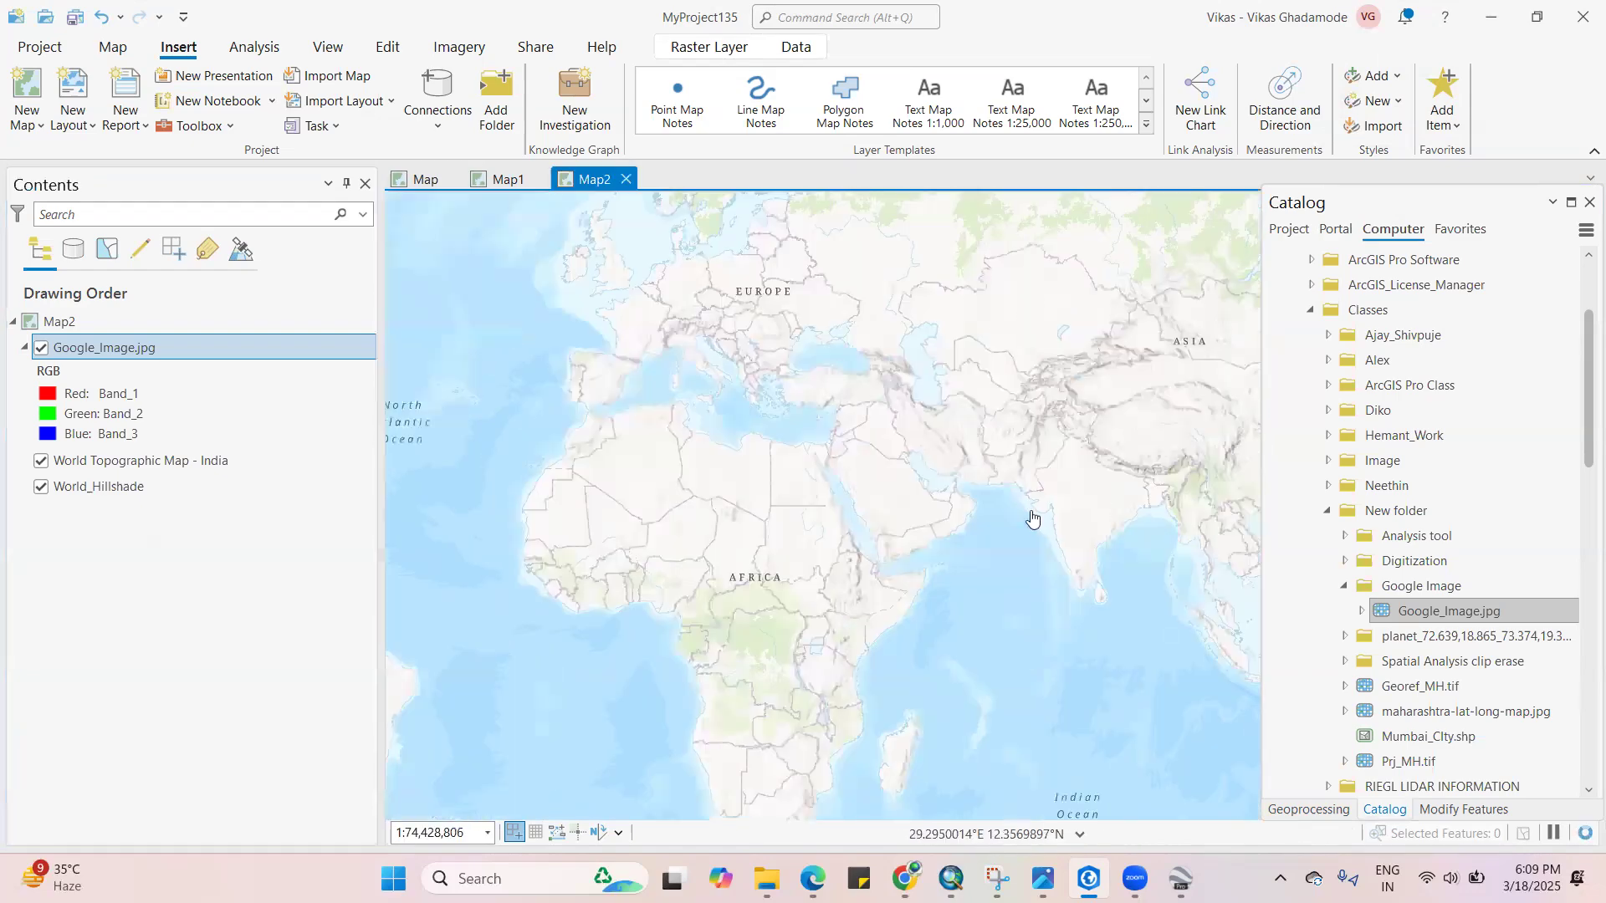
{"action": "scroll", "coordinate": [1062, 532], "scroll_direction": "up", "scroll_amount": 10}
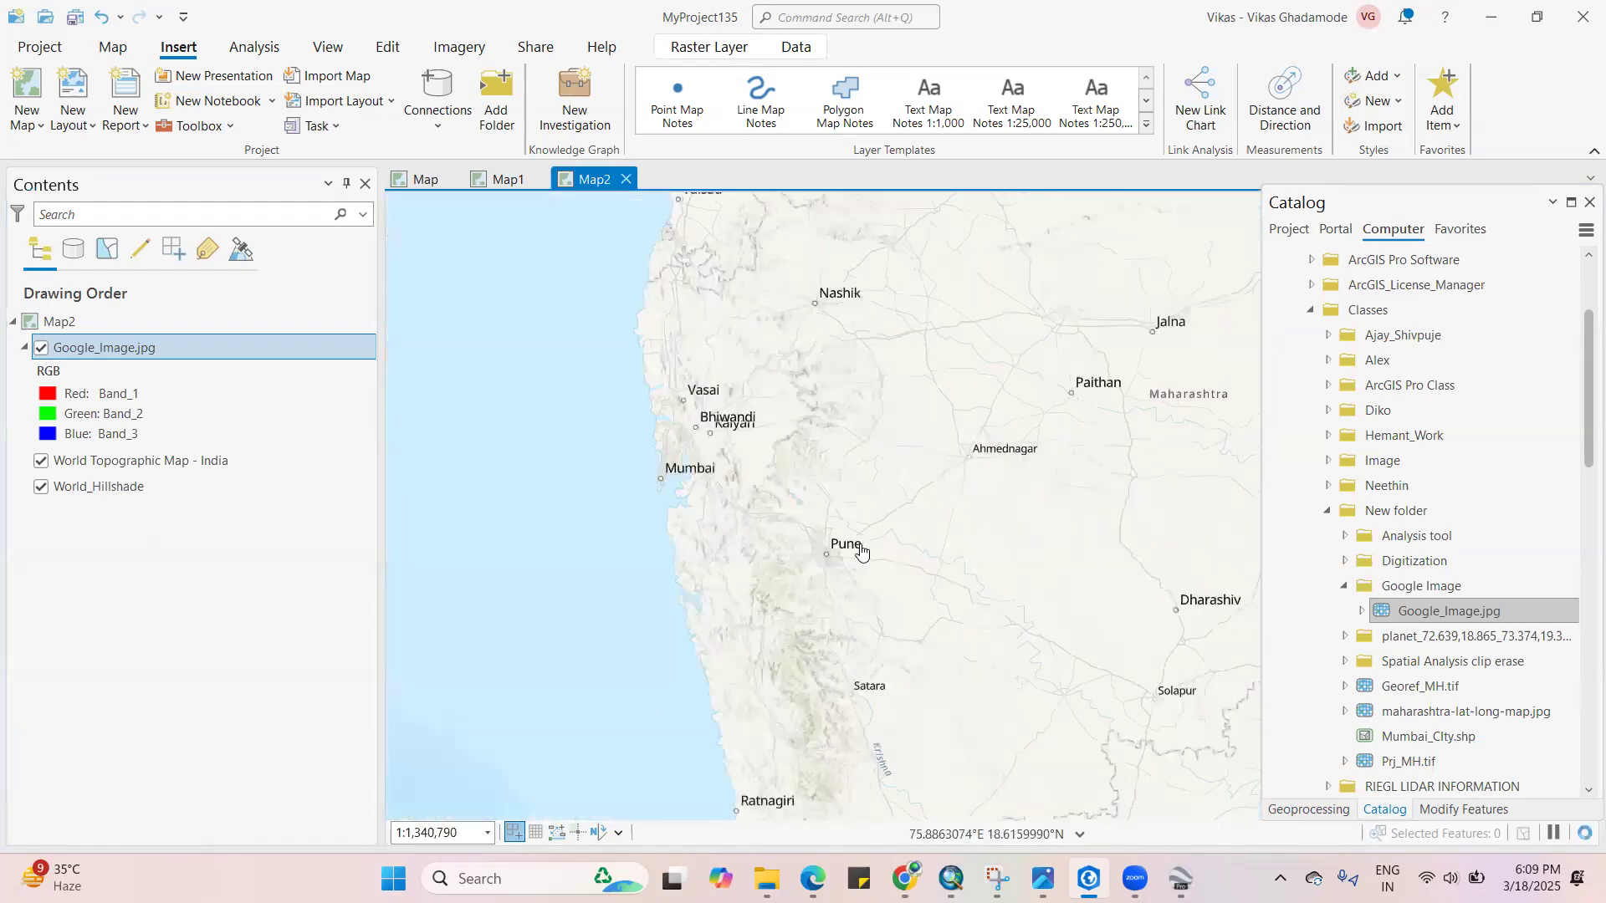
{"action": "scroll", "coordinate": [730, 486], "scroll_direction": "up", "scroll_amount": 3}
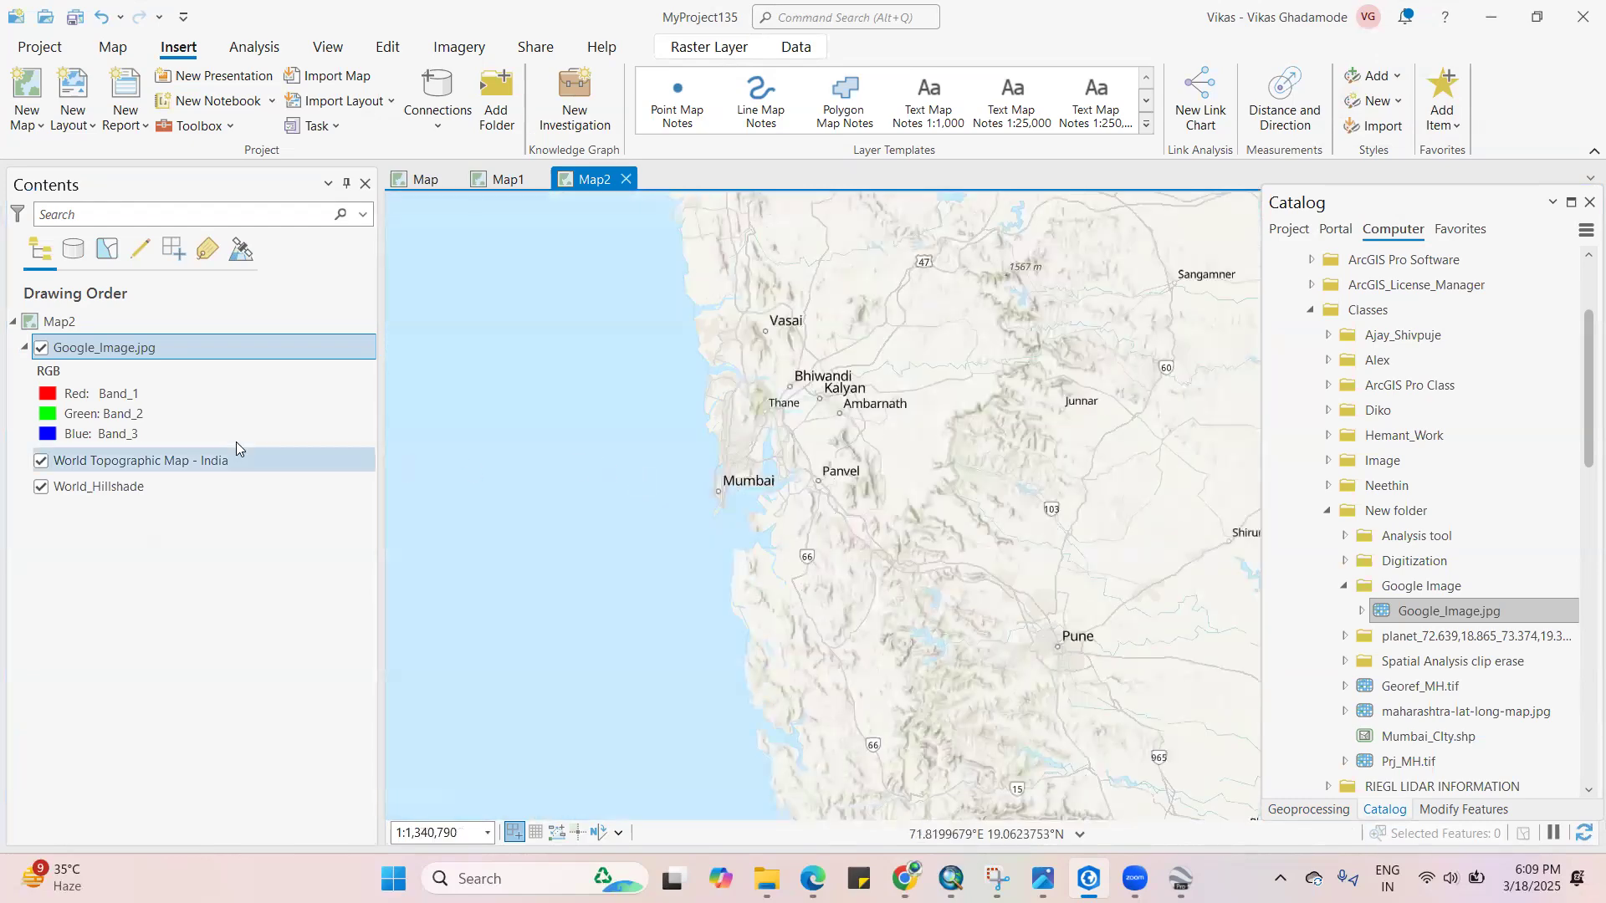
Return the view to the Google_Image.jpg layer and start georeferencing it
{"action": "right_click", "coordinate": [137, 351]}
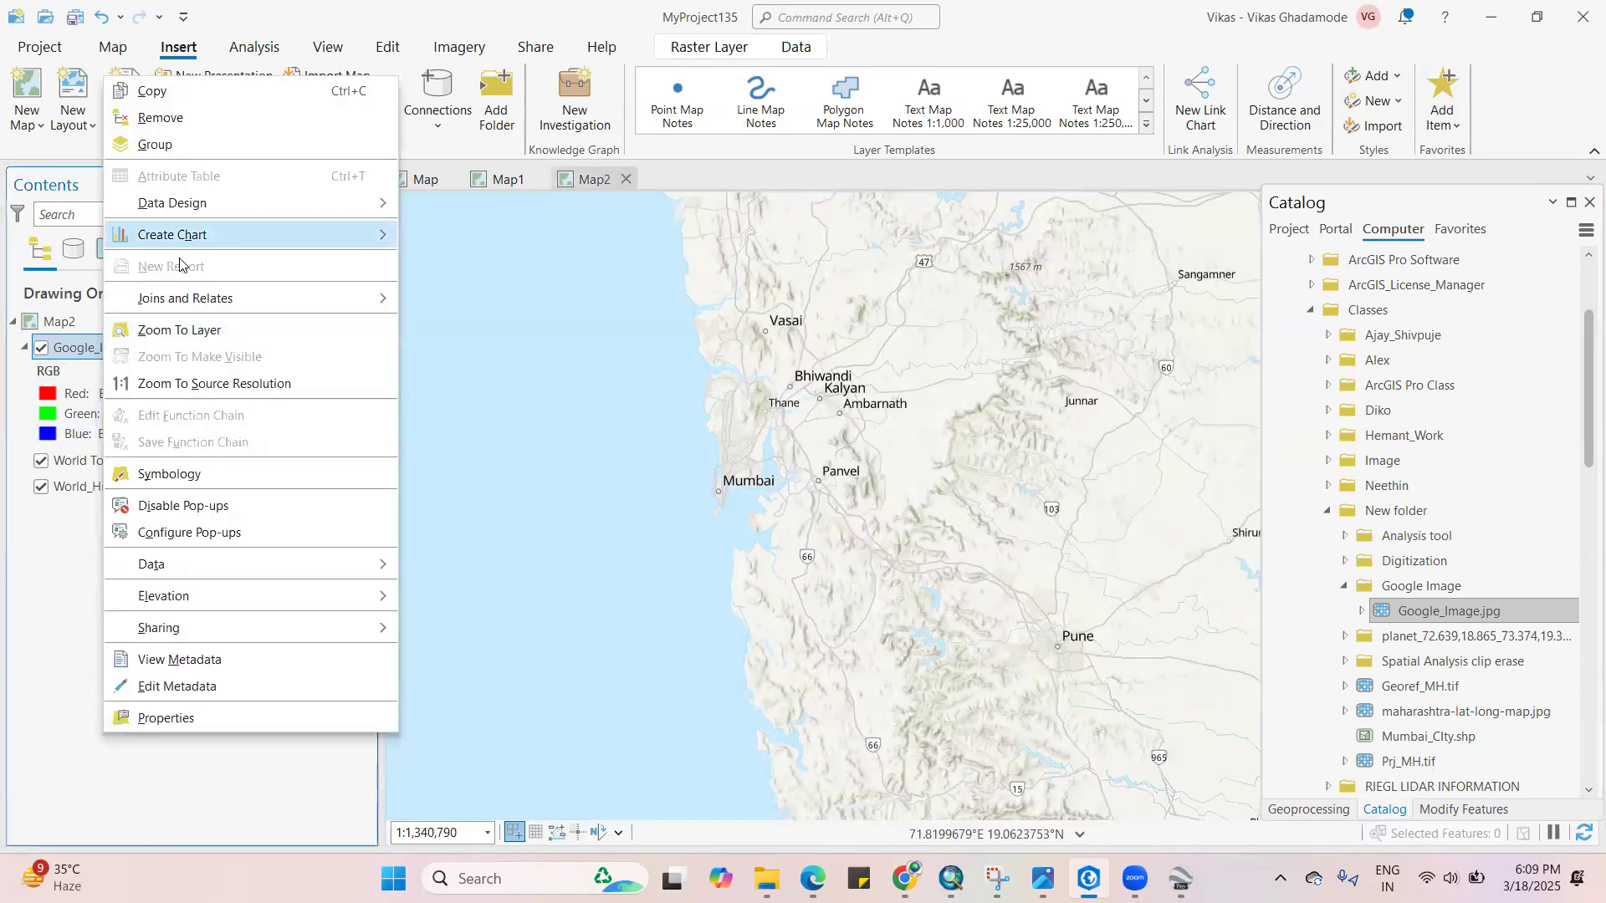
{"action": "left_click", "coordinate": [173, 333]}
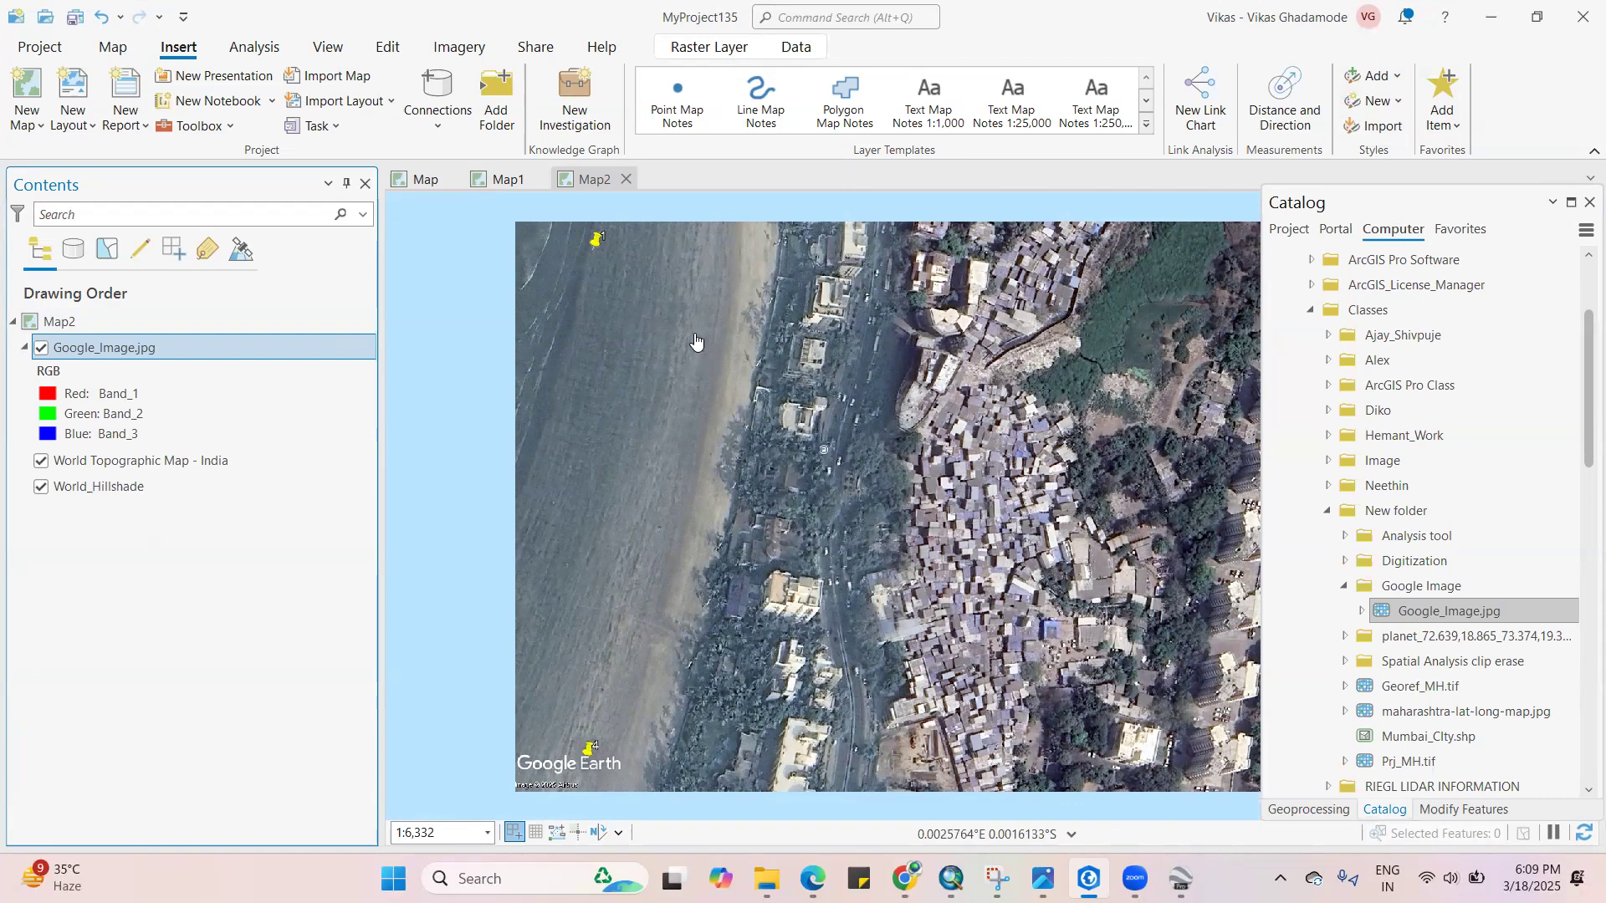
{"action": "left_click", "coordinate": [456, 48]}
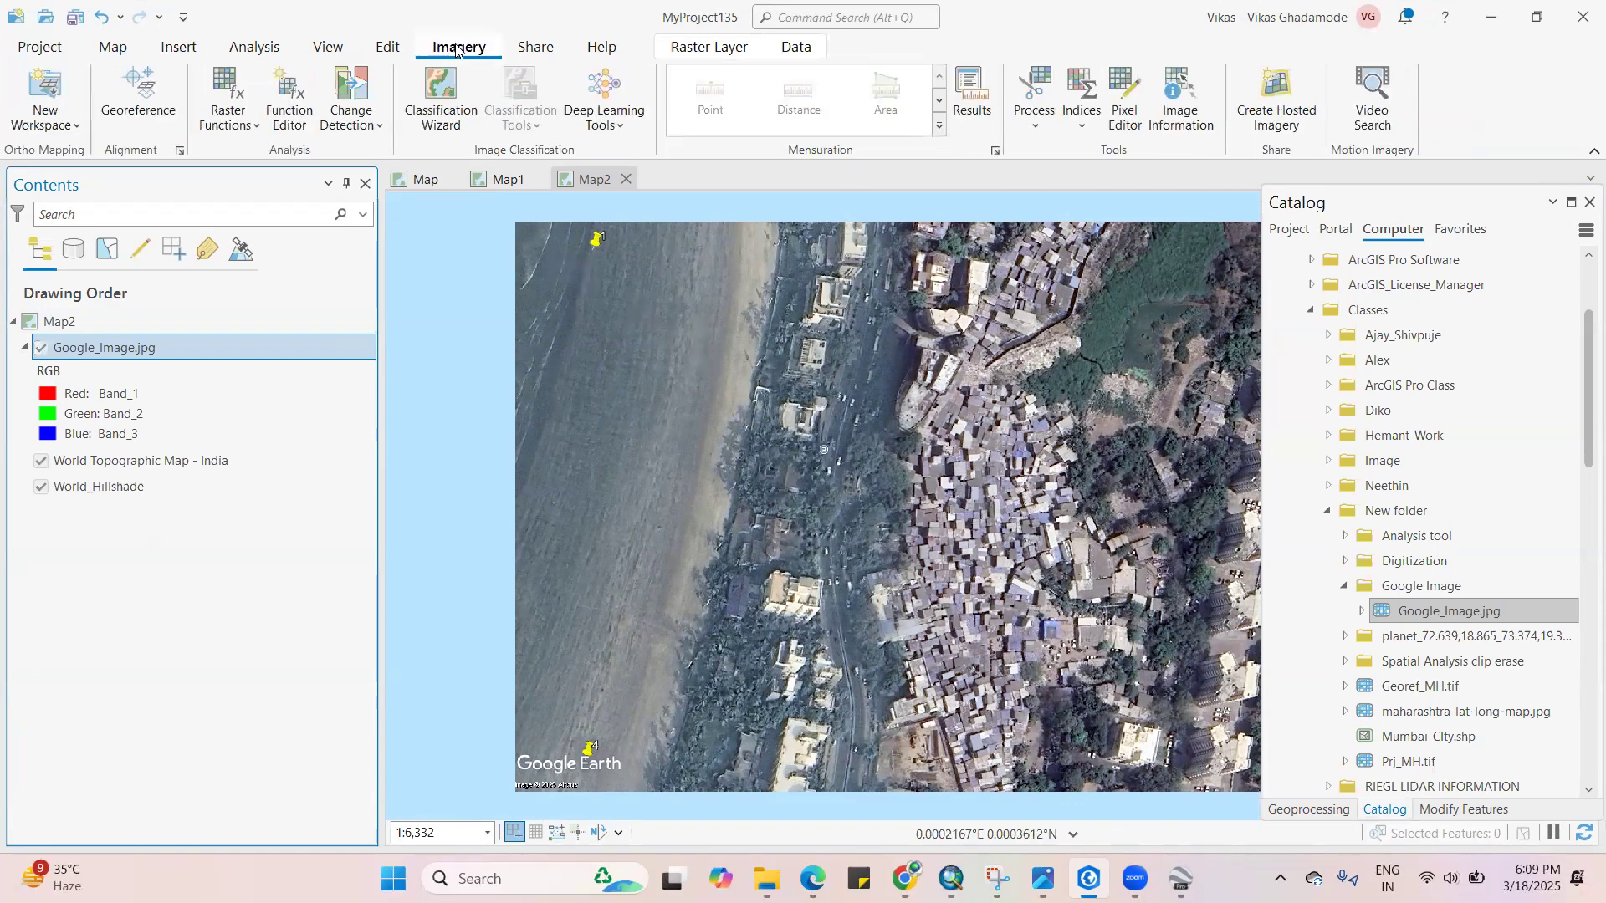
{"action": "left_click", "coordinate": [126, 108]}
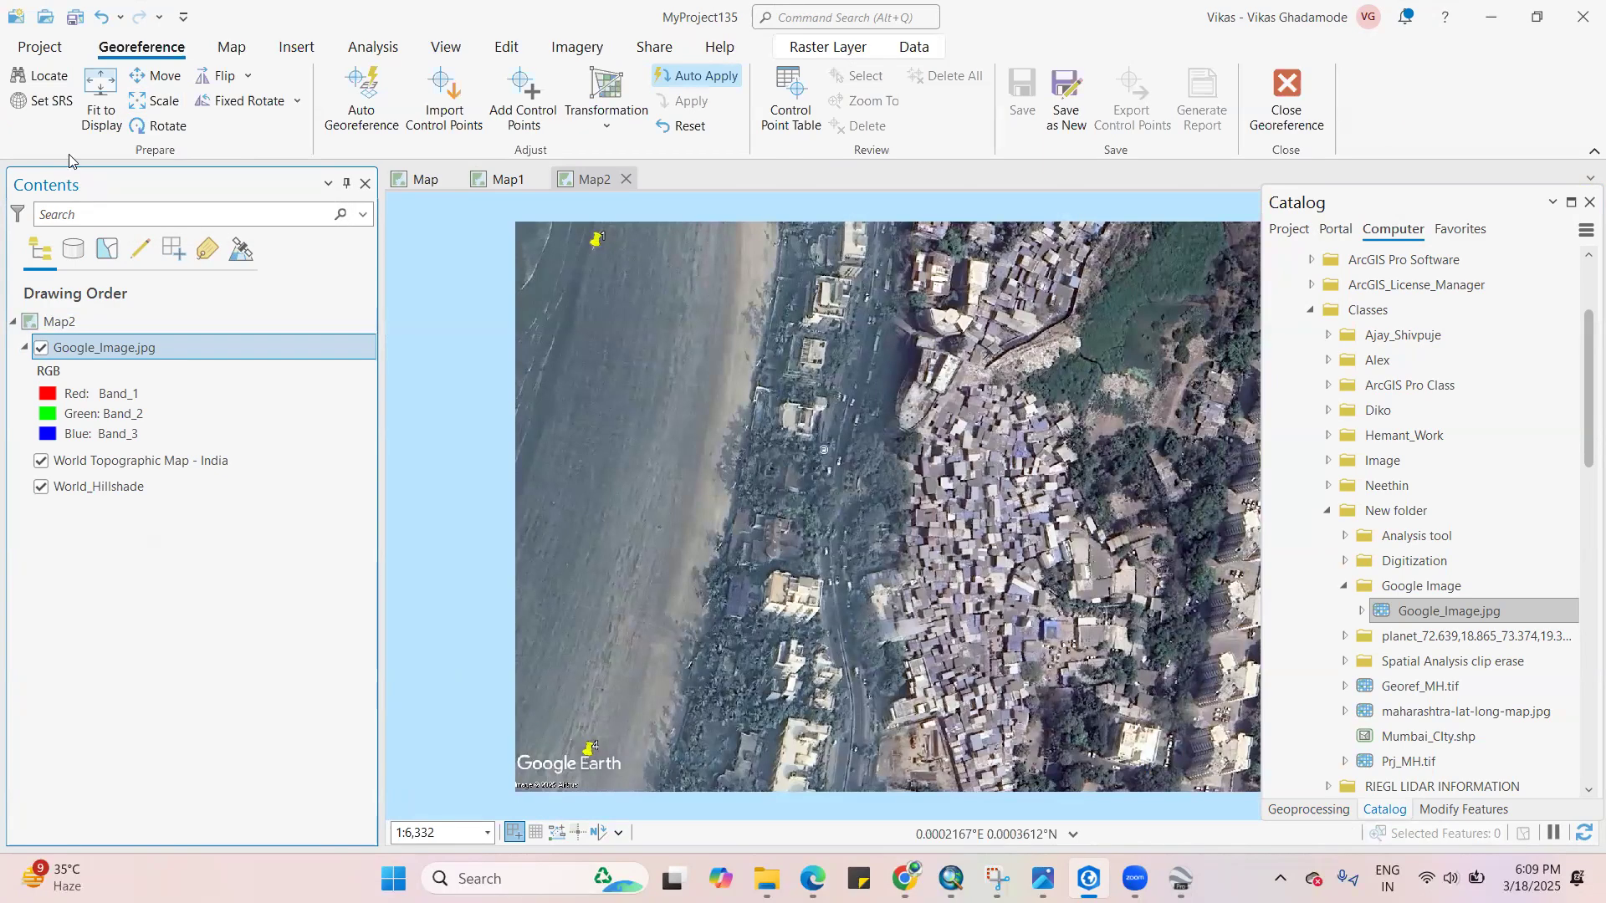
Set the spatial reference of Map2 to the geographic coordinate system WGS 1984 from the World group
{"action": "left_click", "coordinate": [49, 107]}
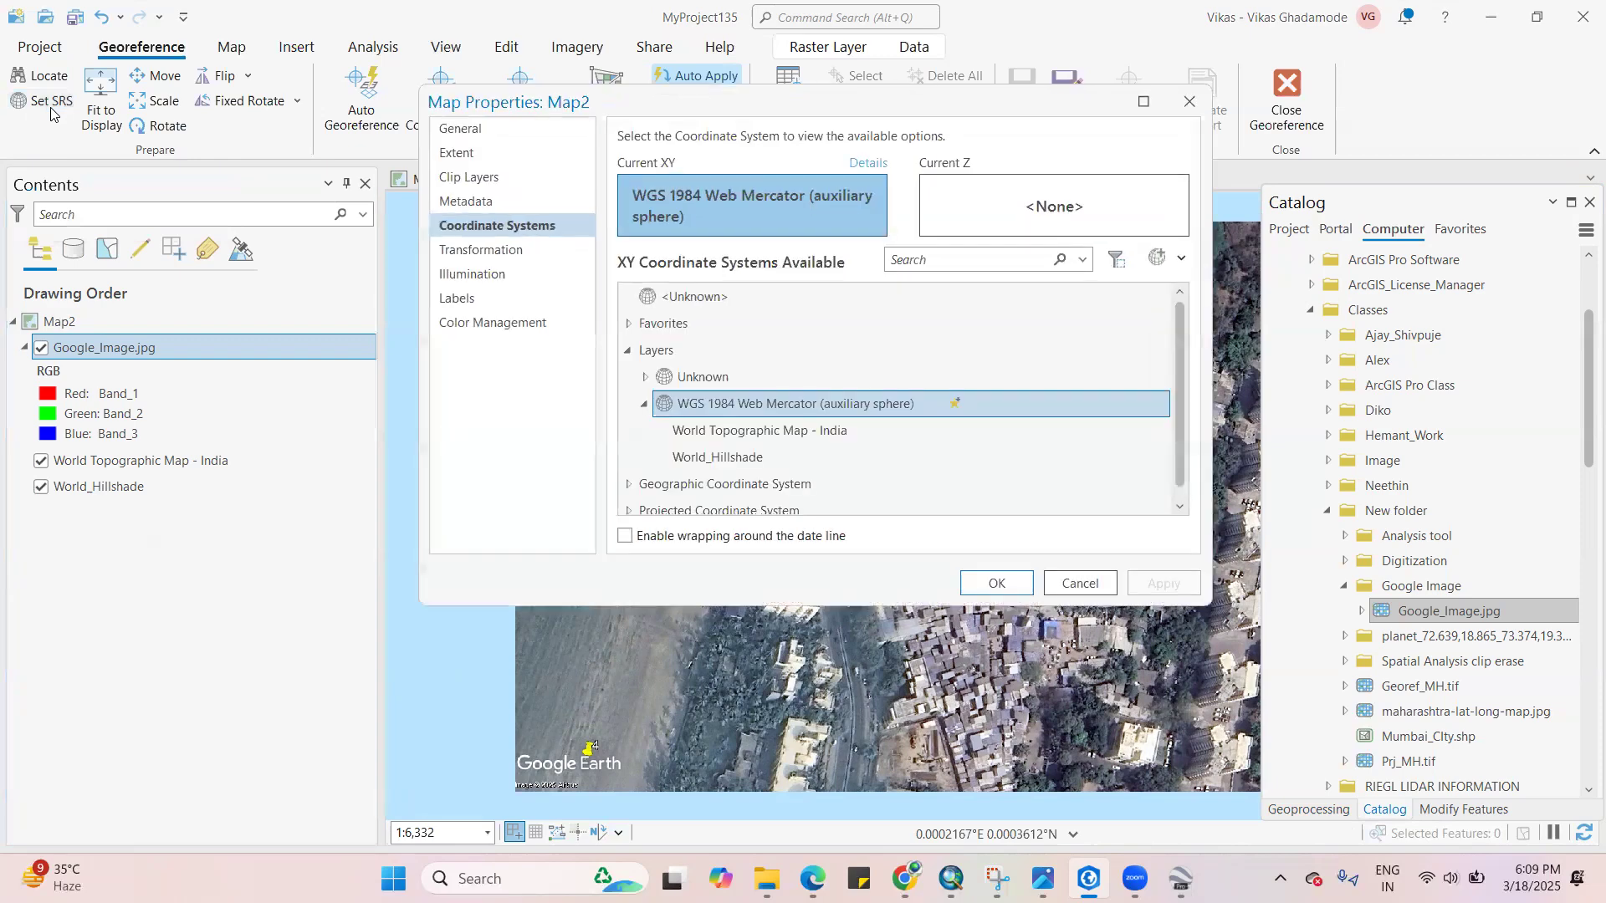
{"action": "left_click", "coordinate": [624, 351]}
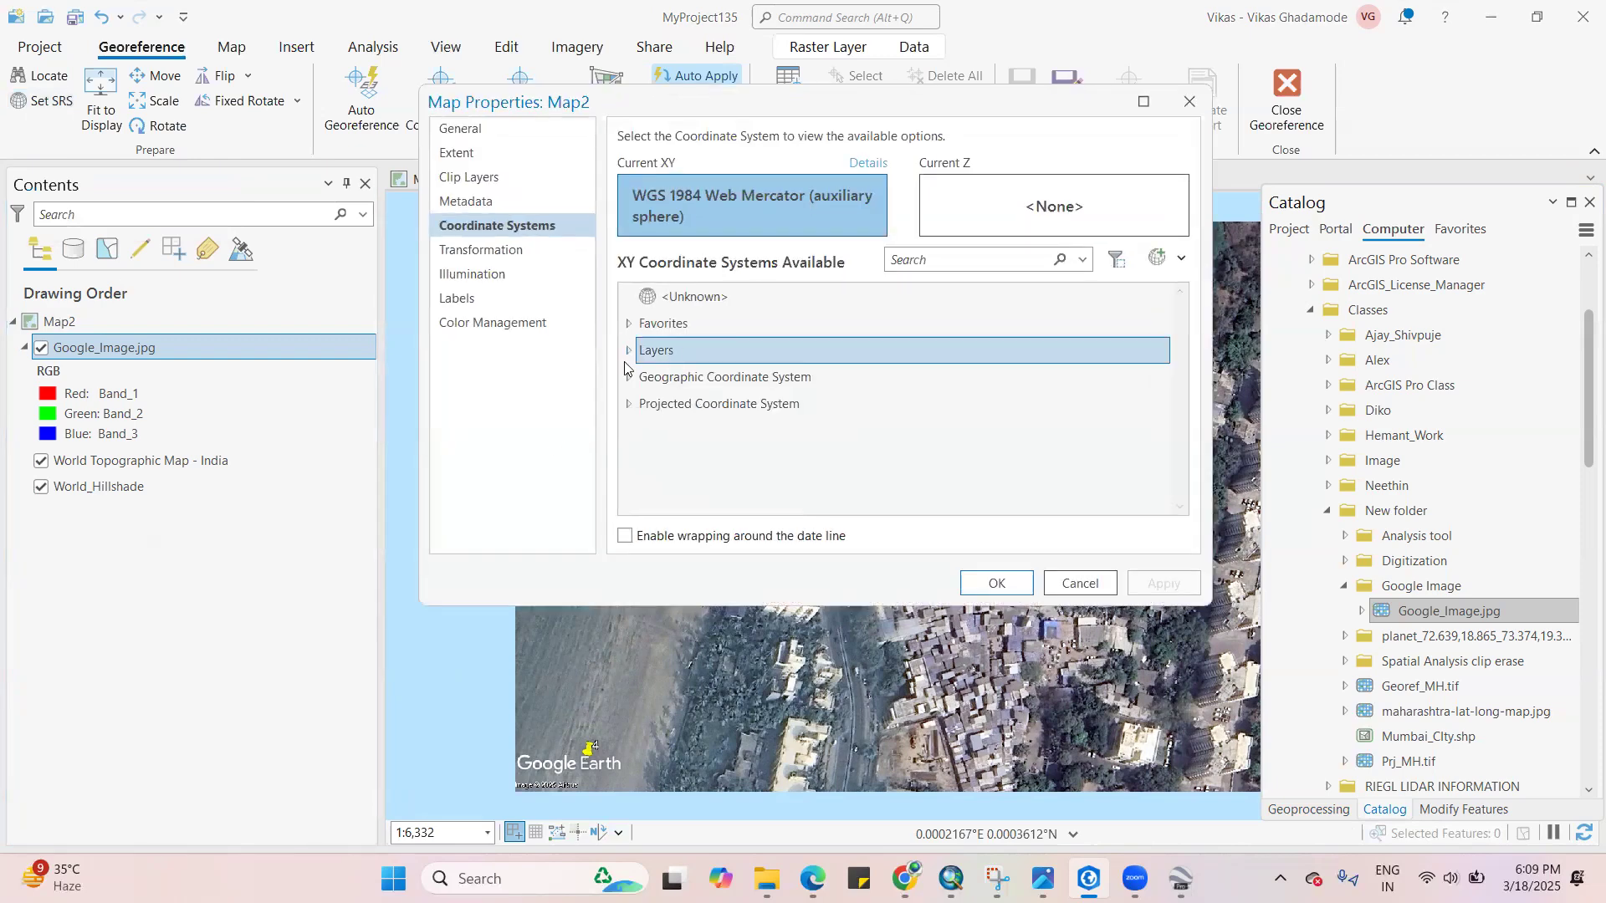
{"action": "left_click", "coordinate": [705, 381]}
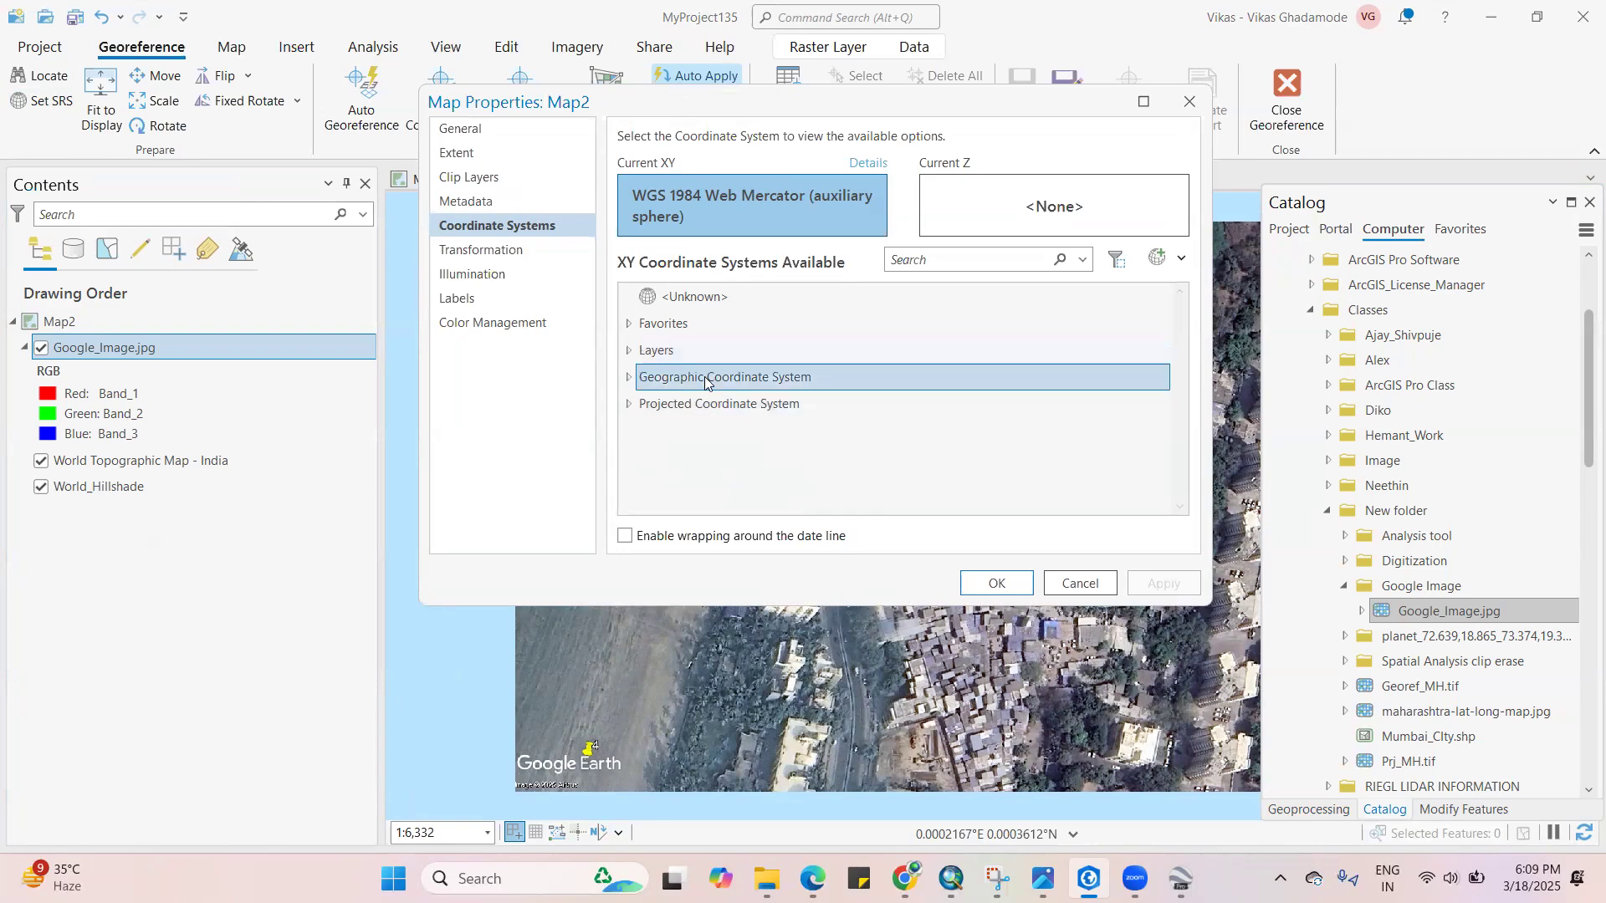
{"action": "double_click", "coordinate": [654, 382]}
{"action": "scroll", "coordinate": [752, 435], "scroll_direction": "down", "scroll_amount": 2}
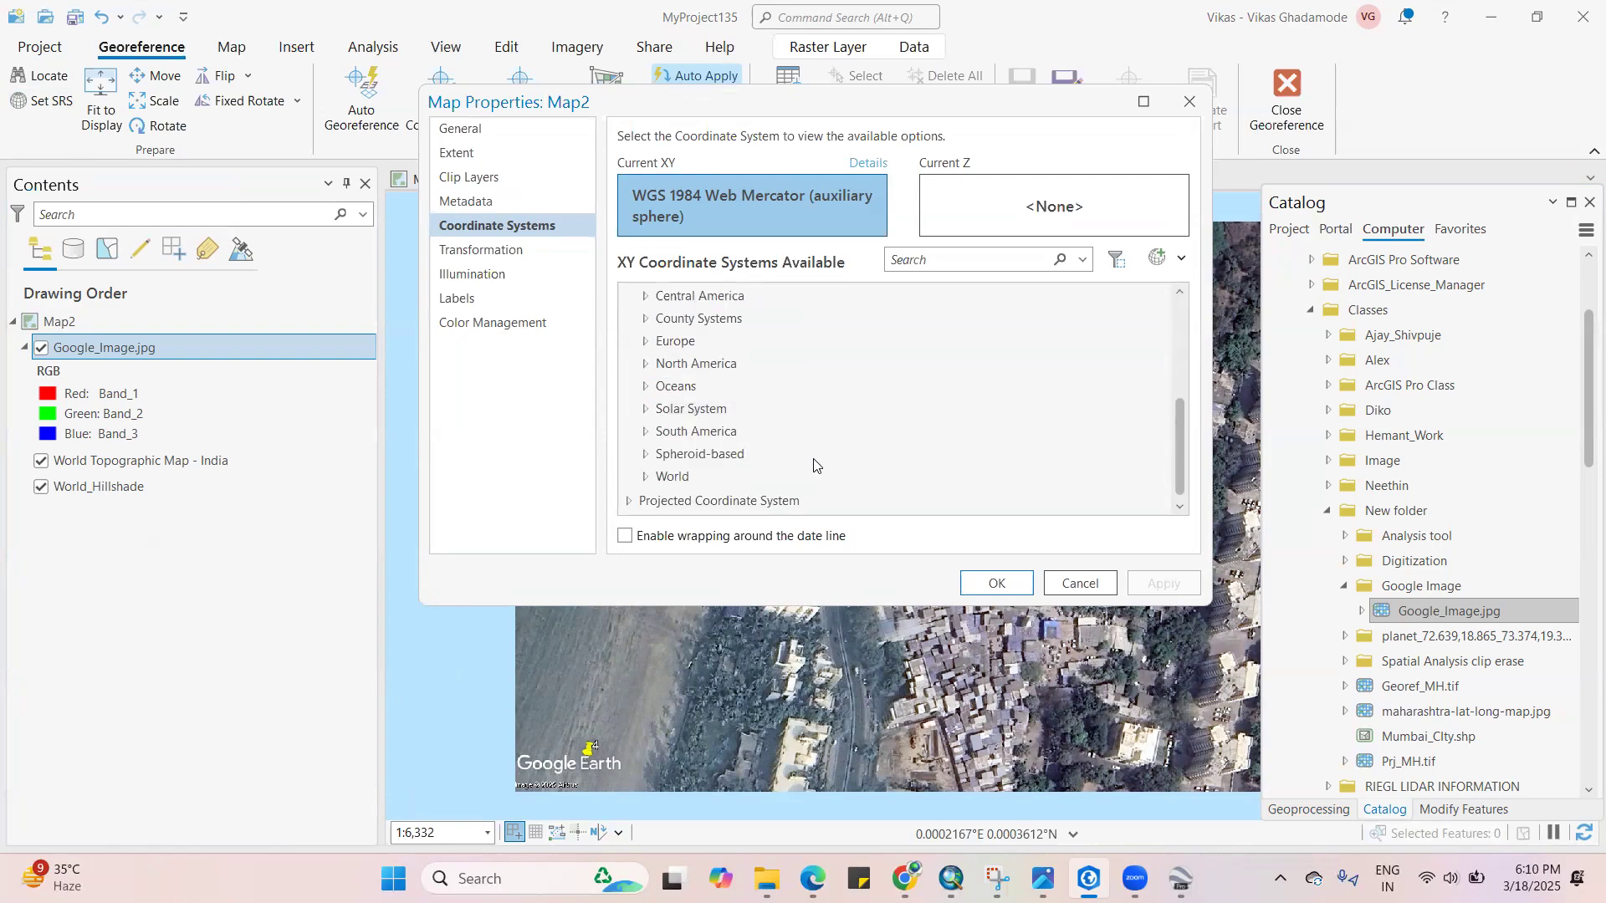
{"action": "double_click", "coordinate": [701, 483]}
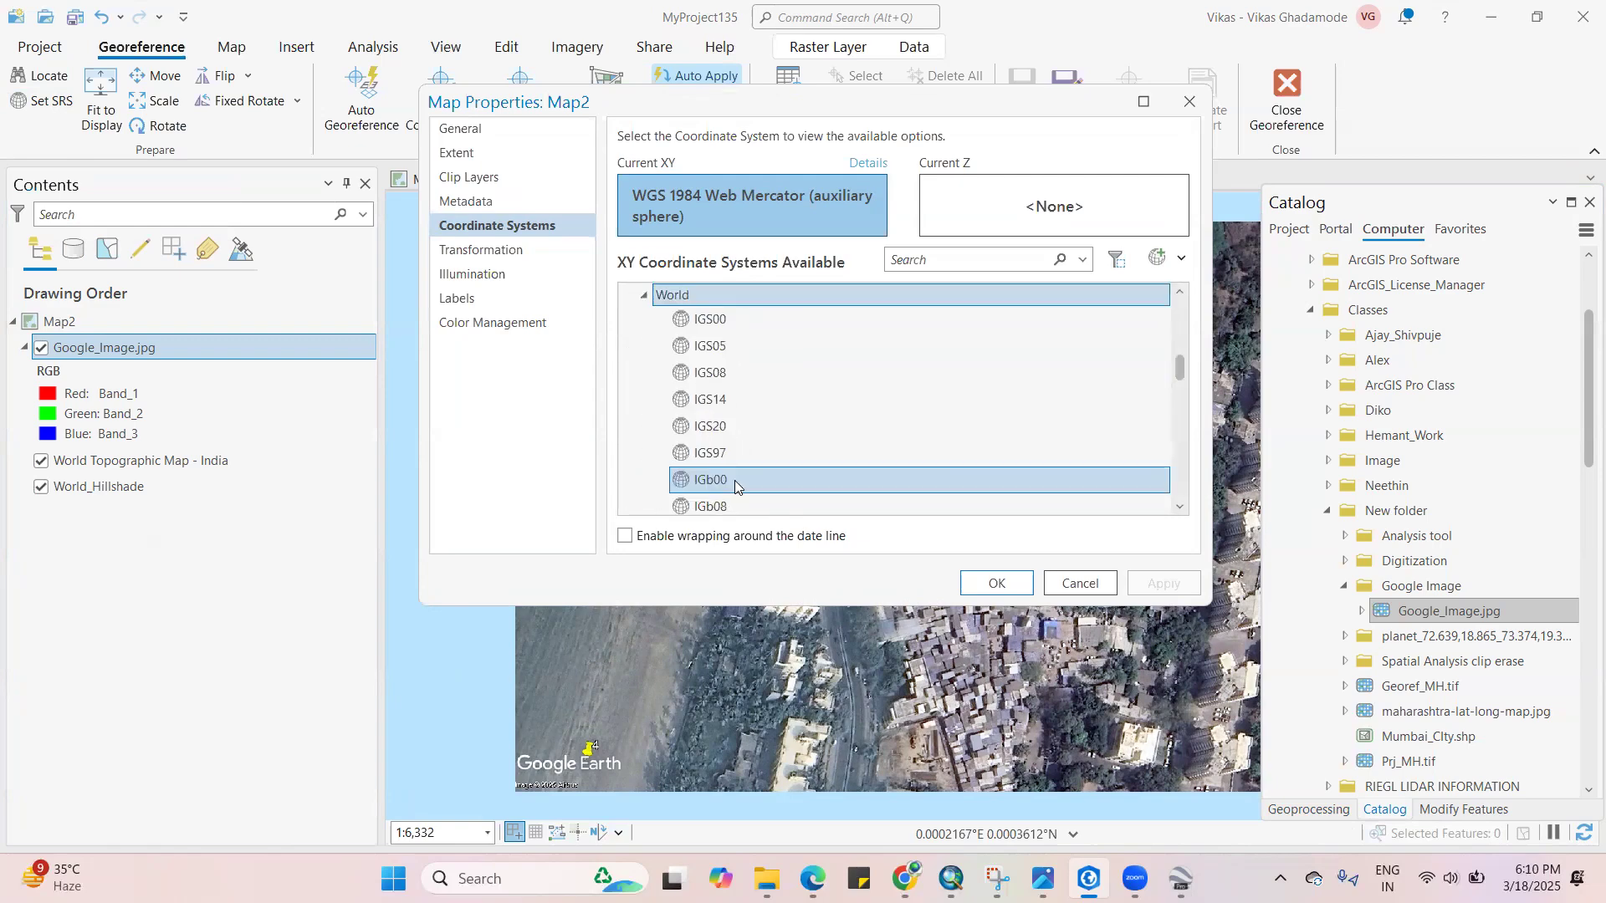
{"action": "left_click", "coordinate": [649, 298]}
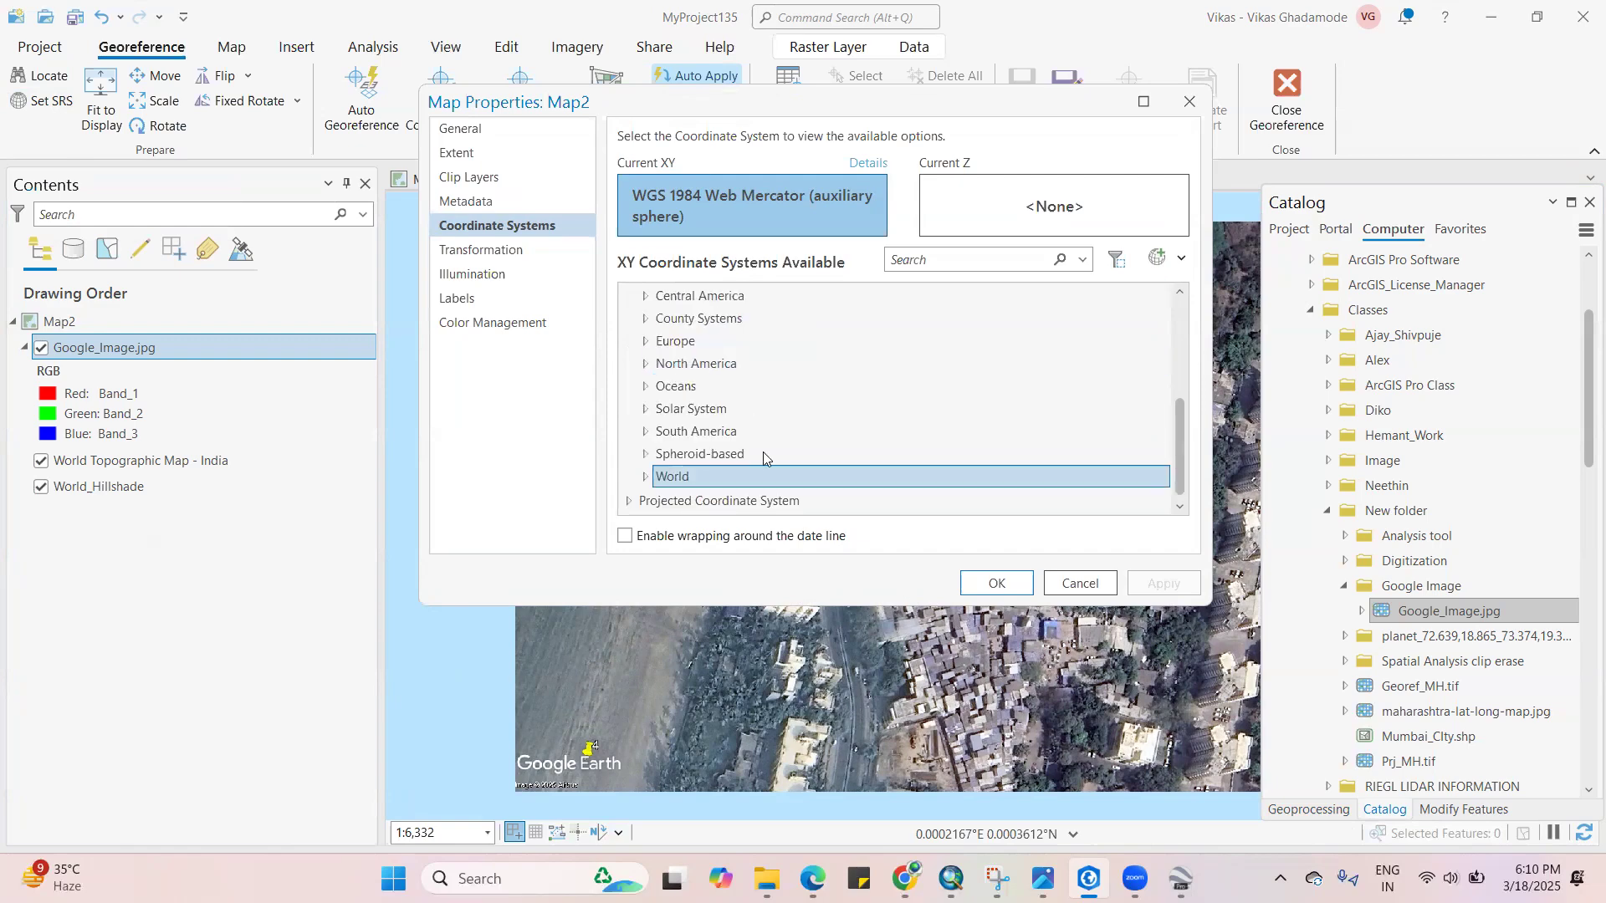
{"action": "scroll", "coordinate": [762, 448], "scroll_direction": "up", "scroll_amount": 2}
{"action": "scroll", "coordinate": [728, 376], "scroll_direction": "up", "scroll_amount": 1}
{"action": "left_click", "coordinate": [728, 377]}
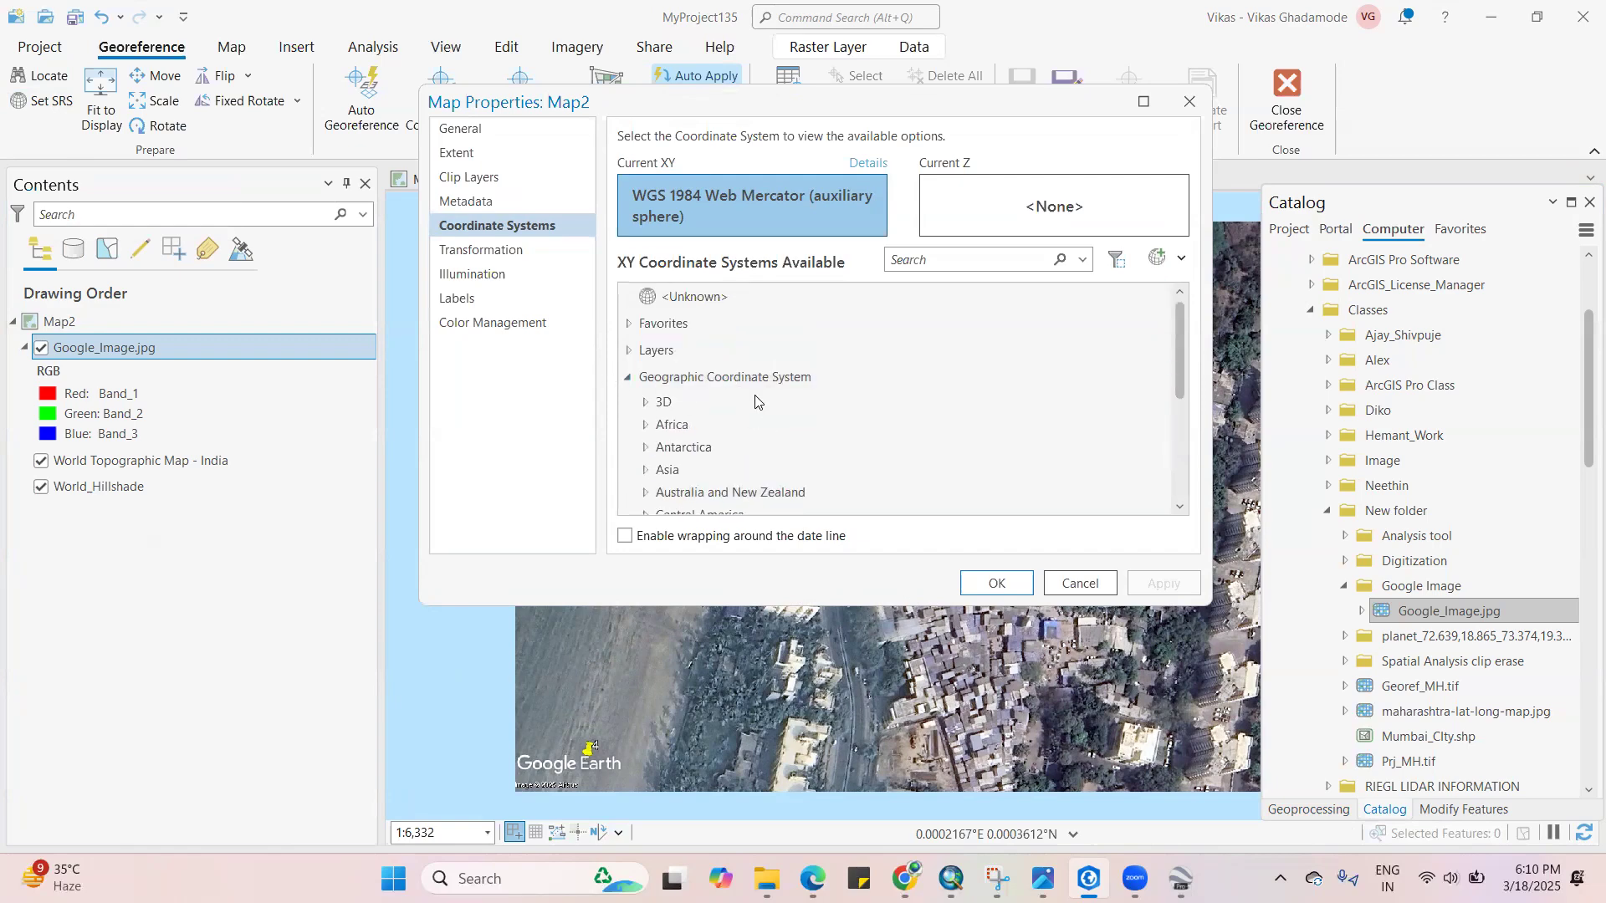
{"action": "scroll", "coordinate": [759, 406], "scroll_direction": "down", "scroll_amount": 5}
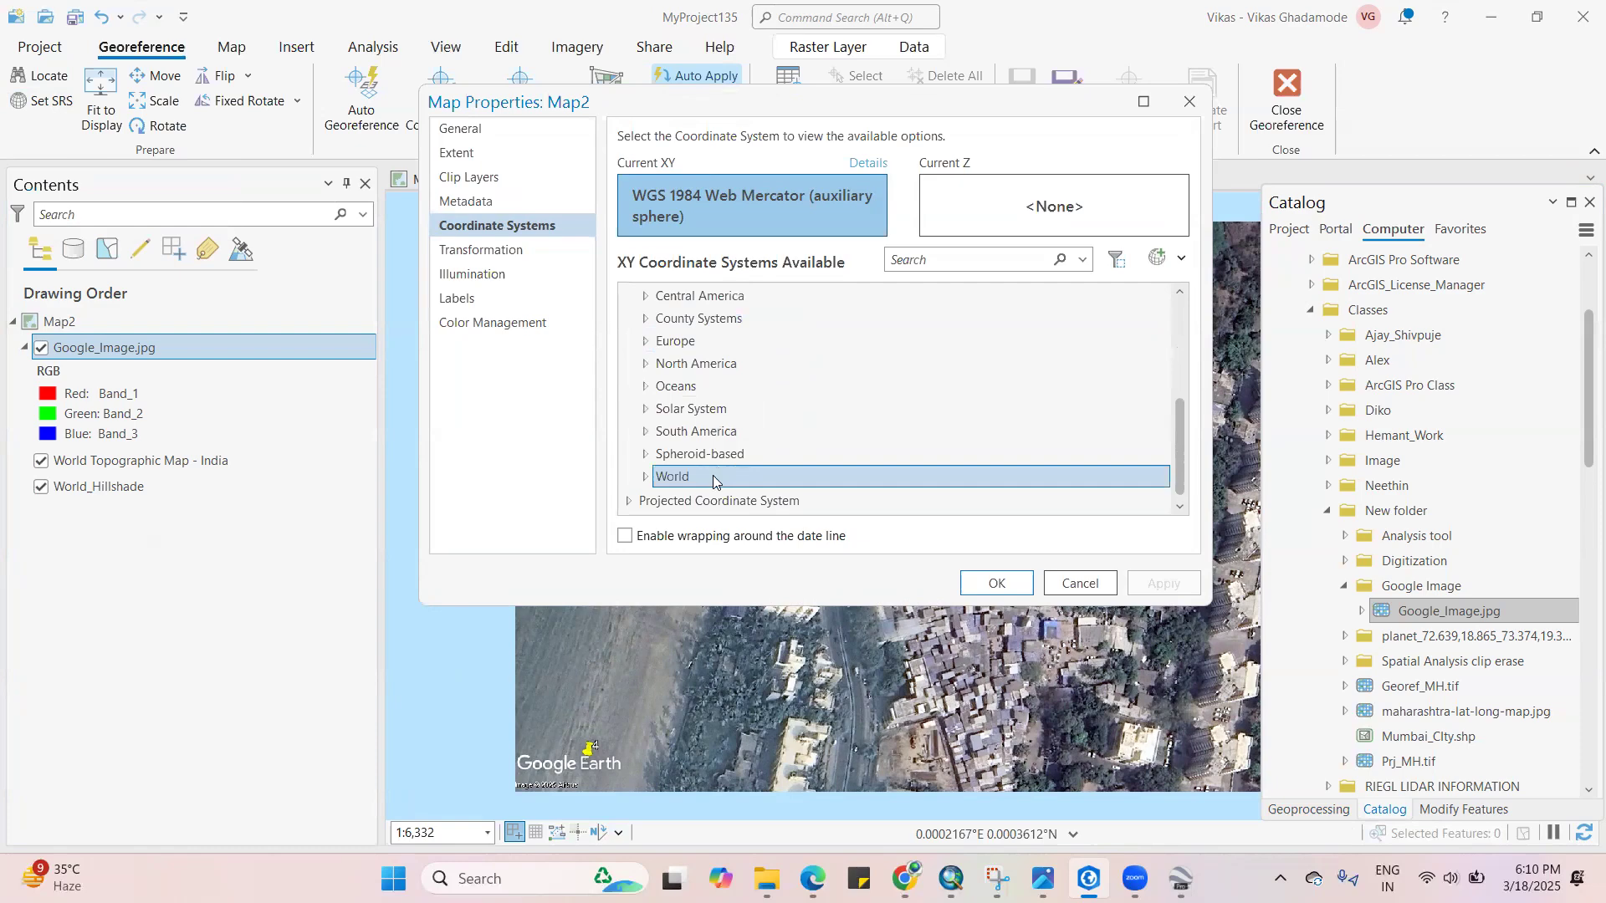
{"action": "double_click", "coordinate": [713, 475]}
{"action": "scroll", "coordinate": [781, 444], "scroll_direction": "down", "scroll_amount": 5}
{"action": "scroll", "coordinate": [780, 443], "scroll_direction": "down", "scroll_amount": 8}
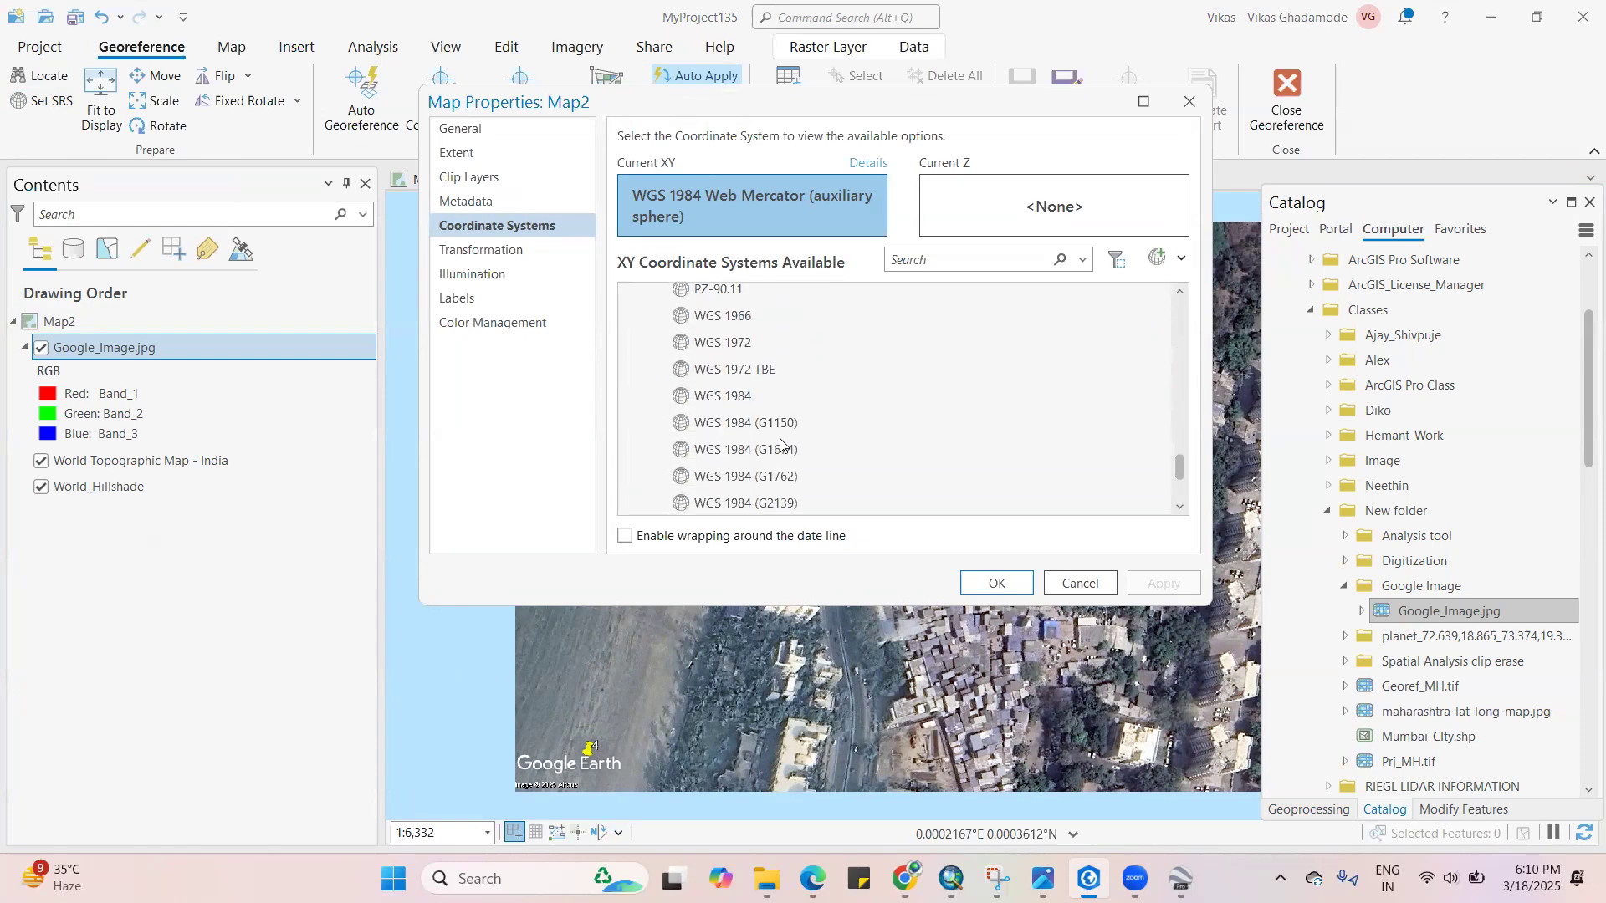
{"action": "left_click", "coordinate": [718, 401]}
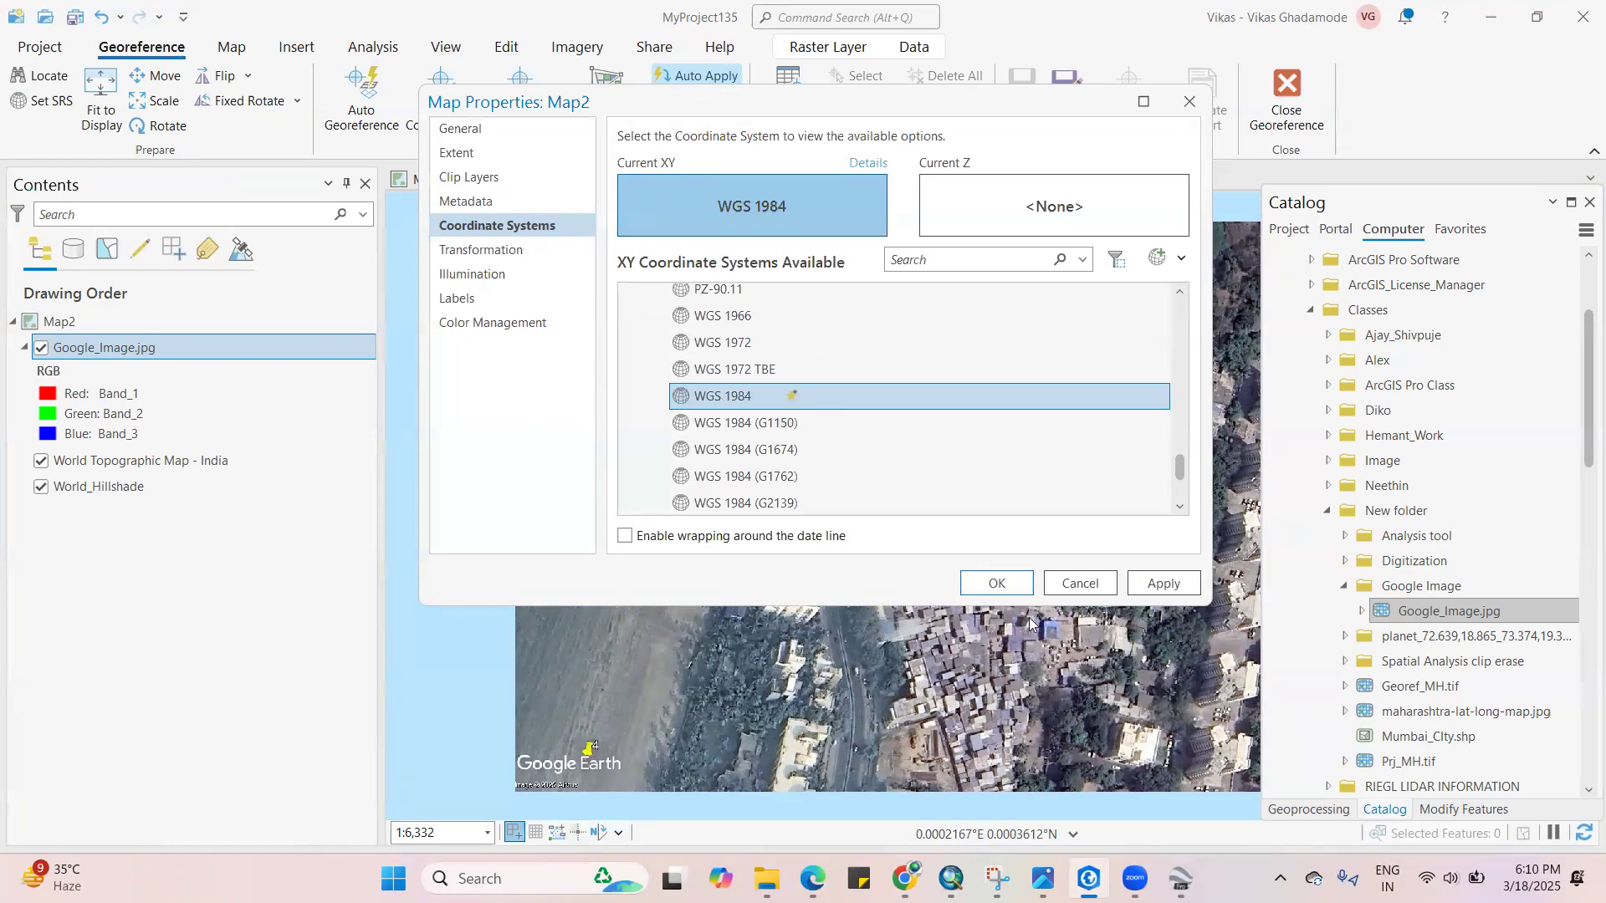
{"action": "left_click", "coordinate": [1163, 583]}
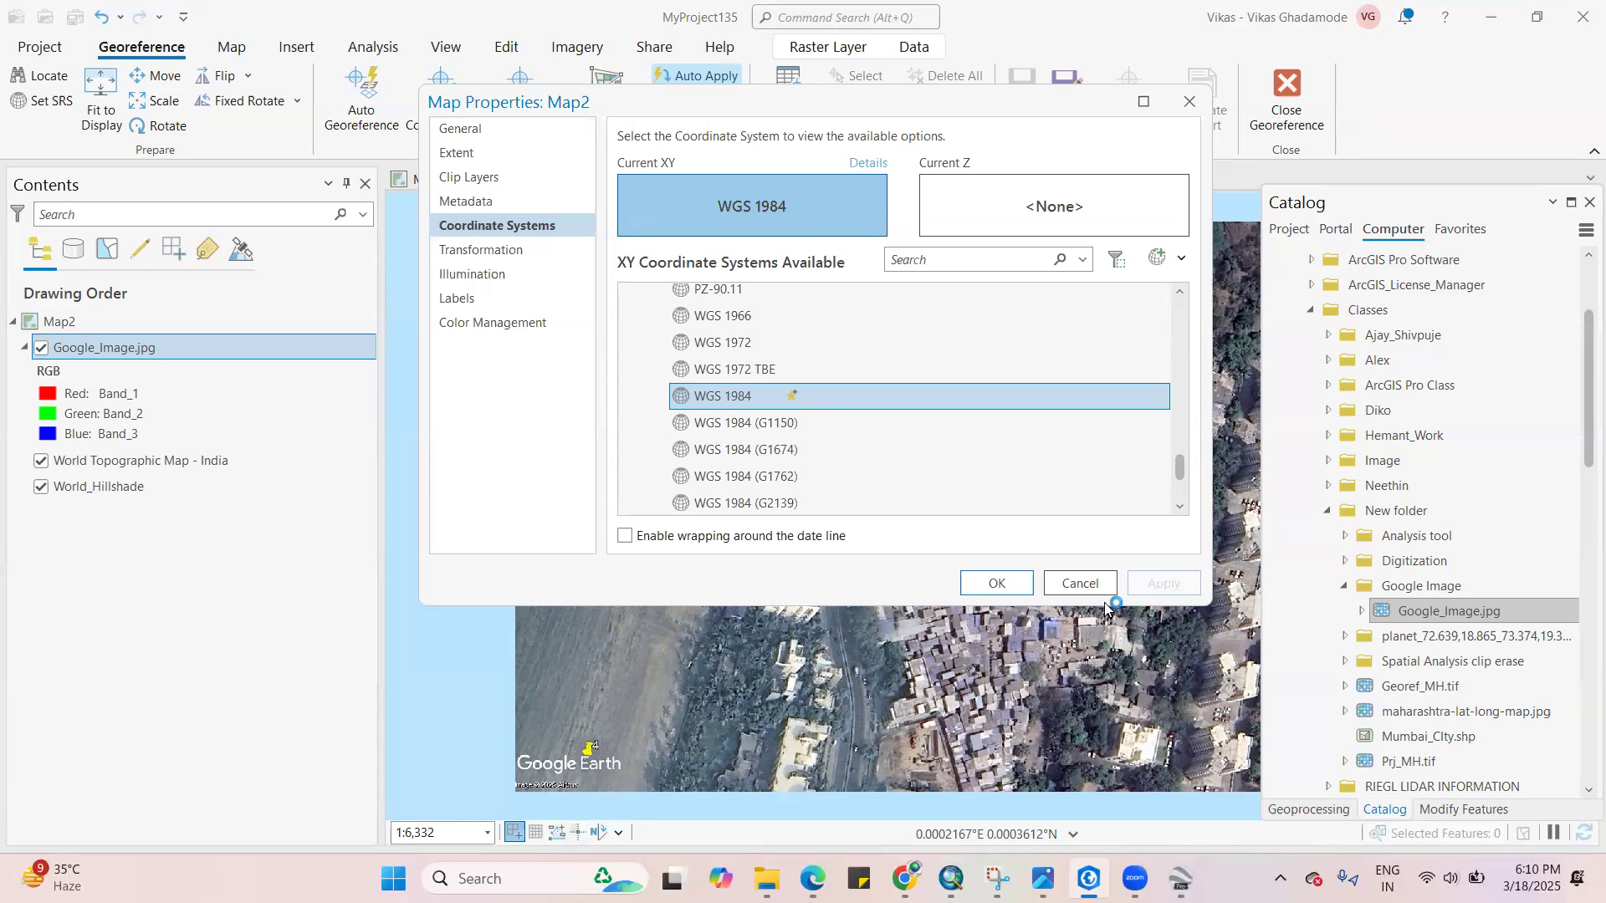
{"action": "left_click", "coordinate": [997, 583]}
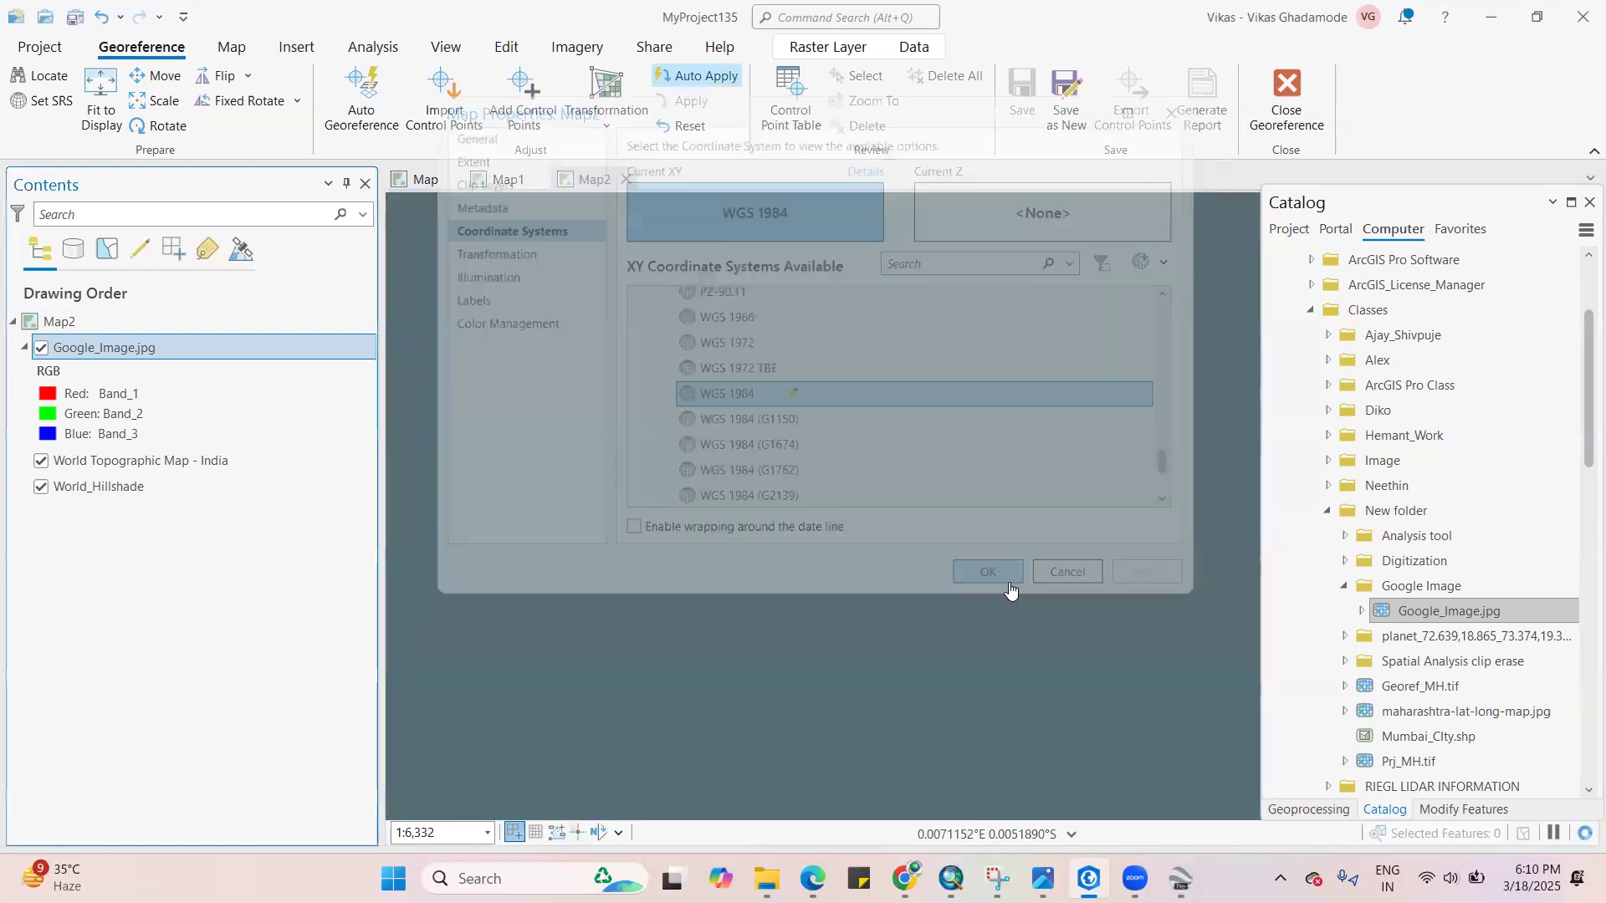
Bring the Google_Image.jpg layer back into view and inspect the pin of placemark 1 up close
{"action": "right_click", "coordinate": [144, 350]}
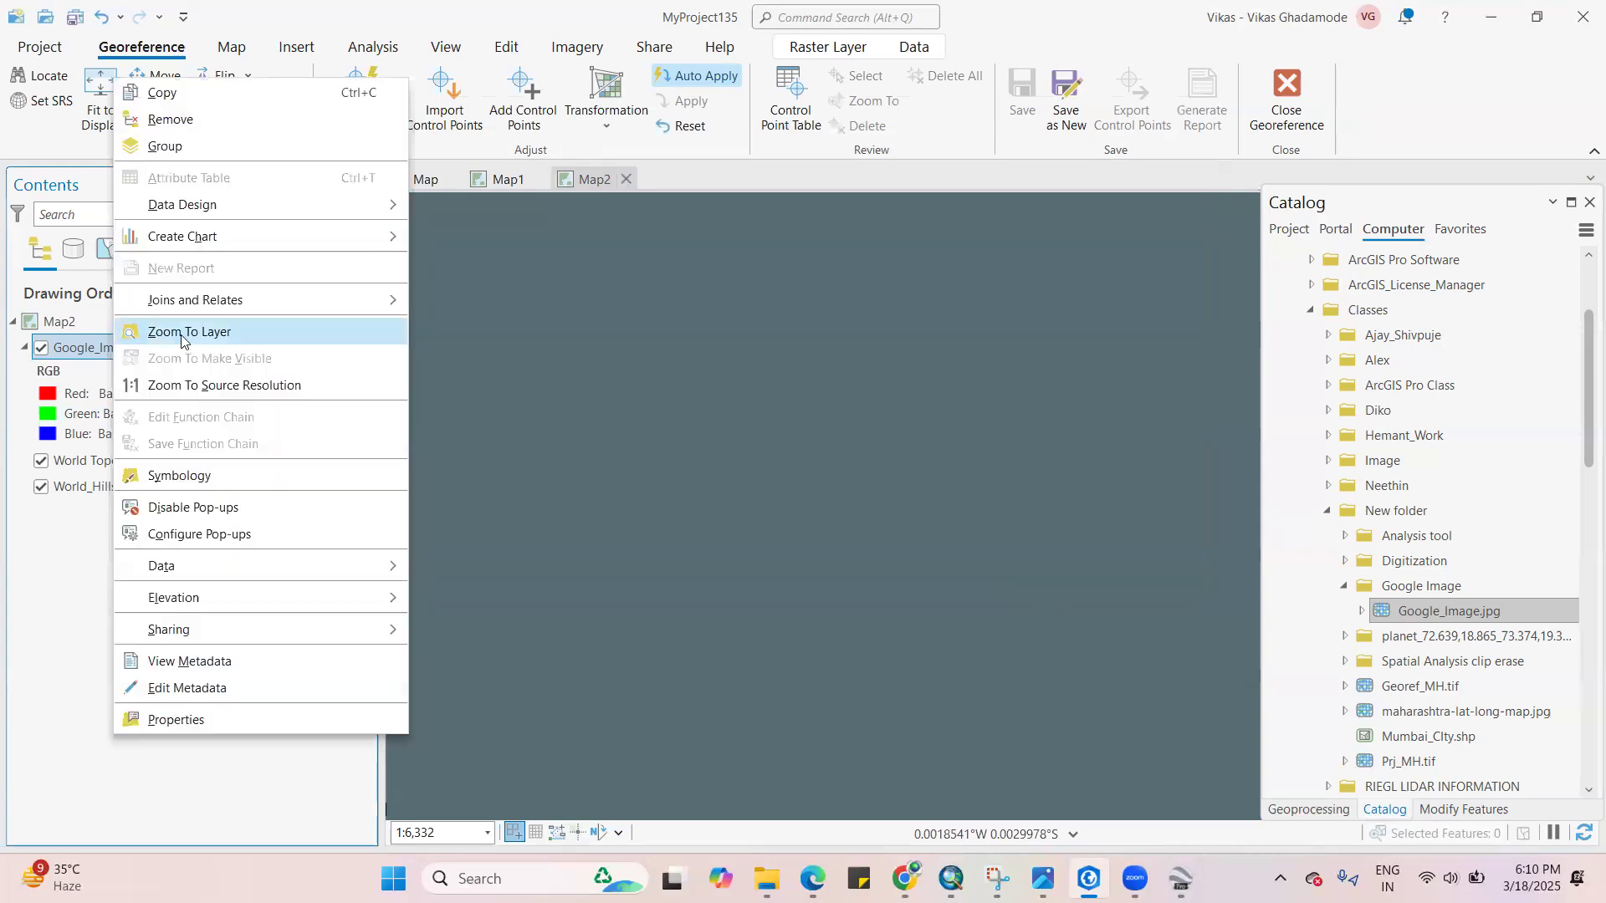
{"action": "left_click", "coordinate": [183, 339]}
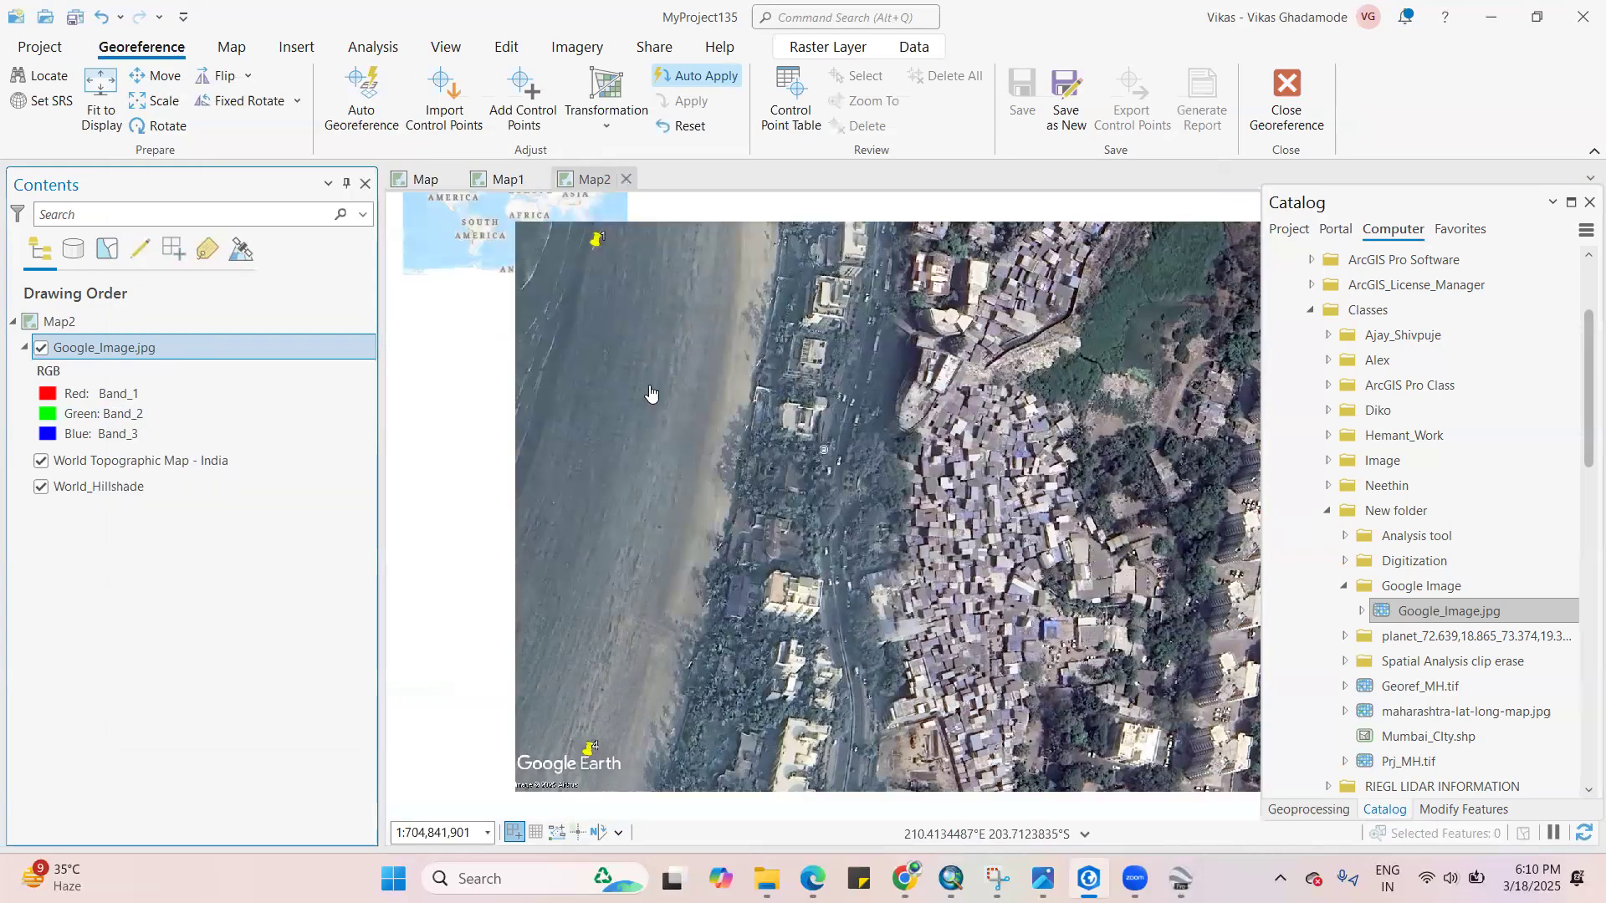
{"action": "scroll", "coordinate": [653, 393], "scroll_direction": "down", "scroll_amount": 2}
{"action": "scroll", "coordinate": [652, 326], "scroll_direction": "up", "scroll_amount": 4}
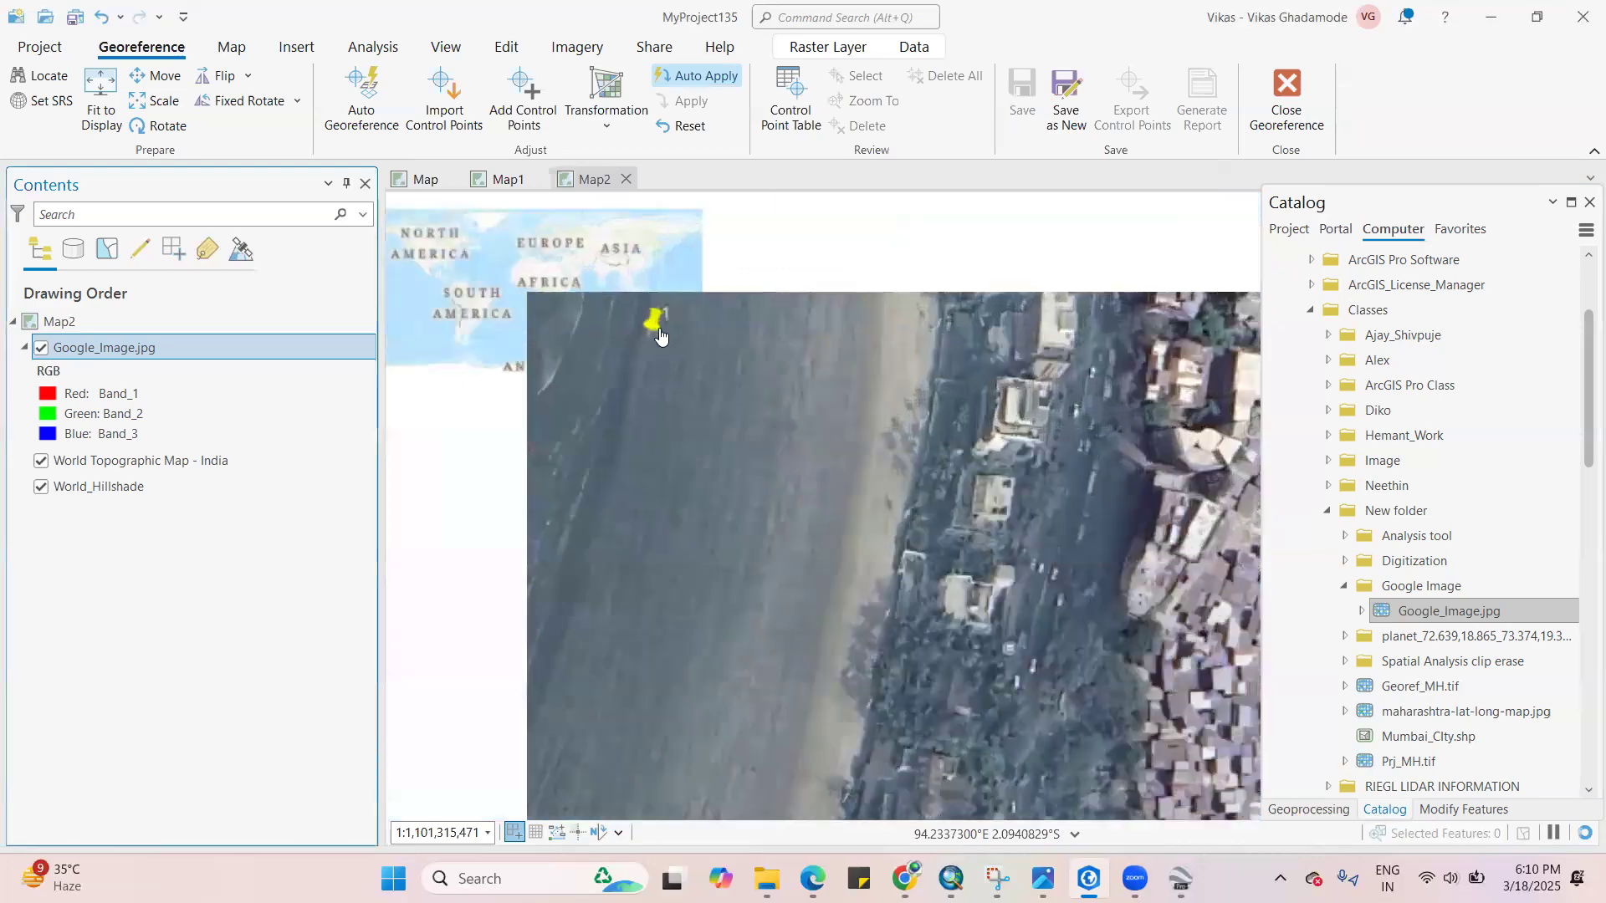
{"action": "scroll", "coordinate": [658, 330], "scroll_direction": "up", "scroll_amount": 4}
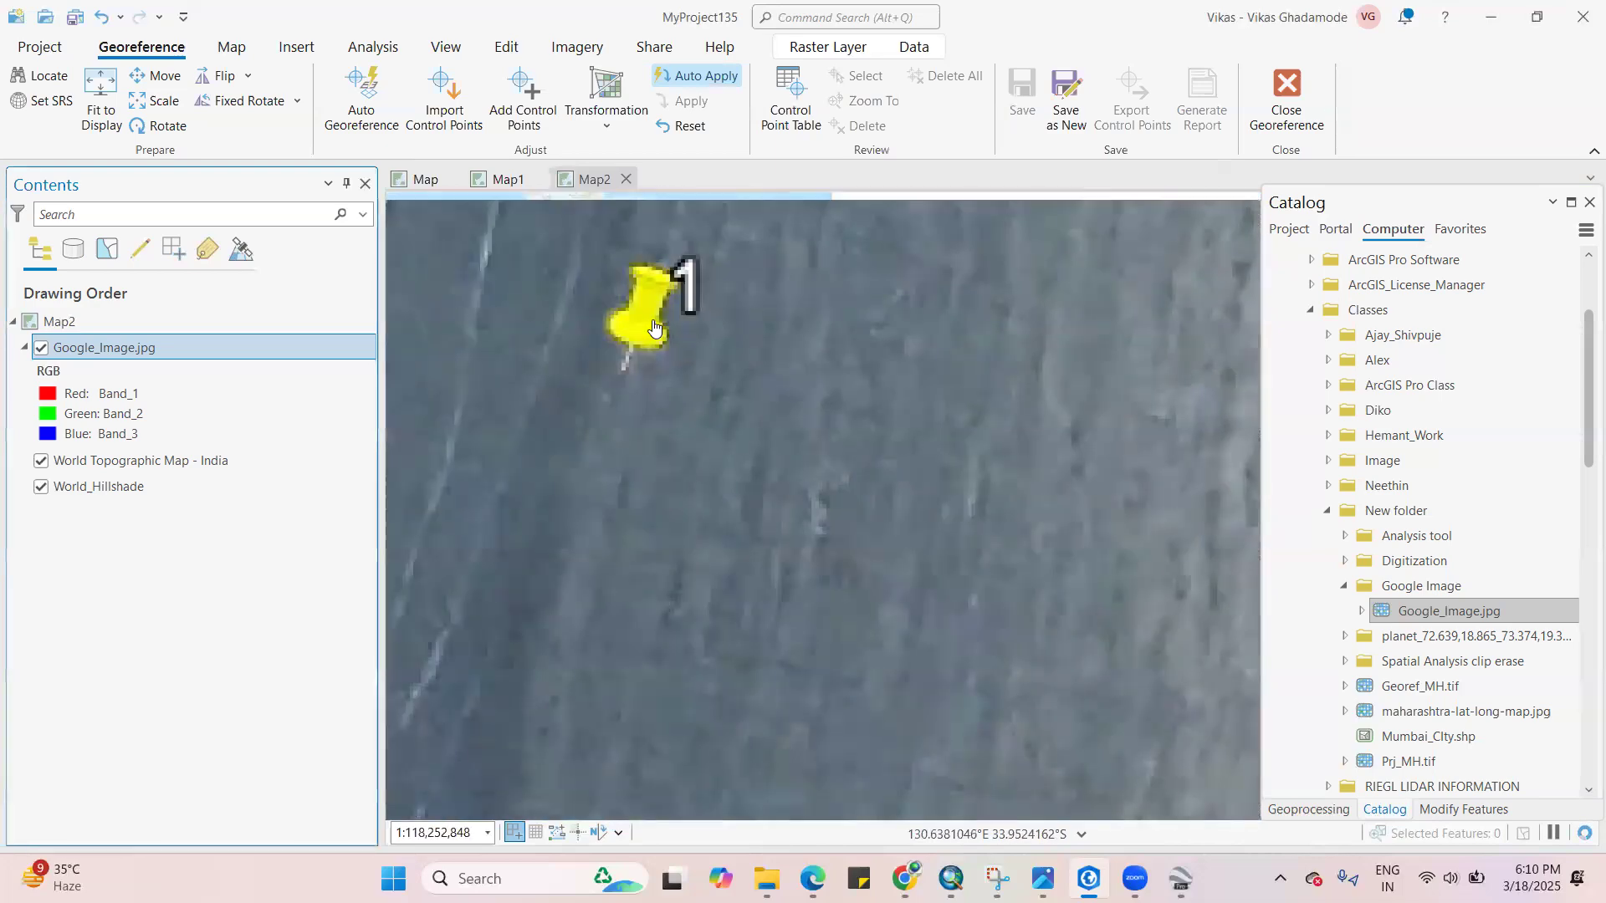
{"action": "scroll", "coordinate": [654, 328], "scroll_direction": "down", "scroll_amount": 3}
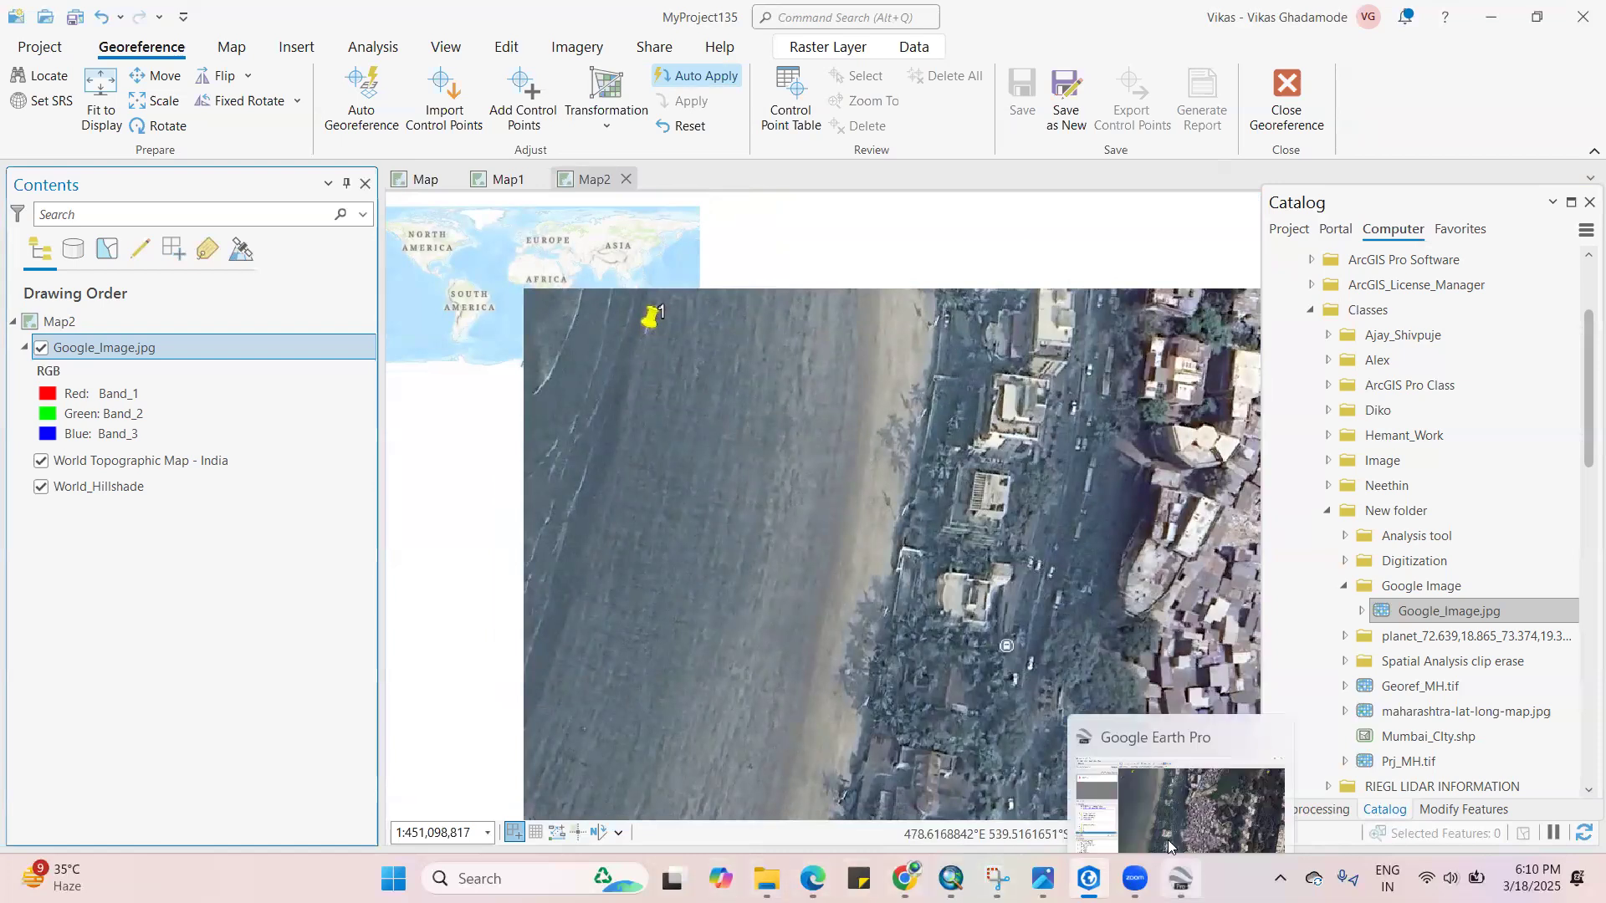
Switch to Google Earth Pro and copy the longitude of placemark 1 from its properties
{"action": "left_click", "coordinate": [1171, 794]}
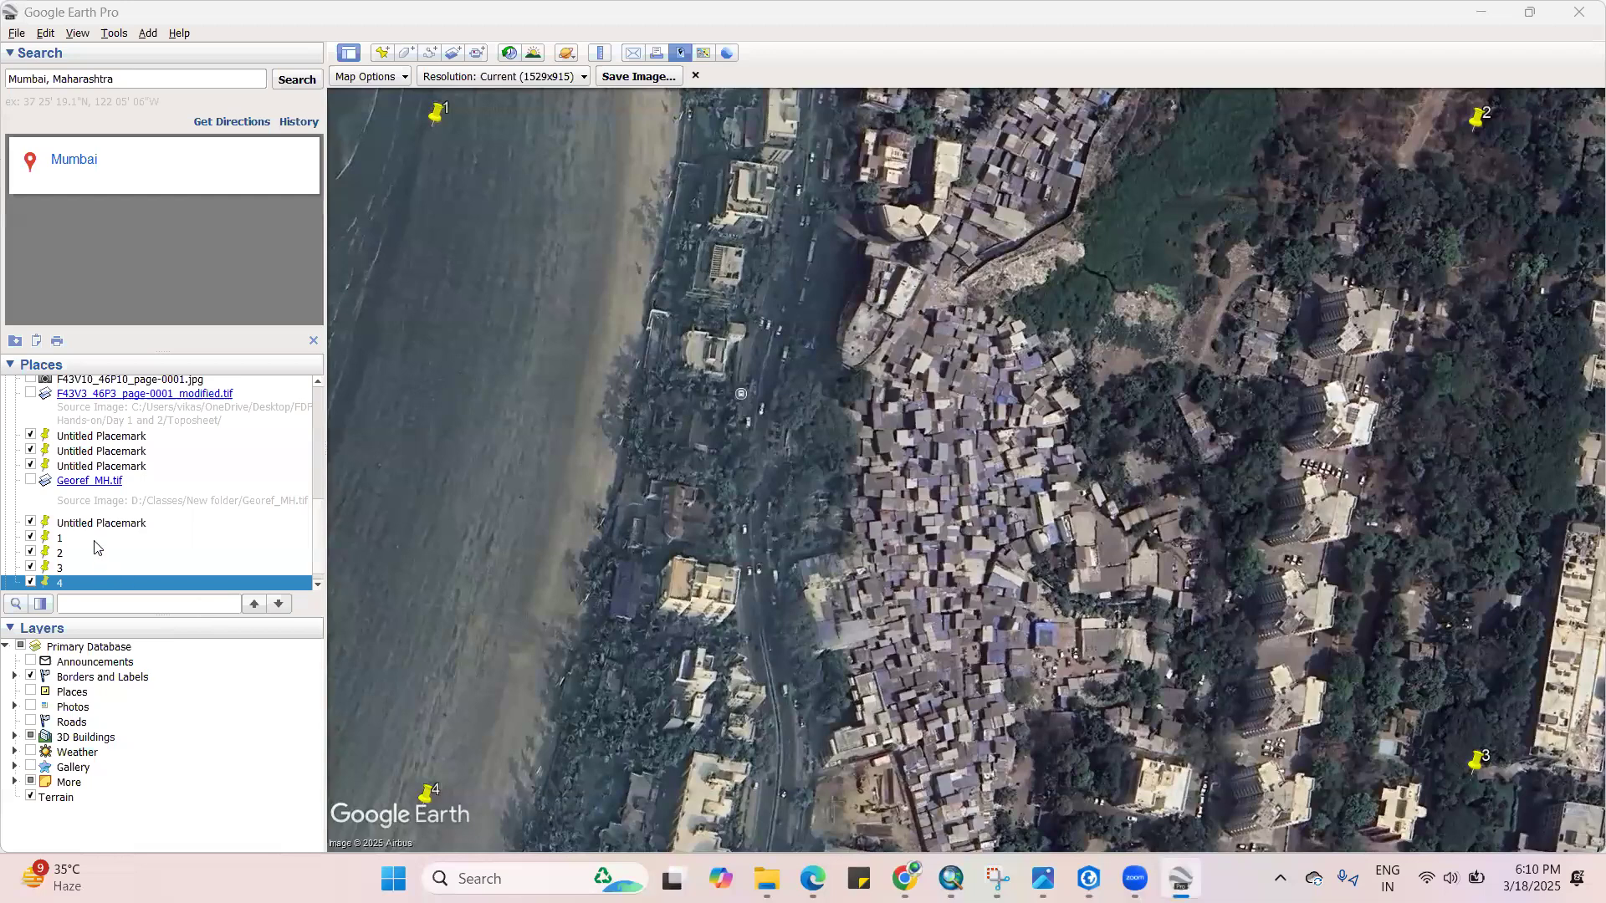
{"action": "left_click", "coordinate": [77, 540]}
{"action": "right_click", "coordinate": [77, 540]}
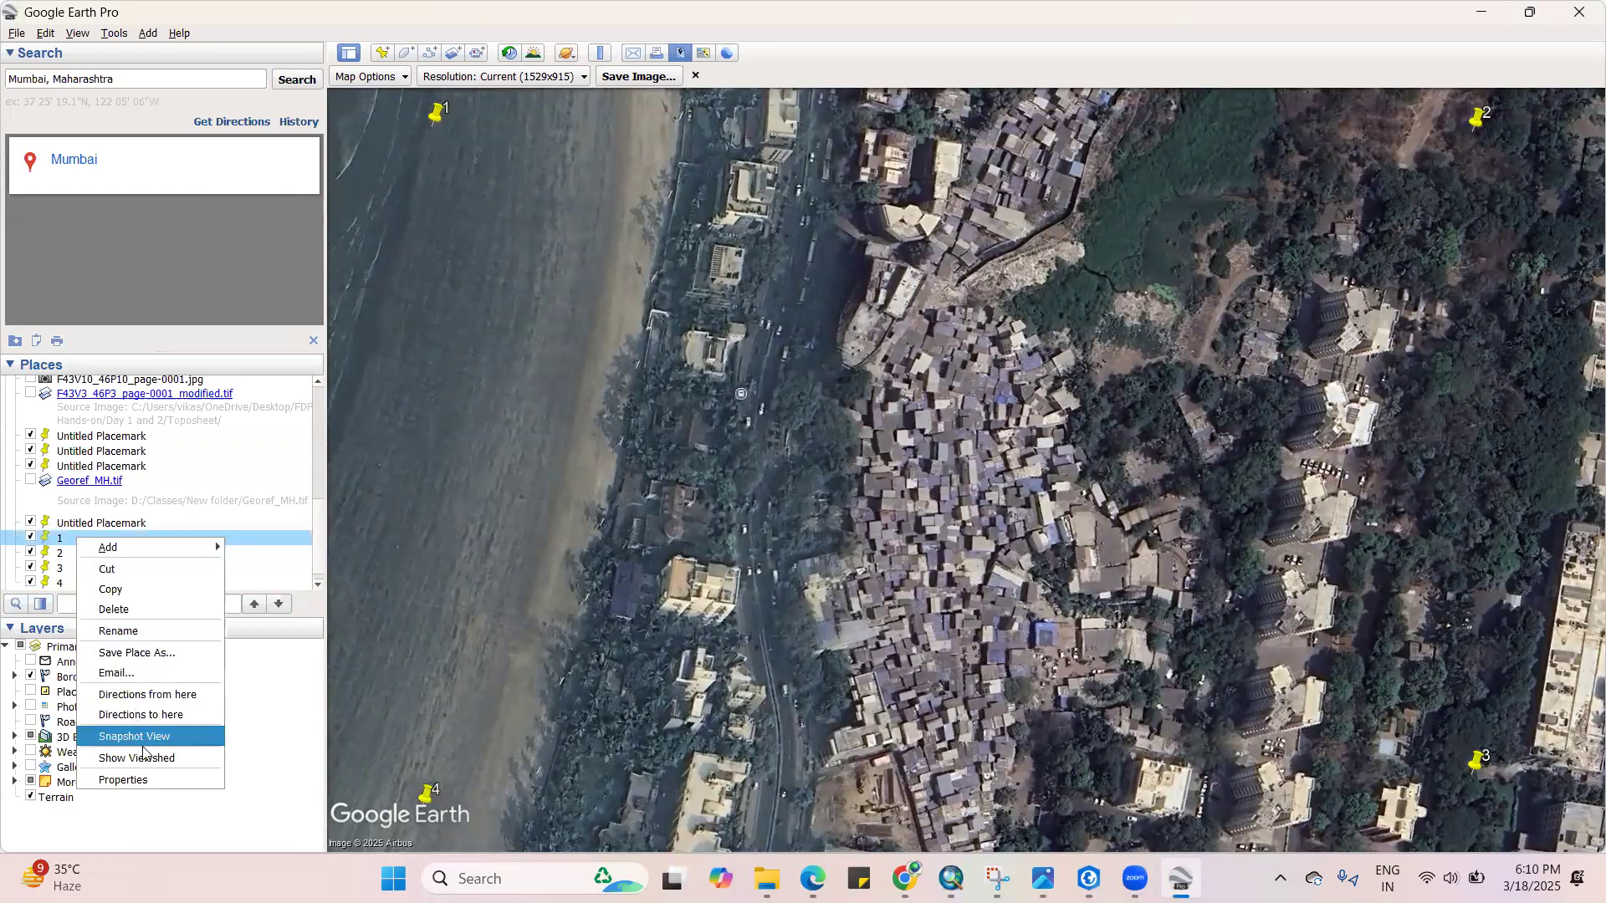
{"action": "left_click", "coordinate": [145, 782]}
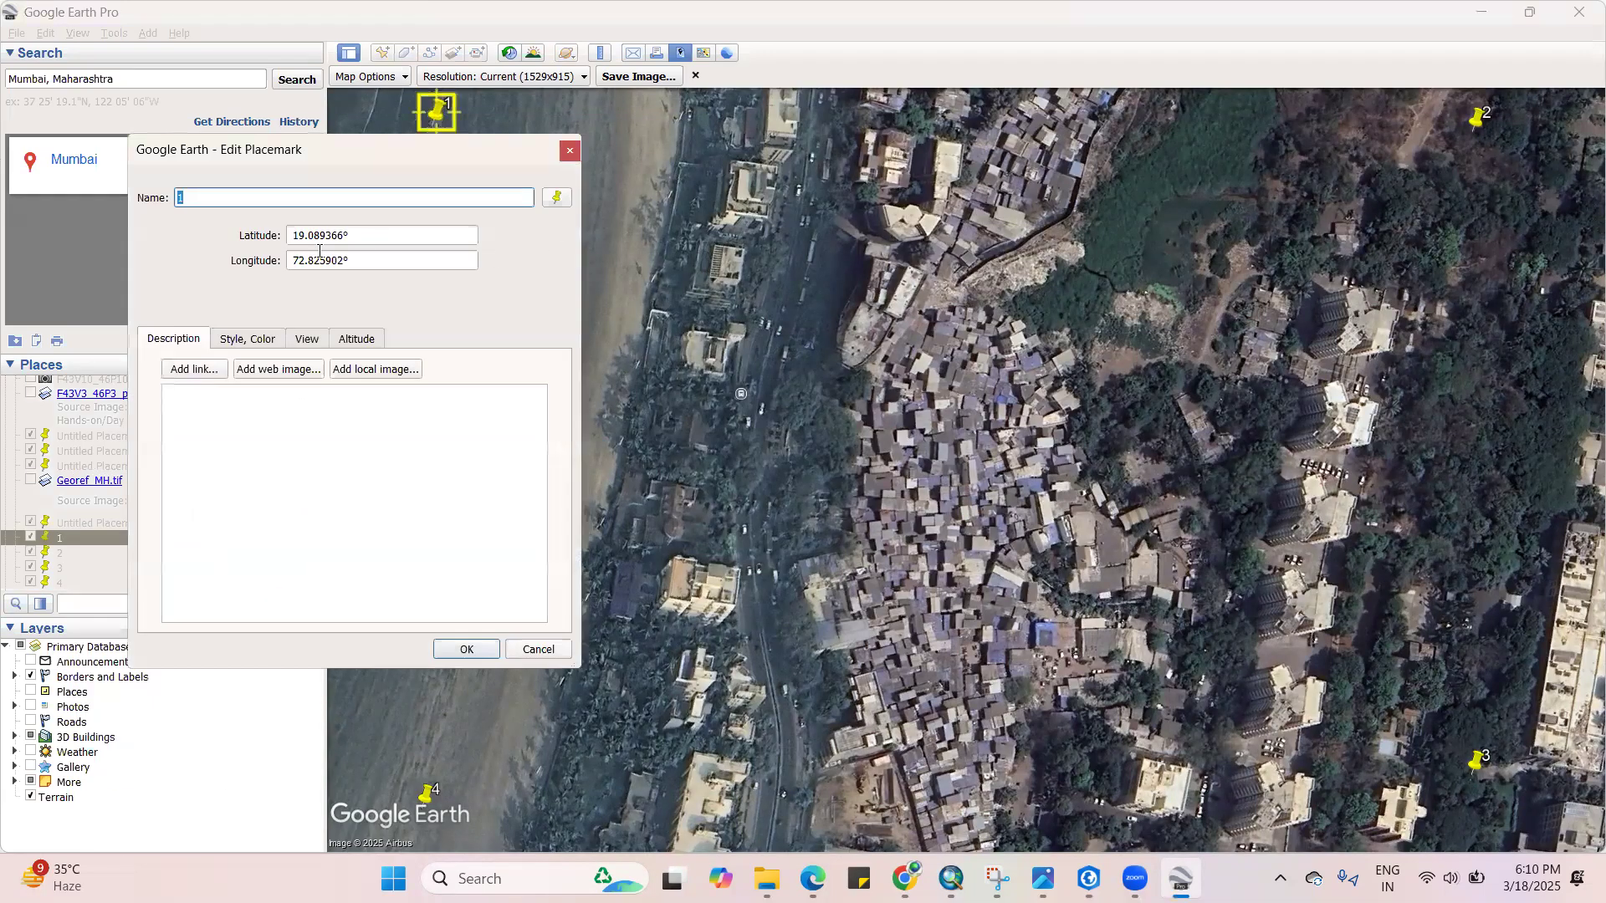
{"action": "left_click_drag", "start_coordinate": [345, 263], "coordinate": [248, 267]}
{"action": "key", "text": "ctrl+c"}
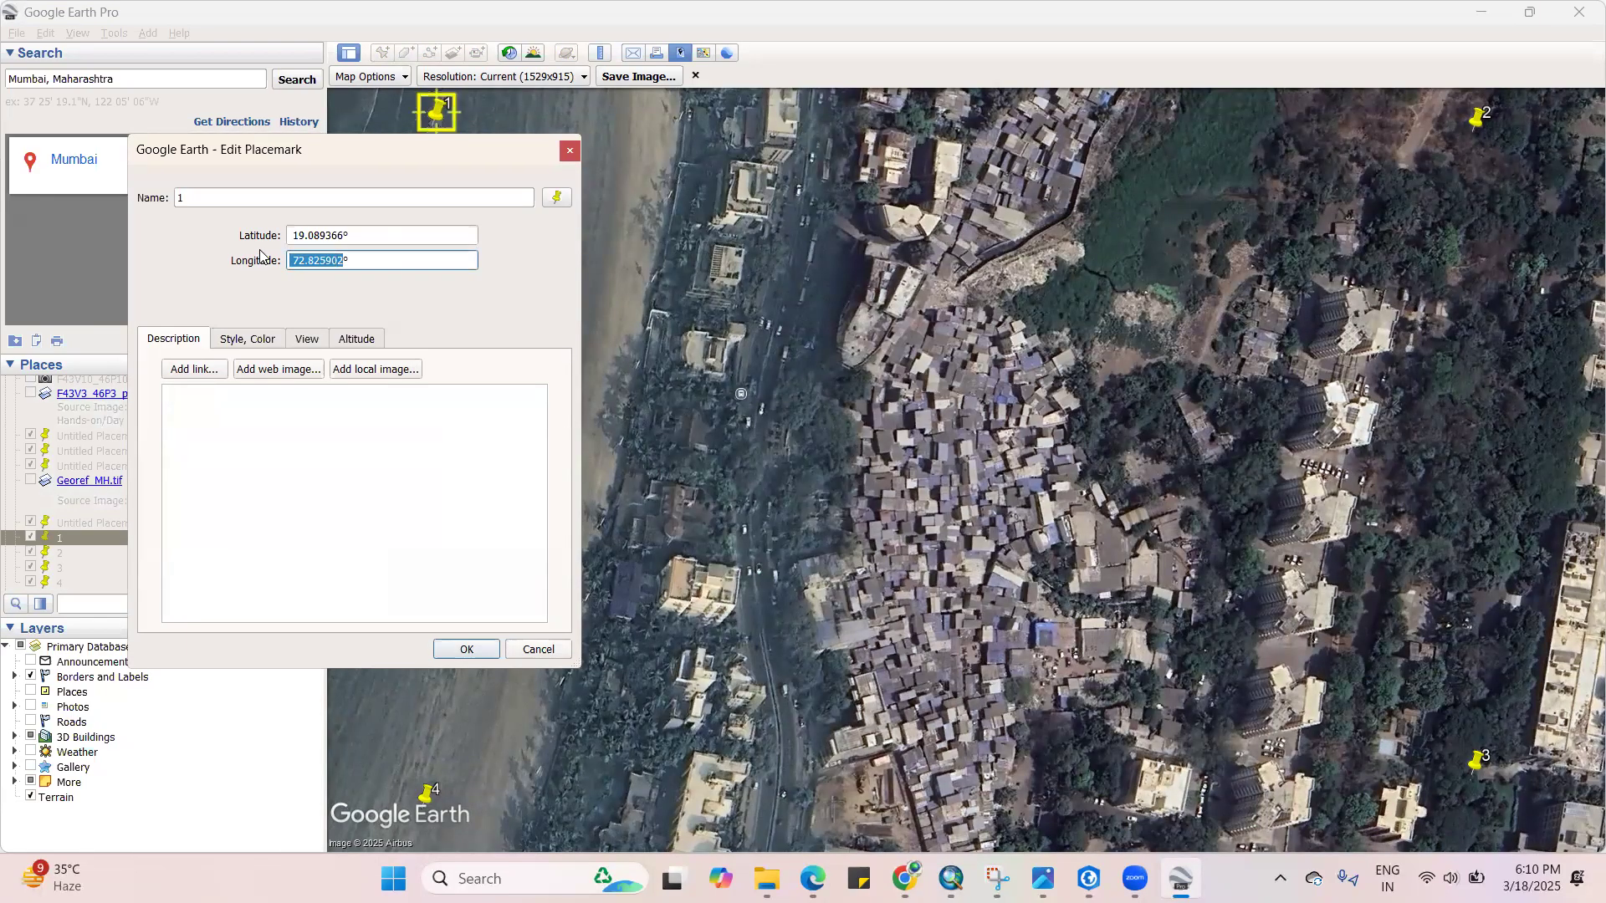
In ArcGIS Pro, add a control point at the tip of placemark 1's pin and set its target X to 72.825902
{"action": "key", "text": "alt+Tab"}
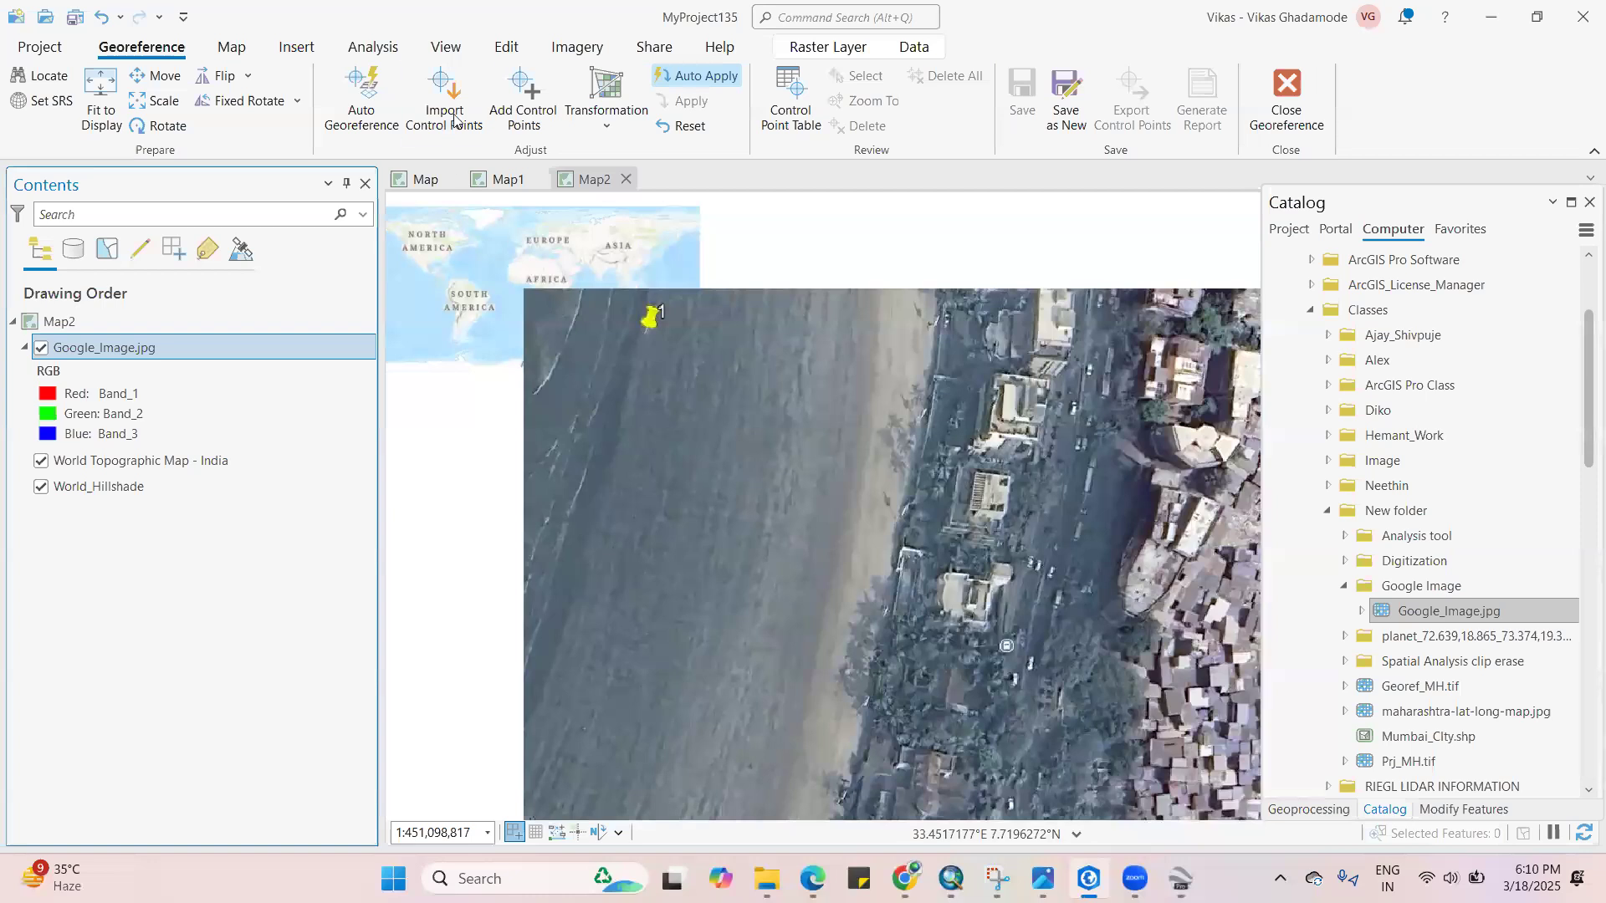
{"action": "left_click", "coordinate": [524, 120]}
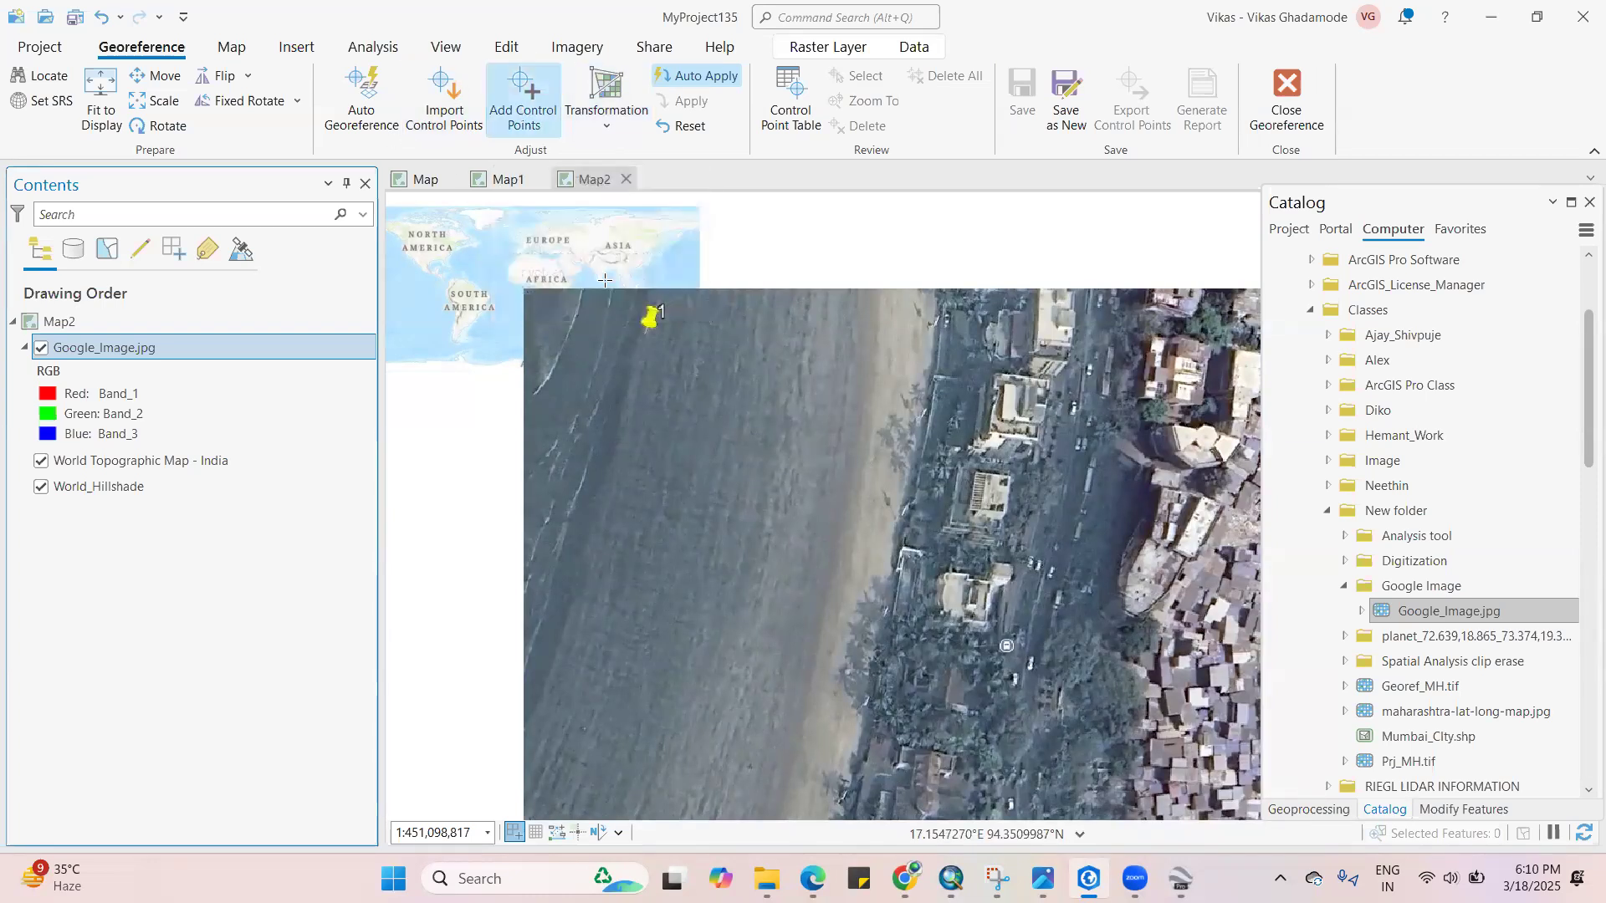
{"action": "left_click", "coordinate": [643, 327]}
{"action": "right_click", "coordinate": [643, 327]}
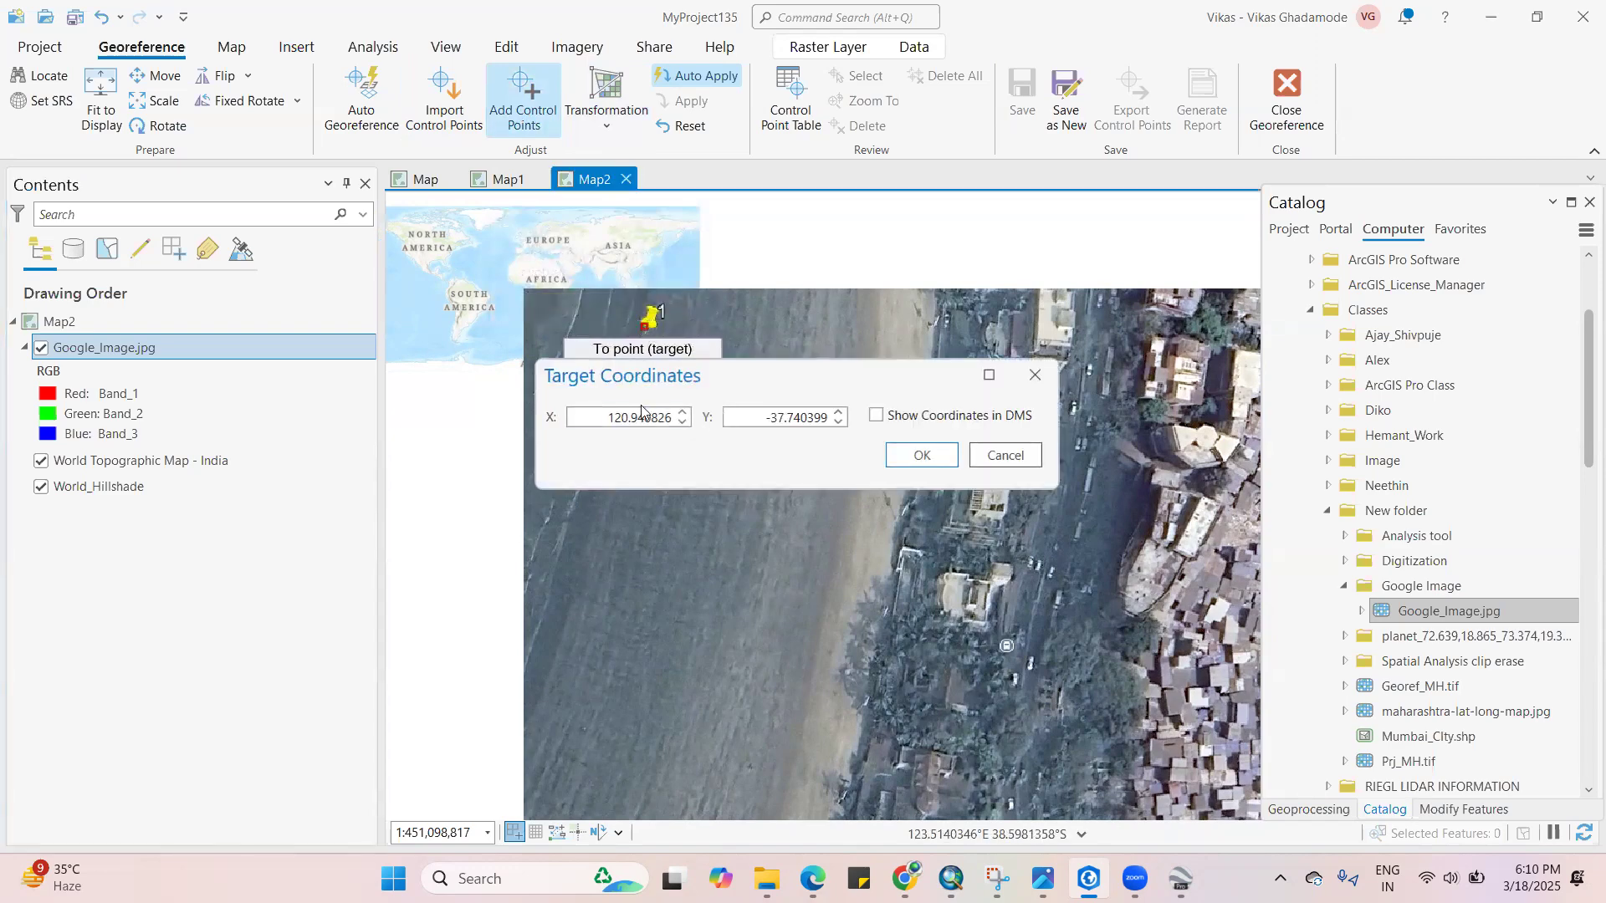
{"action": "left_click_drag", "start_coordinate": [619, 431], "coordinate": [678, 446]}
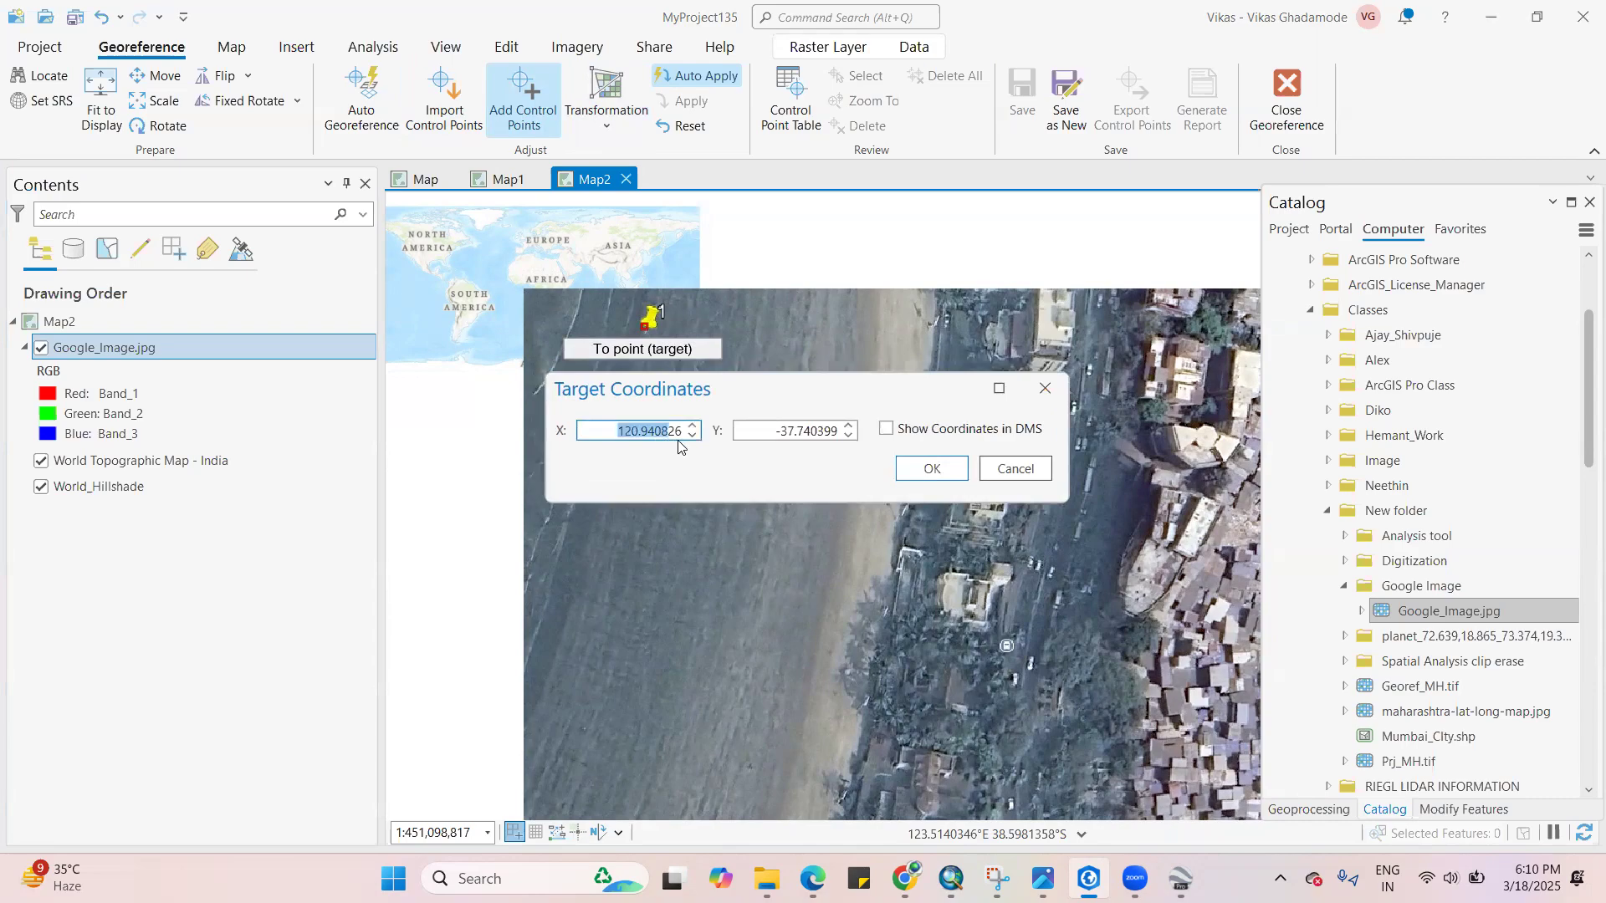
{"action": "key", "text": "ctrl+v"}
Take placemark 1's latitude from Google Earth Pro, set the control point's target Y to 19.089366 in ArcGIS Pro, and confirm the coordinates
{"action": "key", "text": "alt+Tab"}
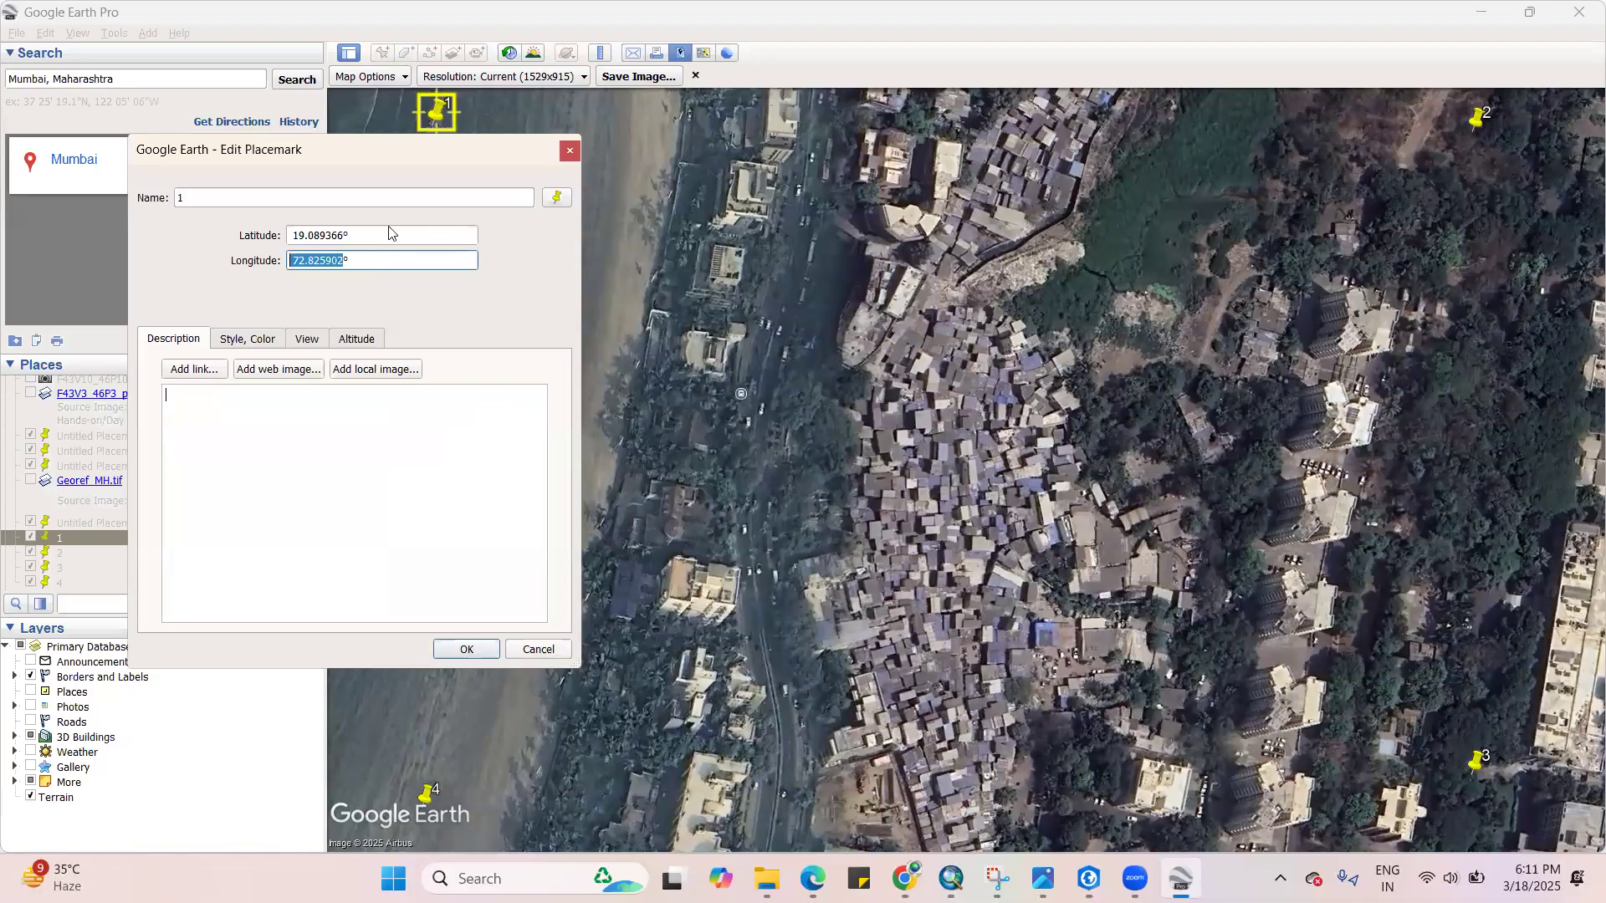
{"action": "double_click", "coordinate": [341, 235]}
{"action": "key", "text": "alt+Tab"}
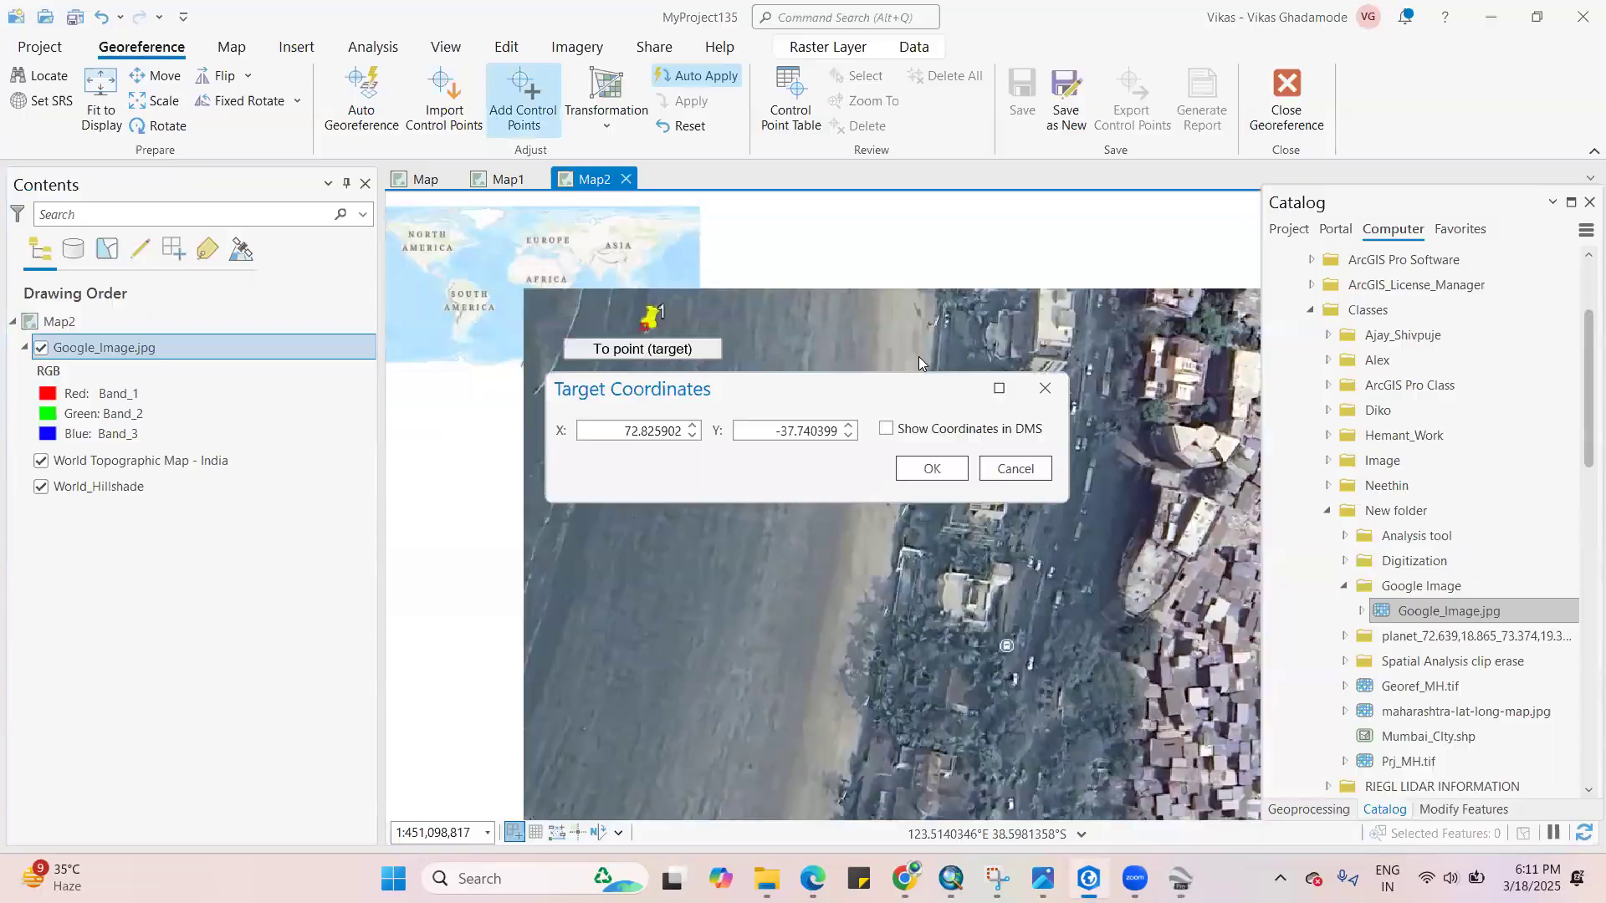
{"action": "key", "text": "ctrl+a"}
{"action": "type", "text": "19.089366"}
{"action": "left_click", "coordinate": [925, 470]}
Locate the pin of placemark 2 on the Google_Image.jpg layer
{"action": "scroll", "coordinate": [495, 381], "scroll_direction": "down", "scroll_amount": 1}
{"action": "scroll", "coordinate": [1007, 349], "scroll_direction": "down", "scroll_amount": 2}
{"action": "scroll", "coordinate": [1053, 328], "scroll_direction": "up", "scroll_amount": 2}
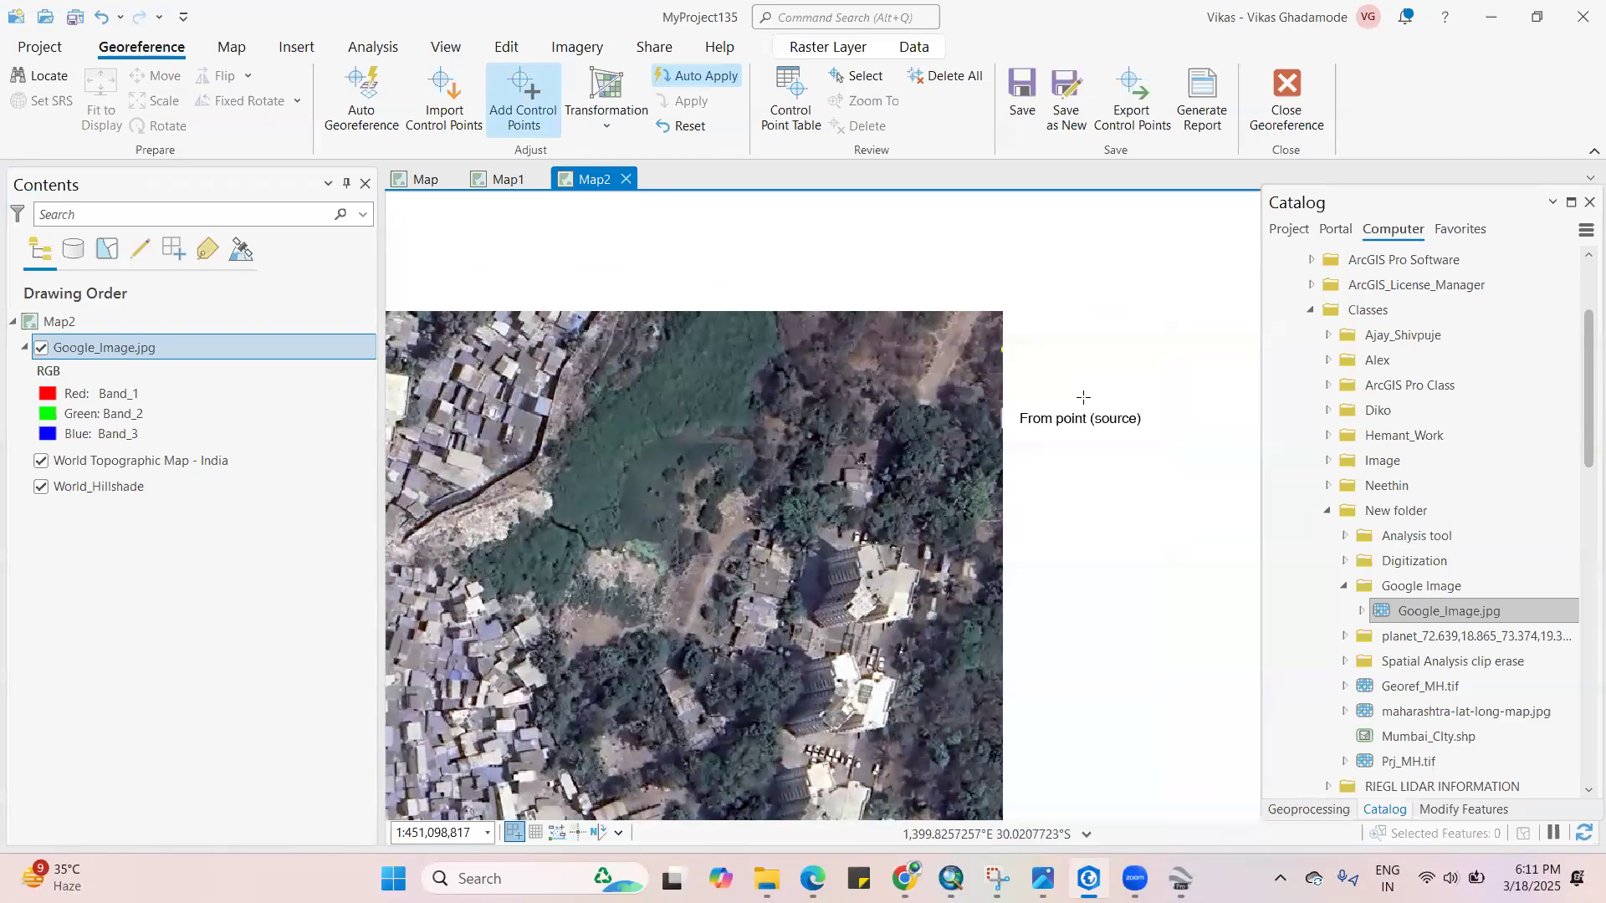
{"action": "scroll", "coordinate": [1083, 398], "scroll_direction": "down", "scroll_amount": 2}
{"action": "scroll", "coordinate": [1076, 401], "scroll_direction": "up", "scroll_amount": 1}
{"action": "scroll", "coordinate": [1056, 379], "scroll_direction": "up", "scroll_amount": 1}
{"action": "left_click", "coordinate": [1056, 379]}
{"action": "left_click", "coordinate": [1057, 379]}
{"action": "scroll", "coordinate": [1056, 379], "scroll_direction": "down", "scroll_amount": 1}
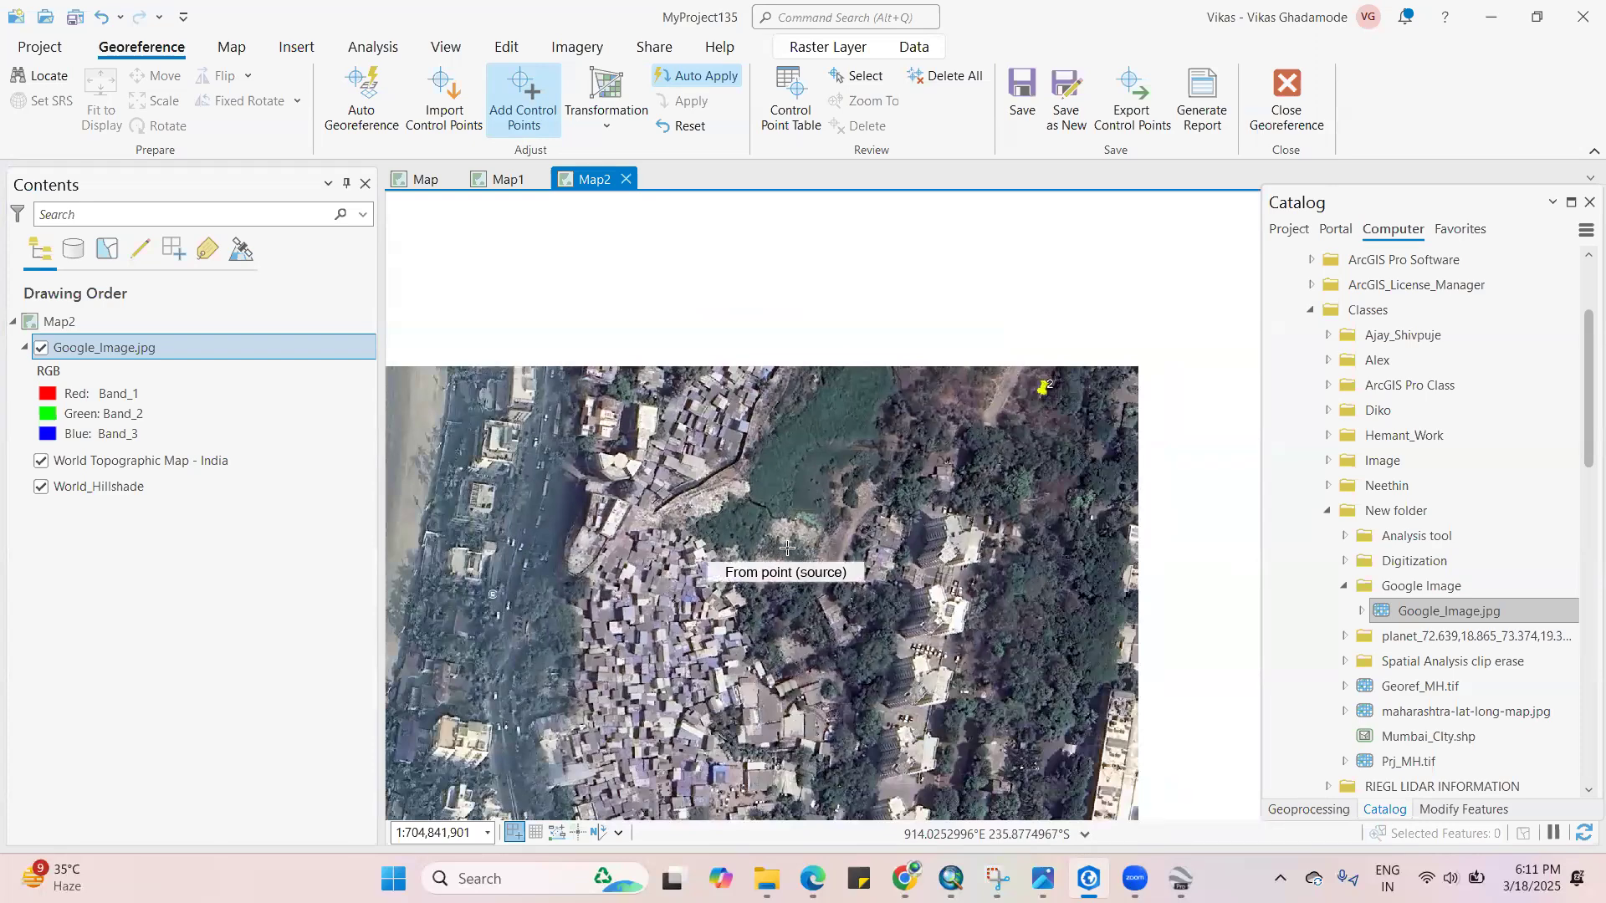
In Google Earth Pro, close placemark 1's properties and copy the longitude of placemark 2
{"action": "key", "text": "alt+Tab"}
{"action": "left_click", "coordinate": [543, 651]}
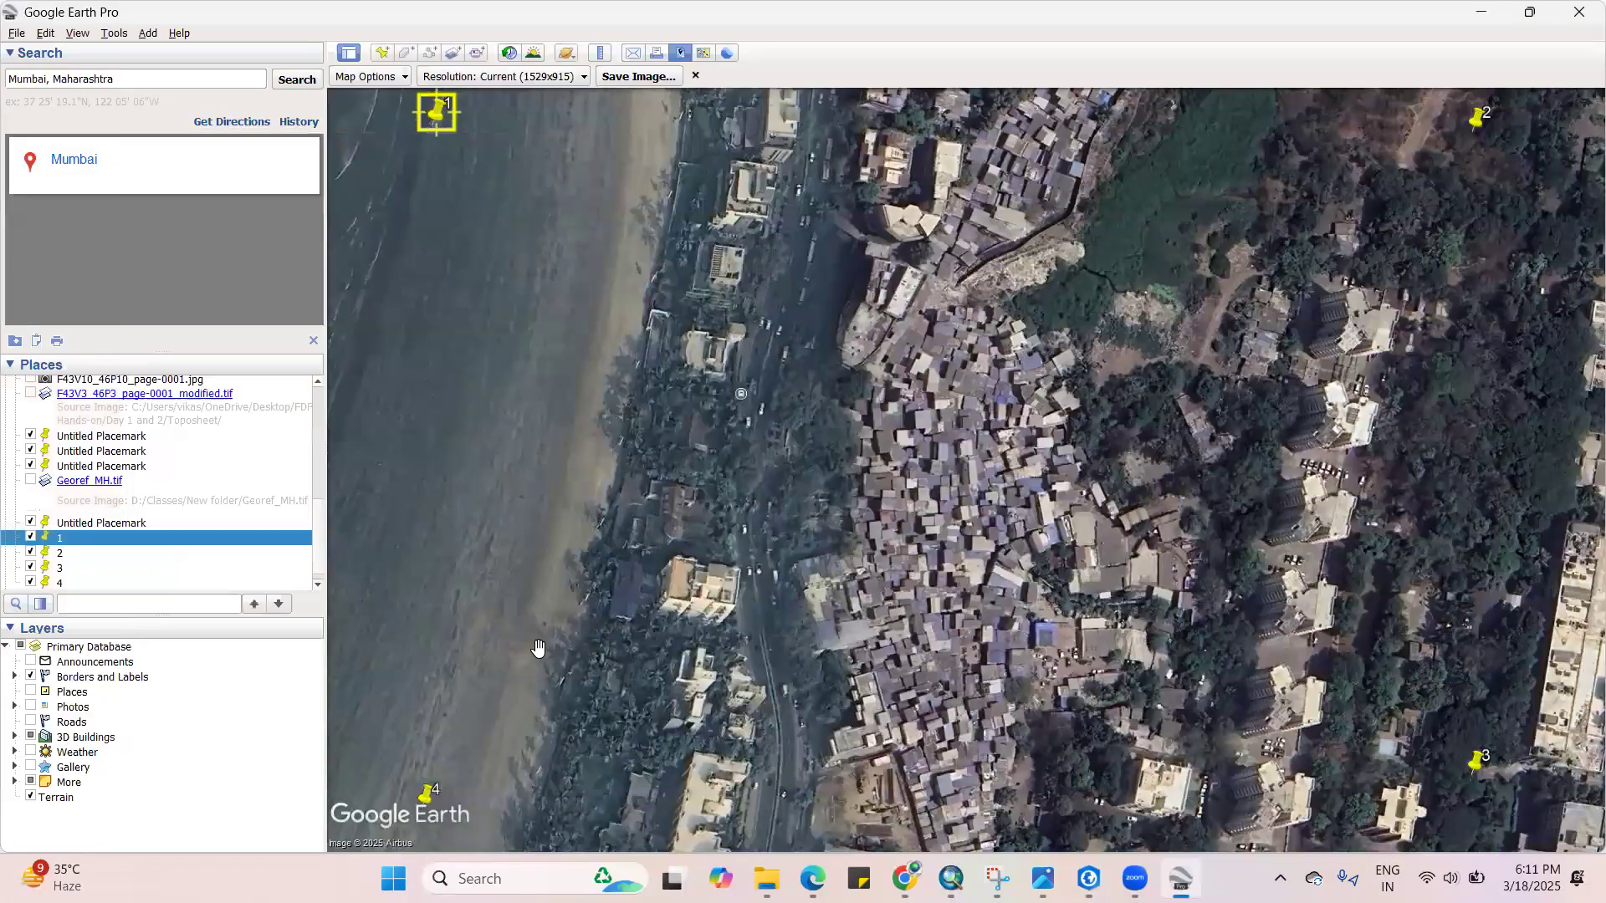
{"action": "right_click", "coordinate": [70, 557]}
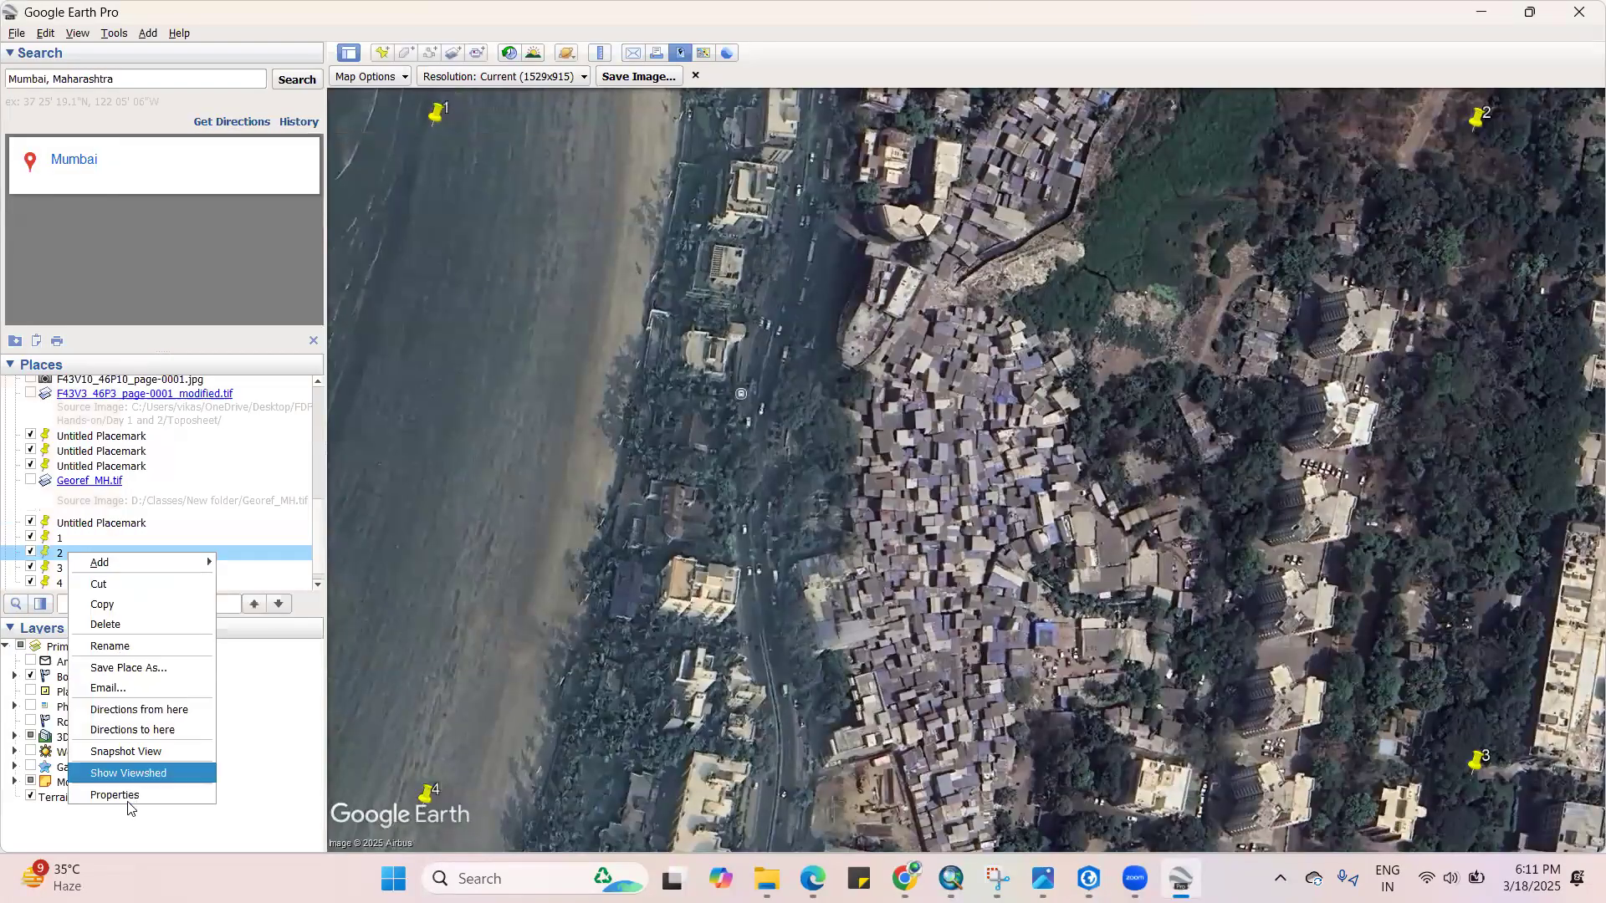
{"action": "left_click", "coordinate": [127, 794]}
{"action": "left_click_drag", "start_coordinate": [345, 261], "coordinate": [182, 261]}
{"action": "key", "text": "ctrl+c"}
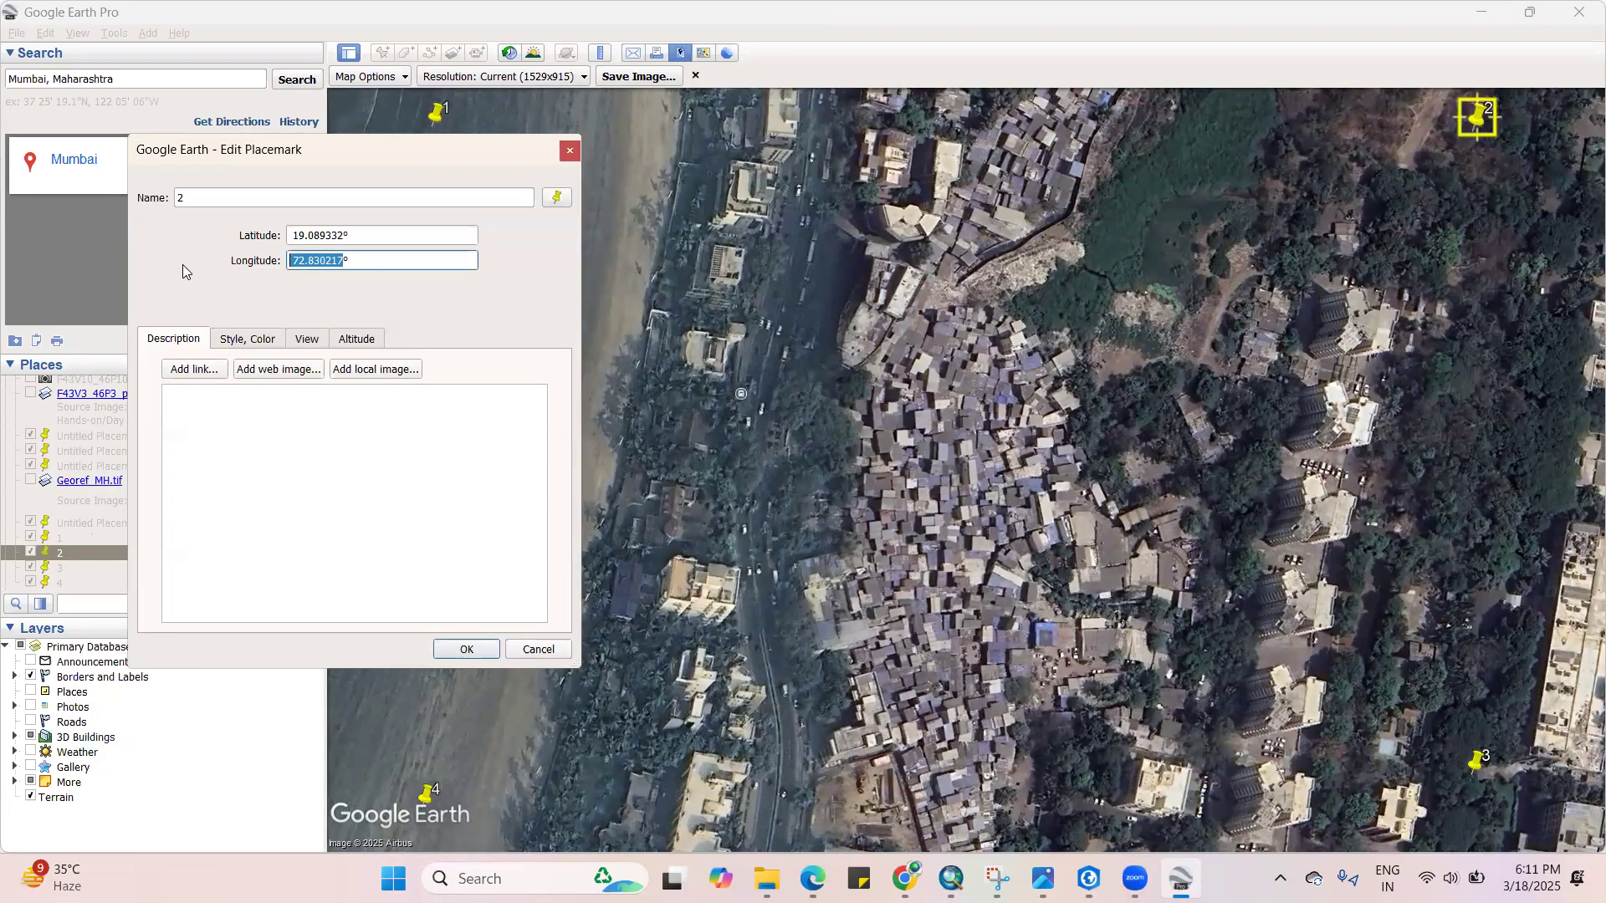
In ArcGIS Pro, add a control point at placemark 2's pin with a target X of 72.830217
{"action": "key", "text": "alt+Tab"}
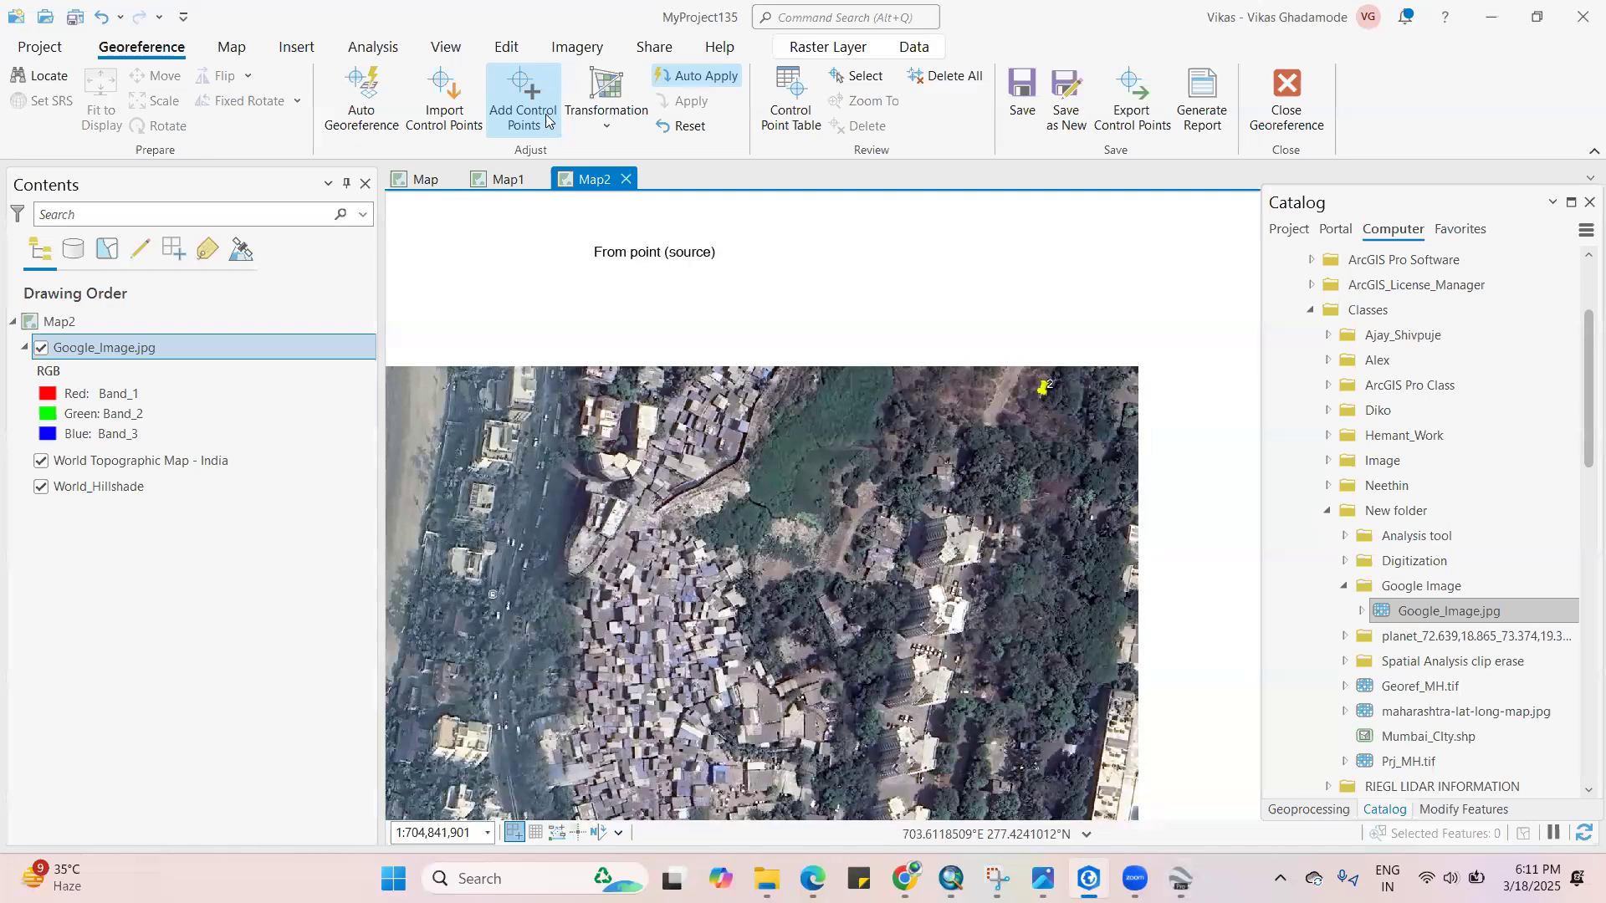
{"action": "right_click", "coordinate": [1039, 392]}
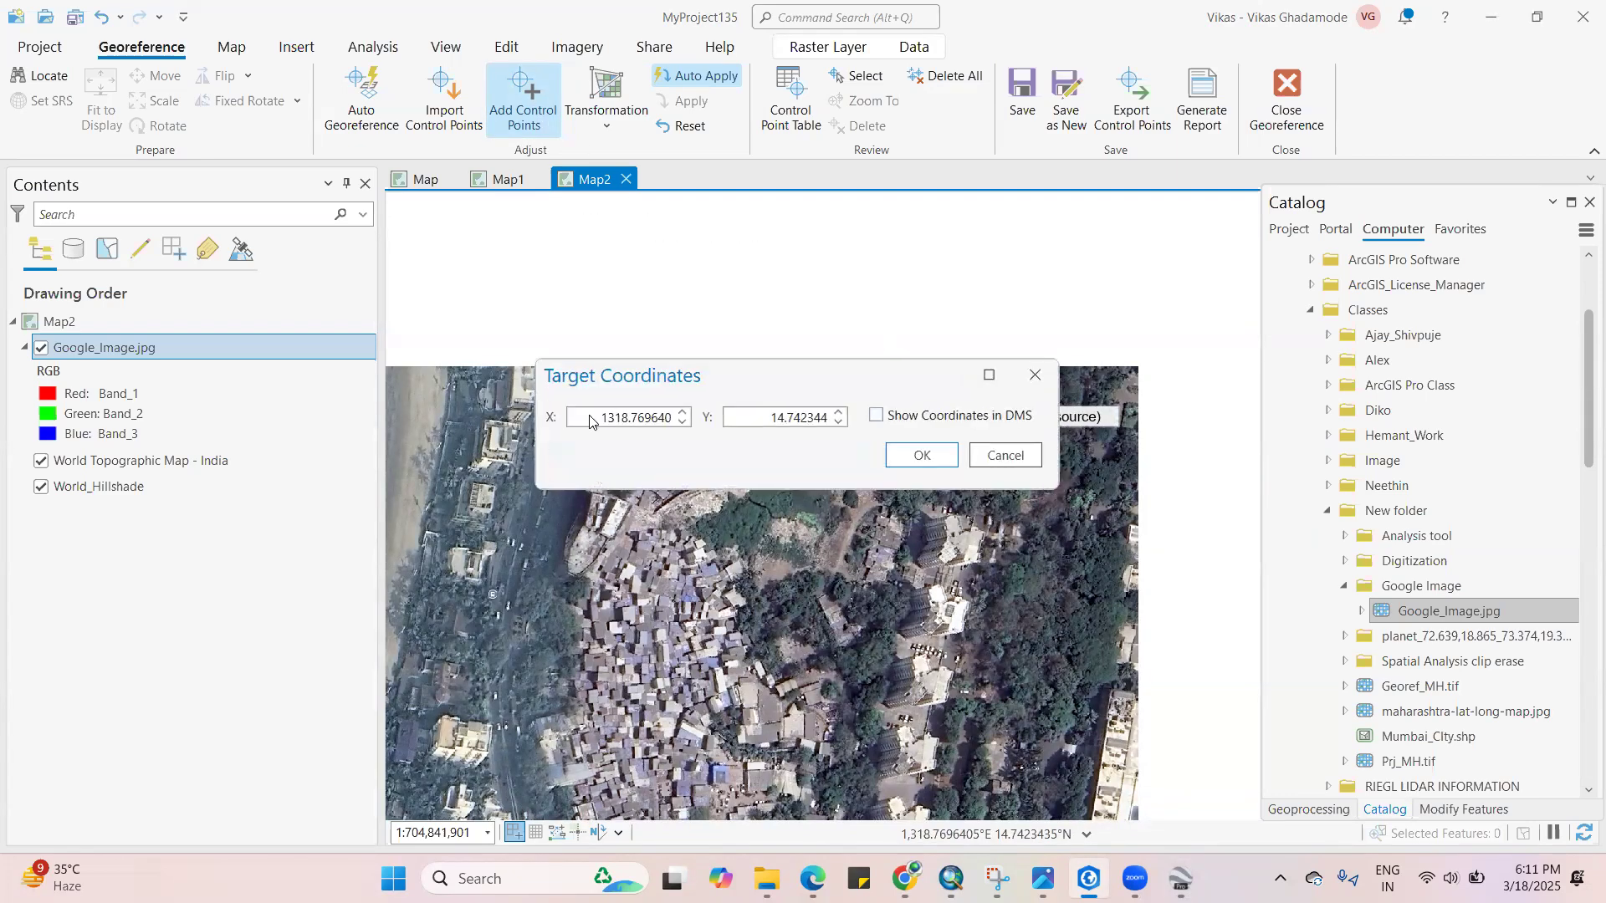
{"action": "left_click_drag", "start_coordinate": [596, 418], "coordinate": [707, 425]}
{"action": "key", "text": "ctrl+v"}
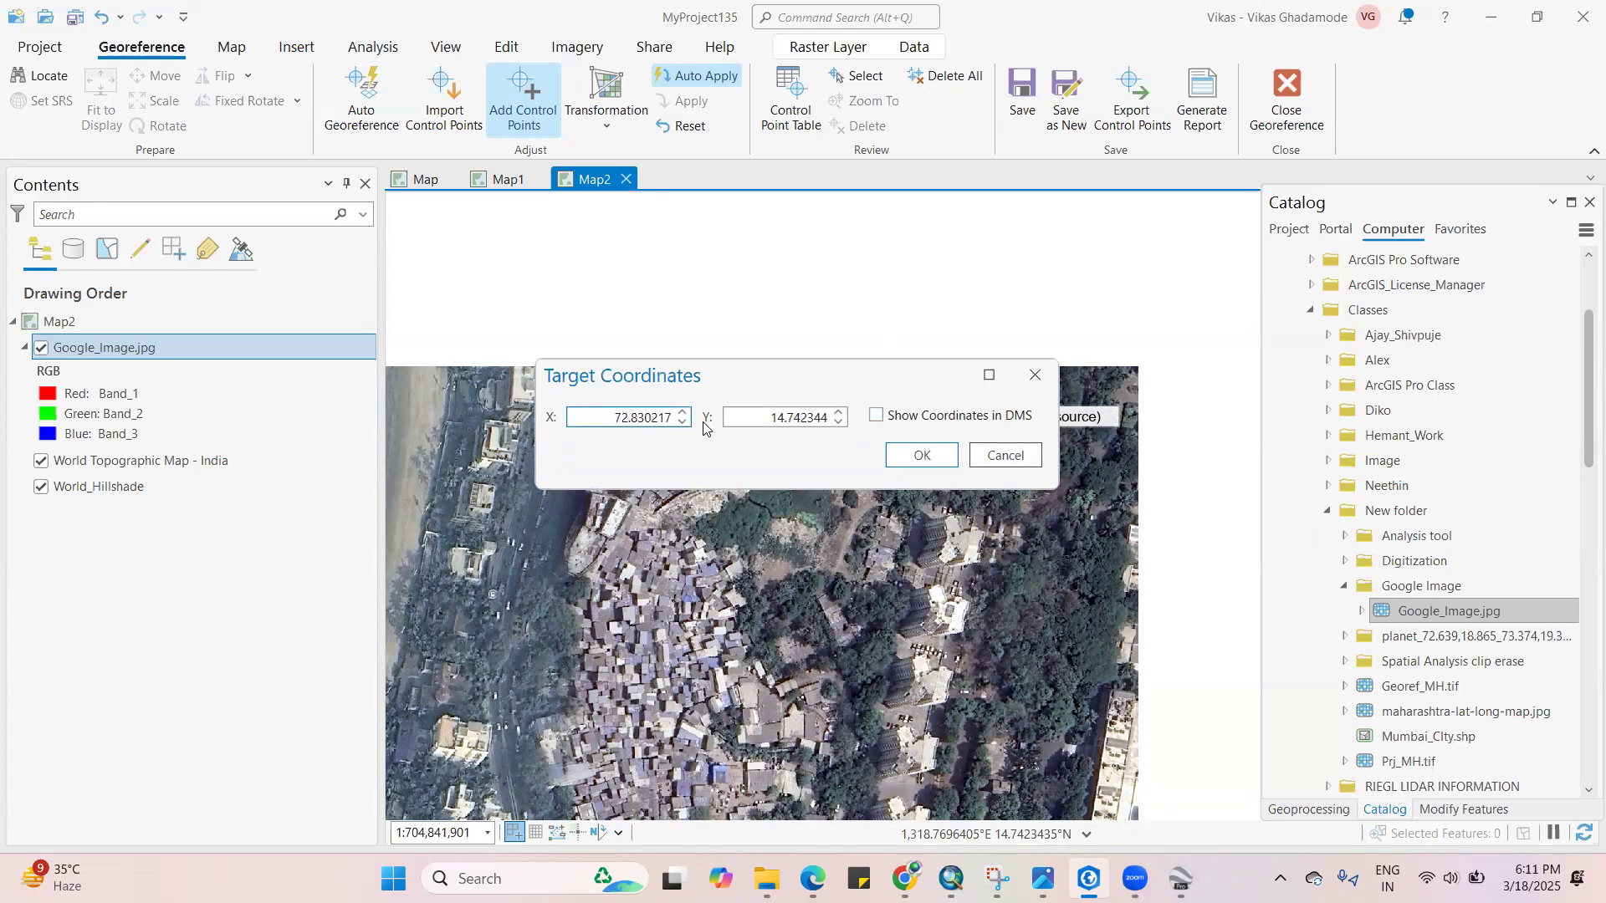
Copy placemark 2's latitude from Google Earth Pro, set the control point's target Y to 19.089332 in ArcGIS Pro, and confirm the coordinates
{"action": "key", "text": "alt+Tab"}
{"action": "key", "text": "shift+Tab"}
{"action": "key", "text": "ctrl+c"}
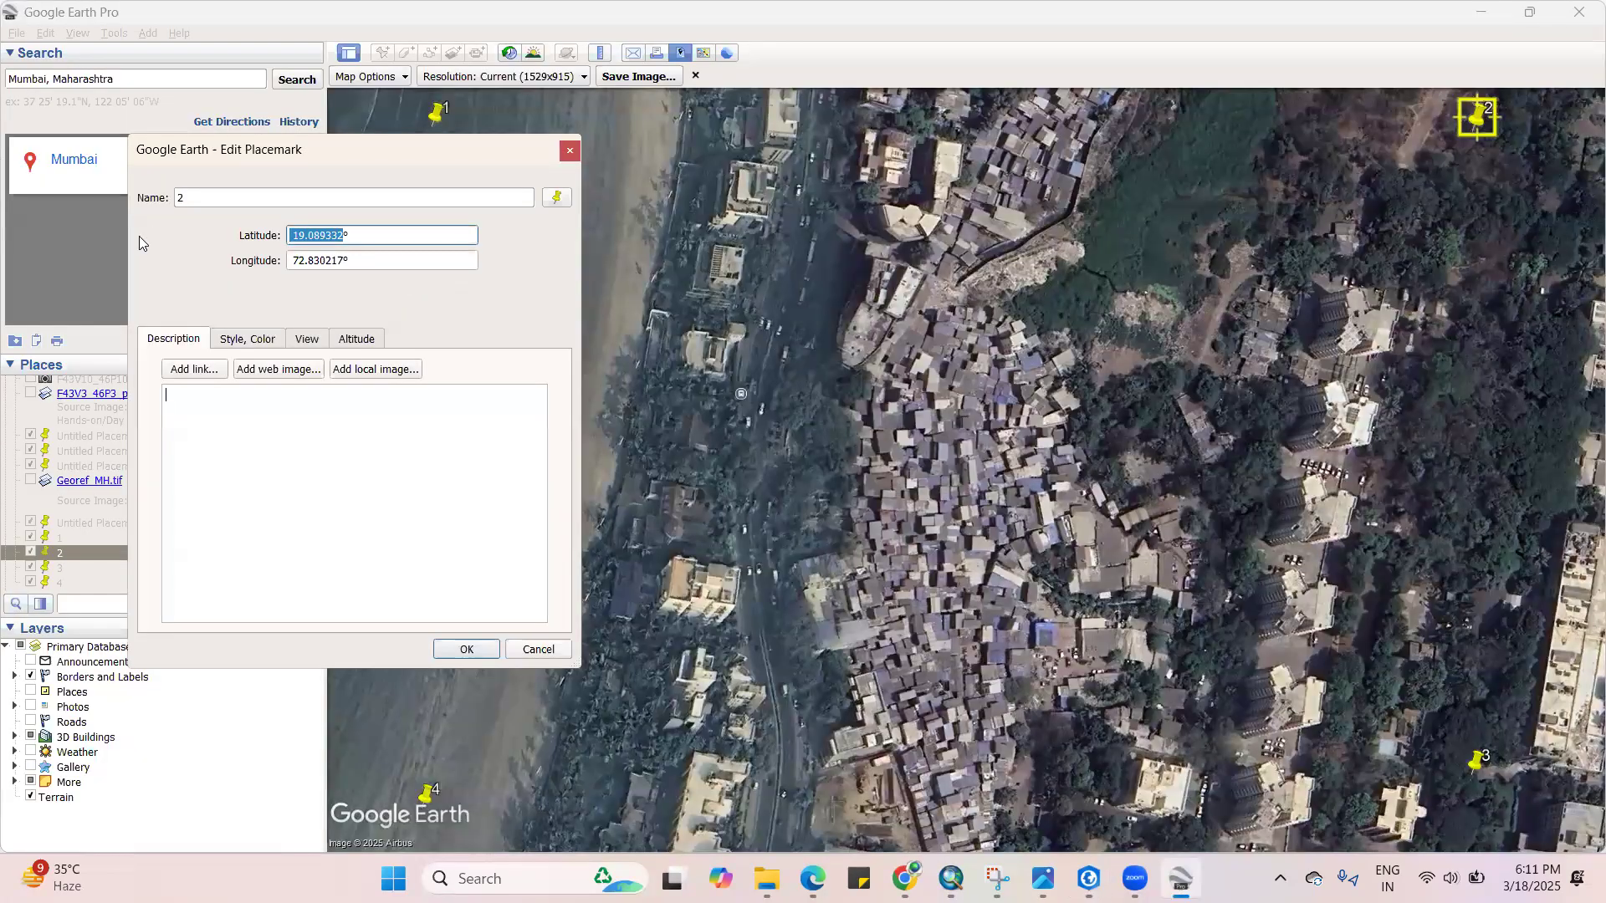
{"action": "key", "text": "alt+Tab"}
{"action": "left_click_drag", "start_coordinate": [735, 417], "coordinate": [835, 465]}
{"action": "key", "text": "ctrl+v"}
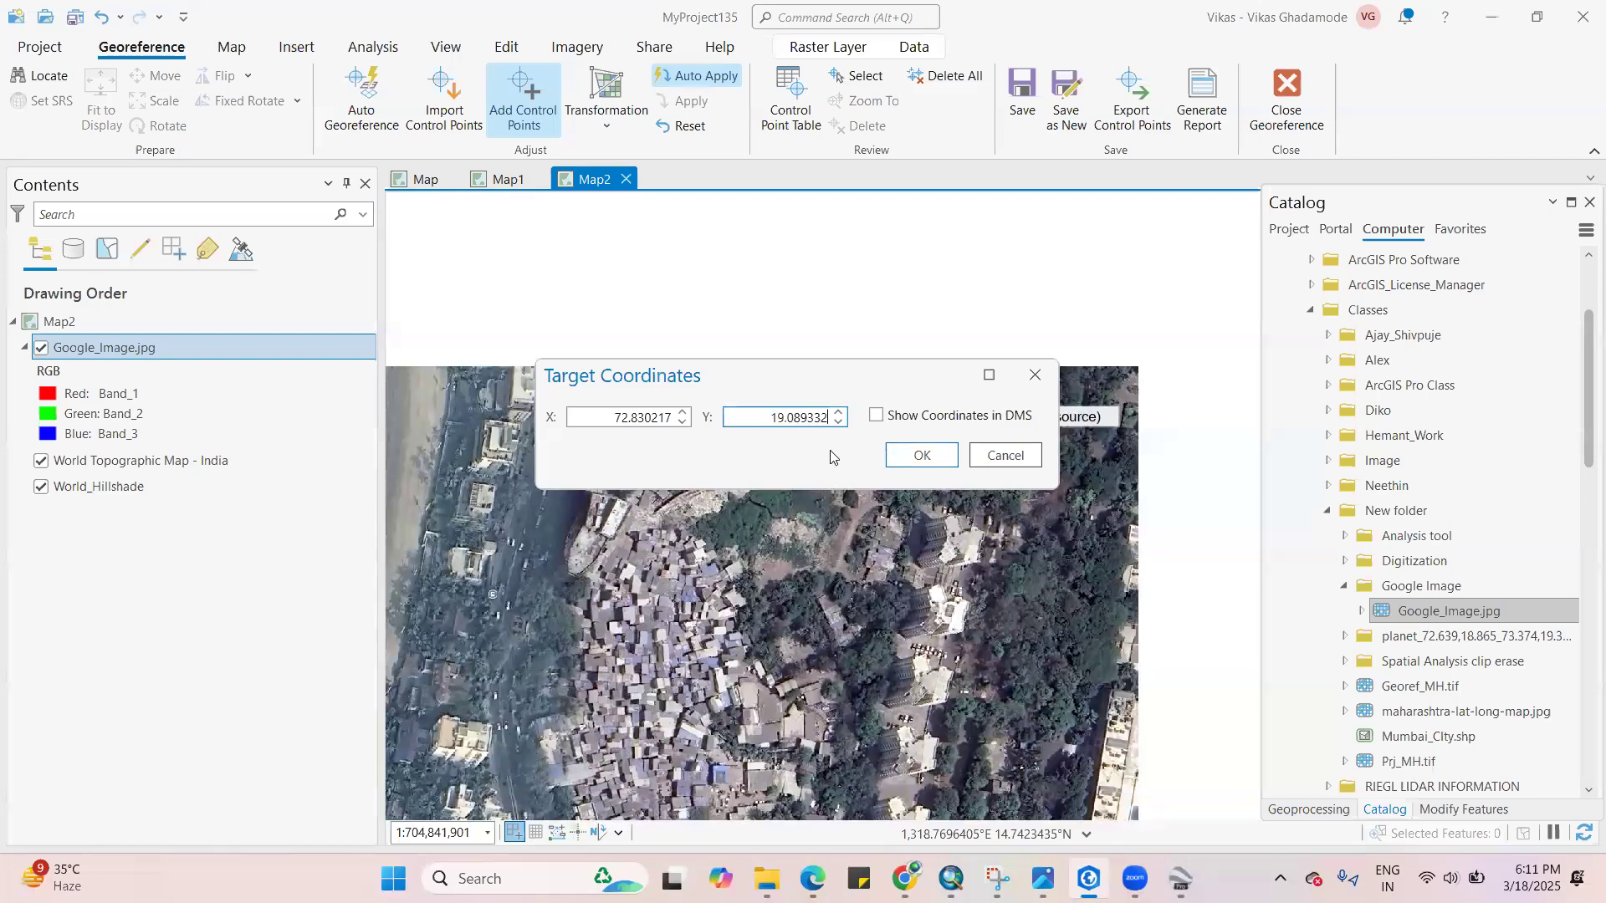
{"action": "left_click", "coordinate": [922, 456]}
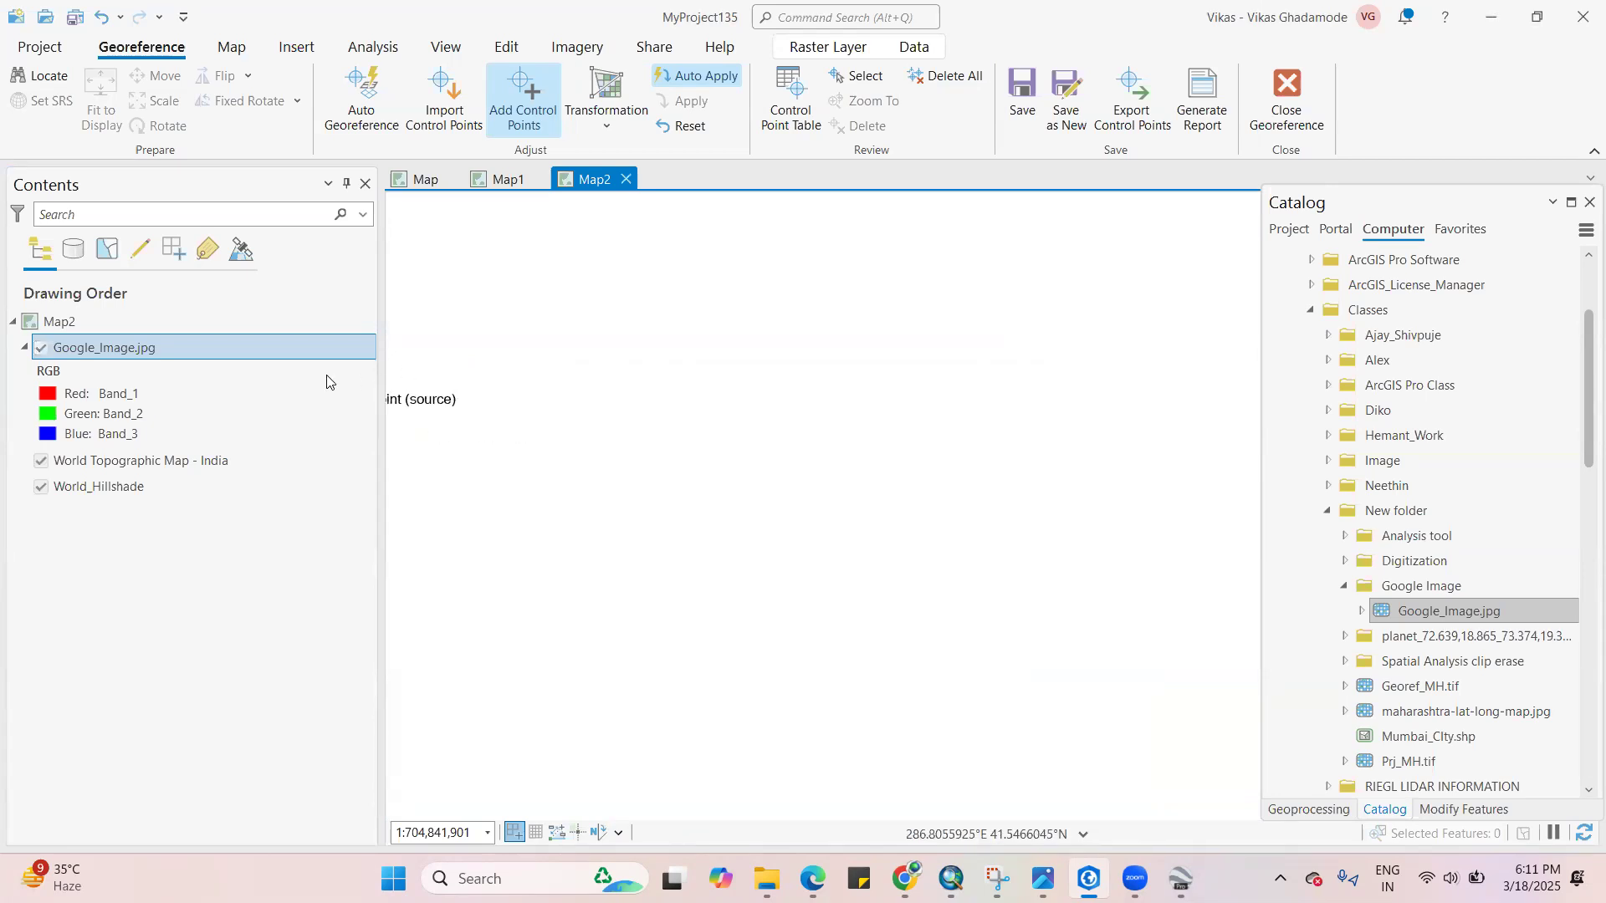
Zoom to the Google_Image.jpg layer and examine where it lies on the topographic basemap
{"action": "right_click", "coordinate": [140, 347]}
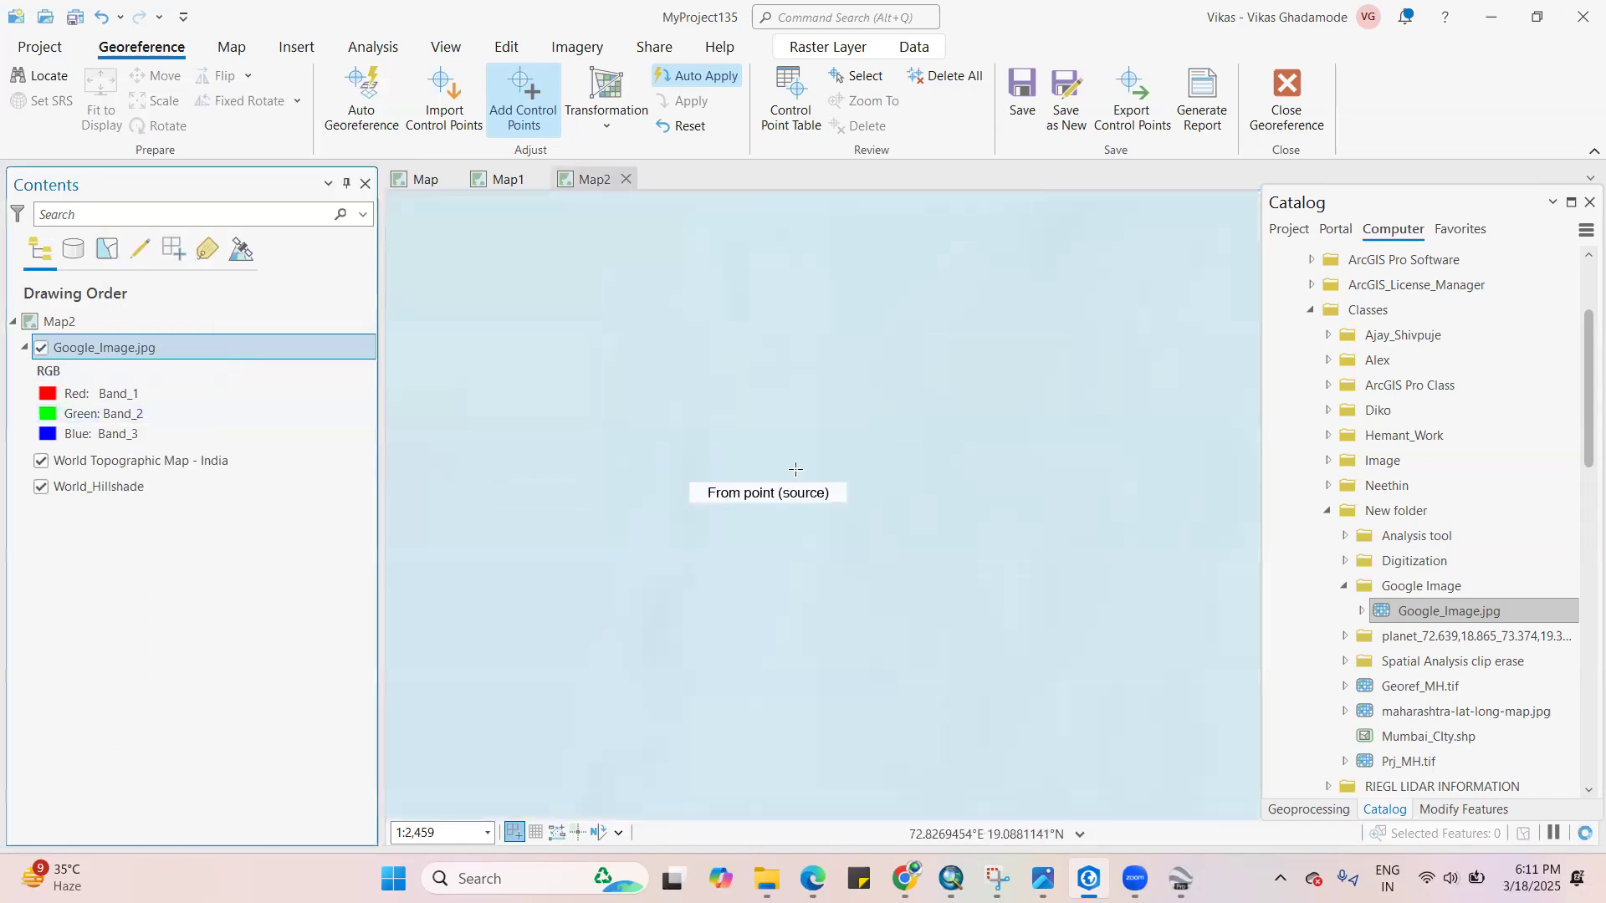
{"action": "scroll", "coordinate": [788, 460], "scroll_direction": "down", "scroll_amount": 2}
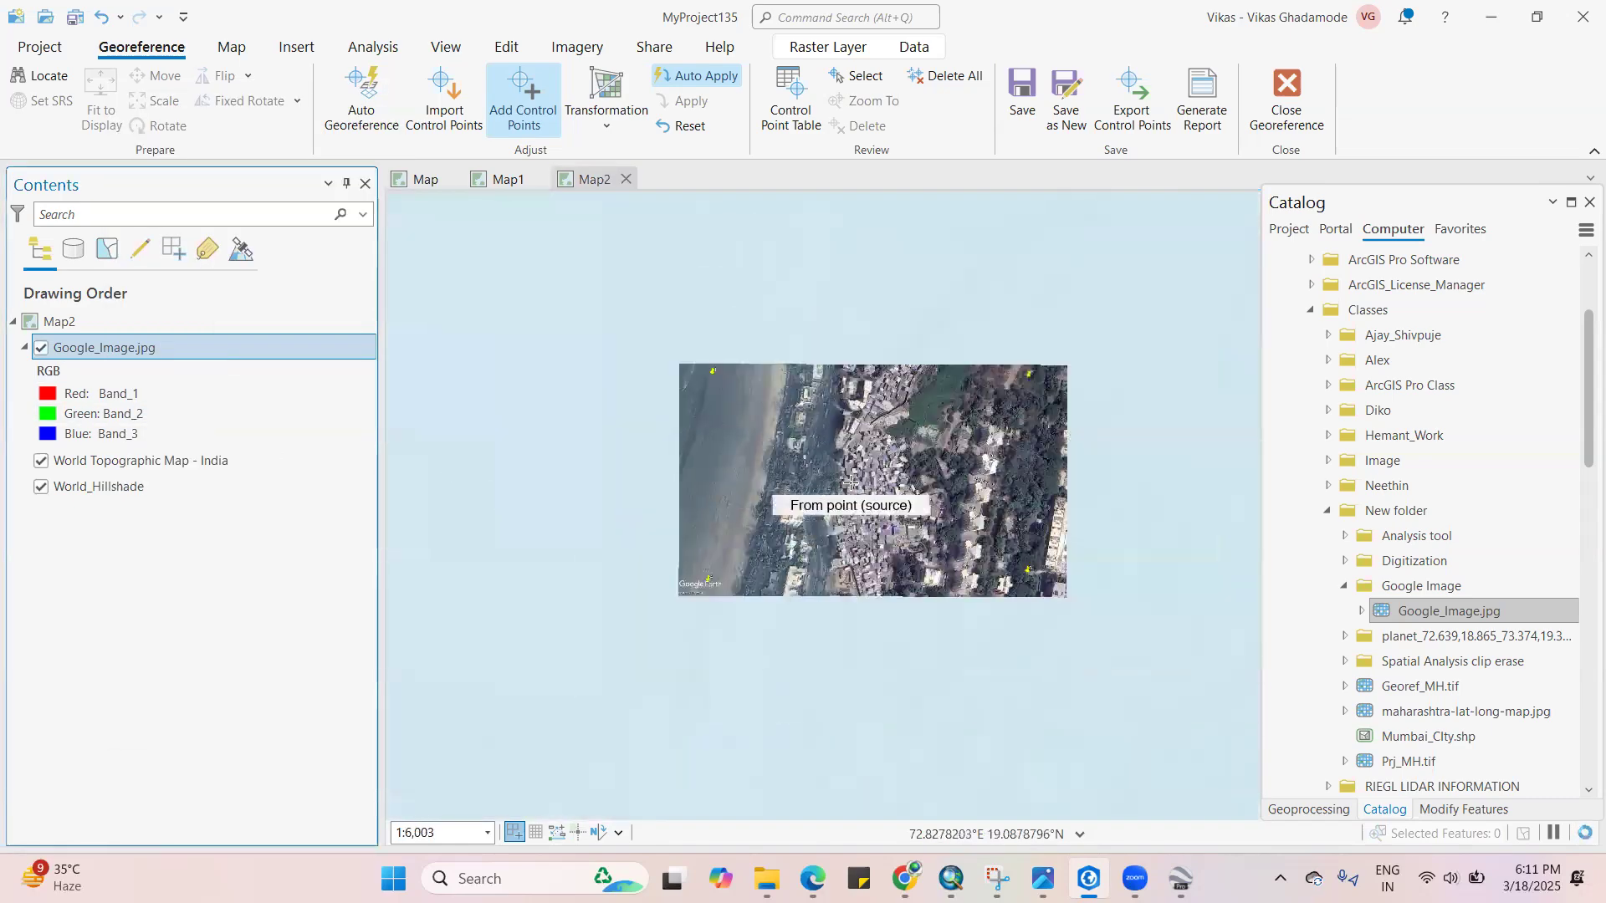
{"action": "scroll", "coordinate": [831, 516], "scroll_direction": "down", "scroll_amount": 2}
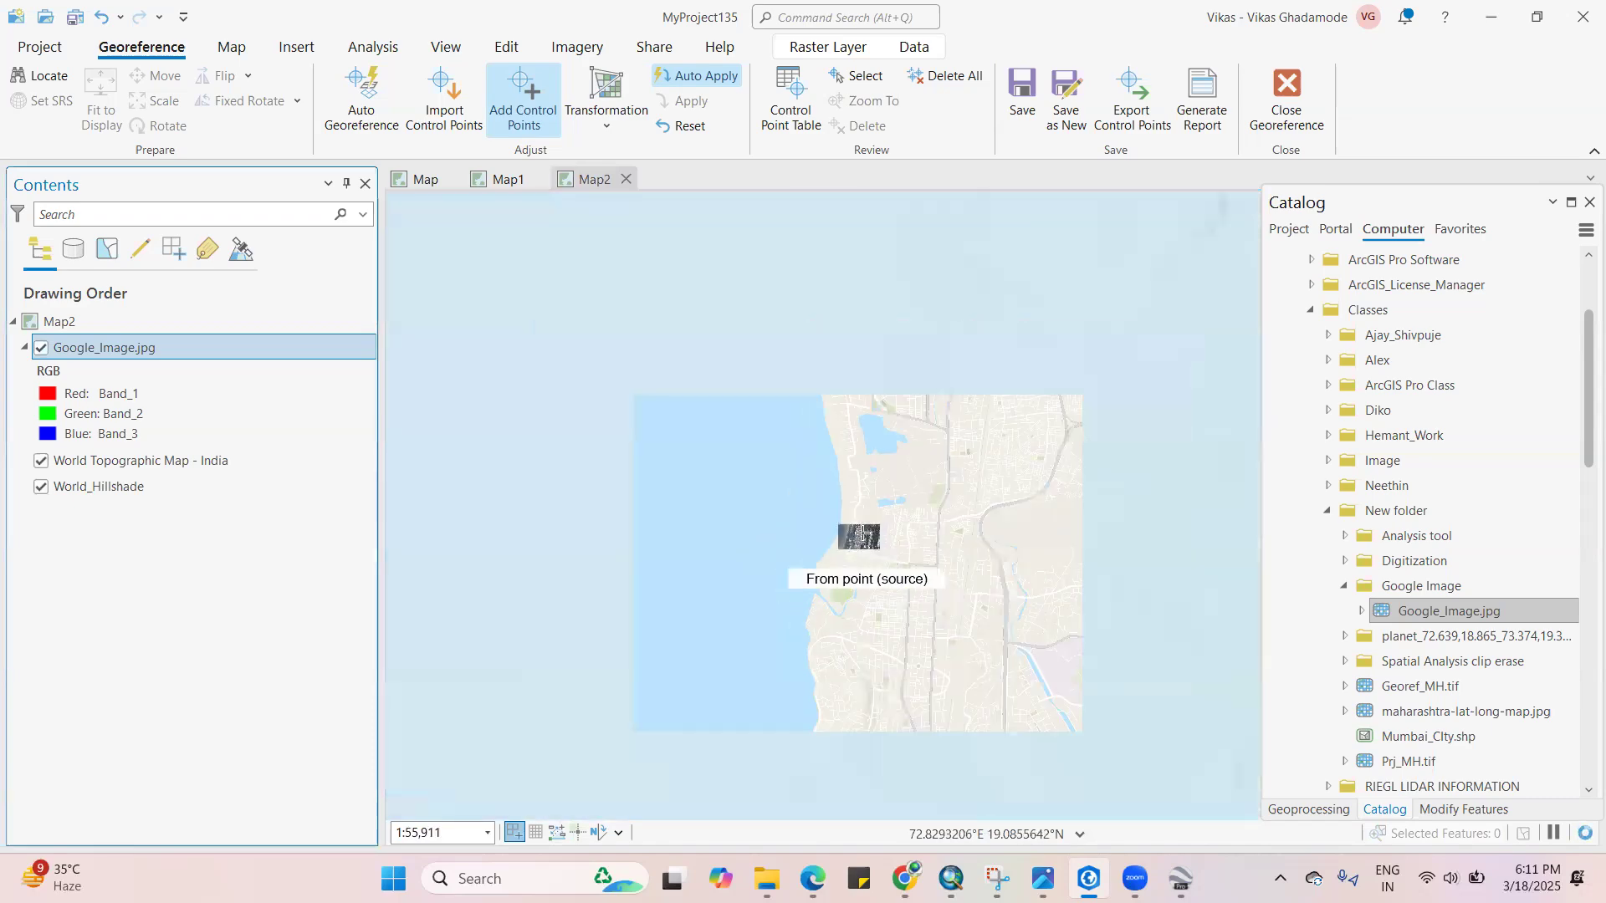
{"action": "scroll", "coordinate": [857, 569], "scroll_direction": "up", "scroll_amount": 2}
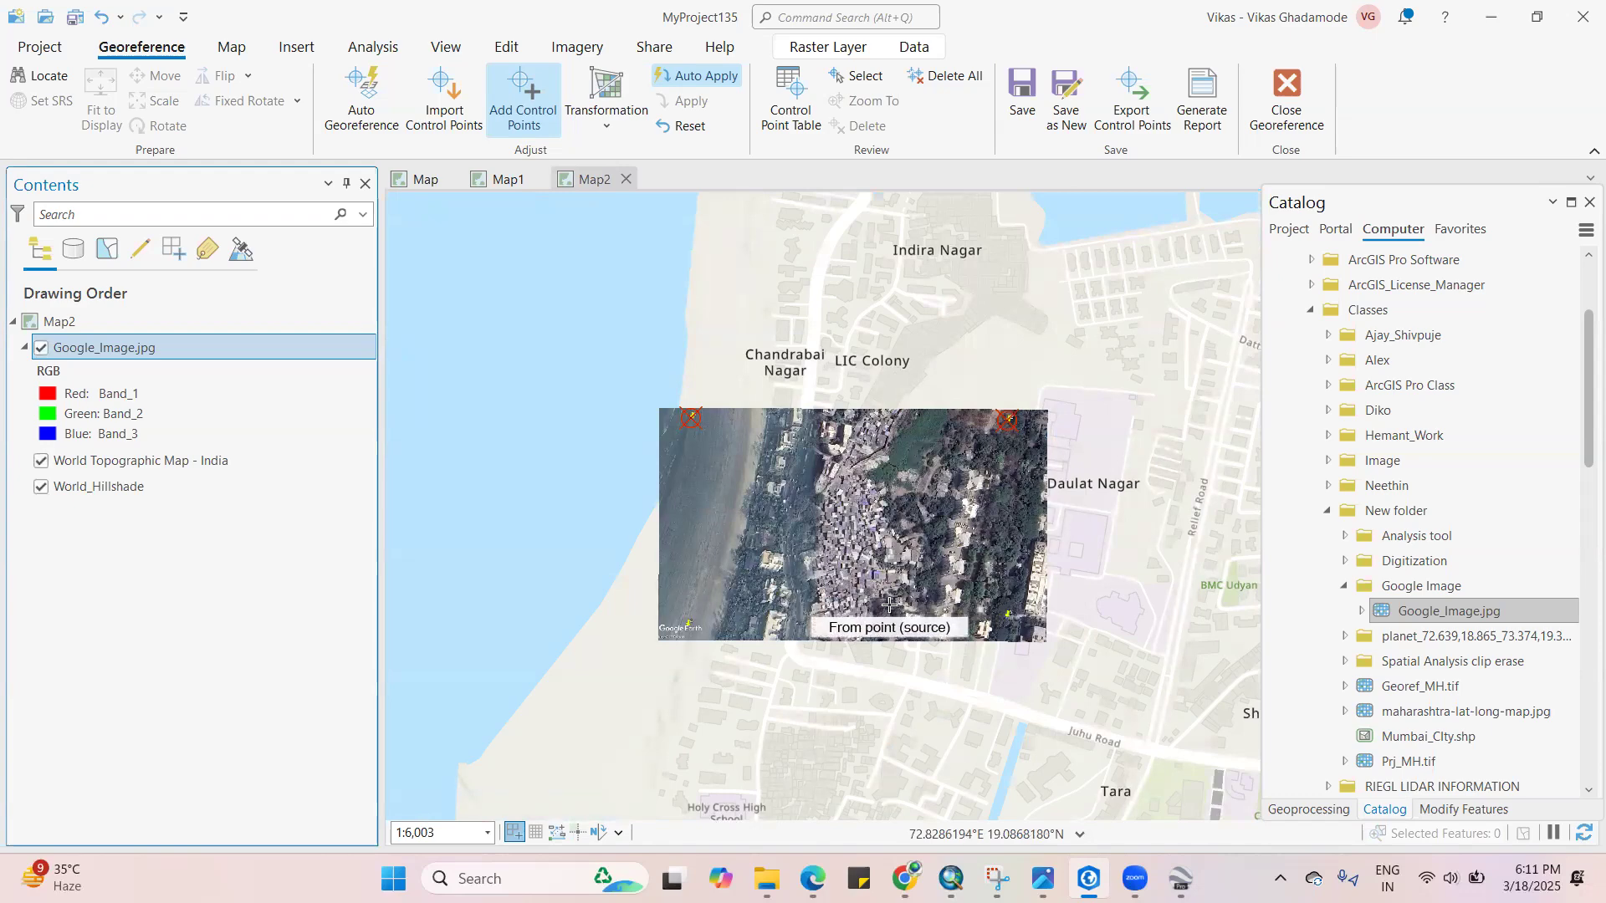
{"action": "scroll", "coordinate": [892, 603], "scroll_direction": "up", "scroll_amount": 2}
{"action": "scroll", "coordinate": [915, 602], "scroll_direction": "down", "scroll_amount": 1}
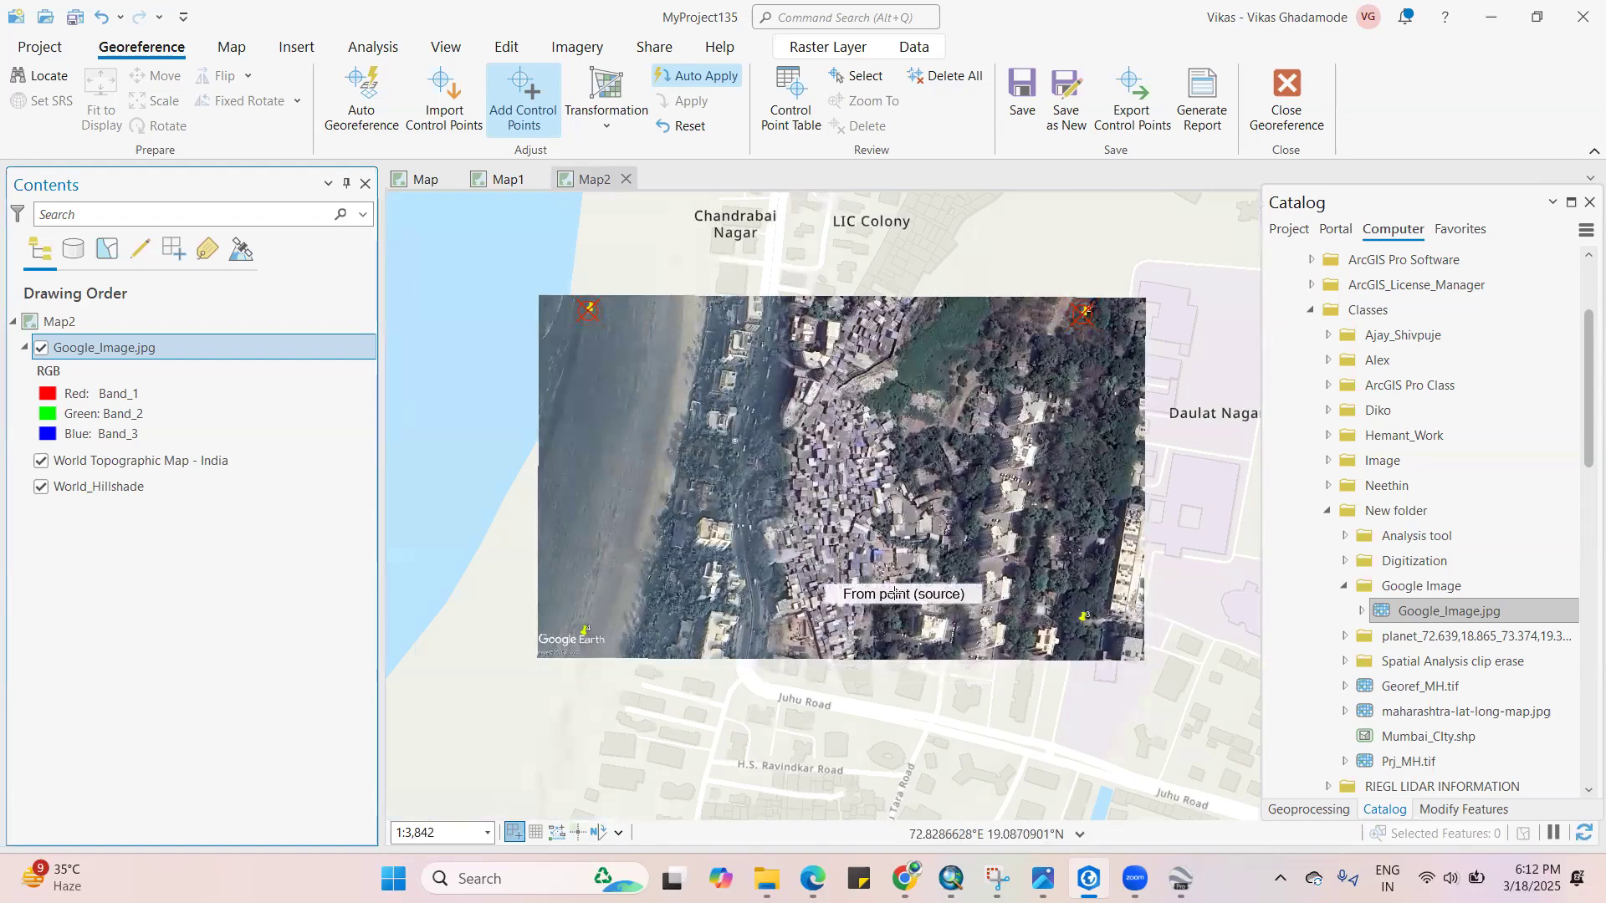
In Google Earth Pro, close placemark 2's properties and copy the longitude of placemark 3
{"action": "key", "text": "alt+Tab"}
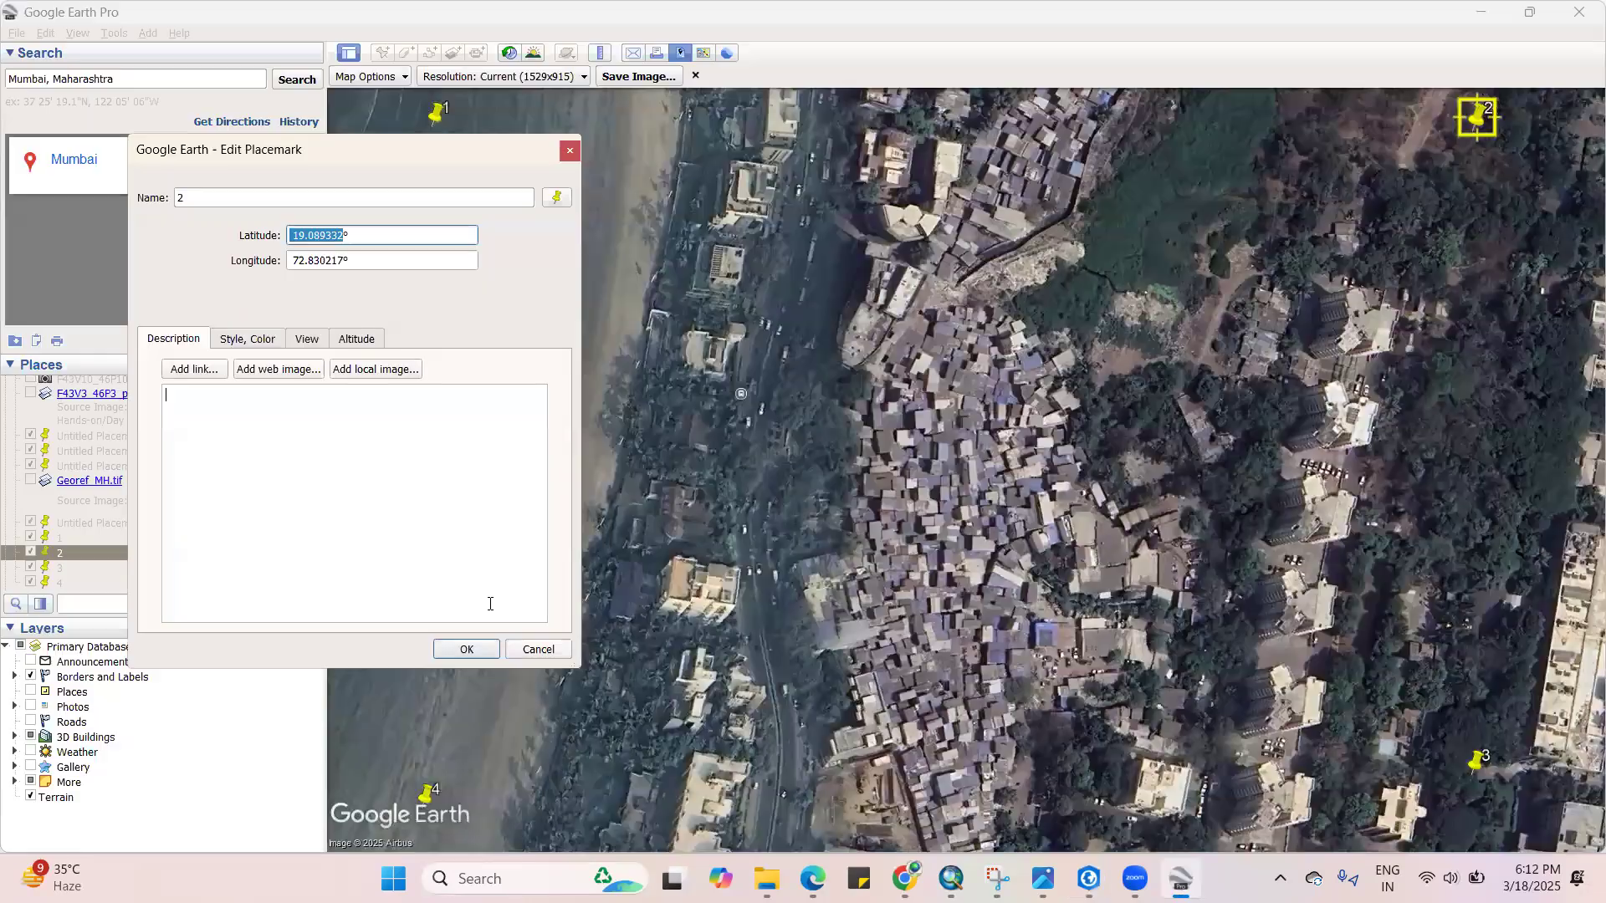
{"action": "left_click", "coordinate": [536, 650]}
{"action": "right_click", "coordinate": [74, 570]}
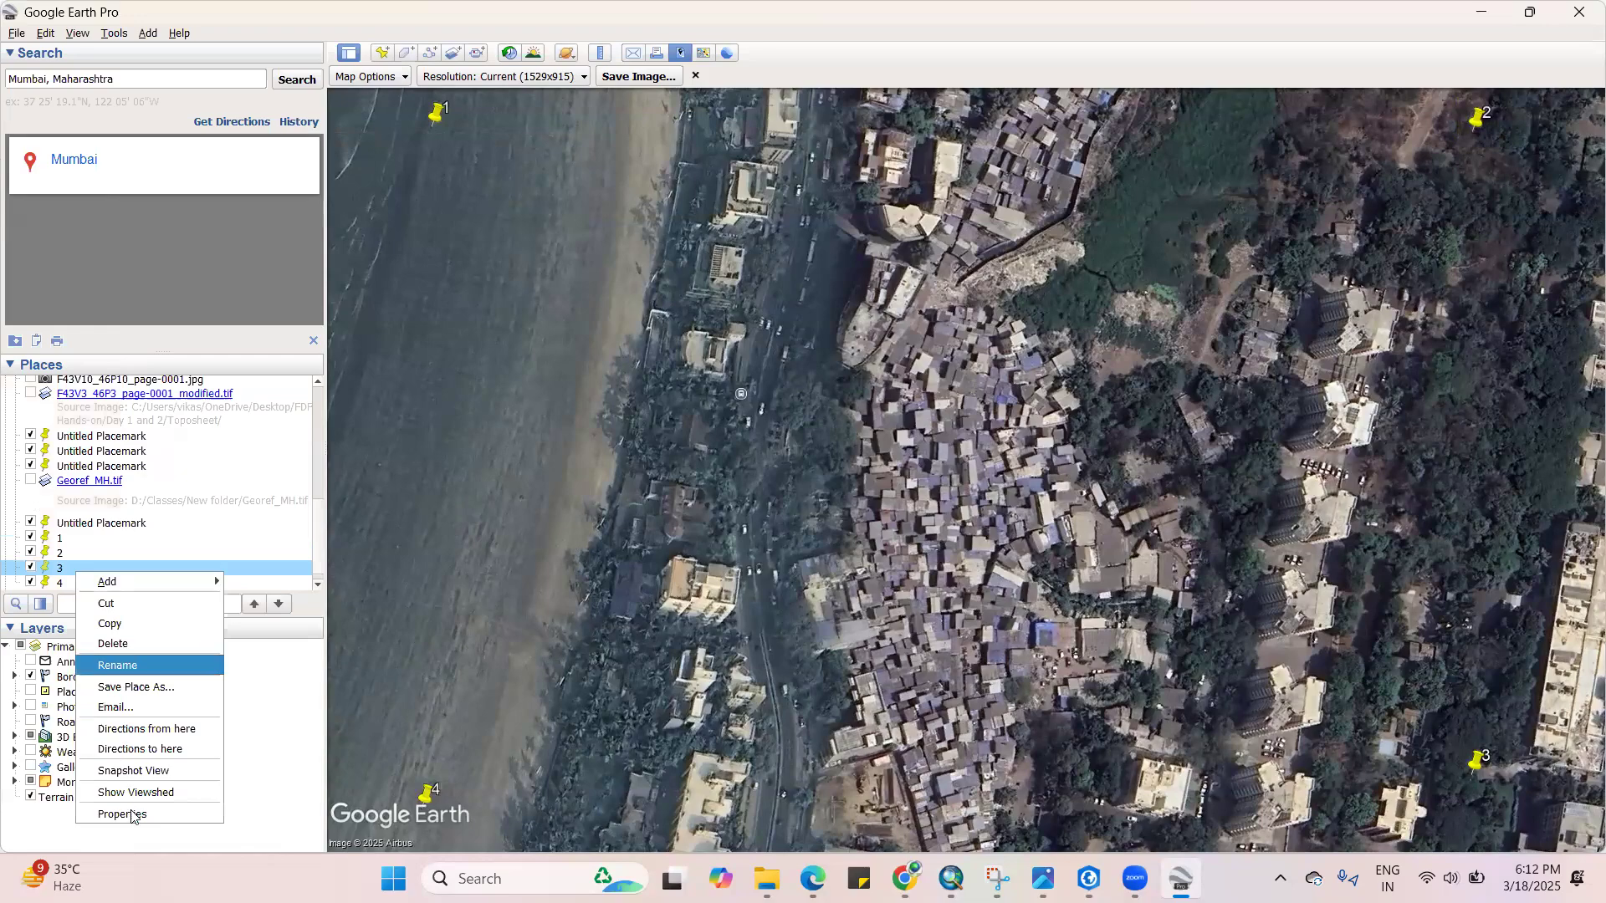
{"action": "left_click", "coordinate": [113, 815]}
{"action": "double_click", "coordinate": [342, 259]}
{"action": "key", "text": "ctrl+c"}
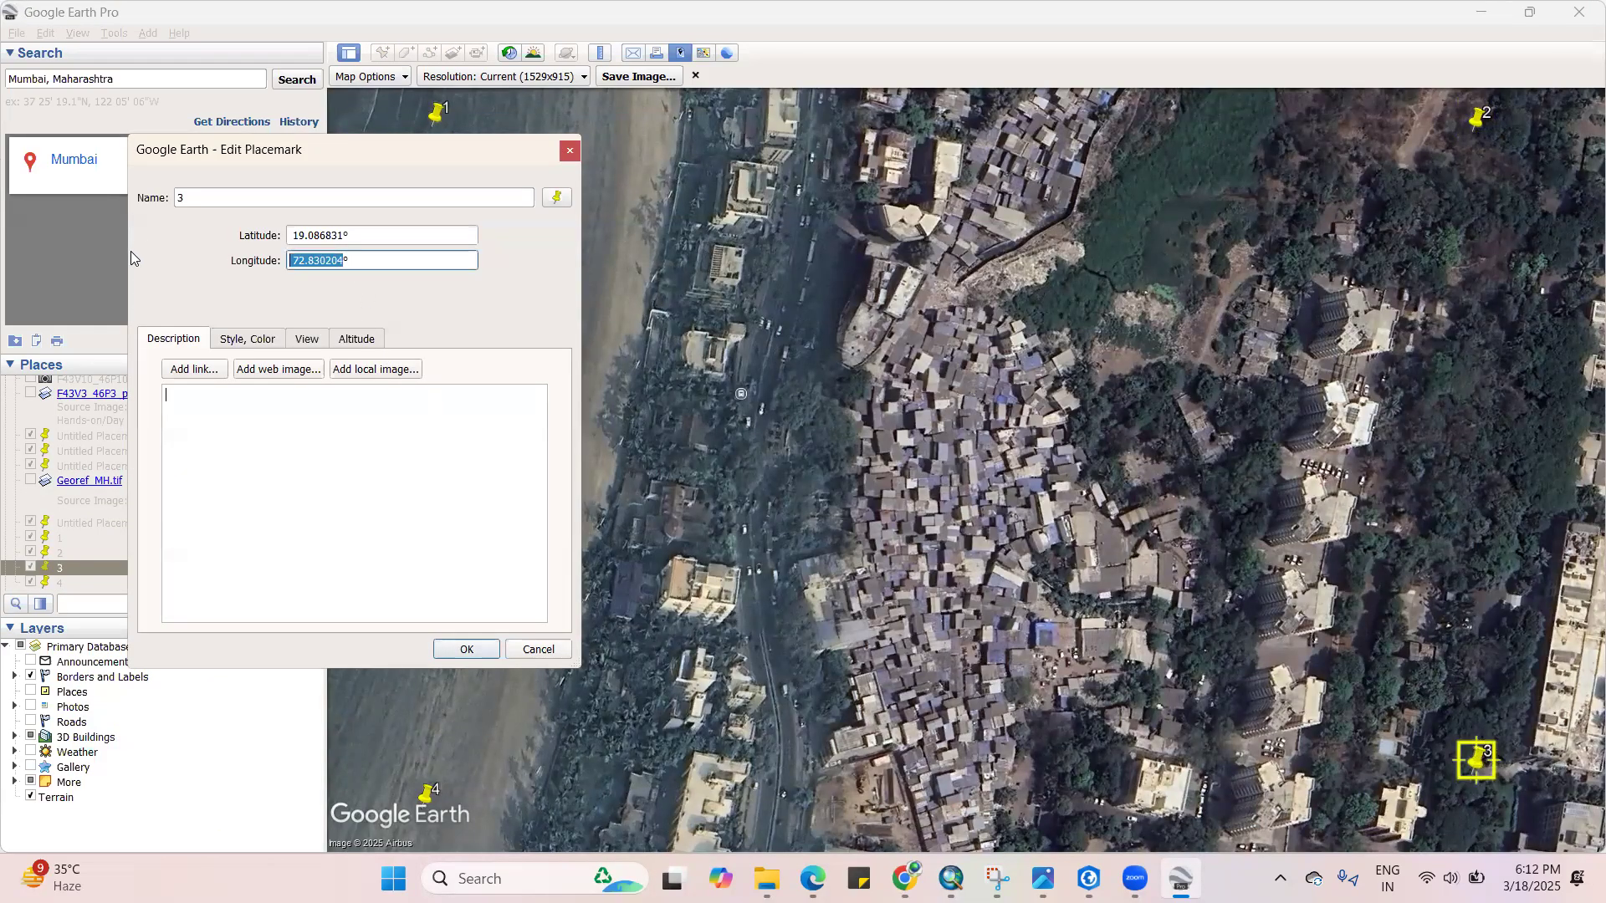
In ArcGIS Pro, add a control point at placemark 3's pin with a target X of 72.830204
{"action": "key", "text": "alt+Tab"}
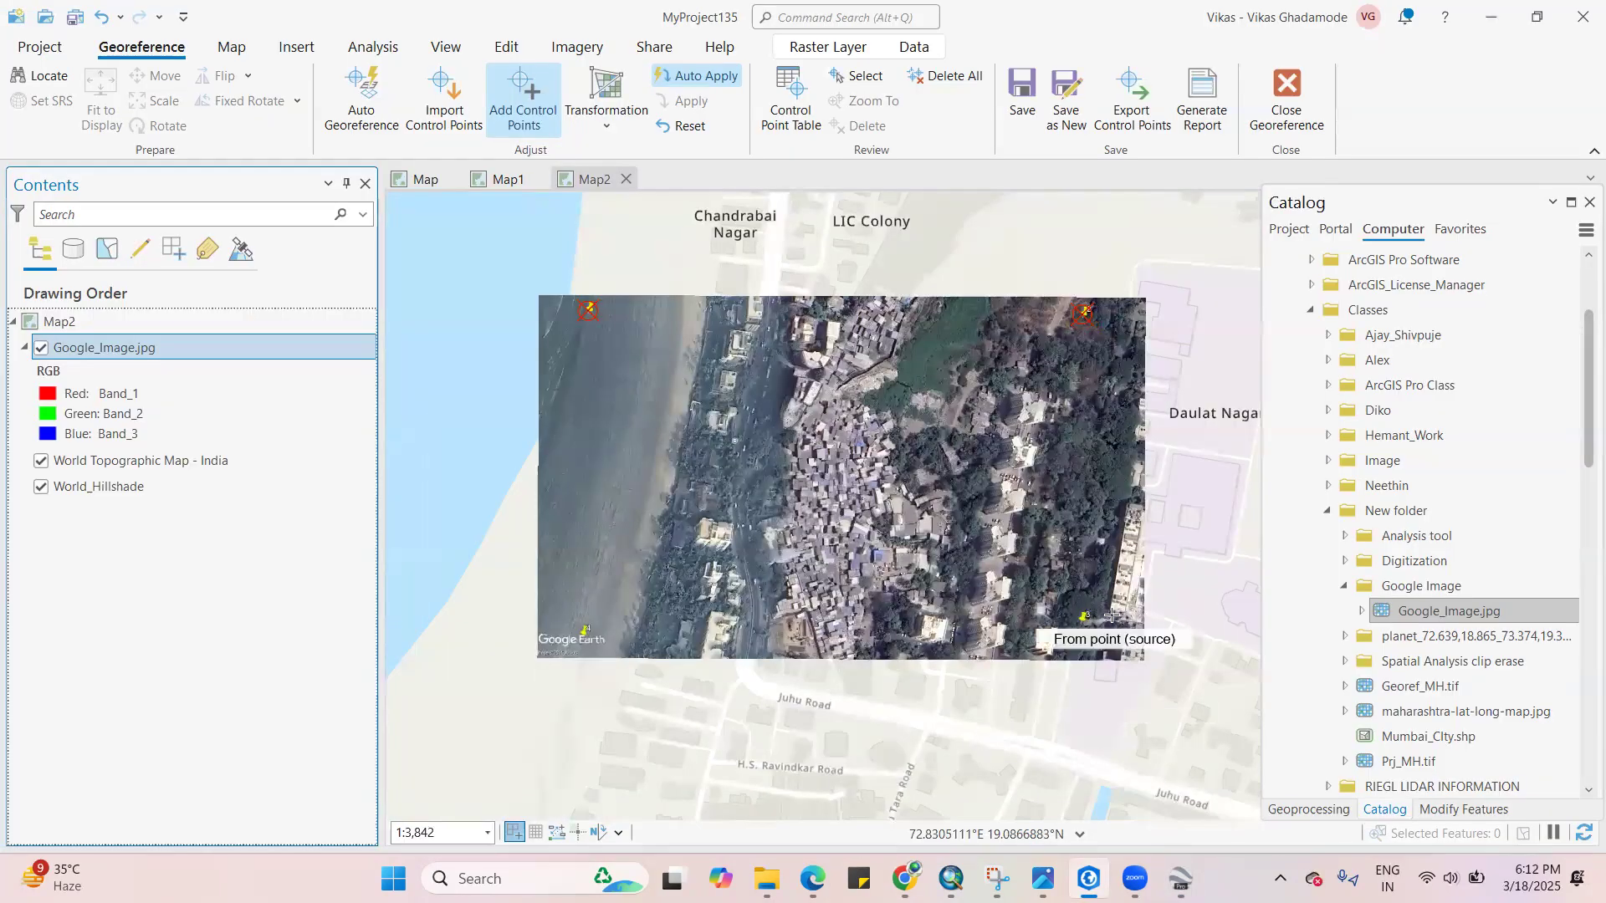
{"action": "left_click", "coordinate": [1085, 620]}
{"action": "right_click", "coordinate": [840, 475]}
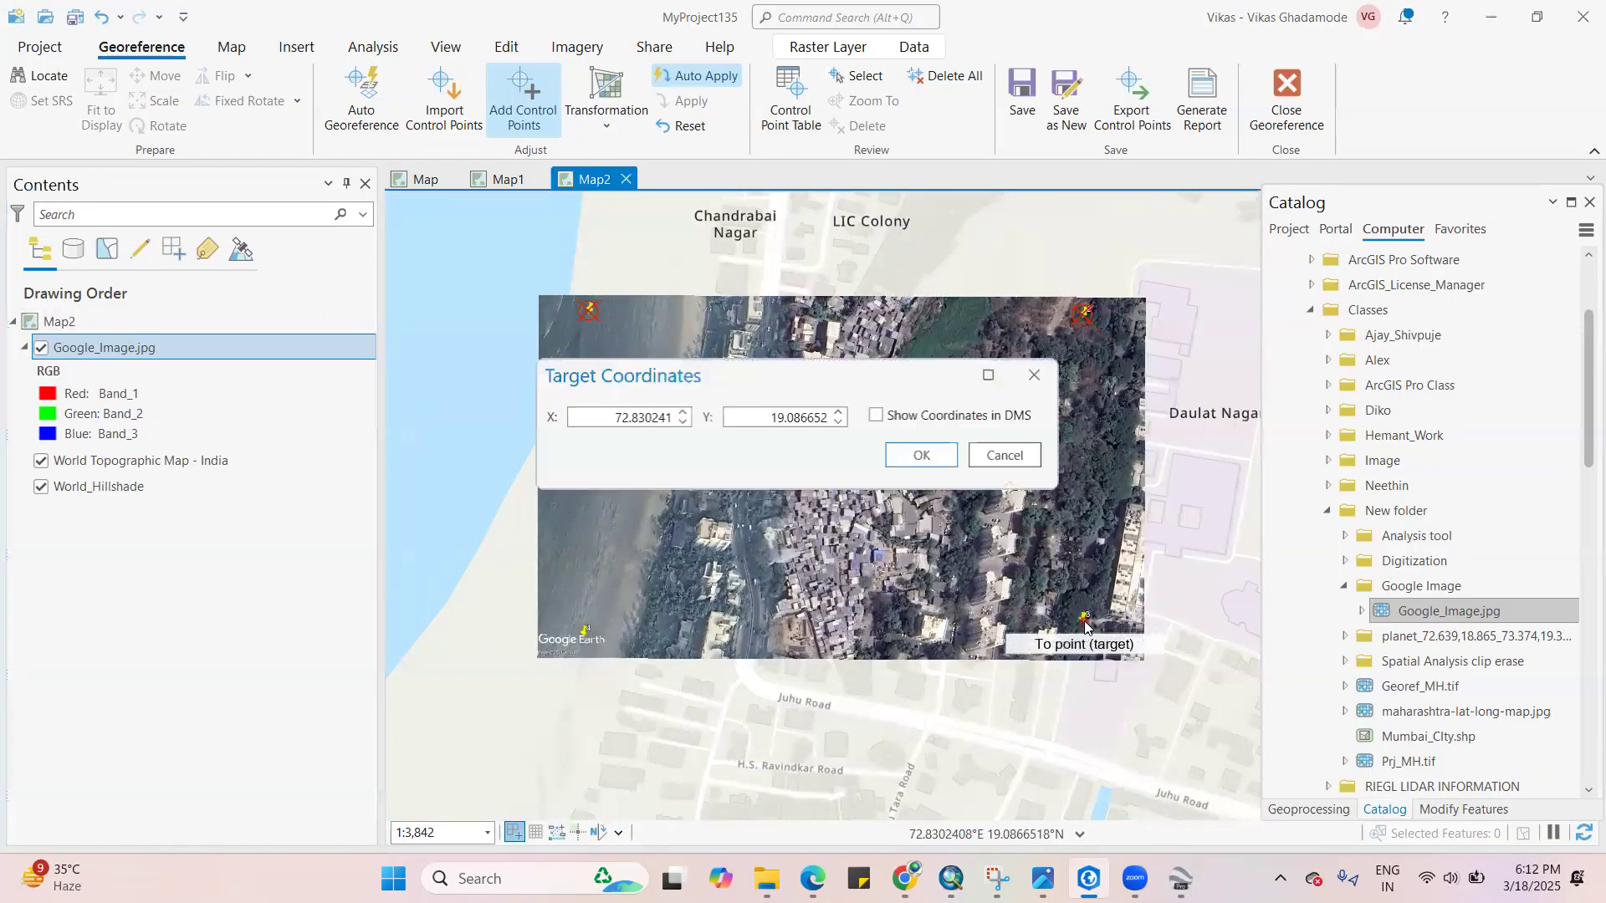
{"action": "double_click", "coordinate": [623, 420]}
{"action": "key", "text": "ctrl+v"}
Copy placemark 3's latitude from Google Earth Pro, set the control point's target Y to 19.086831 in ArcGIS Pro, and confirm the coordinates
{"action": "key", "text": "alt+Tab"}
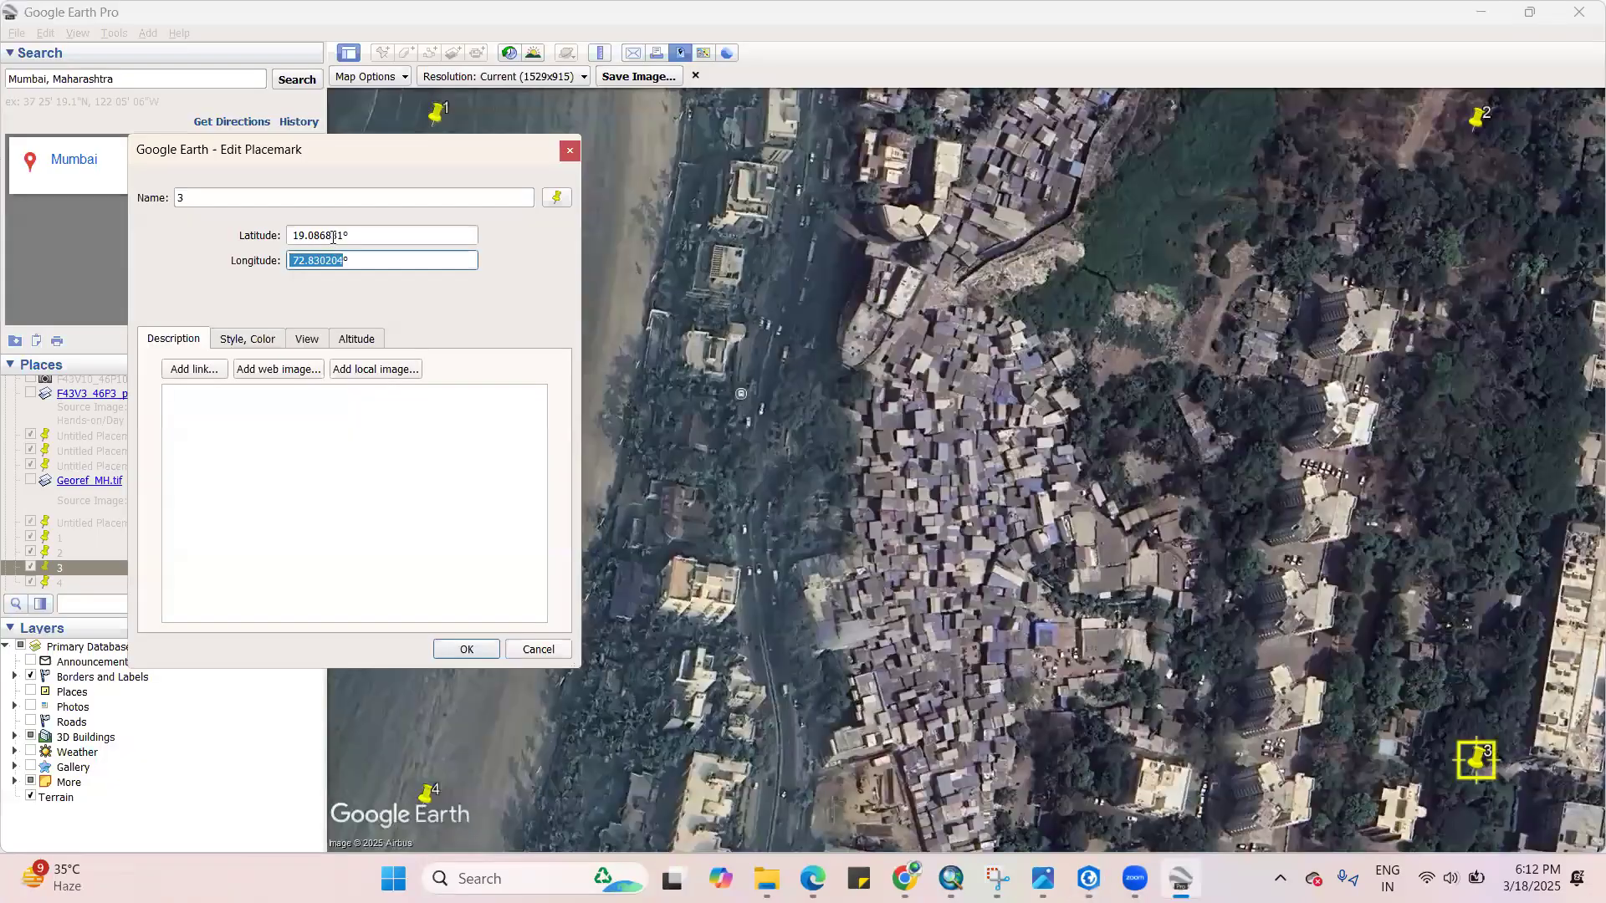
{"action": "left_click_drag", "start_coordinate": [341, 235], "coordinate": [224, 241]}
{"action": "key", "text": "ctrl+c"}
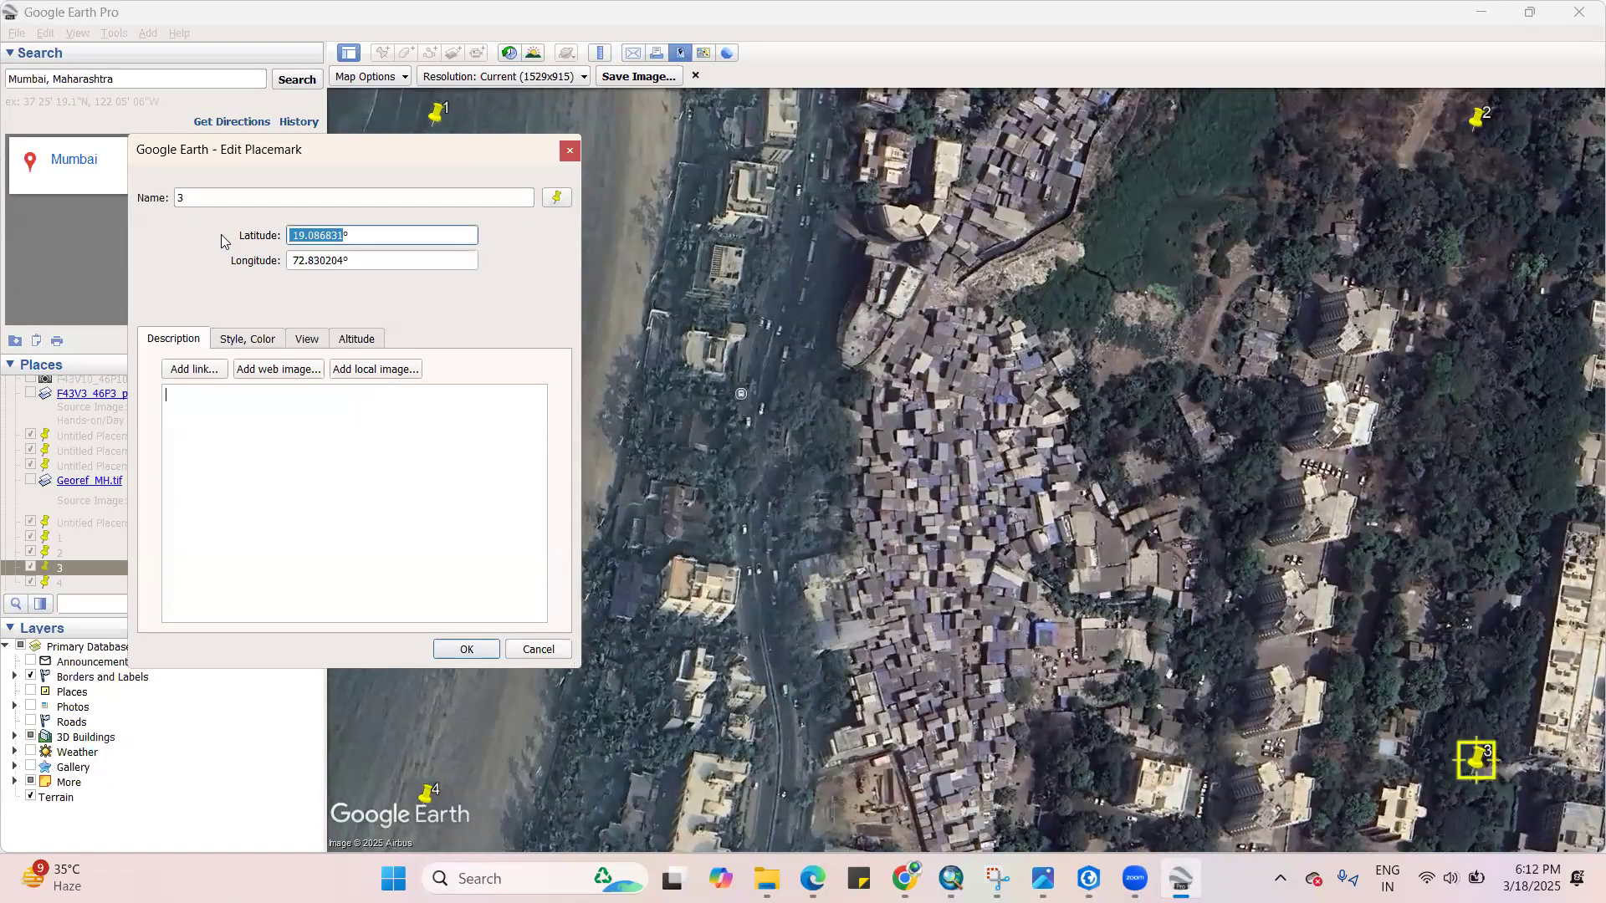
{"action": "key", "text": "alt+Tab"}
{"action": "key", "text": "ctrl+v"}
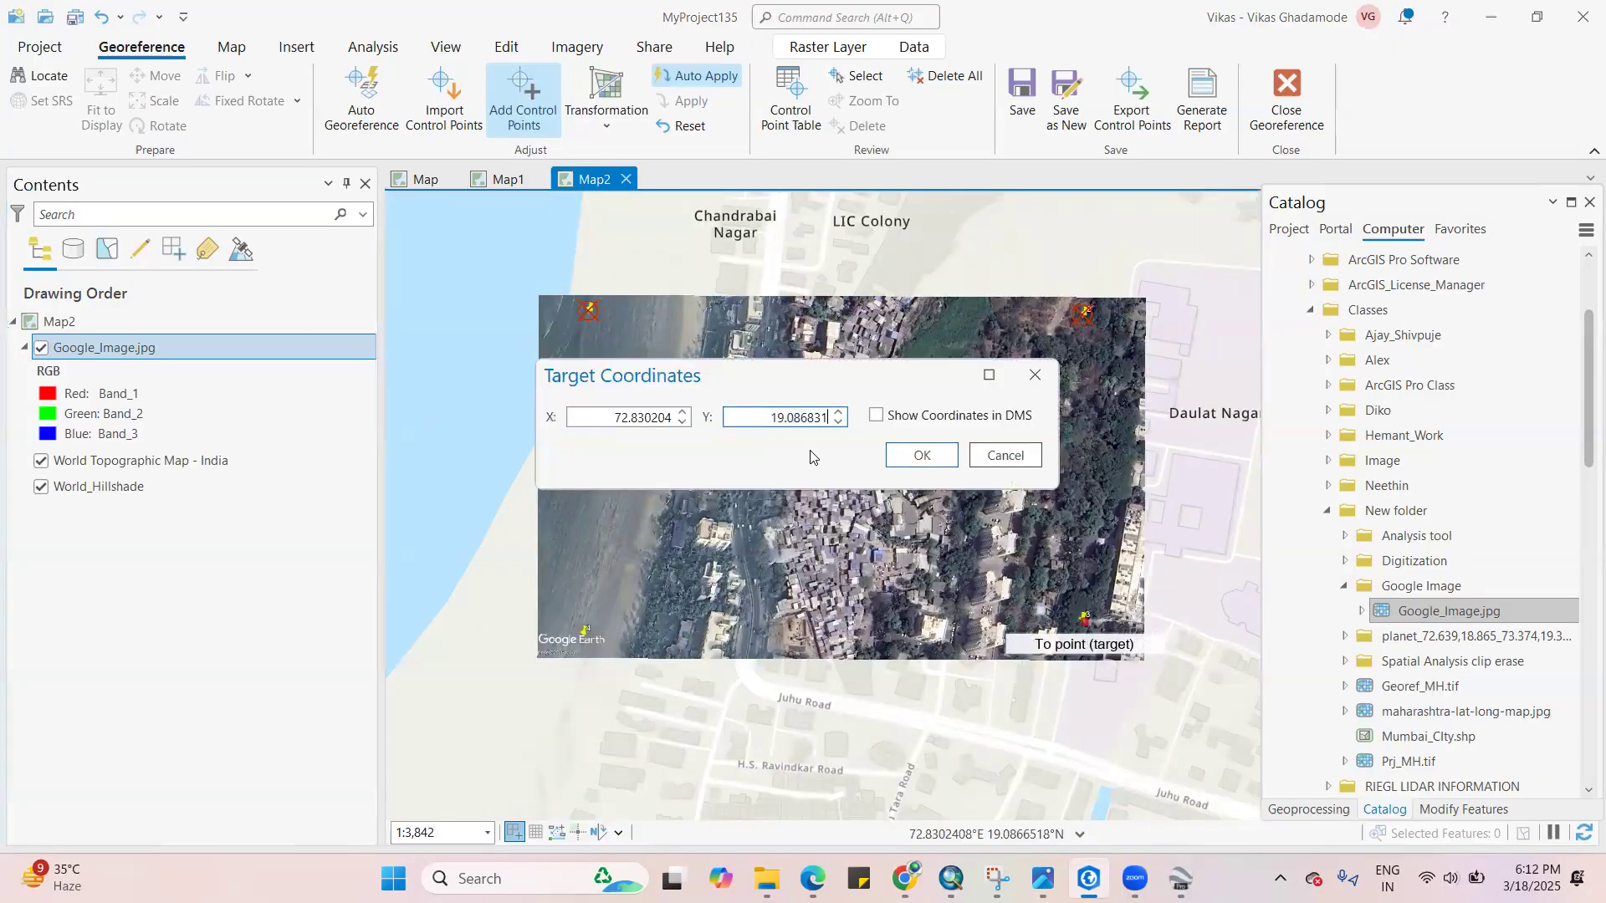
{"action": "left_click", "coordinate": [923, 457]}
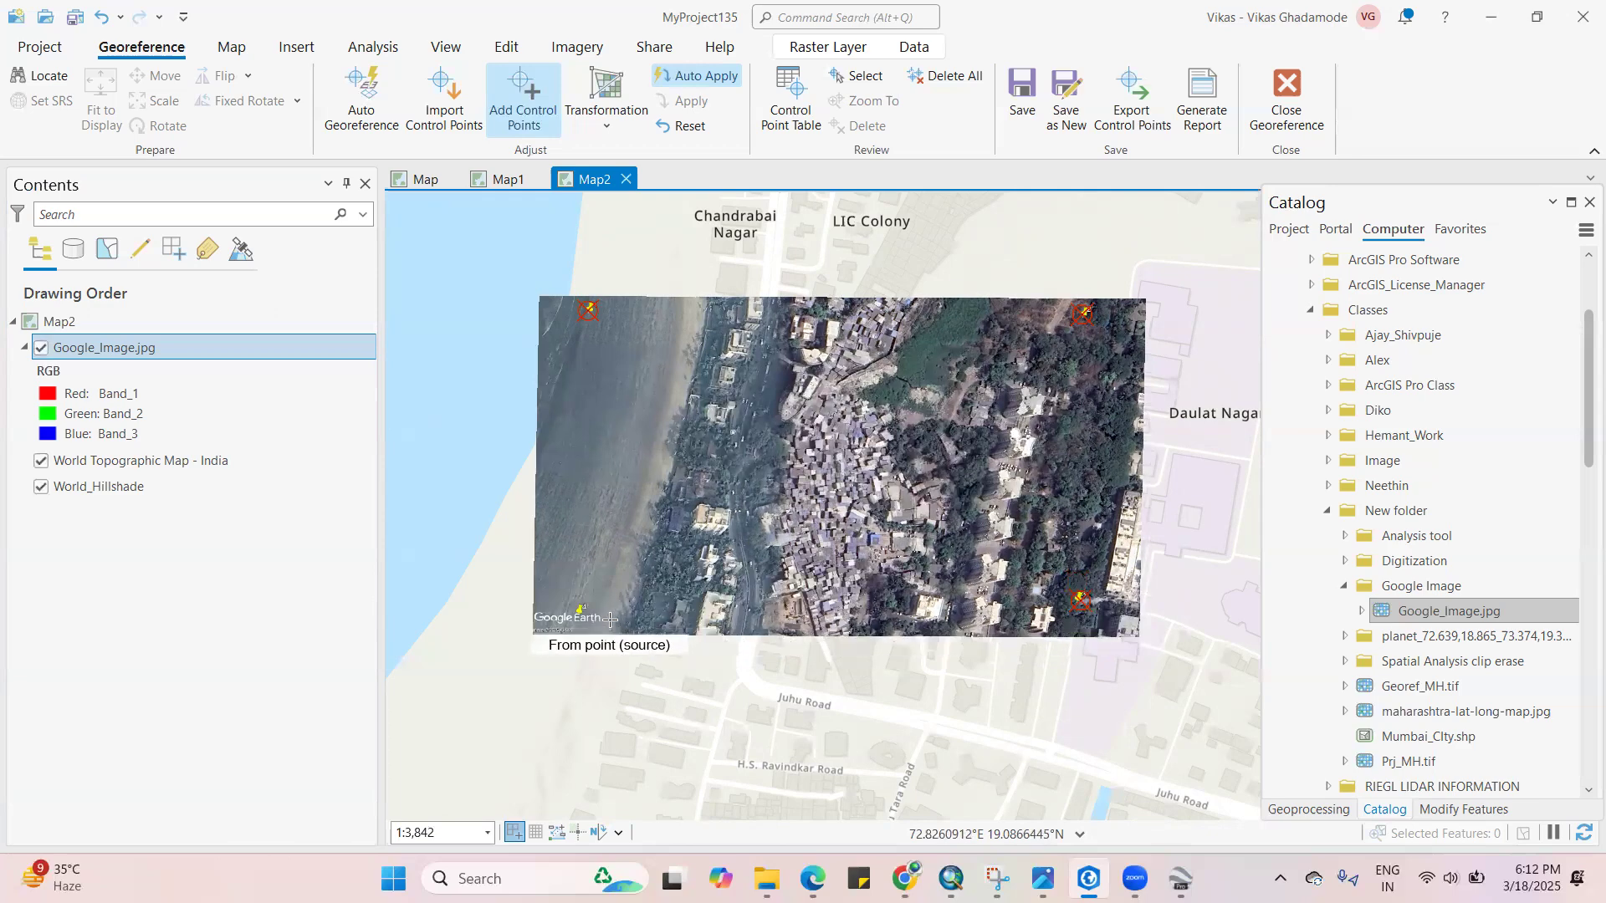
In Google Earth Pro, close placemark 3's properties and copy the longitude of placemark 4
{"action": "scroll", "coordinate": [615, 619], "scroll_direction": "up", "scroll_amount": 3}
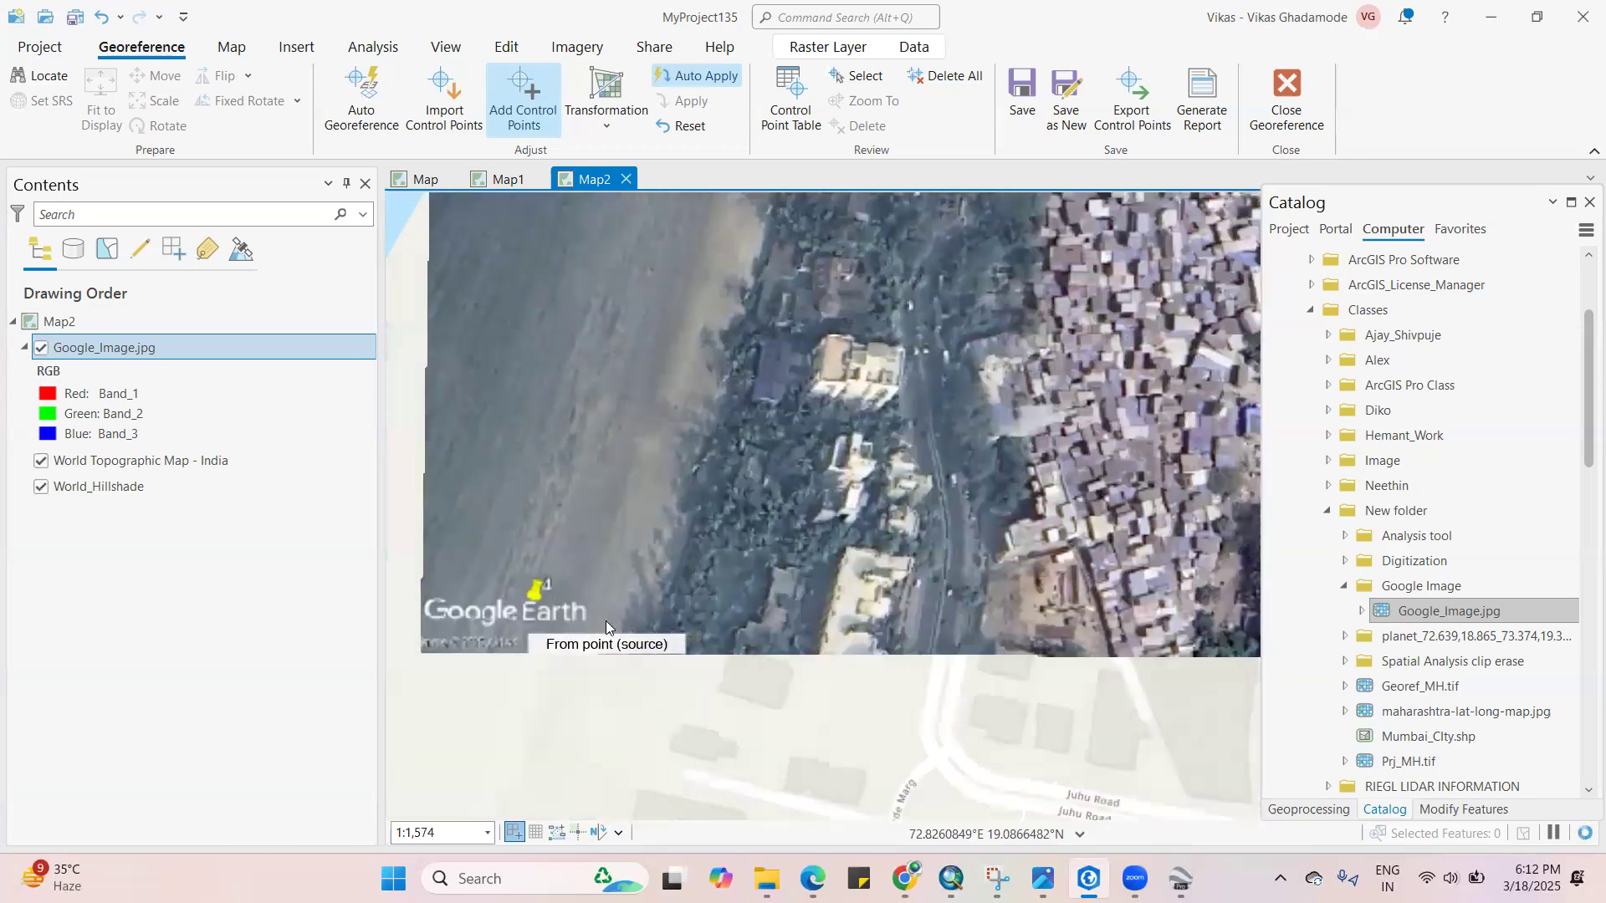
{"action": "key", "text": "alt+Tab"}
{"action": "left_click", "coordinate": [558, 649]}
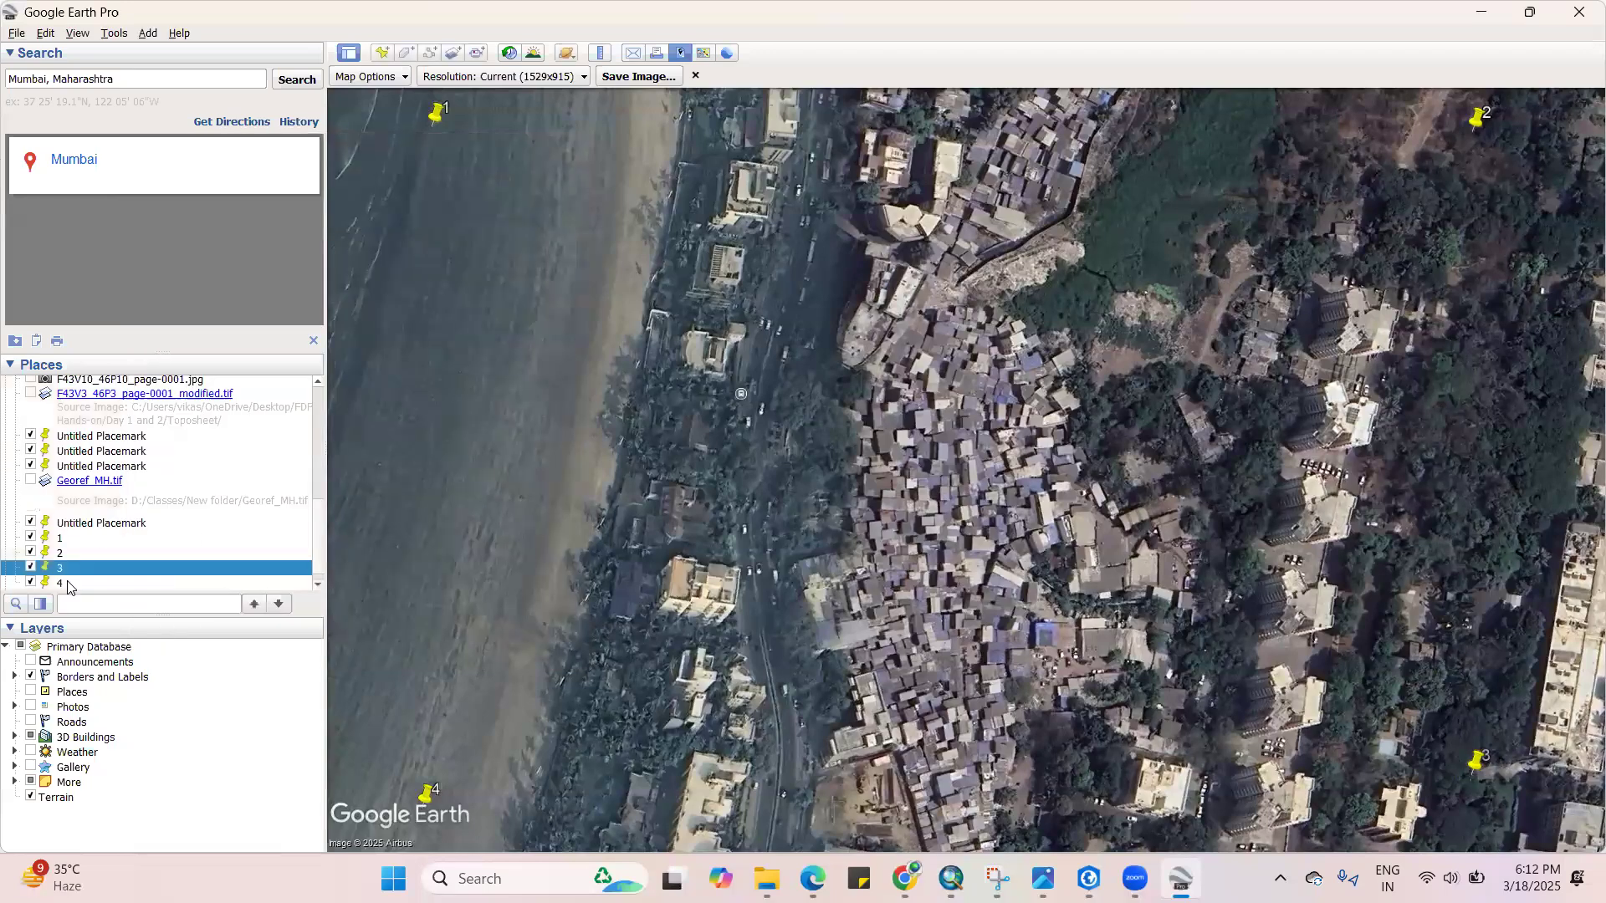
{"action": "right_click", "coordinate": [70, 585]}
{"action": "key", "text": "Up"}
{"action": "key", "text": "Up"}
{"action": "key", "text": "Up"}
{"action": "key", "text": "Up"}
{"action": "key", "text": "Up"}
{"action": "key", "text": "Up"}
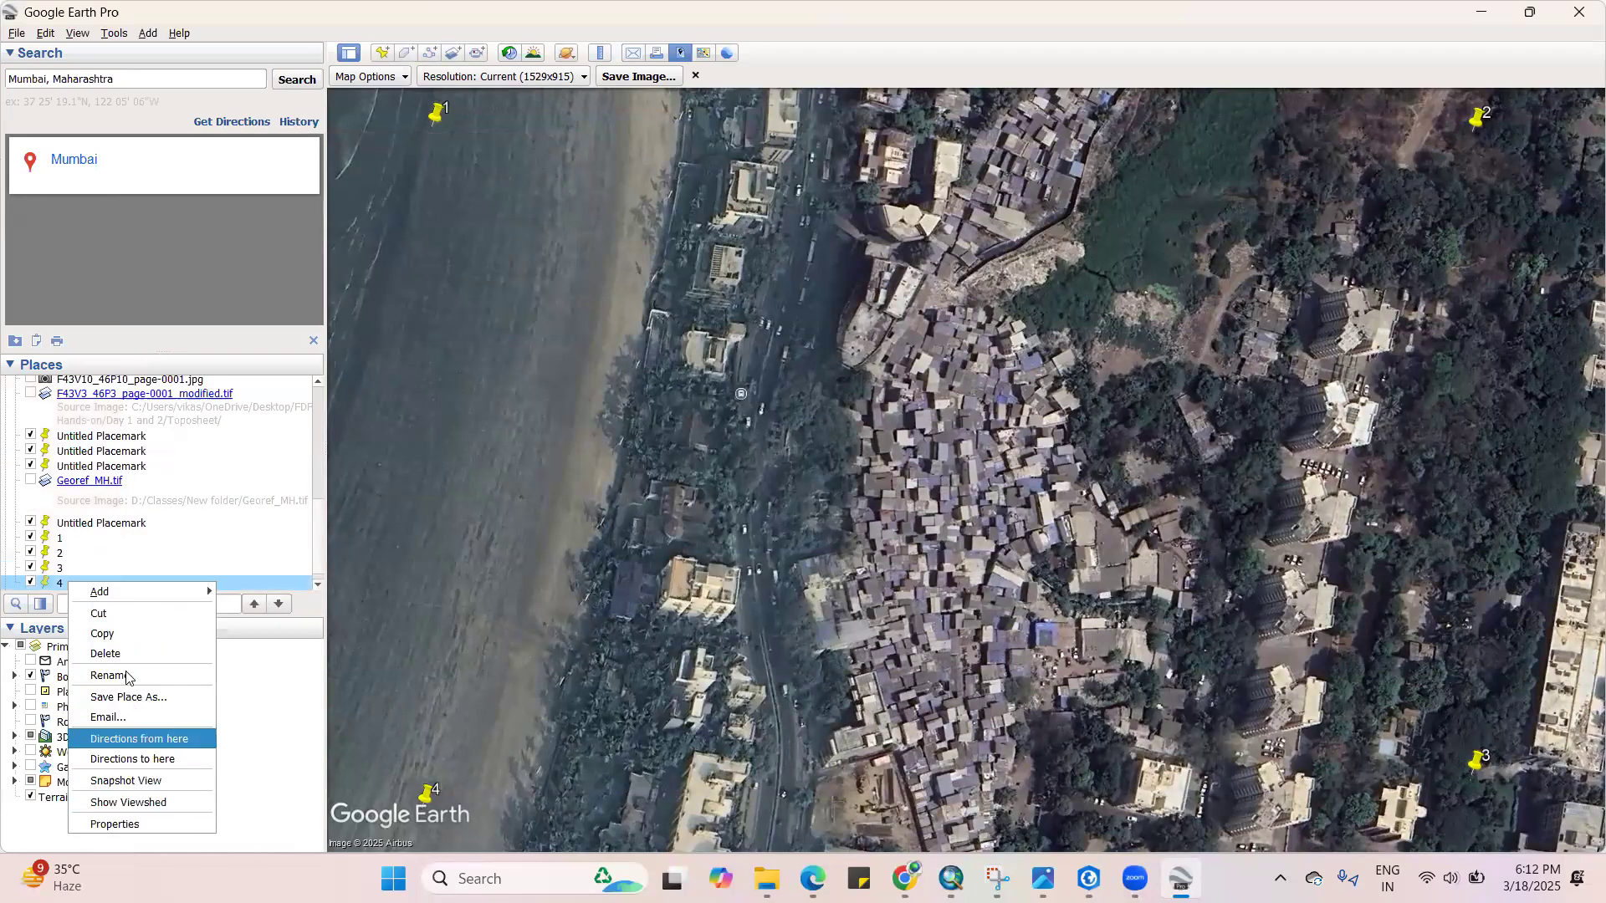
{"action": "left_click", "coordinate": [149, 821]}
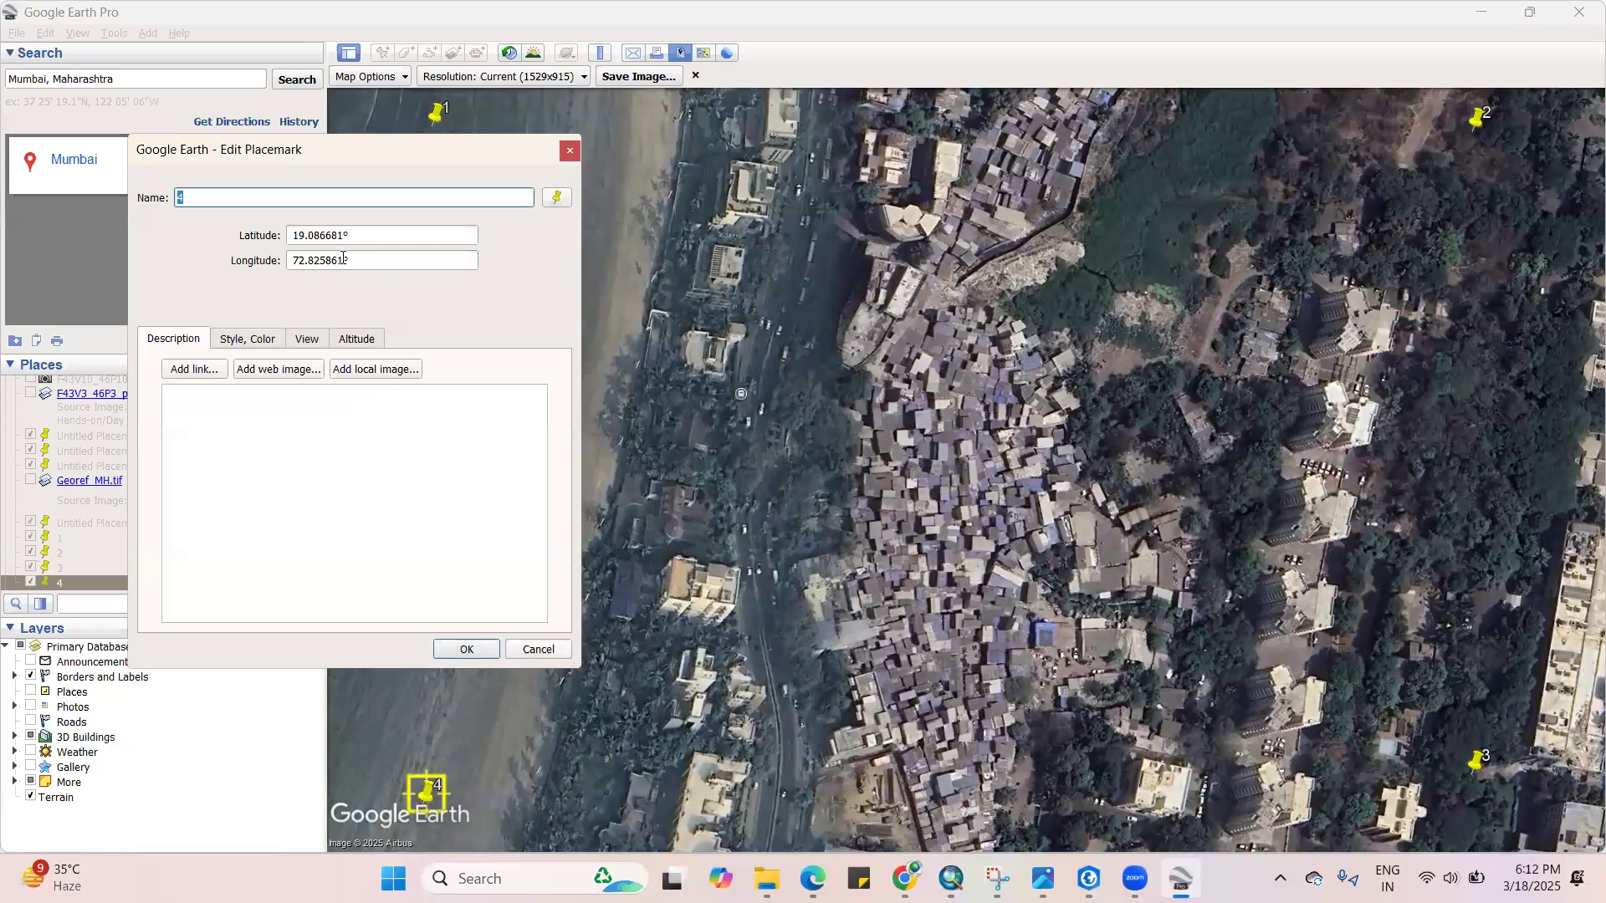
{"action": "key", "text": "Tab"}
{"action": "key", "text": "Tab"}
{"action": "key", "text": "ctrl+c"}
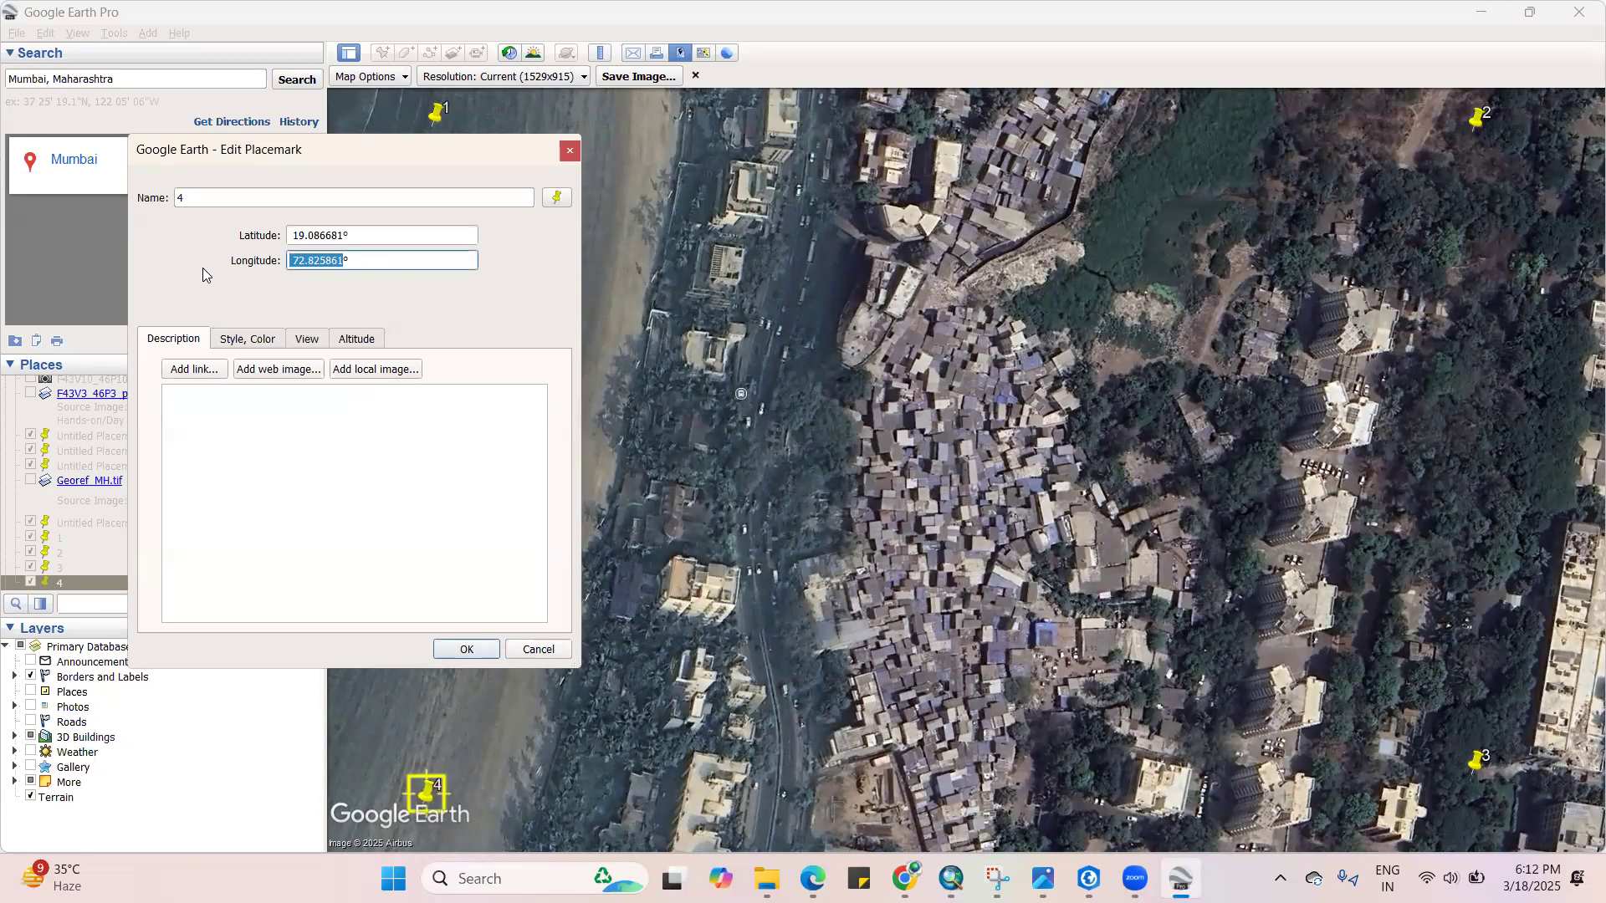
In ArcGIS Pro, add a control point at placemark 4's pin with a target X of 72.825861
{"action": "key", "text": "alt+Tab"}
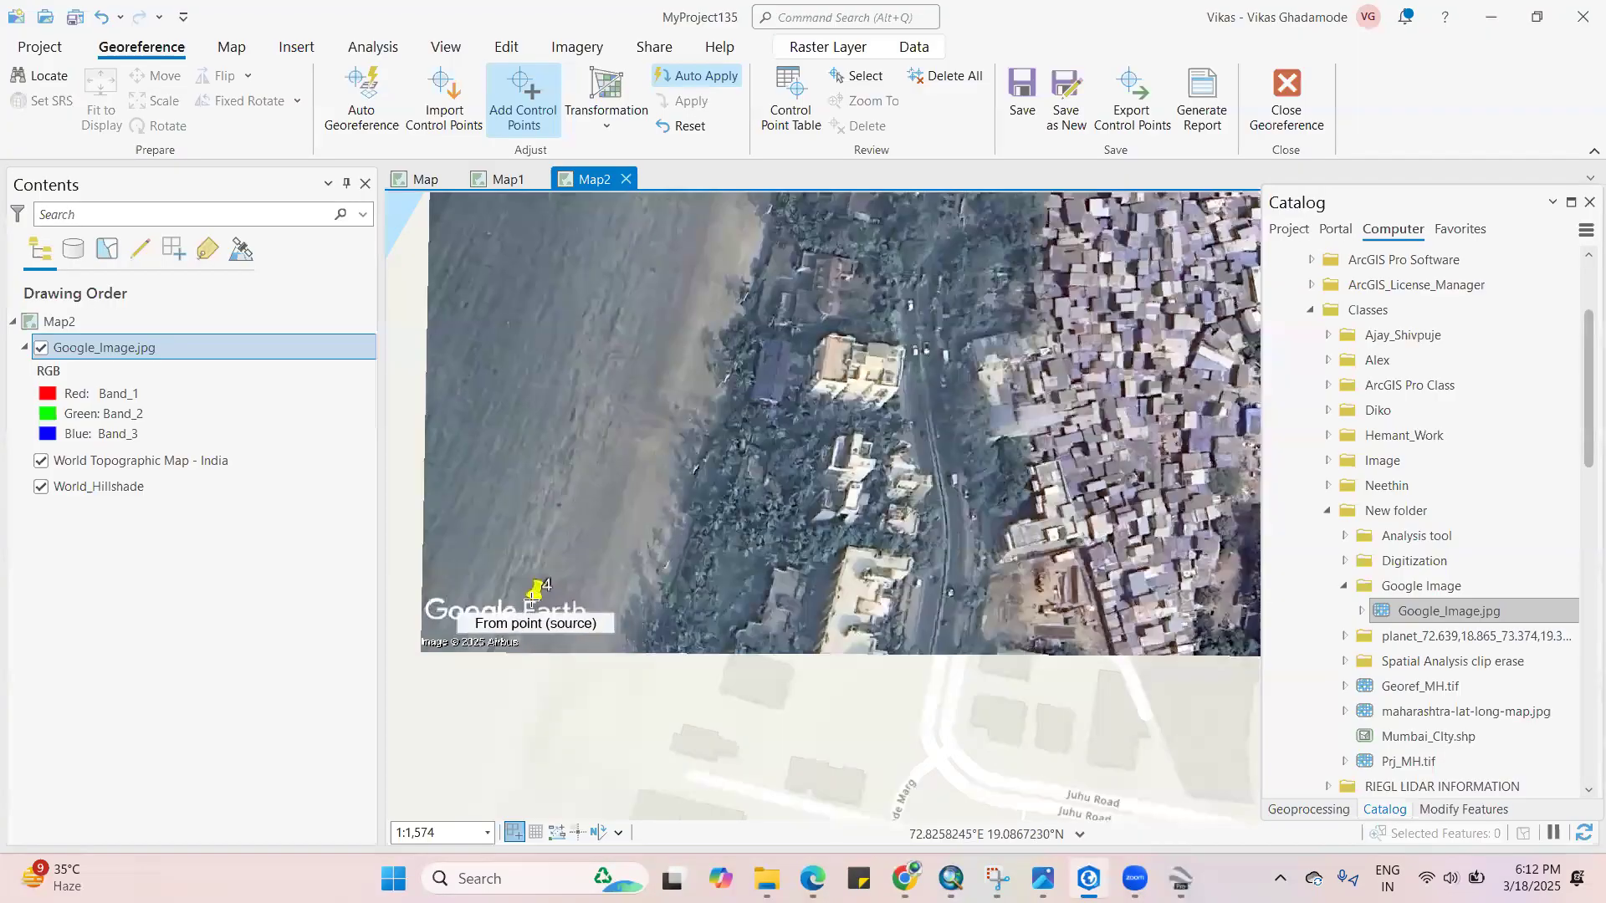
{"action": "left_click", "coordinate": [532, 600]}
{"action": "right_click", "coordinate": [628, 575]}
{"action": "double_click", "coordinate": [607, 410]}
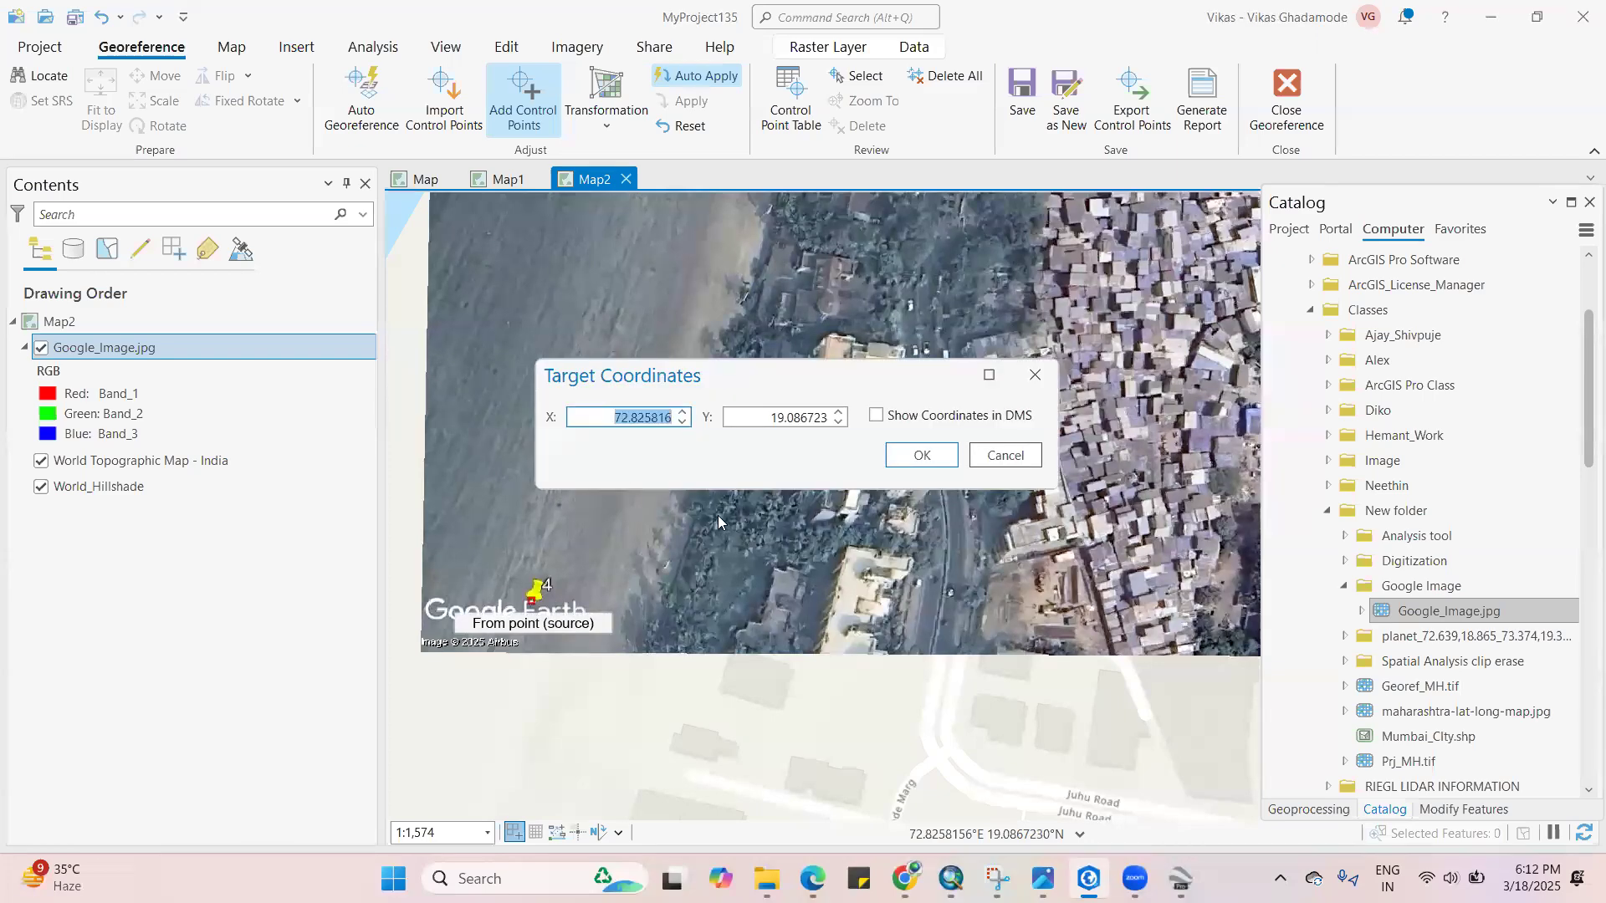
{"action": "key", "text": "ctrl+v"}
Copy placemark 4's latitude from Google Earth Pro, set the control point's target Y to 19.086681 in ArcGIS Pro, and confirm the coordinates
{"action": "key", "text": "alt+Tab"}
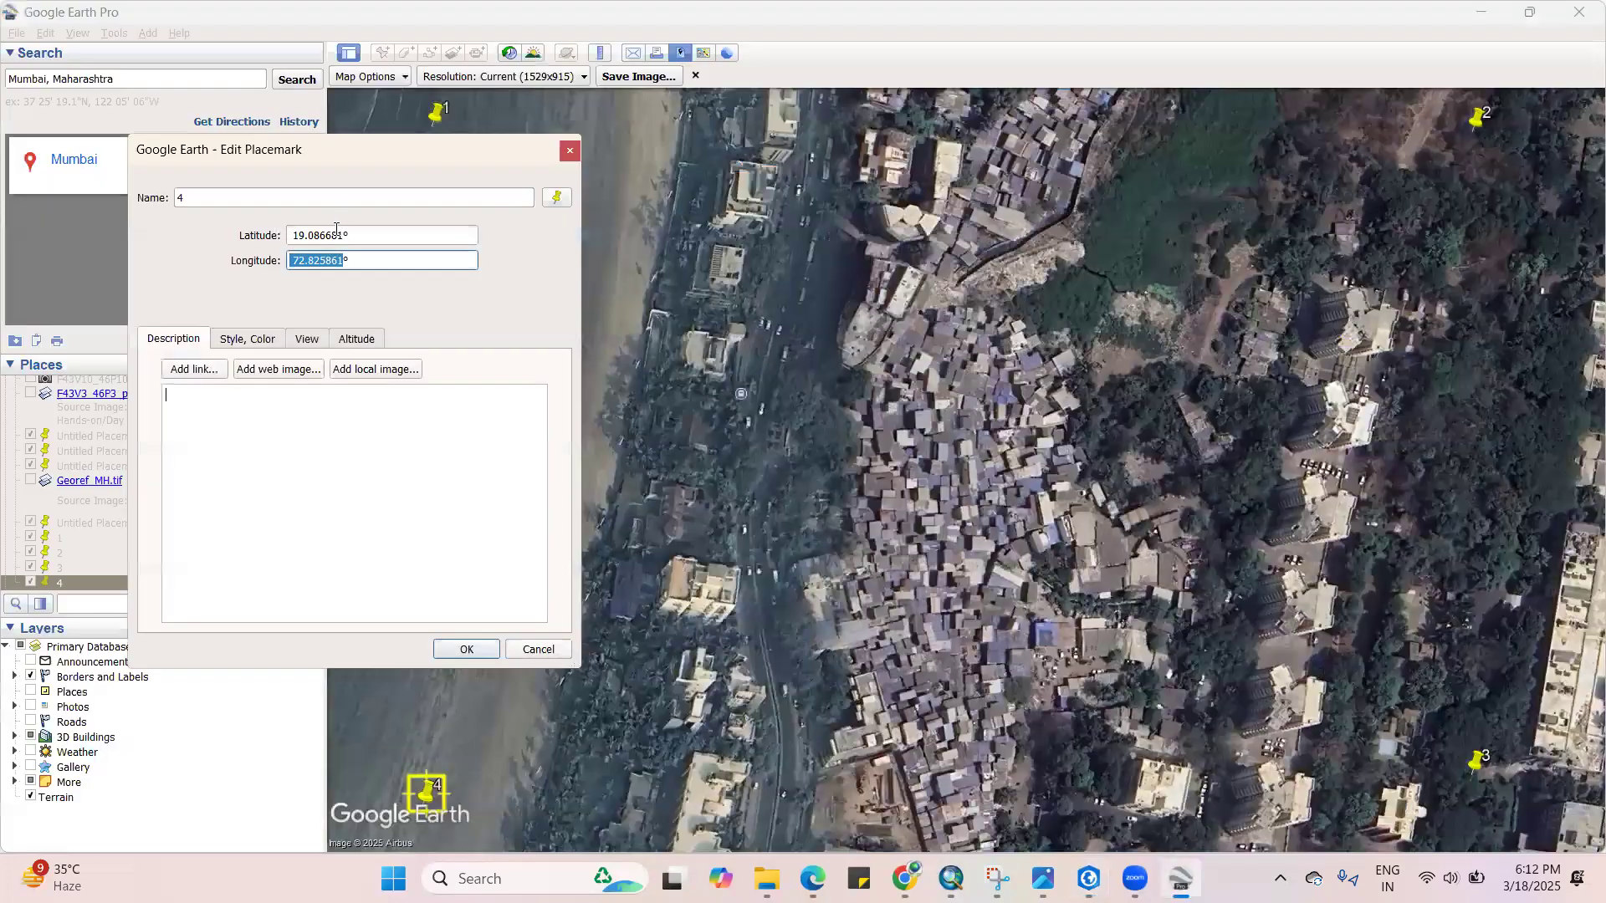
{"action": "double_click", "coordinate": [341, 235]}
{"action": "key", "text": "alt+Tab"}
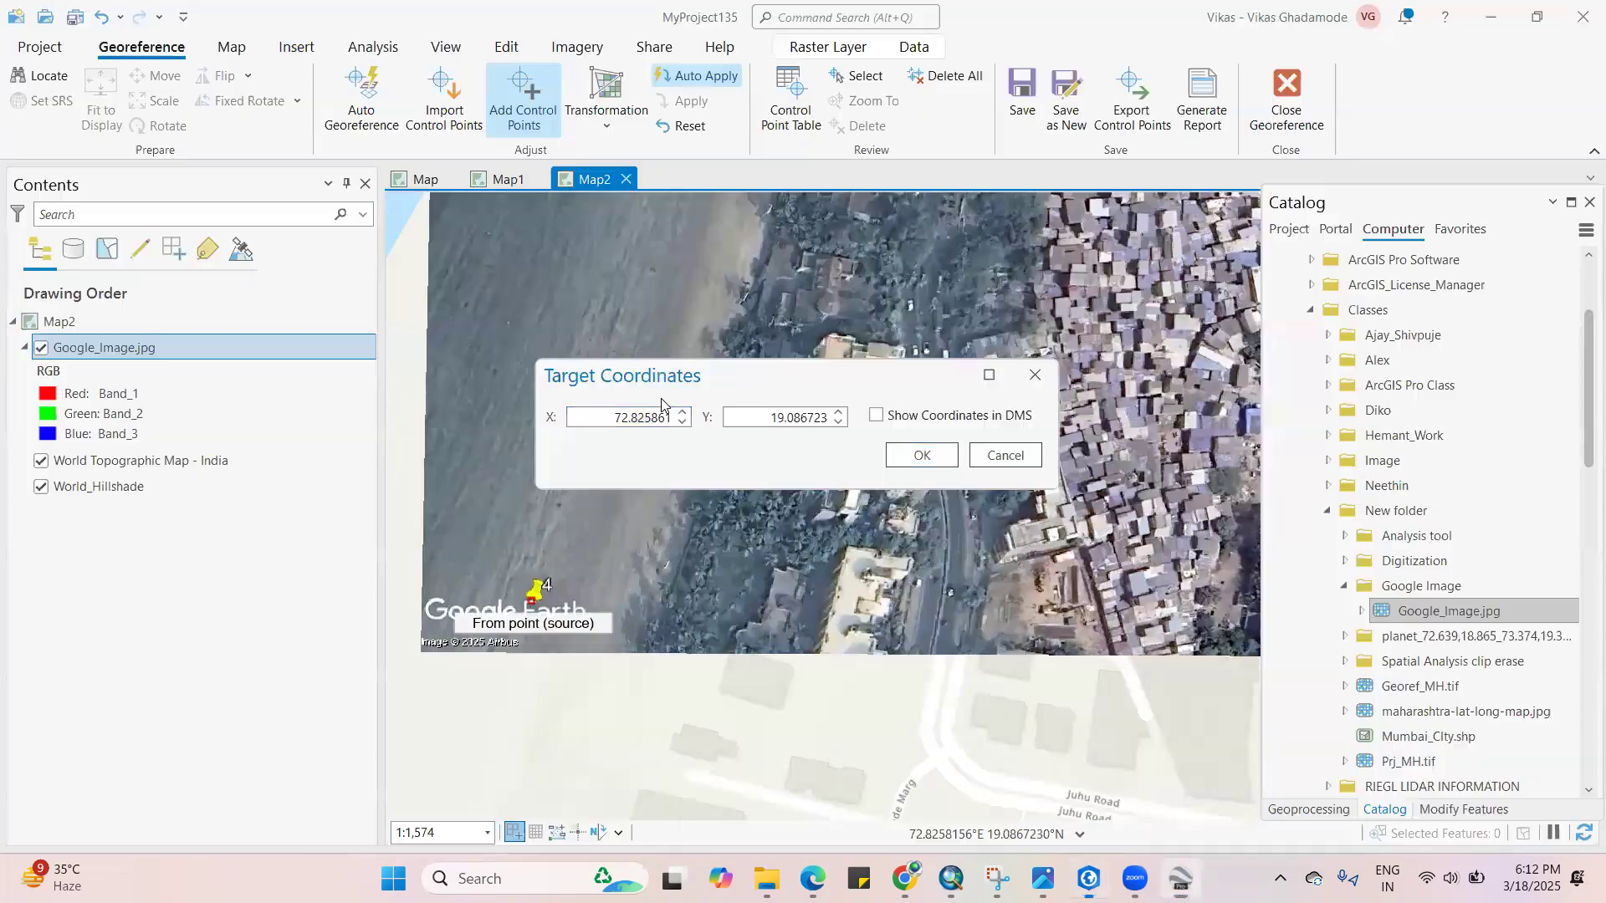
{"action": "key", "text": "Tab"}
{"action": "type", "text": "19.086681"}
{"action": "left_click", "coordinate": [897, 465]}
{"action": "scroll", "coordinate": [855, 519], "scroll_direction": "down", "scroll_amount": 3}
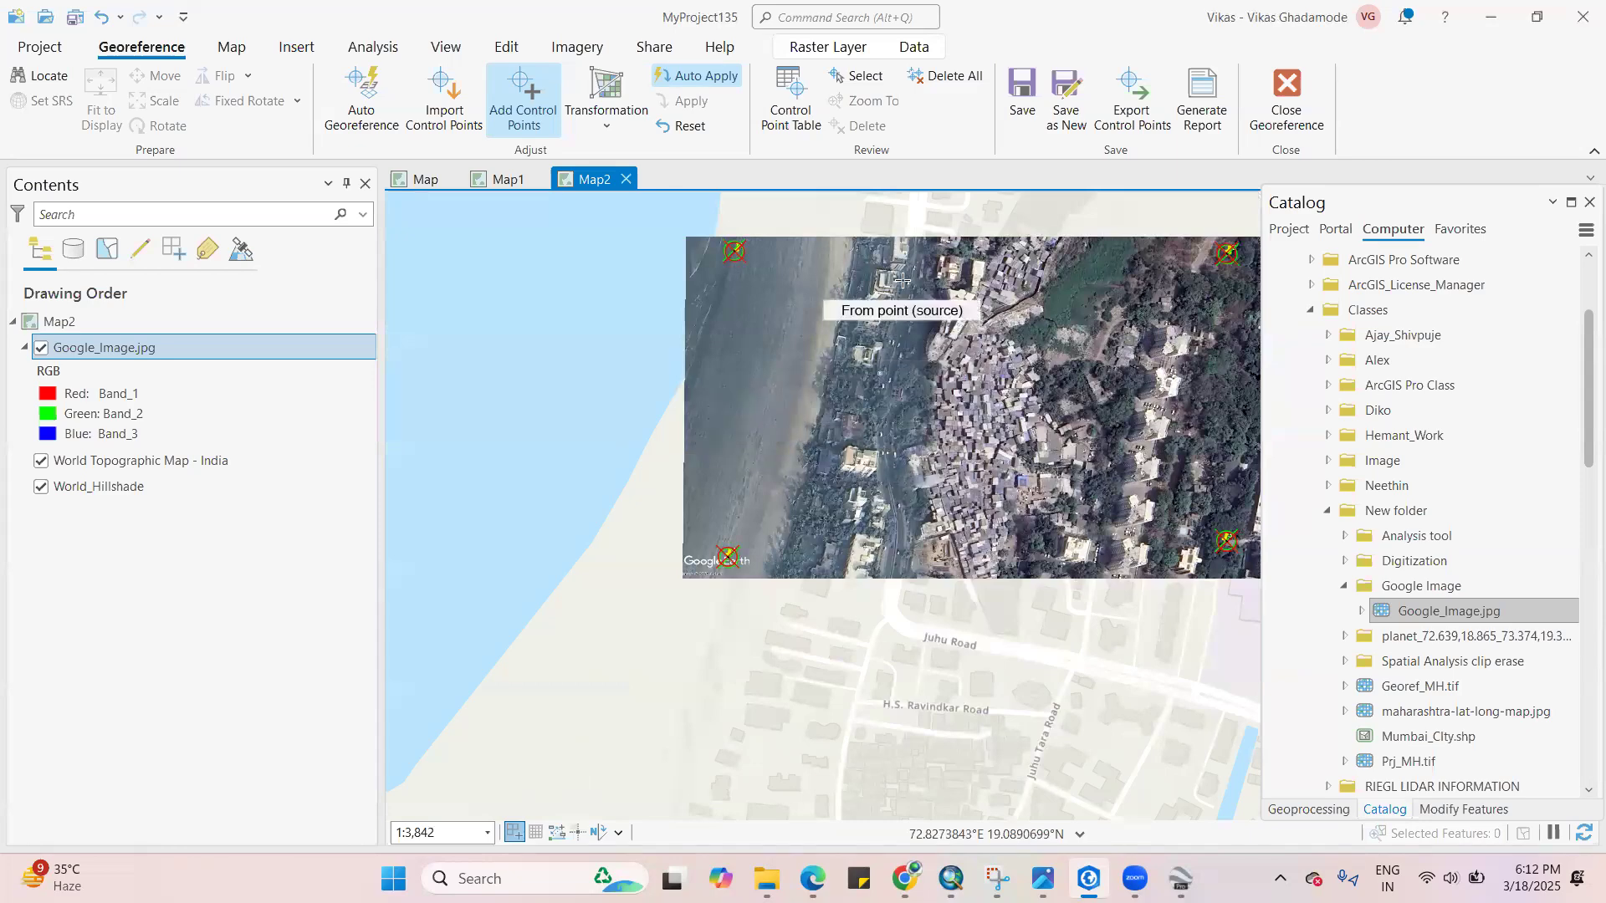
{"action": "scroll", "coordinate": [902, 280], "scroll_direction": "up", "scroll_amount": 2}
{"action": "scroll", "coordinate": [790, 431], "scroll_direction": "down", "scroll_amount": 2}
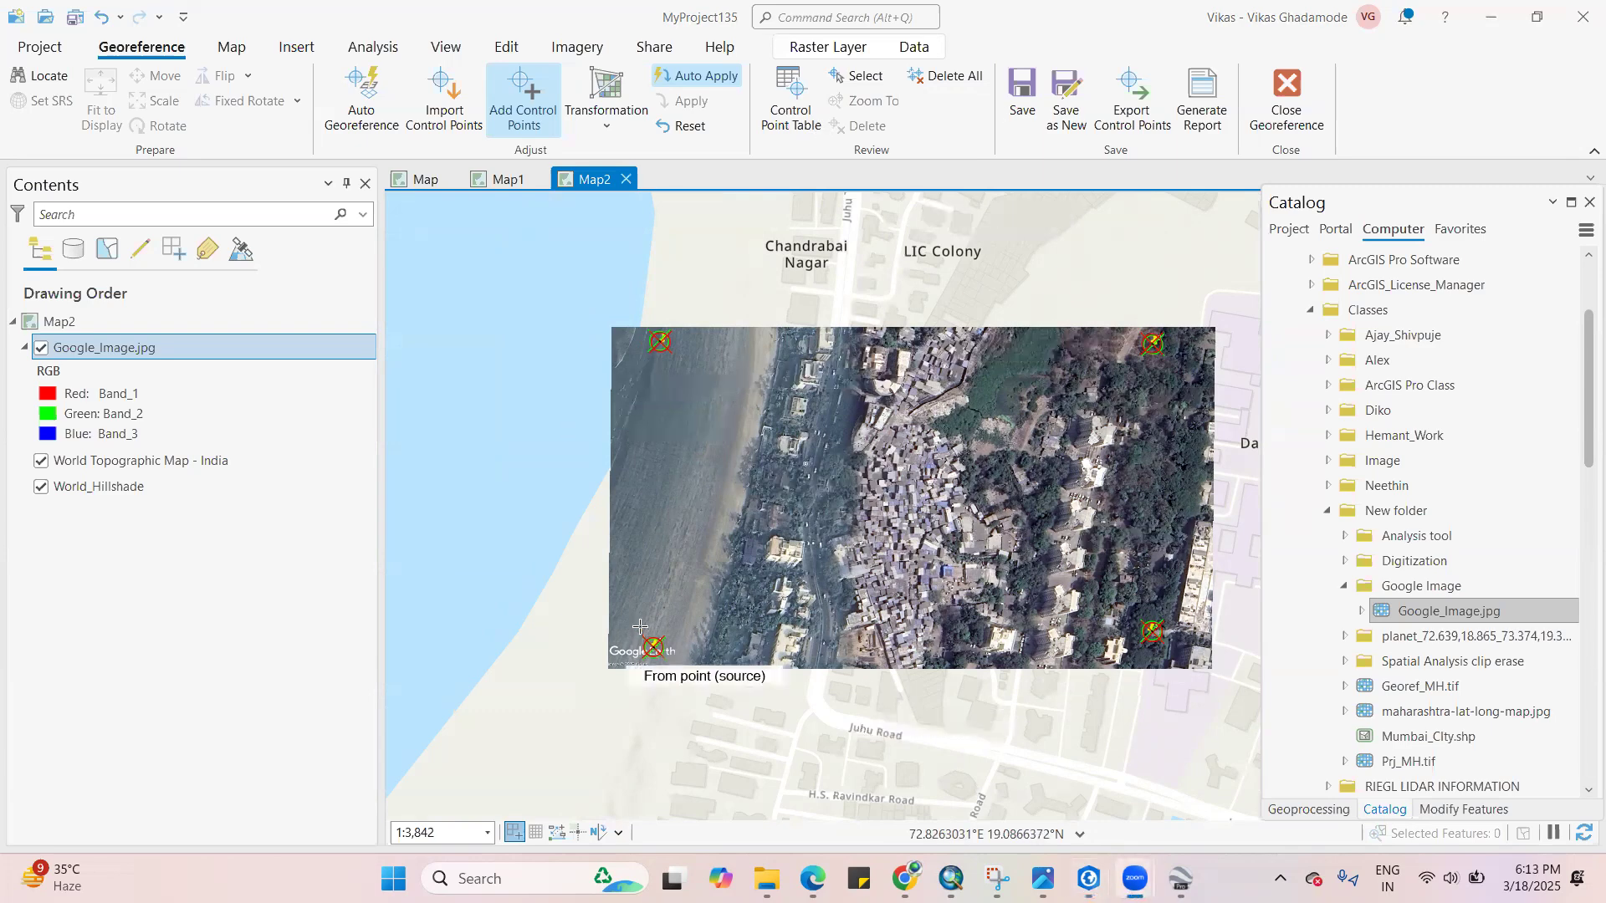
Start saving the georeferenced image as a new raster named Georef_Google_Image in the Google Image folder
{"action": "left_click", "coordinate": [1067, 130]}
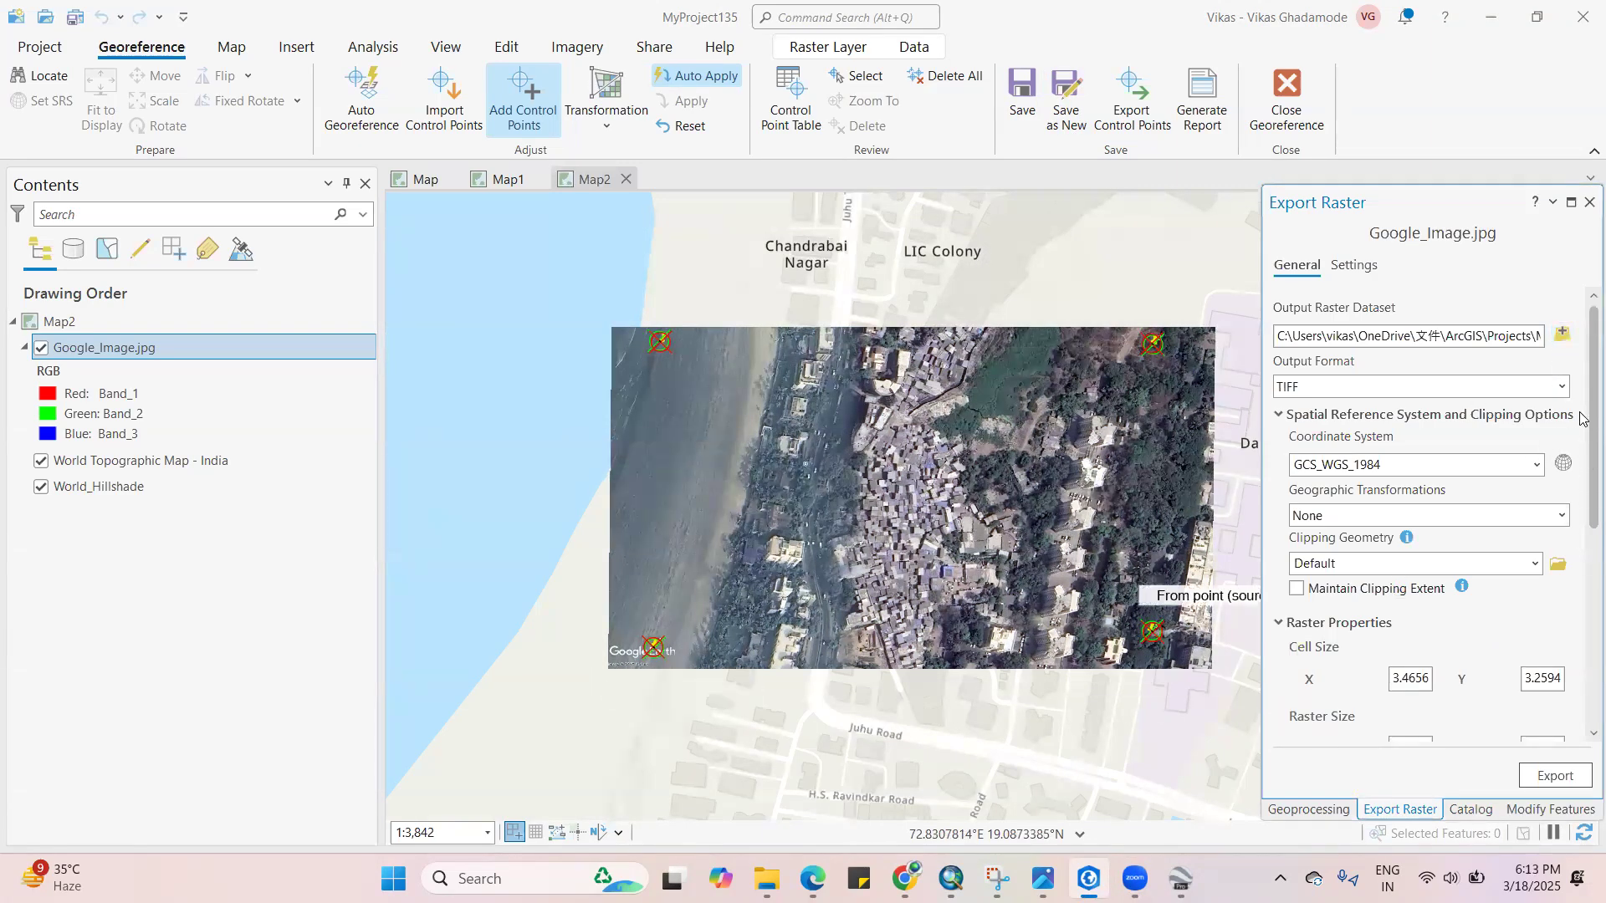
{"action": "left_click", "coordinate": [1561, 335]}
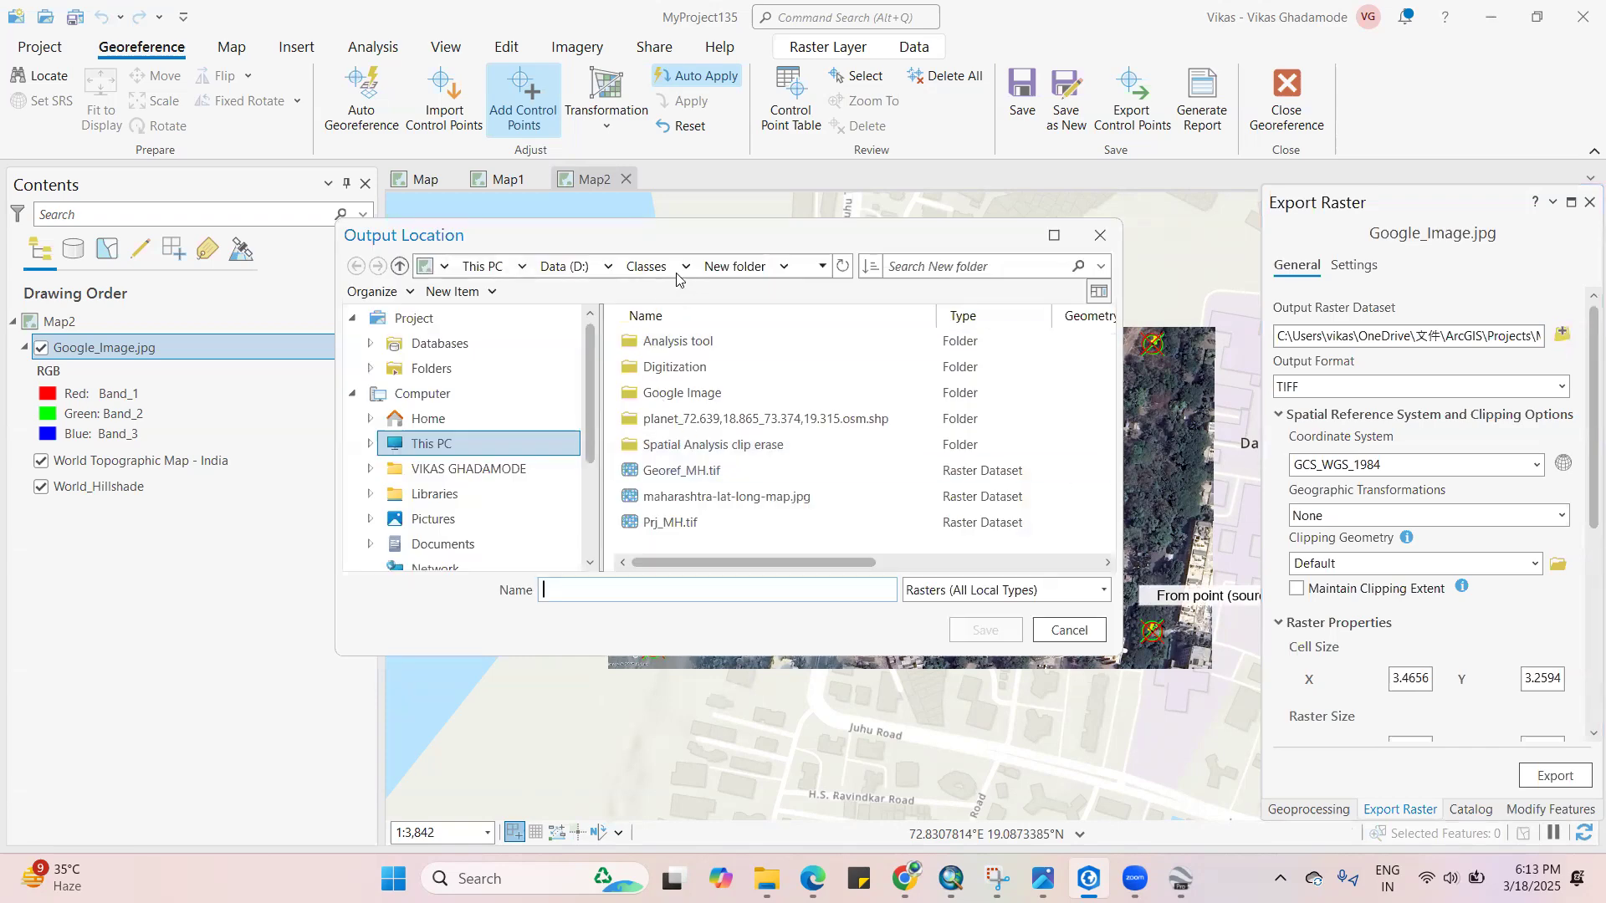
{"action": "double_click", "coordinate": [673, 393]}
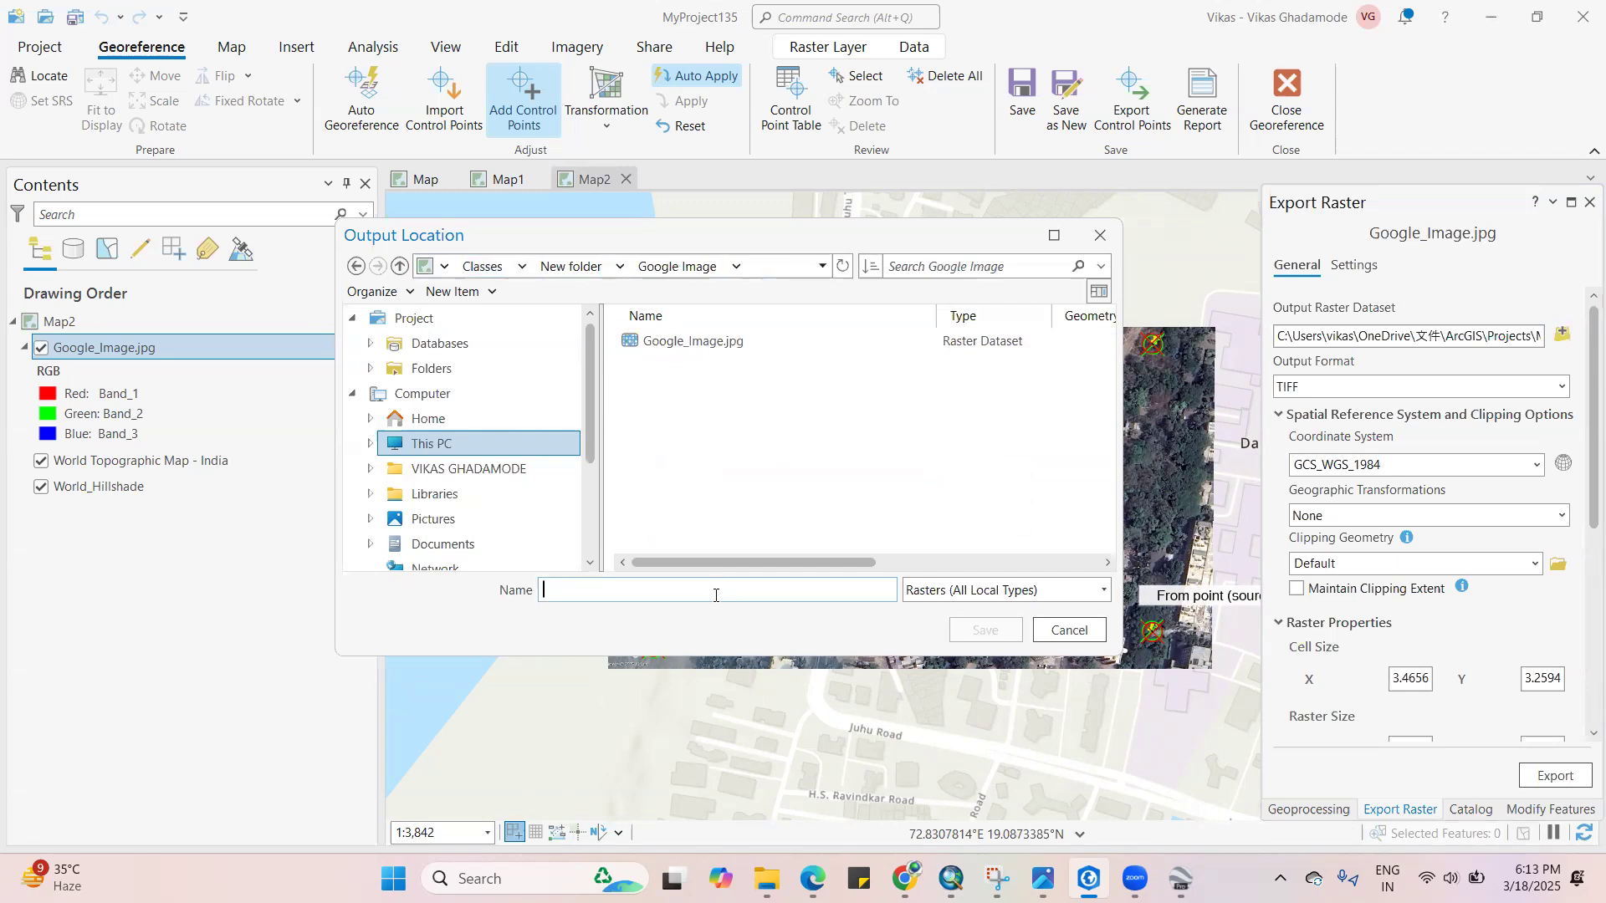
{"action": "left_click", "coordinate": [715, 596]}
{"action": "type", "text": "Georef_Google_Image"}
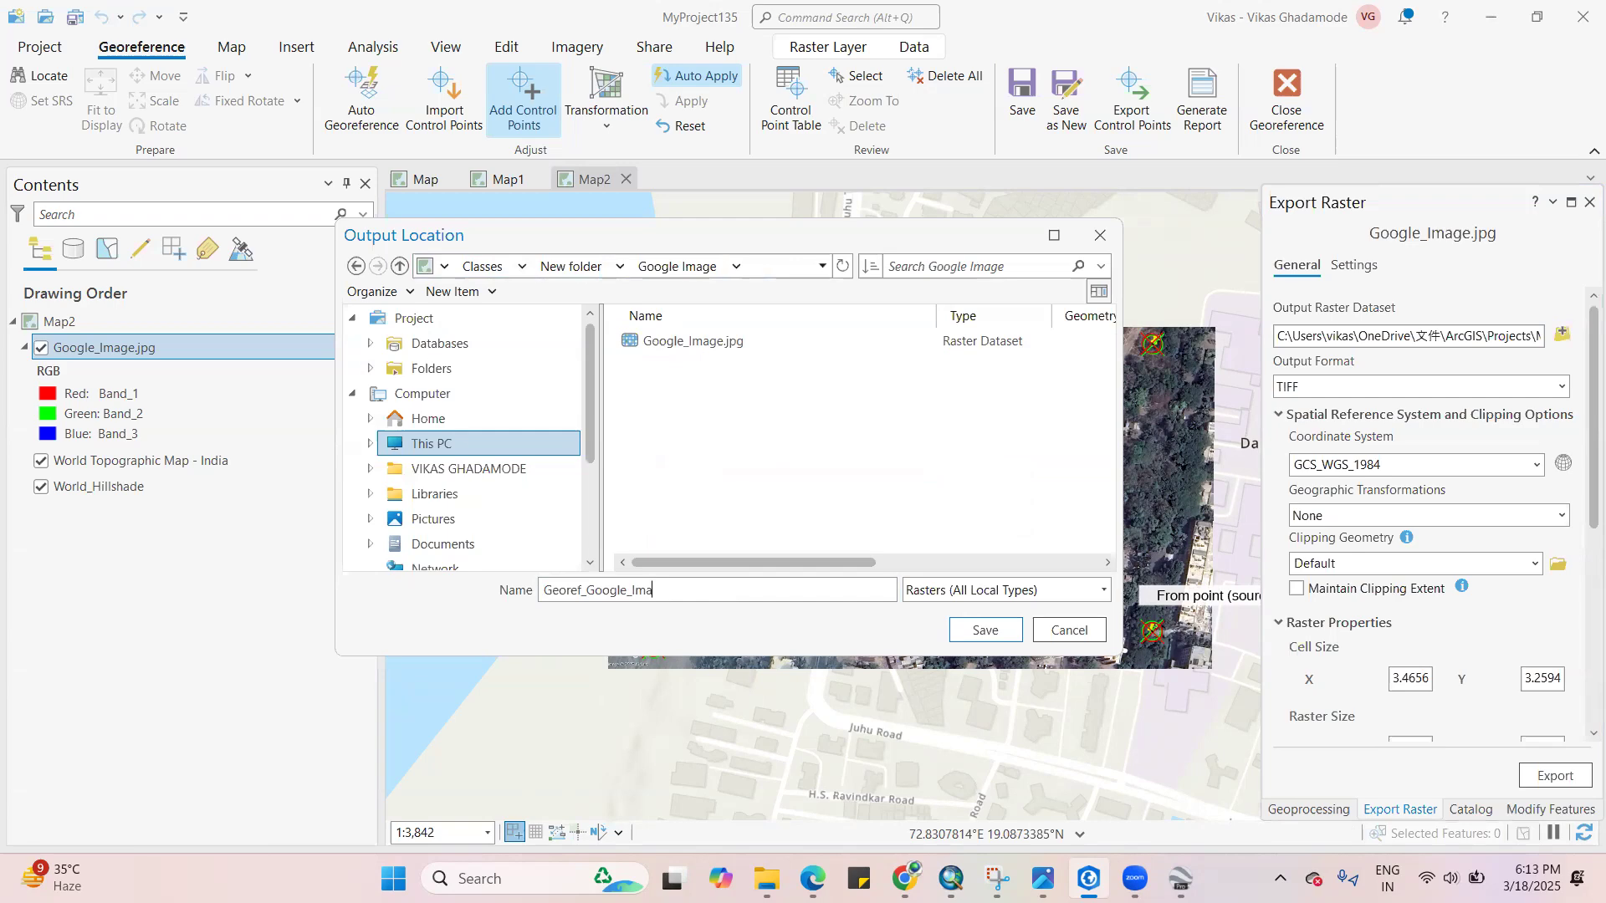
{"action": "left_click", "coordinate": [985, 636]}
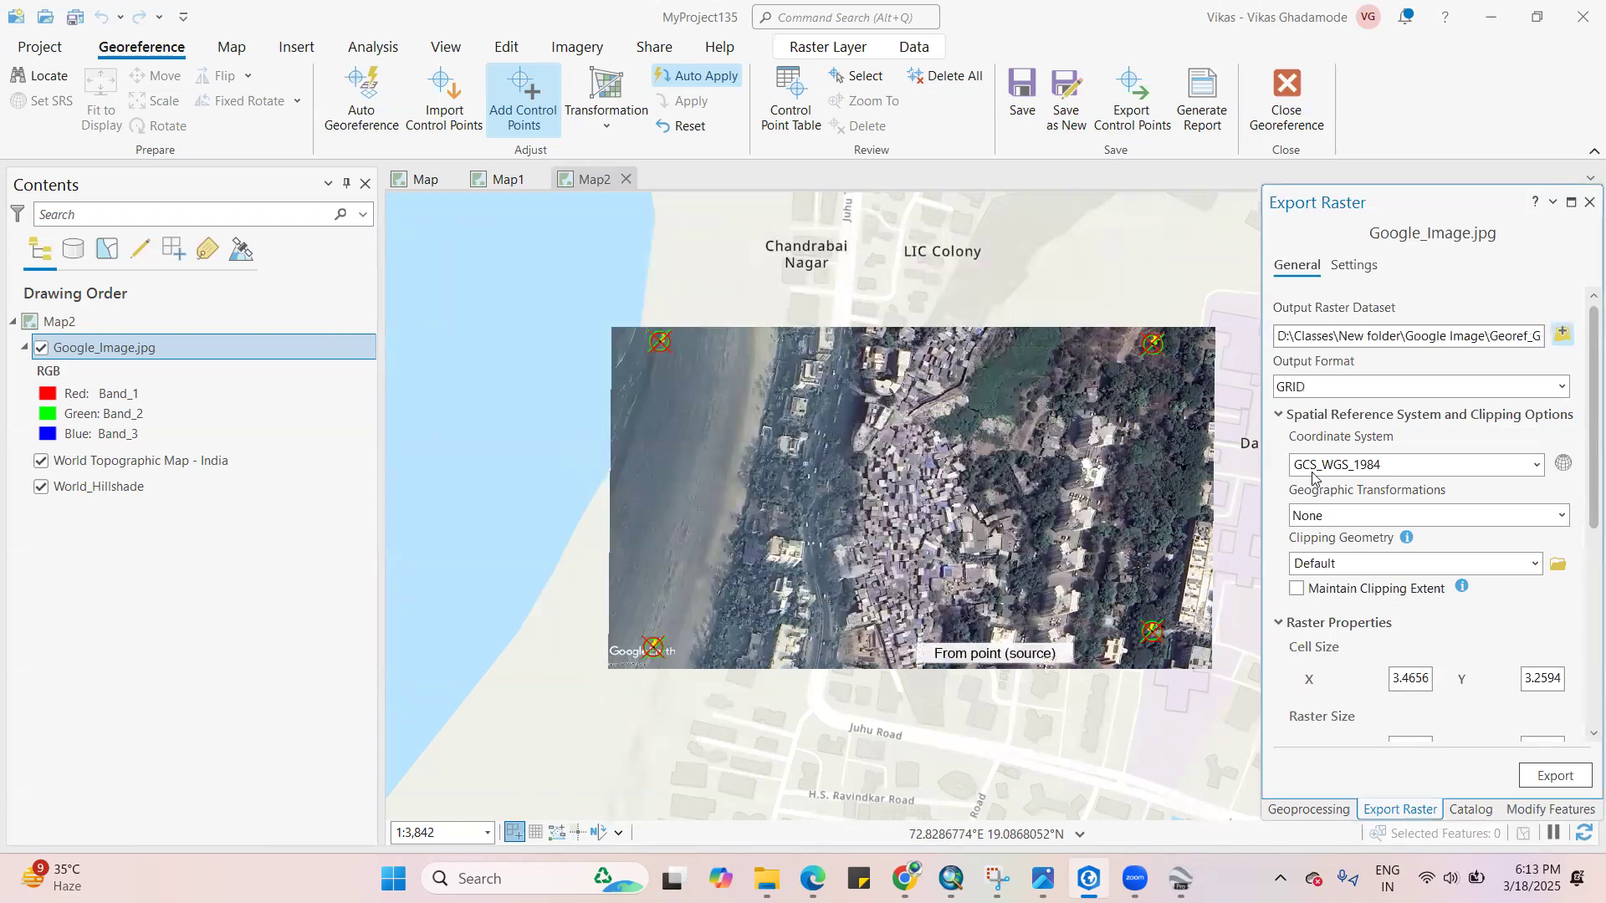
Set the output format to TIFF and export the raster
{"action": "left_click", "coordinate": [1560, 390]}
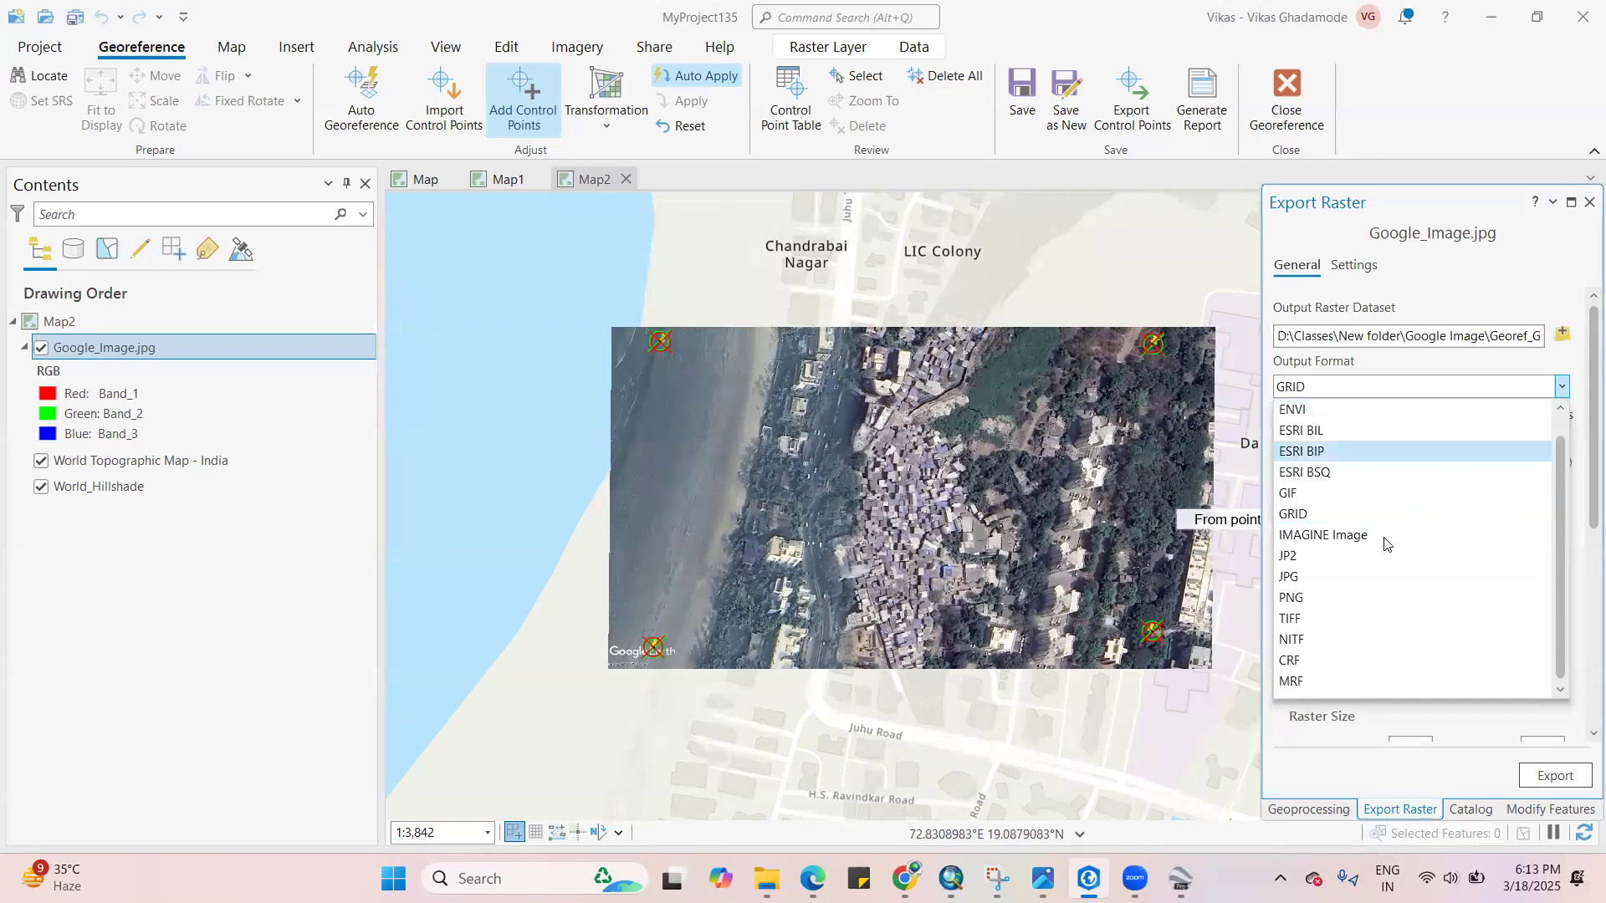
{"action": "left_click", "coordinate": [1337, 620]}
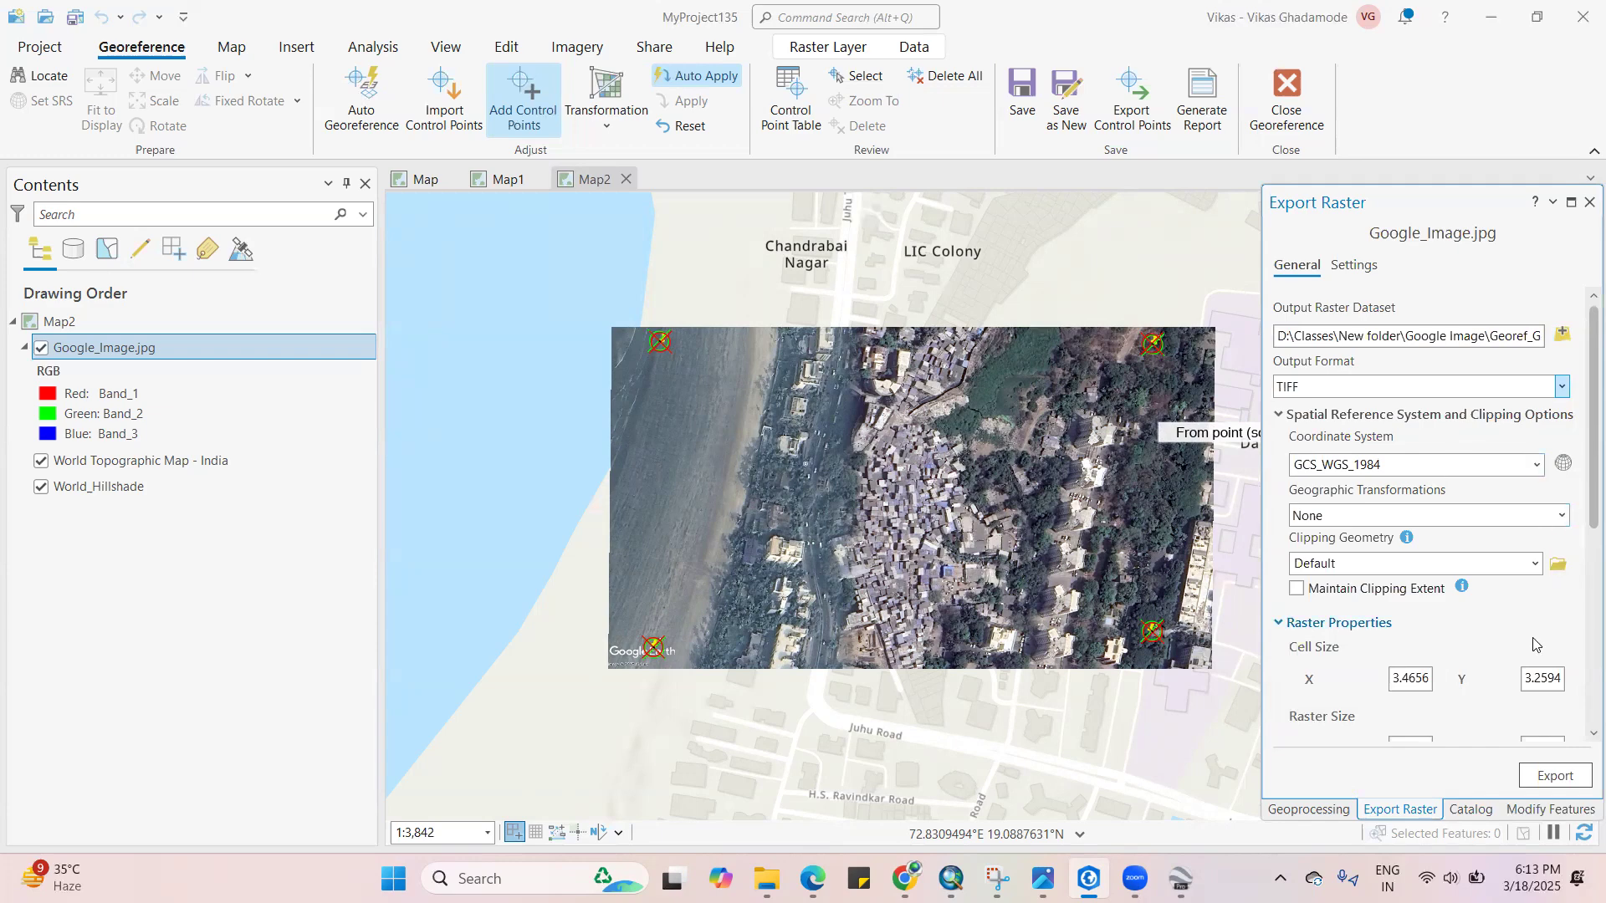
{"action": "left_click_drag", "start_coordinate": [1582, 529], "coordinate": [1582, 721]}
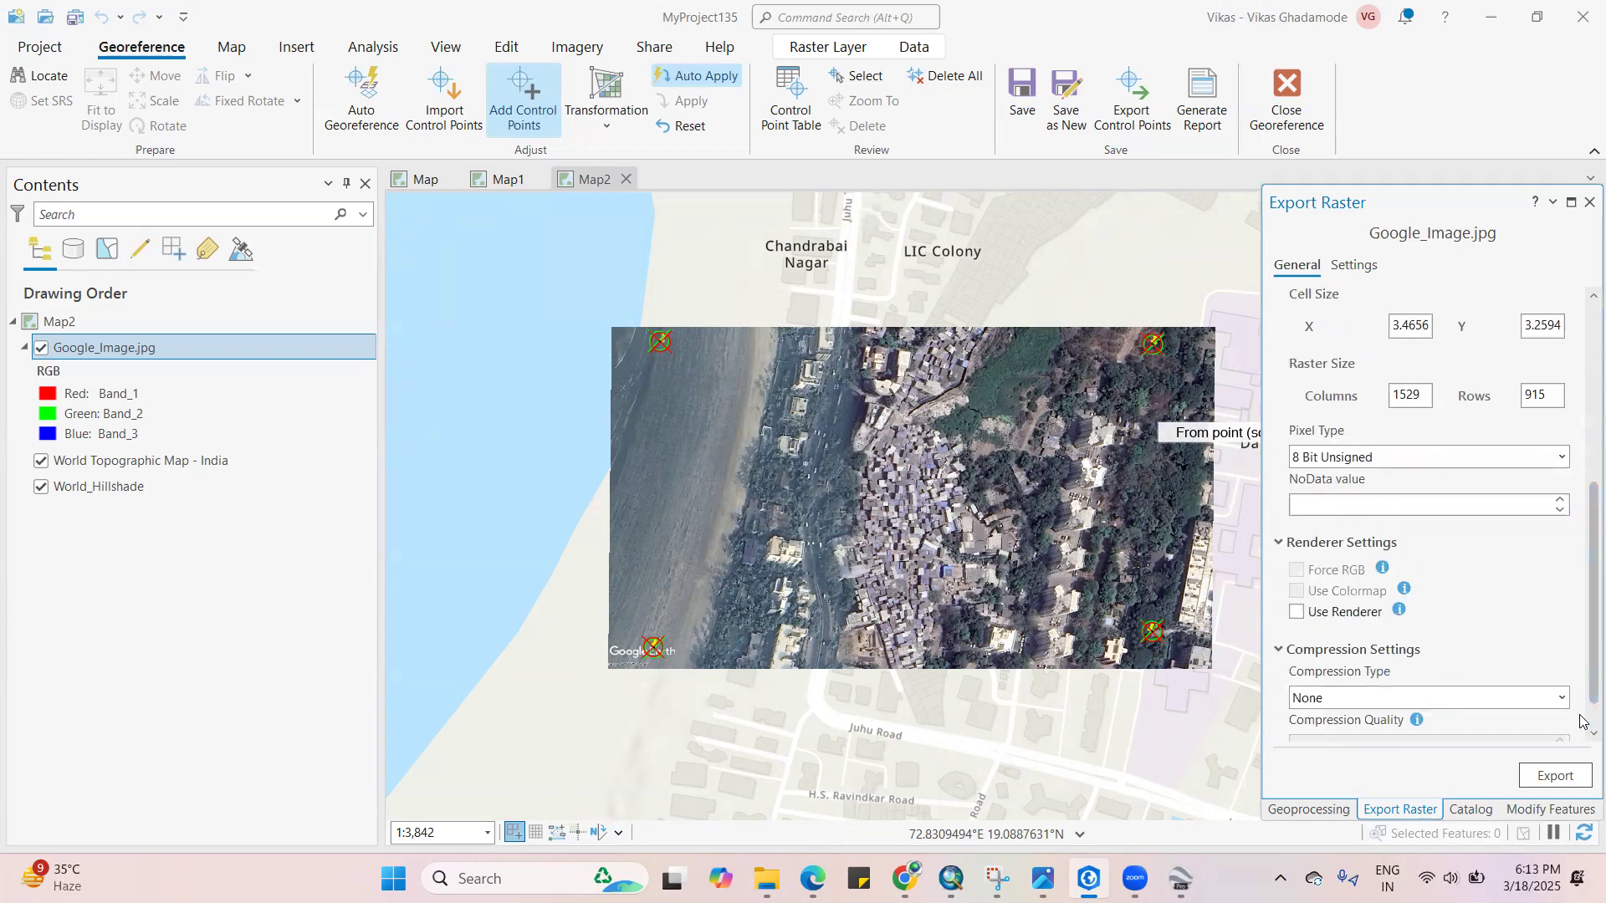
{"action": "left_click", "coordinate": [1551, 778]}
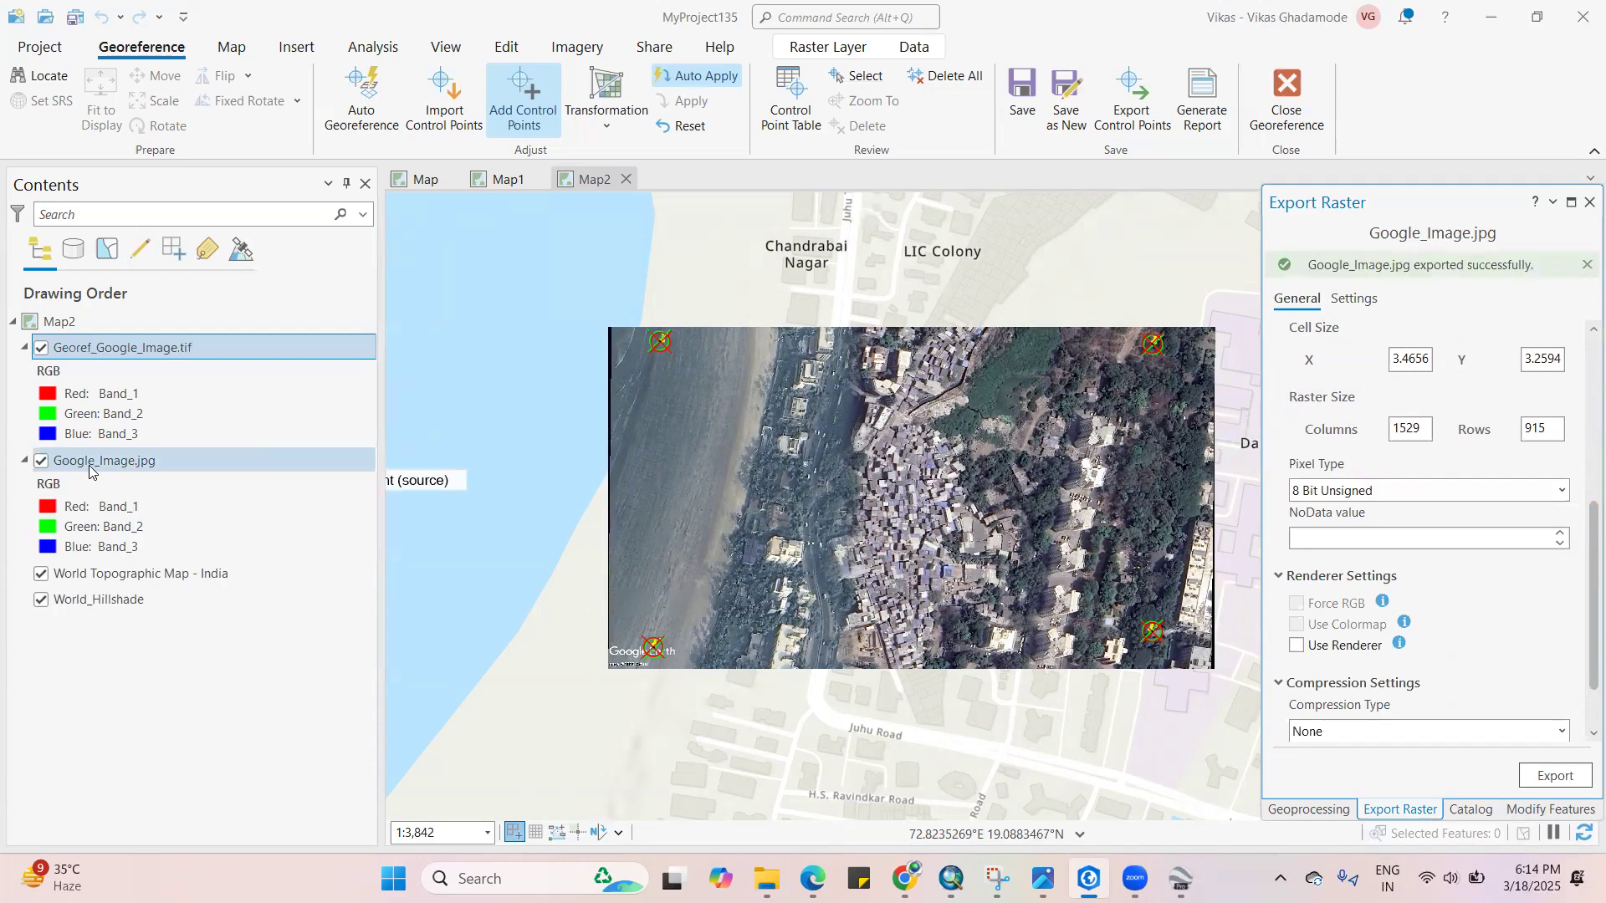
Hide the original Google_Image.jpg layer and inspect the exported Georef_Google_Image.tif on the map
{"action": "left_click", "coordinate": [42, 462]}
{"action": "scroll", "coordinate": [790, 382], "scroll_direction": "down", "scroll_amount": 2}
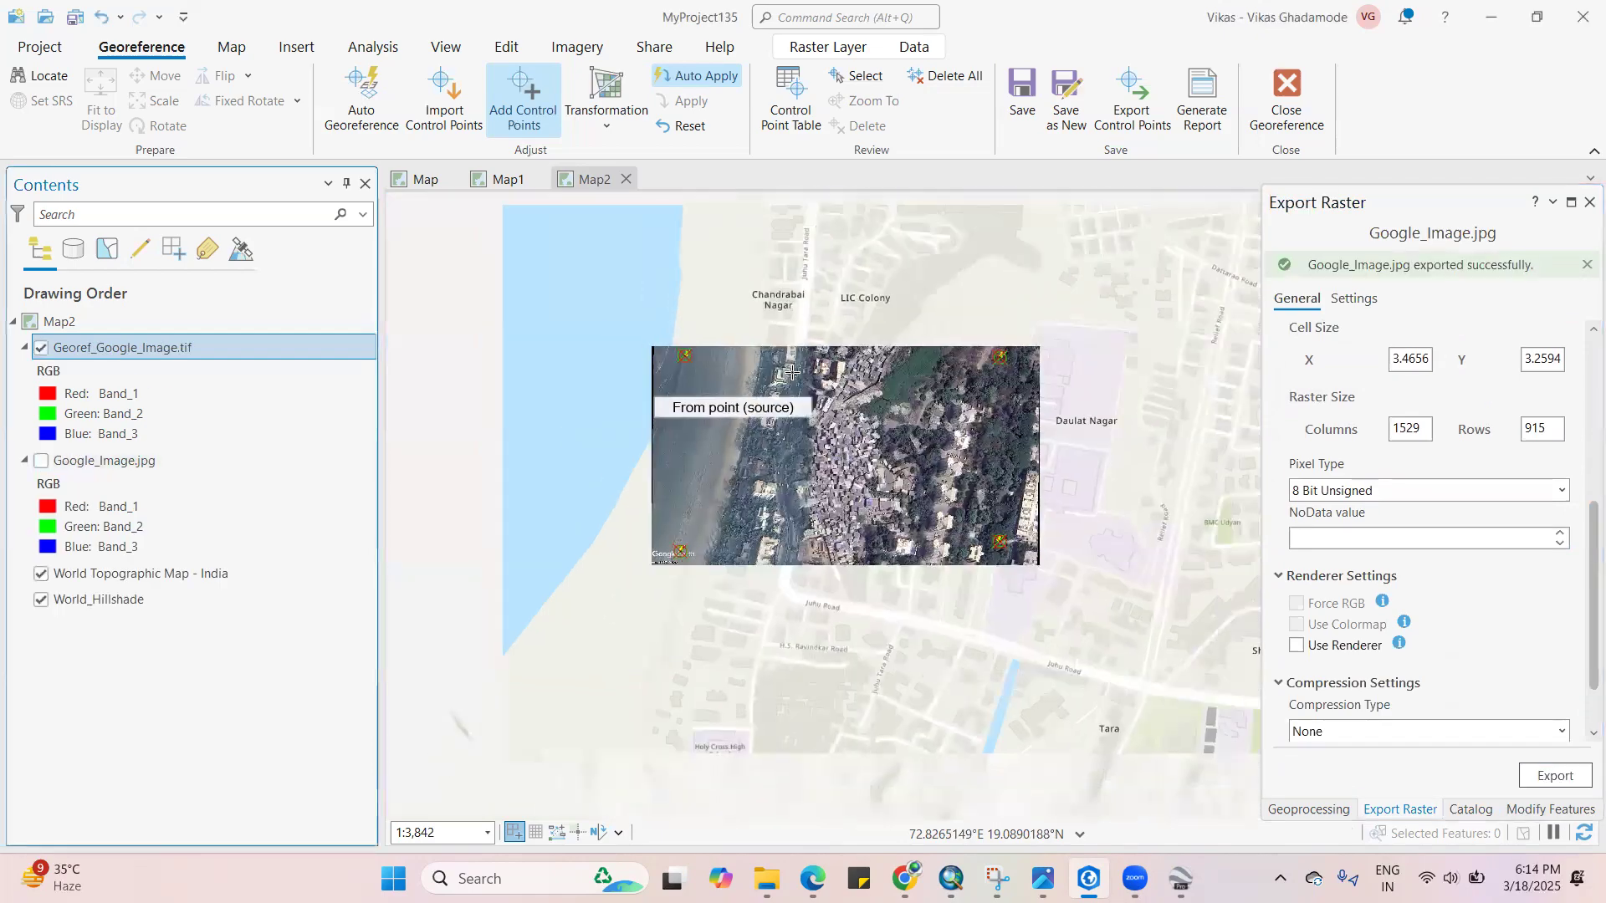
{"action": "scroll", "coordinate": [791, 383], "scroll_direction": "up", "scroll_amount": 2}
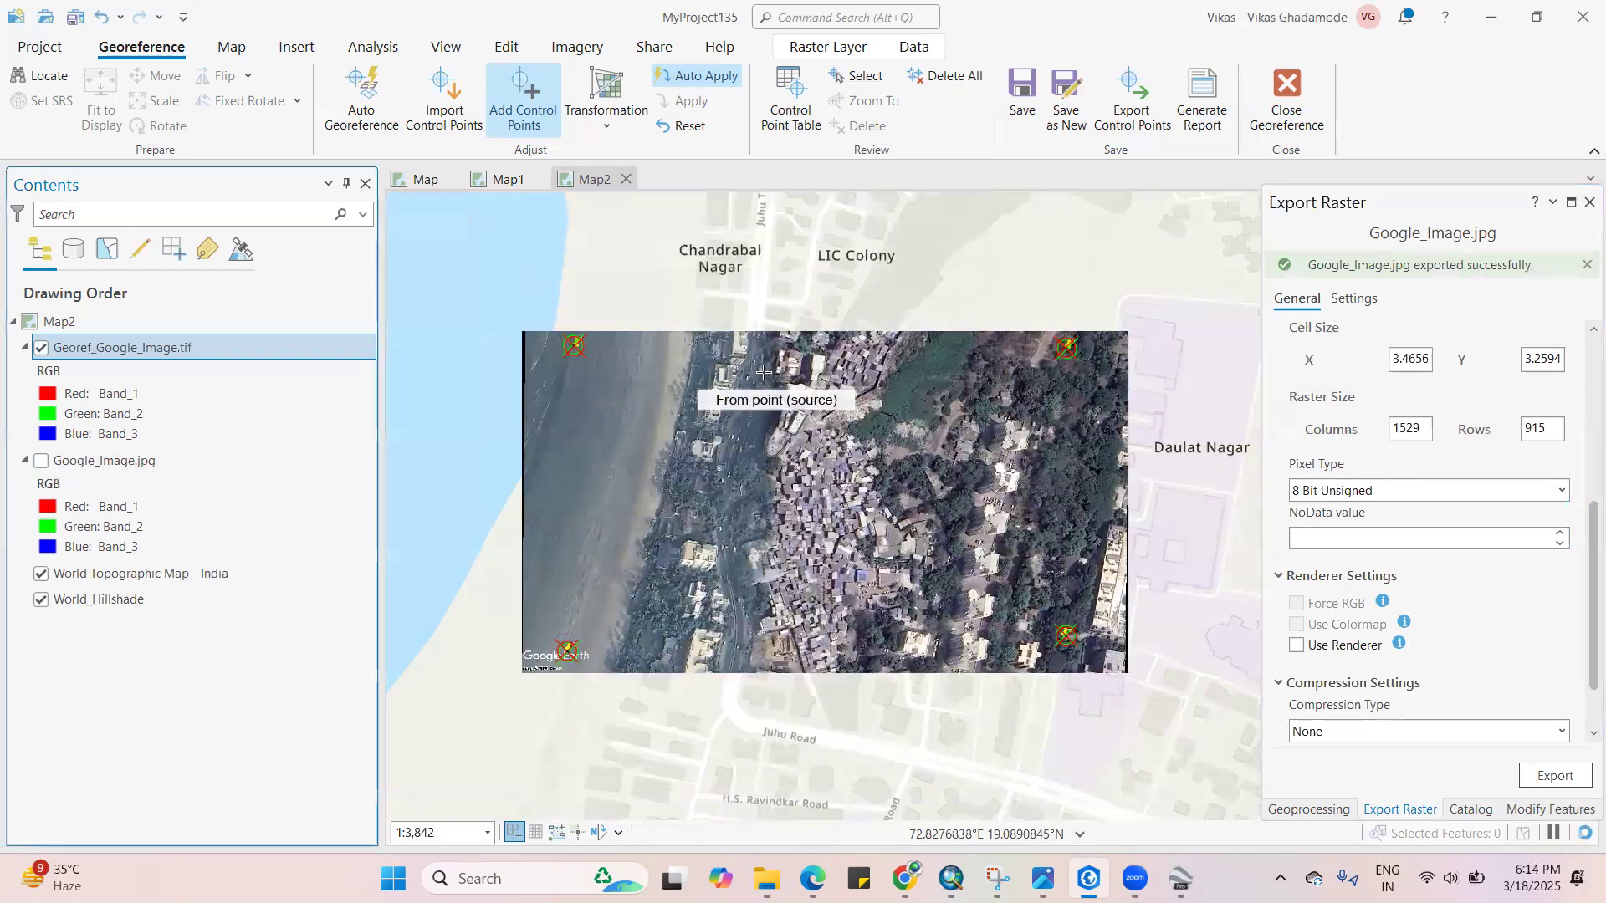
{"action": "scroll", "coordinate": [744, 365], "scroll_direction": "up", "scroll_amount": 4}
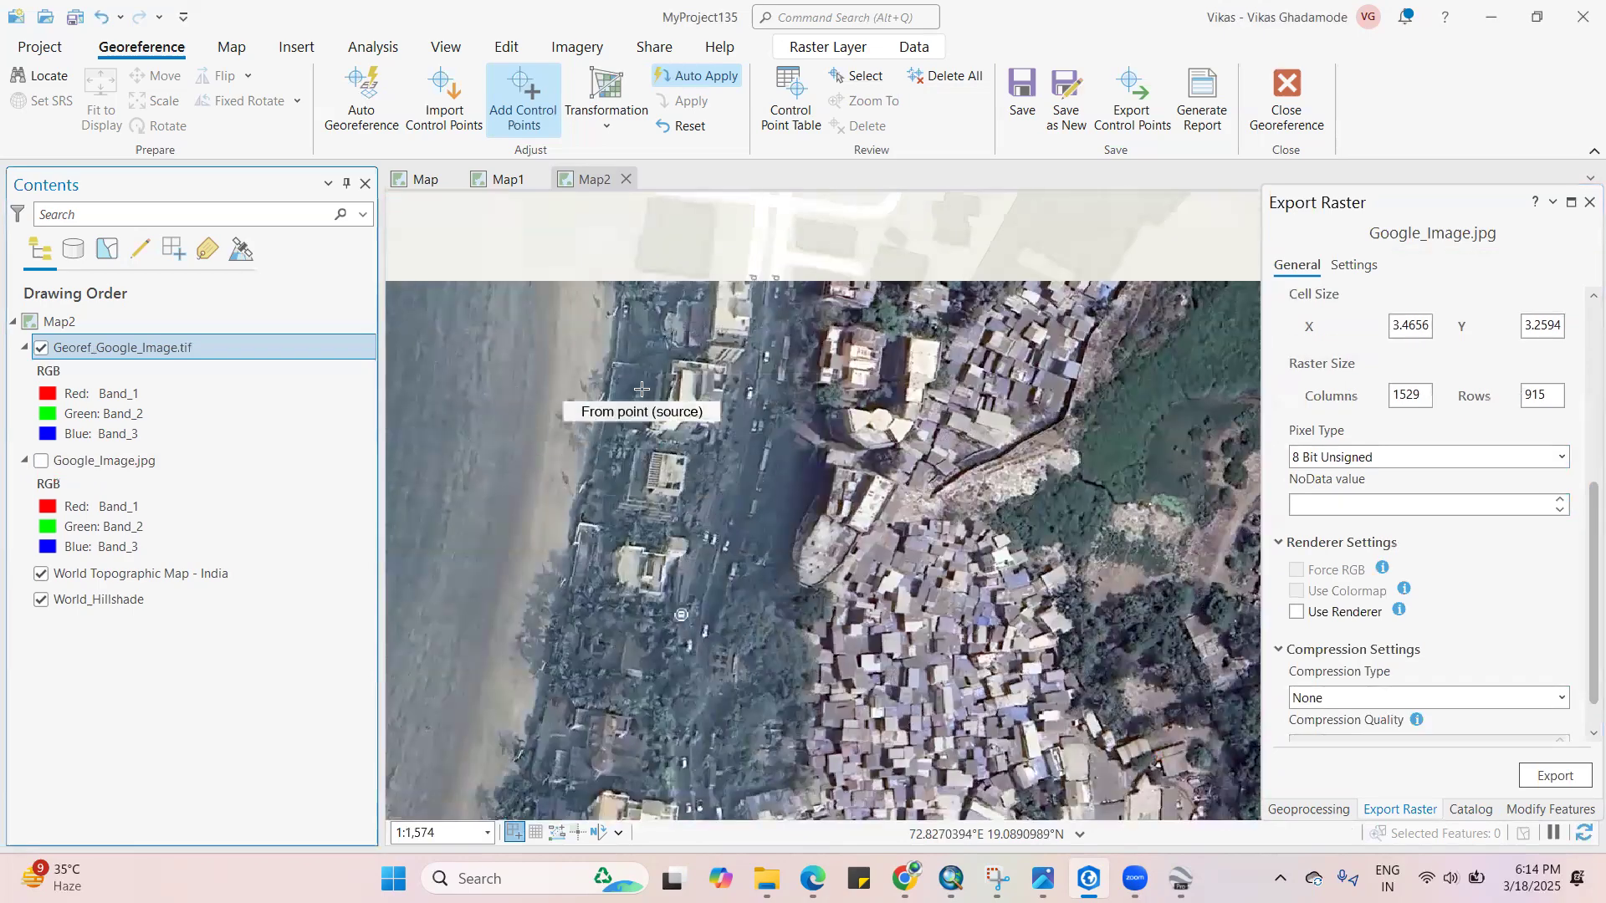
{"action": "scroll", "coordinate": [627, 382], "scroll_direction": "down", "scroll_amount": 2}
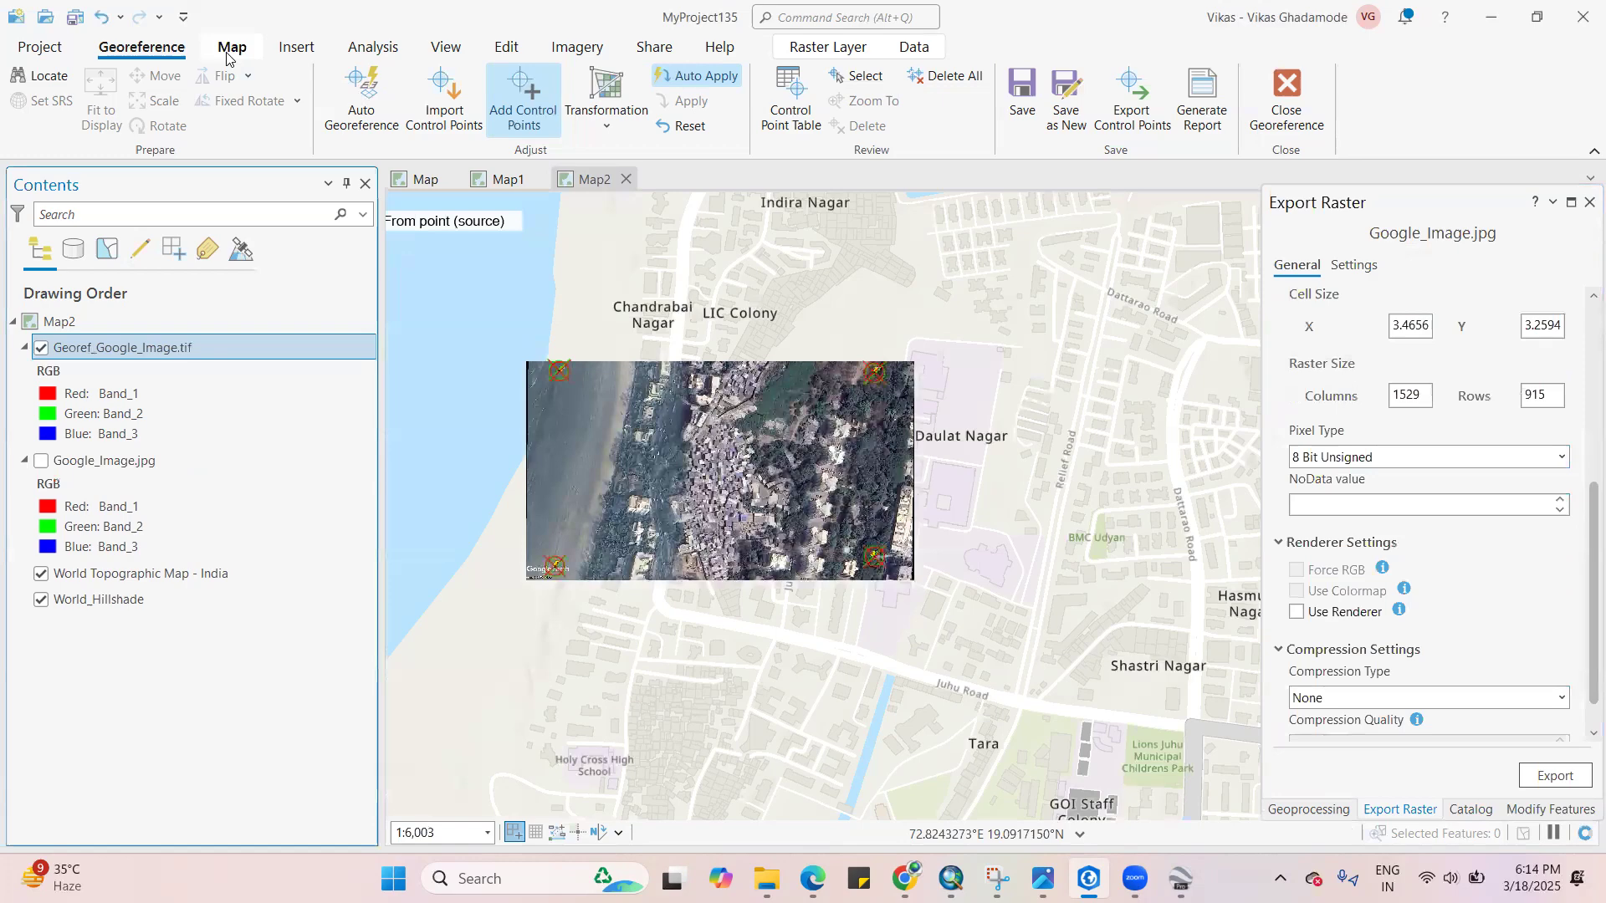
Change the map's basemap to Imagery
{"action": "left_click", "coordinate": [583, 50]}
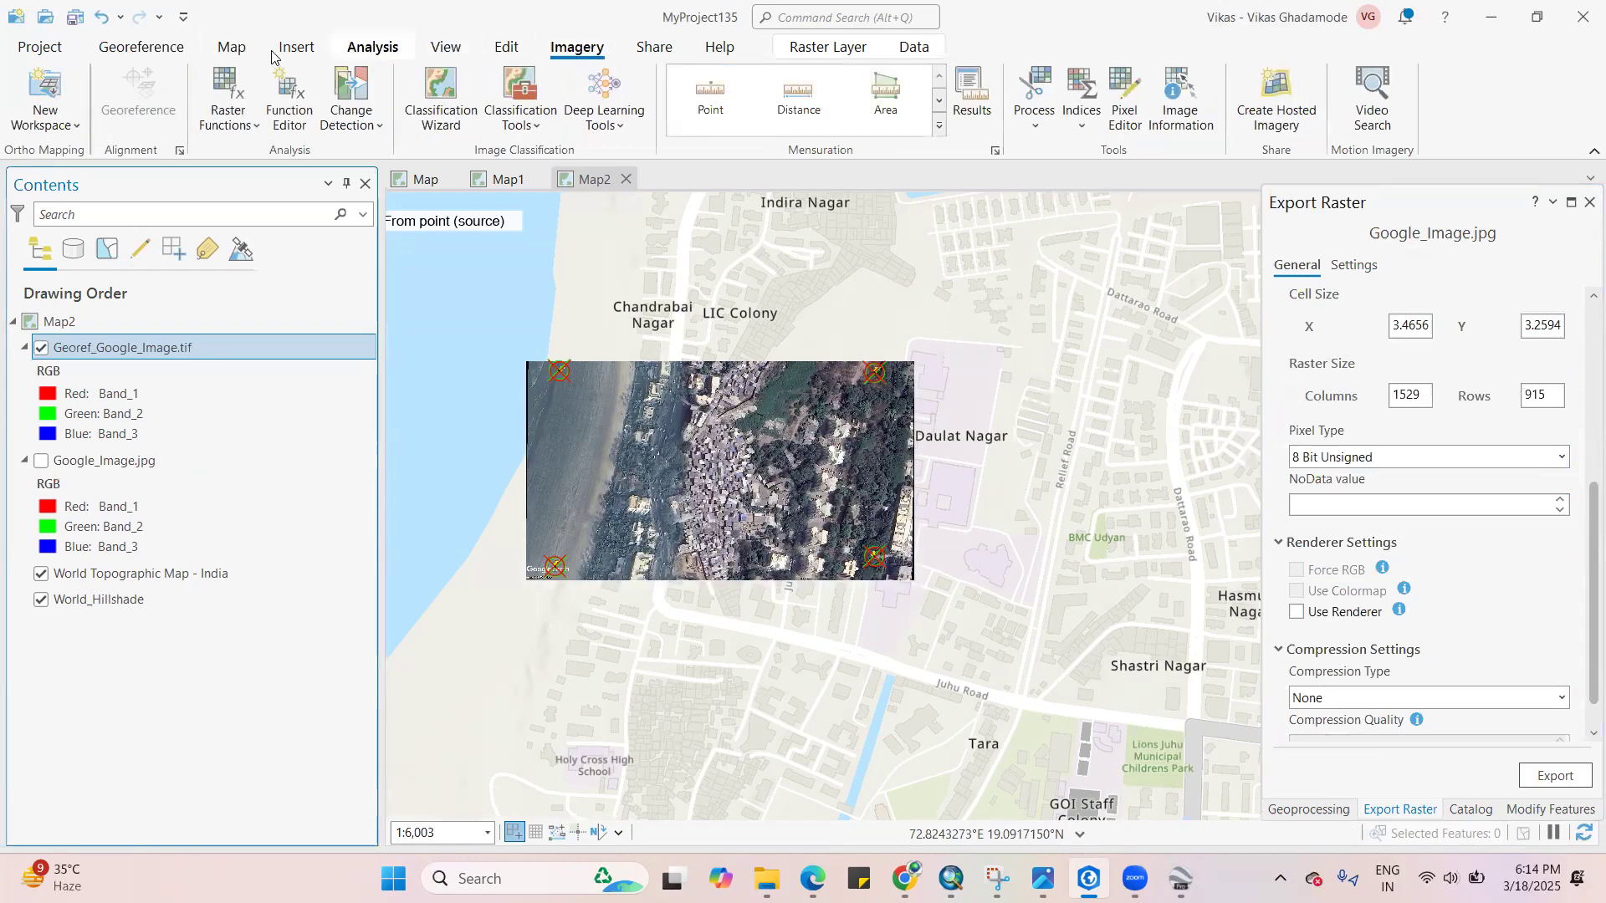
{"action": "left_click", "coordinate": [234, 50]}
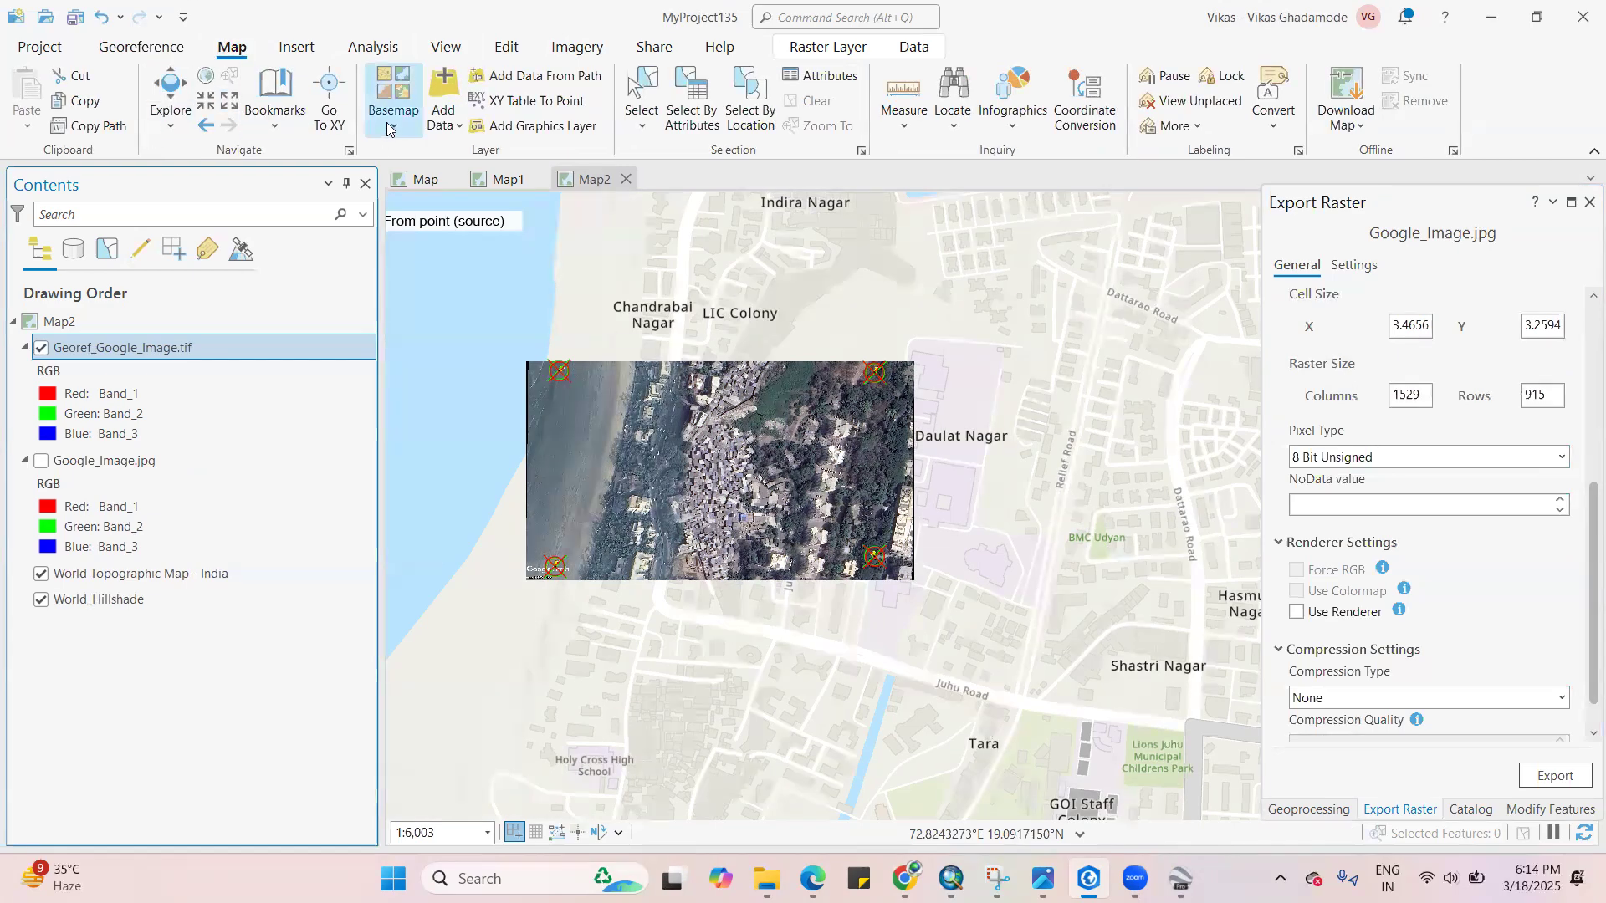
{"action": "left_click", "coordinate": [393, 92]}
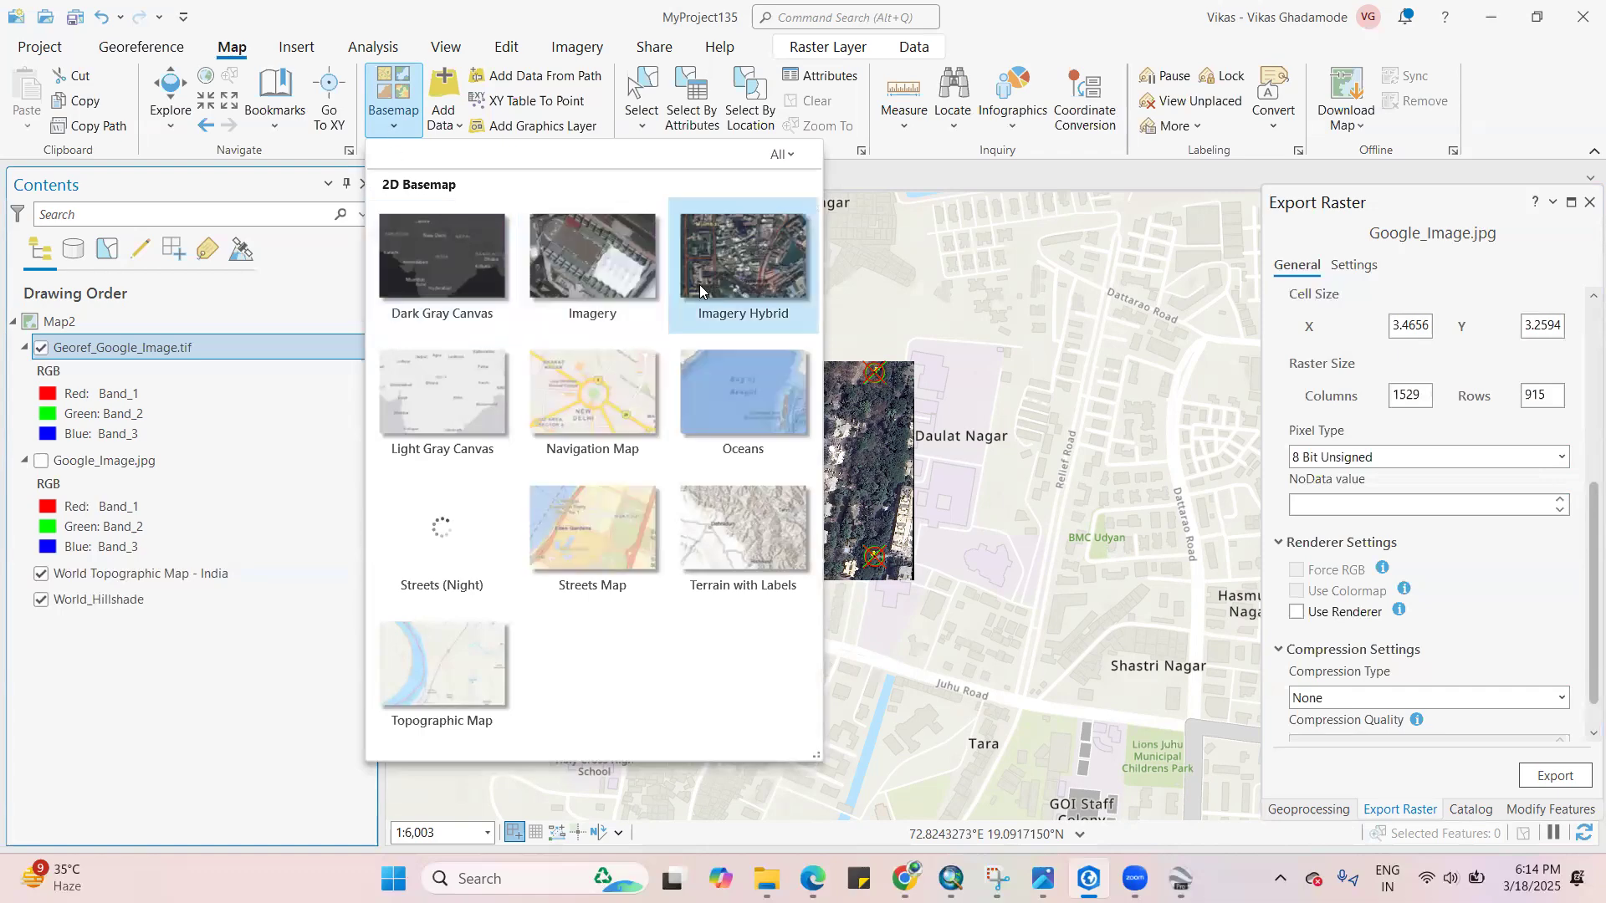
{"action": "left_click", "coordinate": [582, 277]}
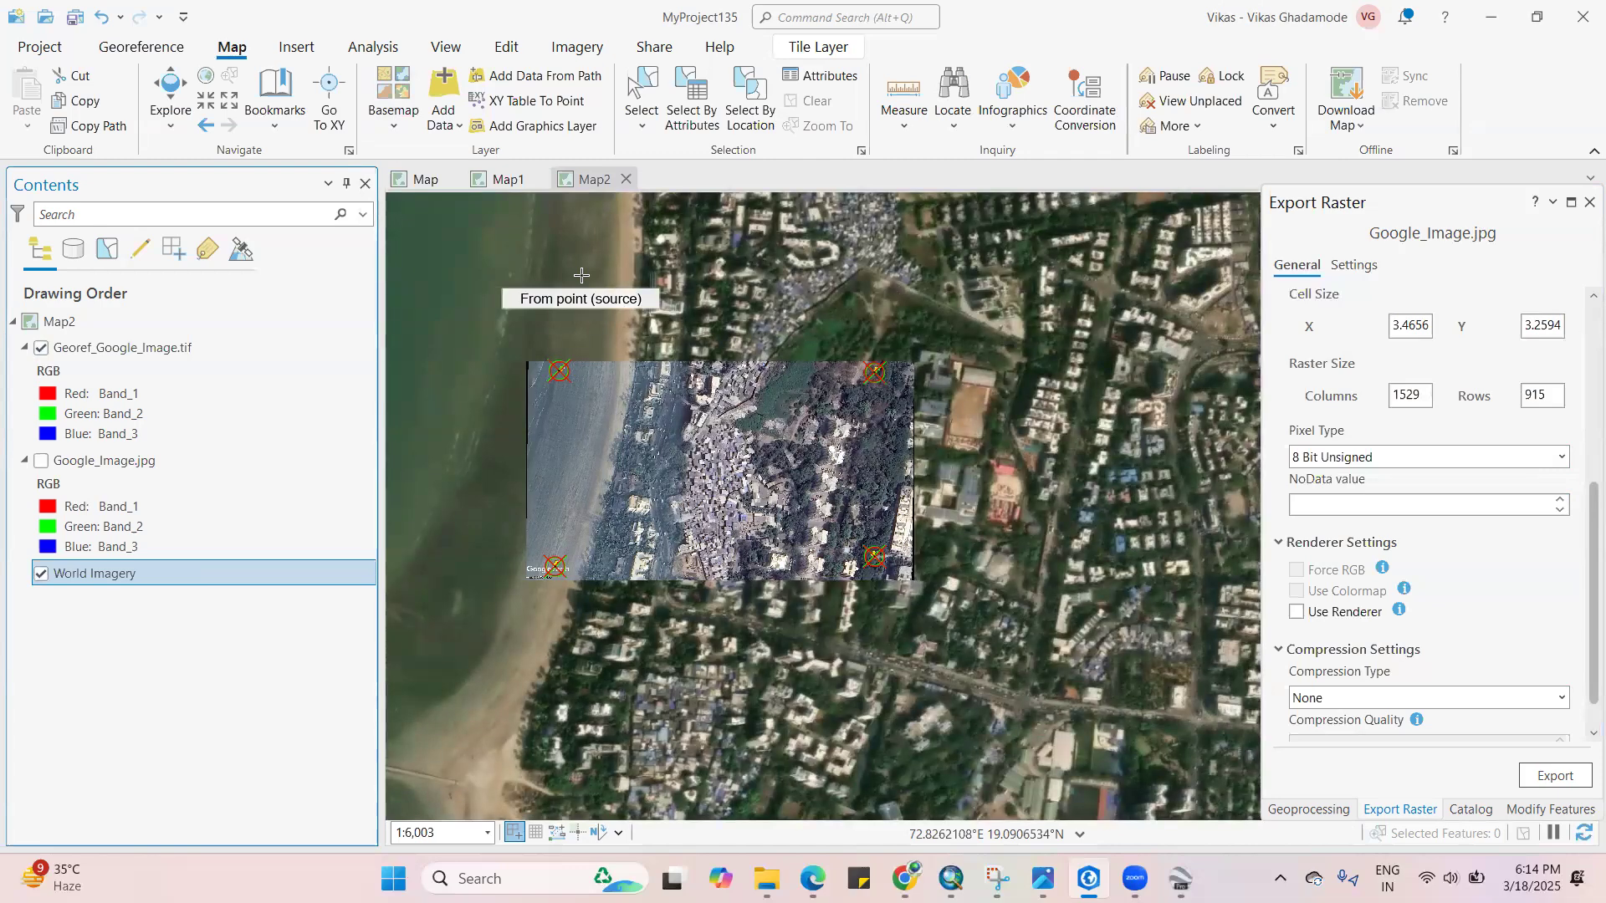
Compare Georef_Google_Image.tif with the World Imagery basemap by repeatedly hiding and showing the layer, checking how roads, buildings and coastline align
{"action": "scroll", "coordinate": [707, 372], "scroll_direction": "up", "scroll_amount": 5}
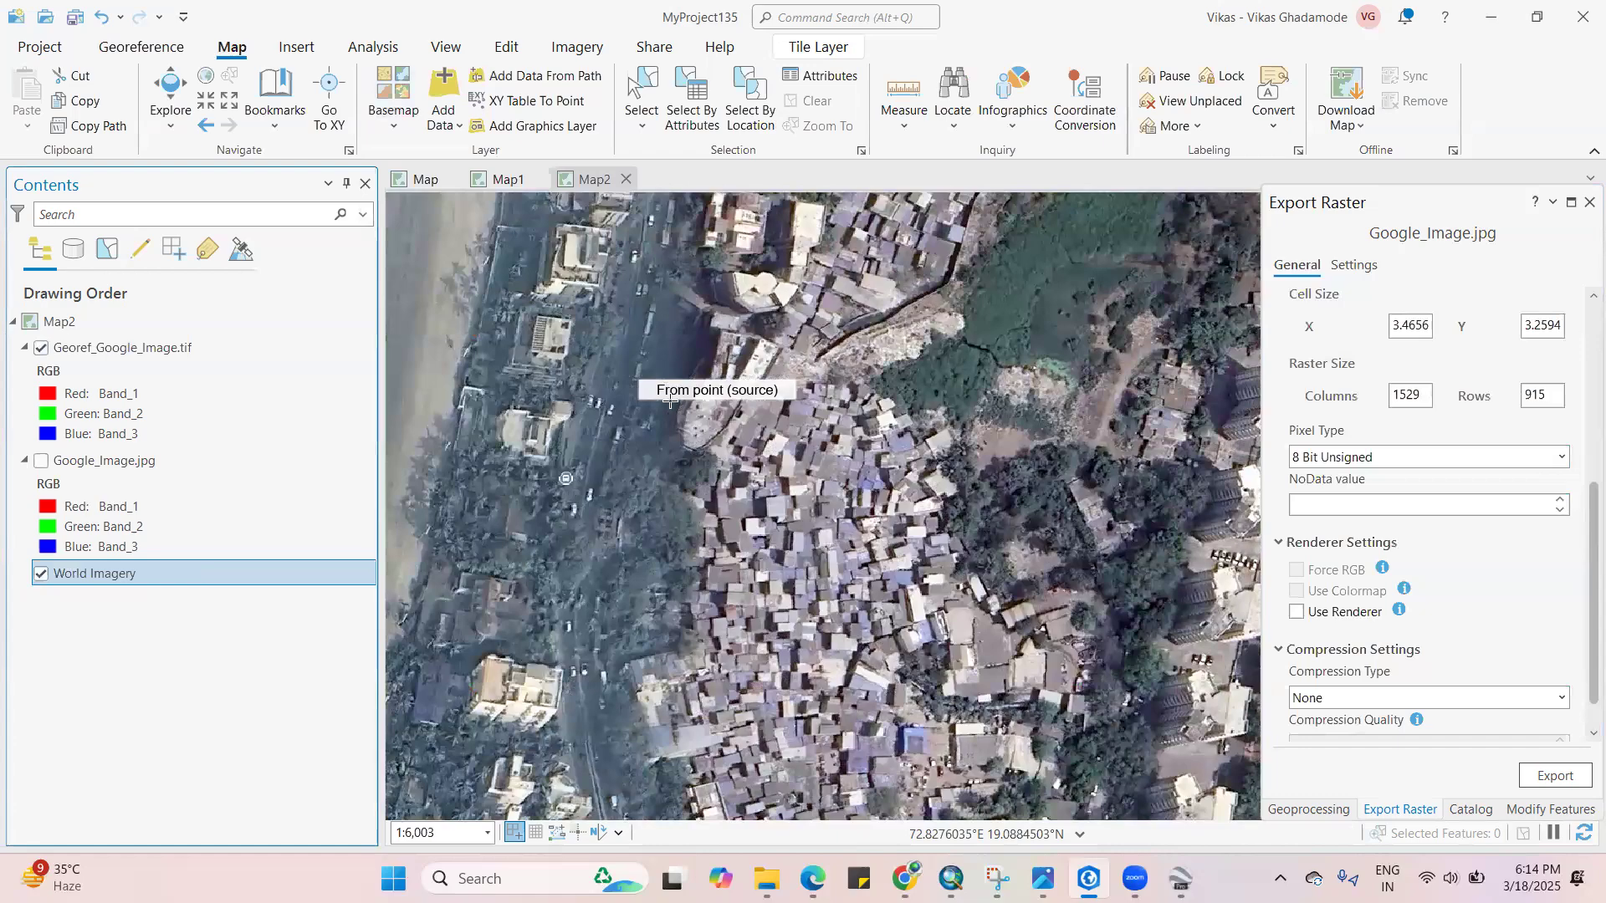
{"action": "scroll", "coordinate": [735, 393], "scroll_direction": "down", "scroll_amount": 3}
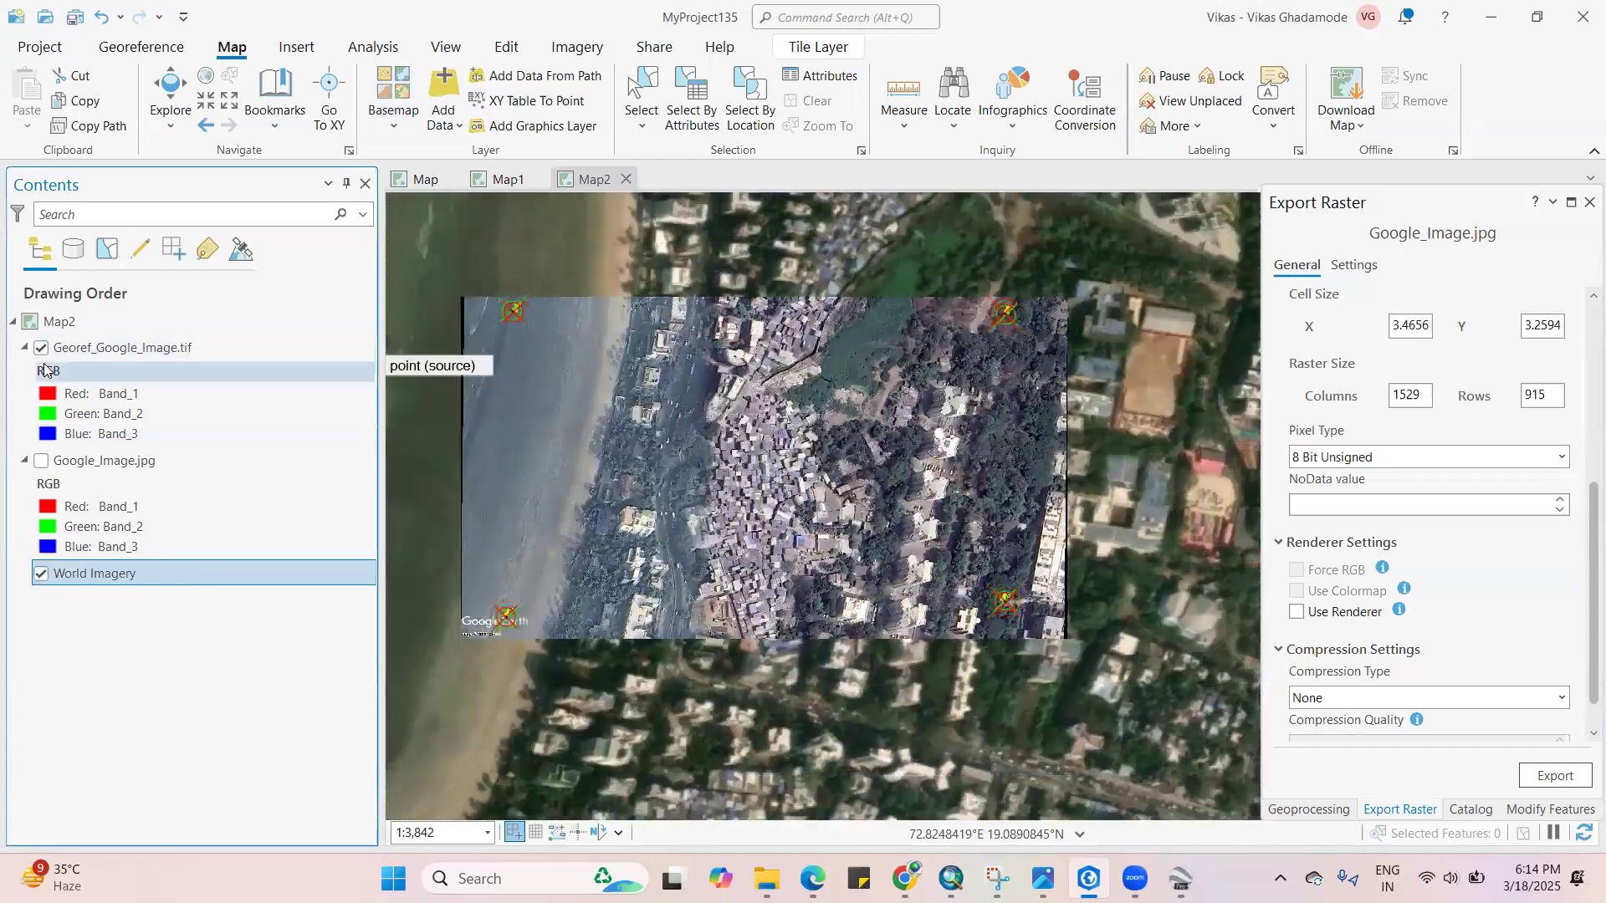
{"action": "left_click", "coordinate": [42, 356]}
{"action": "left_click", "coordinate": [42, 356]}
{"action": "left_click", "coordinate": [42, 356]}
{"action": "left_click", "coordinate": [42, 355]}
{"action": "left_click", "coordinate": [42, 350]}
{"action": "left_click", "coordinate": [41, 355]}
{"action": "left_click", "coordinate": [42, 356]}
{"action": "left_click", "coordinate": [42, 356]}
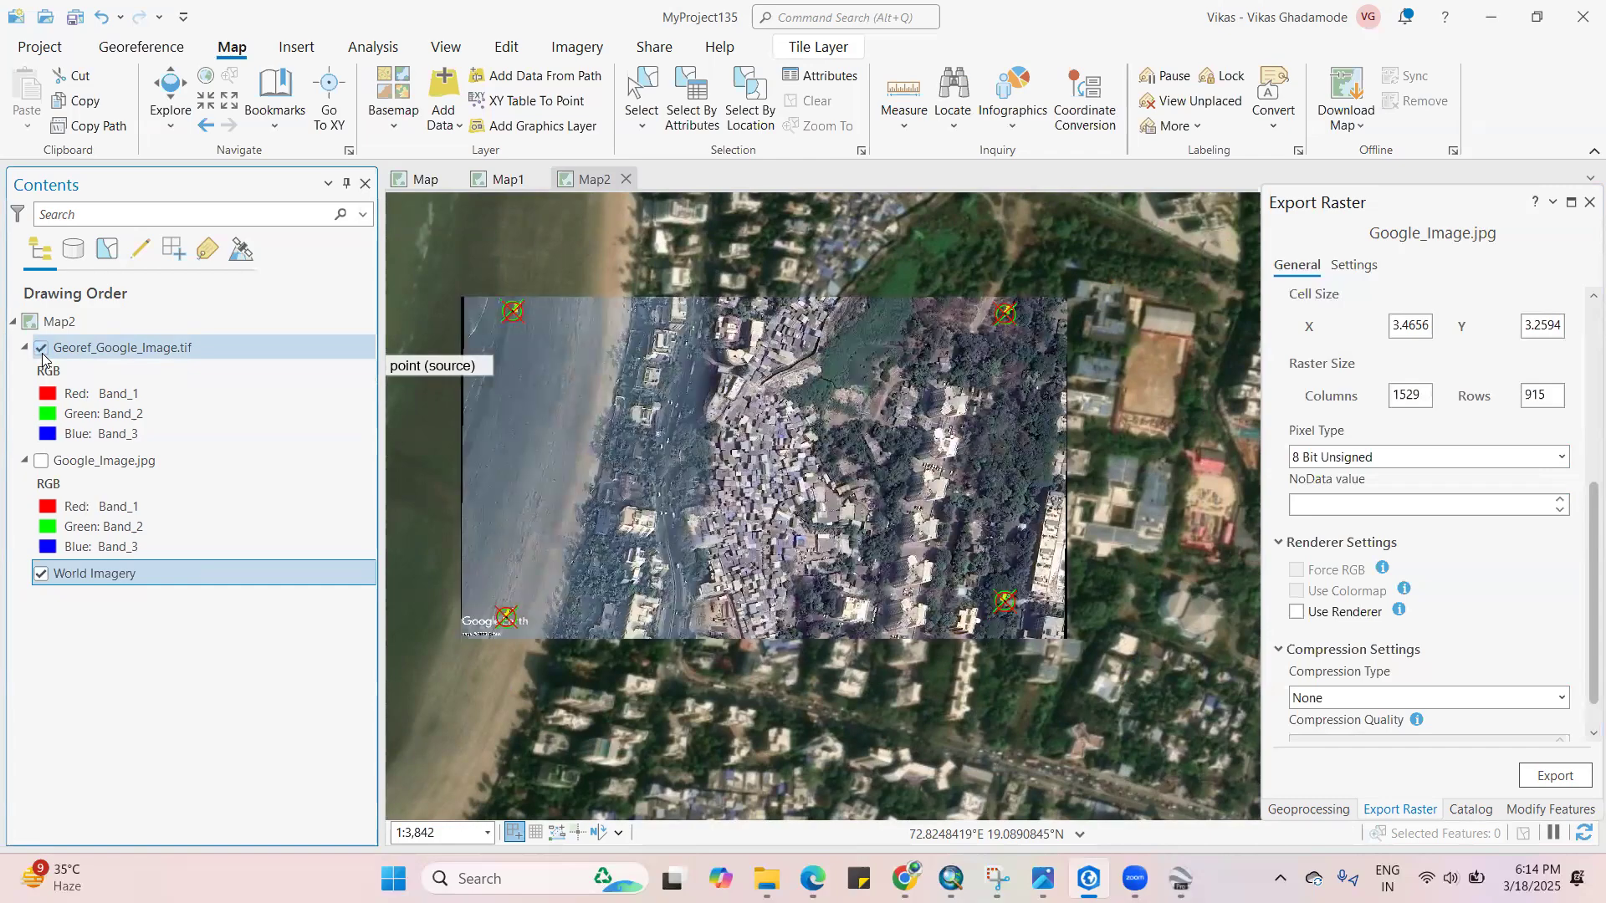
{"action": "left_click", "coordinate": [42, 350]}
{"action": "left_click", "coordinate": [41, 349]}
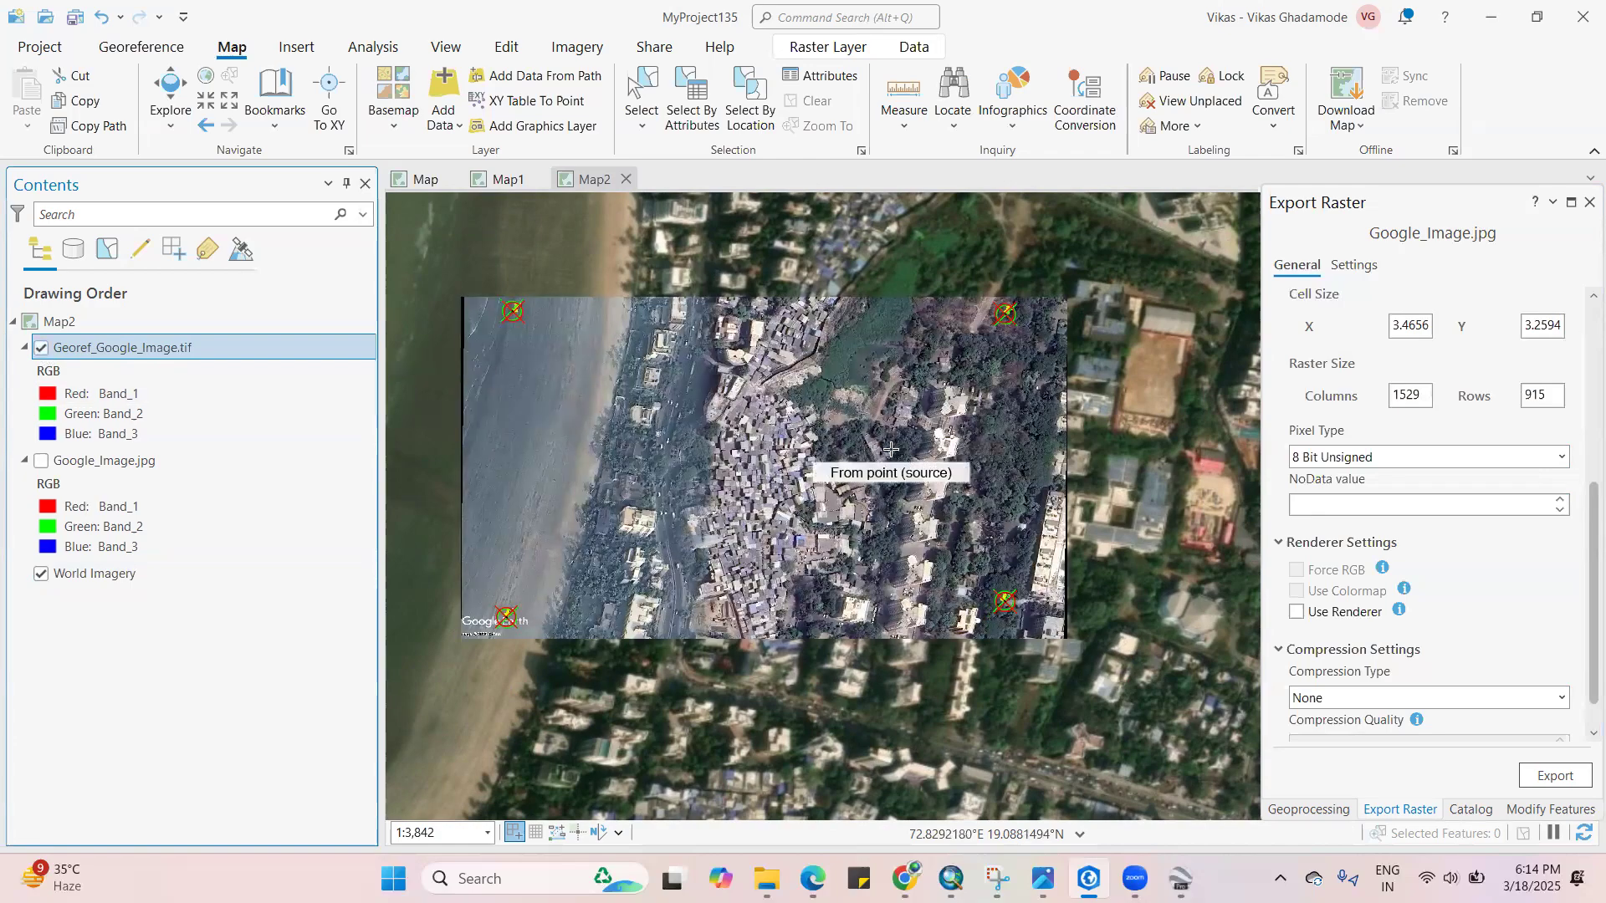
{"action": "scroll", "coordinate": [803, 413], "scroll_direction": "down", "scroll_amount": 2}
{"action": "scroll", "coordinate": [803, 412], "scroll_direction": "up", "scroll_amount": 2}
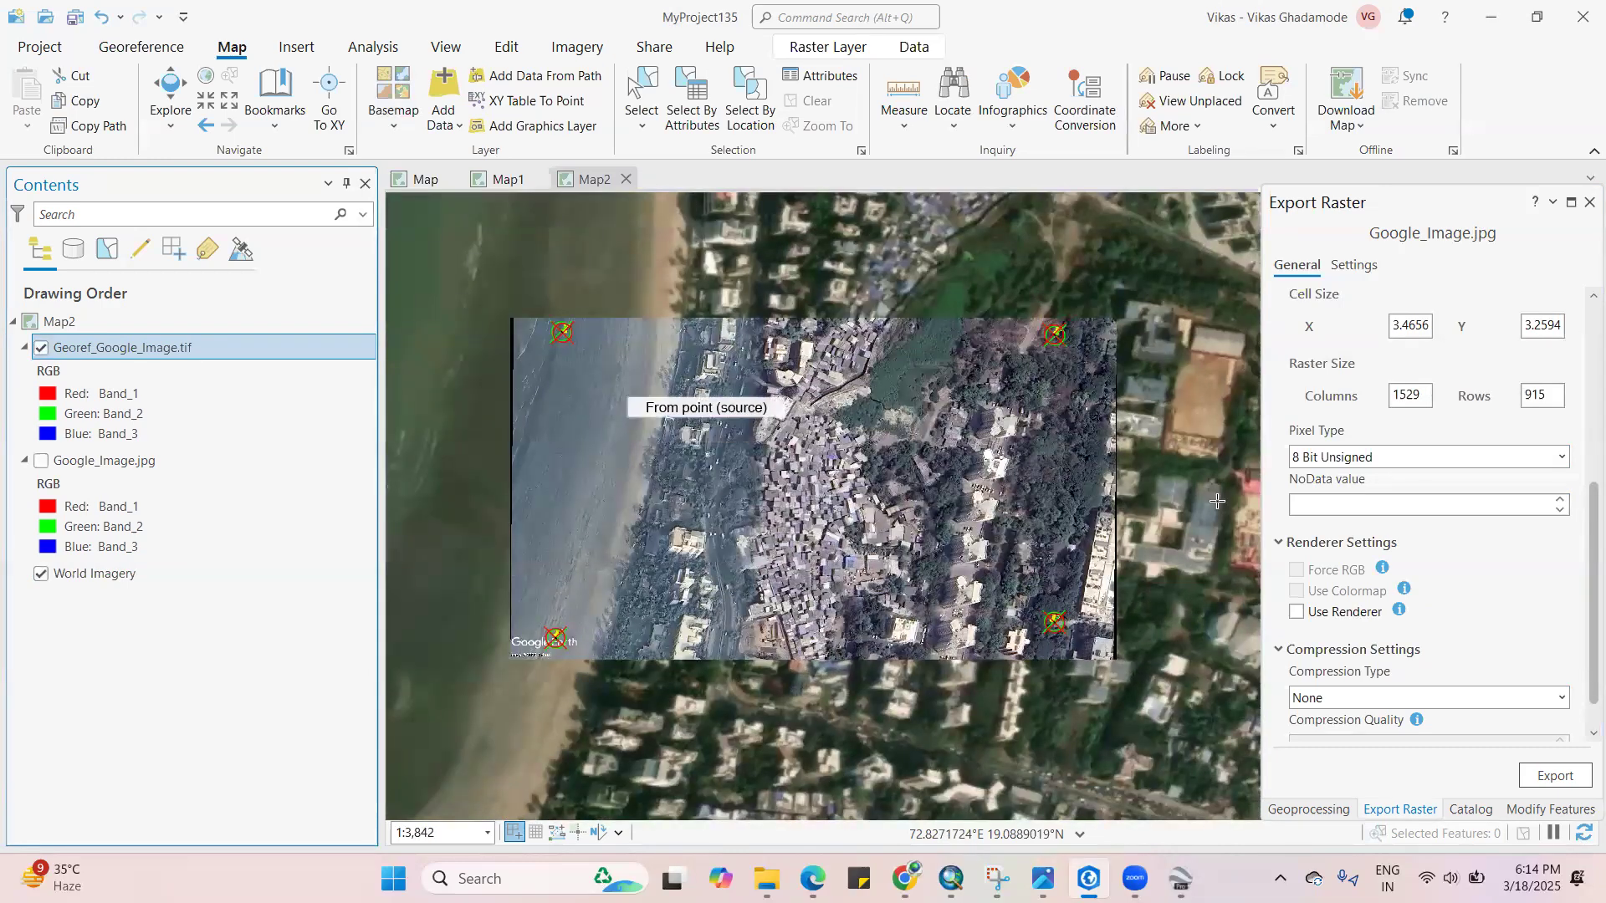
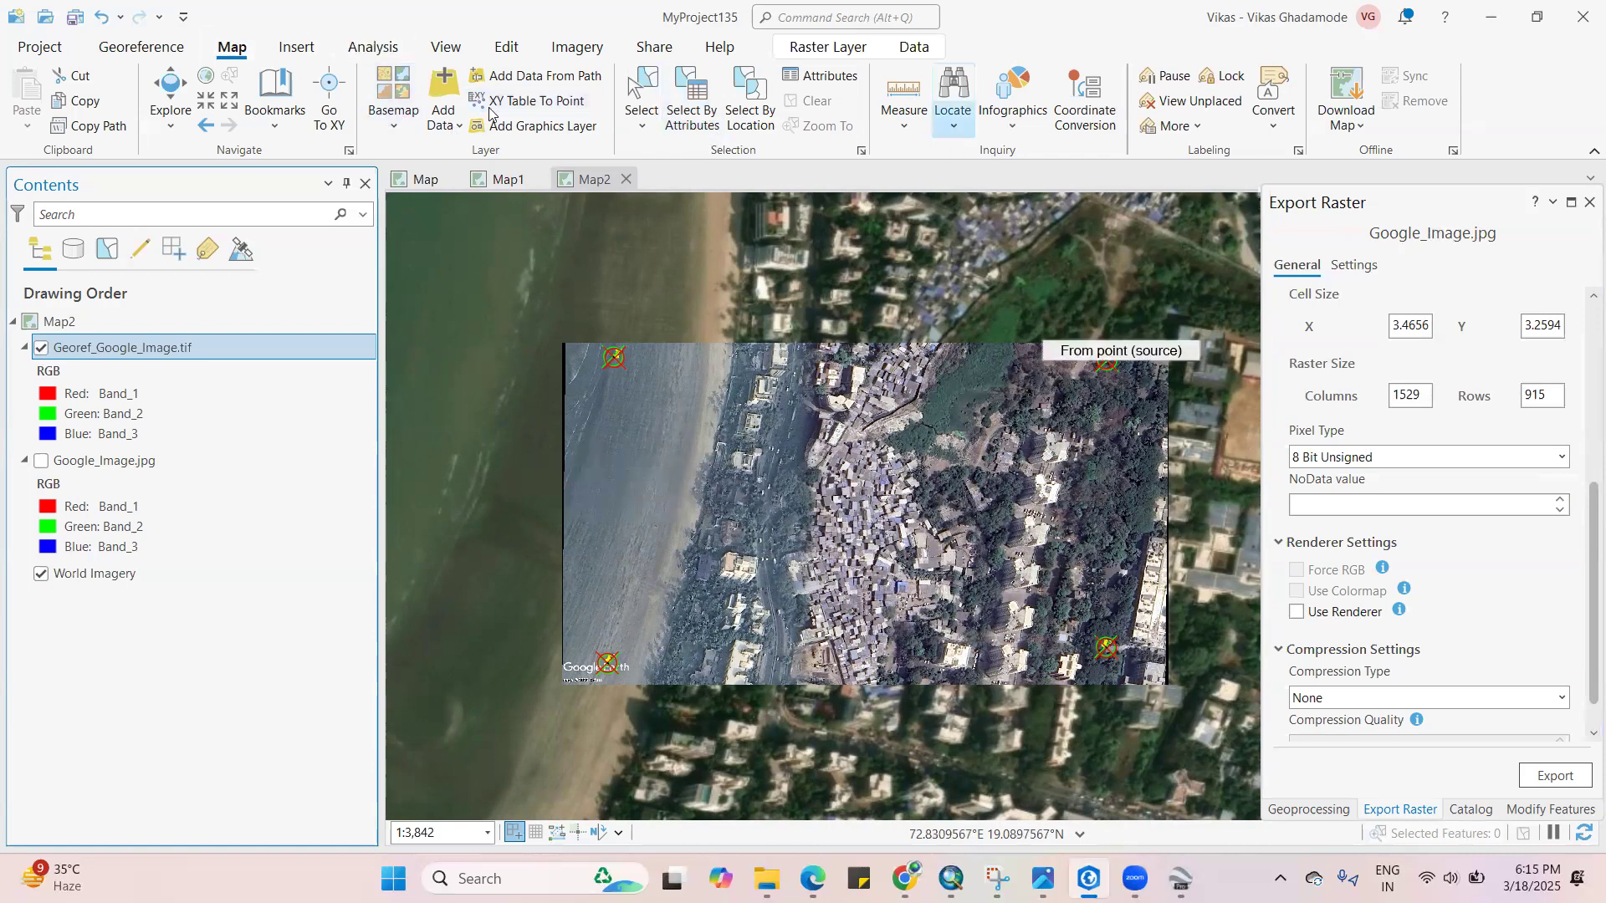
{"action": "scroll", "coordinate": [803, 481], "scroll_direction": "down", "scroll_amount": 2}
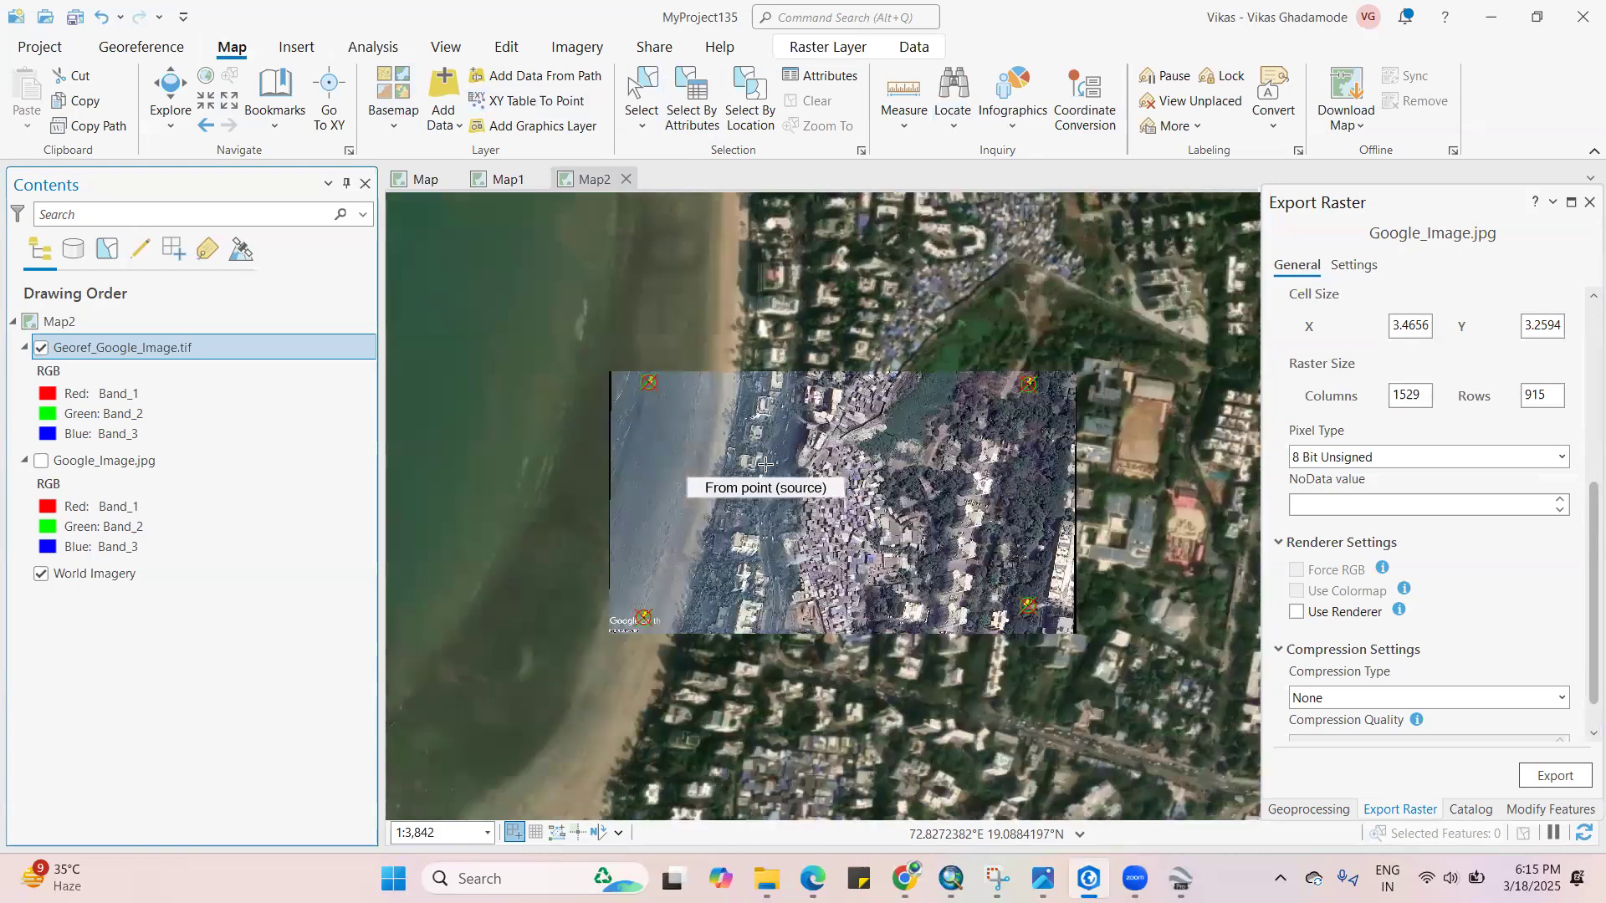
Switch to Google Earth Pro, close the open placemark 4 properties and leave the image-saving mode
{"action": "scroll", "coordinate": [837, 493], "scroll_direction": "up", "scroll_amount": 3}
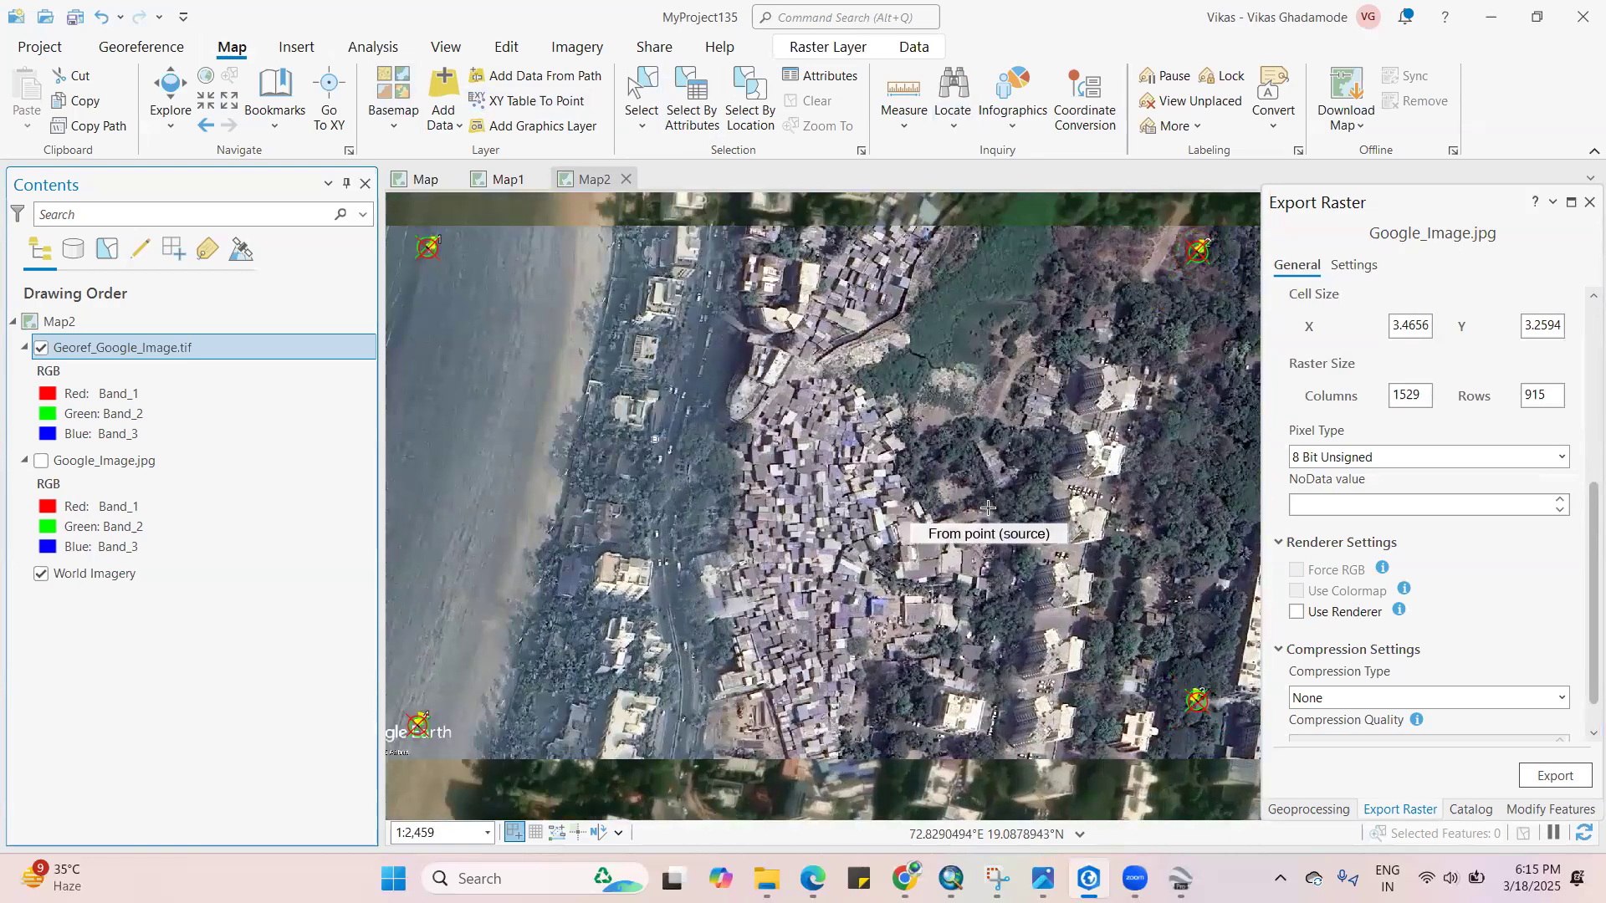
{"action": "scroll", "coordinate": [1016, 484], "scroll_direction": "down", "scroll_amount": 1}
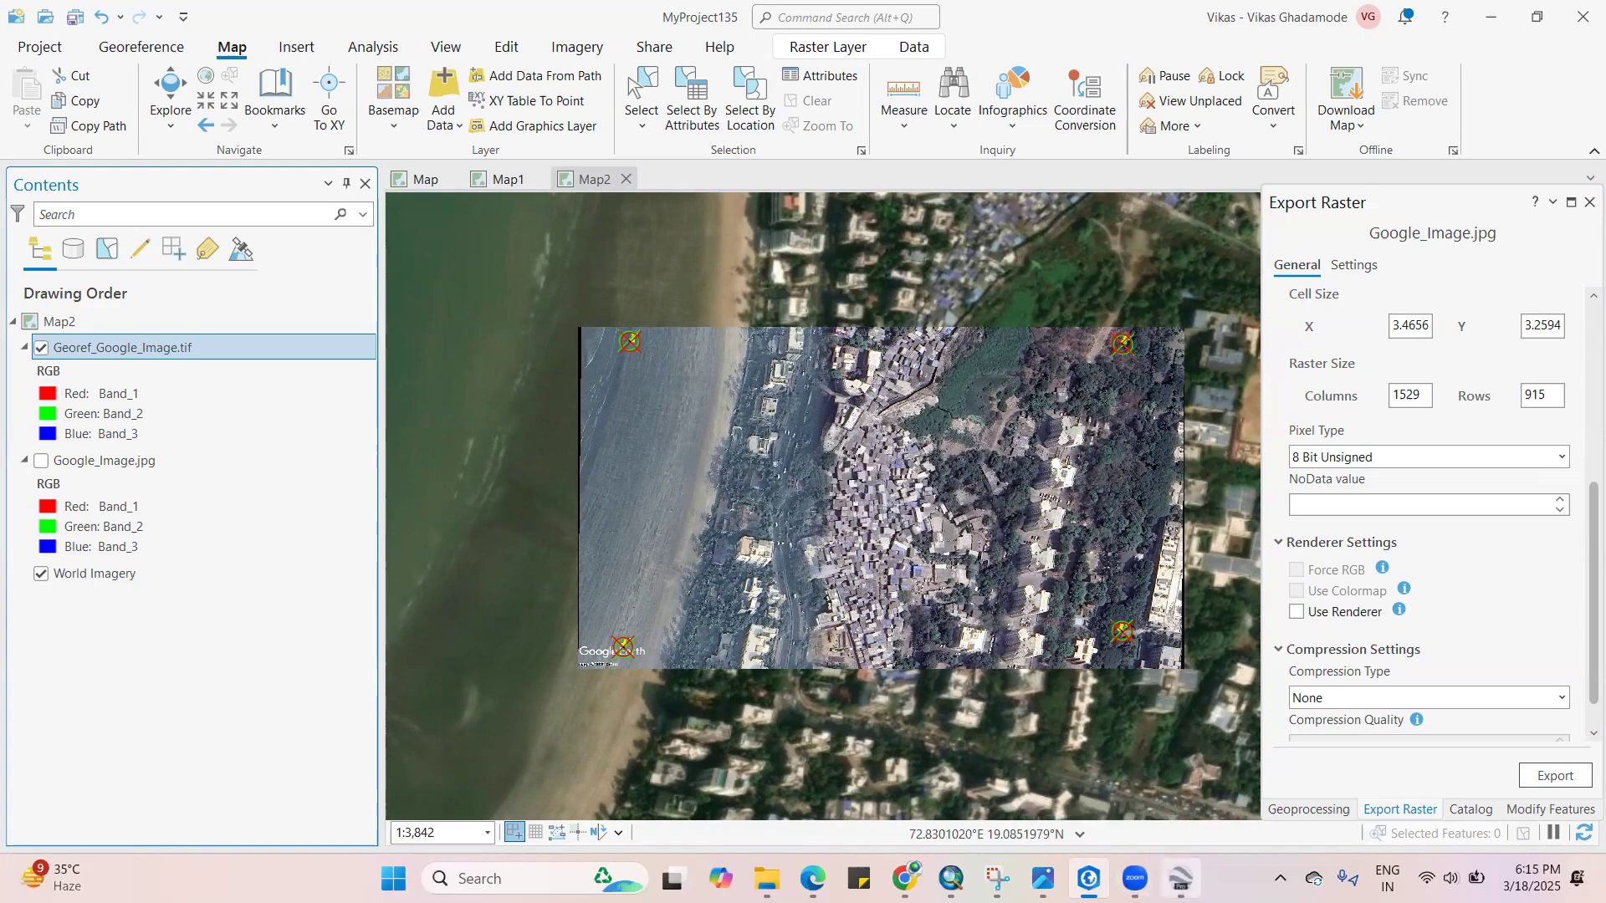
{"action": "left_click", "coordinate": [1180, 878]}
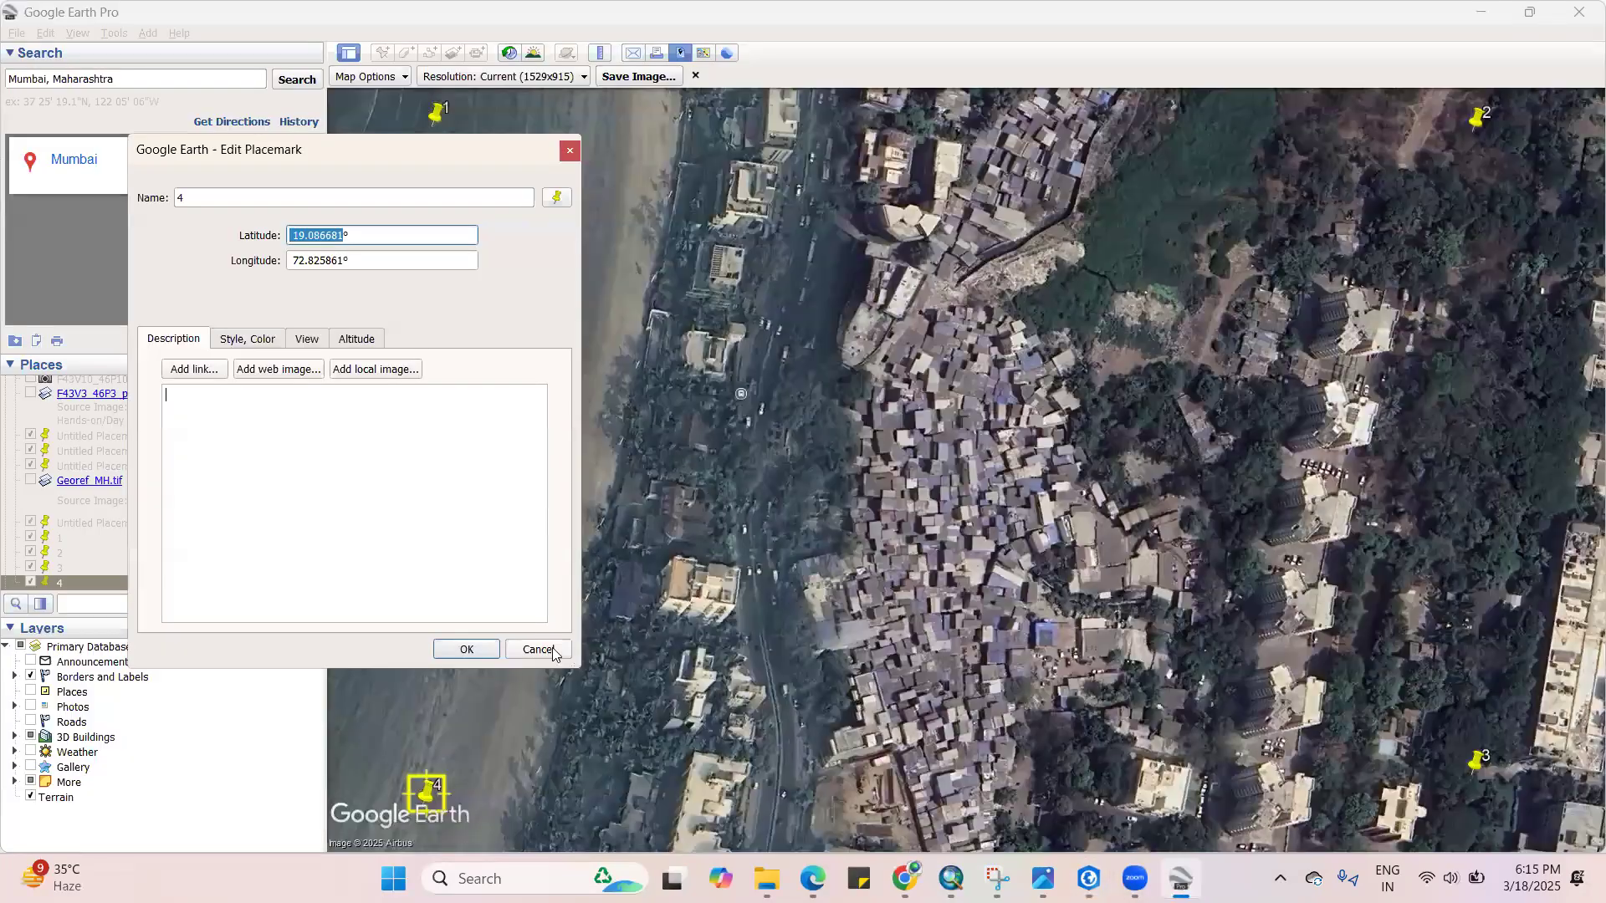
{"action": "key", "text": "Return"}
{"action": "left_click_drag", "start_coordinate": [770, 195], "coordinate": [784, 322]}
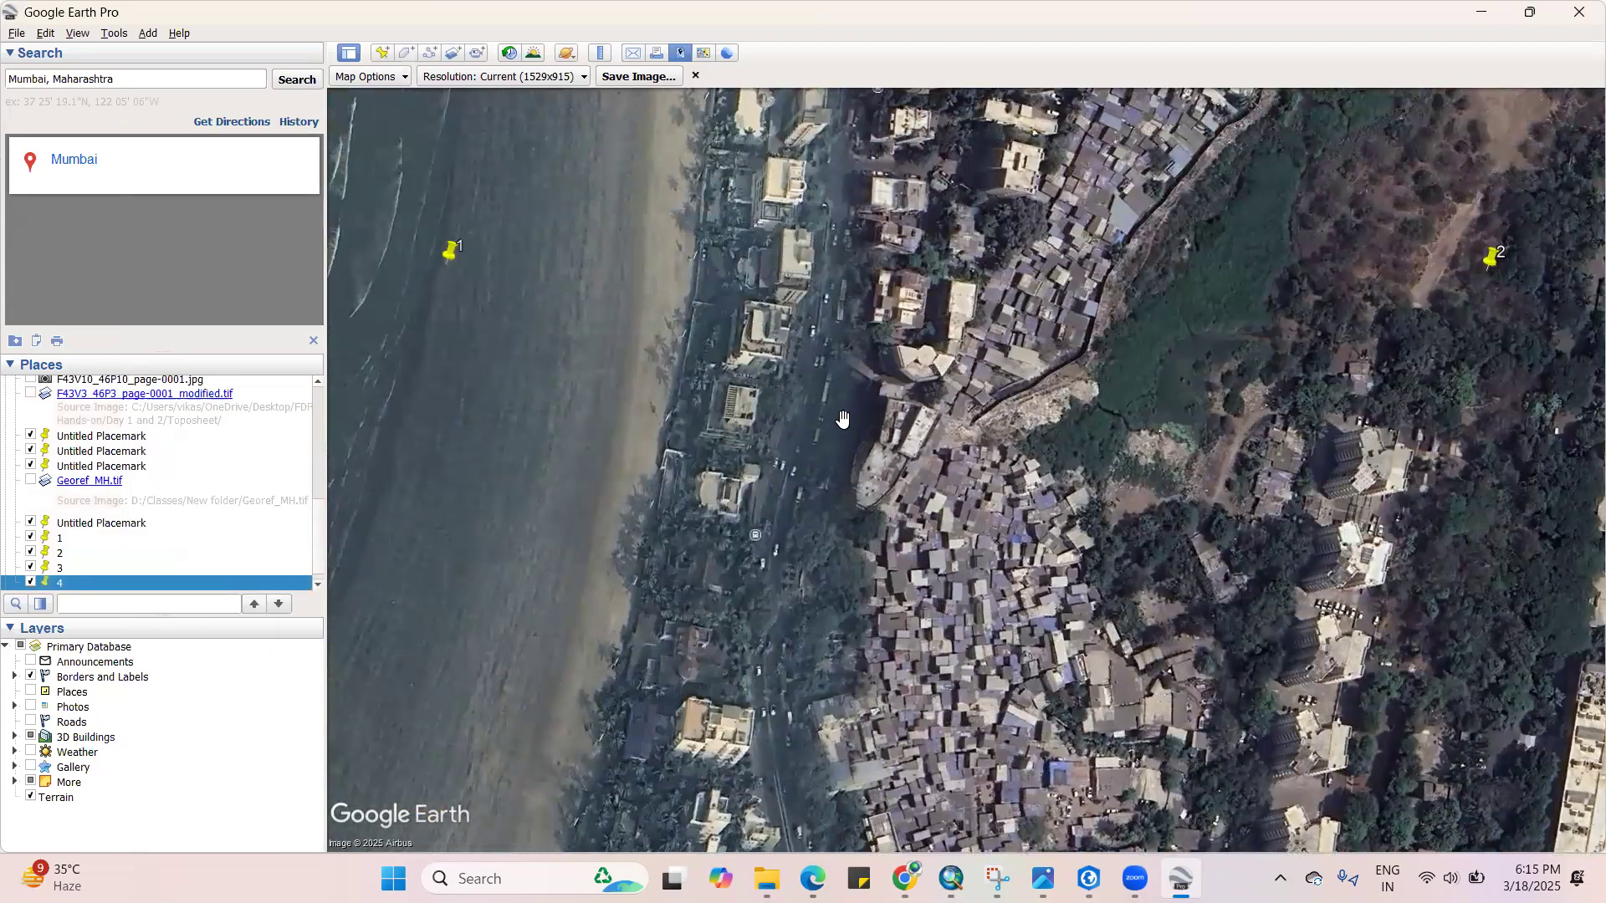
{"action": "scroll", "coordinate": [842, 419], "scroll_direction": "down", "scroll_amount": 3}
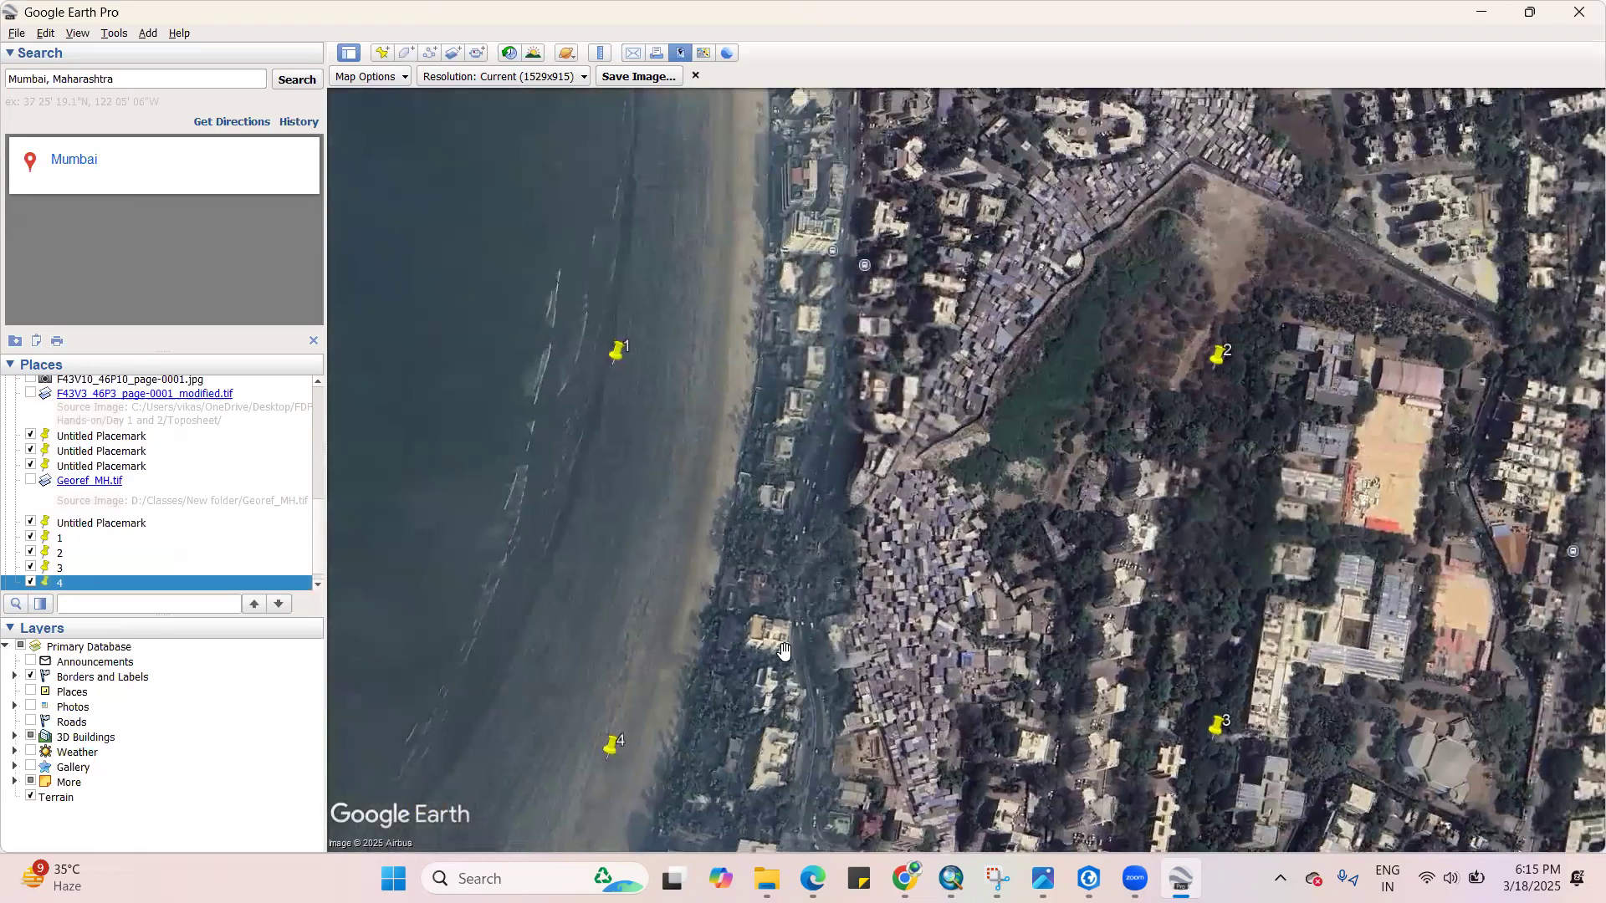
{"action": "scroll", "coordinate": [784, 651], "scroll_direction": "up", "scroll_amount": 3}
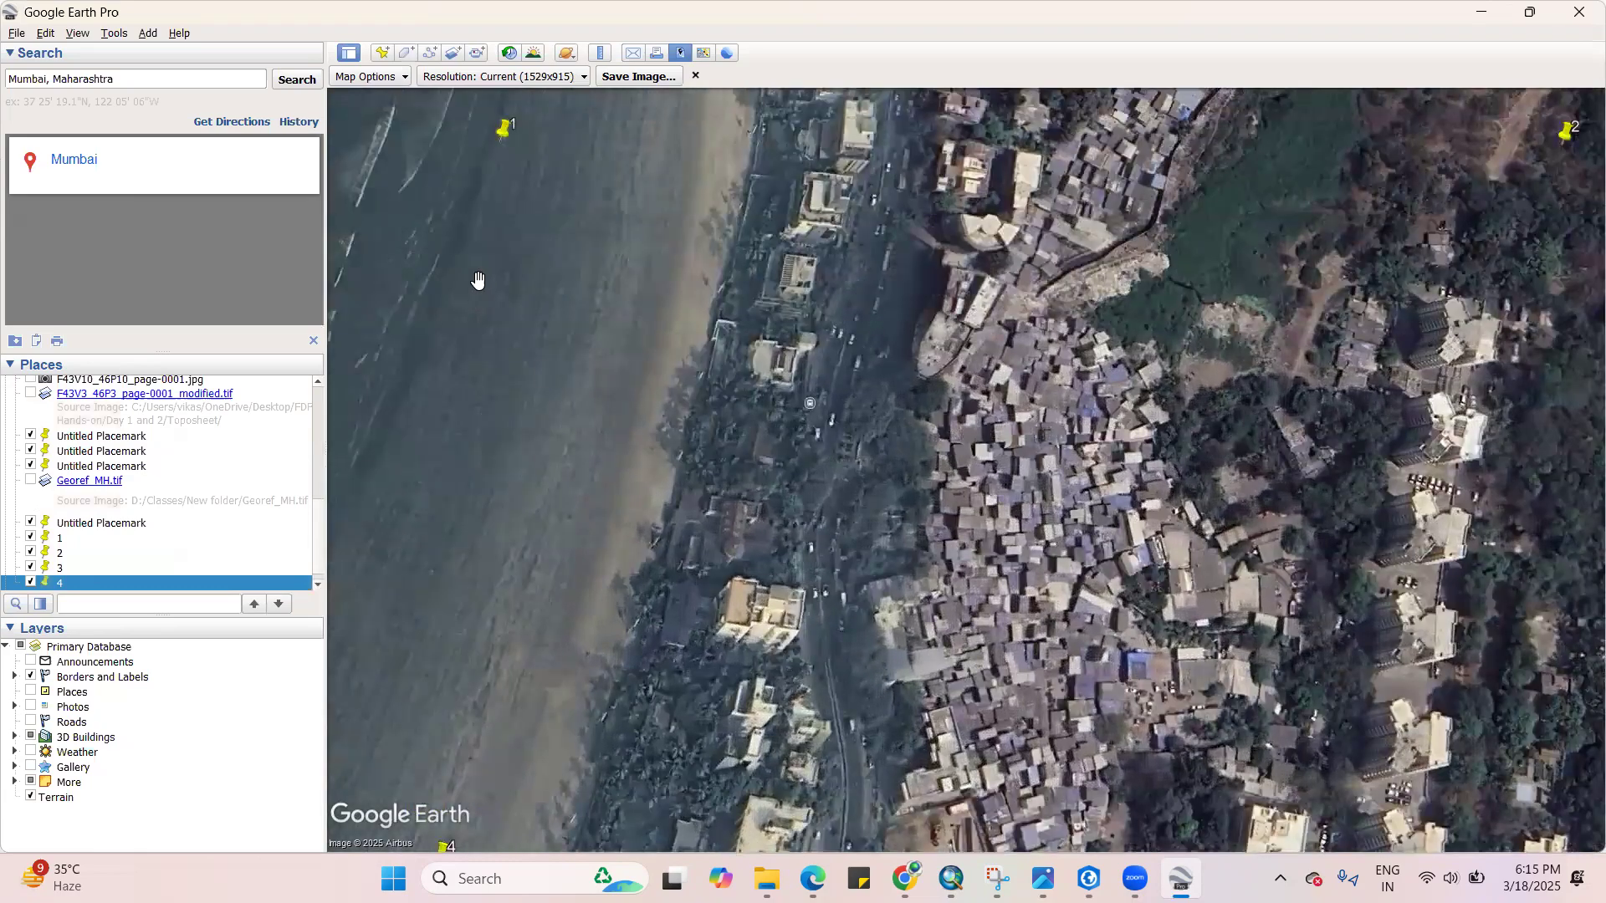
{"action": "left_click", "coordinate": [695, 76]}
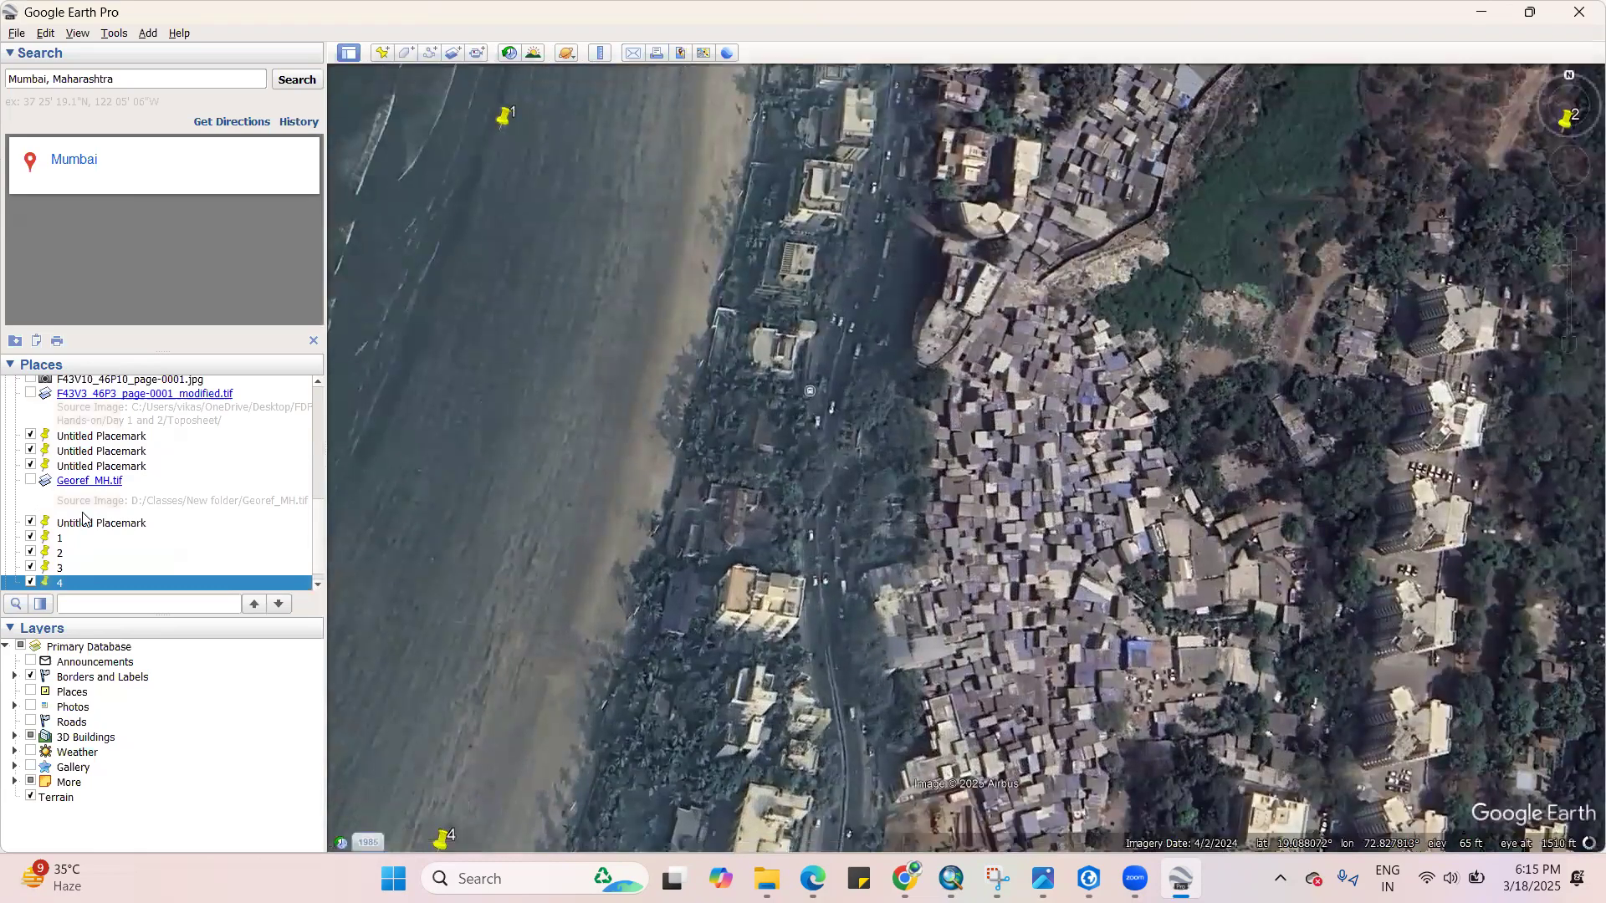
Add a new folder named Digitization under My Places
{"action": "scroll", "coordinate": [90, 520], "scroll_direction": "up", "scroll_amount": 10}
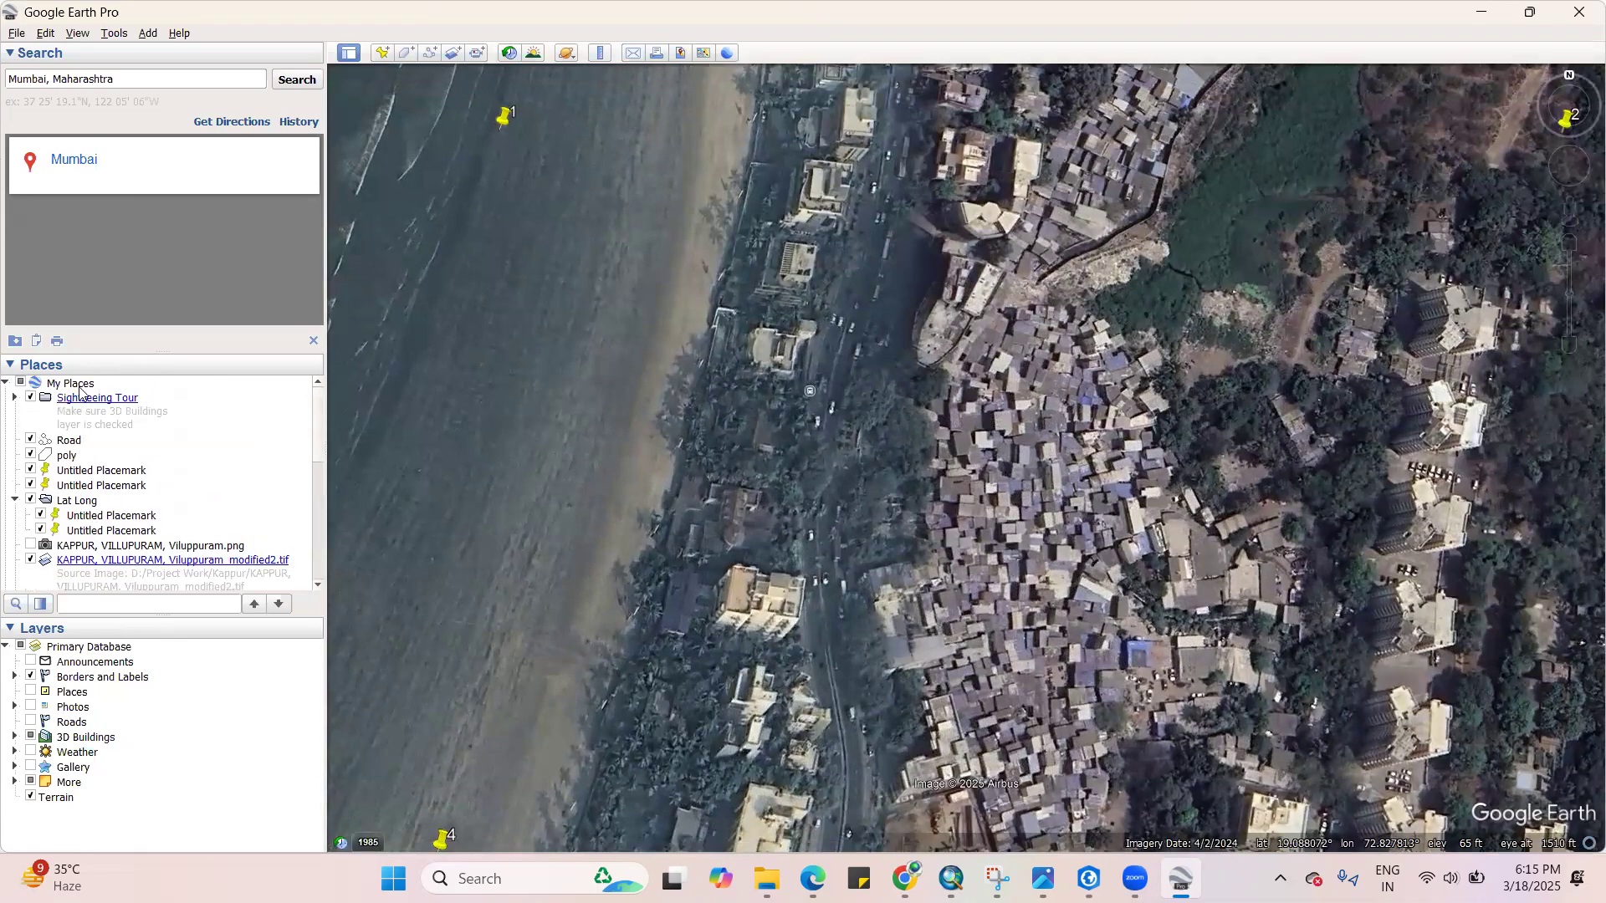
{"action": "left_click", "coordinate": [81, 386]}
{"action": "right_click", "coordinate": [81, 386]}
{"action": "mouse_move", "coordinate": [150, 399]}
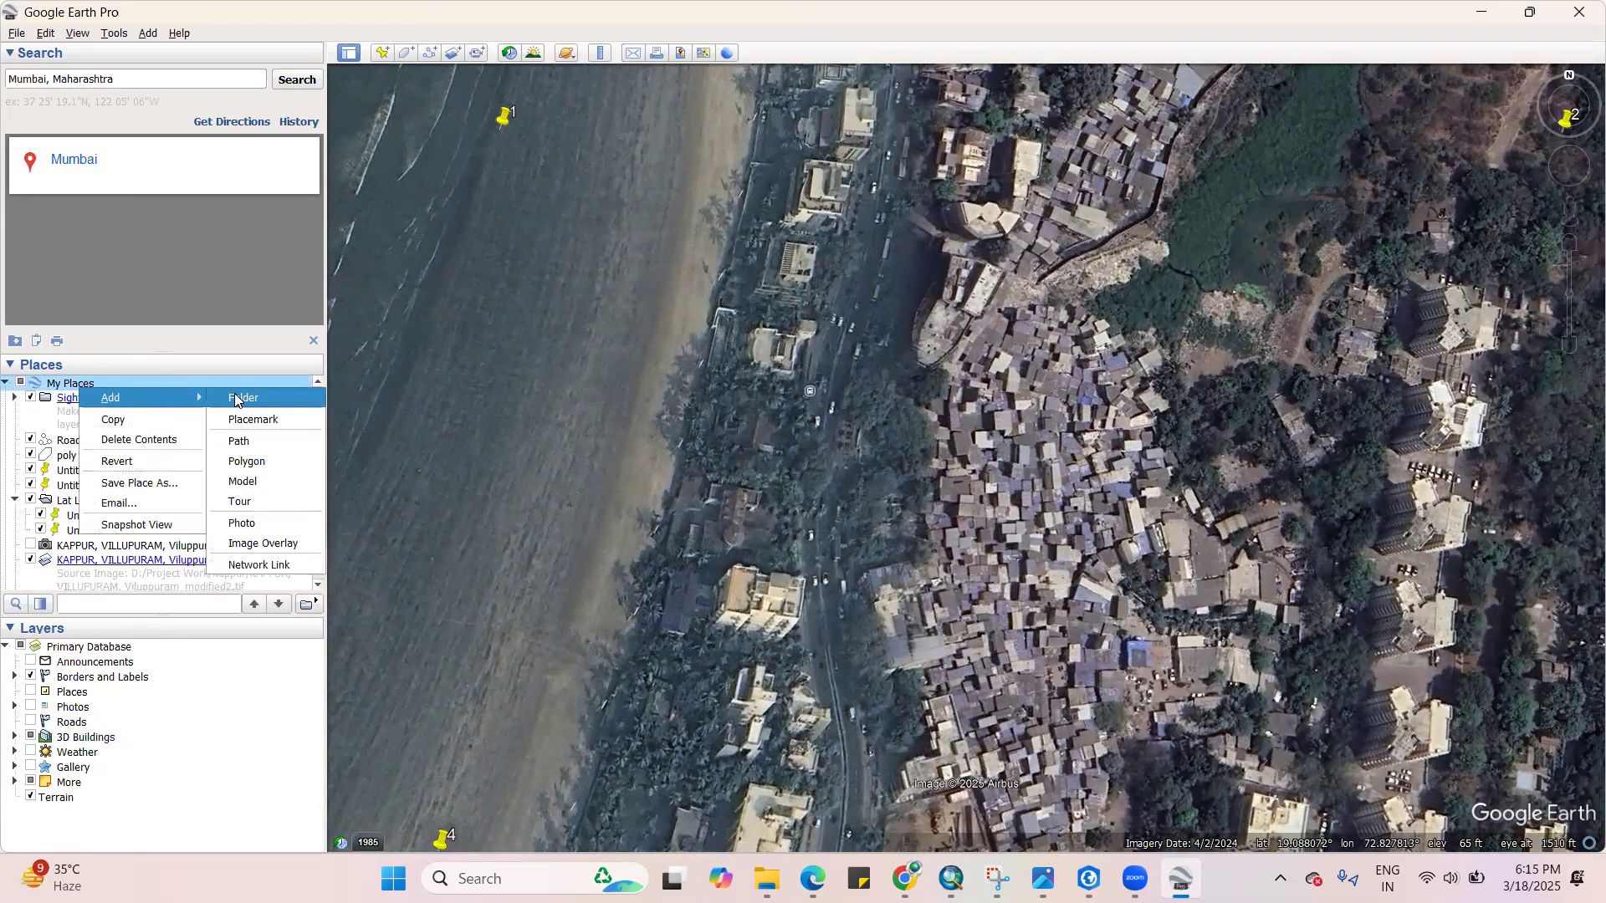
{"action": "left_click", "coordinate": [233, 398]}
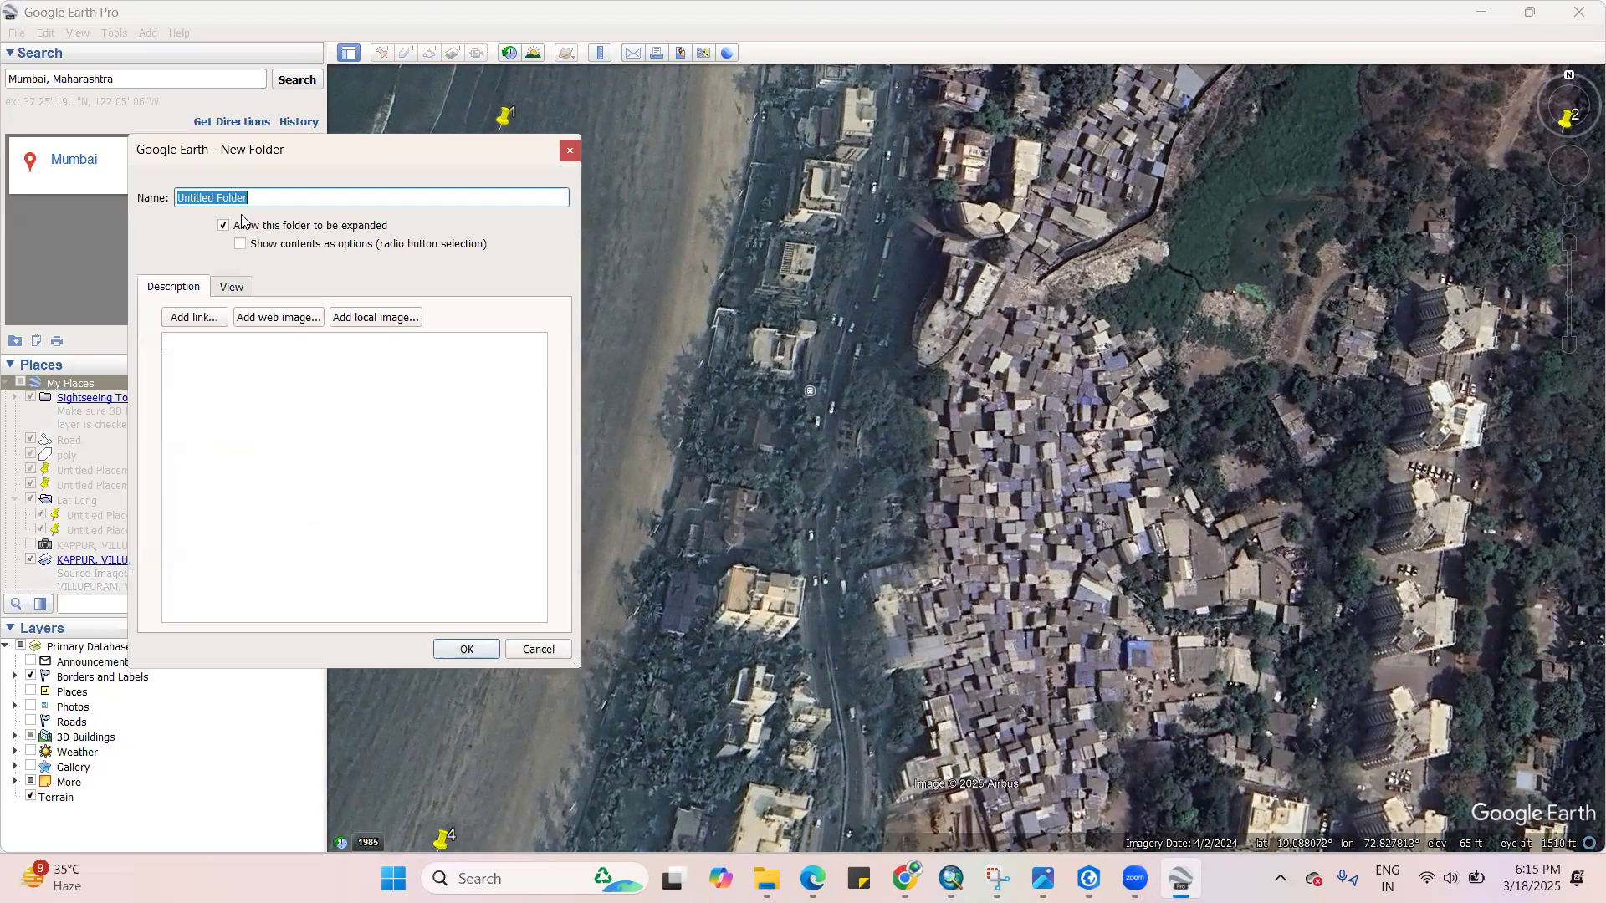
{"action": "type", "text": "Digitization"}
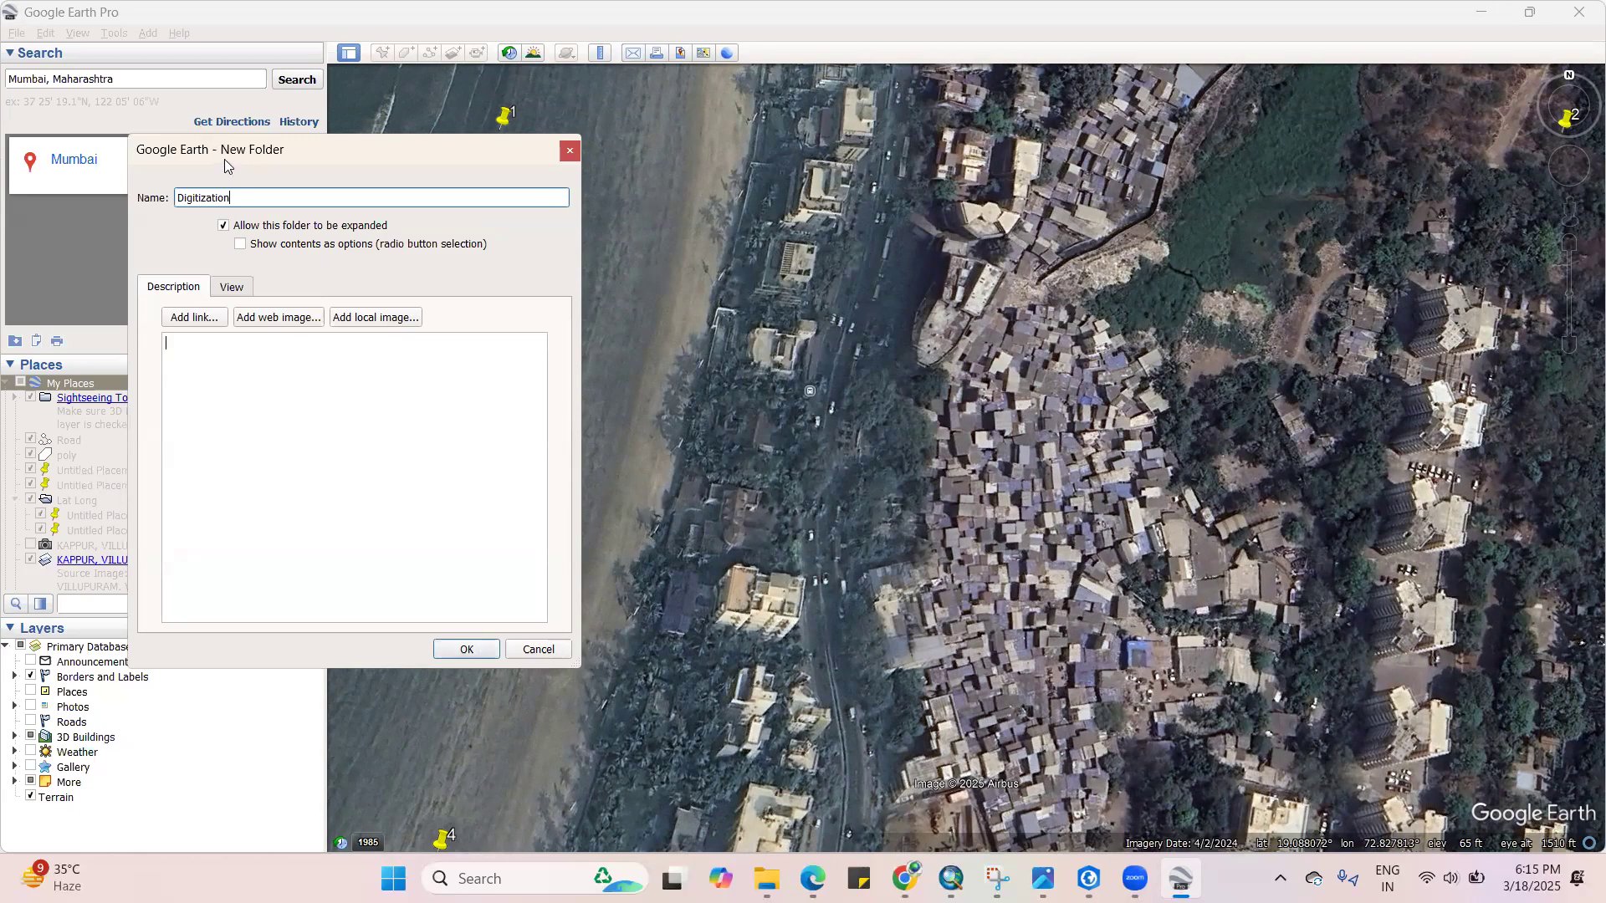
{"action": "left_click_drag", "start_coordinate": [281, 165], "coordinate": [338, 167]}
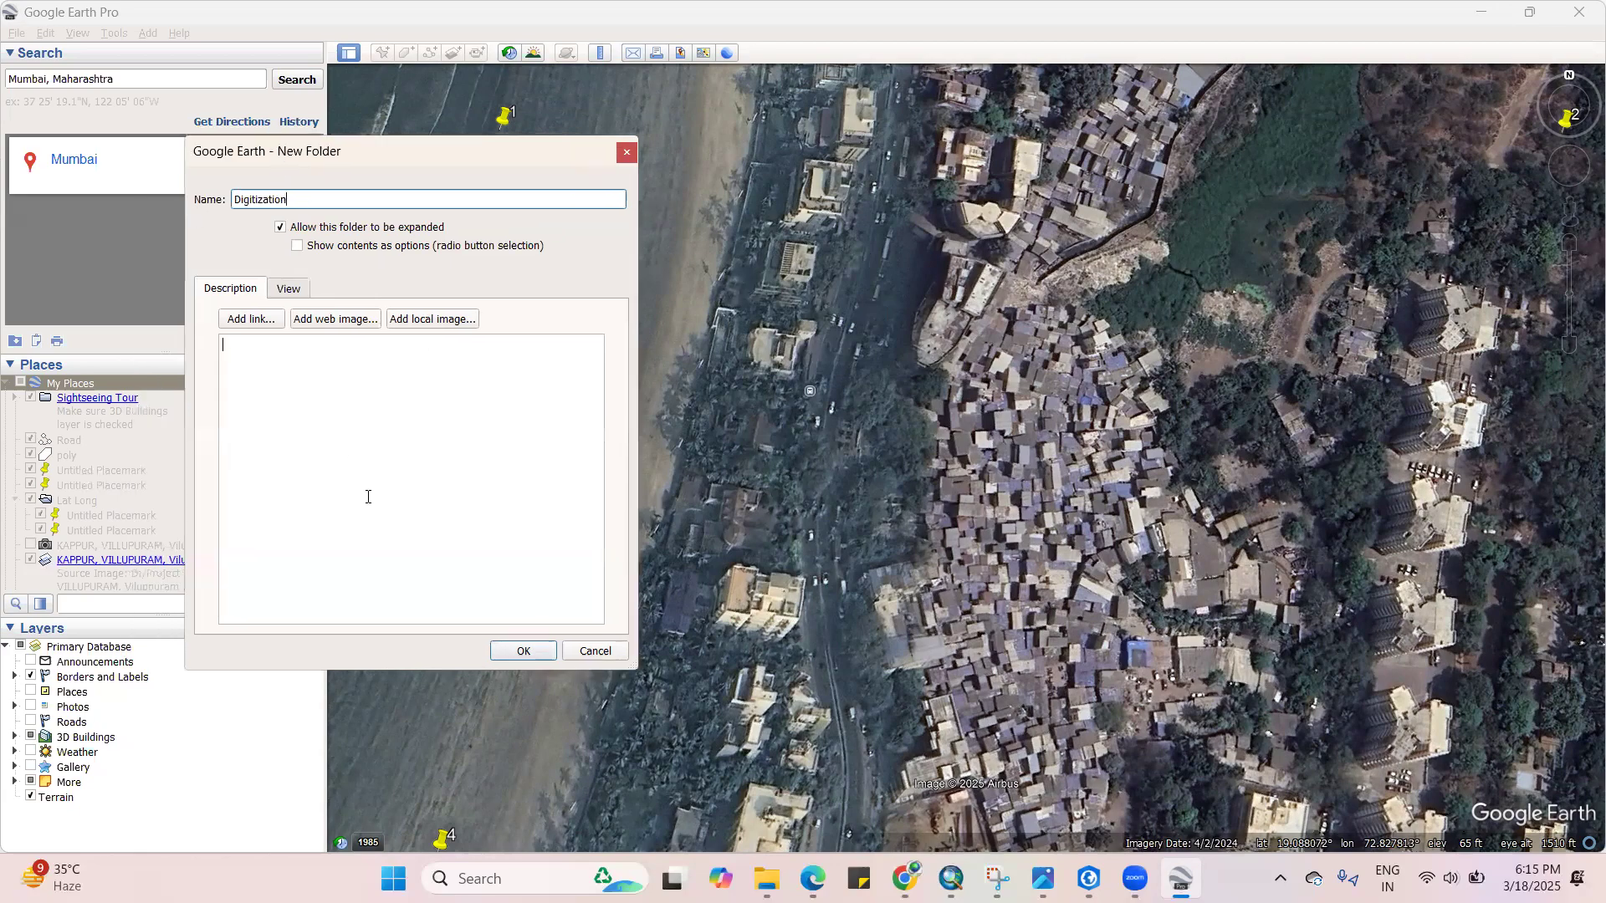
{"action": "left_click", "coordinate": [521, 652]}
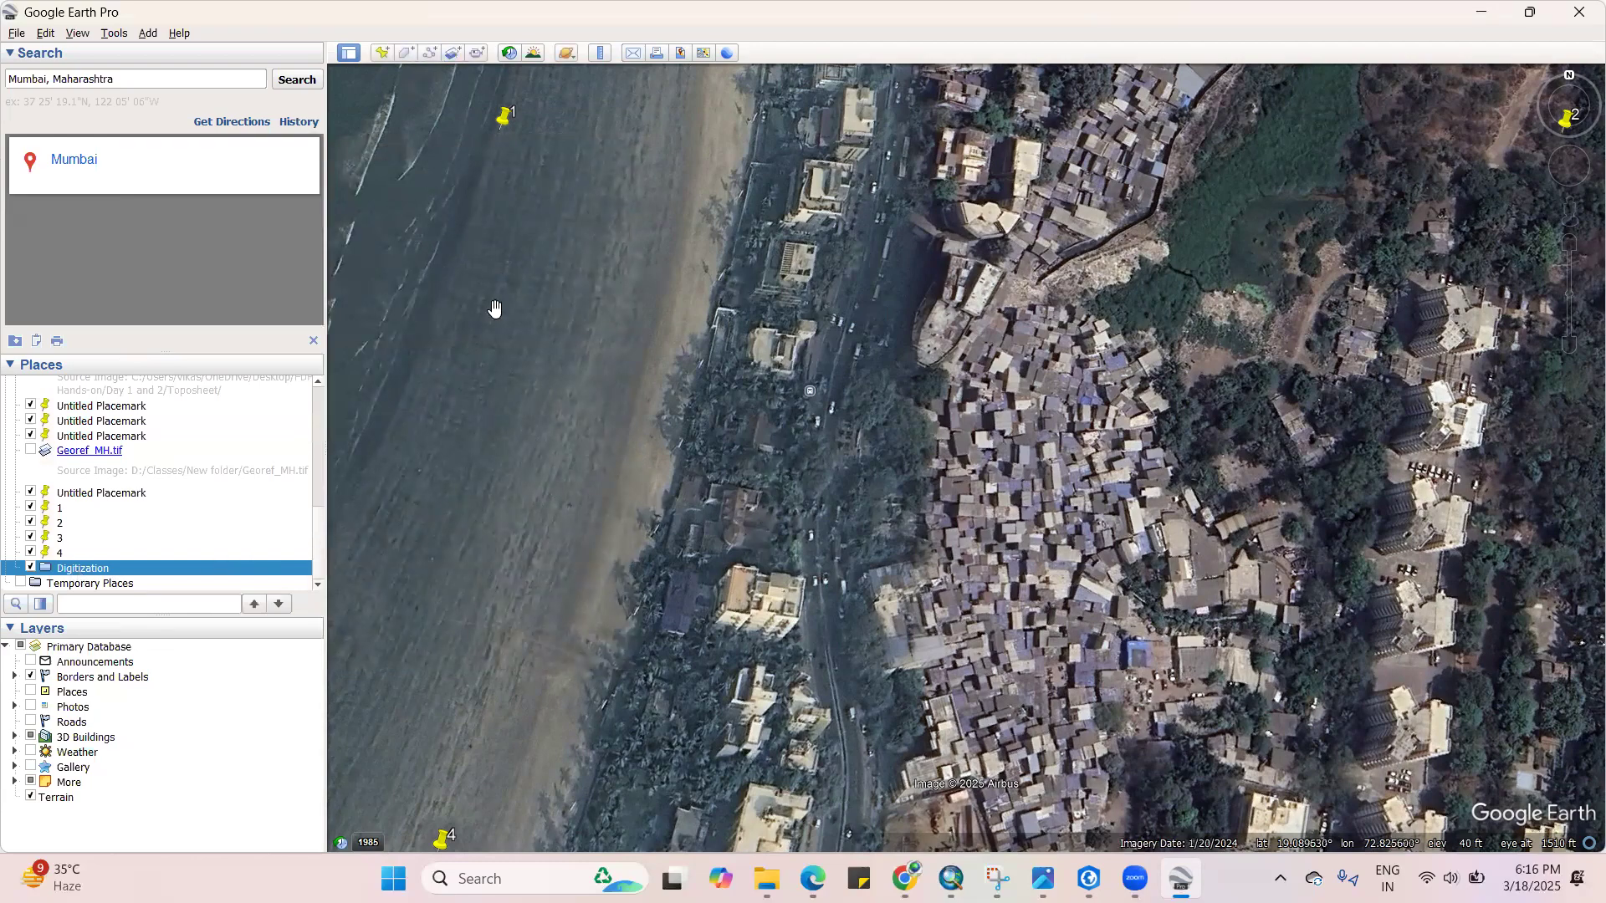
Digitize the large building between the beach and the coastal road as a four-corner polygon named Building 1 in the Digitization folder
{"action": "scroll", "coordinate": [776, 617], "scroll_direction": "up", "scroll_amount": 2}
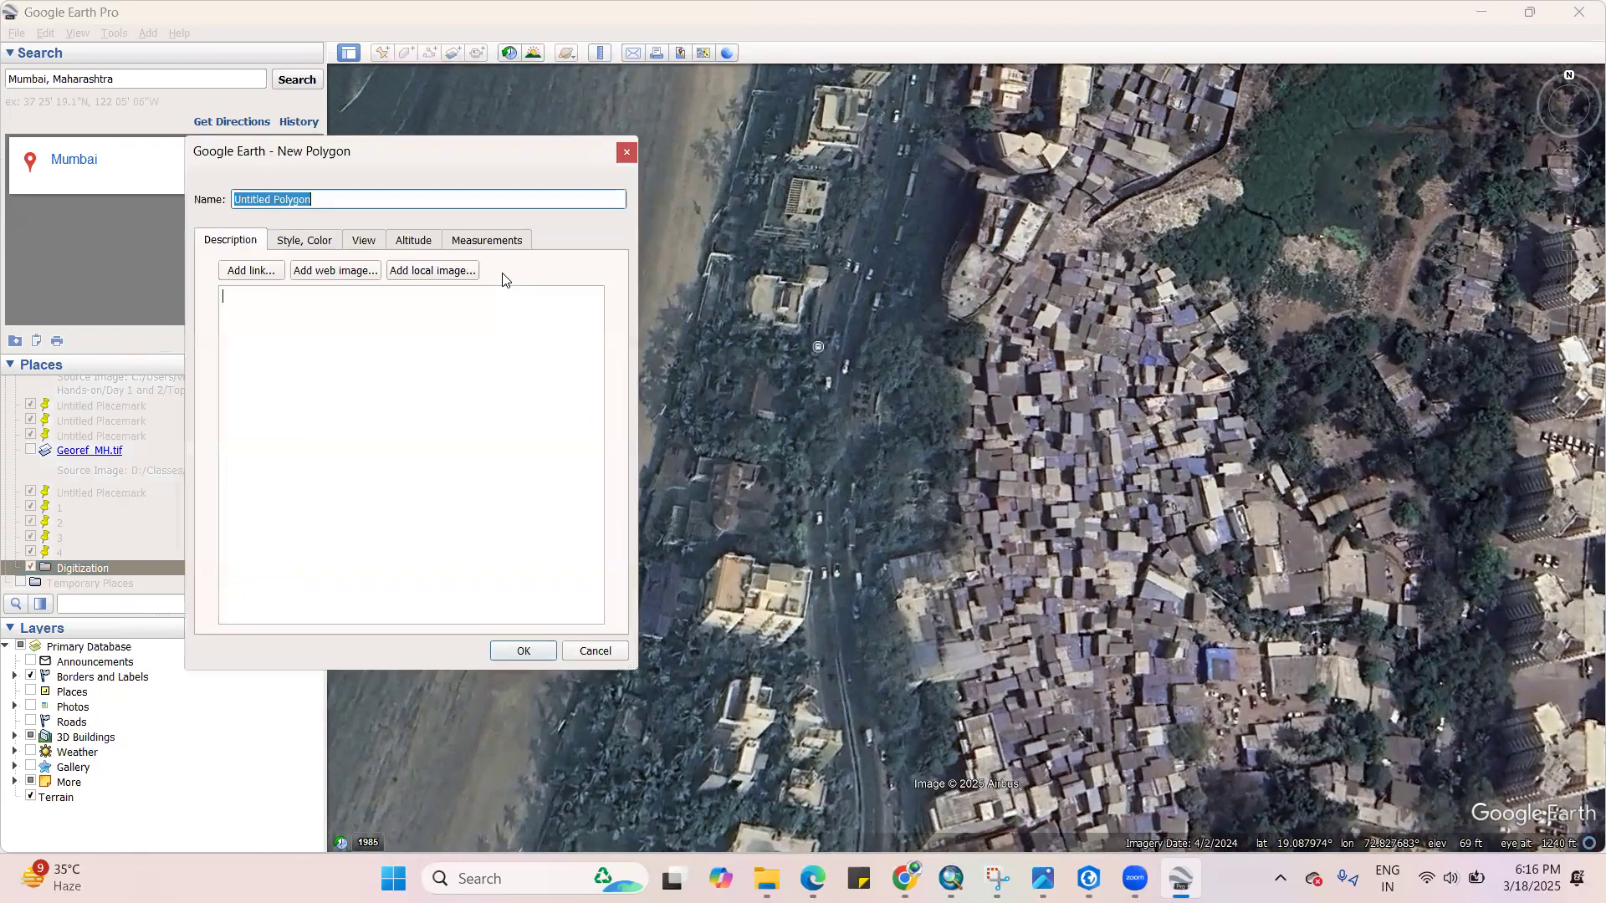
{"action": "left_click", "coordinate": [717, 613]}
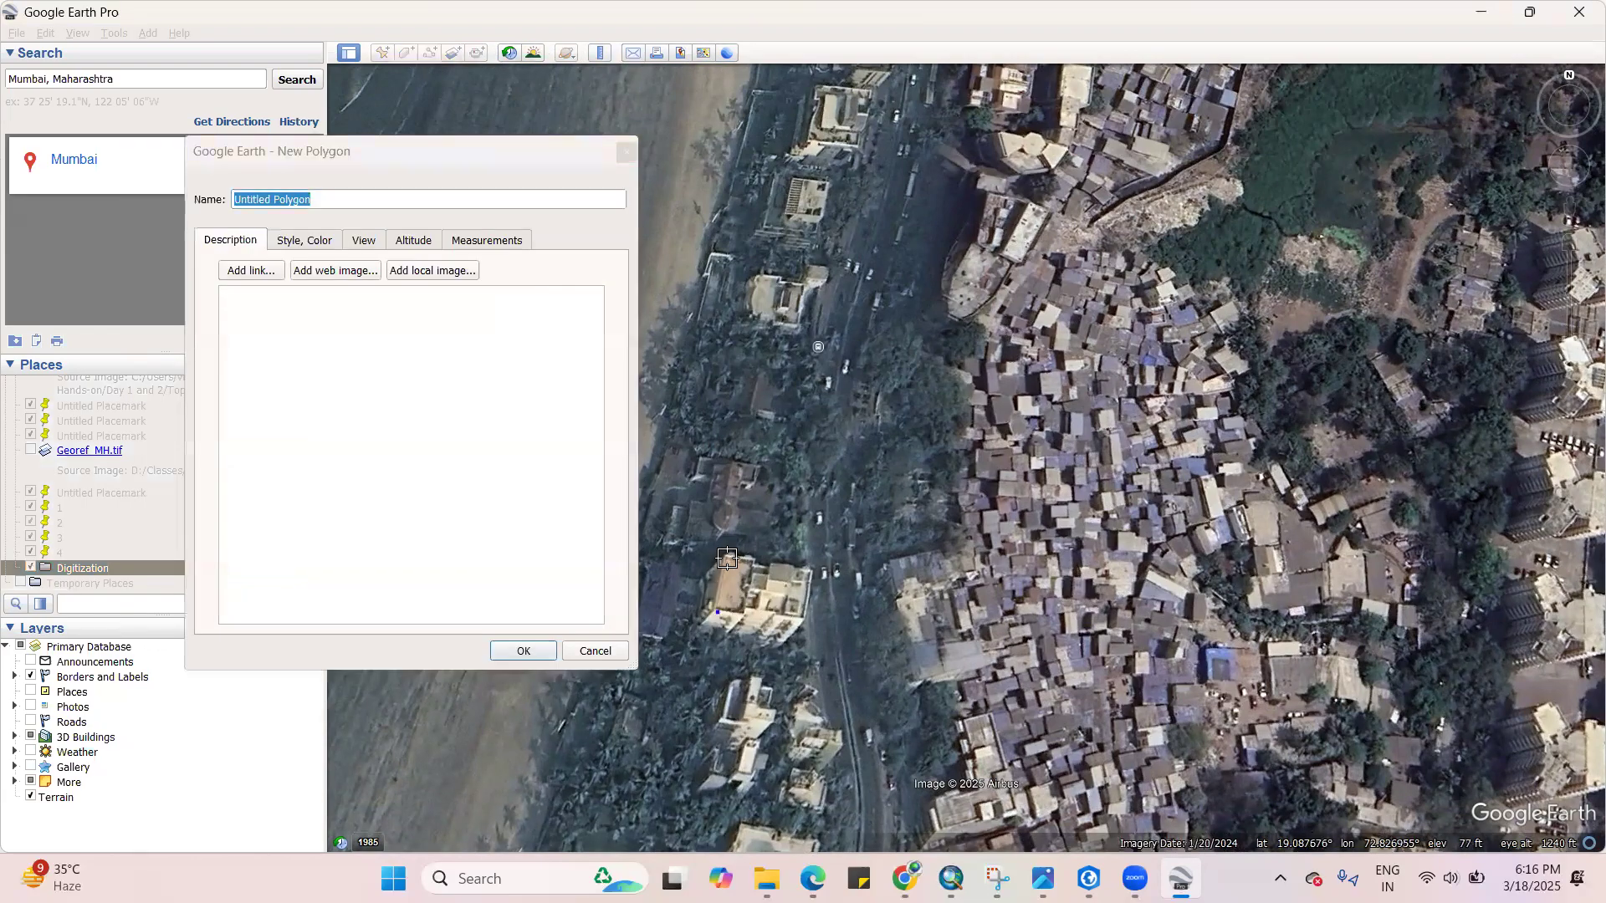
{"action": "left_click", "coordinate": [811, 566]}
{"action": "left_click", "coordinate": [799, 621]}
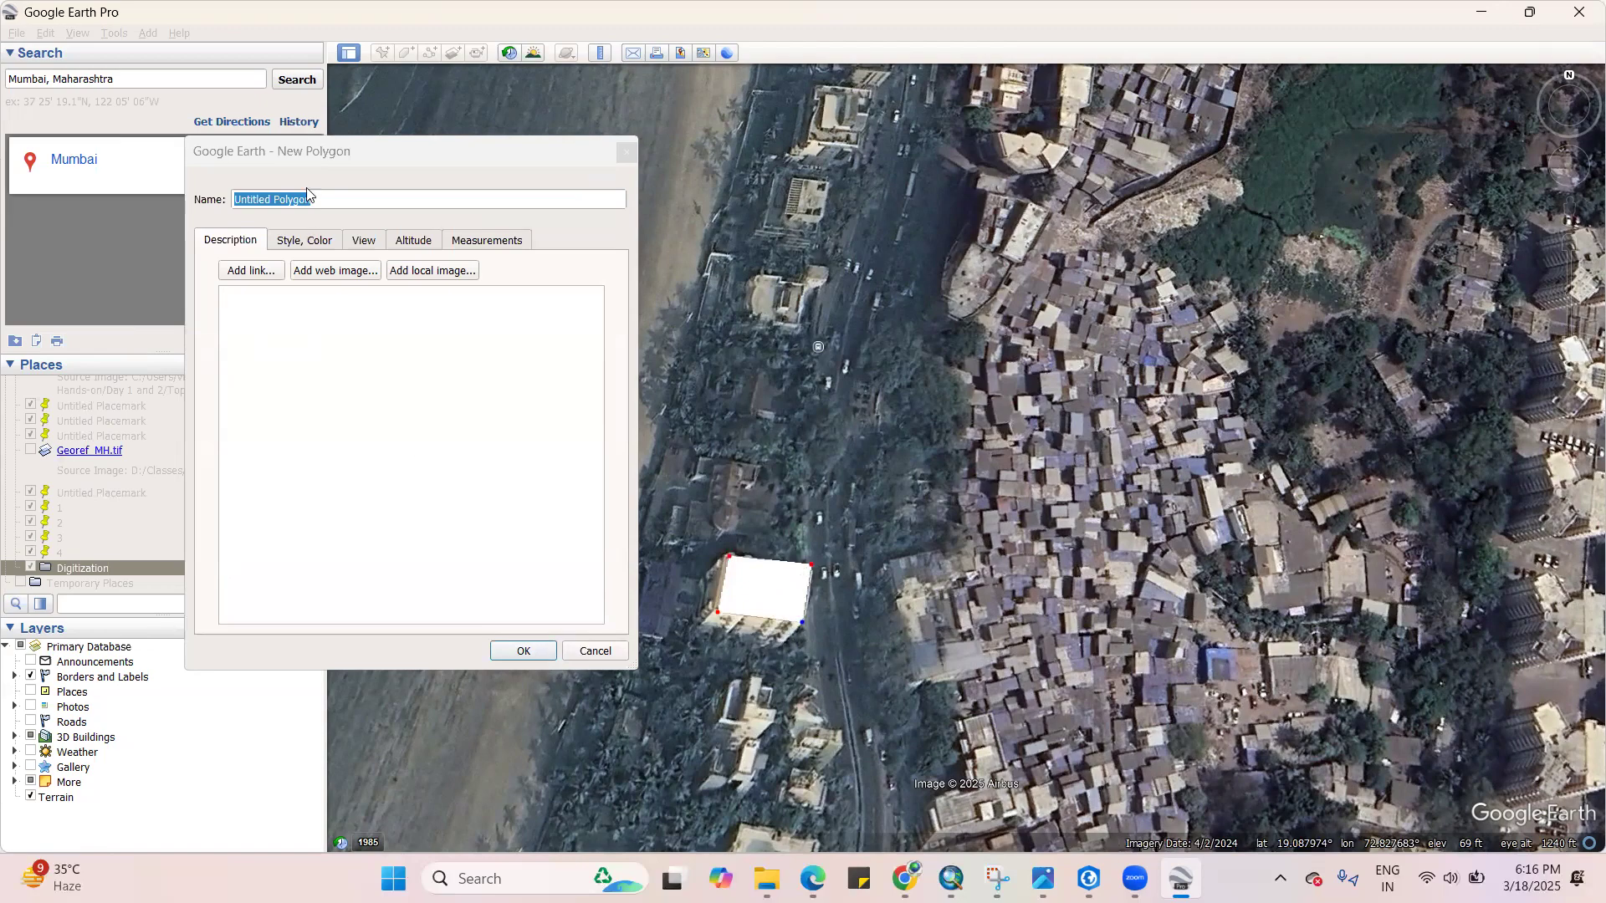
{"action": "left_click", "coordinate": [107, 182]}
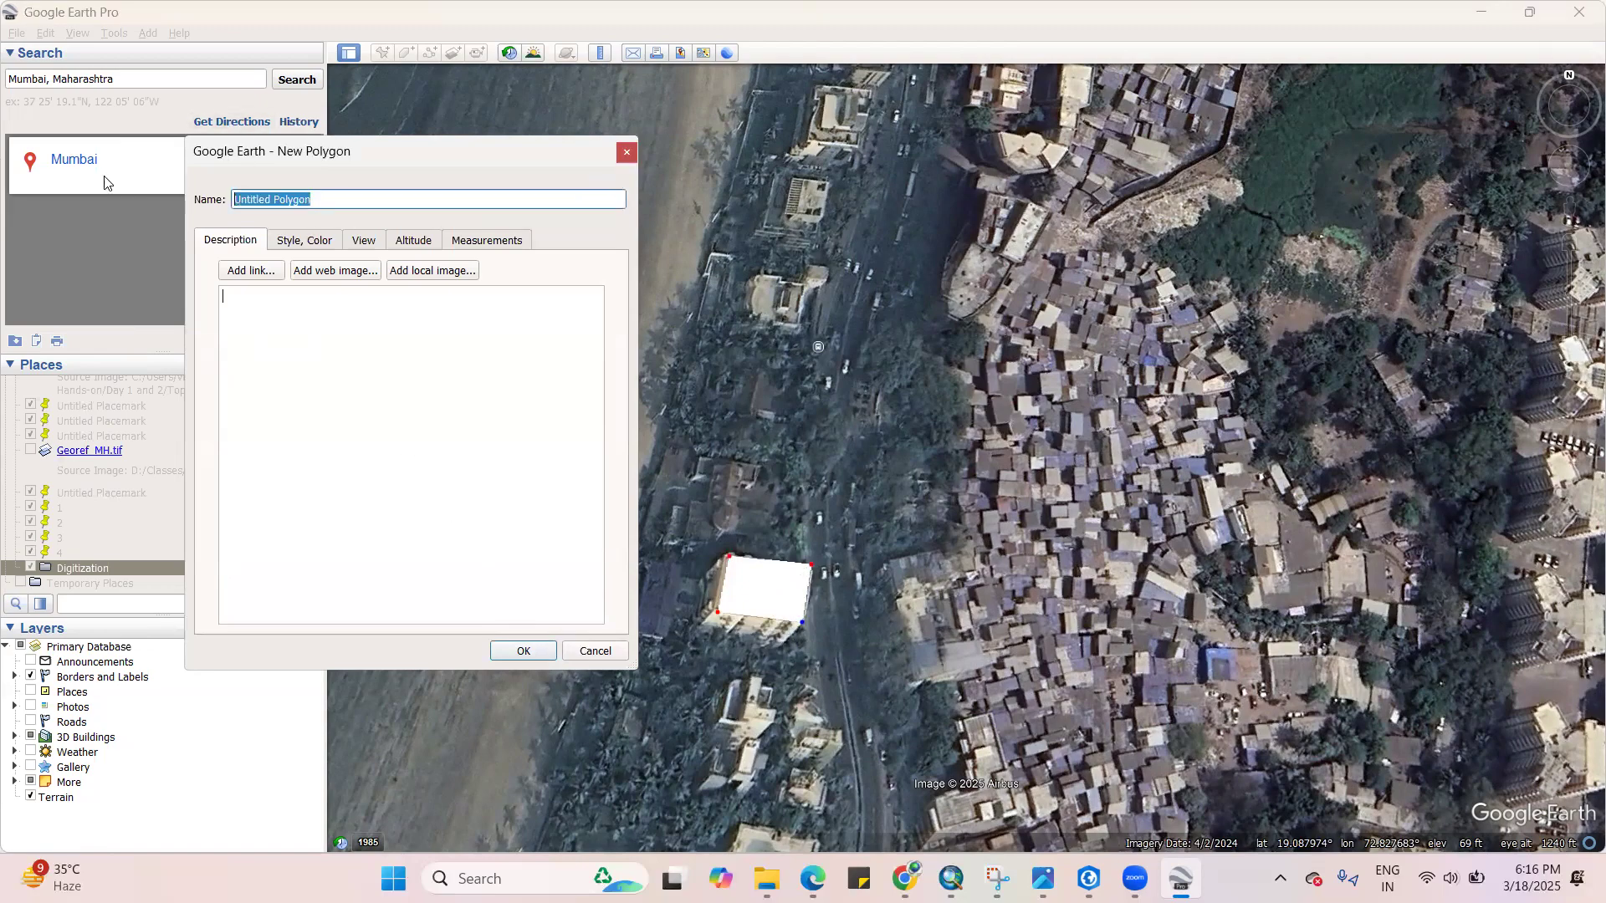
{"action": "type", "text": "Building 1"}
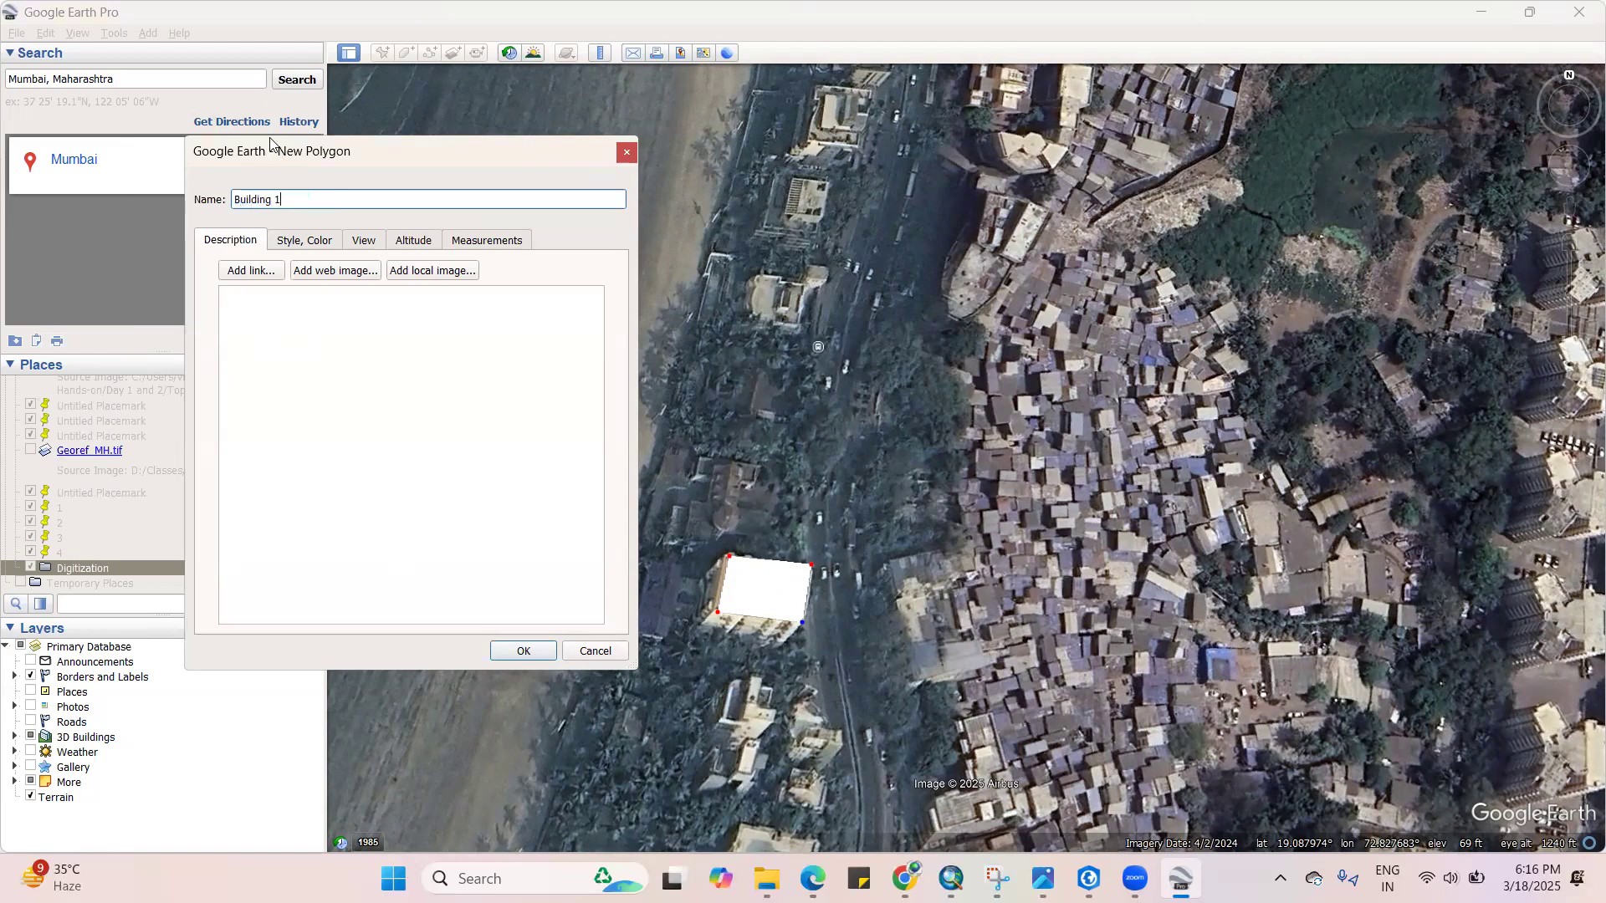
{"action": "left_click_drag", "start_coordinate": [285, 197], "coordinate": [108, 201]}
{"action": "left_click", "coordinate": [524, 651]}
Digitize a smaller beachside building north of Building 1 as a four-corner polygon named Building 2
{"action": "scroll", "coordinate": [668, 569], "scroll_direction": "down", "scroll_amount": 3}
{"action": "scroll", "coordinate": [797, 392], "scroll_direction": "up", "scroll_amount": 5}
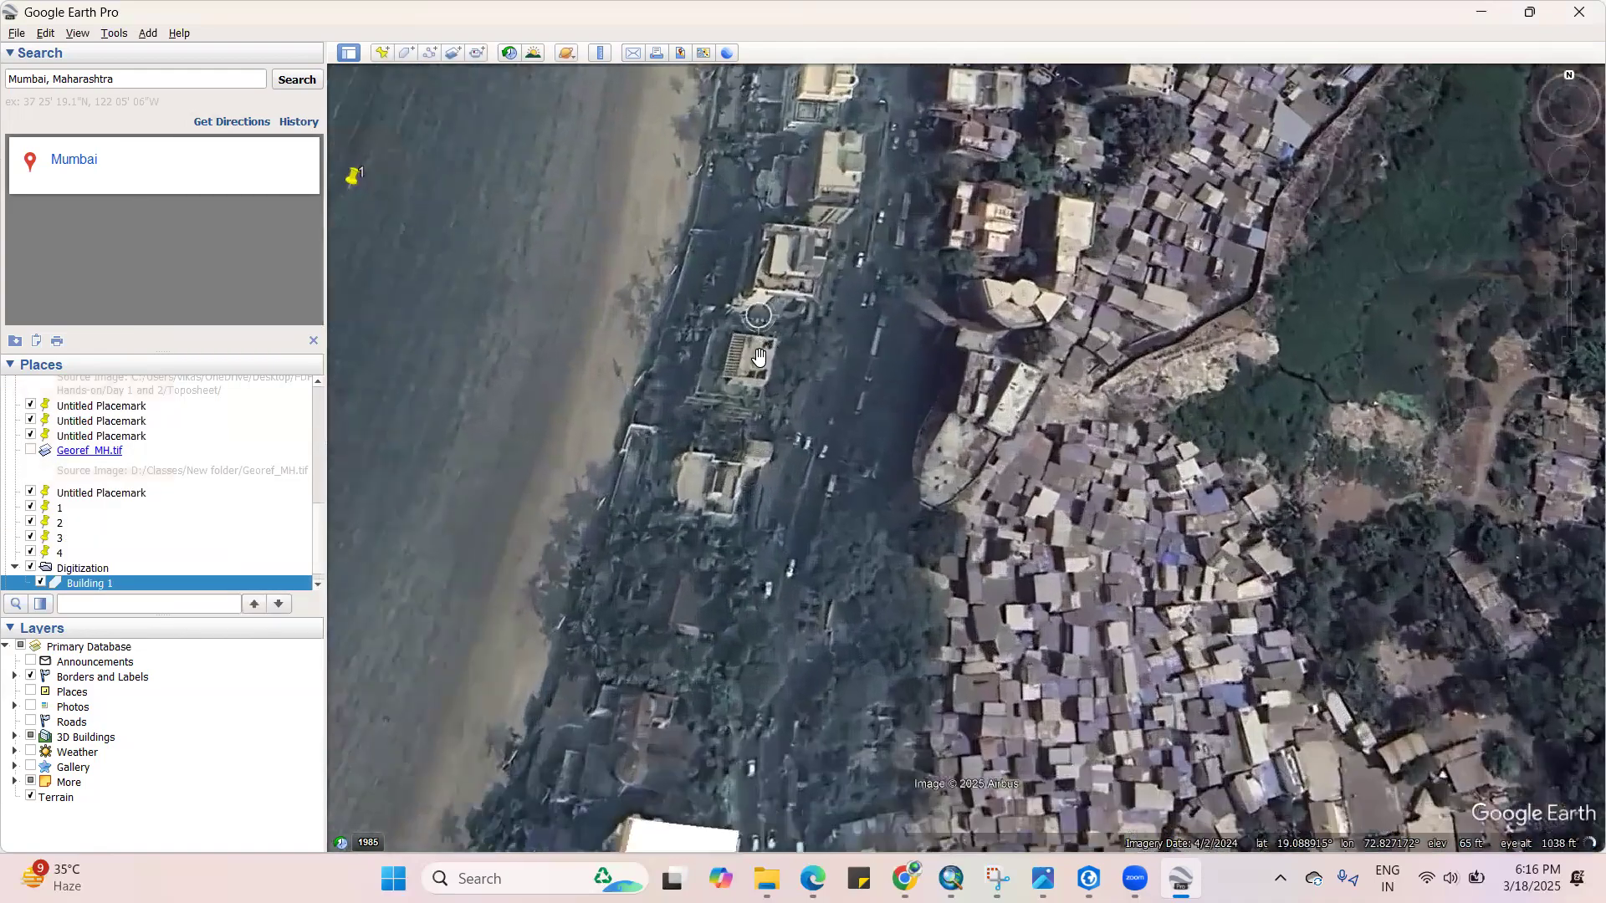
{"action": "left_click", "coordinate": [406, 53]}
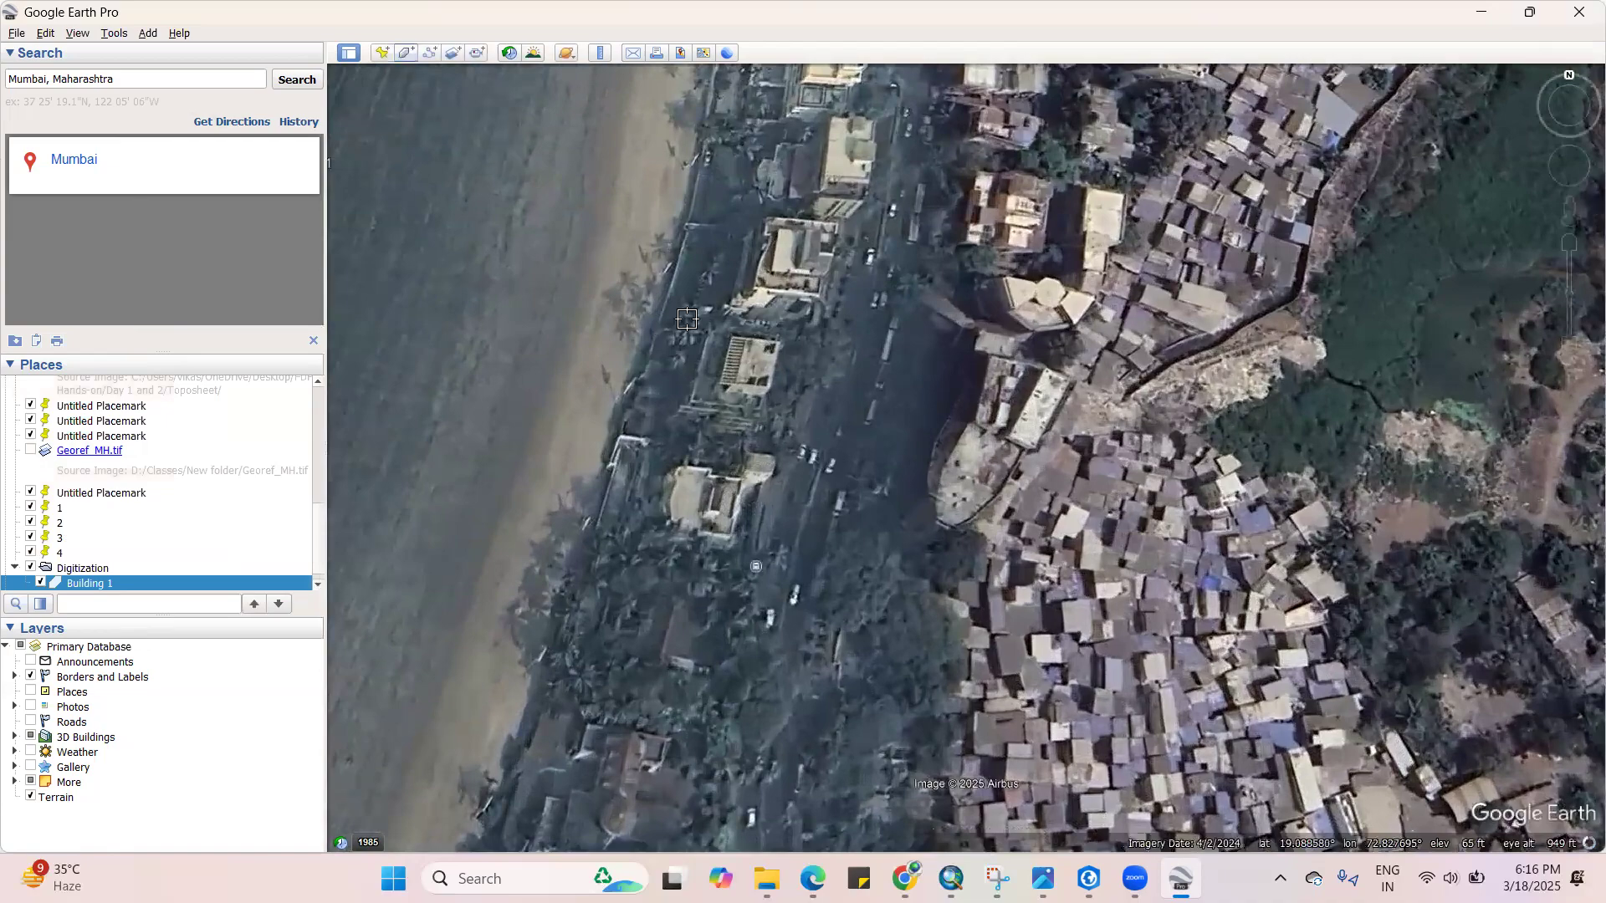
{"action": "scroll", "coordinate": [721, 370], "scroll_direction": "up", "scroll_amount": 1}
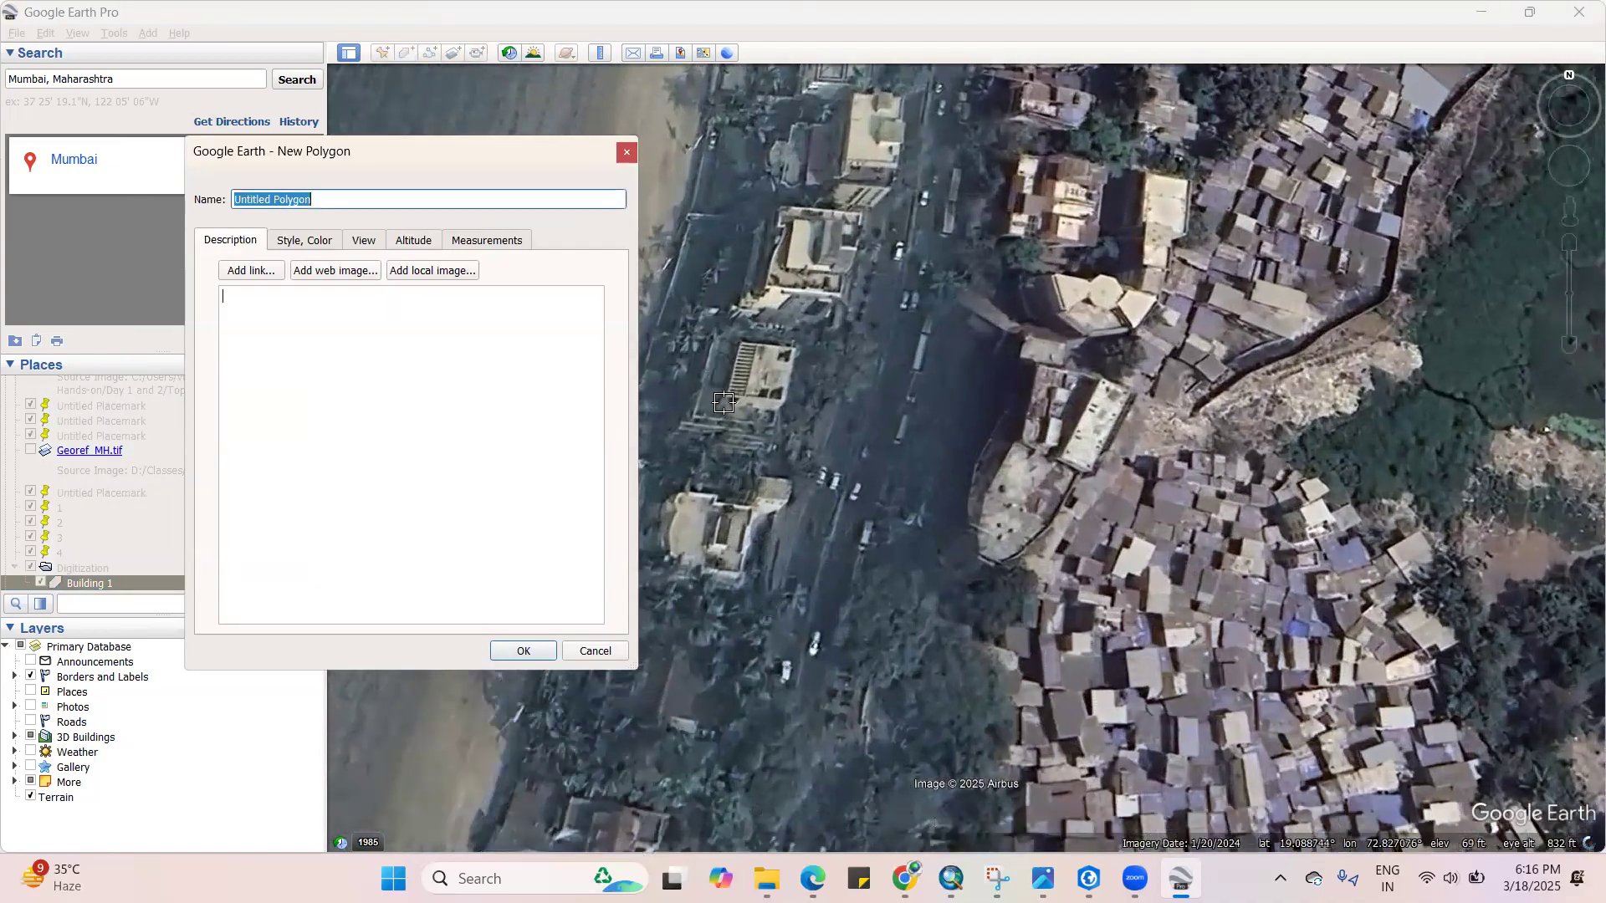
{"action": "left_click", "coordinate": [727, 395]}
{"action": "left_click", "coordinate": [739, 342]}
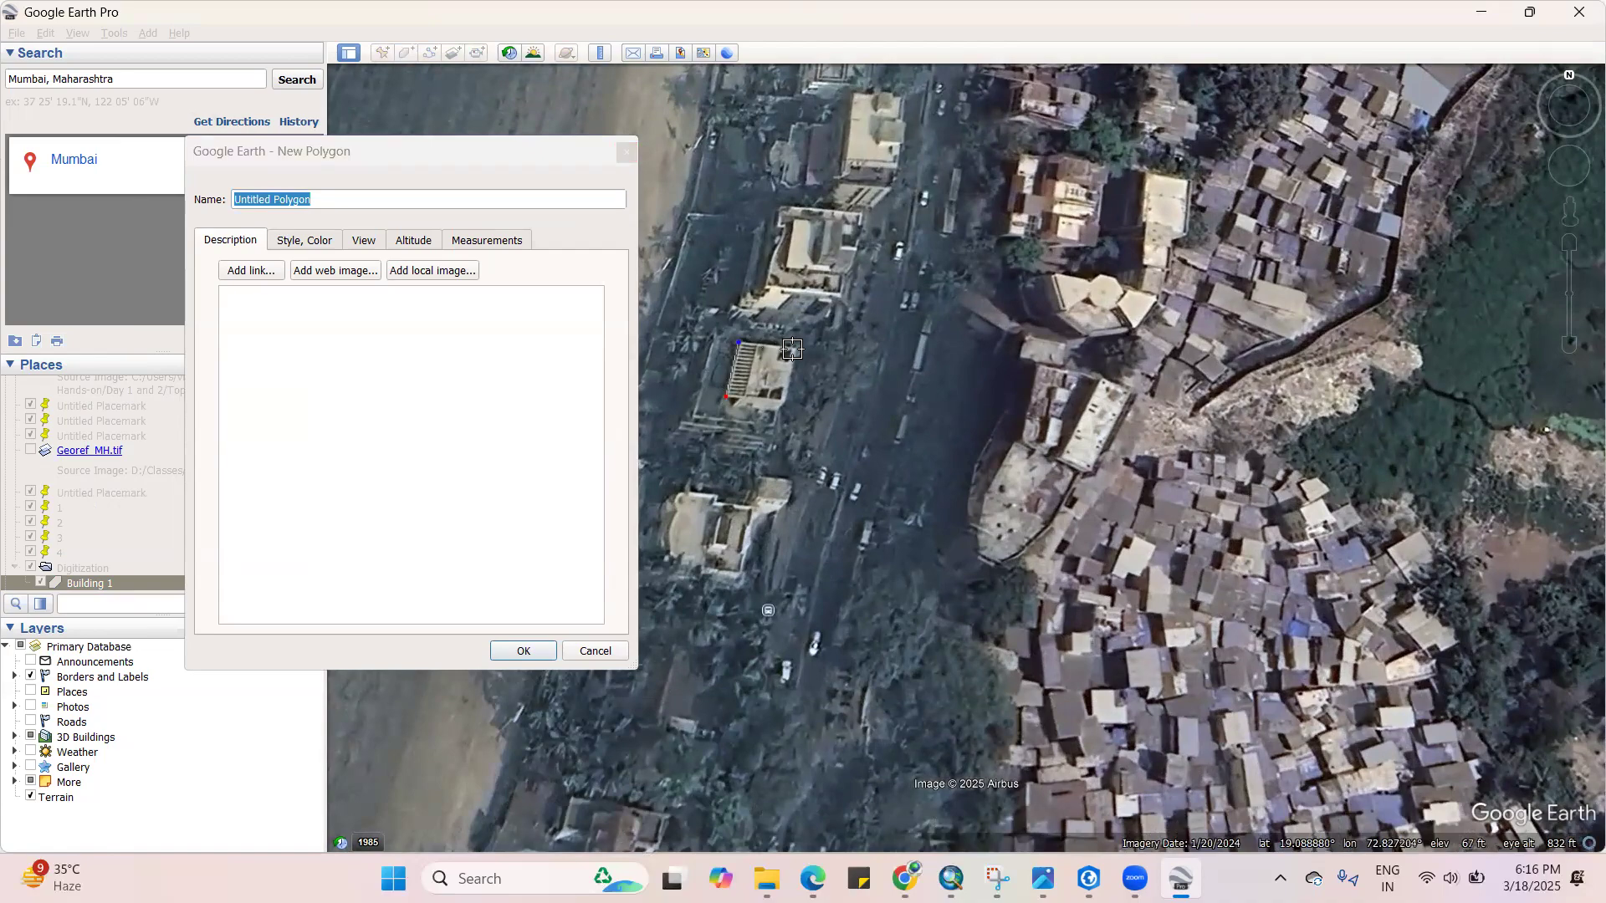
{"action": "left_click", "coordinate": [795, 351]}
{"action": "left_click", "coordinate": [786, 408]}
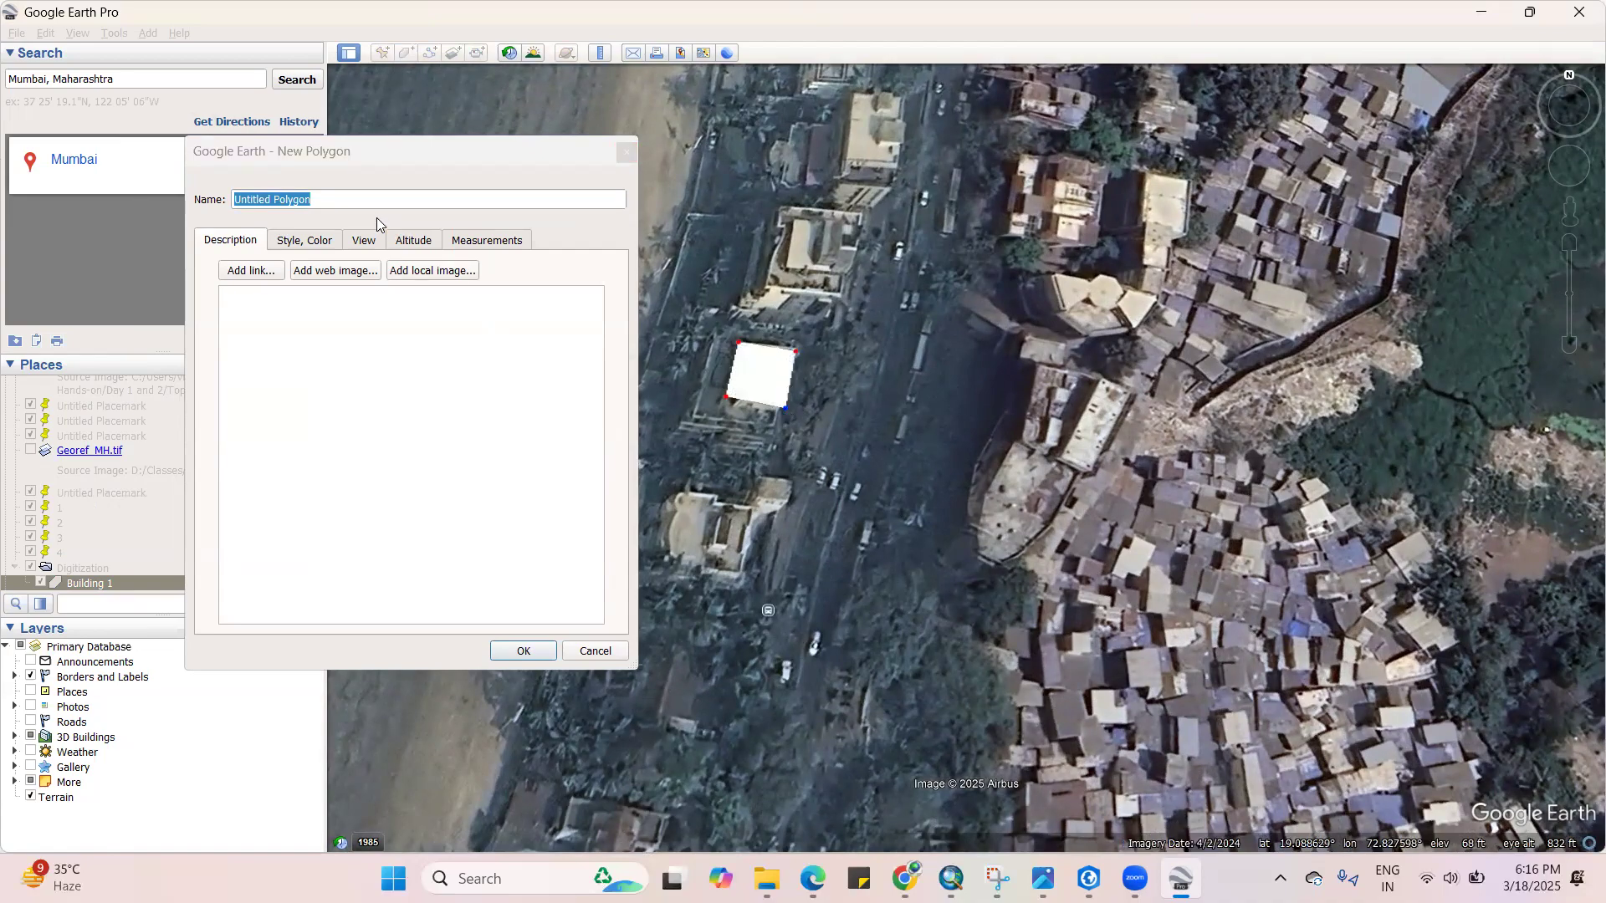
{"action": "type", "text": "Building 12"}
{"action": "left_click", "coordinate": [523, 651]}
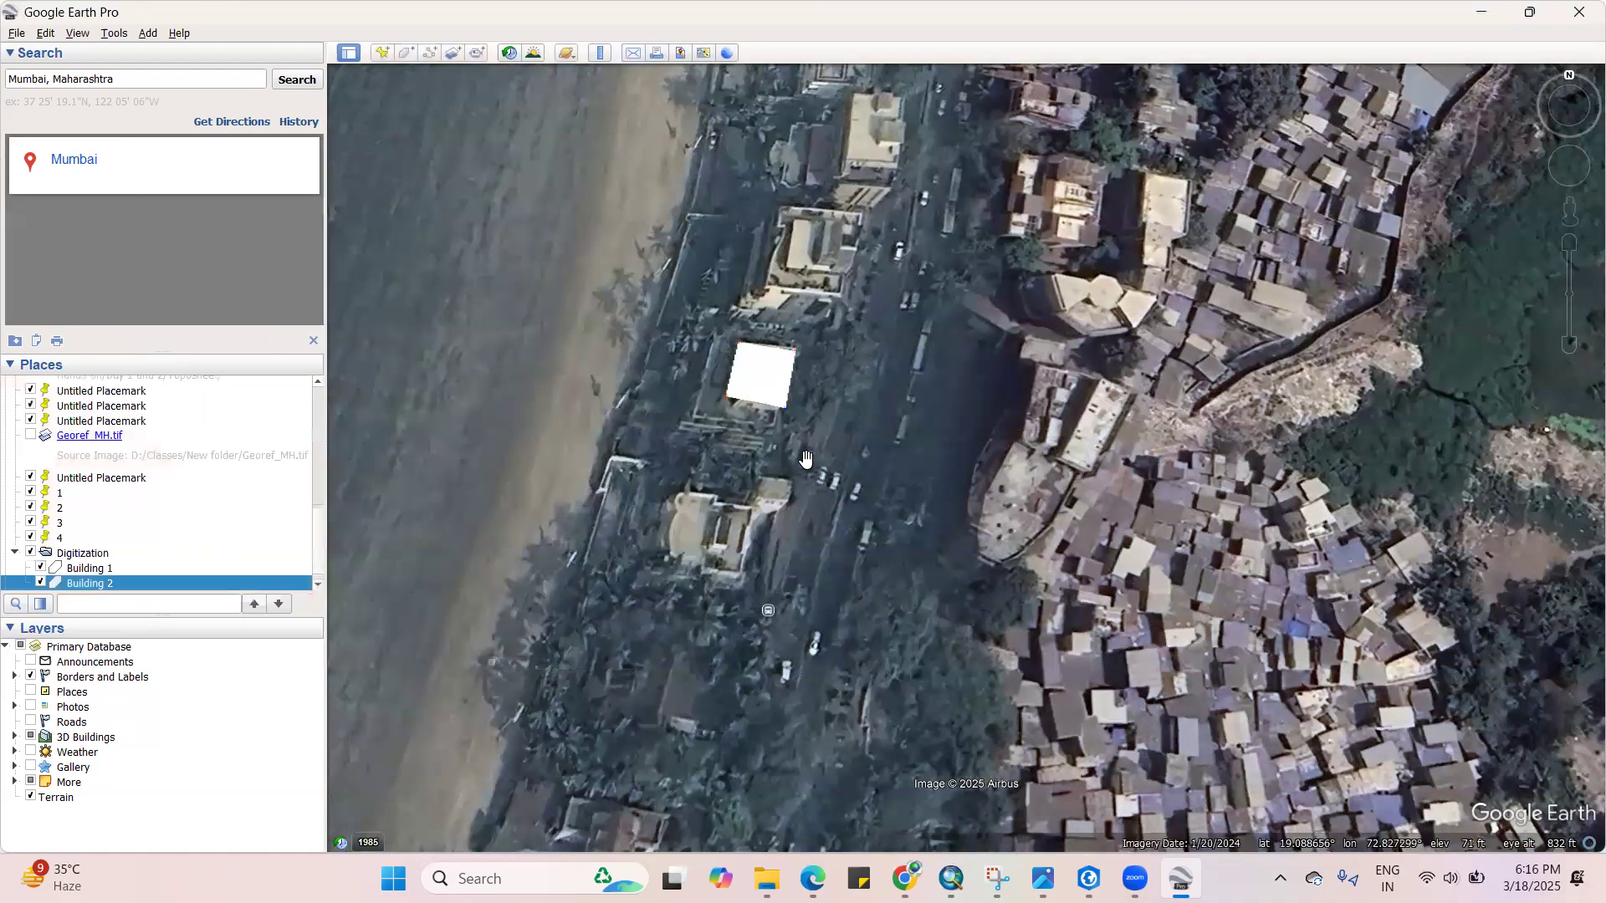
Digitize another building along the coastal road, farther north than Building 2, as a four-corner polygon named 3
{"action": "scroll", "coordinate": [796, 469], "scroll_direction": "down", "scroll_amount": 3}
{"action": "scroll", "coordinate": [796, 468], "scroll_direction": "up", "scroll_amount": 3}
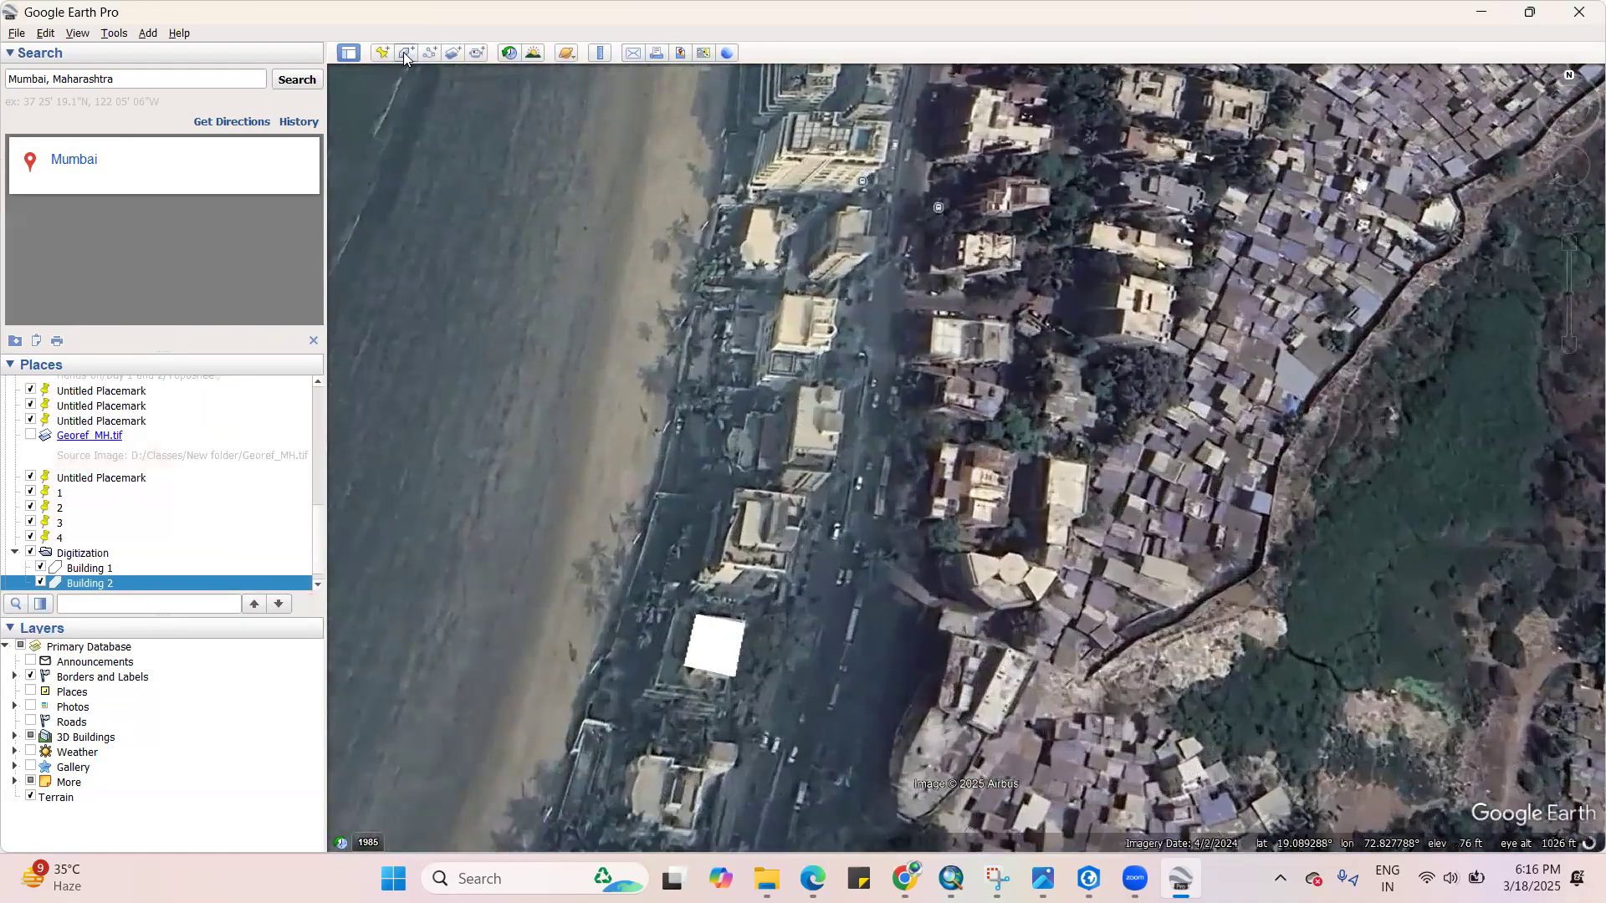
{"action": "left_click", "coordinate": [406, 54]}
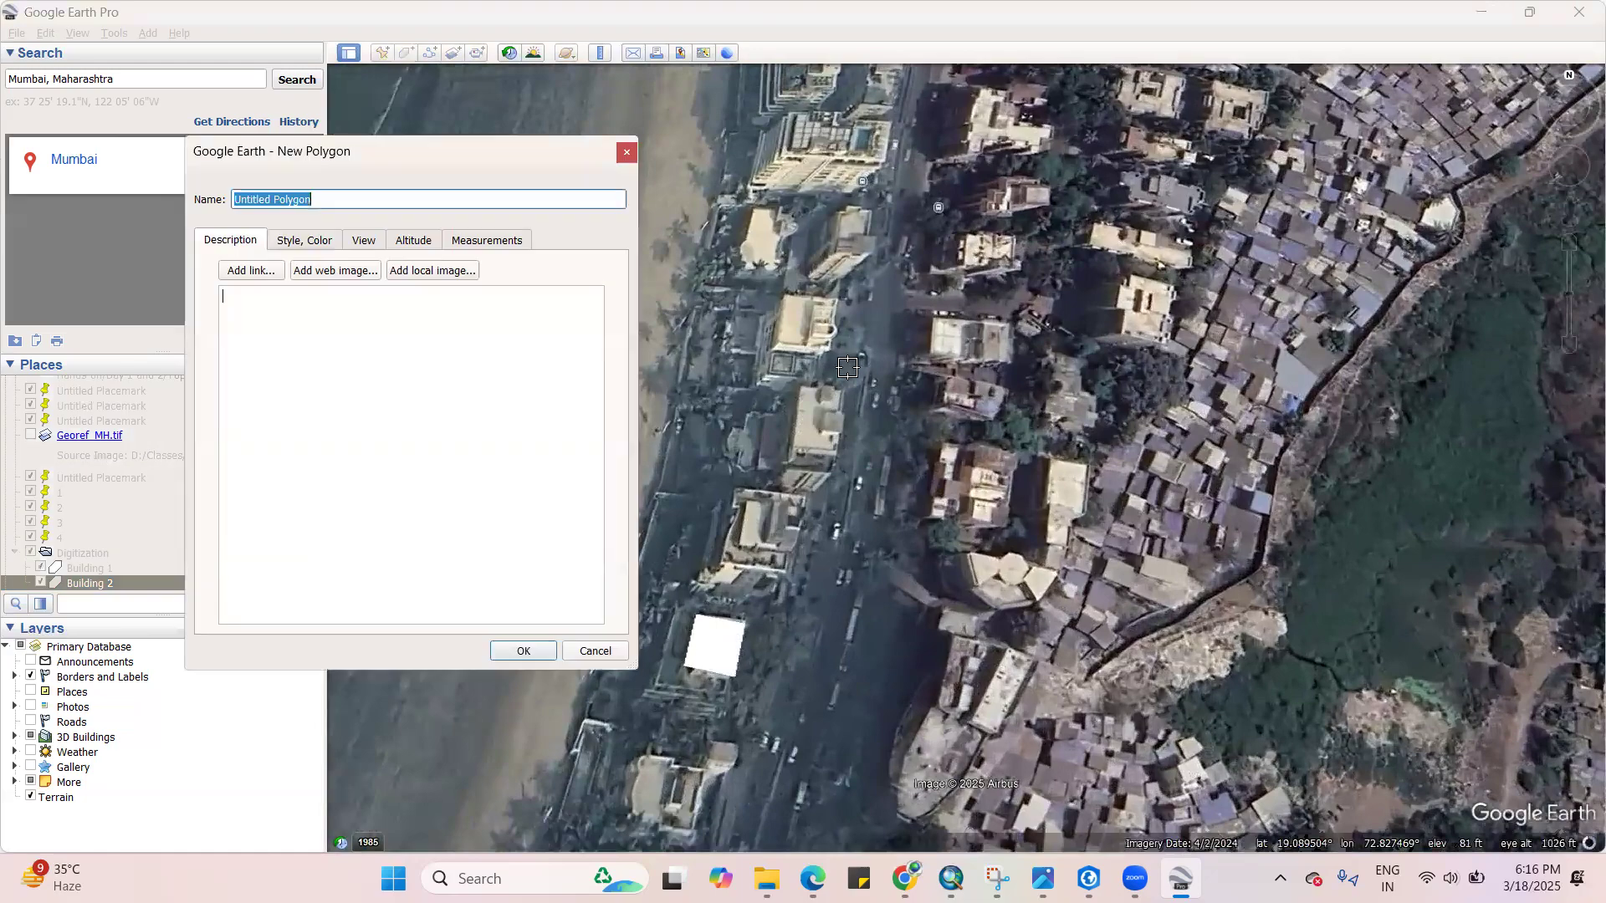
{"action": "left_click", "coordinate": [780, 346]}
{"action": "left_click", "coordinate": [784, 292]}
{"action": "left_click", "coordinate": [837, 302]}
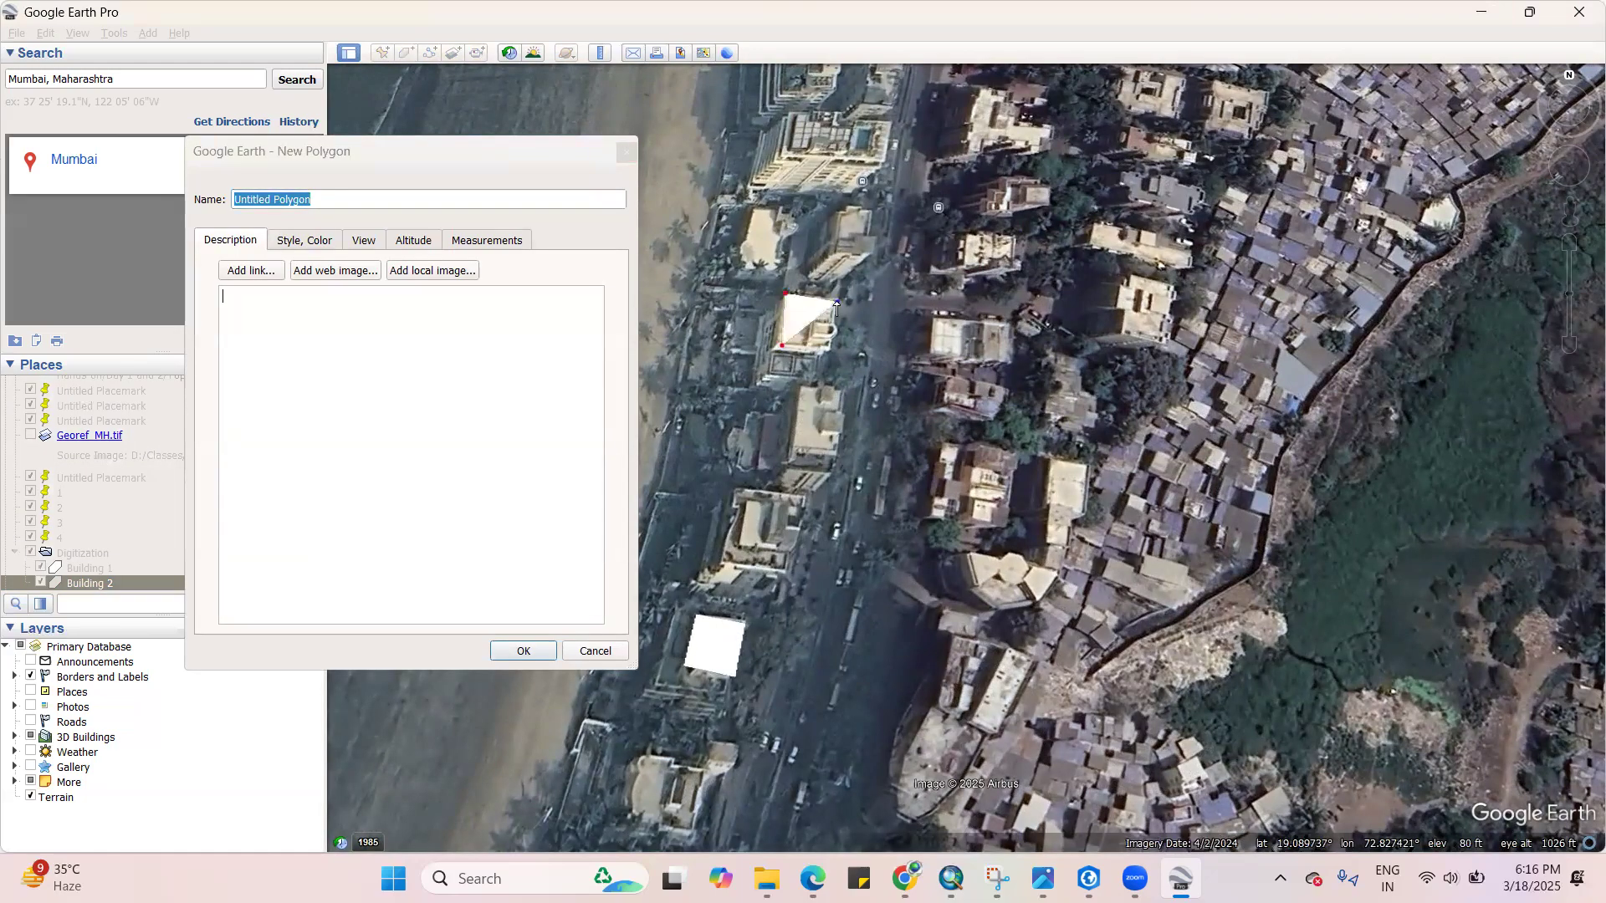
{"action": "left_click", "coordinate": [833, 353]}
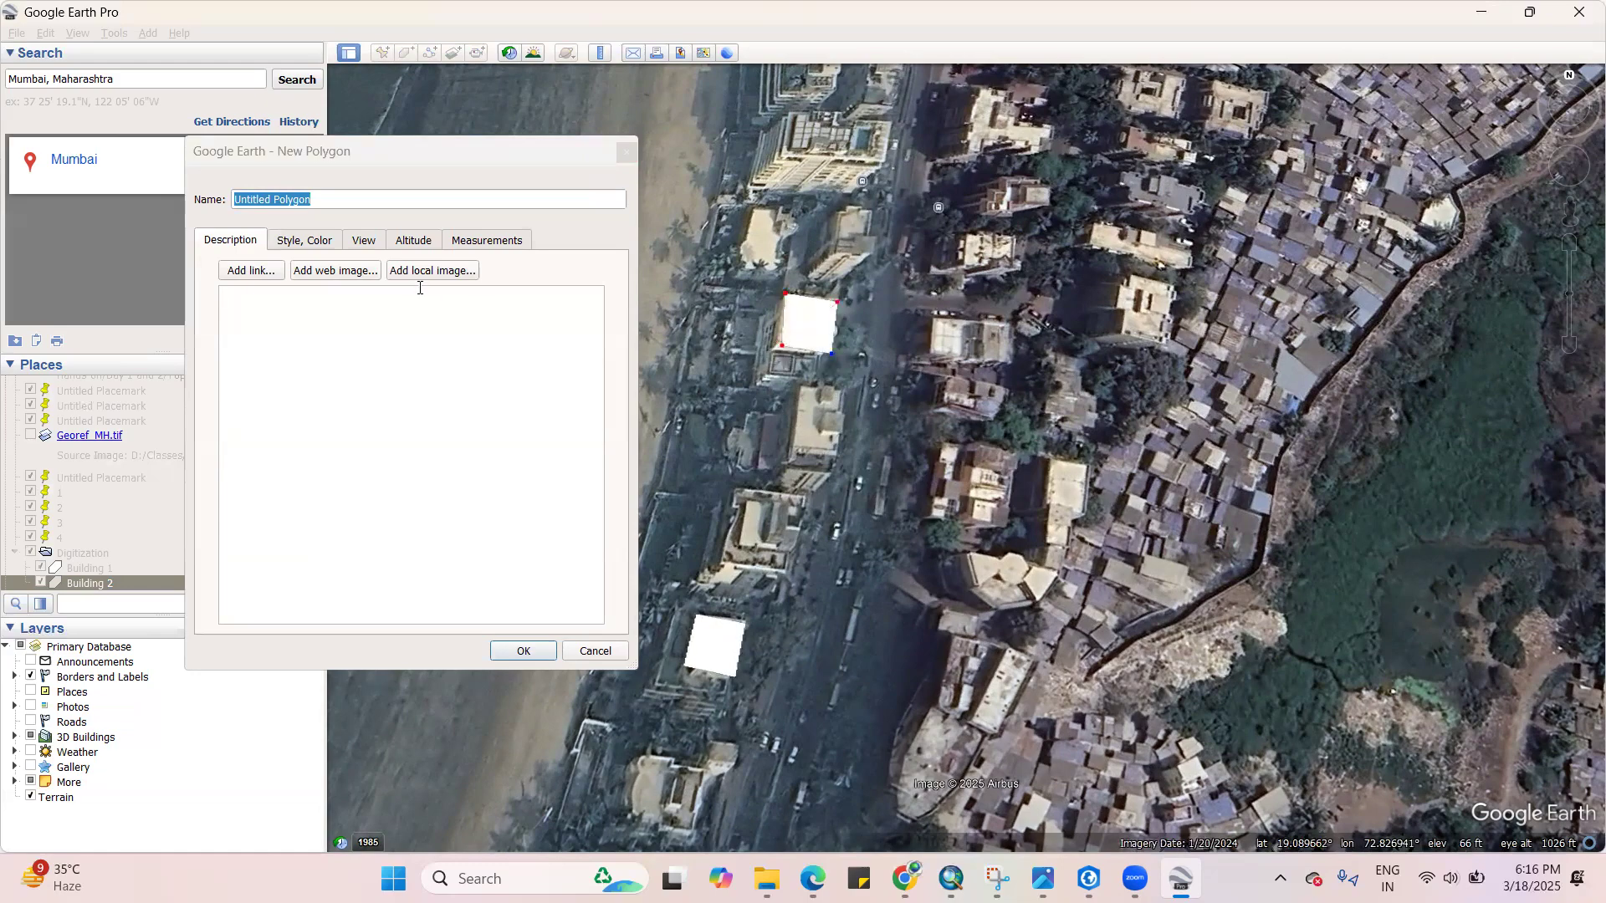
{"action": "left_click", "coordinate": [308, 200]}
{"action": "key", "text": "ctrl+a"}
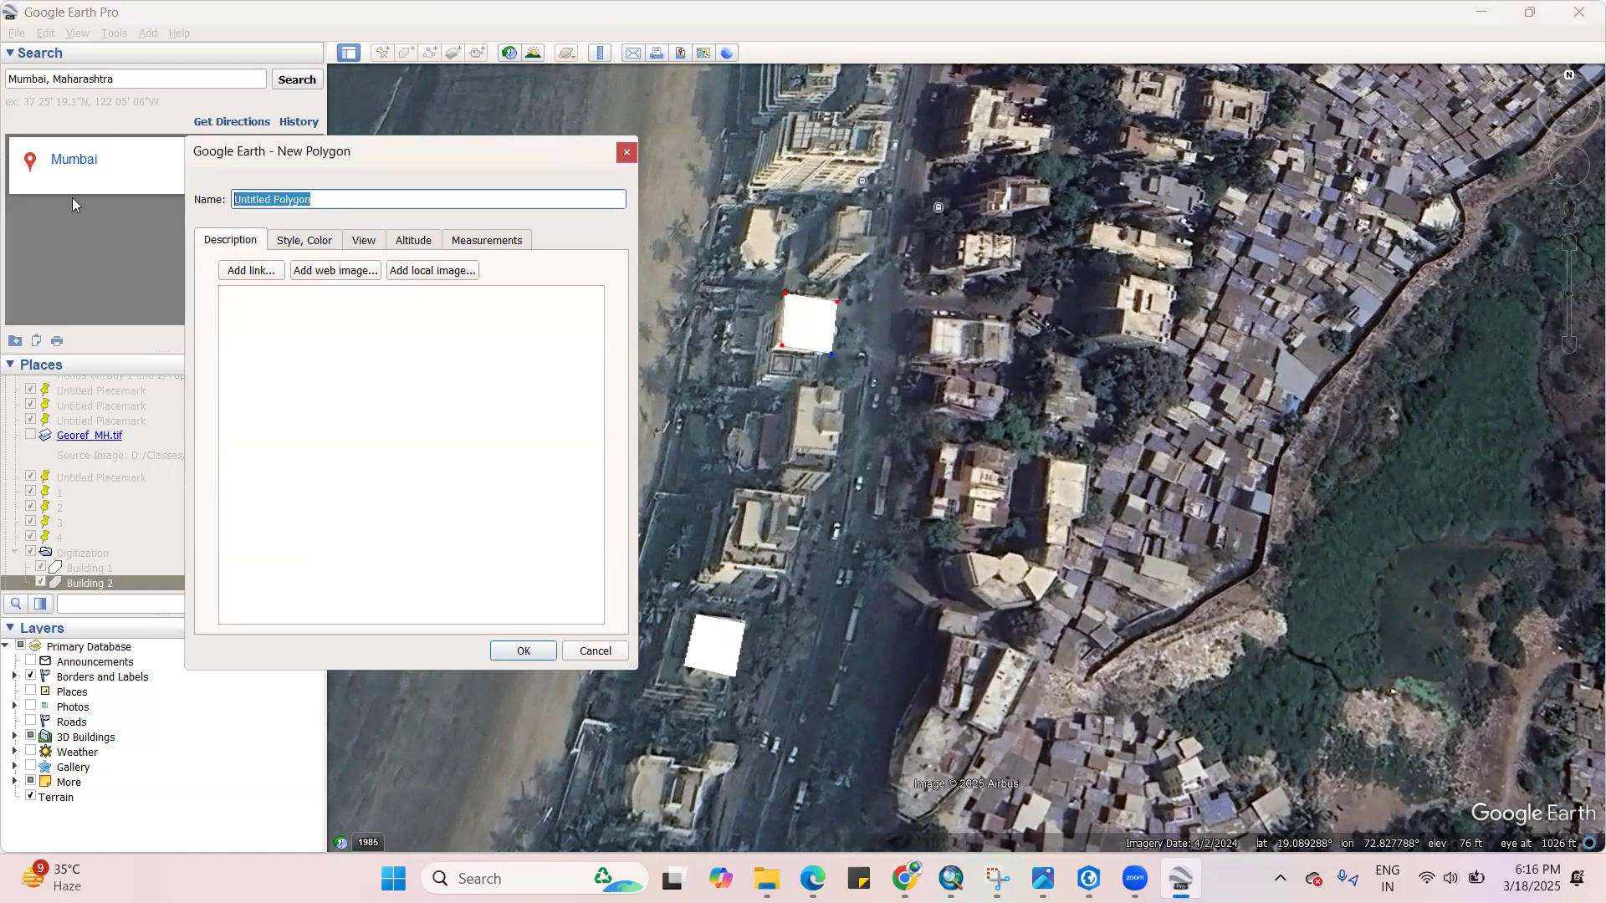
{"action": "type", "text": "3"}
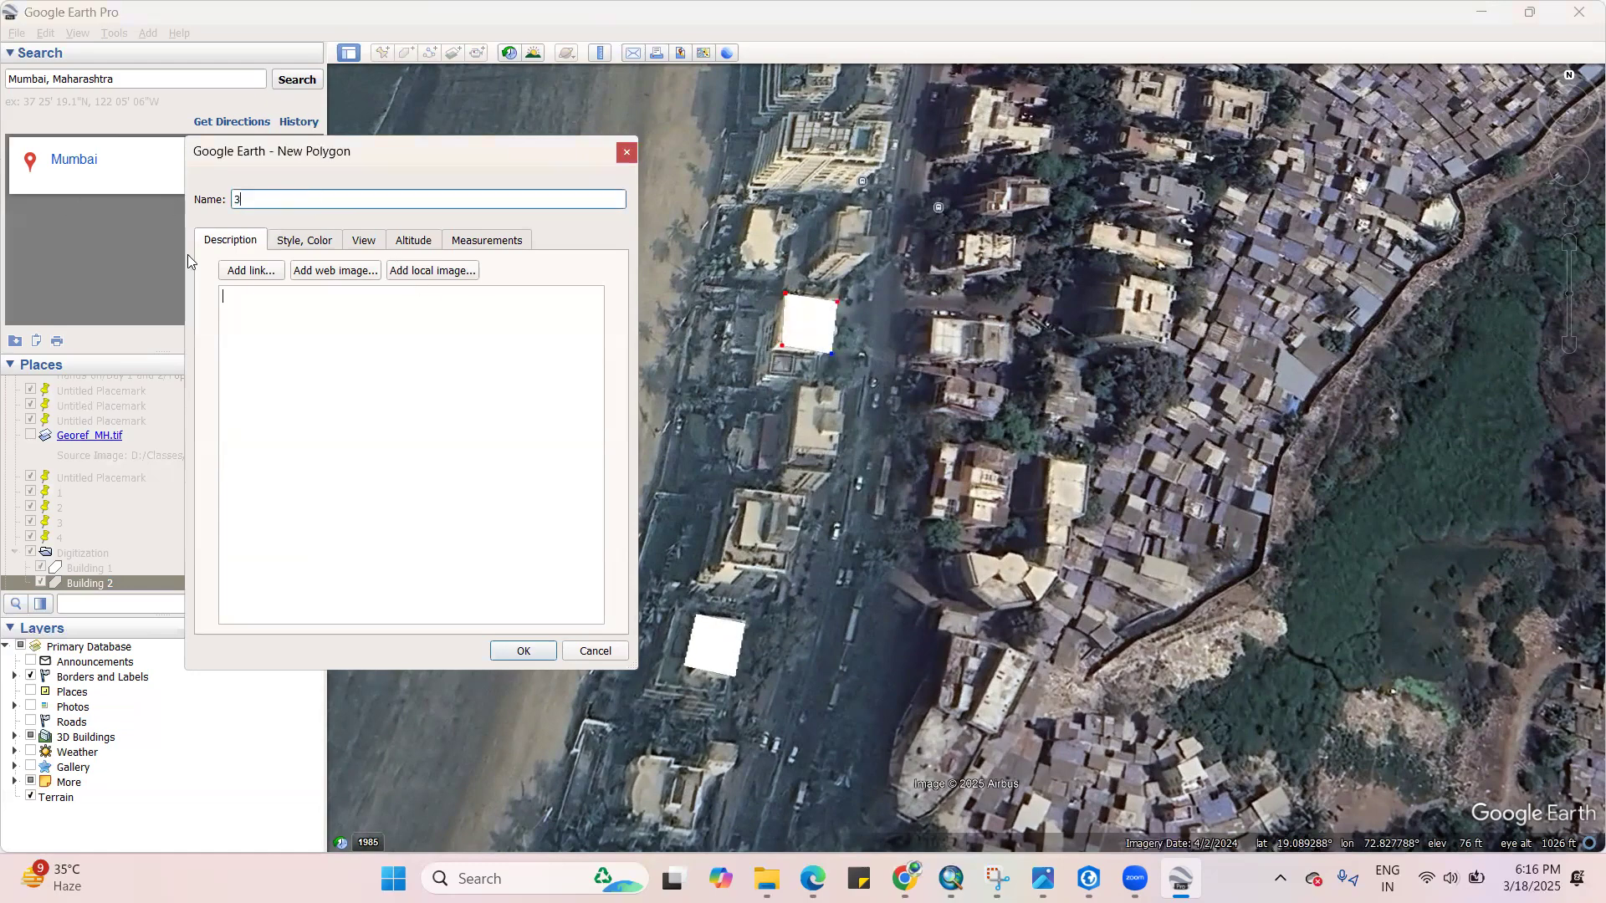
{"action": "left_click", "coordinate": [515, 651]}
{"action": "scroll", "coordinate": [697, 532], "scroll_direction": "down", "scroll_amount": 5}
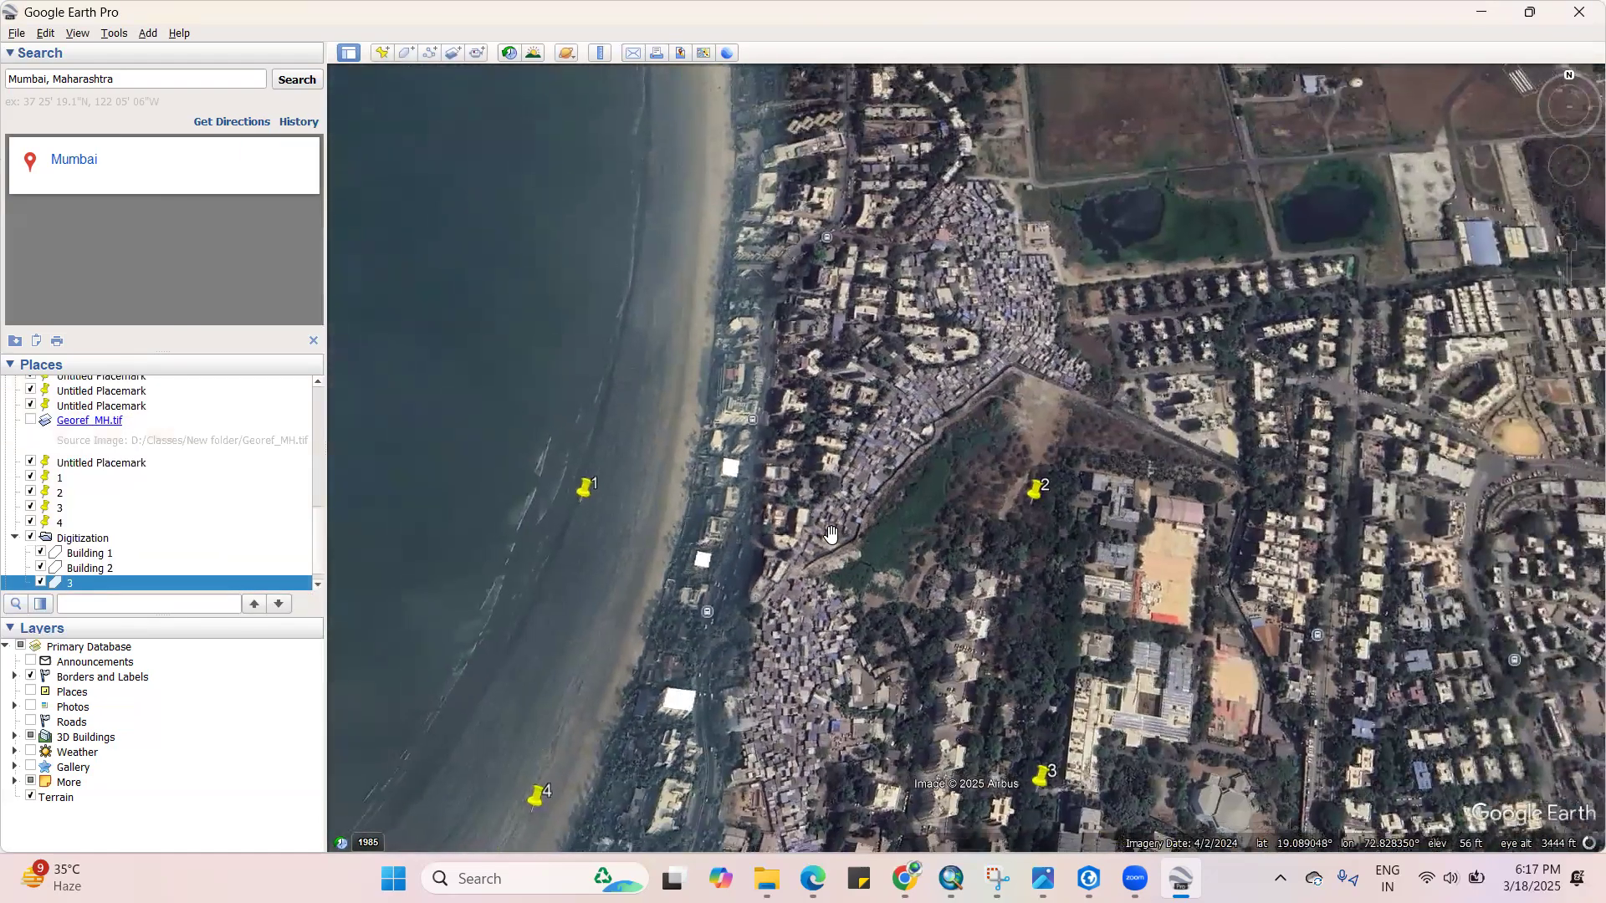
{"action": "scroll", "coordinate": [830, 534], "scroll_direction": "up", "scroll_amount": 3}
{"action": "scroll", "coordinate": [874, 452], "scroll_direction": "down", "scroll_amount": 4}
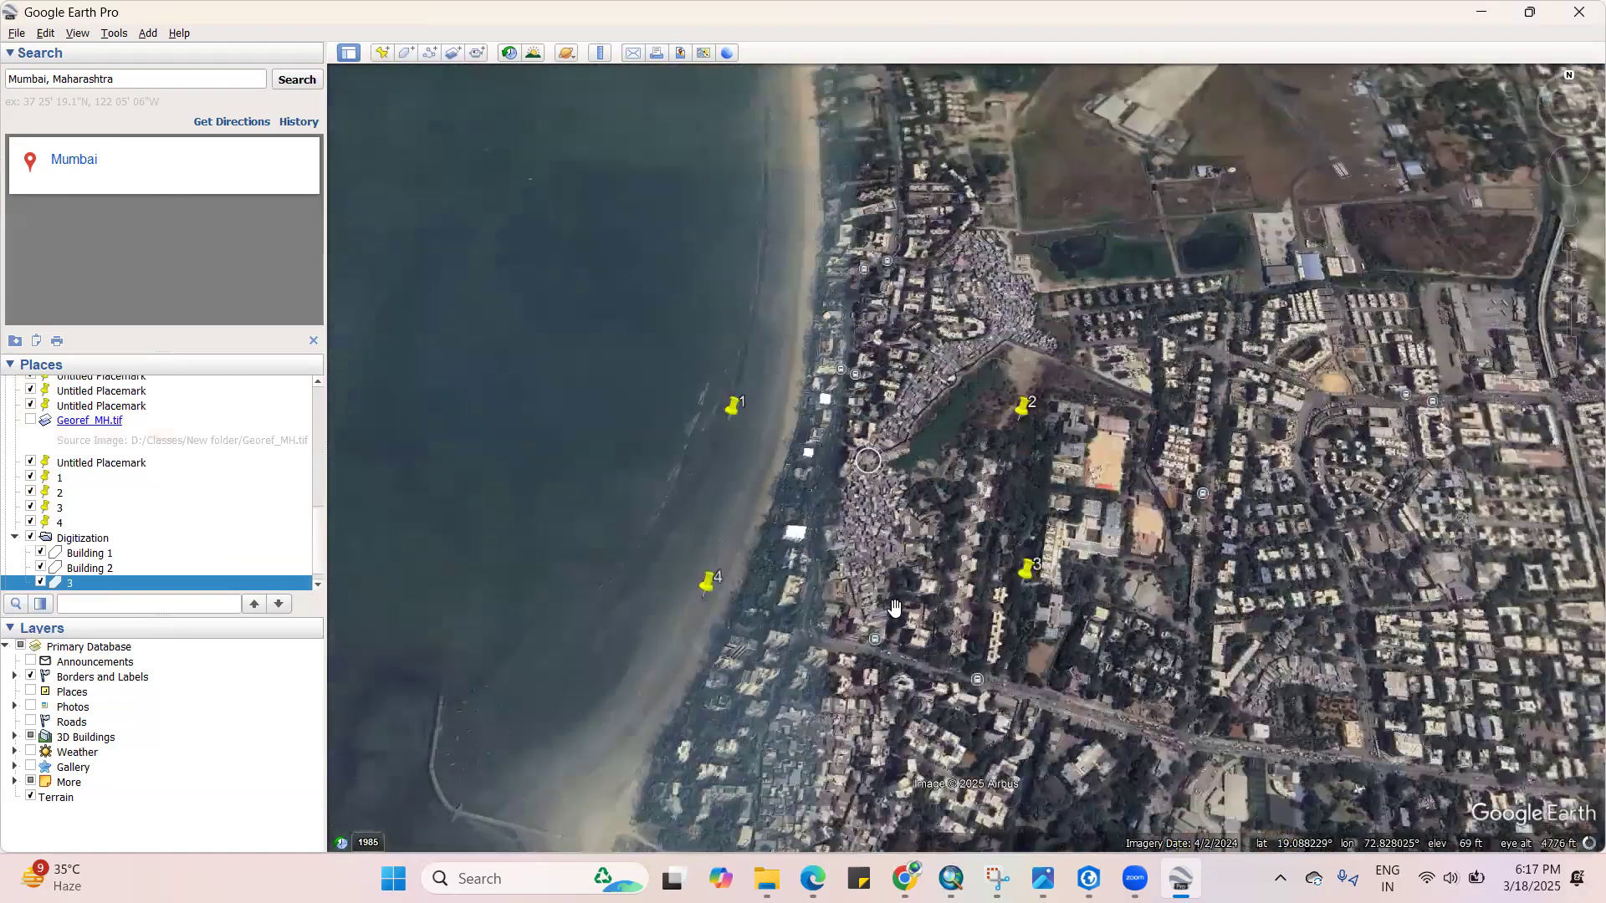
{"action": "left_click_drag", "start_coordinate": [894, 608], "coordinate": [742, 509]}
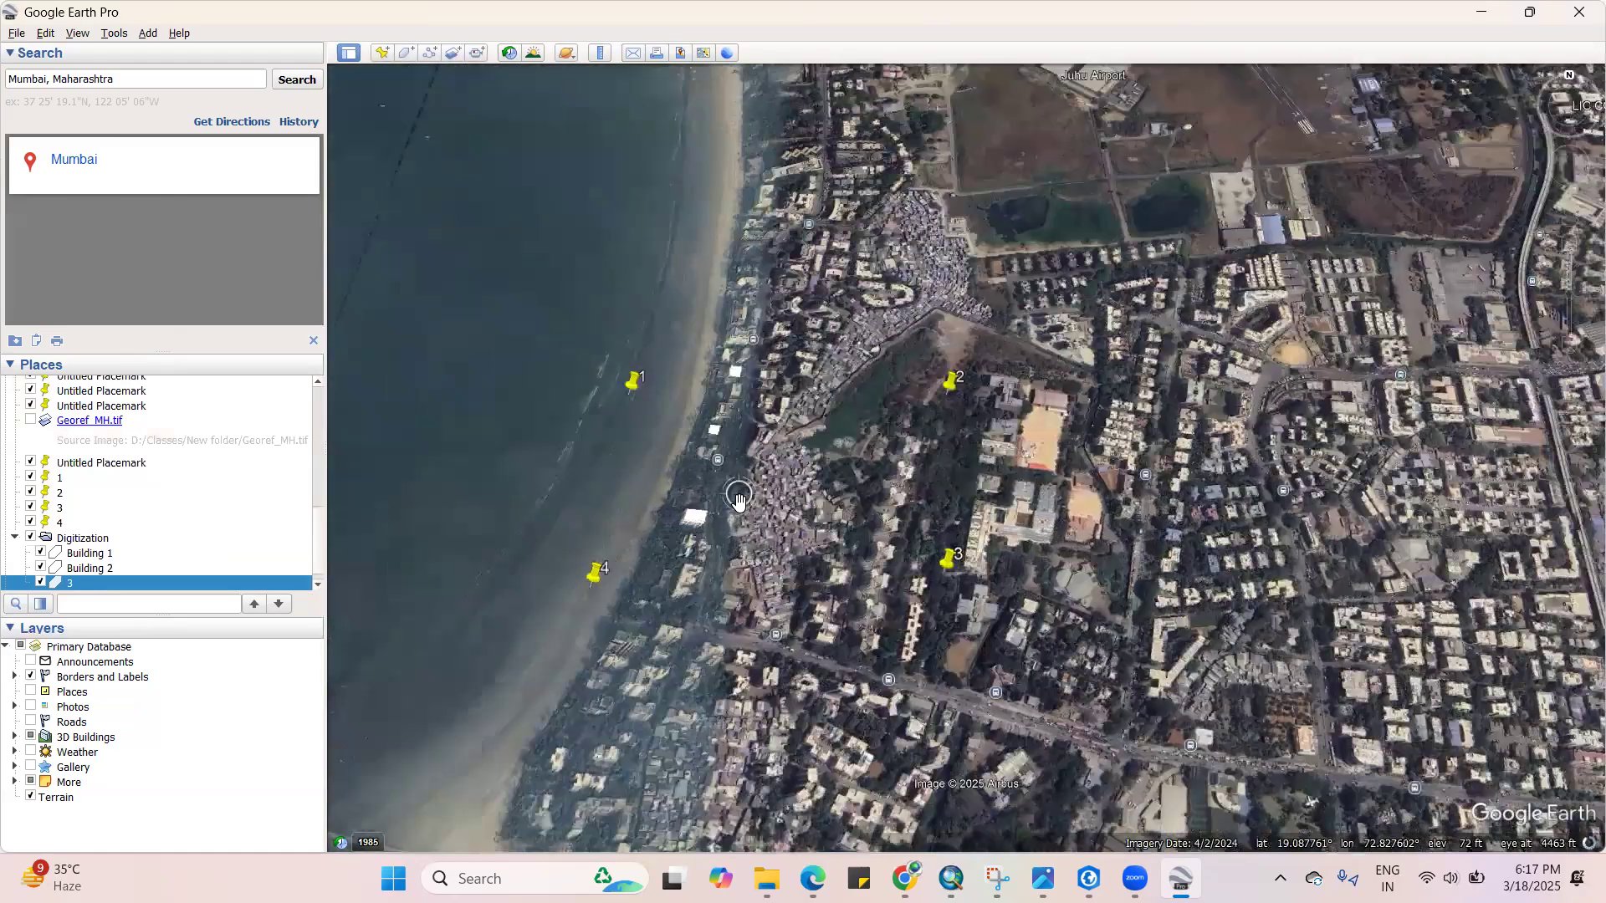
{"action": "scroll", "coordinate": [738, 500], "scroll_direction": "up", "scroll_amount": 3}
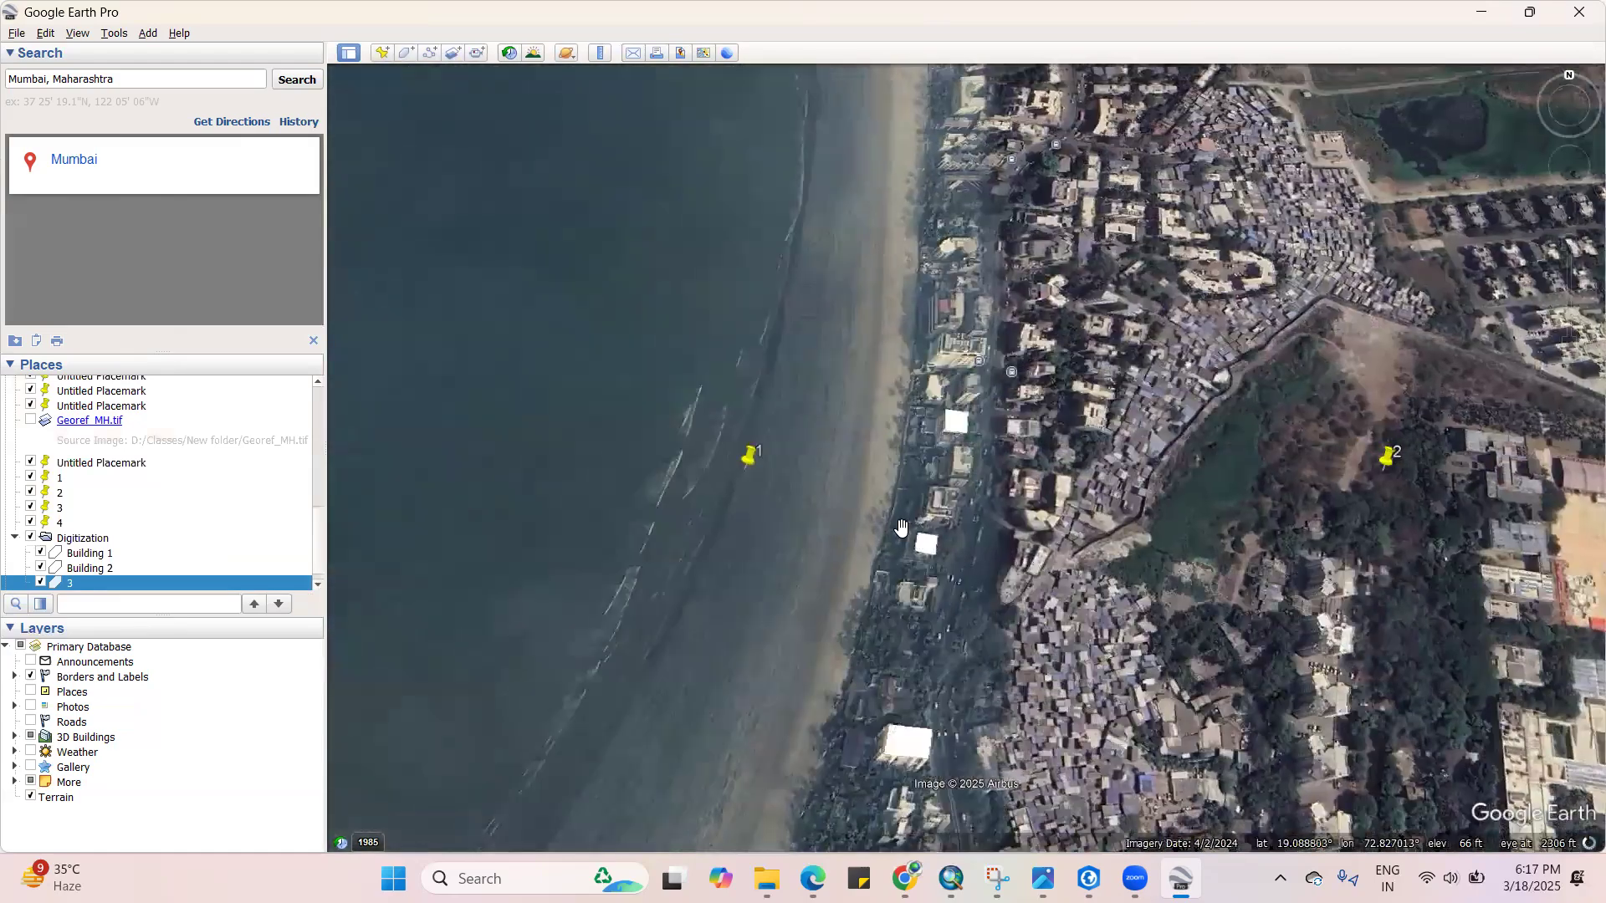
{"action": "scroll", "coordinate": [901, 527], "scroll_direction": "up", "scroll_amount": 2}
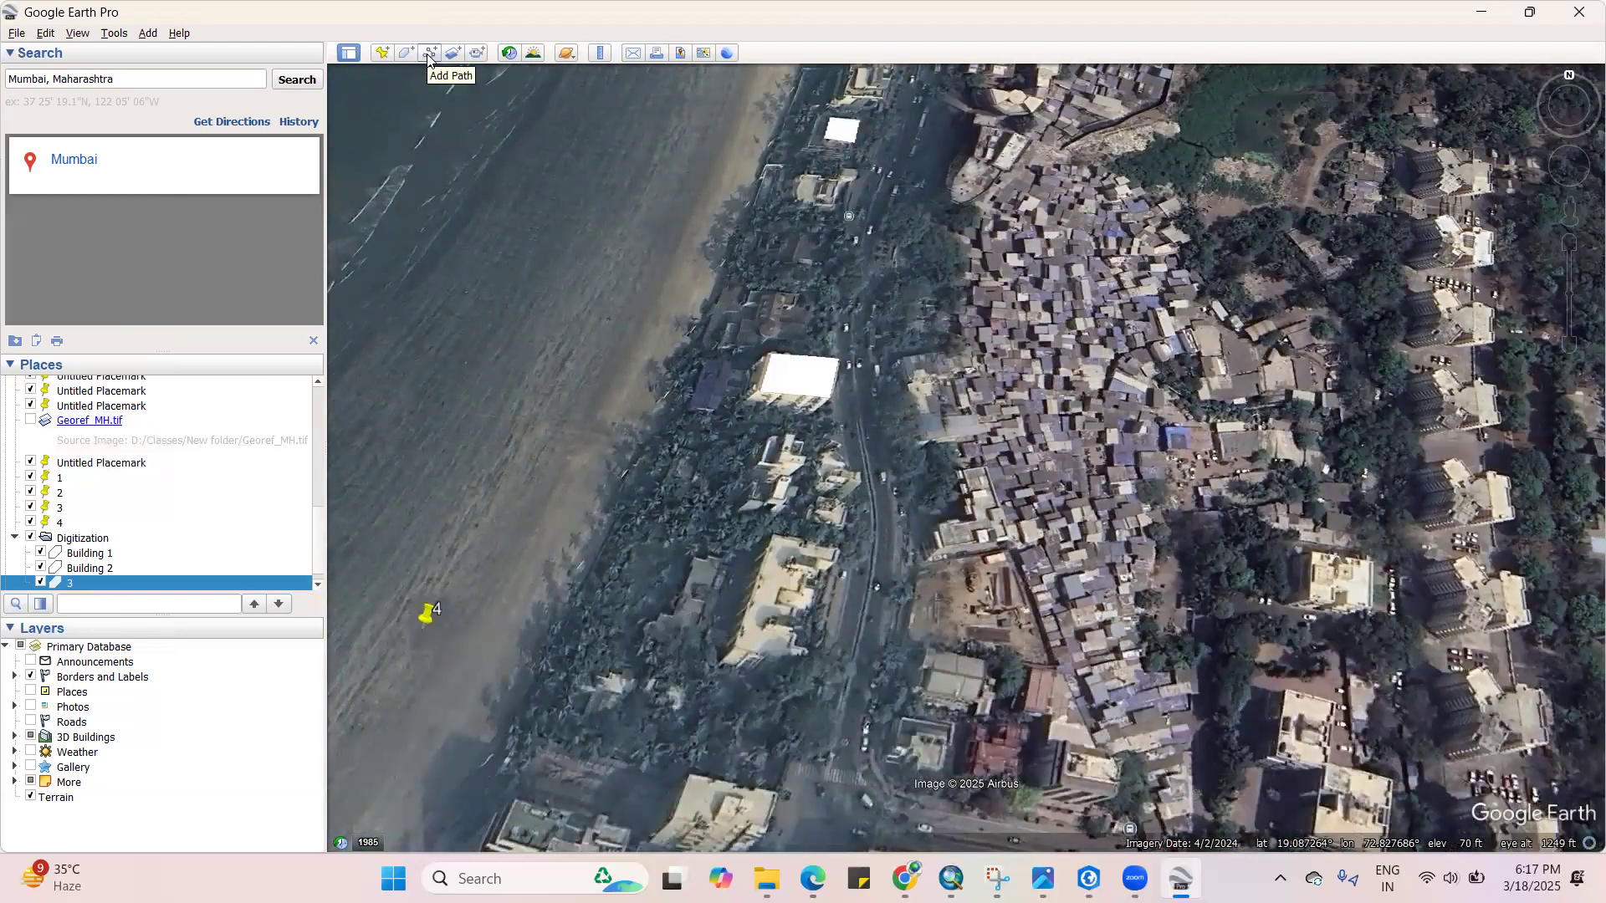
Start a new path at the coastal road's southern junction and trace the road northward past Building 1
{"action": "left_click", "coordinate": [429, 54]}
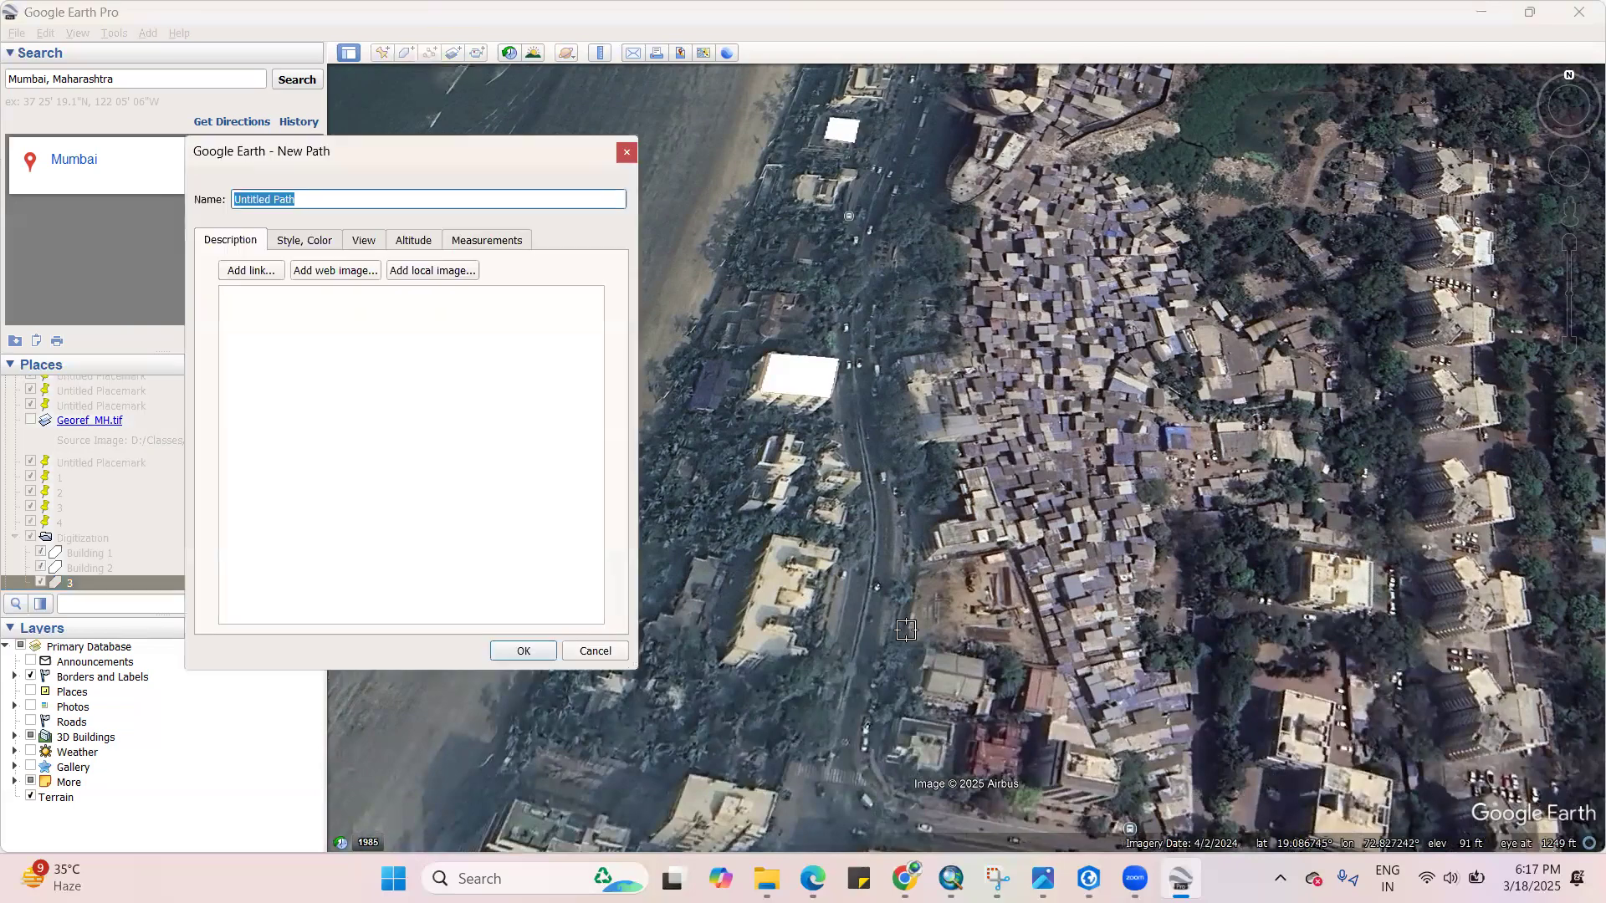
{"action": "left_click", "coordinate": [829, 766]}
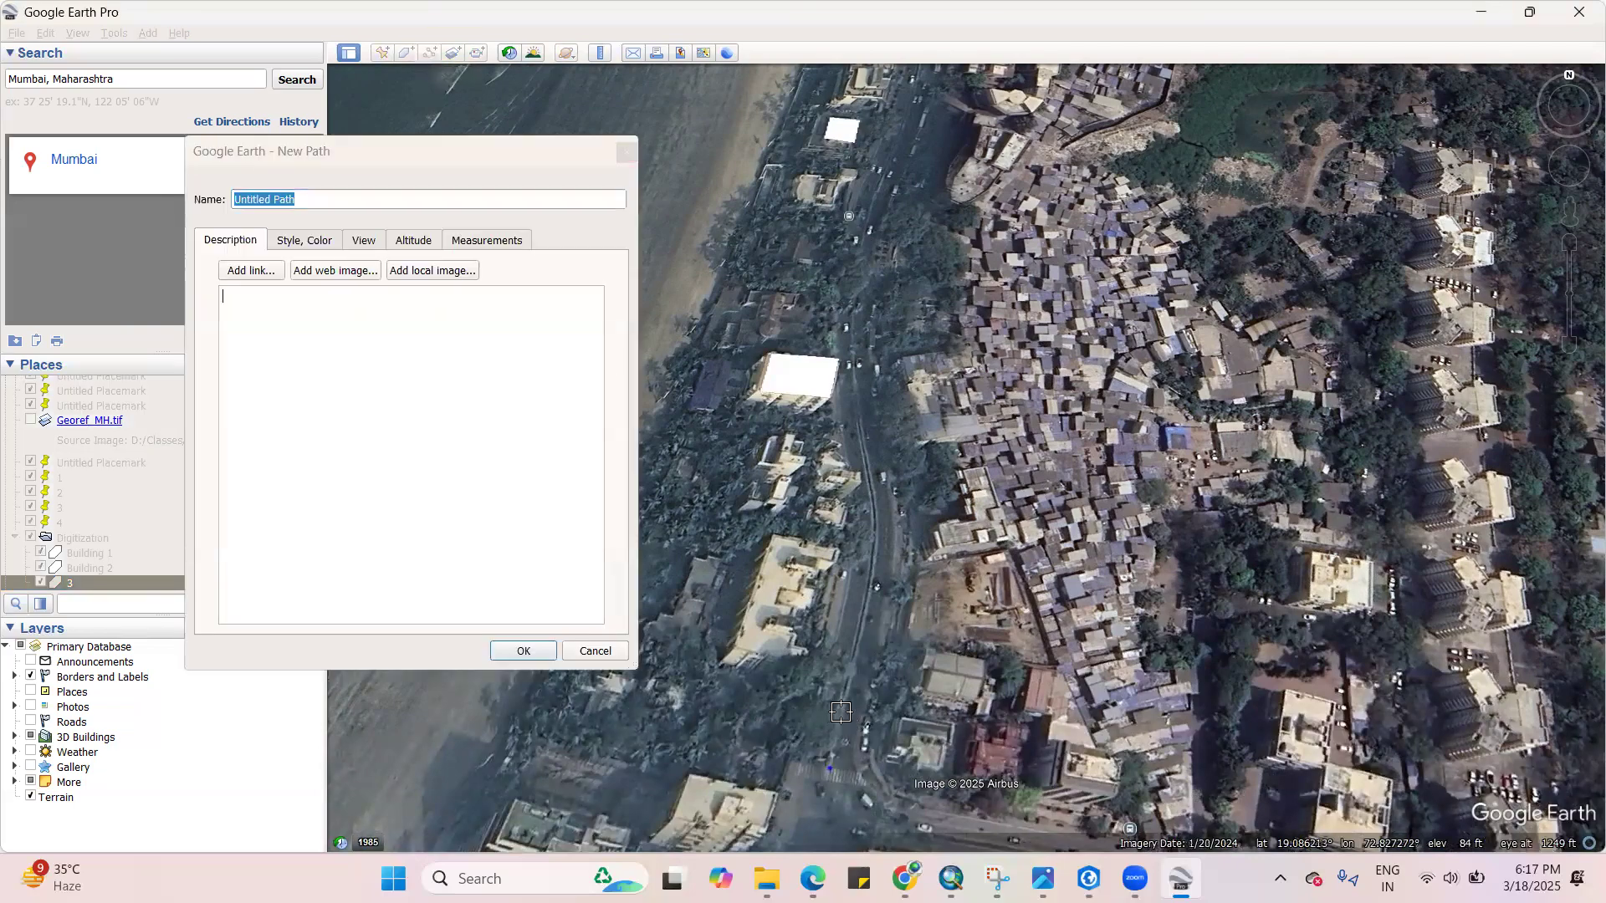
{"action": "left_click", "coordinate": [845, 698]}
{"action": "left_click", "coordinate": [857, 642]}
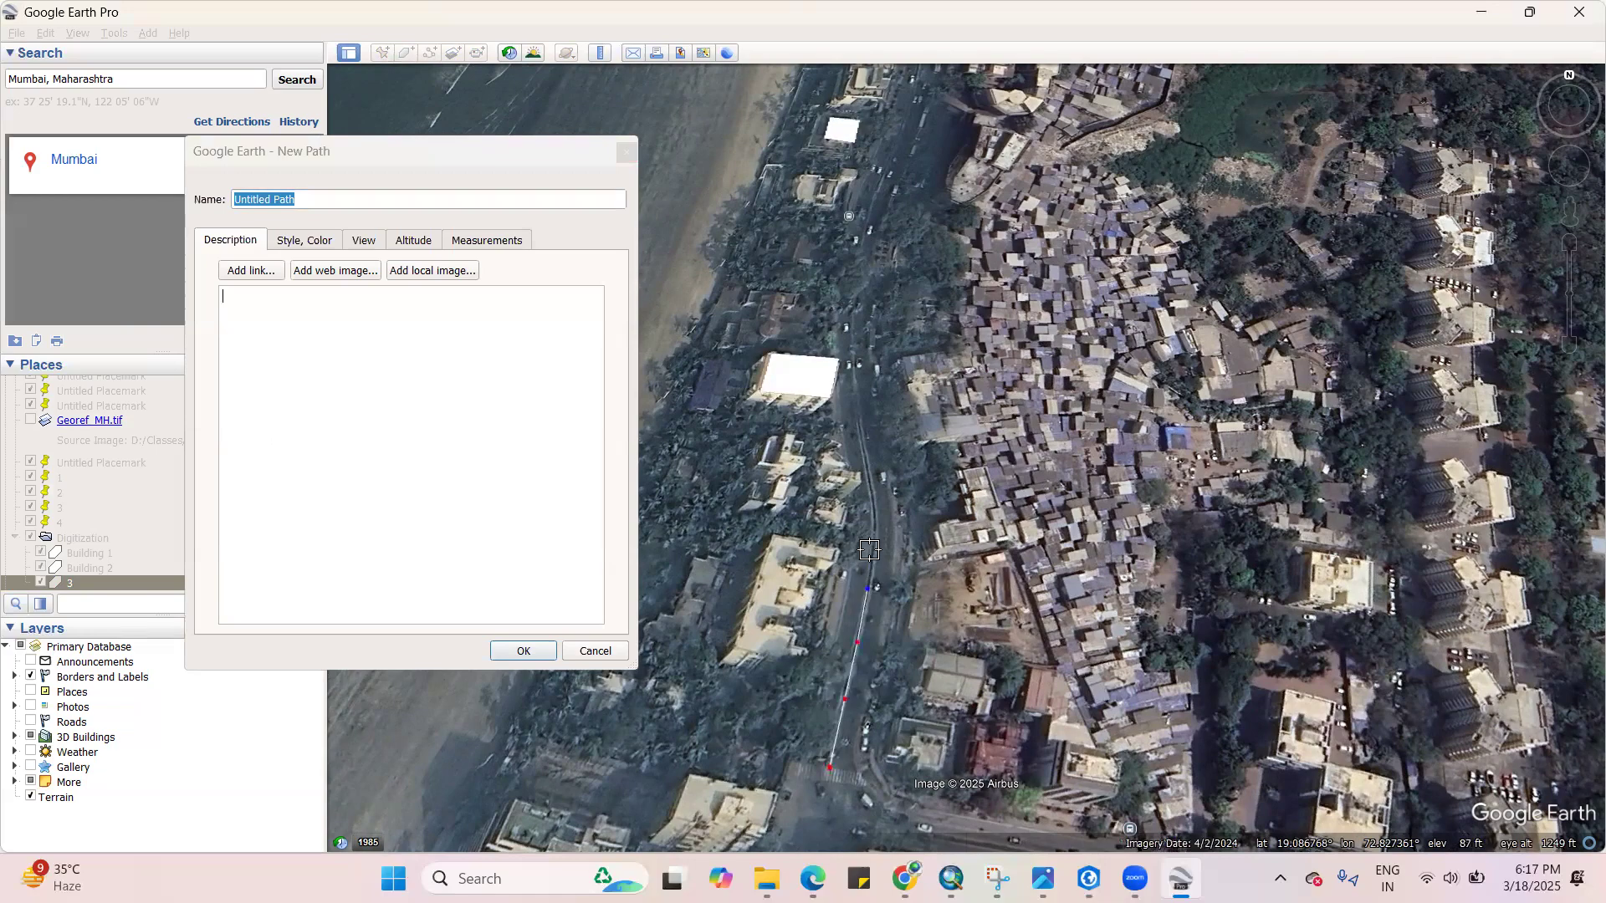
{"action": "scroll", "coordinate": [867, 351], "scroll_direction": "up", "scroll_amount": 2}
{"action": "left_click", "coordinate": [878, 533]}
{"action": "left_click", "coordinate": [861, 472]}
{"action": "left_click", "coordinate": [857, 409]}
{"action": "left_click", "coordinate": [852, 355]}
{"action": "left_click", "coordinate": [854, 305]}
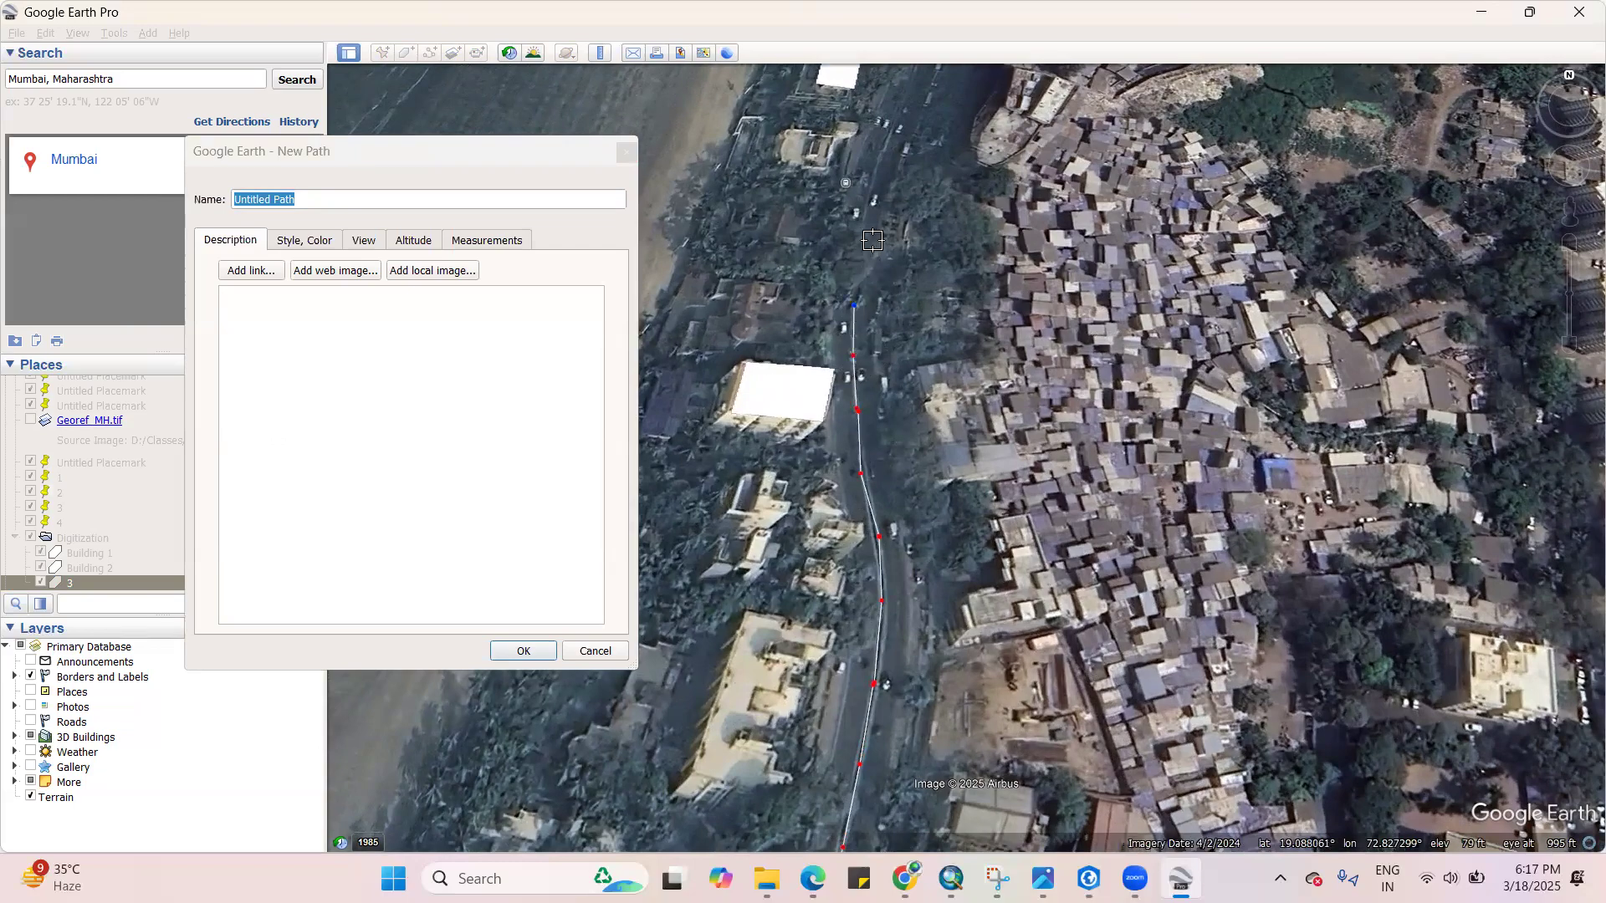
{"action": "left_click", "coordinate": [867, 224]}
{"action": "left_click", "coordinate": [873, 172]}
{"action": "left_click", "coordinate": [894, 125]}
Continue the path north along the coastal road past the building polygon 3 and name it road
{"action": "scroll", "coordinate": [817, 540], "scroll_direction": "down", "scroll_amount": 2}
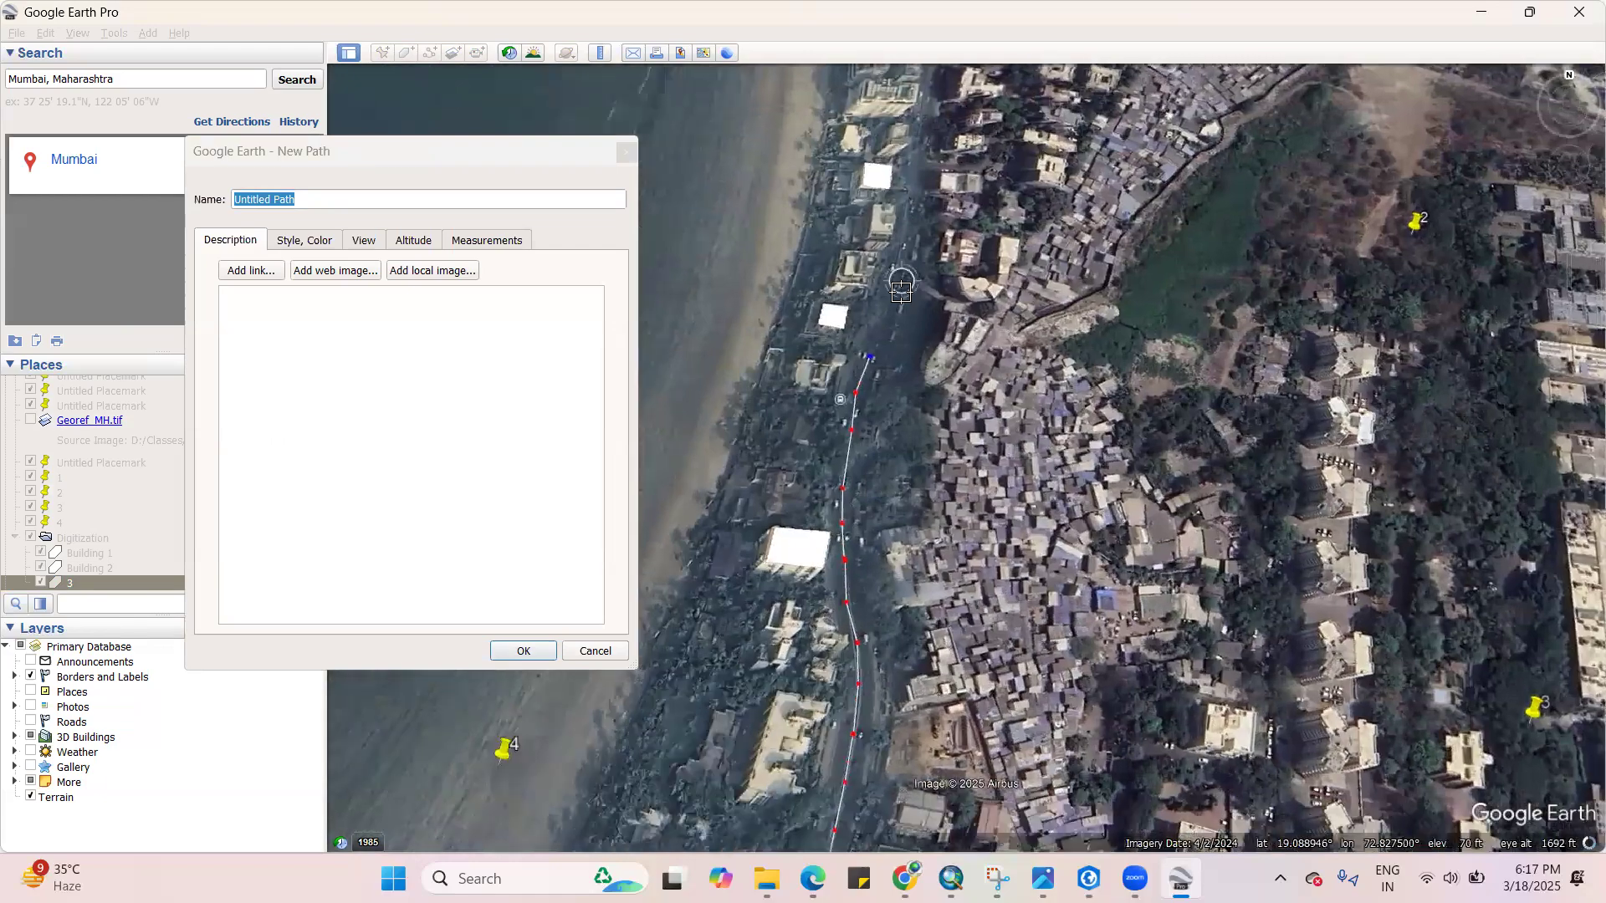
{"action": "scroll", "coordinate": [901, 284], "scroll_direction": "up", "scroll_amount": 2}
{"action": "scroll", "coordinate": [901, 287], "scroll_direction": "up", "scroll_amount": 2}
{"action": "left_click", "coordinate": [861, 376]}
{"action": "left_click", "coordinate": [890, 287]}
{"action": "left_click", "coordinate": [902, 206]}
{"action": "left_click", "coordinate": [917, 118]}
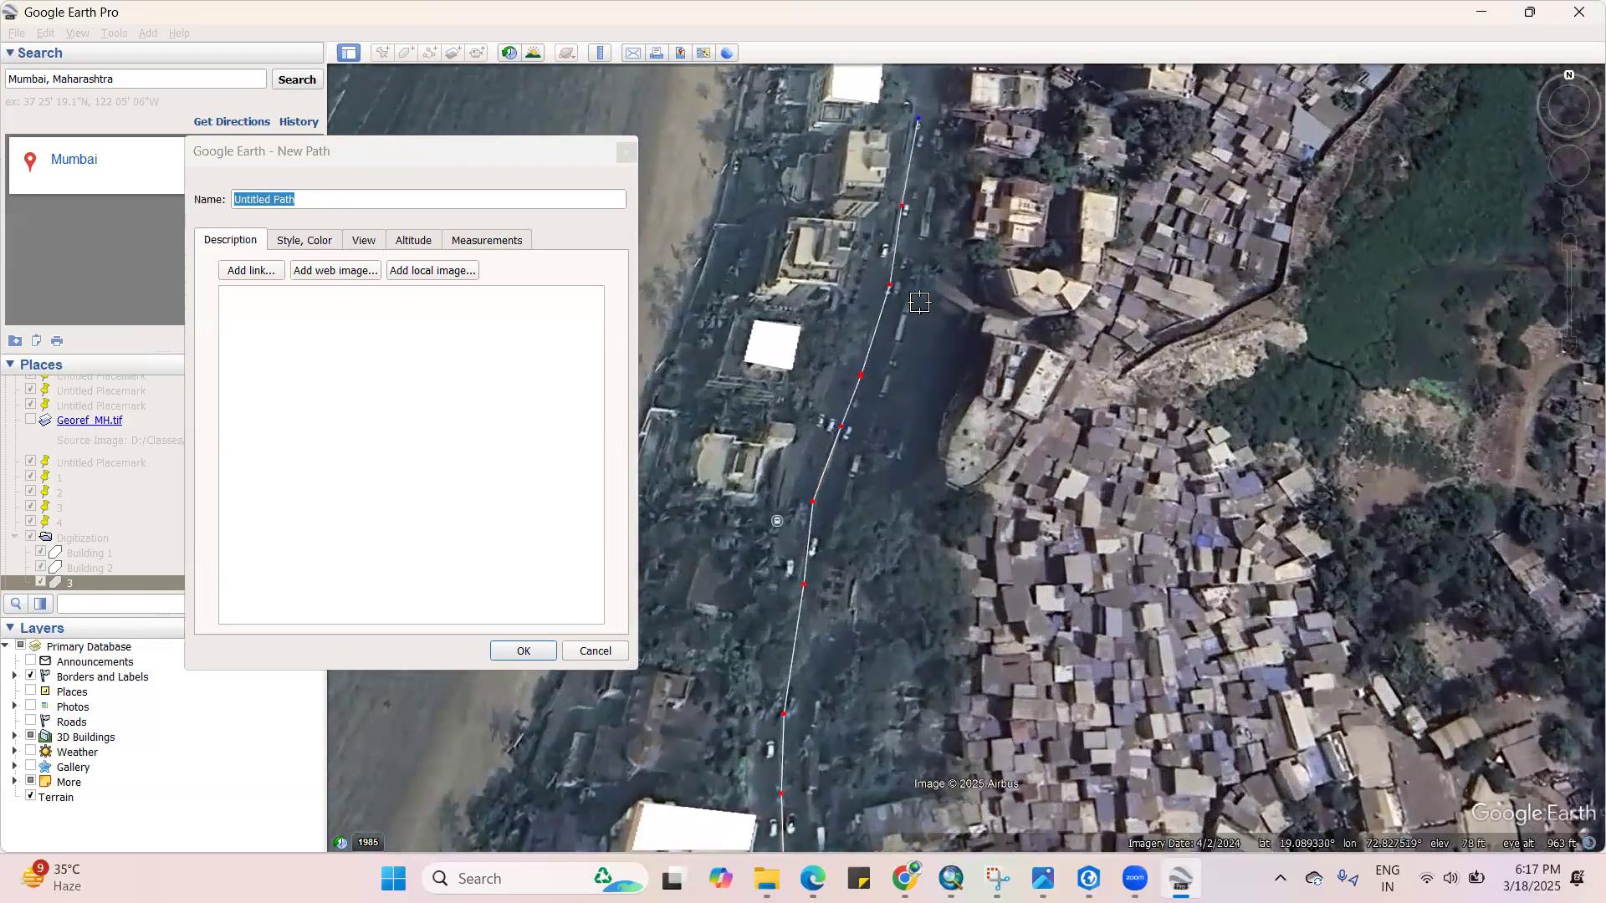
{"action": "scroll", "coordinate": [895, 485], "scroll_direction": "down", "scroll_amount": 3}
{"action": "scroll", "coordinate": [916, 213], "scroll_direction": "up", "scroll_amount": 2}
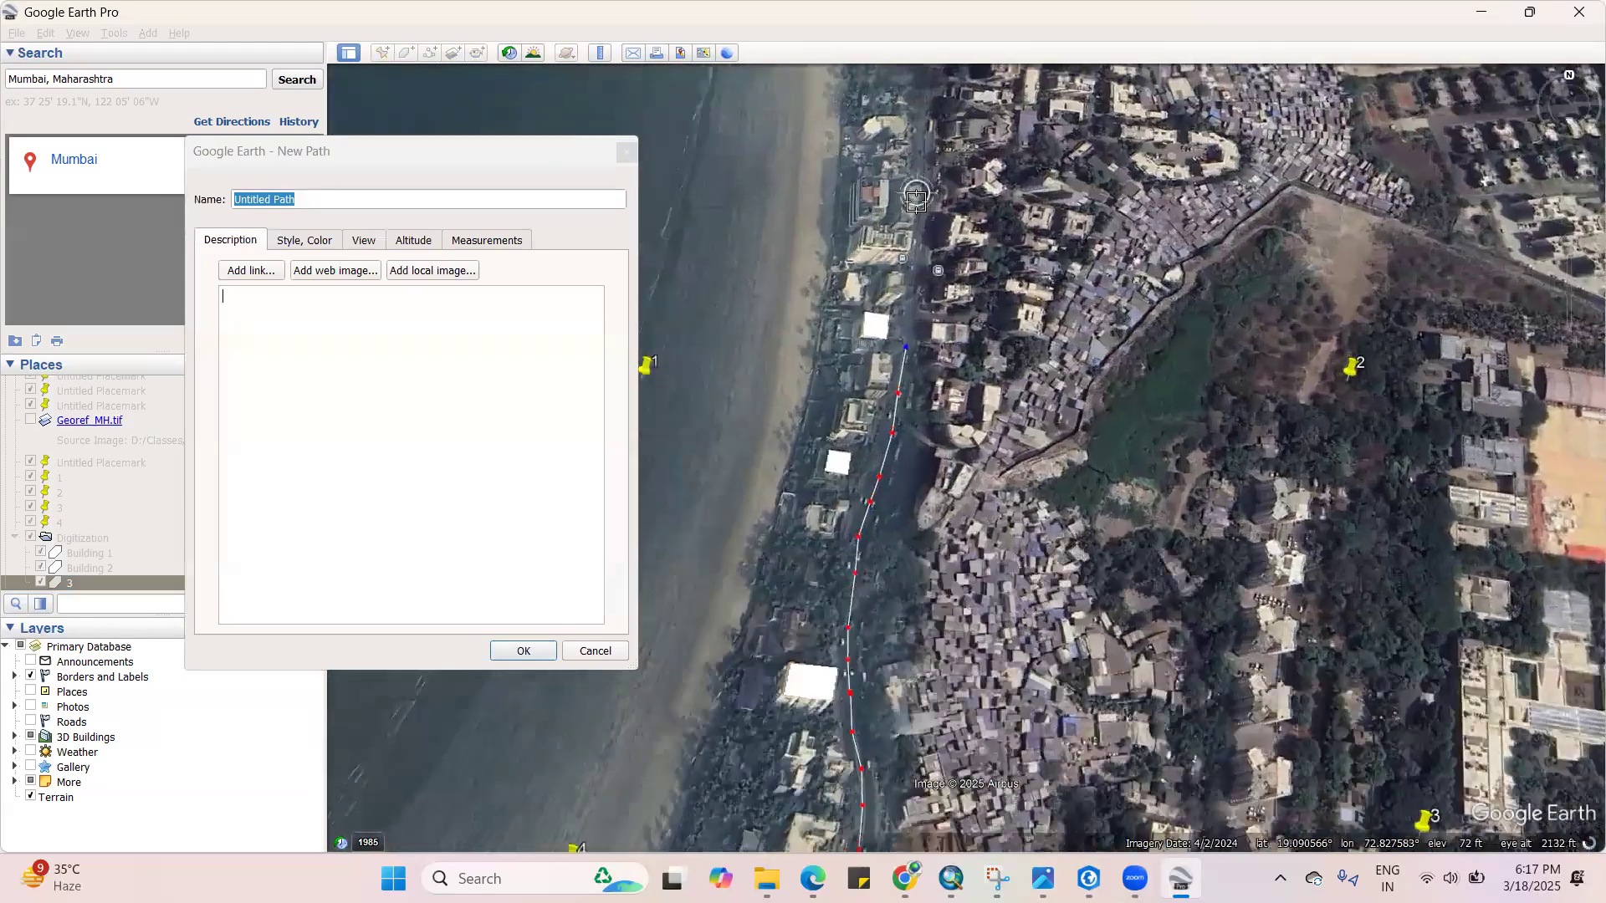
{"action": "scroll", "coordinate": [916, 213], "scroll_direction": "up", "scroll_amount": 2}
{"action": "left_click", "coordinate": [906, 417]}
{"action": "left_click", "coordinate": [909, 345]}
{"action": "left_click", "coordinate": [919, 295]}
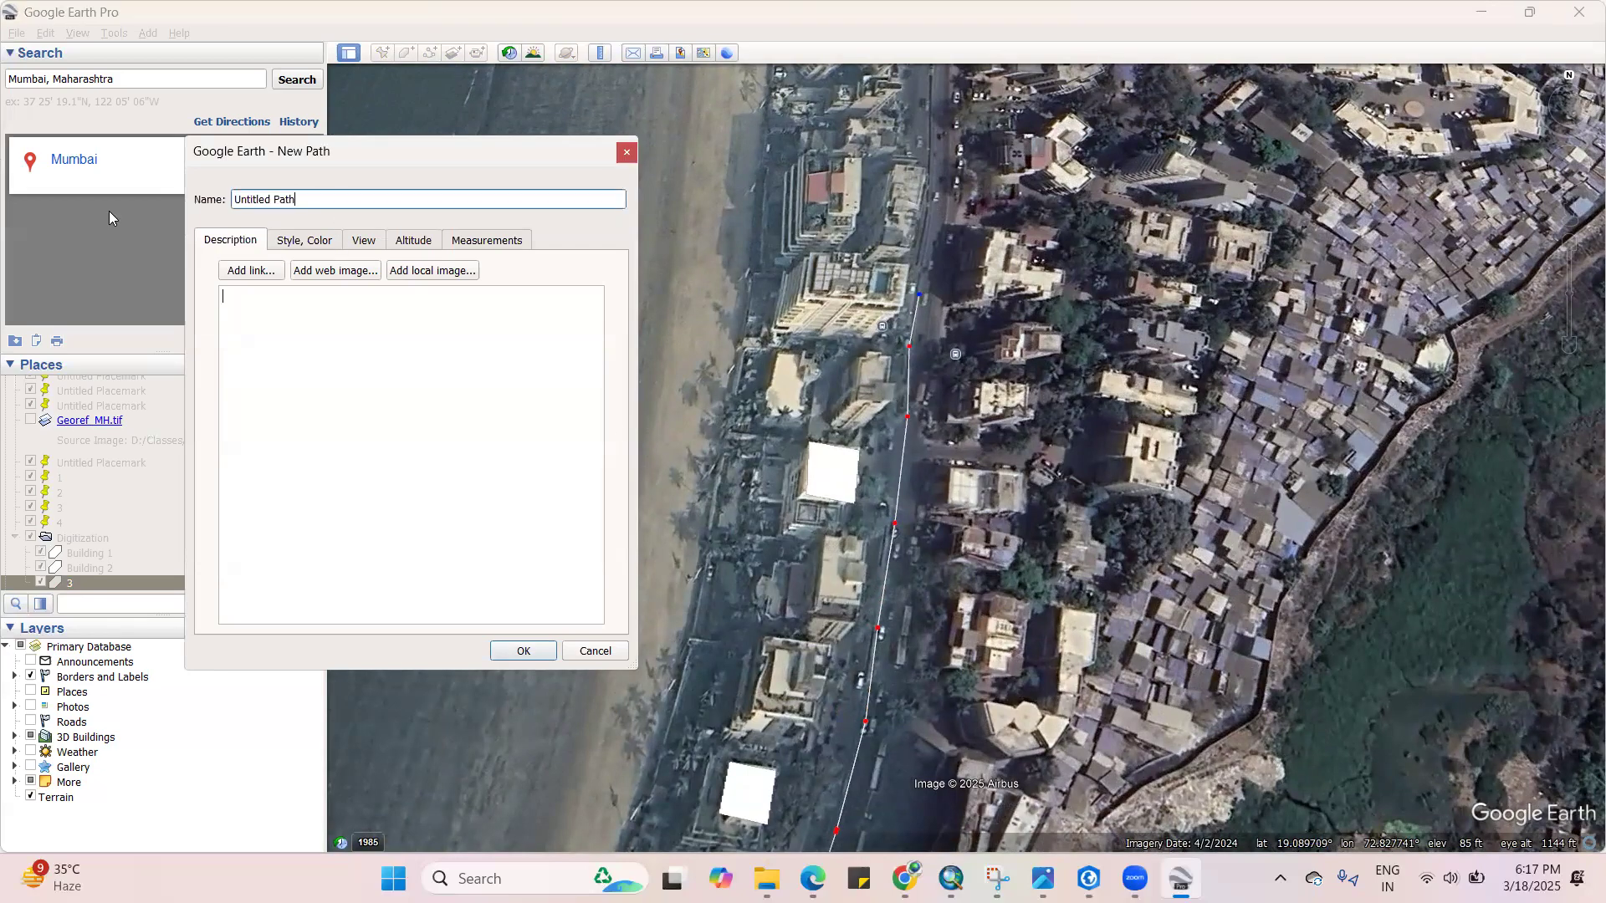
{"action": "key", "text": "BackSpace"}
{"action": "type", "text": "road"}
{"action": "left_click", "coordinate": [522, 651]}
Examine the digitized buildings and coastal road together with the surrounding settlement and the four corner placemarks
{"action": "scroll", "coordinate": [808, 463], "scroll_direction": "down", "scroll_amount": 3}
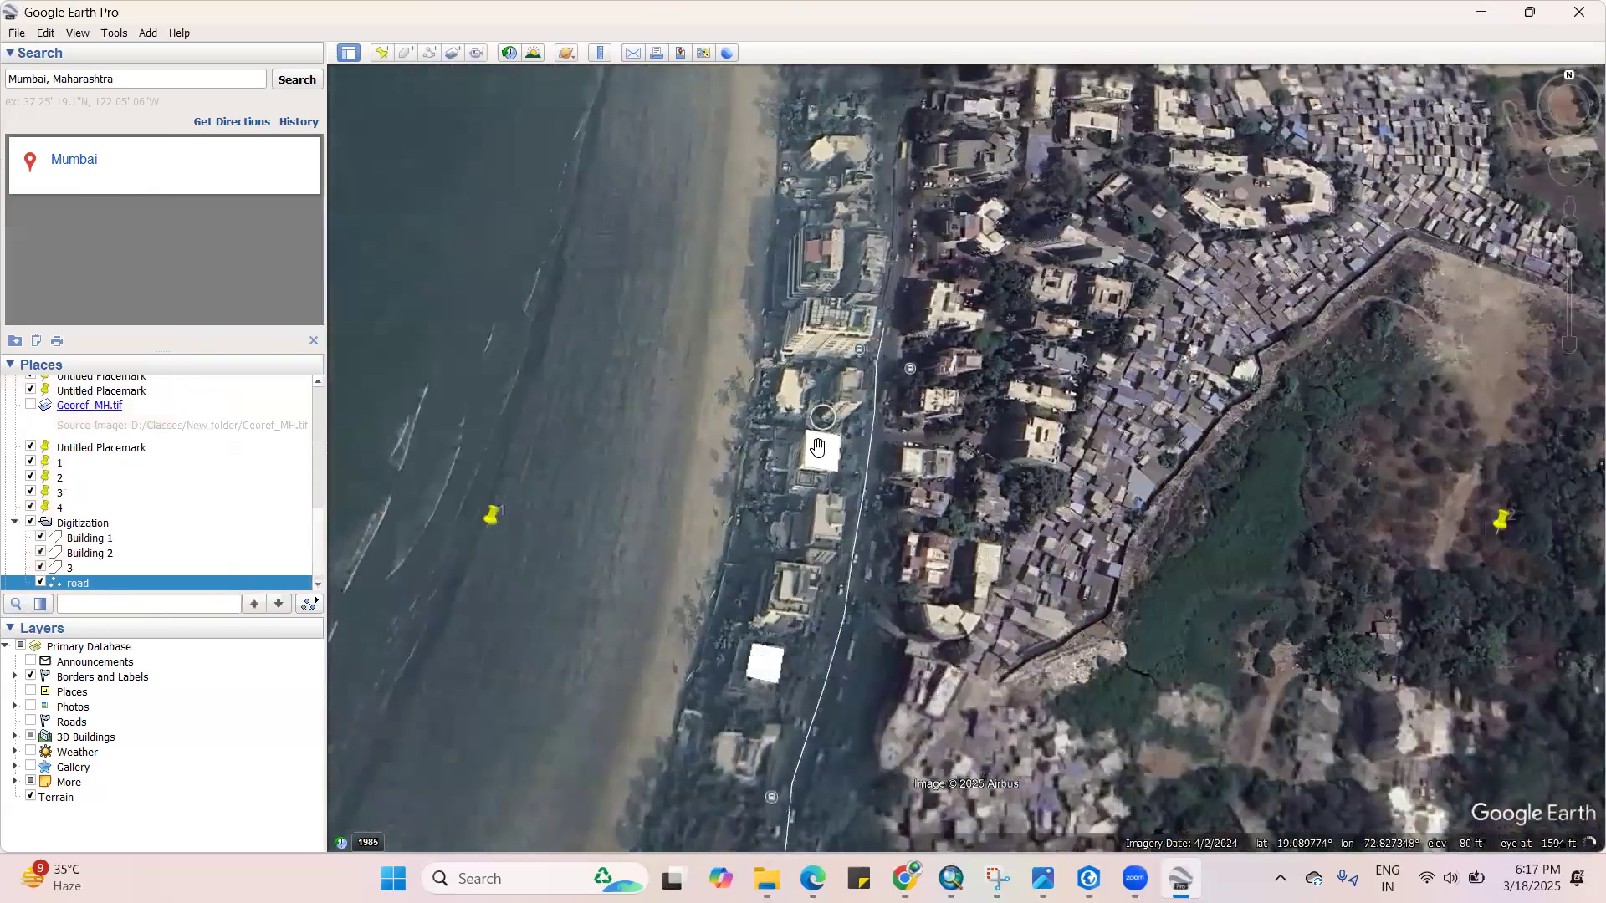
{"action": "scroll", "coordinate": [809, 462], "scroll_direction": "down", "scroll_amount": 3}
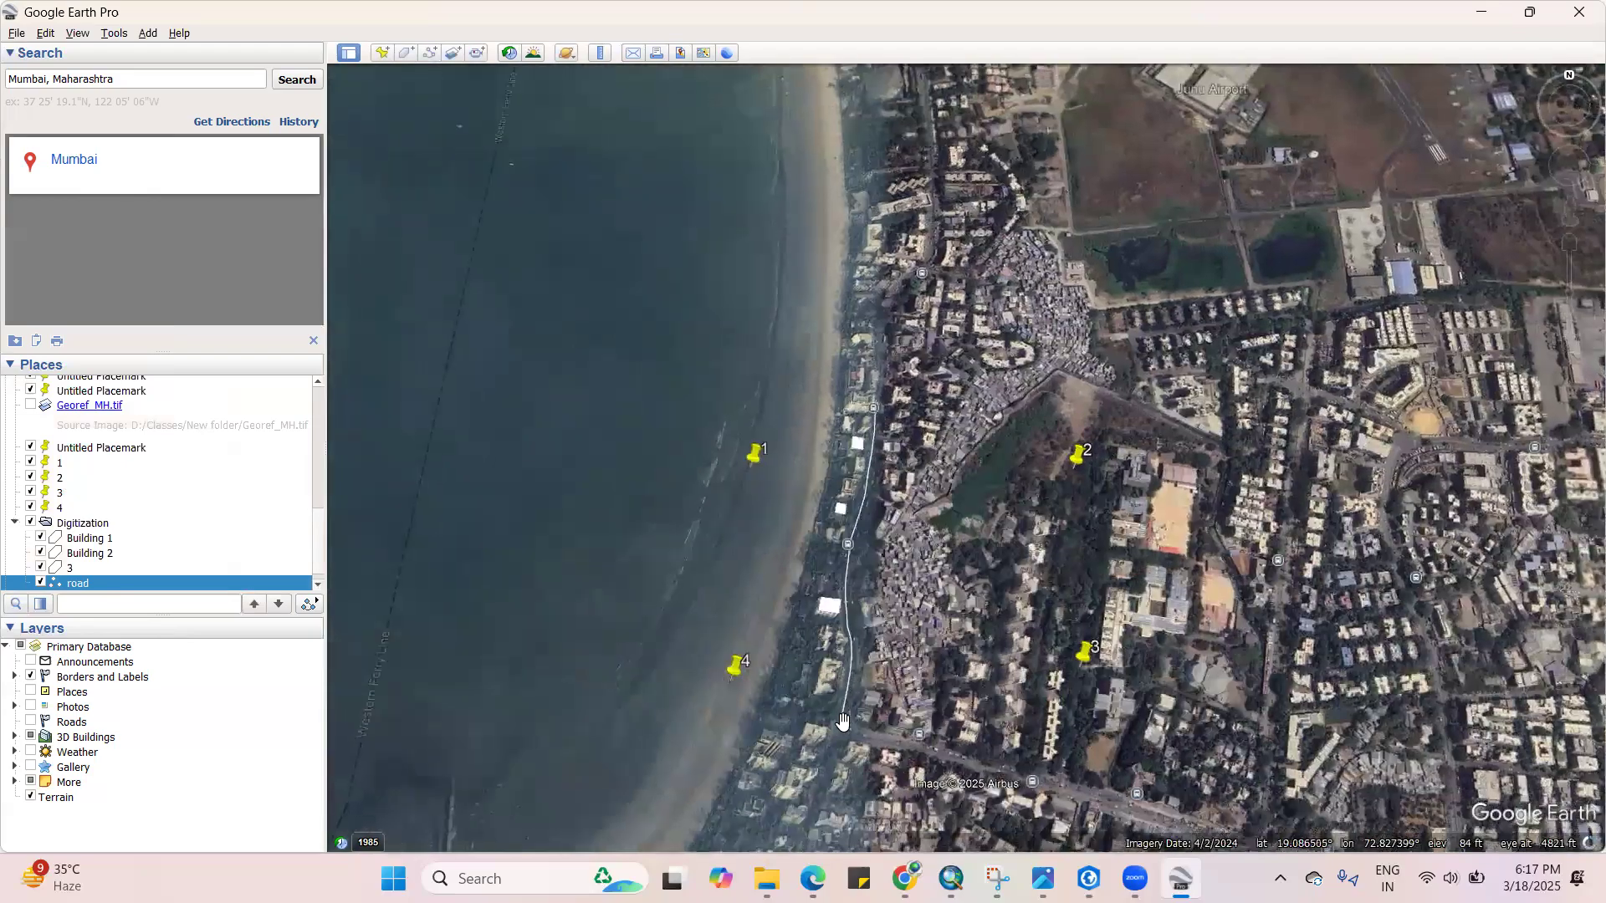
{"action": "scroll", "coordinate": [840, 717], "scroll_direction": "up", "scroll_amount": 5}
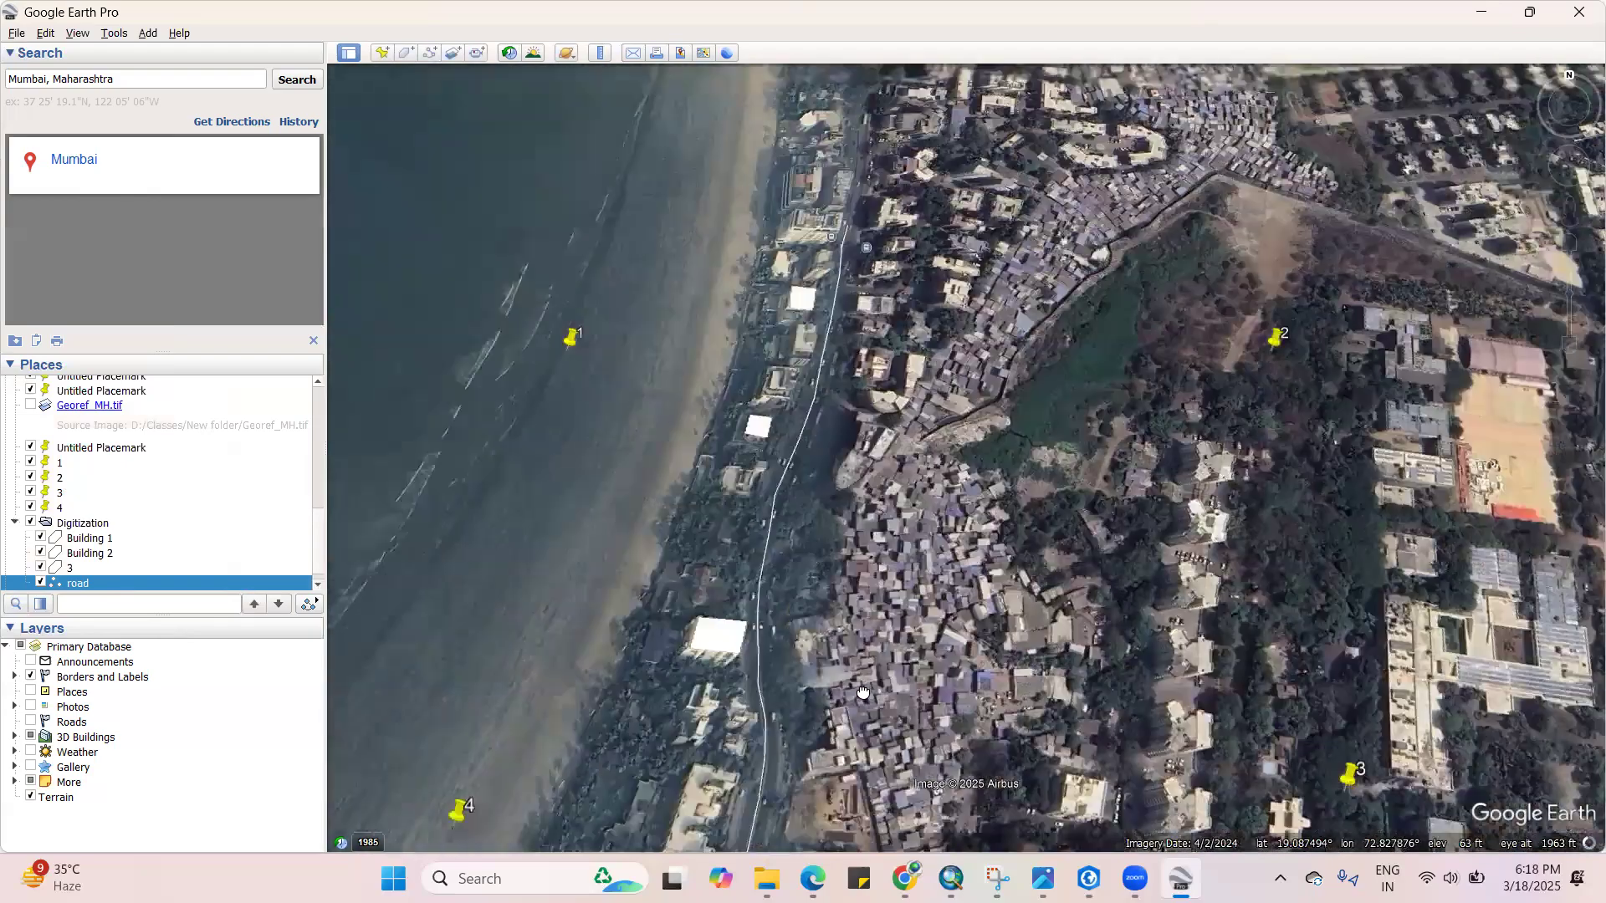
{"action": "left_click_drag", "start_coordinate": [863, 692], "coordinate": [782, 794]}
{"action": "scroll", "coordinate": [1210, 394], "scroll_direction": "down", "scroll_amount": 3}
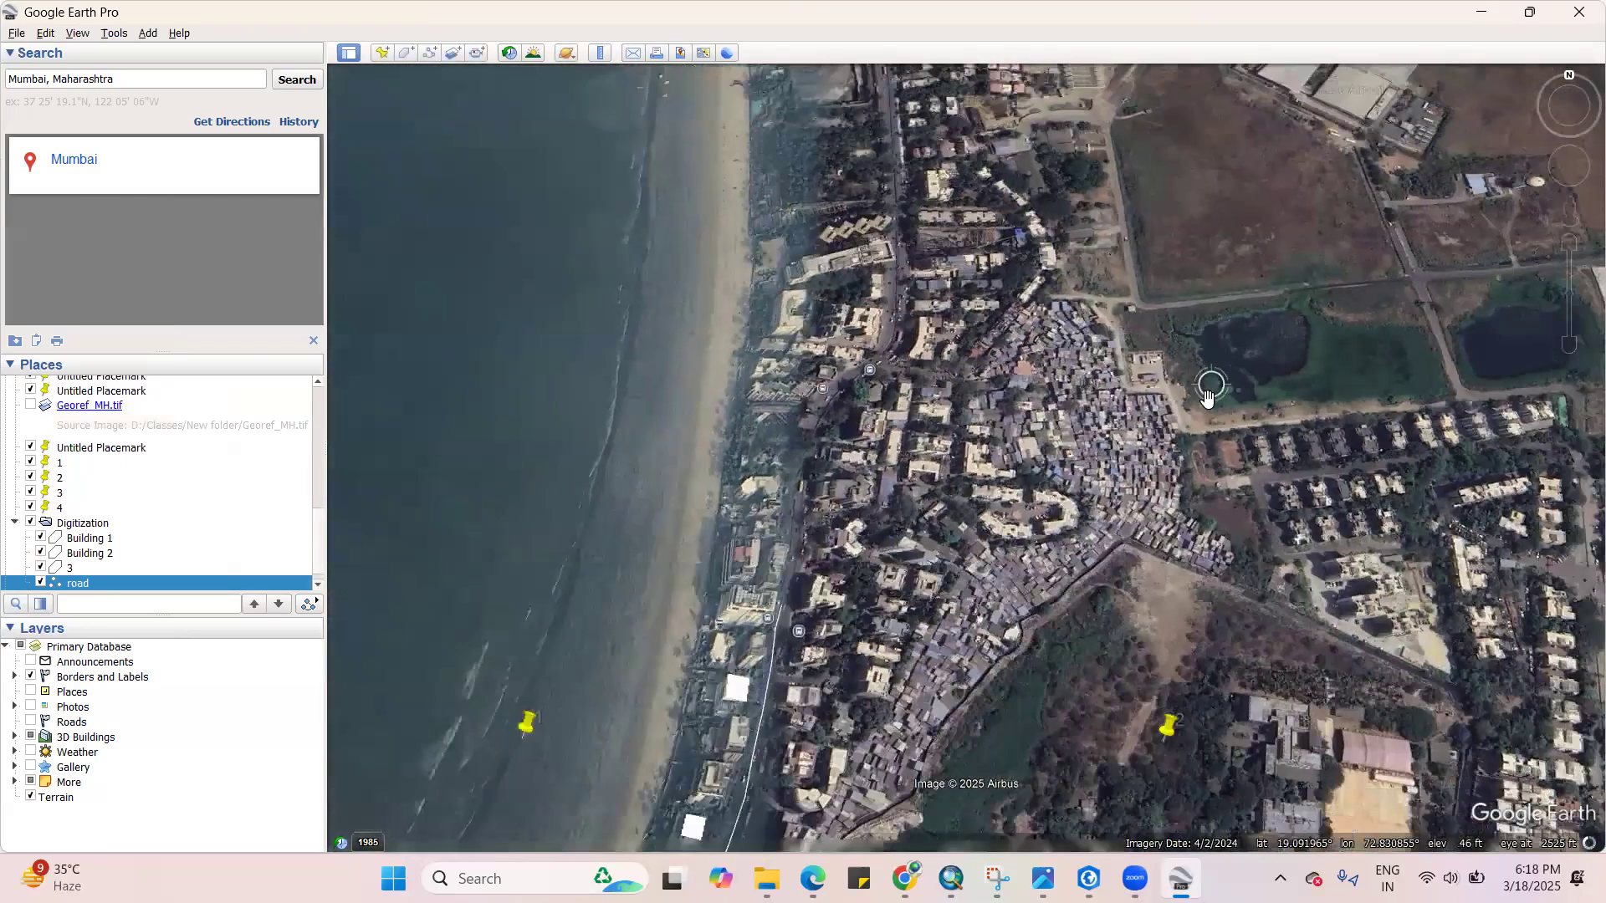
{"action": "scroll", "coordinate": [1198, 409], "scroll_direction": "down", "scroll_amount": 3}
{"action": "scroll", "coordinate": [1106, 527], "scroll_direction": "up", "scroll_amount": 4}
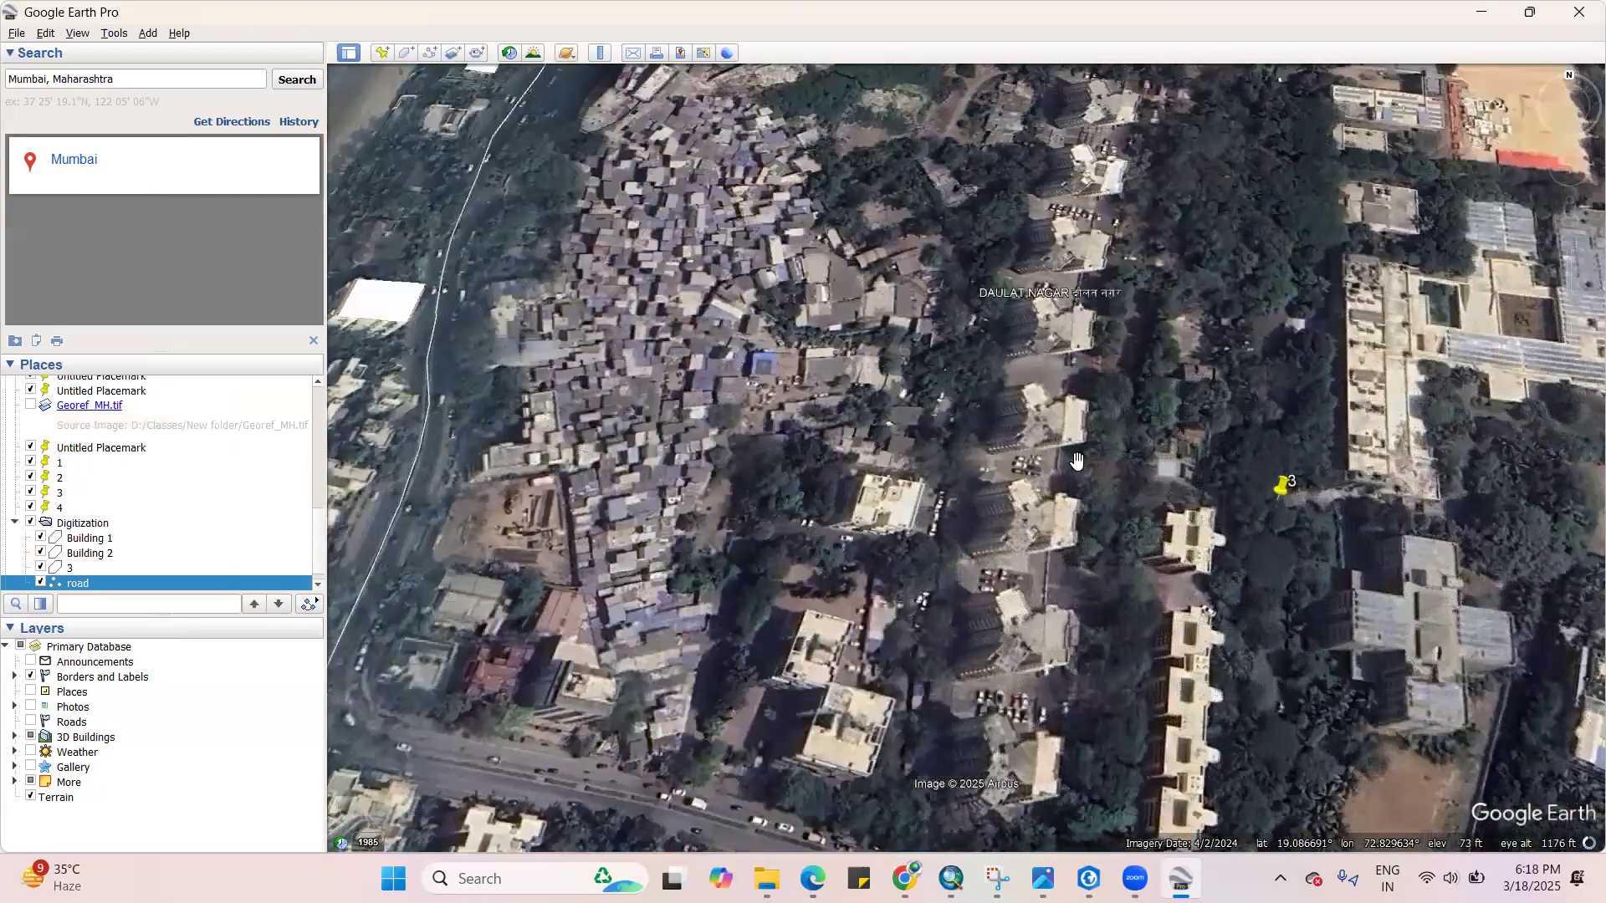
{"action": "scroll", "coordinate": [1047, 569], "scroll_direction": "down", "scroll_amount": 3}
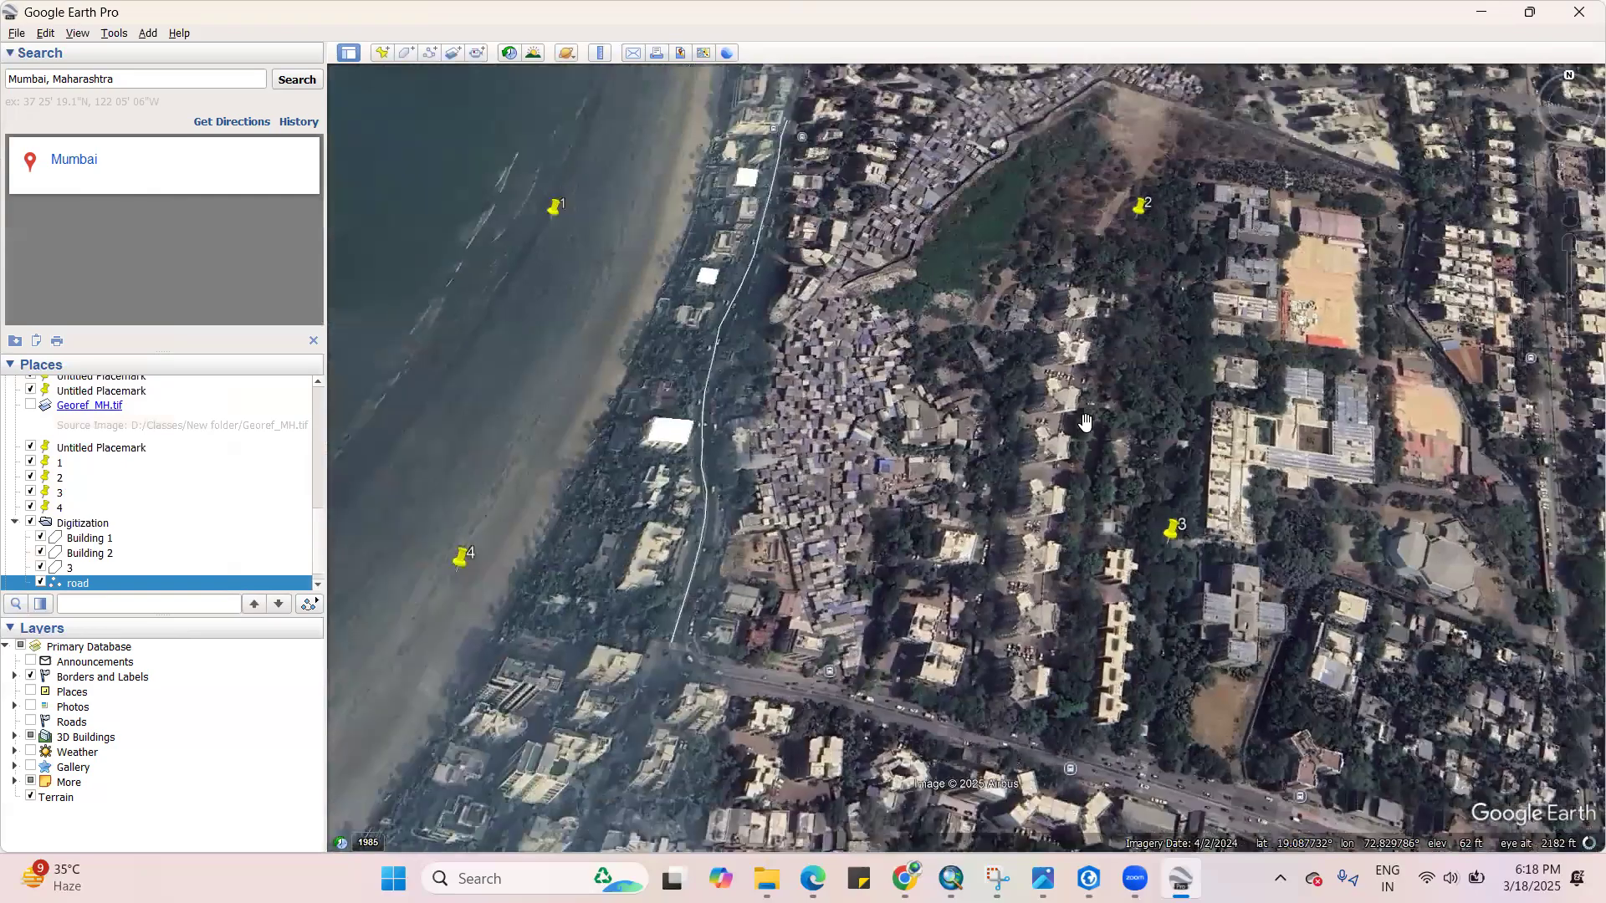
{"action": "left_click_drag", "start_coordinate": [1085, 422], "coordinate": [1052, 577]}
{"action": "scroll", "coordinate": [1065, 550], "scroll_direction": "up", "scroll_amount": 2}
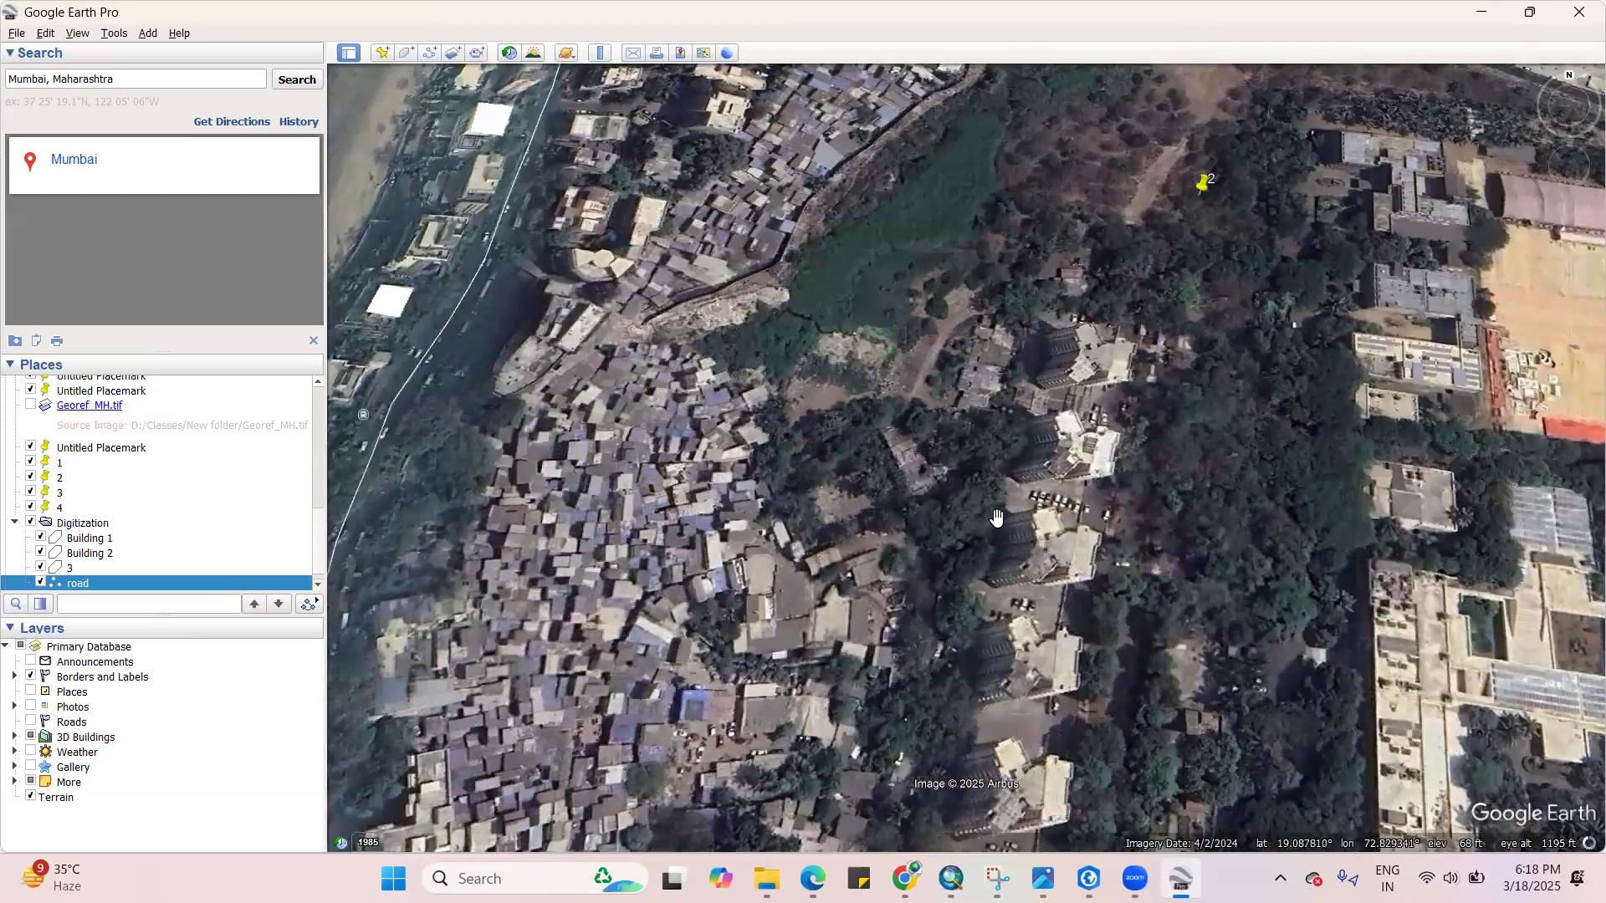
{"action": "scroll", "coordinate": [1001, 594], "scroll_direction": "down", "scroll_amount": 3}
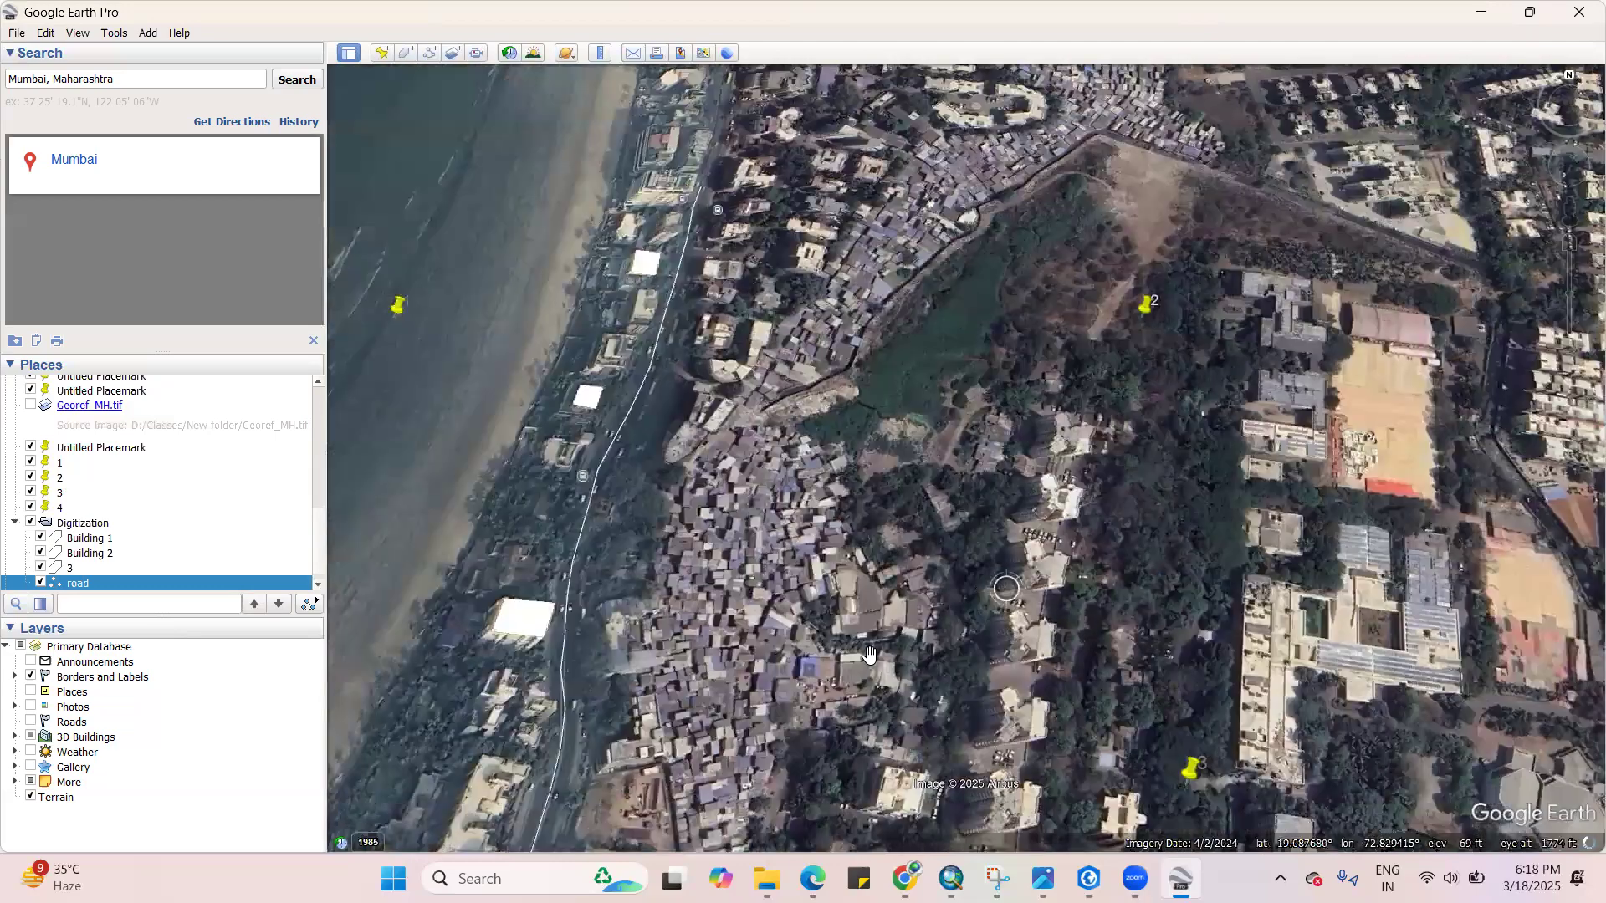
{"action": "scroll", "coordinate": [1093, 528], "scroll_direction": "down", "scroll_amount": 2}
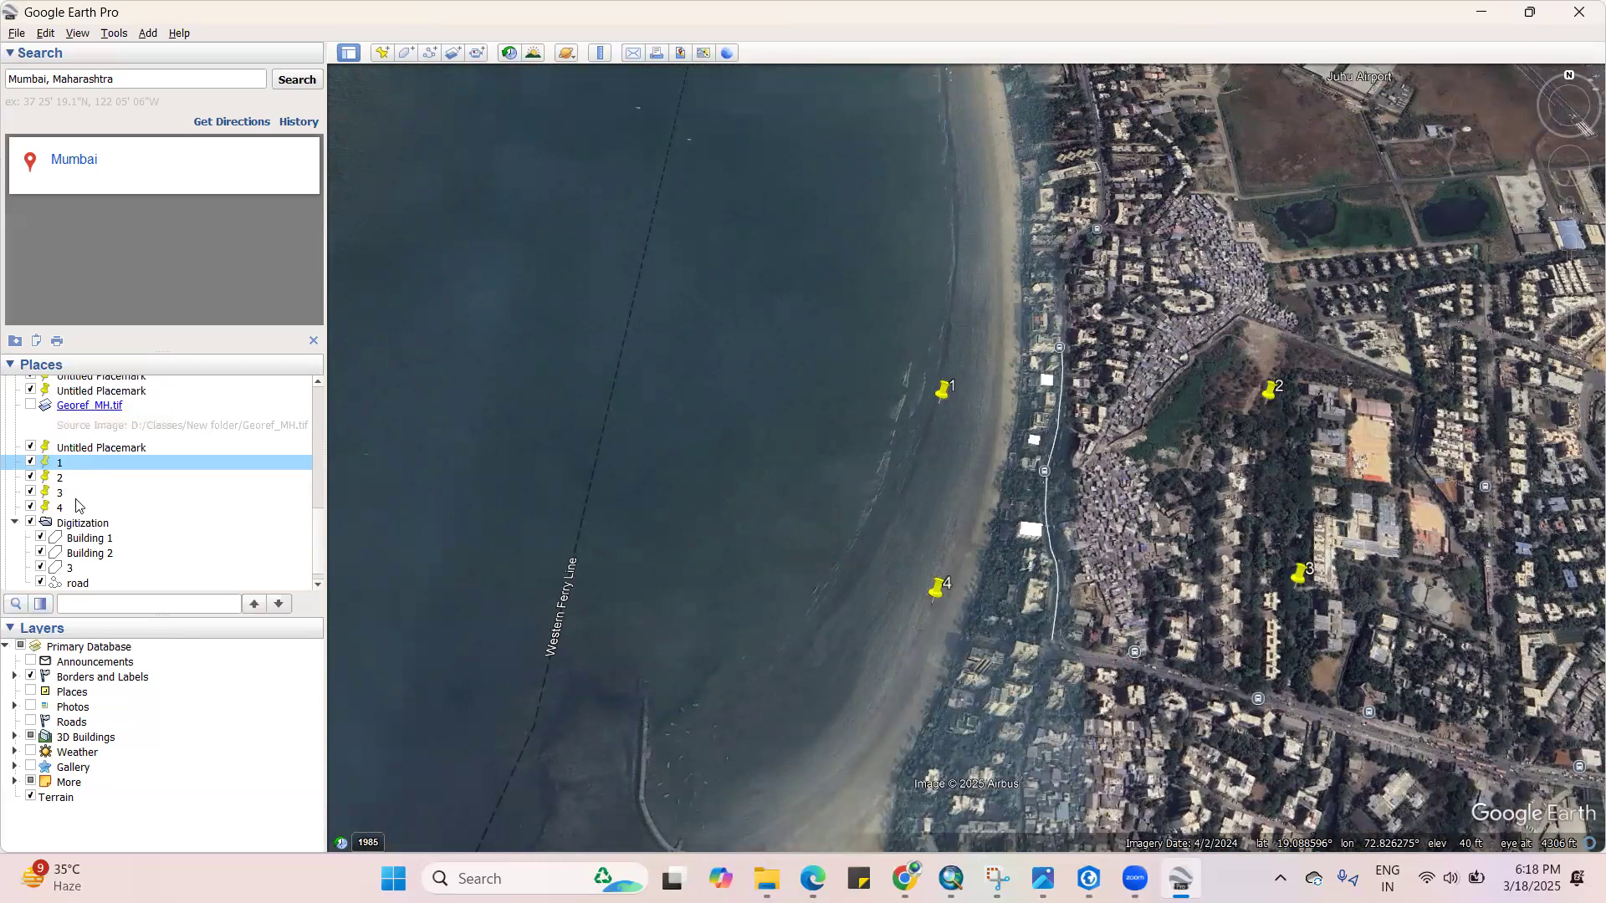
Move placemarks 1, 2, 3 and 4 into the Digitization folder
{"action": "left_click_drag", "start_coordinate": [80, 470], "coordinate": [83, 523]}
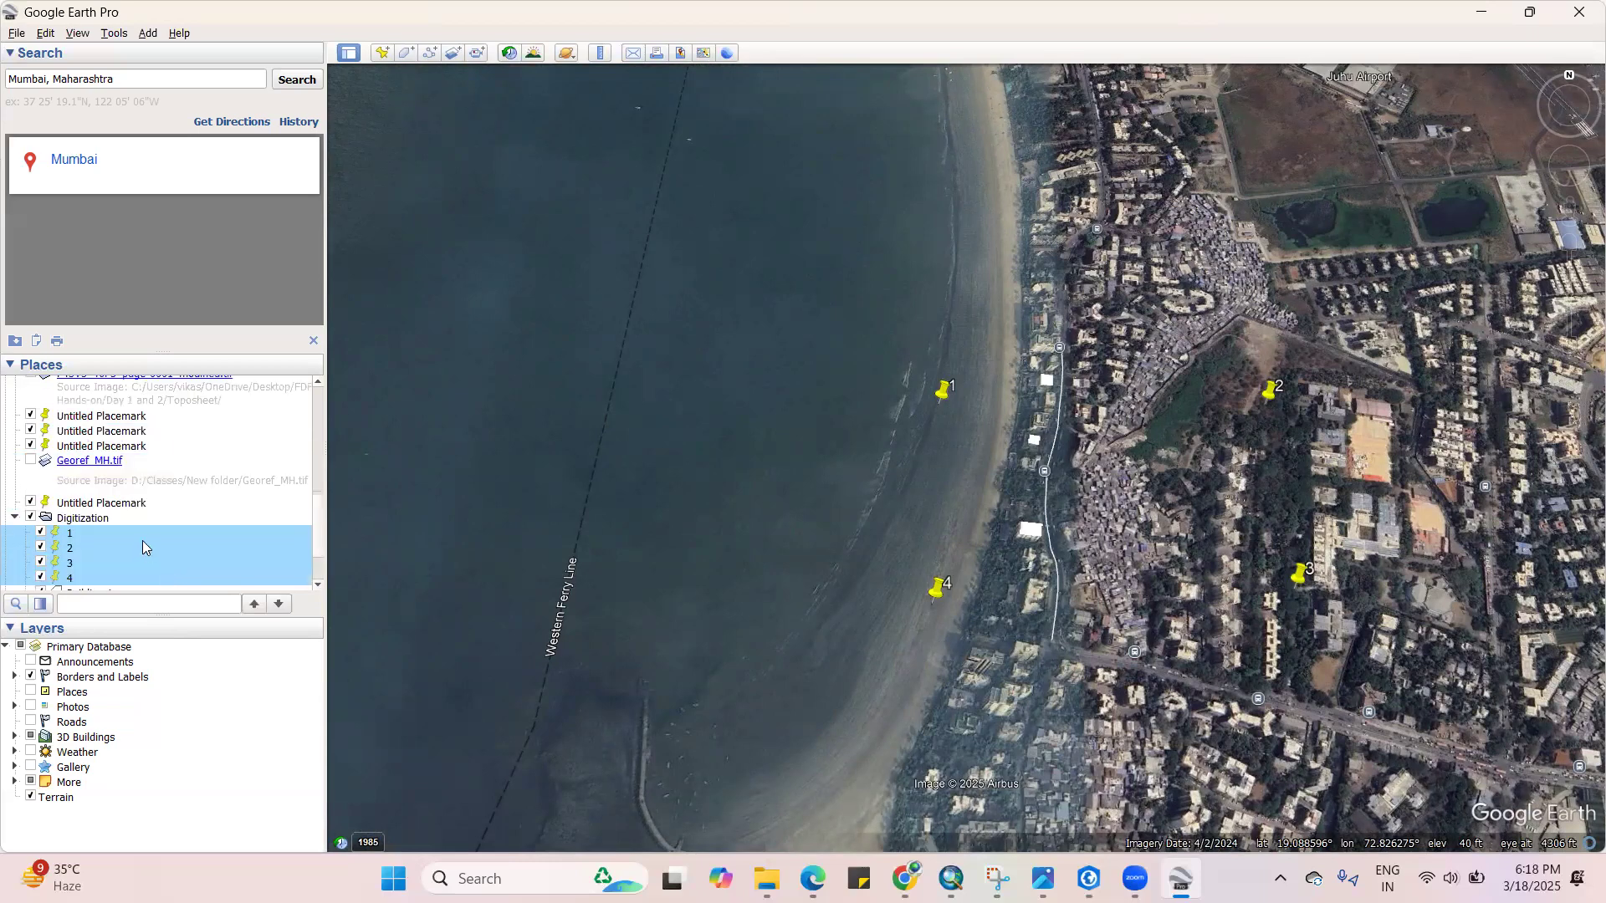
{"action": "scroll", "coordinate": [142, 547], "scroll_direction": "down", "scroll_amount": 2}
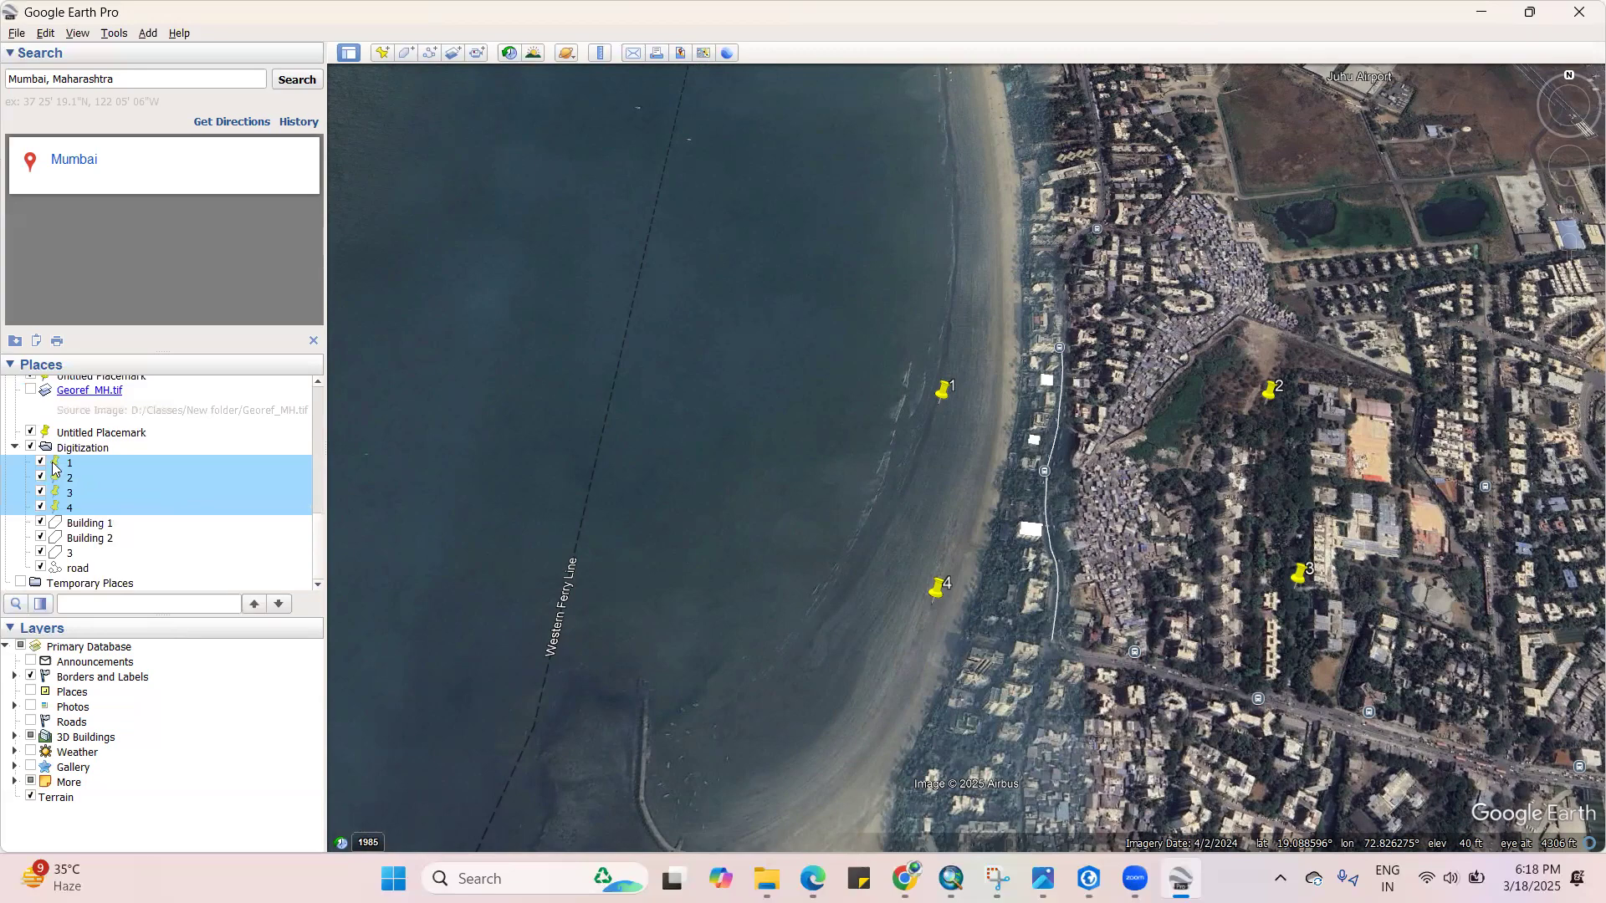
Go through the placemarks, building polygons and road path listed in the Digitization folder
{"action": "key", "text": "Down"}
{"action": "key", "text": "Up"}
{"action": "key", "text": "Up"}
{"action": "key", "text": "Up"}
{"action": "key", "text": "Up"}
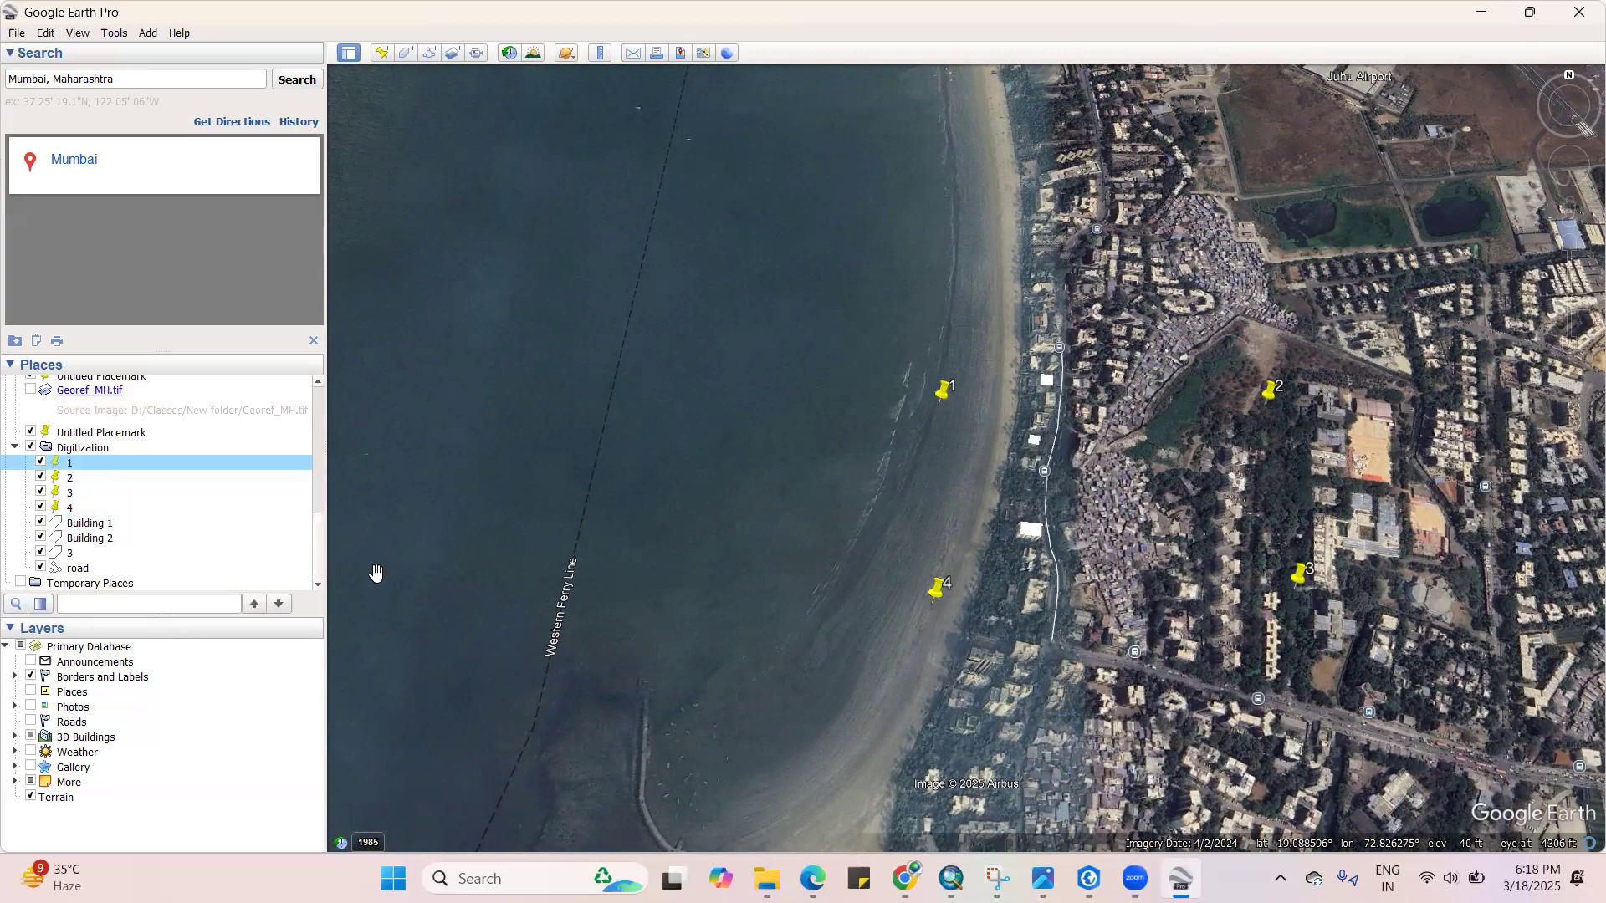
{"action": "key", "text": "Down"}
{"action": "key", "text": "Down"}
{"action": "key", "text": "Down"}
{"action": "key", "text": "Down"}
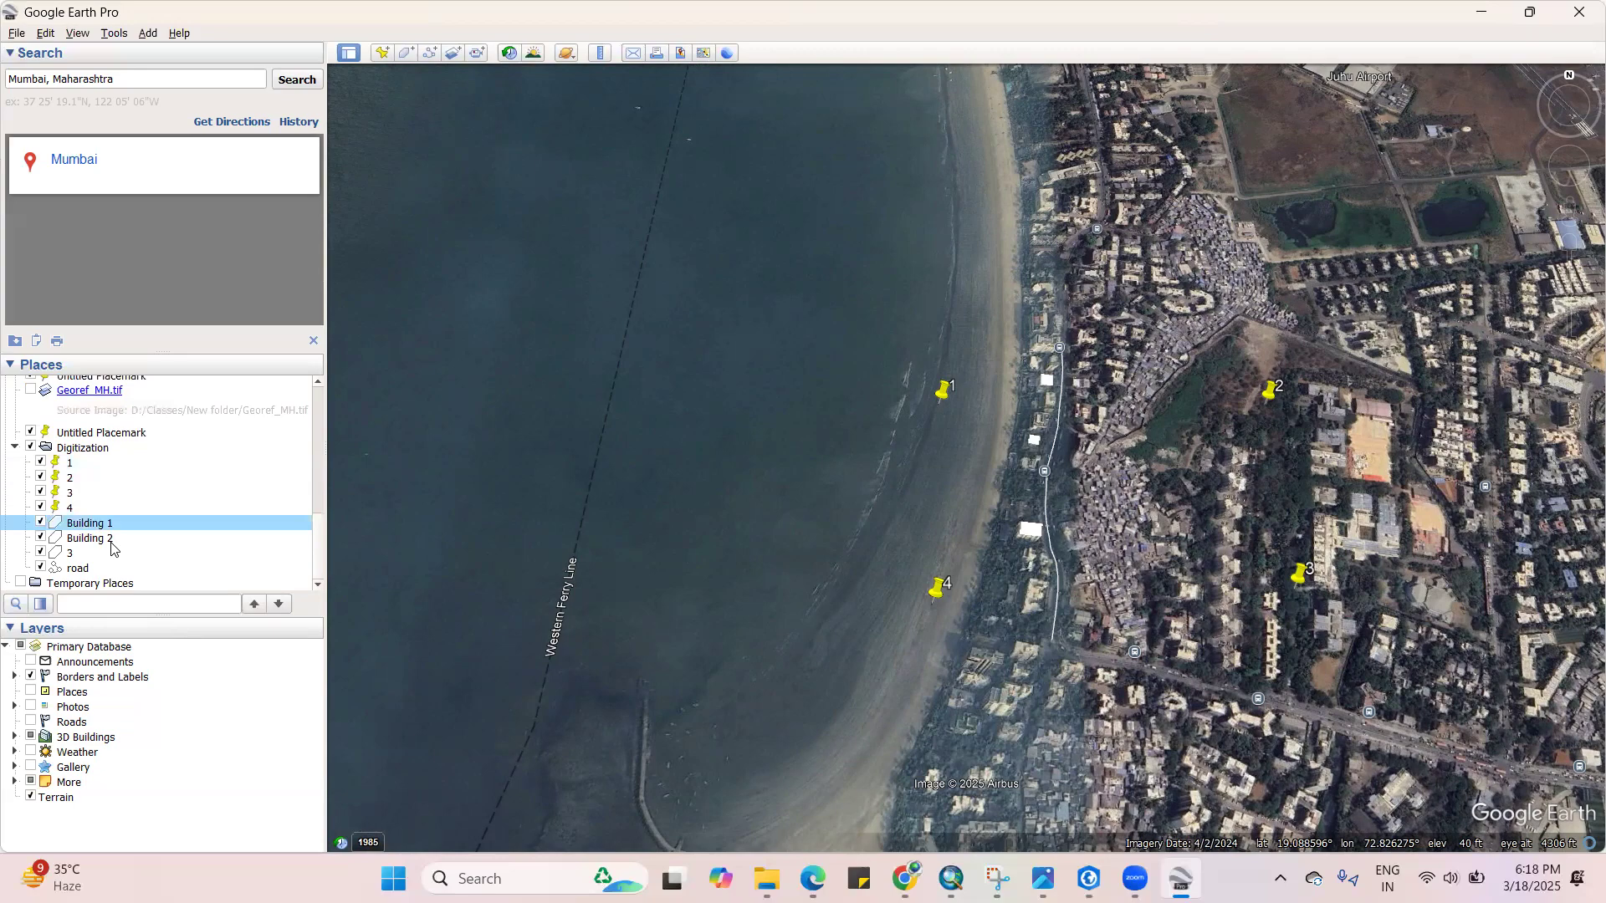
{"action": "left_click", "coordinate": [112, 547]}
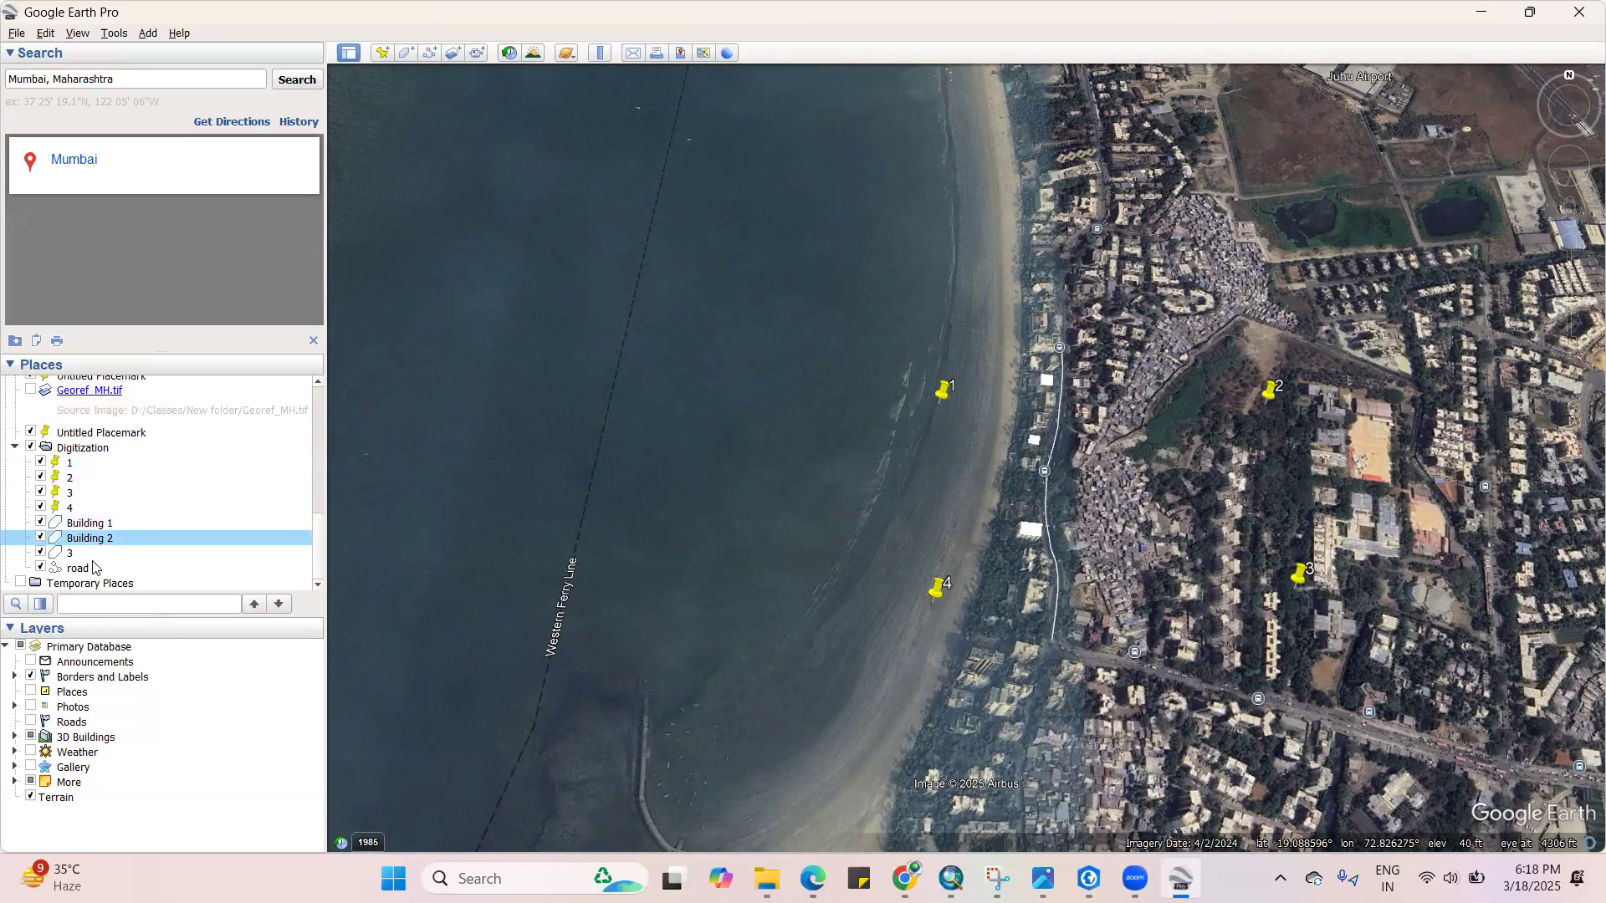
{"action": "left_click", "coordinate": [94, 569]}
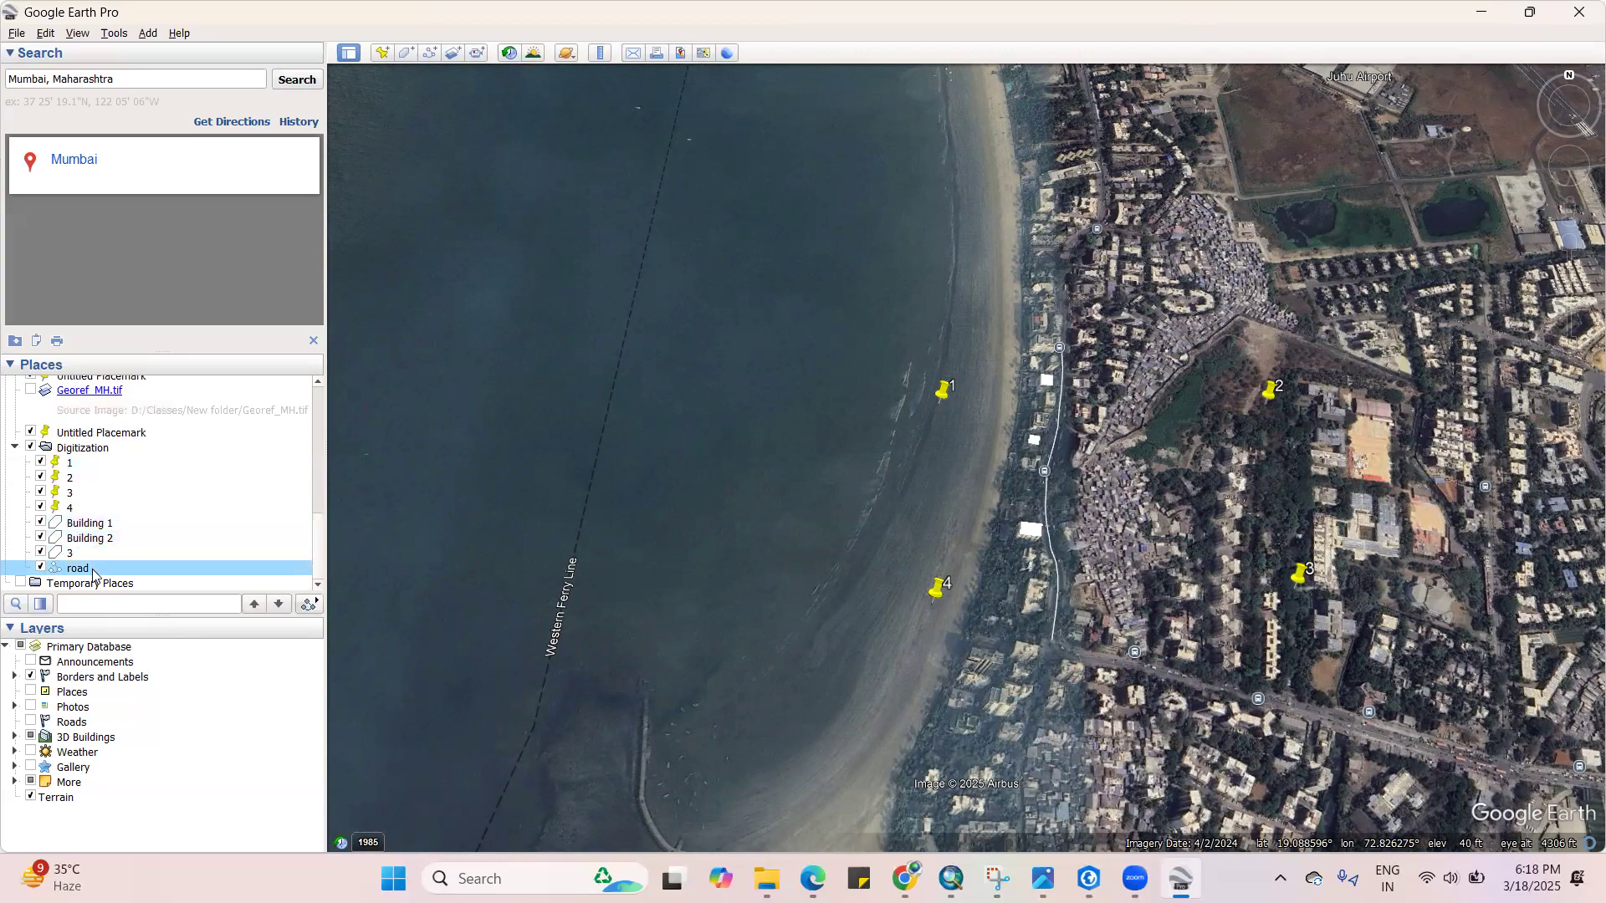
Start another path at the coastal road's southern end and trace the main road eastward, south of the settlement
{"action": "left_click_drag", "start_coordinate": [1097, 651], "coordinate": [1061, 627]}
{"action": "scroll", "coordinate": [1062, 627], "scroll_direction": "up", "scroll_amount": 5}
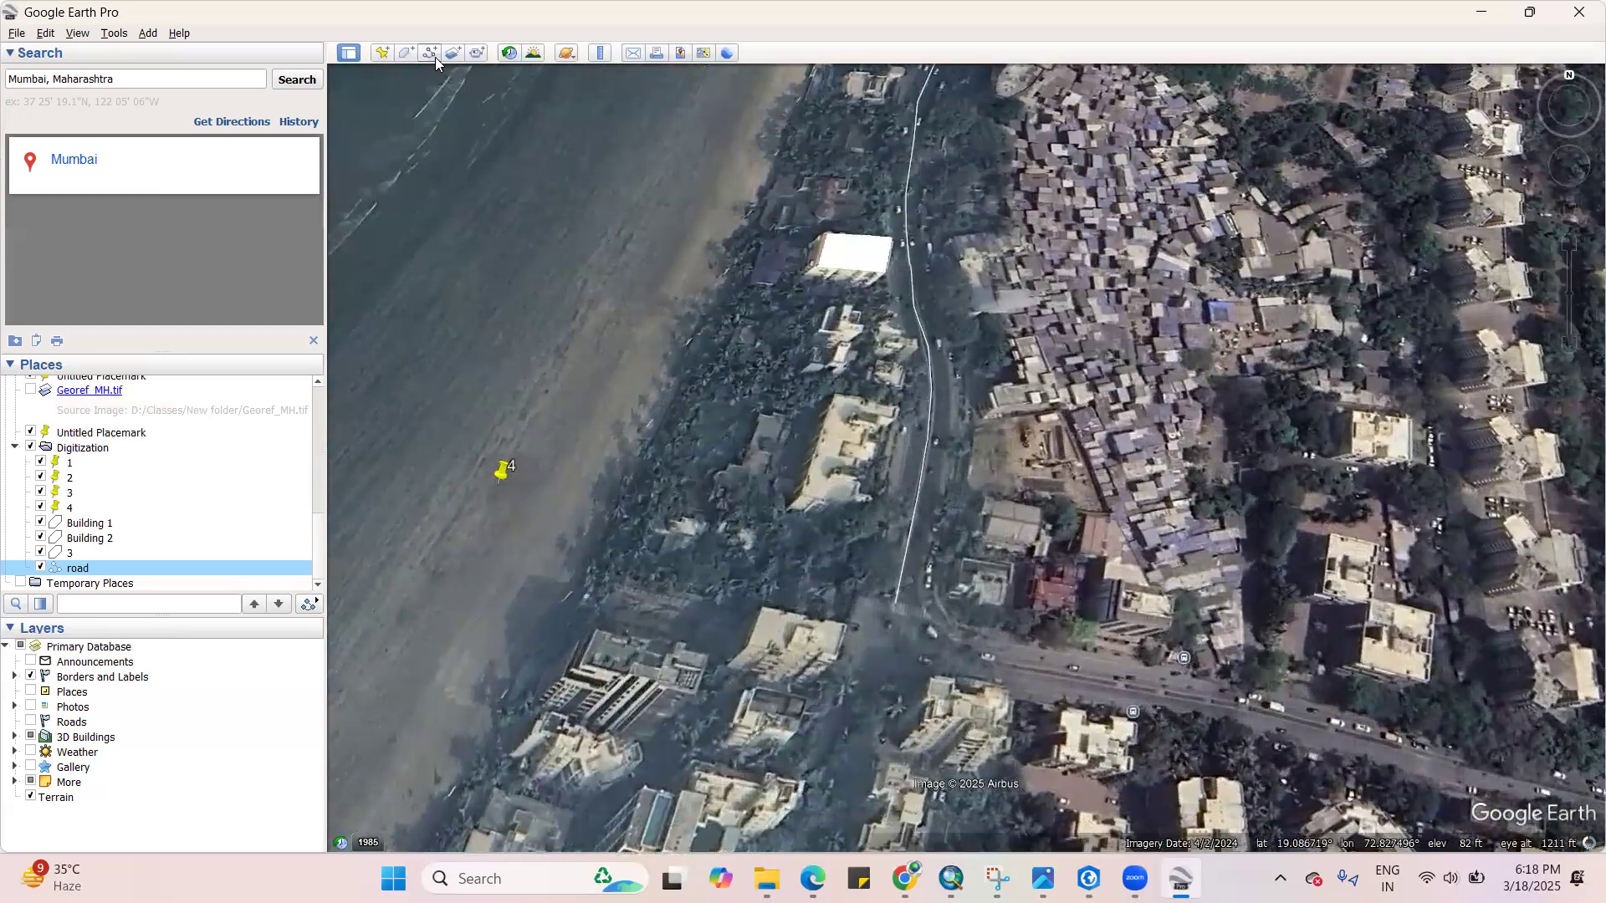
{"action": "key", "text": "ctrl+shift+t"}
{"action": "left_click", "coordinate": [894, 608]}
{"action": "left_click", "coordinate": [955, 647]}
{"action": "left_click", "coordinate": [1061, 671]}
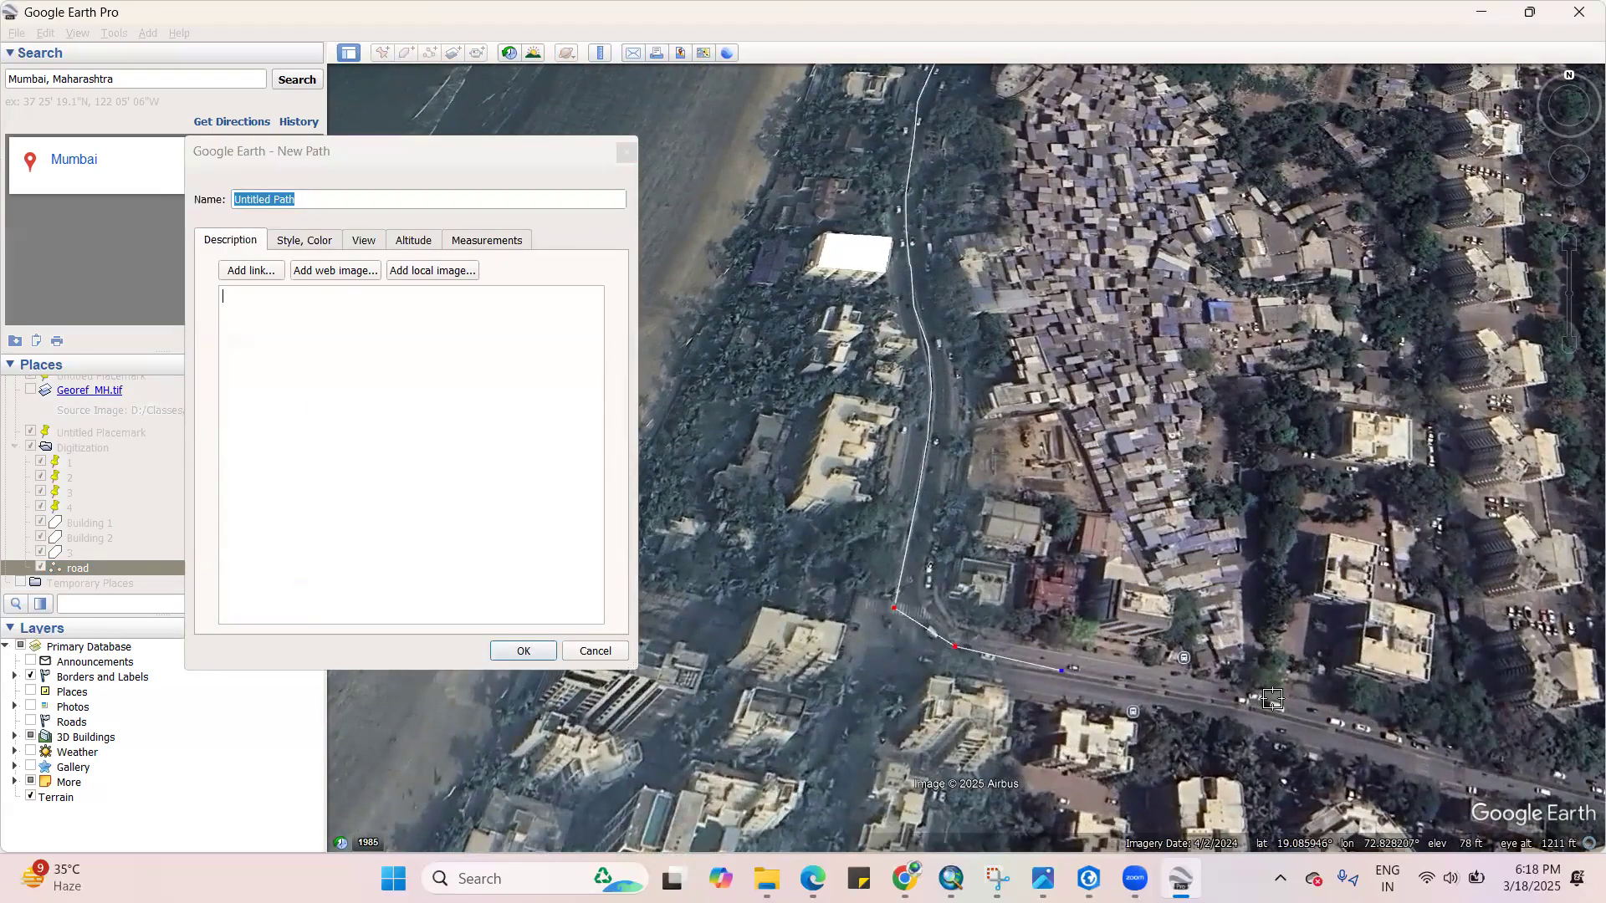
{"action": "left_click", "coordinate": [1249, 707]}
{"action": "left_click", "coordinate": [1378, 739]}
{"action": "scroll", "coordinate": [870, 650], "scroll_direction": "down", "scroll_amount": 3}
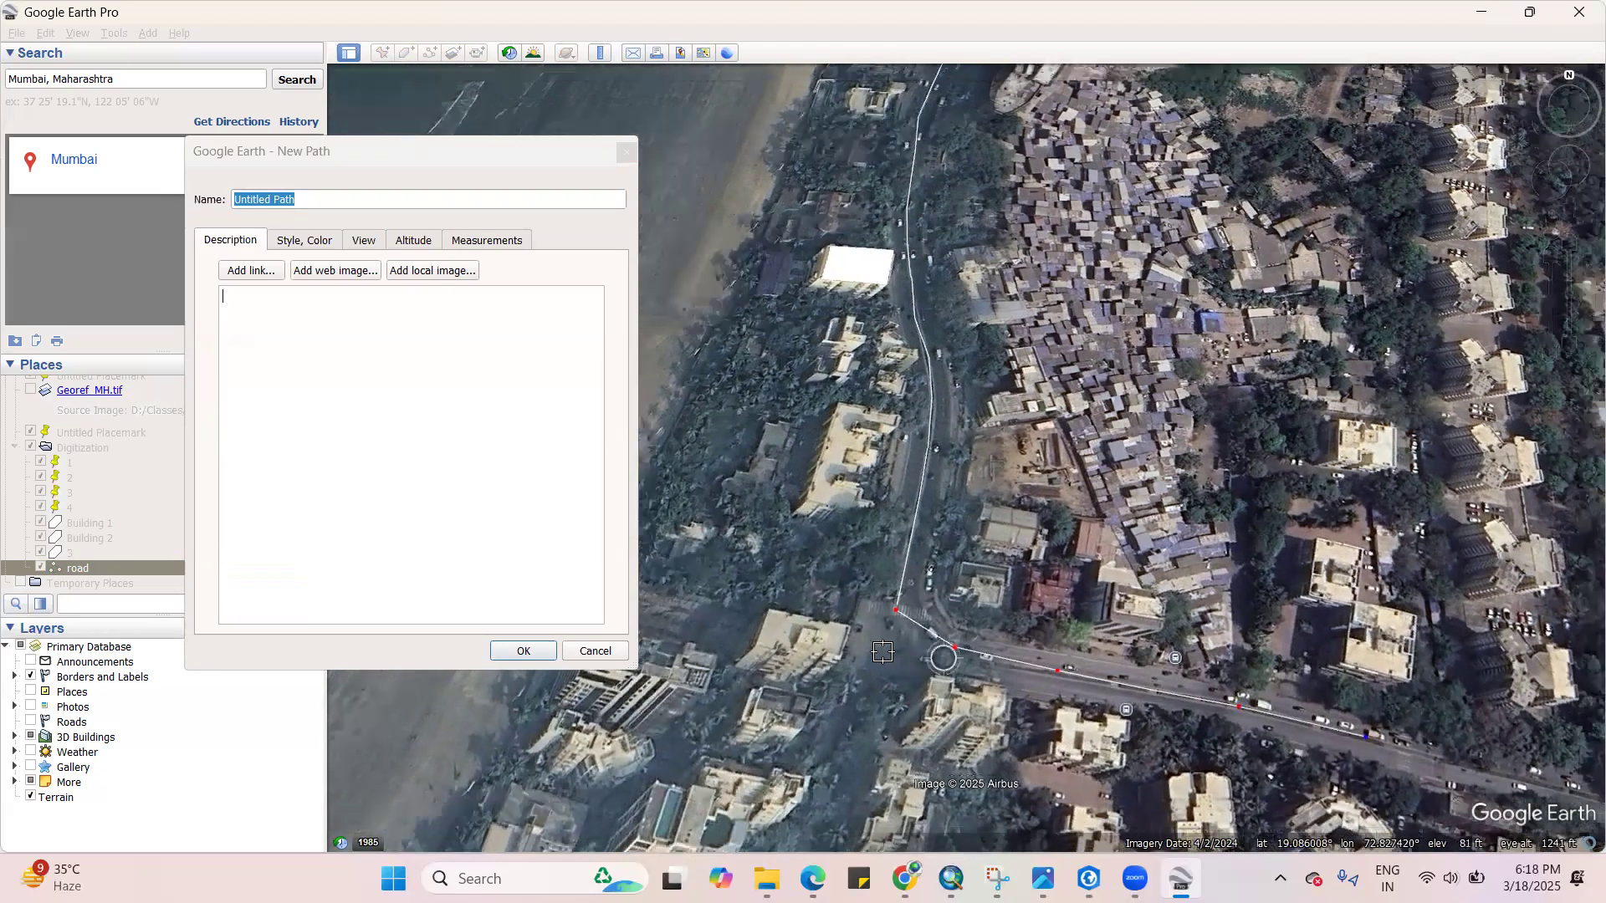
{"action": "scroll", "coordinate": [865, 650], "scroll_direction": "up", "scroll_amount": 3}
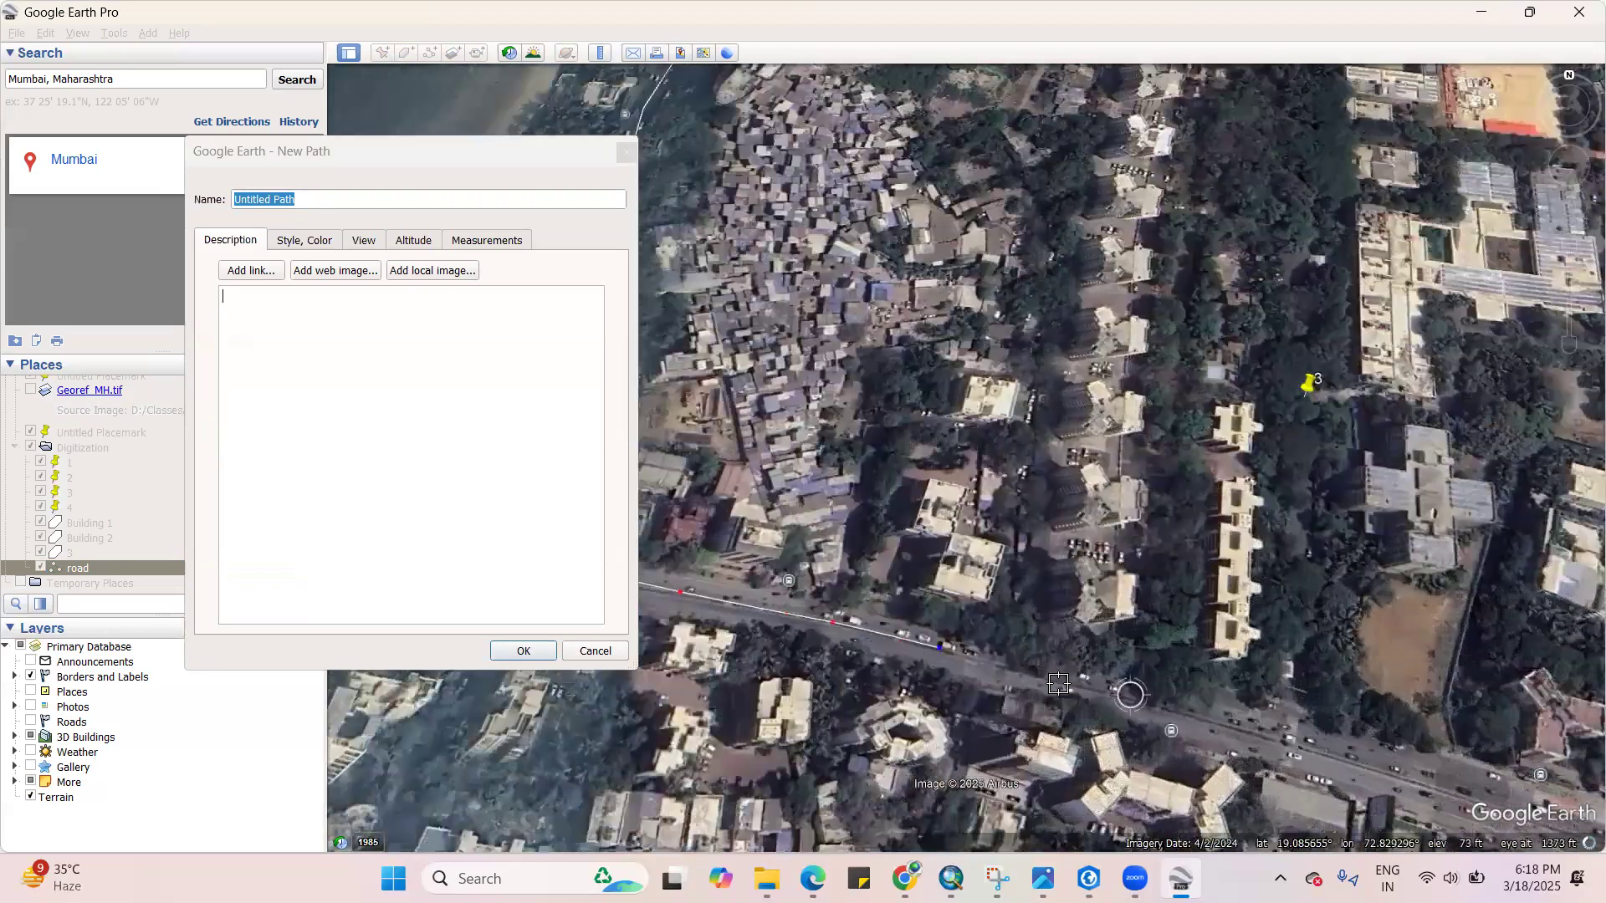
{"action": "left_click", "coordinate": [1061, 683]}
{"action": "left_click", "coordinate": [1192, 713]}
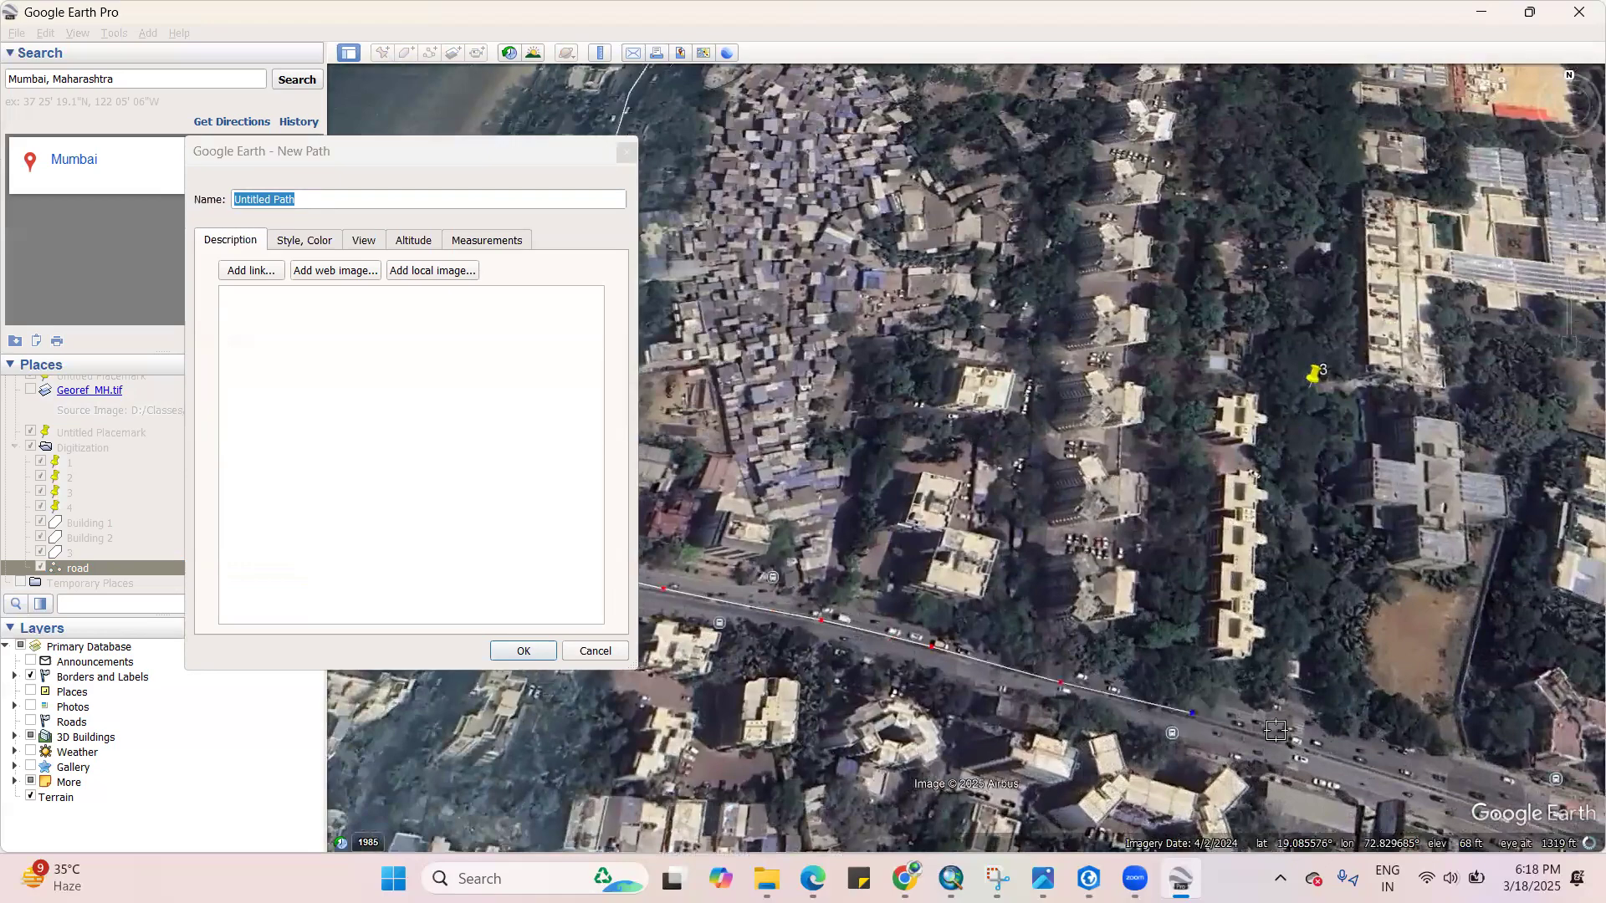
{"action": "left_click", "coordinate": [1288, 742]}
Extend the path farther east along the main road and name it Road 2
{"action": "scroll", "coordinate": [1179, 682], "scroll_direction": "down", "scroll_amount": 4}
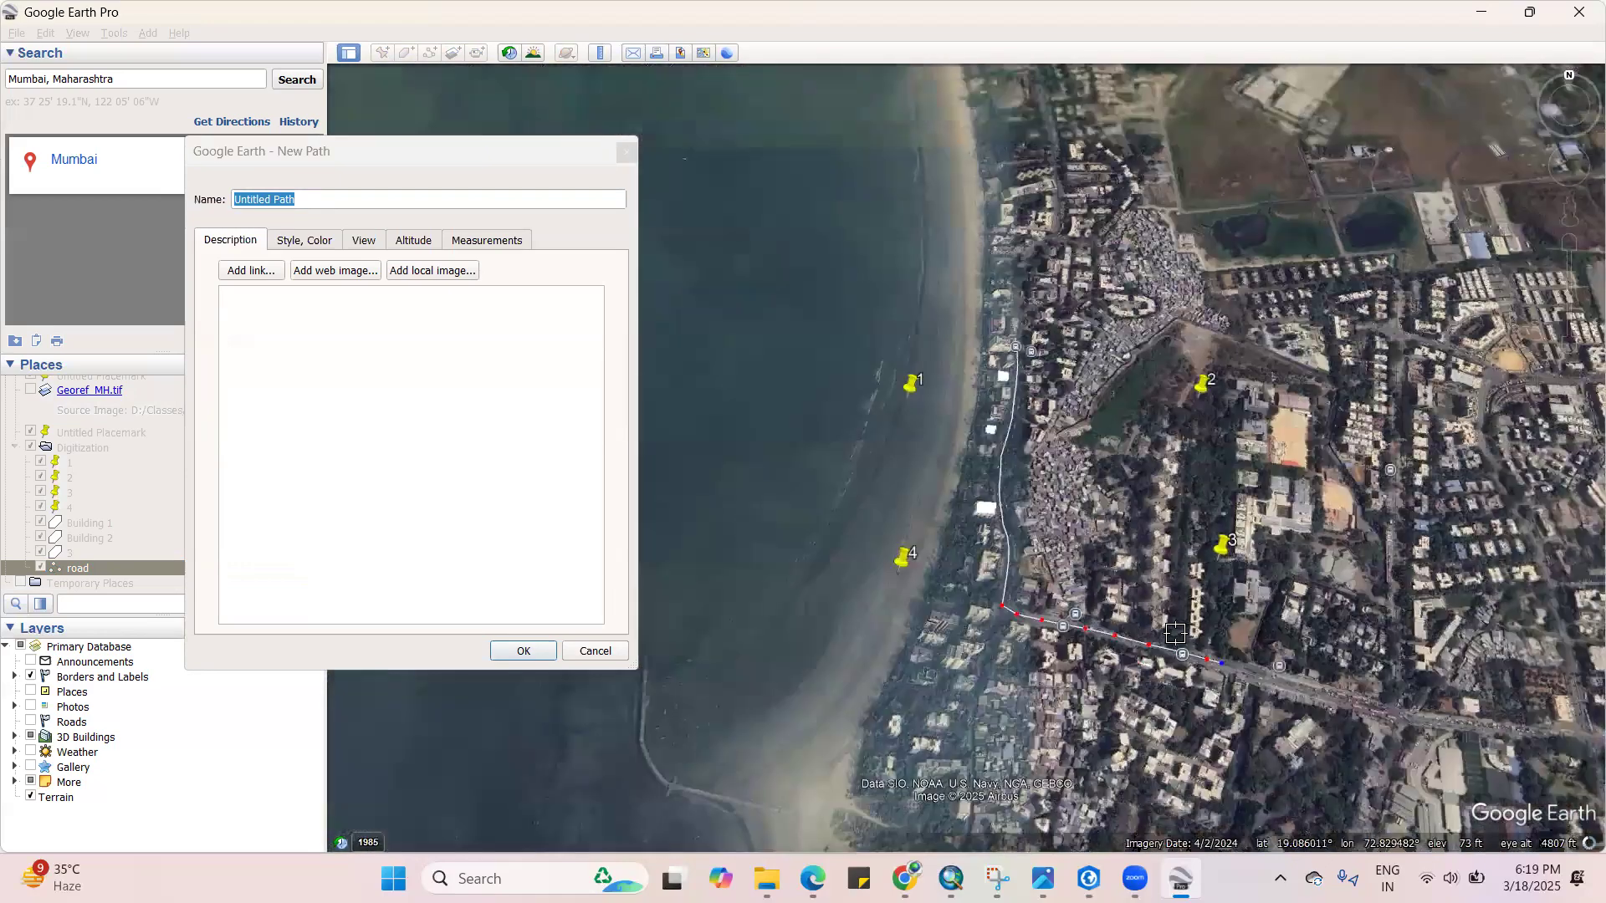
{"action": "scroll", "coordinate": [1168, 620], "scroll_direction": "up", "scroll_amount": 3}
{"action": "left_click", "coordinate": [1171, 674]}
{"action": "left_click", "coordinate": [1210, 694]}
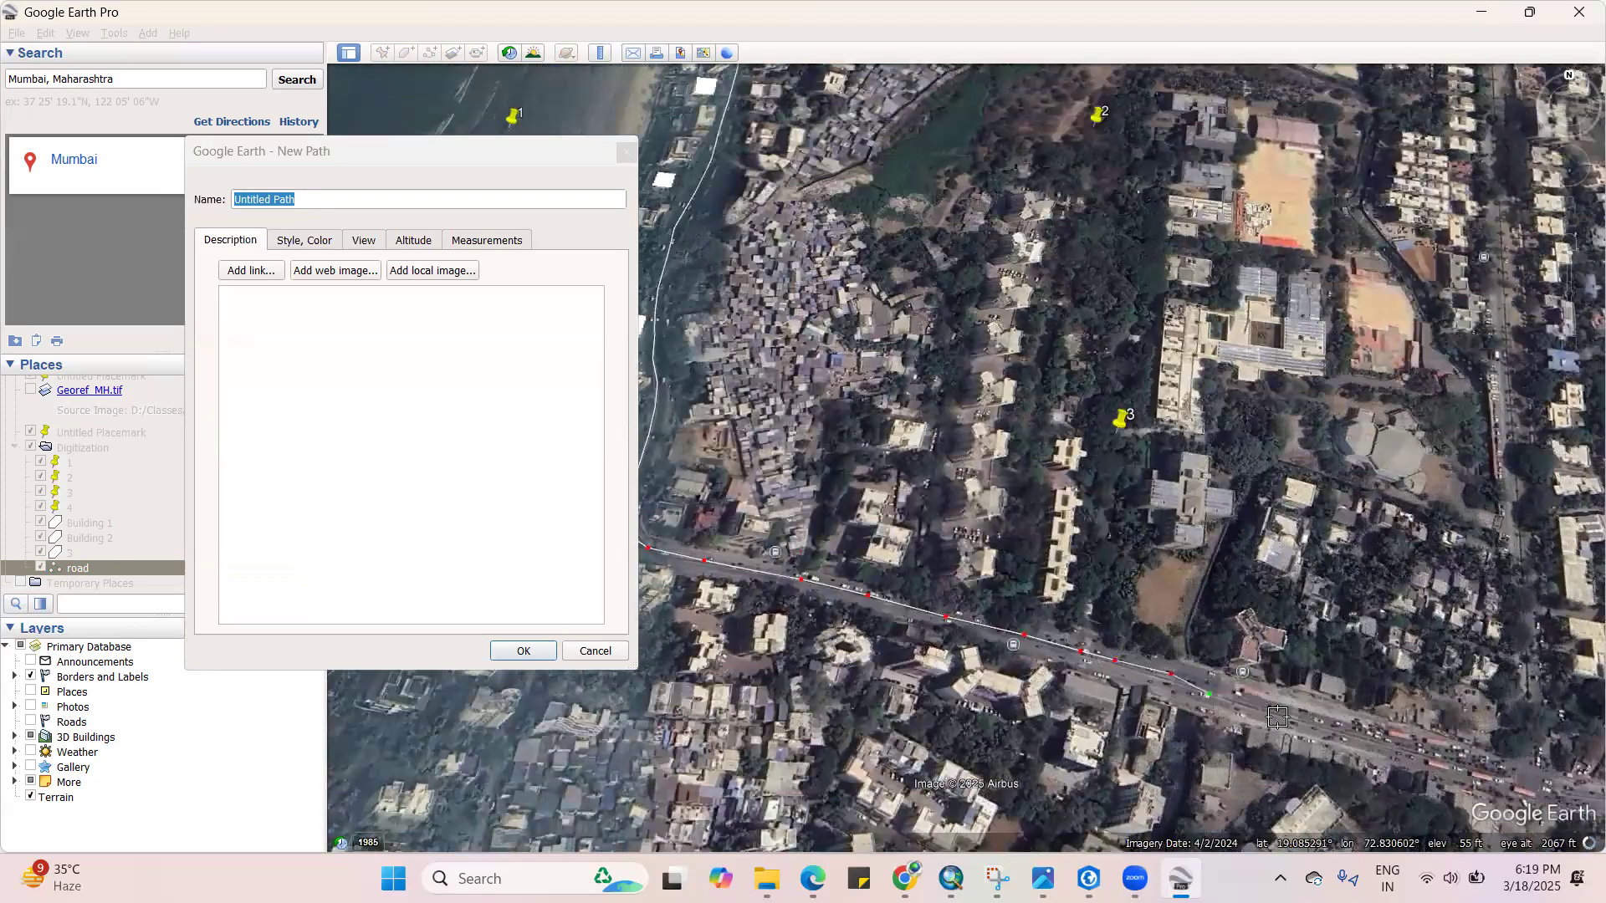
{"action": "left_click", "coordinate": [373, 218]}
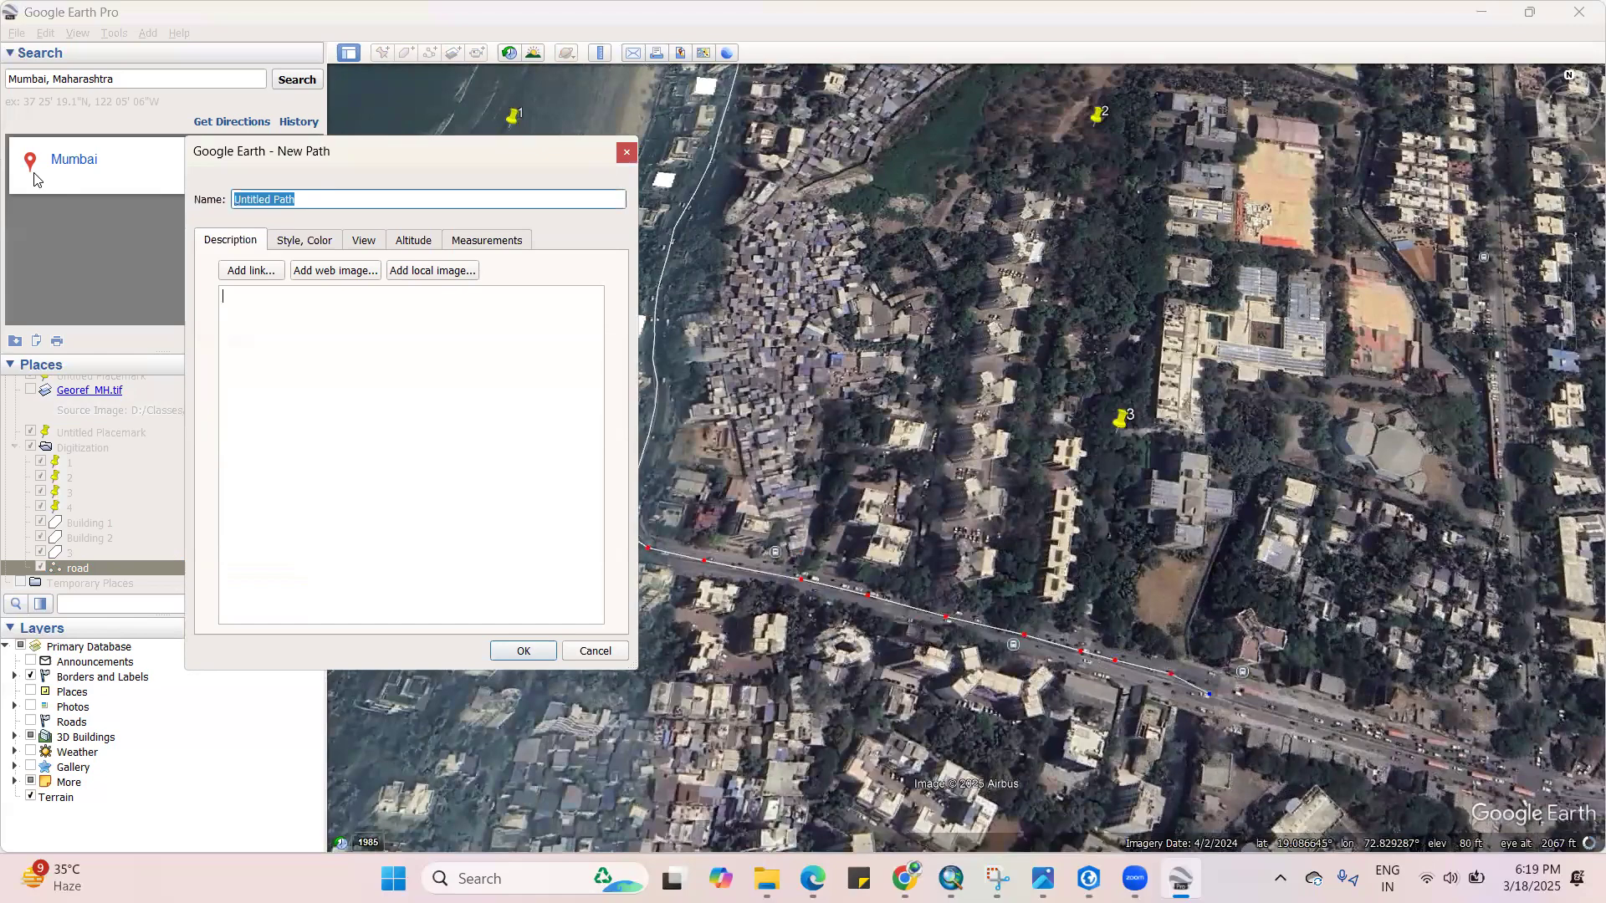
{"action": "type", "text": "Road"}
{"action": "key", "text": "Return"}
{"action": "scroll", "coordinate": [803, 636], "scroll_direction": "down", "scroll_amount": 4}
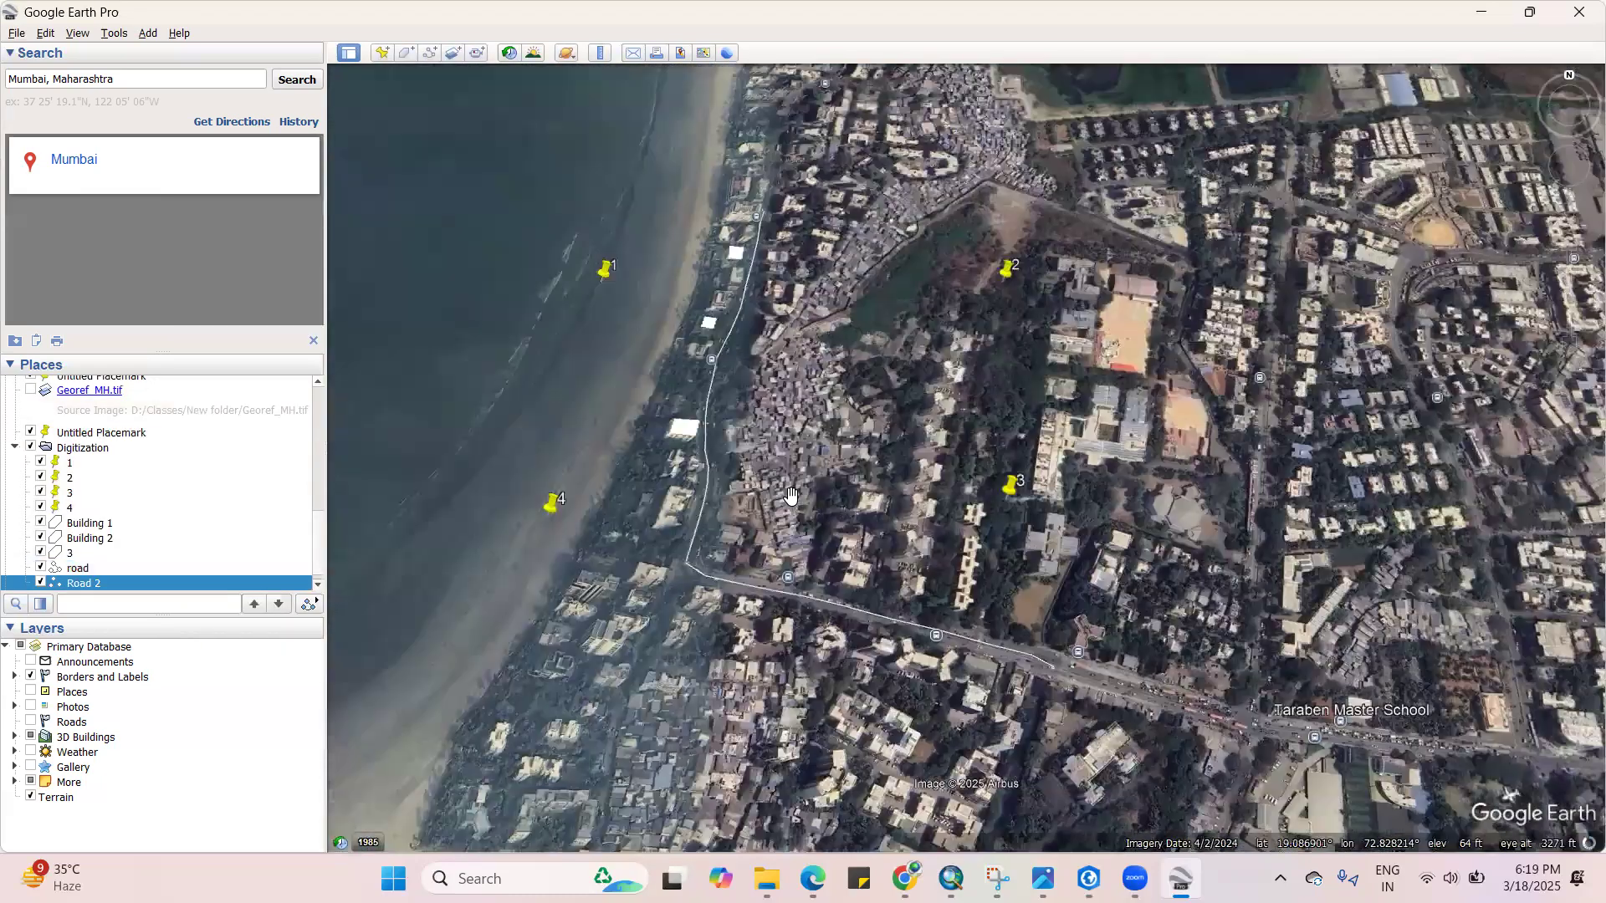
{"action": "scroll", "coordinate": [666, 284], "scroll_direction": "up", "scroll_amount": 3}
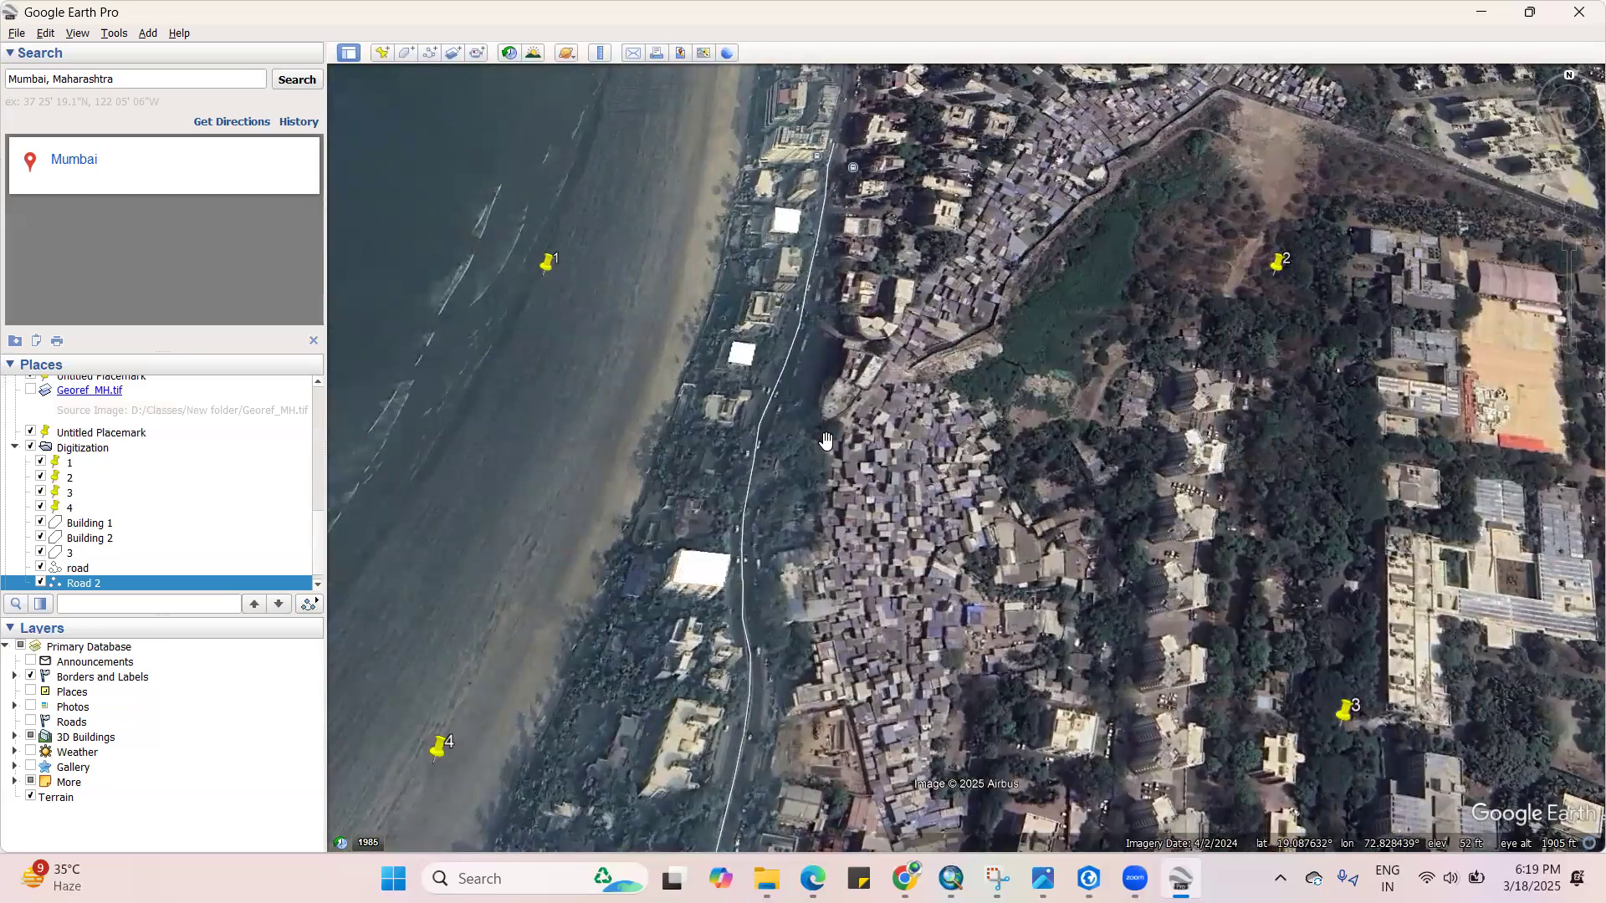
{"action": "scroll", "coordinate": [818, 441], "scroll_direction": "down", "scroll_amount": 4}
{"action": "scroll", "coordinate": [819, 440], "scroll_direction": "down", "scroll_amount": 4}
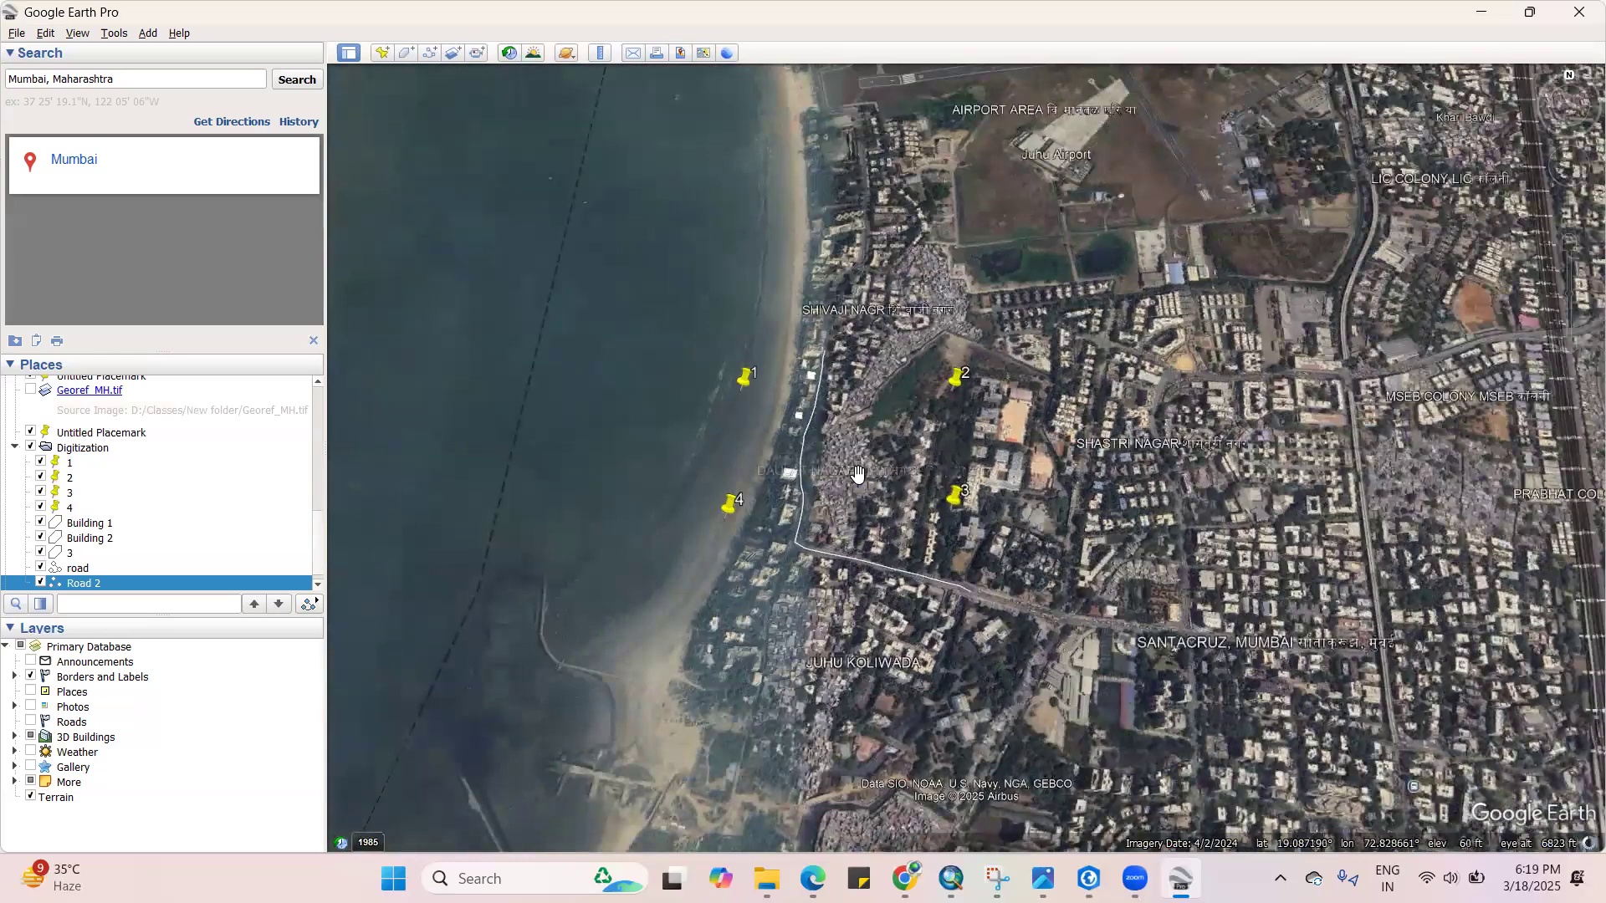
{"action": "scroll", "coordinate": [849, 483], "scroll_direction": "up", "scroll_amount": 2}
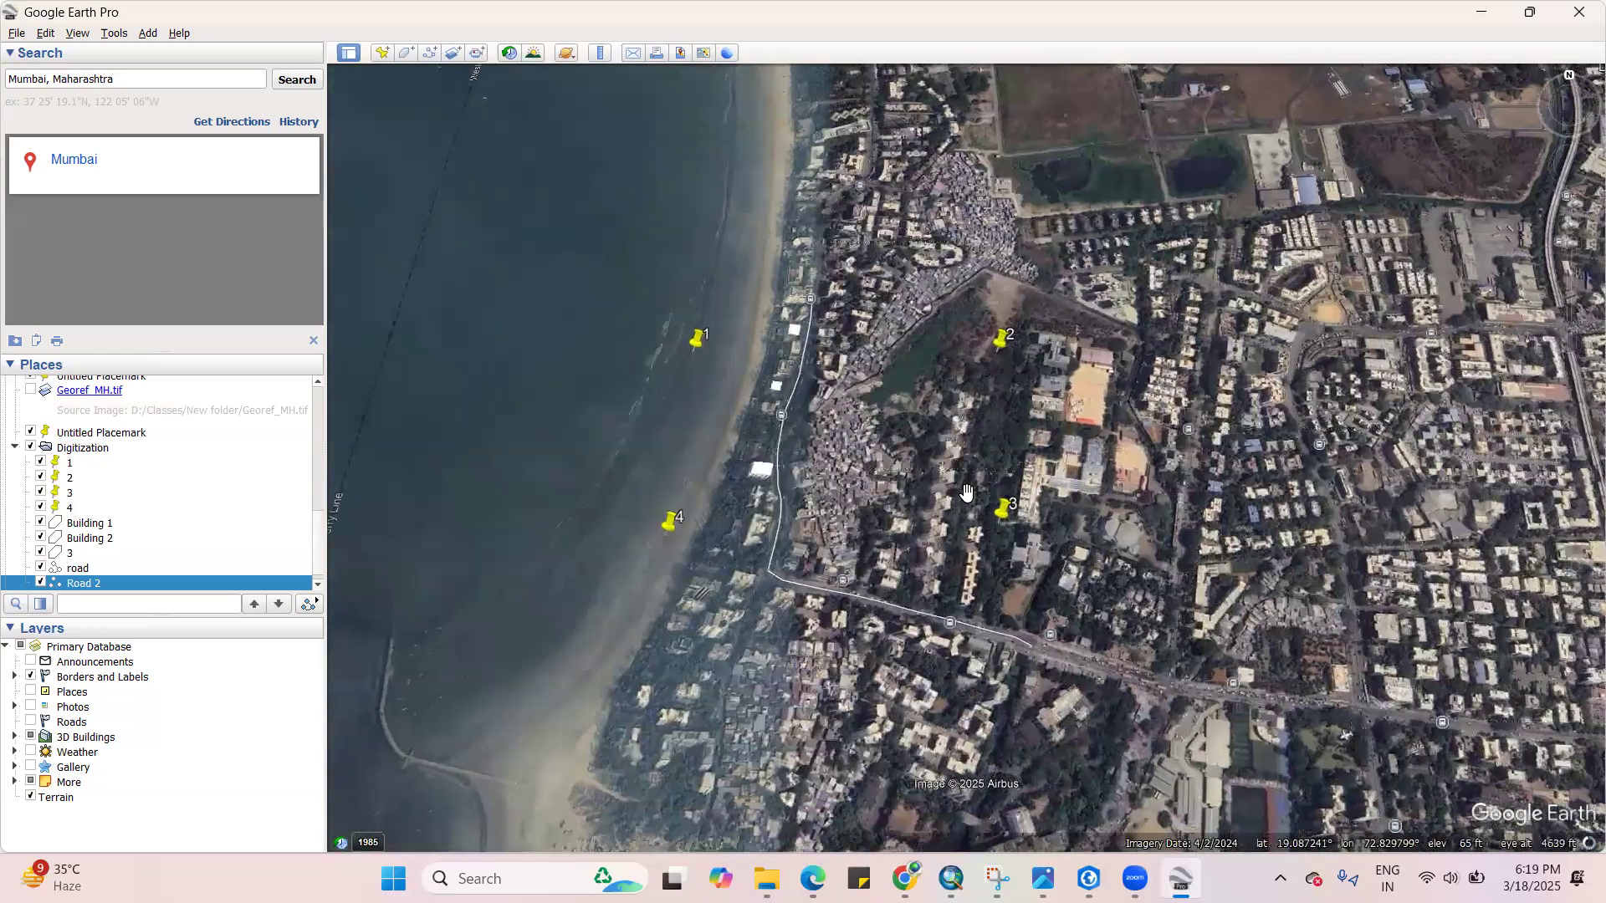
Examine the digitized roads and buildings across the settlement and the area around placemarks 1 to 4
{"action": "scroll", "coordinate": [977, 494], "scroll_direction": "down", "scroll_amount": 2}
{"action": "scroll", "coordinate": [970, 535], "scroll_direction": "down", "scroll_amount": 2}
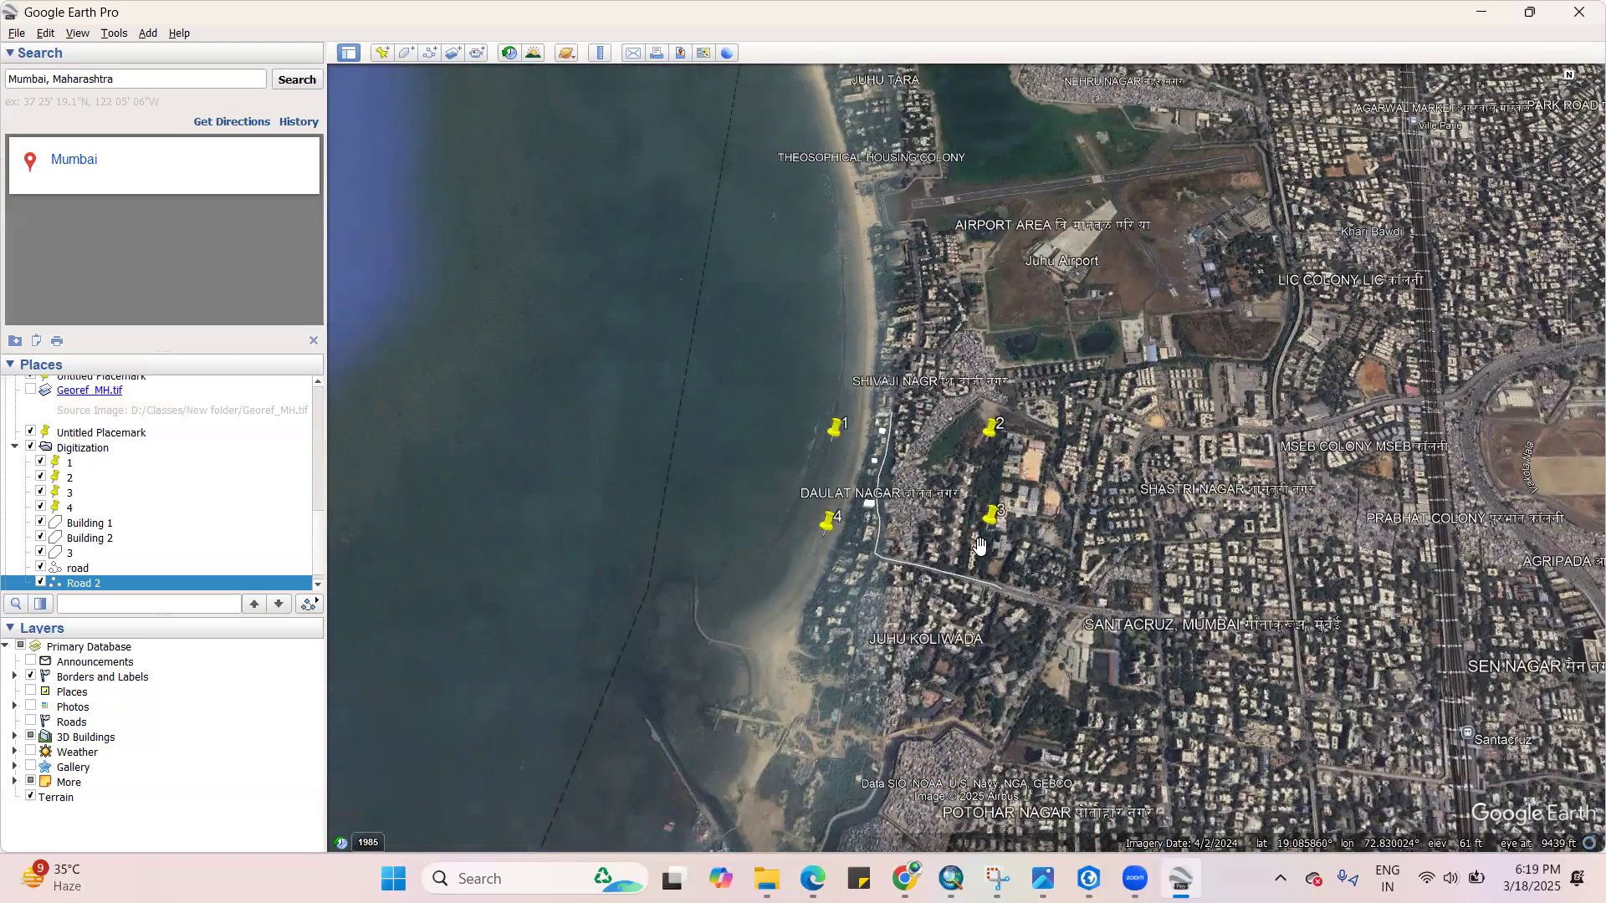
{"action": "scroll", "coordinate": [954, 533], "scroll_direction": "up", "scroll_amount": 3}
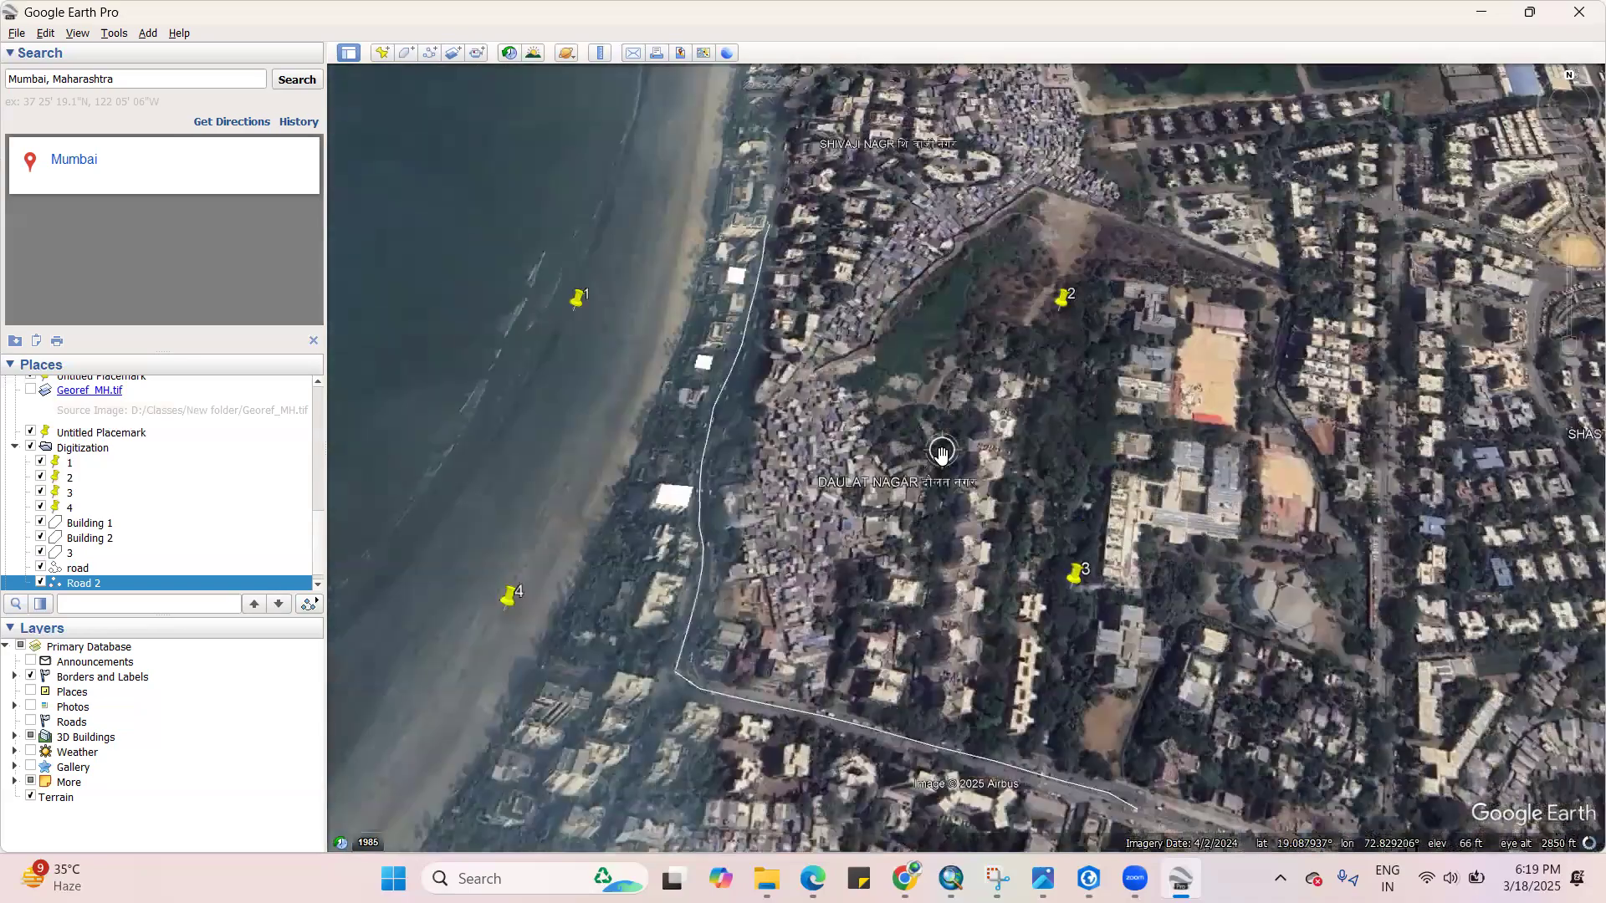
{"action": "scroll", "coordinate": [941, 452], "scroll_direction": "up", "scroll_amount": 2}
{"action": "scroll", "coordinate": [841, 422], "scroll_direction": "up", "scroll_amount": 1}
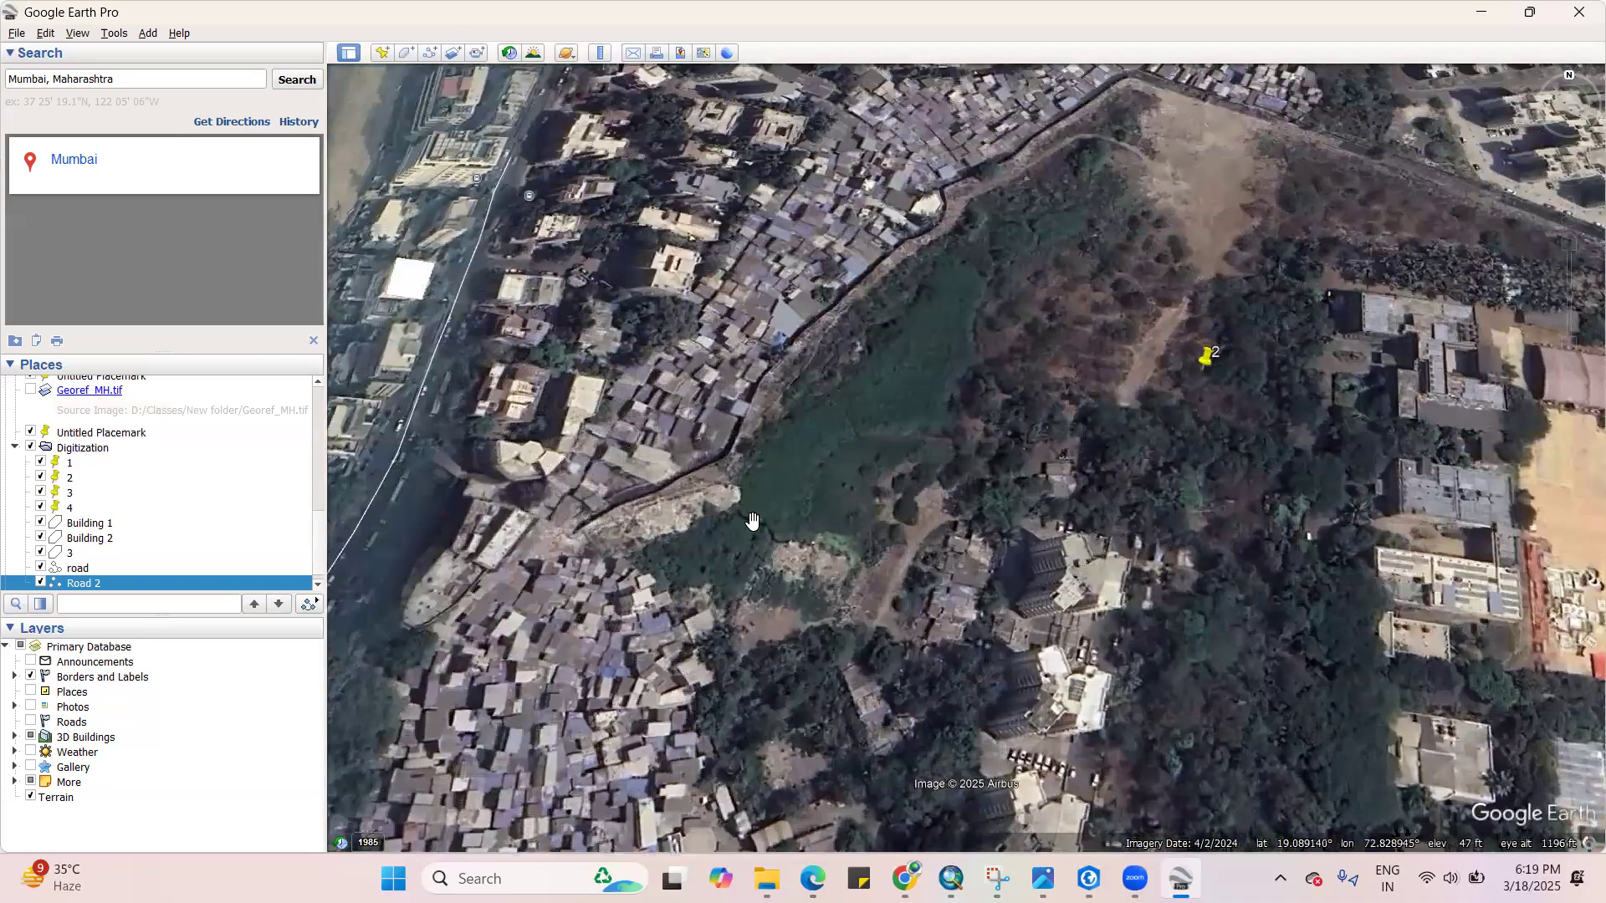
{"action": "scroll", "coordinate": [894, 405], "scroll_direction": "up", "scroll_amount": 1}
{"action": "key", "text": "Down"}
{"action": "key", "text": "Down"}
{"action": "key", "text": "Down"}
{"action": "key", "text": "Down"}
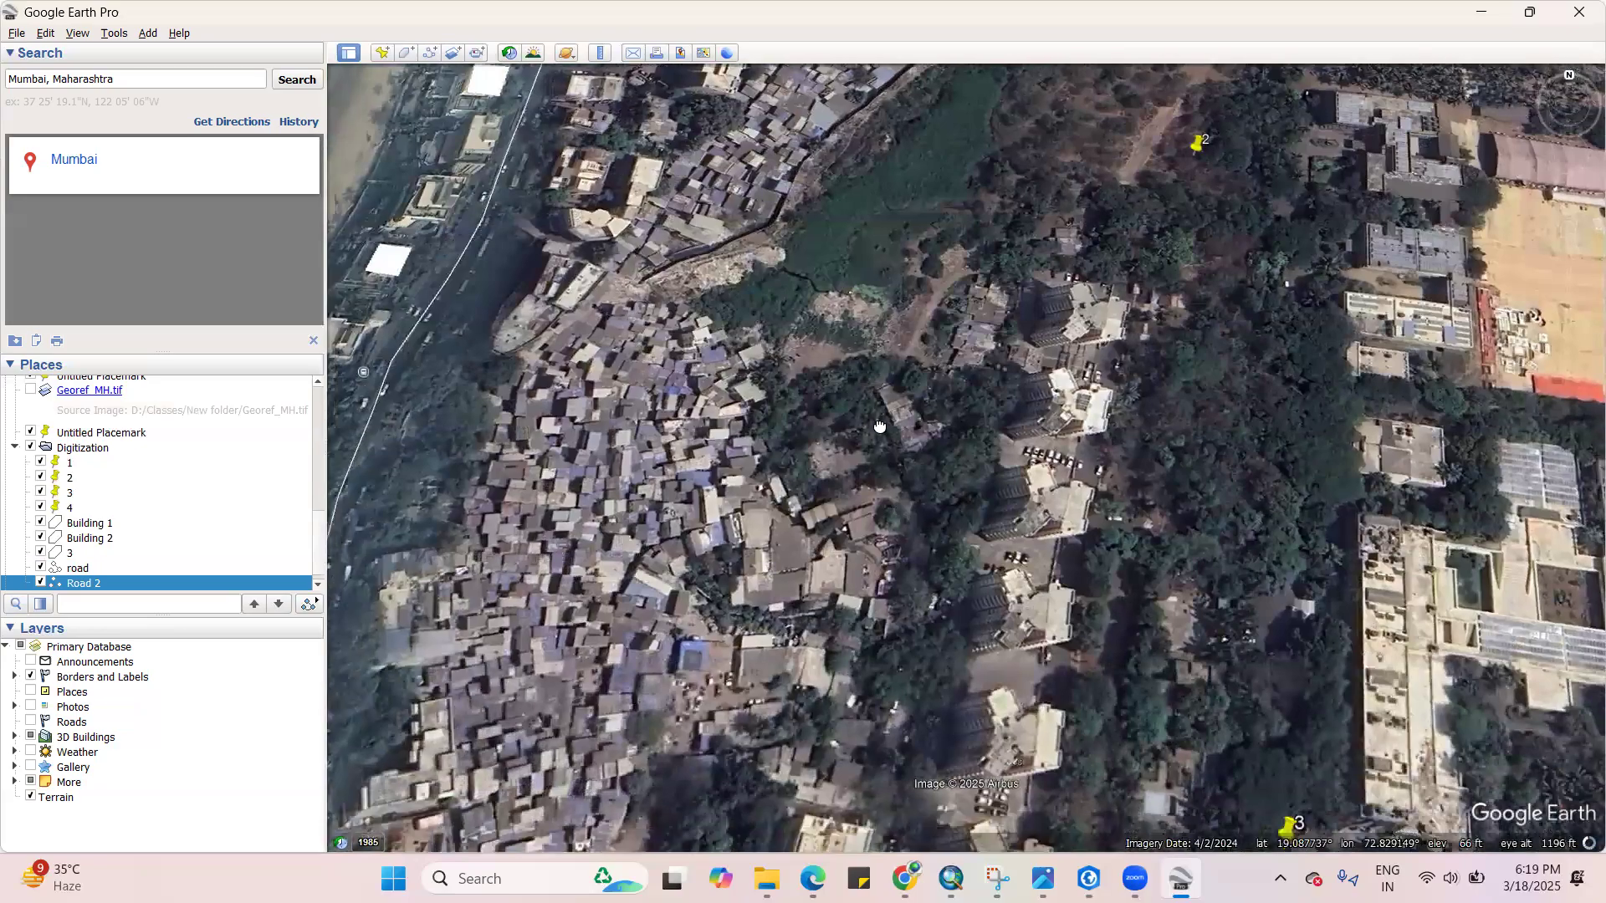
{"action": "key", "text": "Down"}
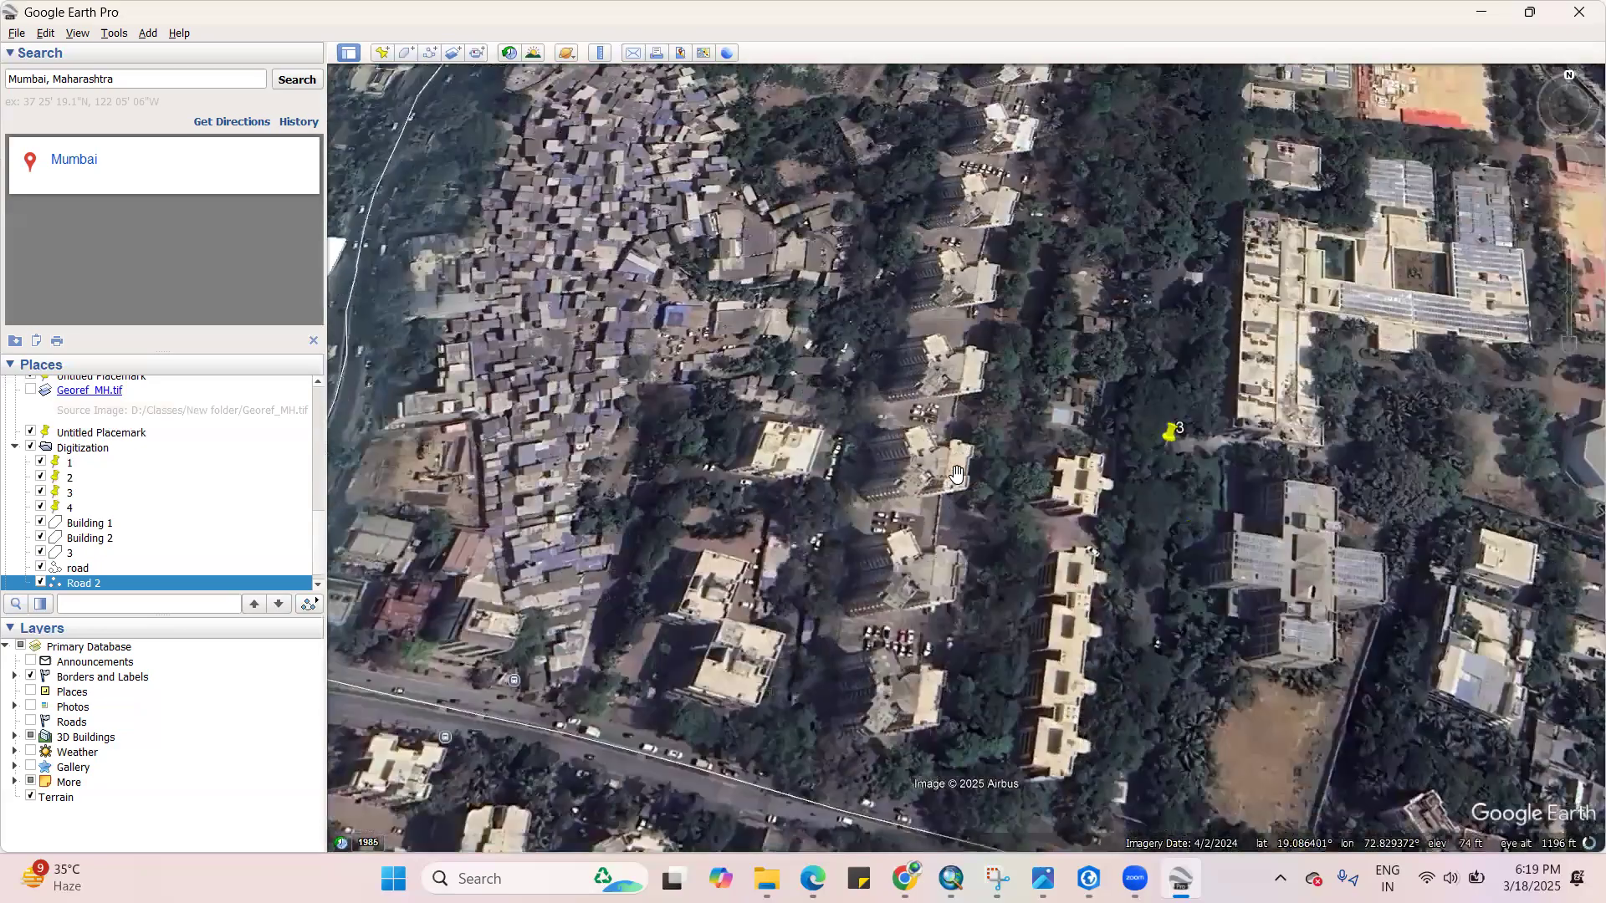
{"action": "key", "text": "Up"}
{"action": "key", "text": "Up"}
{"action": "key", "text": "Down"}
{"action": "key", "text": "Left"}
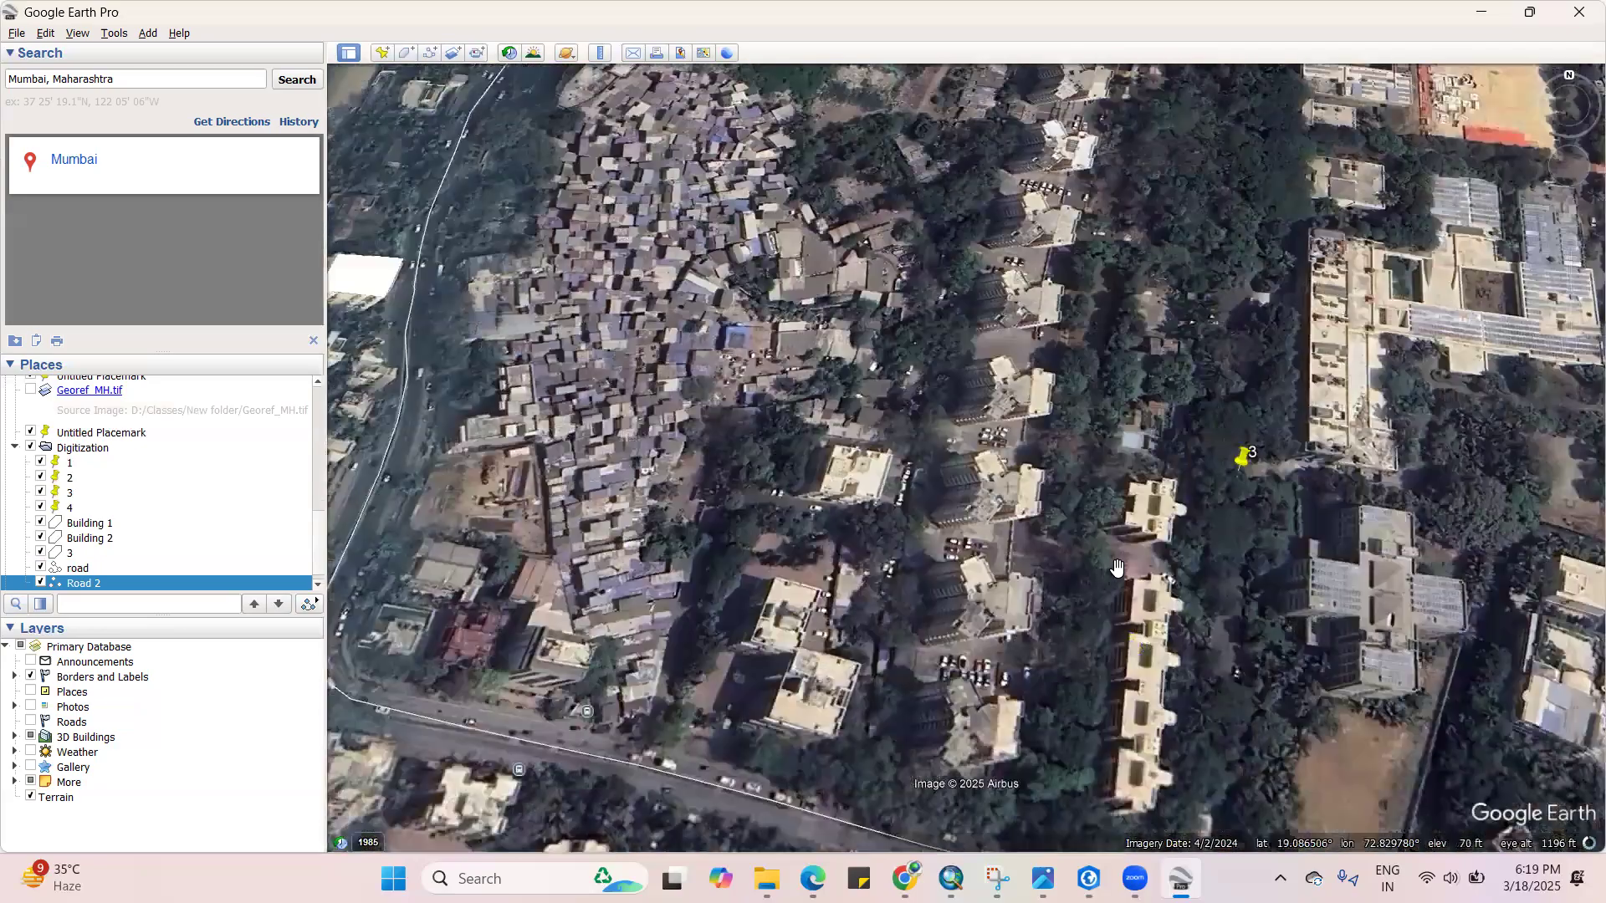
{"action": "scroll", "coordinate": [1112, 573], "scroll_direction": "down", "scroll_amount": 3}
{"action": "scroll", "coordinate": [974, 414], "scroll_direction": "down", "scroll_amount": 2}
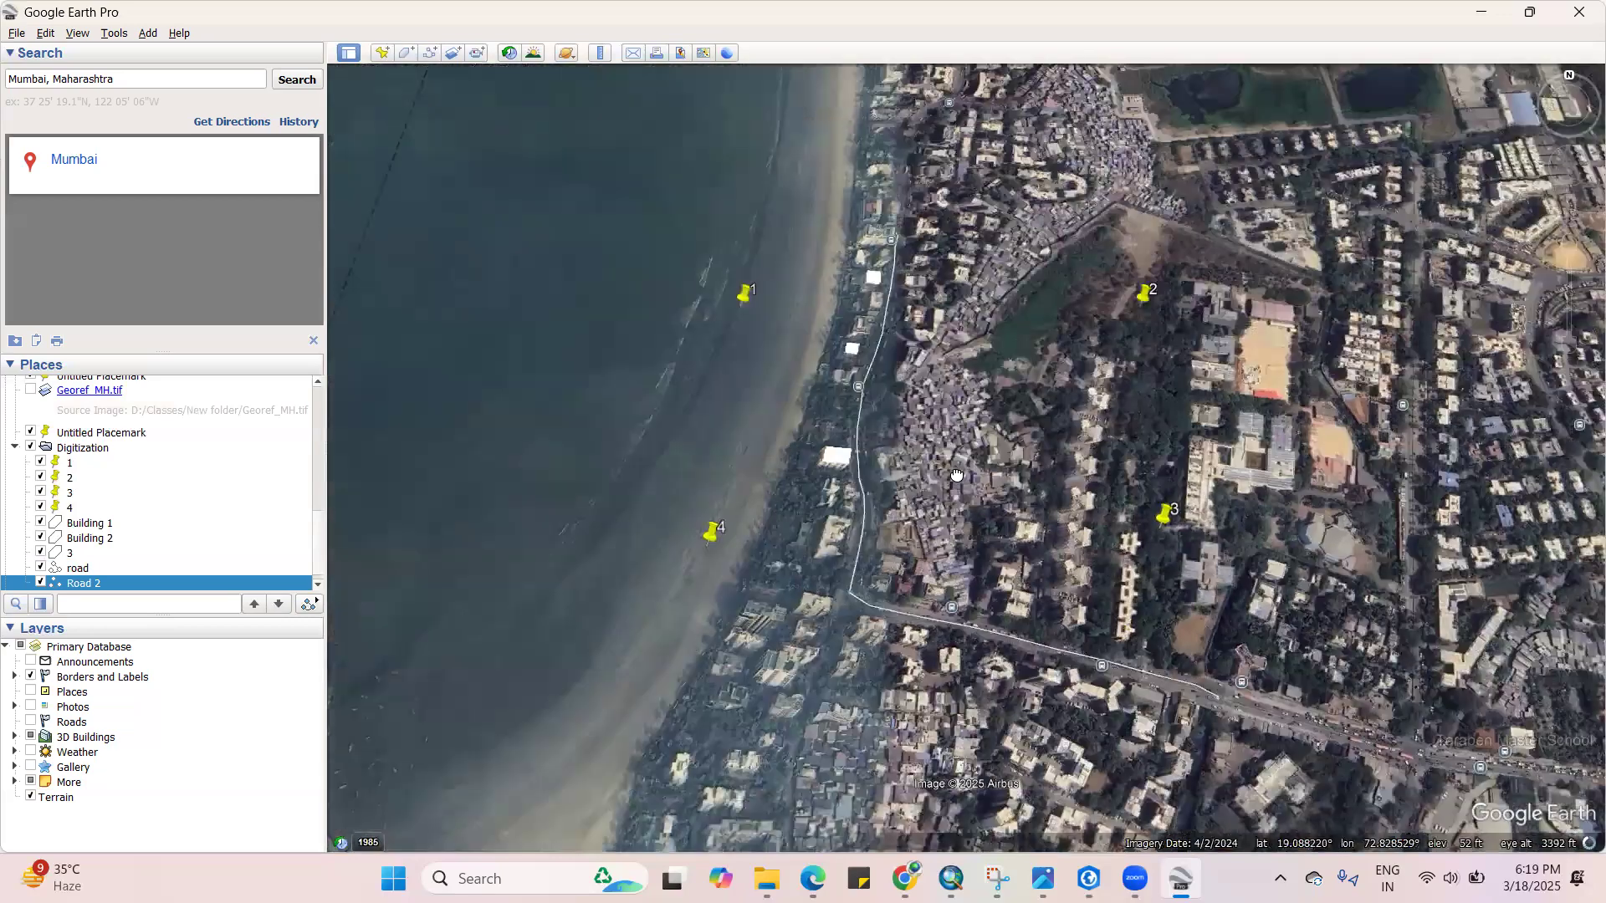
{"action": "scroll", "coordinate": [950, 468], "scroll_direction": "up", "scroll_amount": 2}
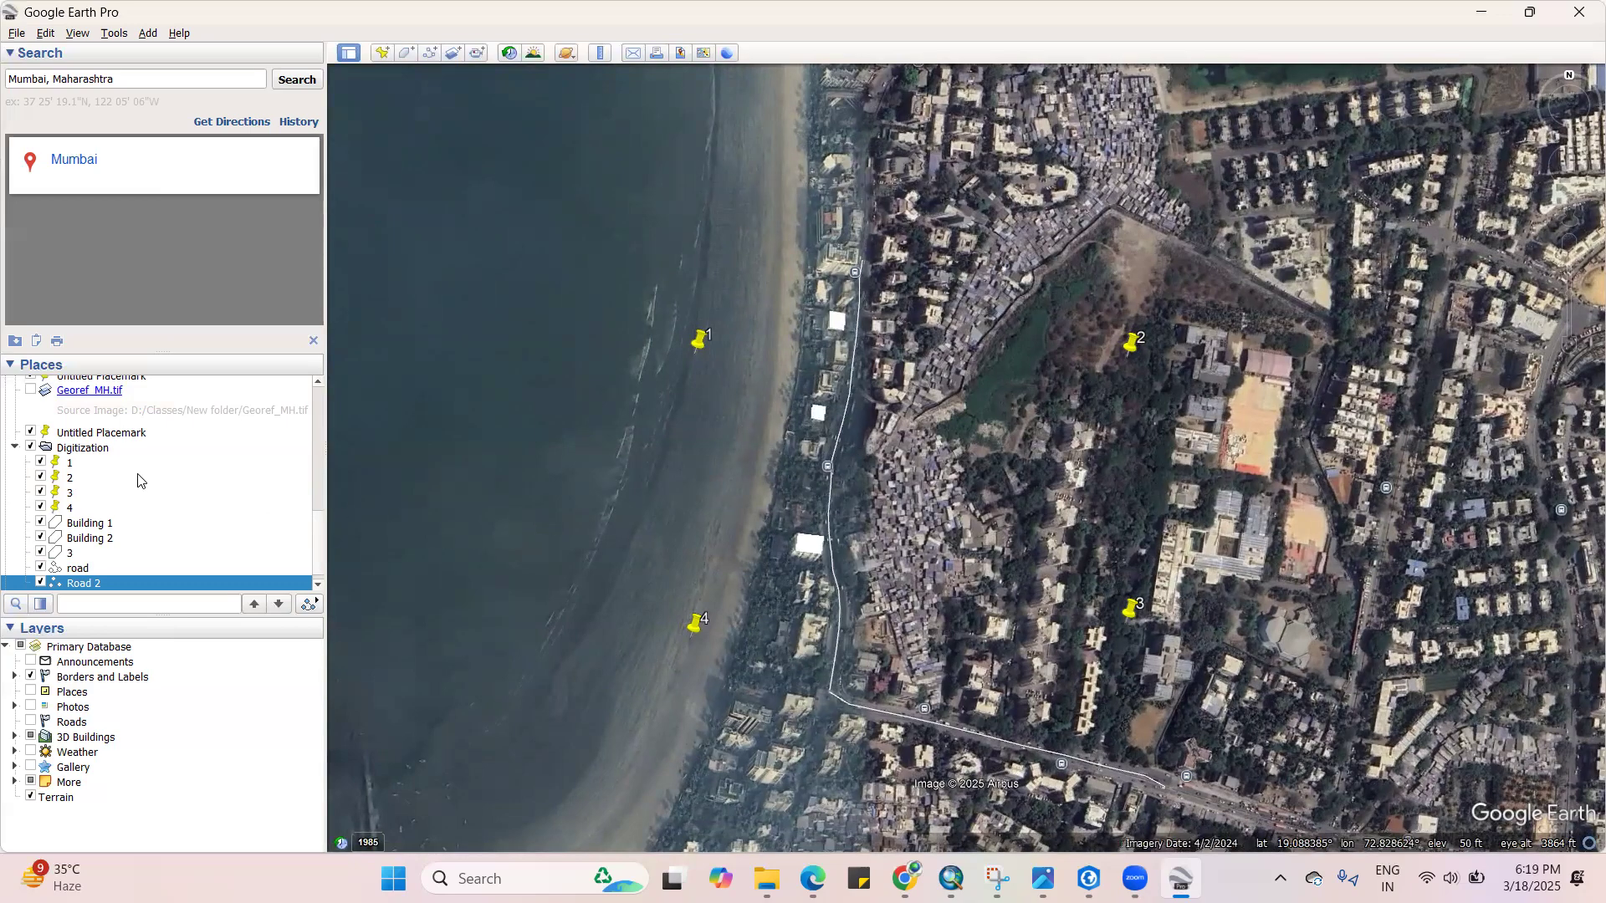
Start saving the Digitization folder to a place file, with Google Image inside Classes > New folder as the destination
{"action": "left_click", "coordinate": [116, 452]}
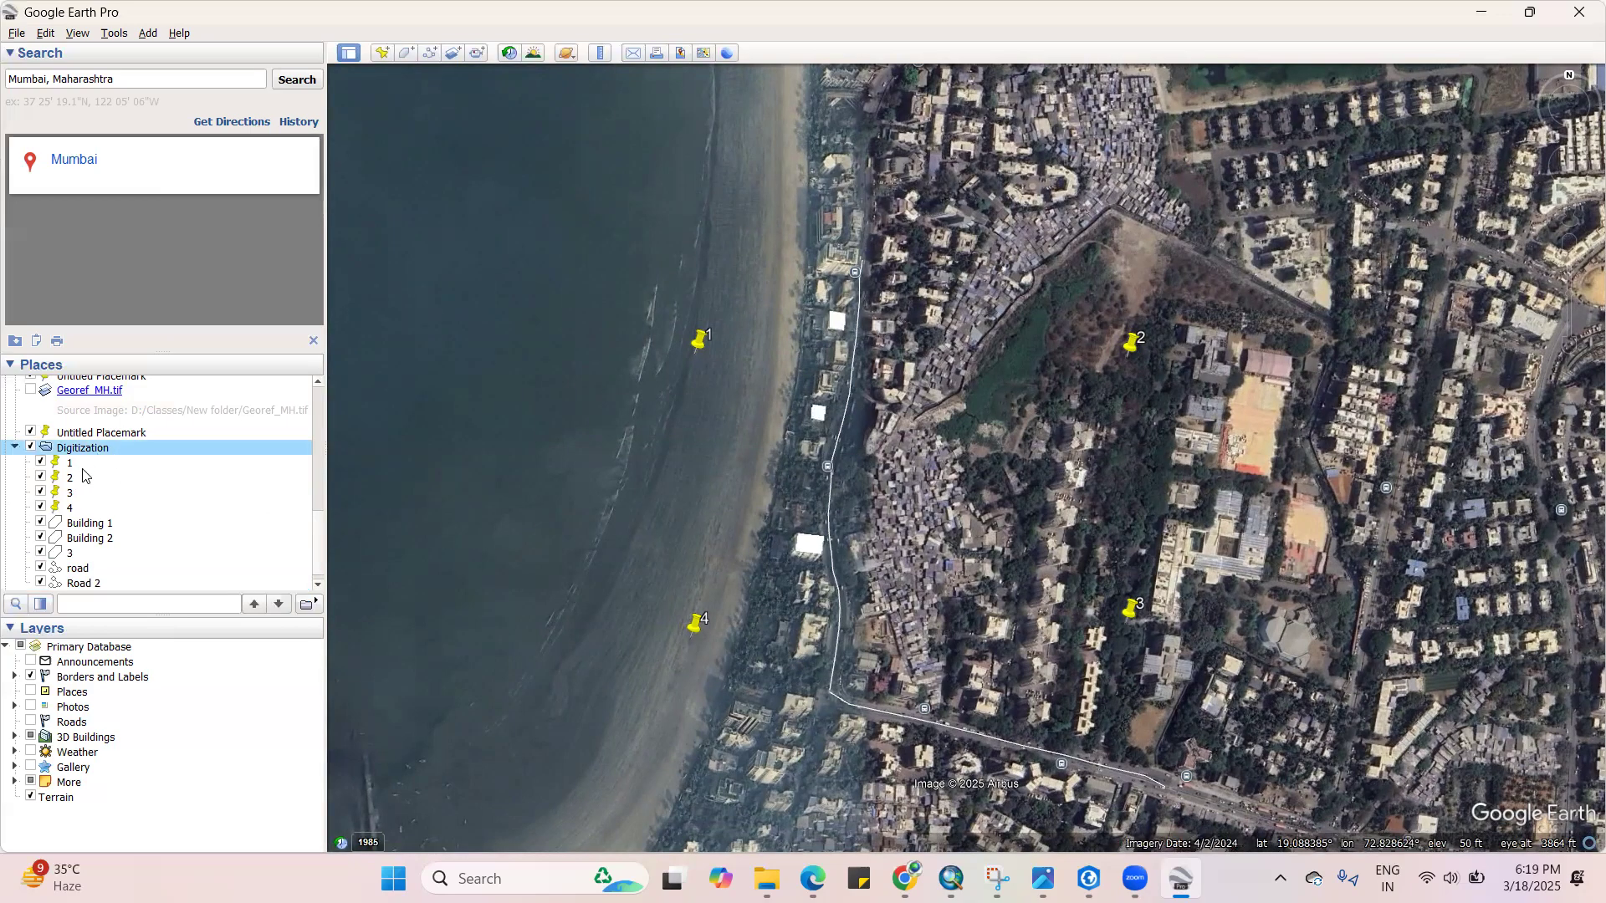
{"action": "scroll", "coordinate": [90, 535], "scroll_direction": "down", "scroll_amount": 1}
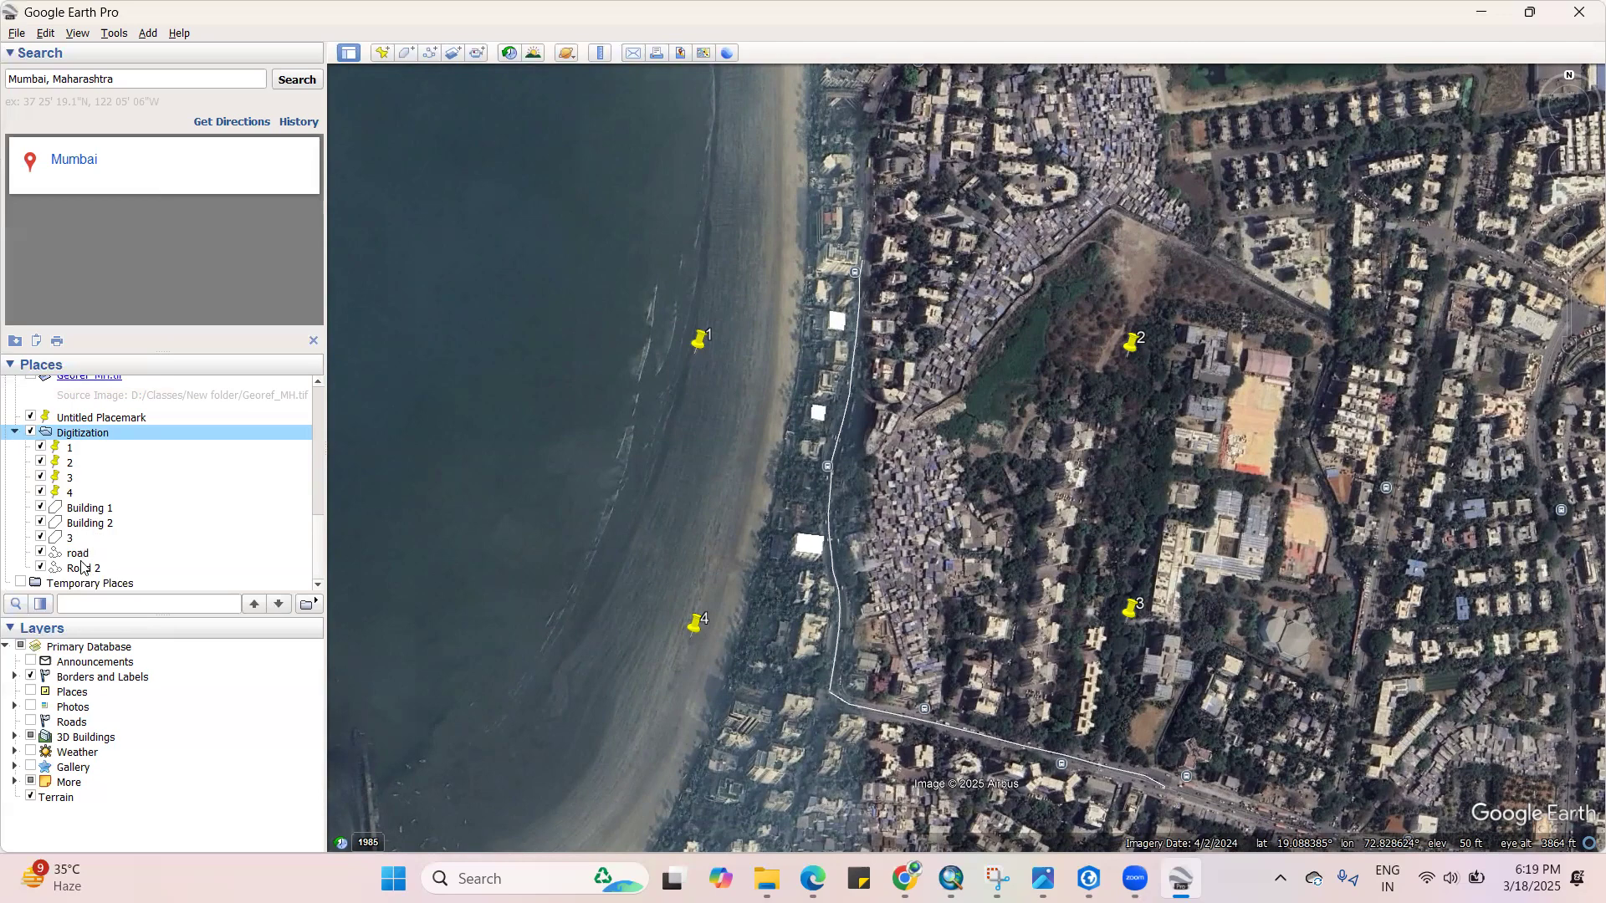
{"action": "right_click", "coordinate": [92, 437]}
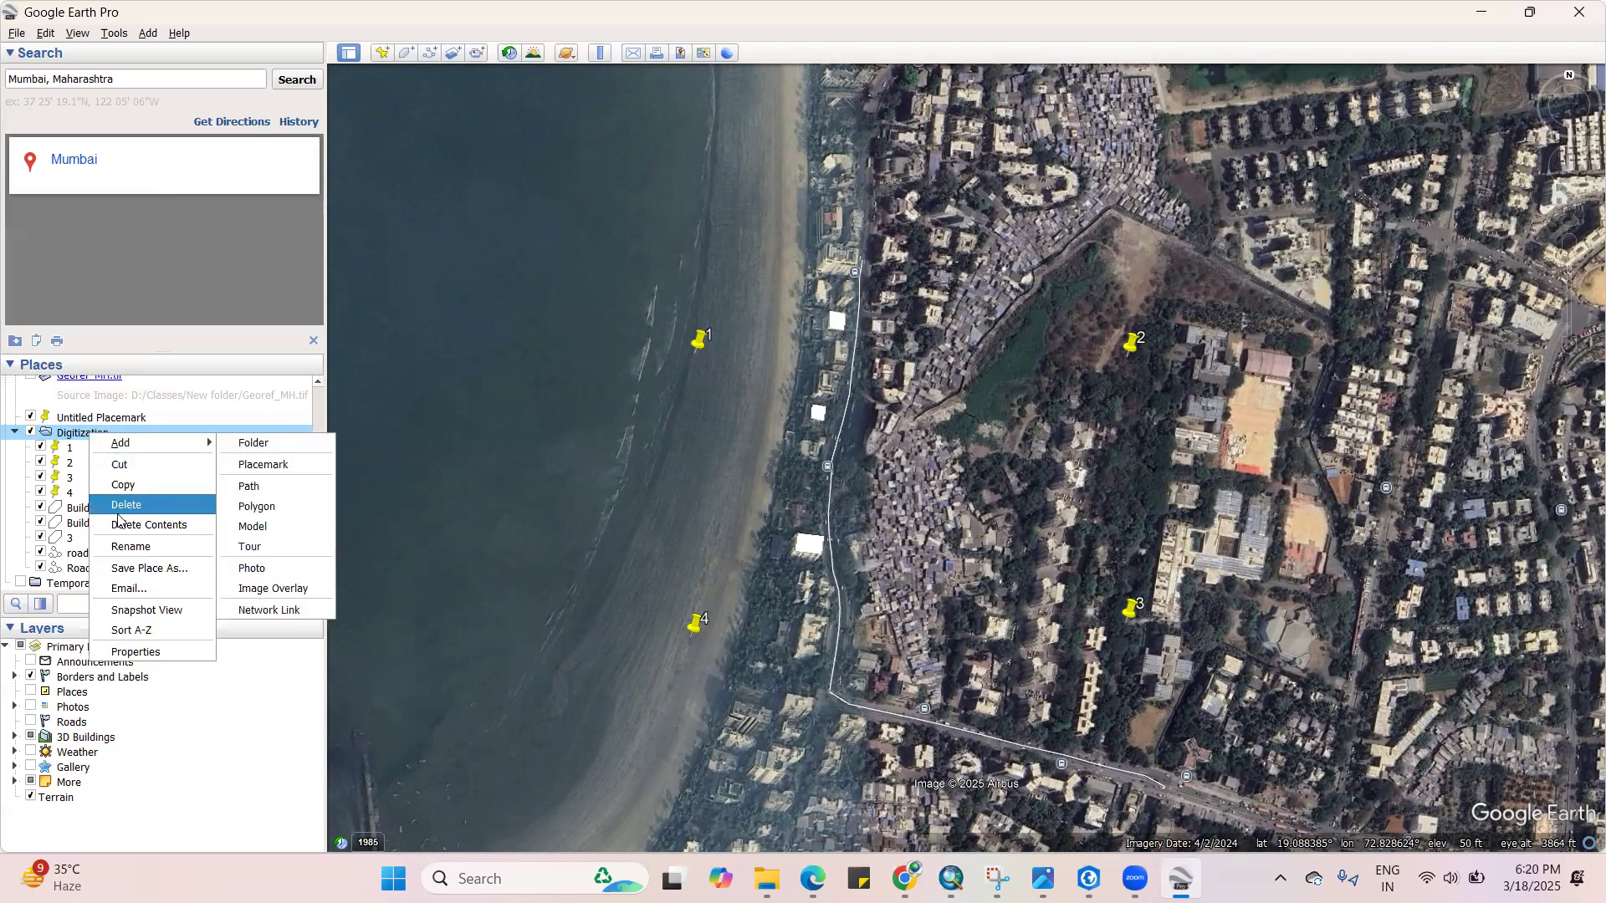
{"action": "left_click", "coordinate": [143, 568]}
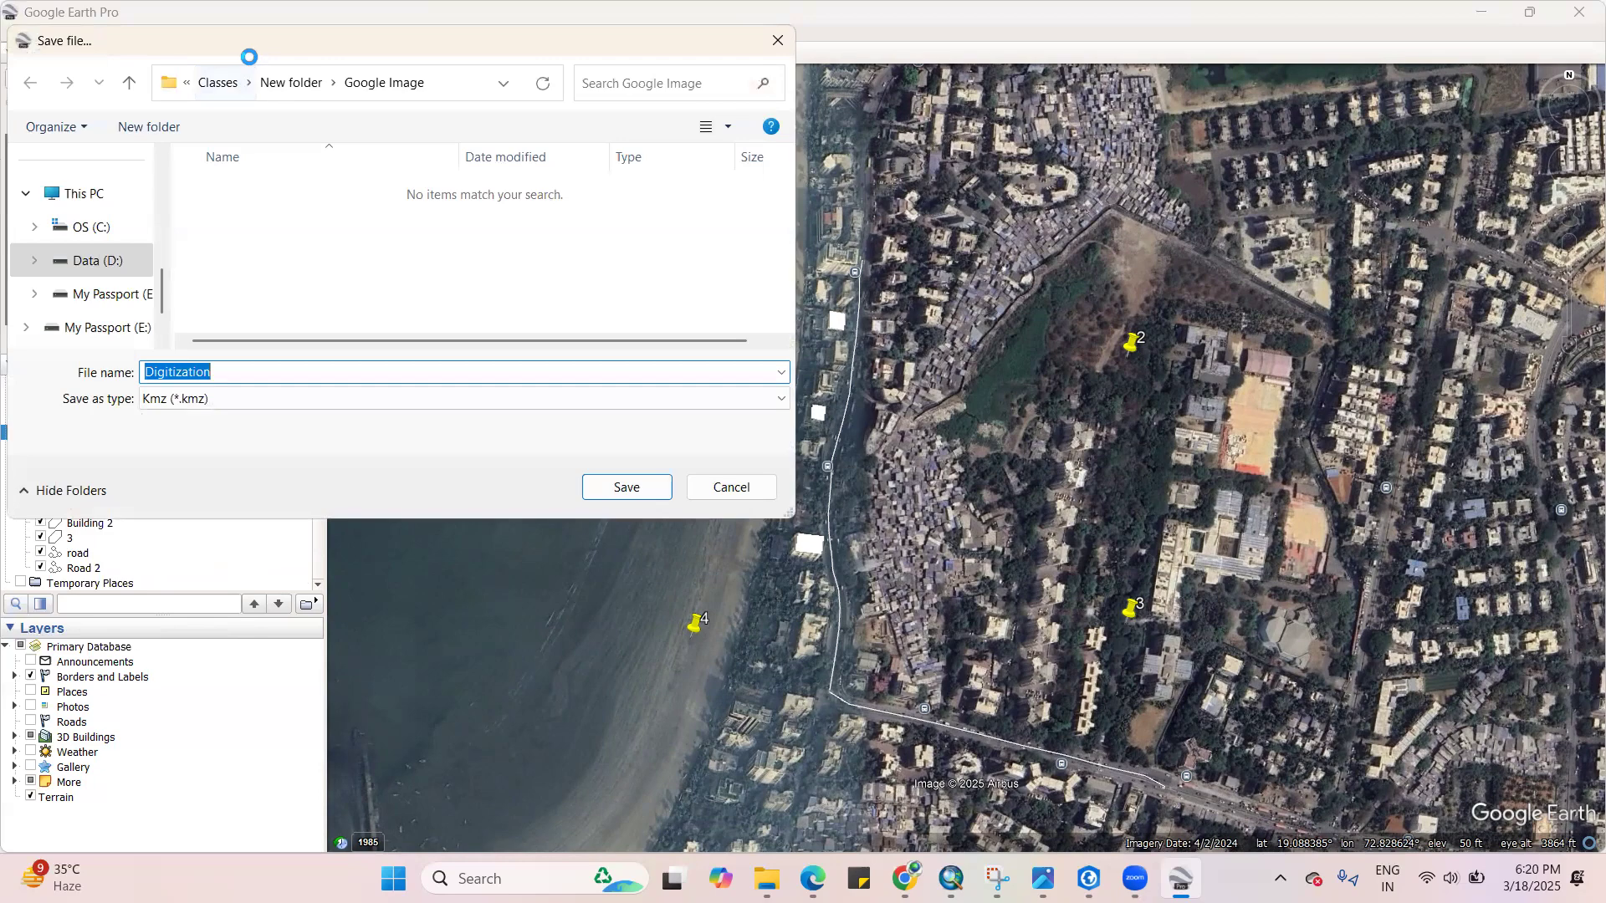
{"action": "left_click_drag", "start_coordinate": [251, 52], "coordinate": [680, 191]}
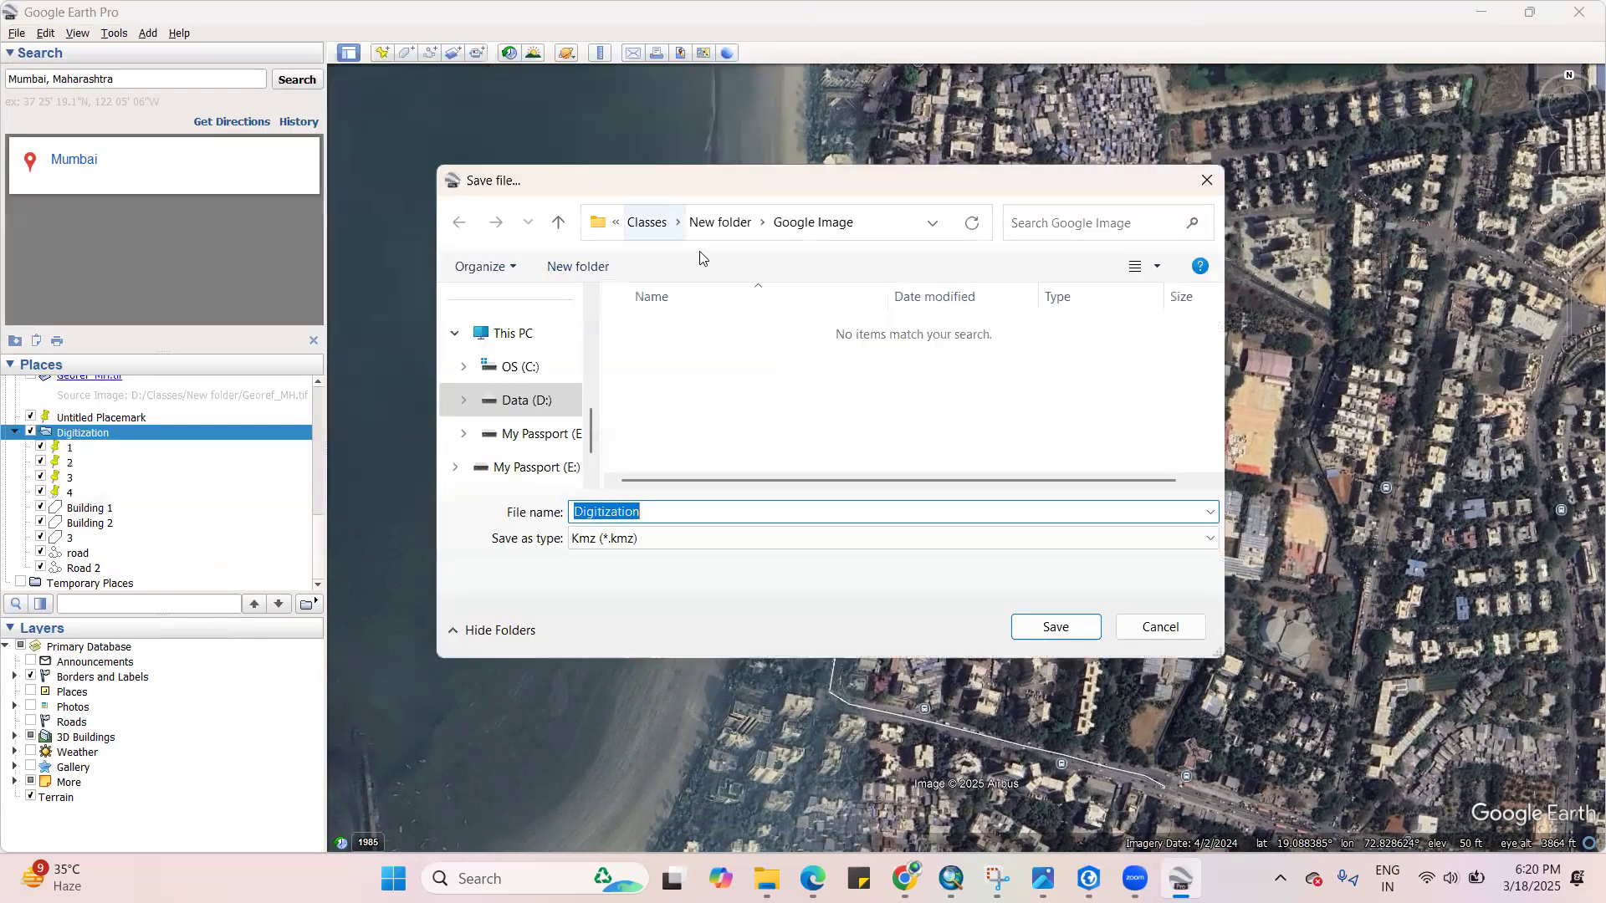
{"action": "left_click", "coordinate": [719, 222]}
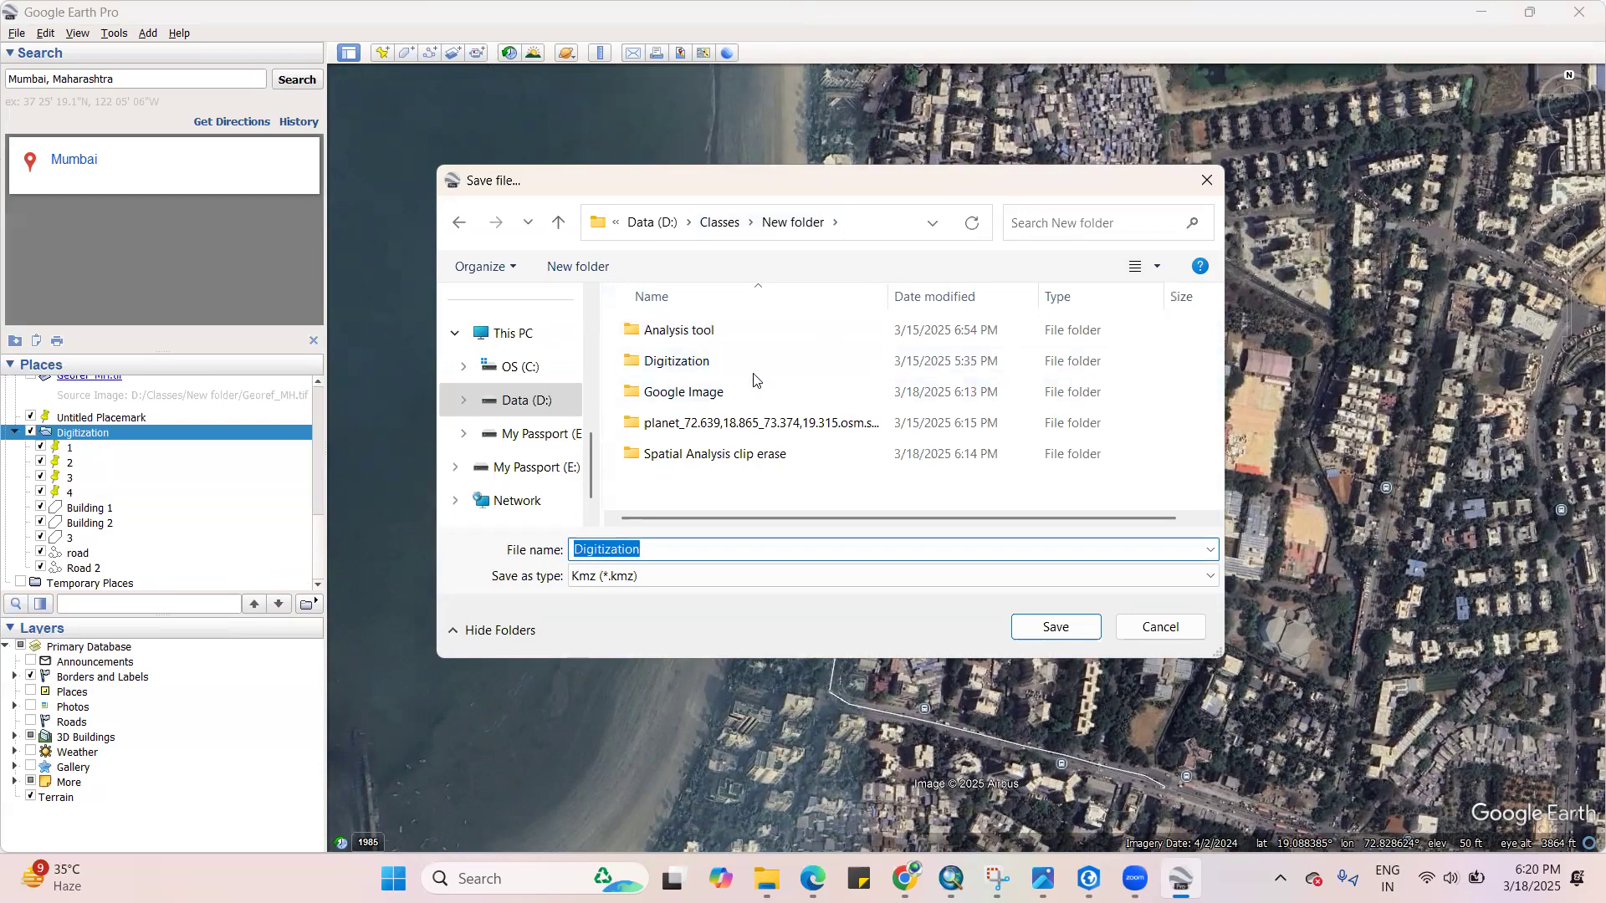
{"action": "left_click", "coordinate": [740, 396]}
{"action": "double_click", "coordinate": [740, 397]}
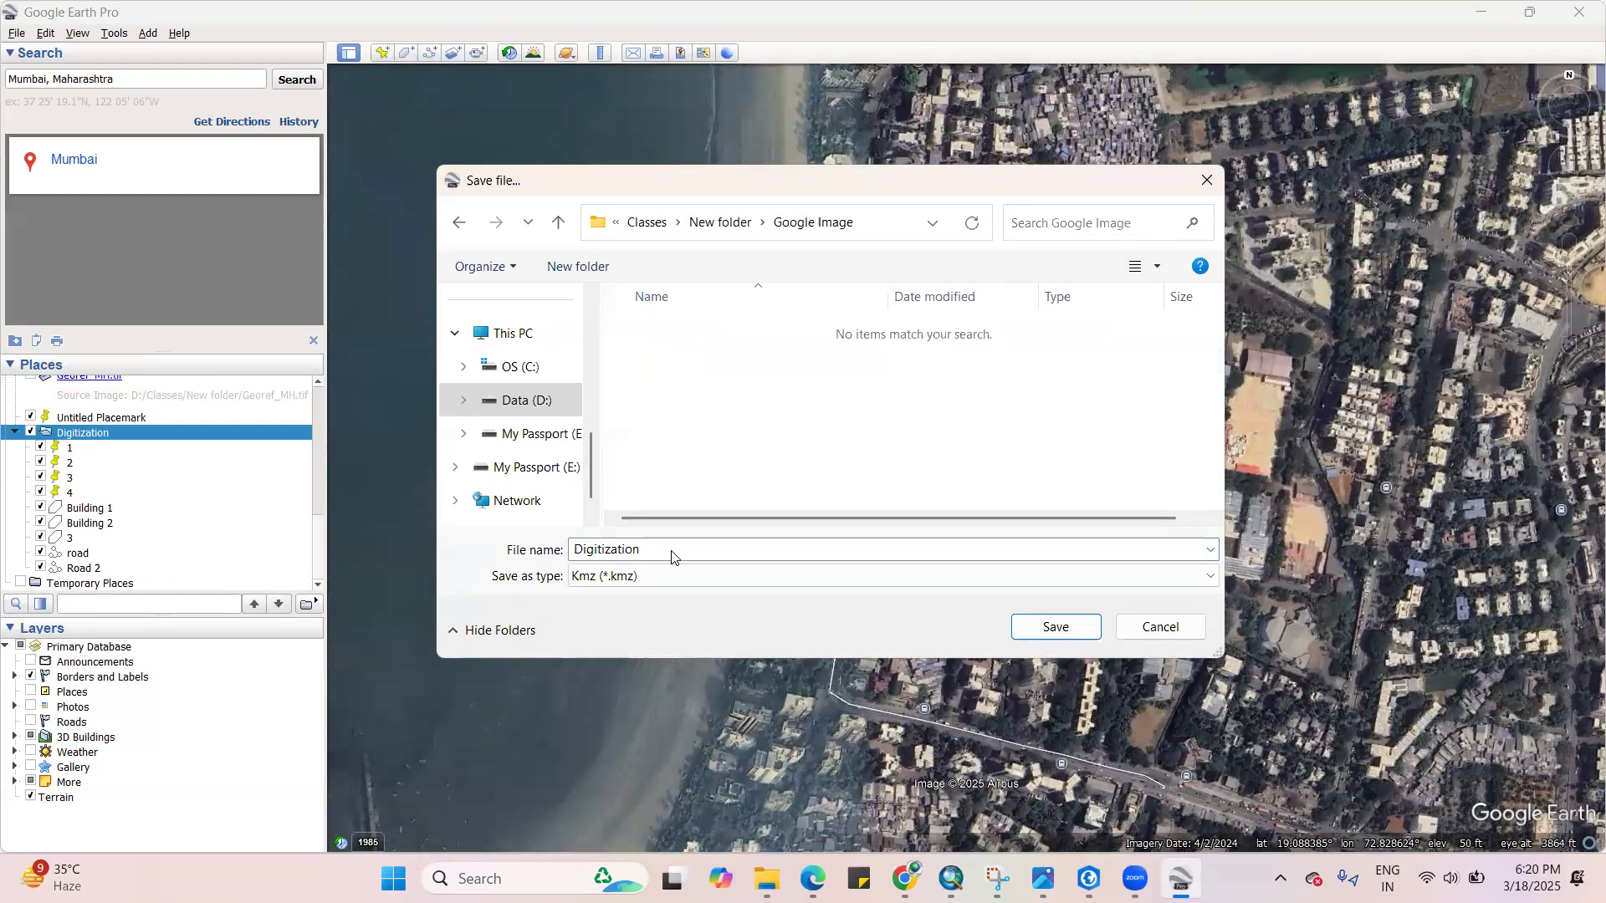
Set the file type to Kml (*.kml) and save the file as Digitization
{"action": "left_click", "coordinate": [655, 577]}
{"action": "left_click", "coordinate": [651, 613]}
{"action": "double_click", "coordinate": [689, 551]}
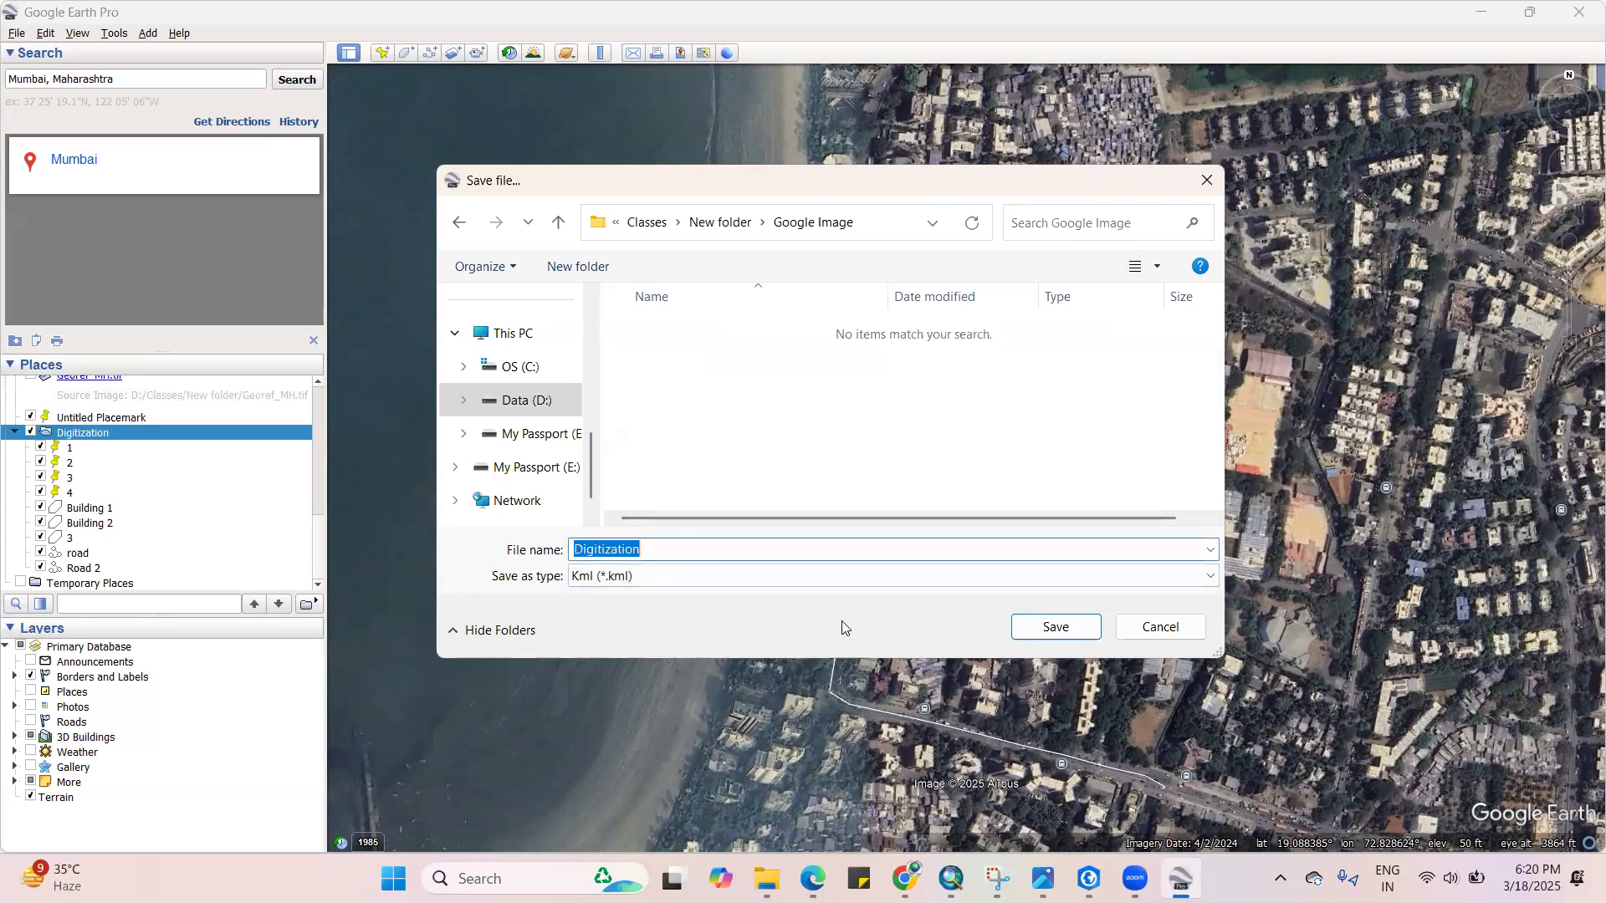
{"action": "left_click", "coordinate": [1055, 627]}
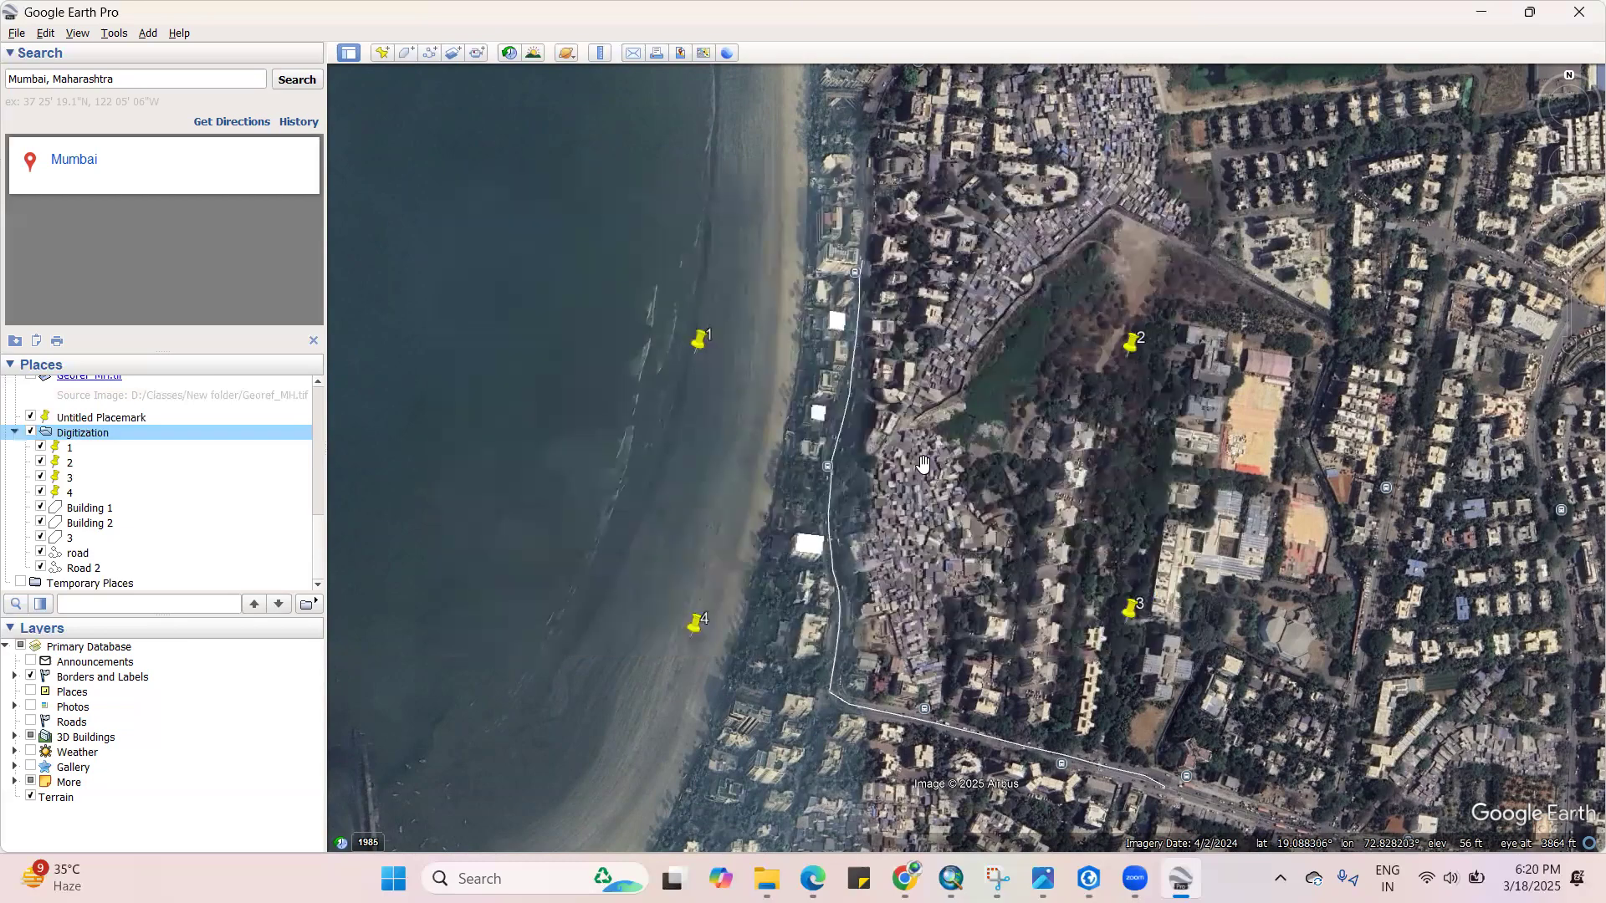
{"action": "scroll", "coordinate": [912, 471], "scroll_direction": "down", "scroll_amount": 2}
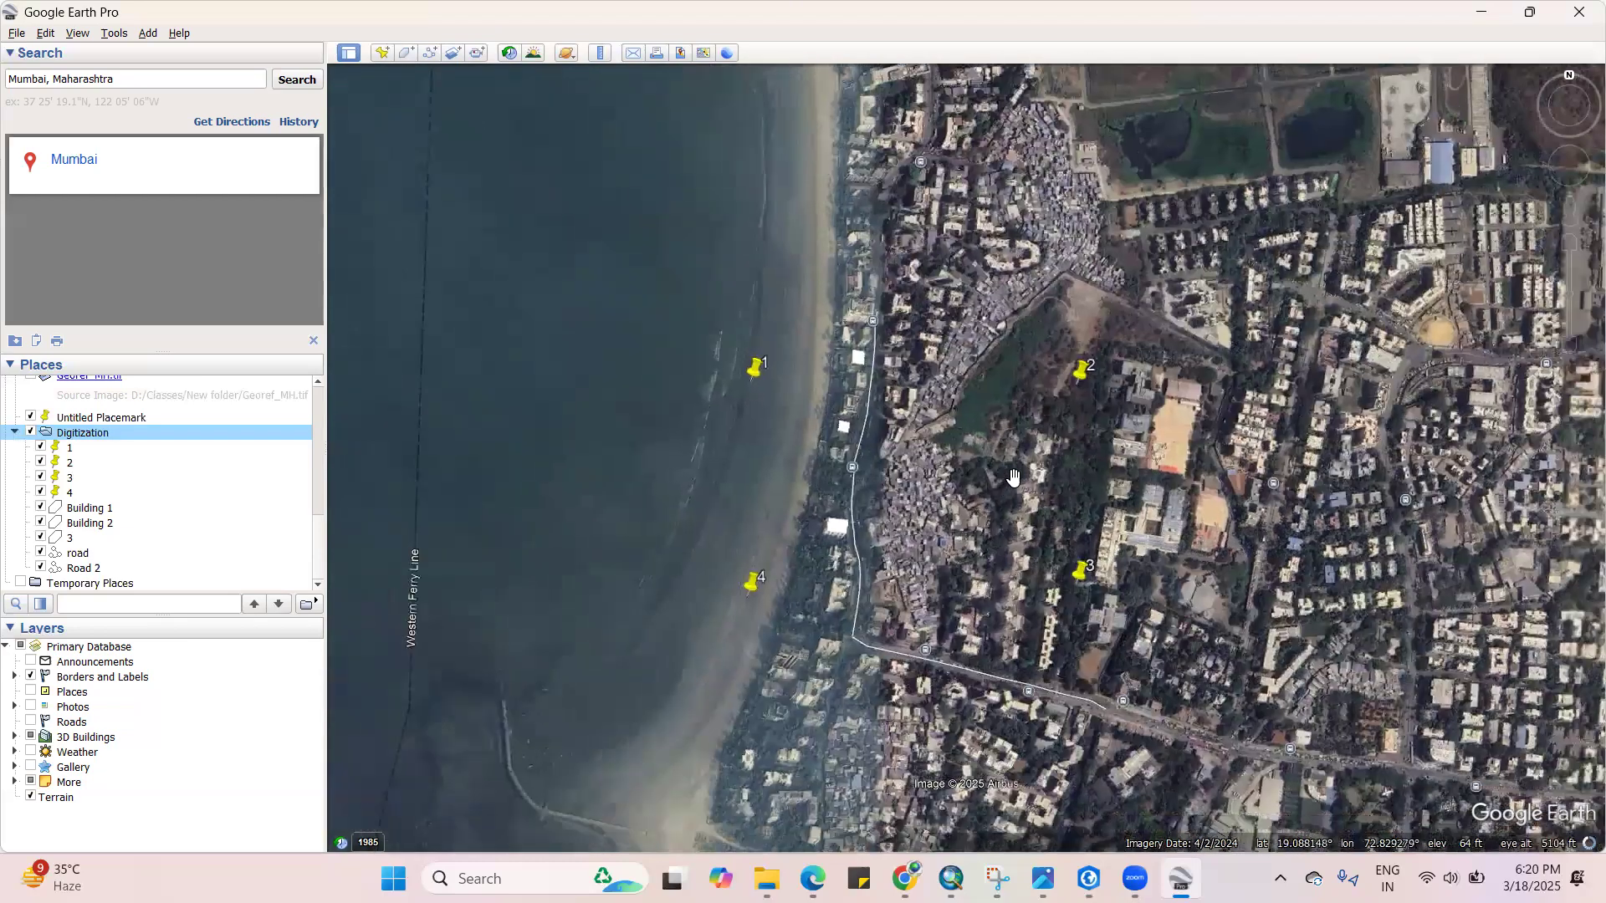
Switch to ArcGIS Pro, close the Export Raster pane and bring up the geoprocessing toolboxes
{"action": "left_click", "coordinate": [1090, 876]}
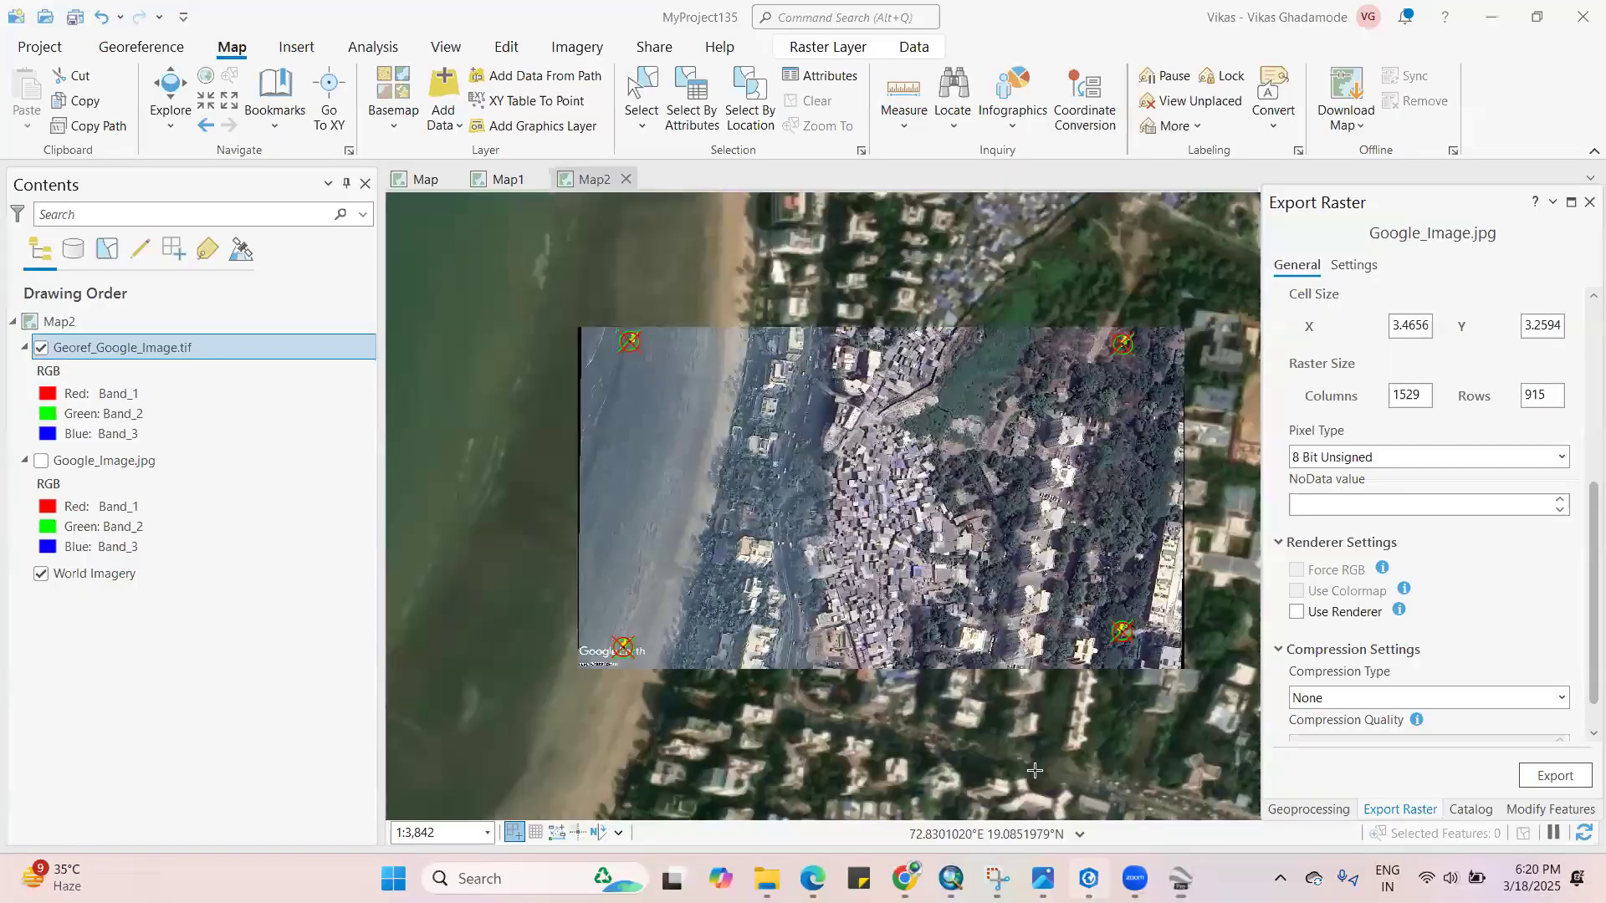
{"action": "left_click", "coordinate": [1584, 206]}
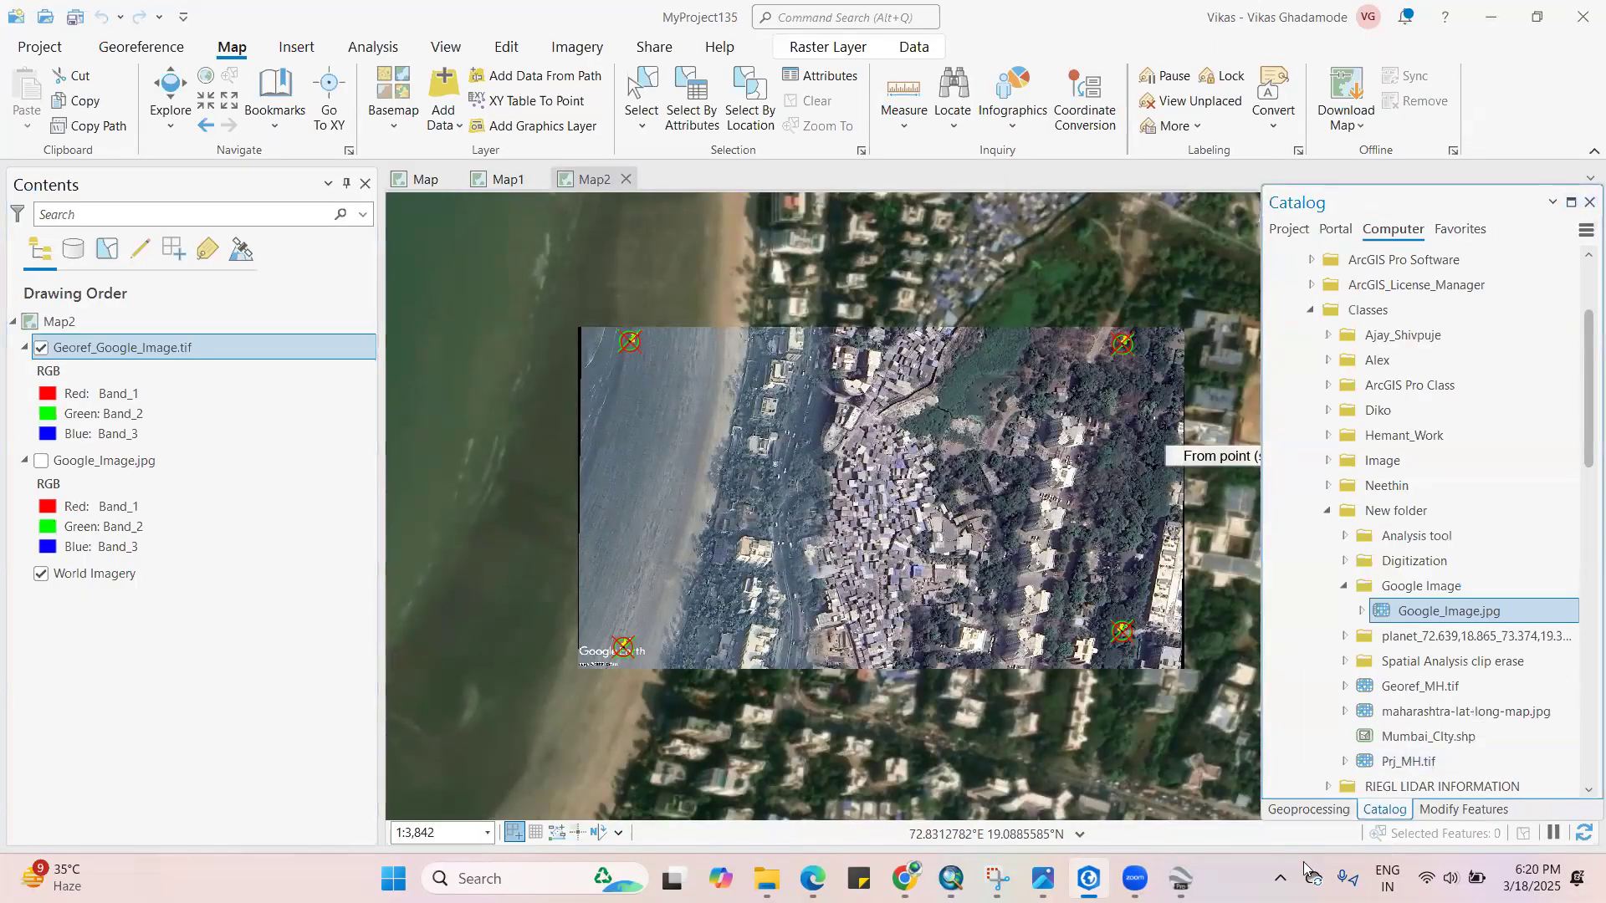
{"action": "left_click", "coordinate": [1307, 810]}
{"action": "scroll", "coordinate": [610, 255], "scroll_direction": "up", "scroll_amount": 2}
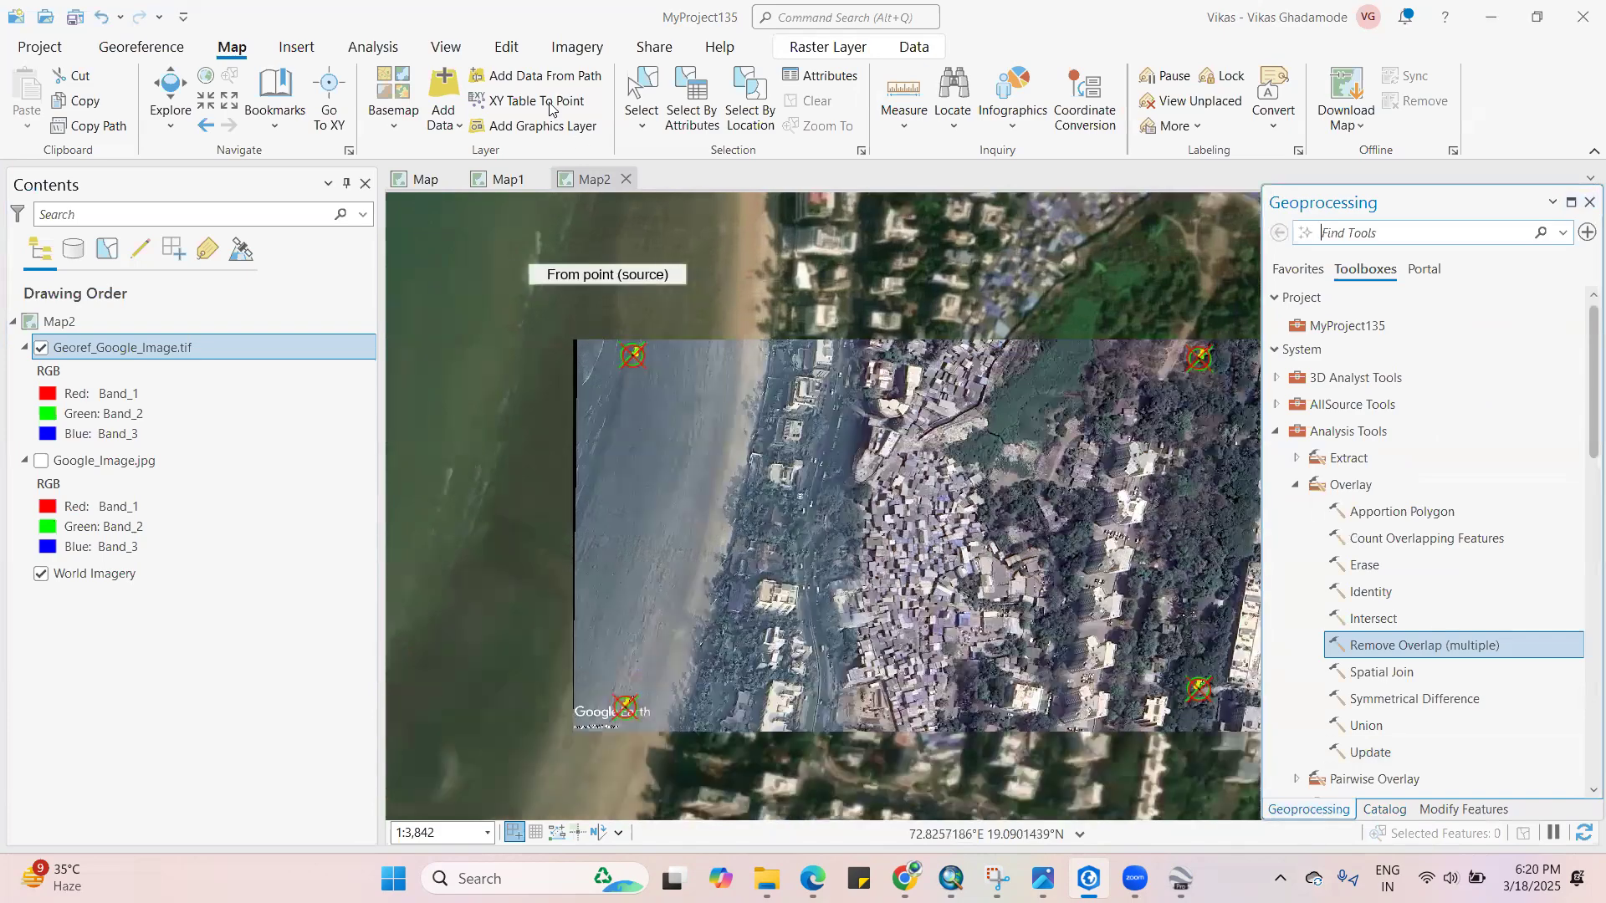
{"action": "left_click", "coordinate": [436, 47]}
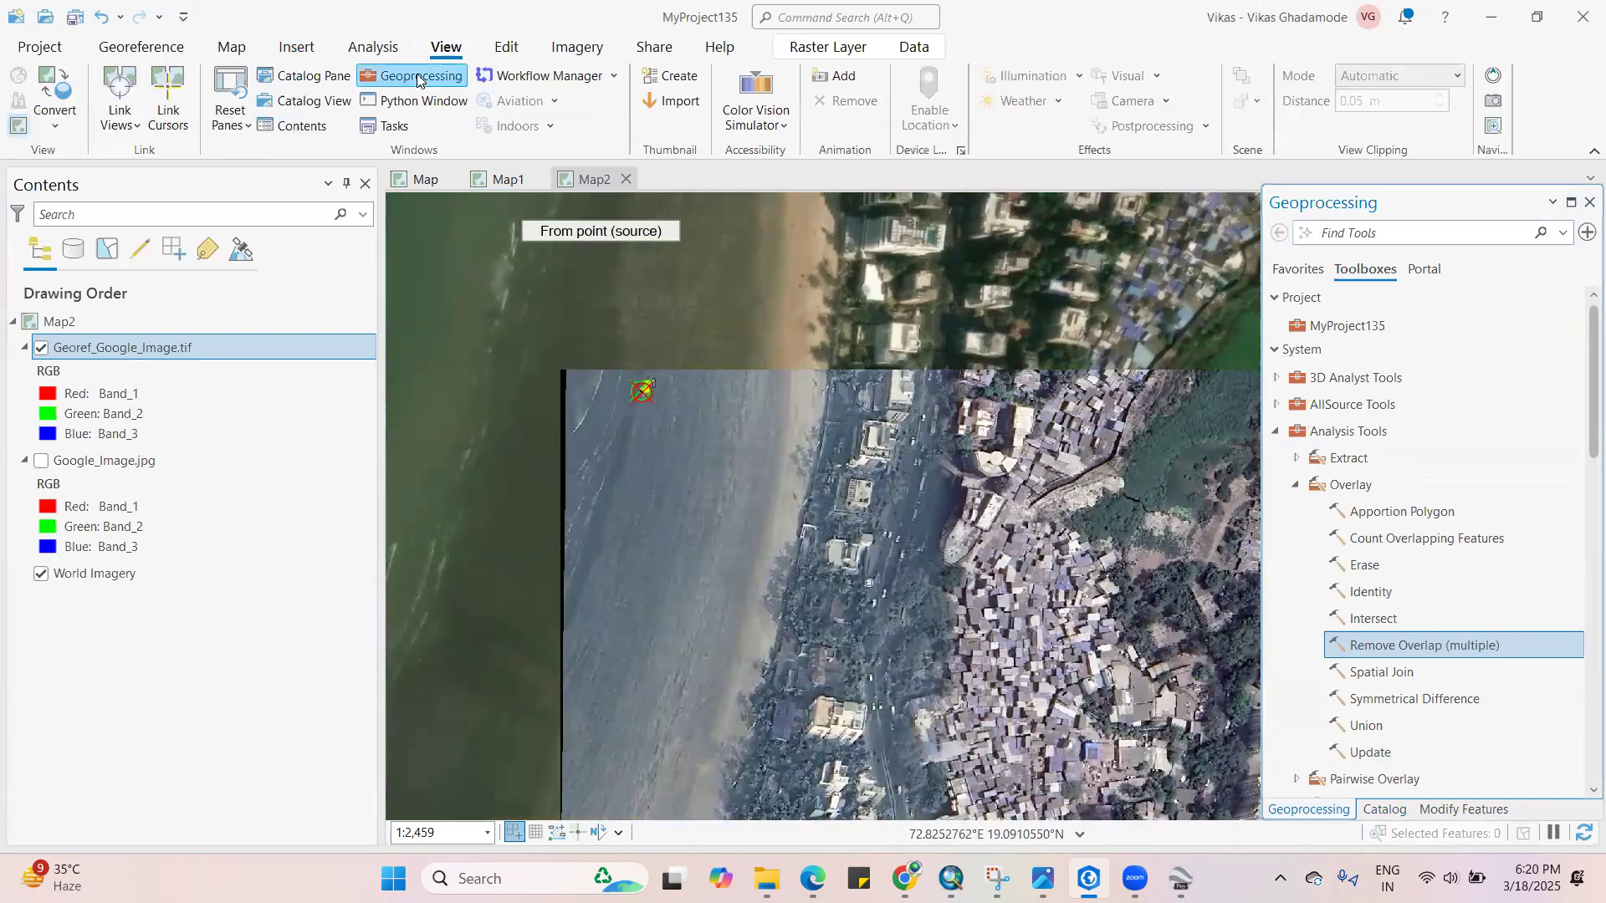
Open the KML To Layer tool from the KML toolset of the Conversion Tools
{"action": "left_click", "coordinate": [1277, 431]}
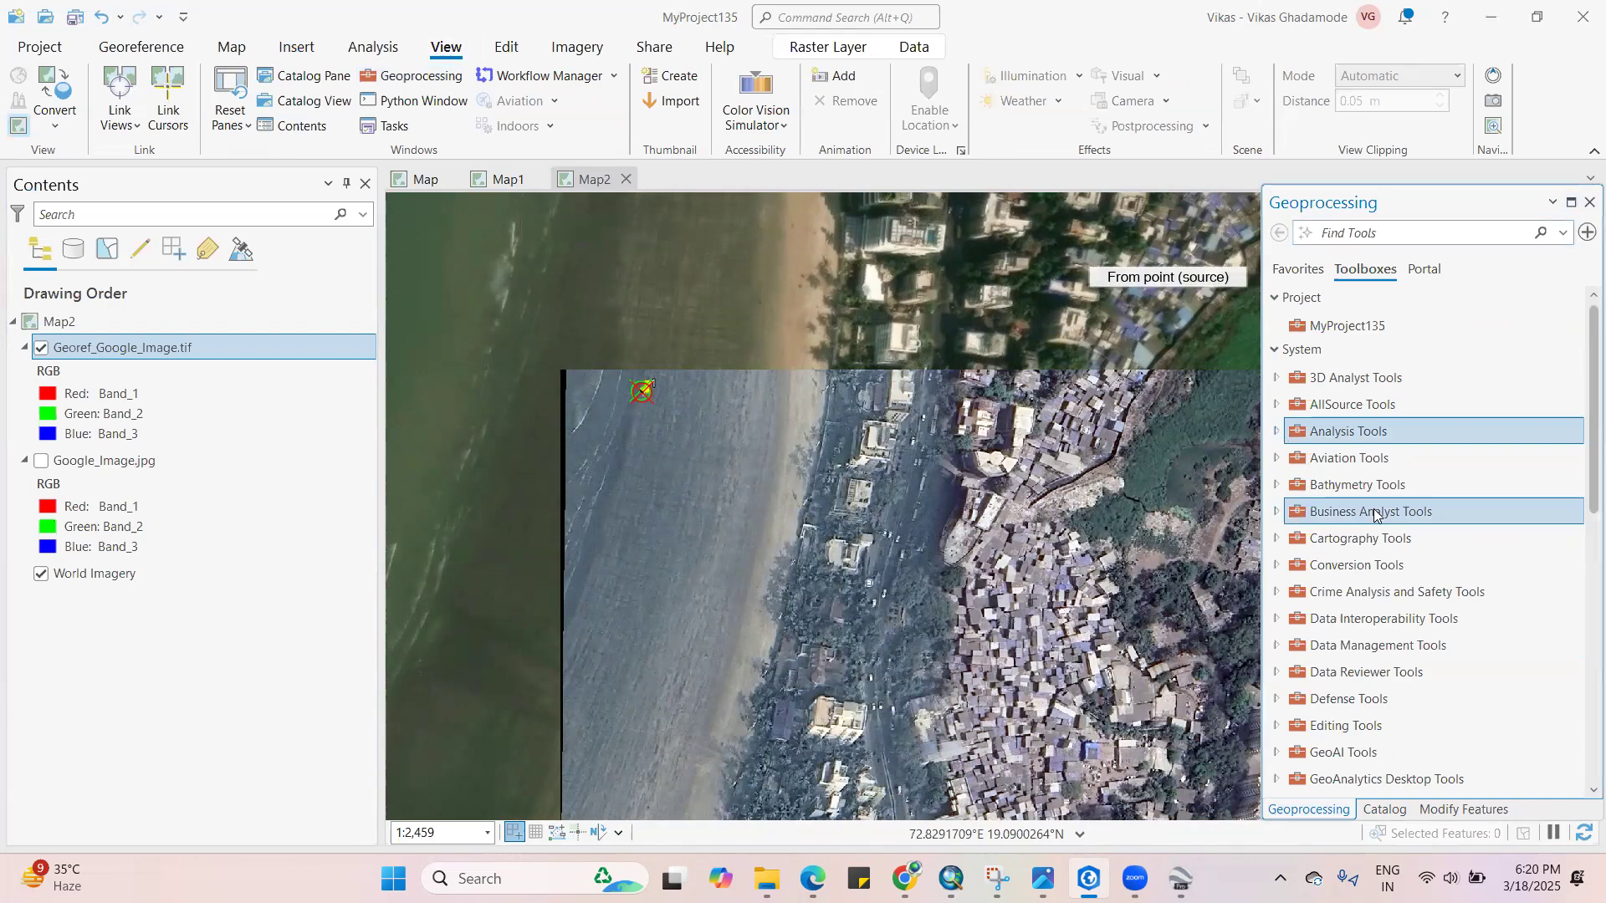
{"action": "double_click", "coordinate": [1380, 567]}
{"action": "scroll", "coordinate": [1392, 569], "scroll_direction": "down", "scroll_amount": 3}
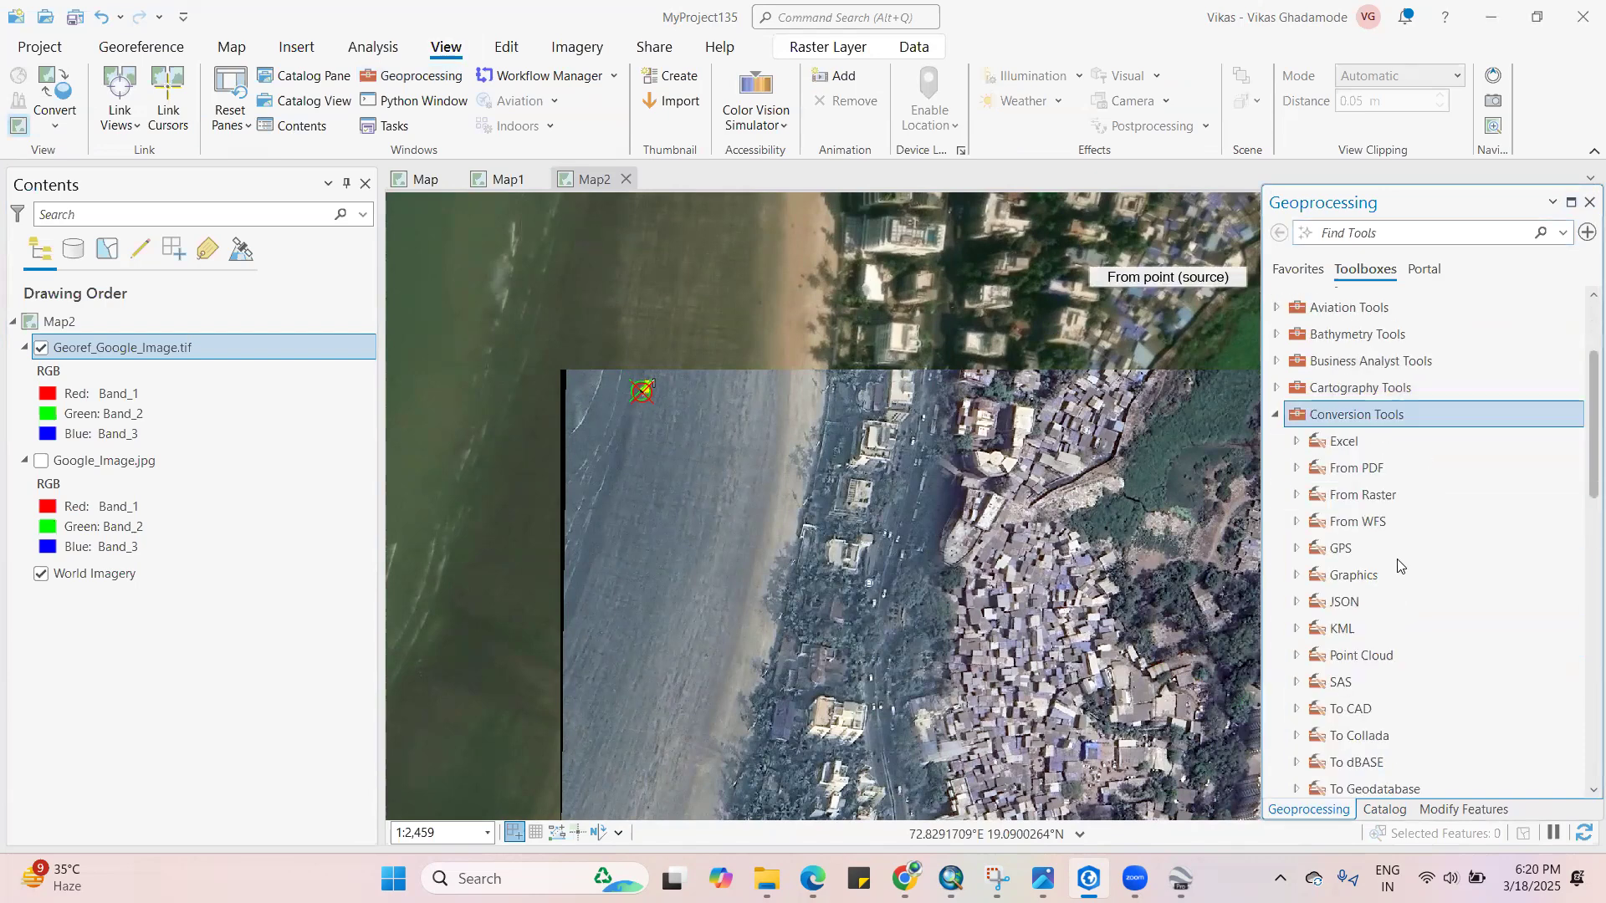
{"action": "scroll", "coordinate": [1397, 566], "scroll_direction": "down", "scroll_amount": 1}
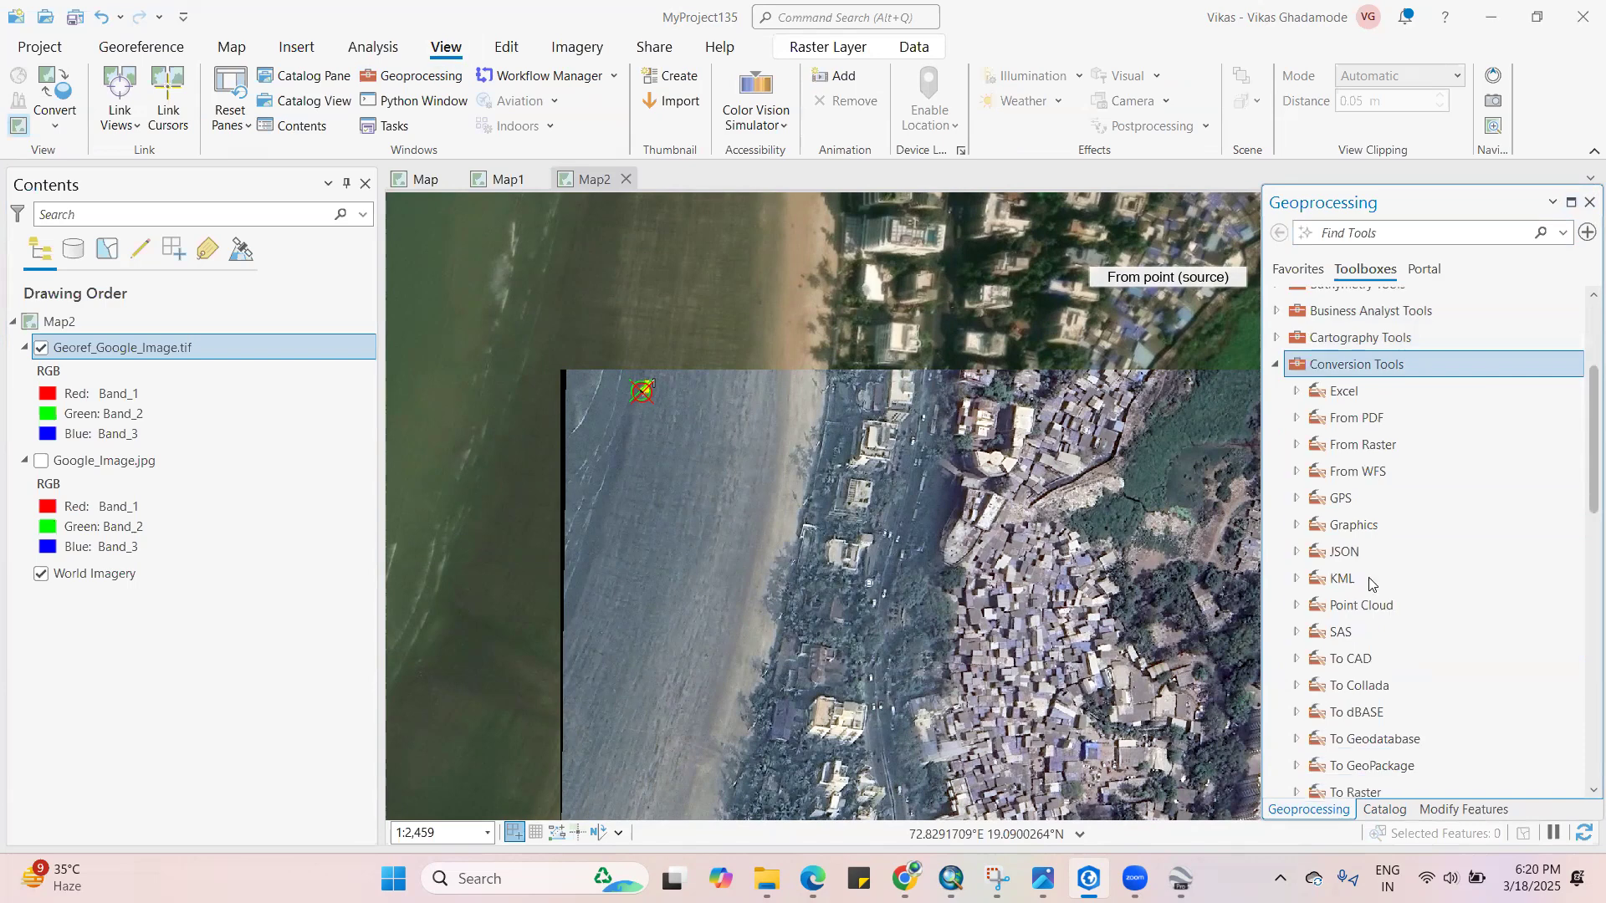
{"action": "left_click", "coordinate": [1297, 578]}
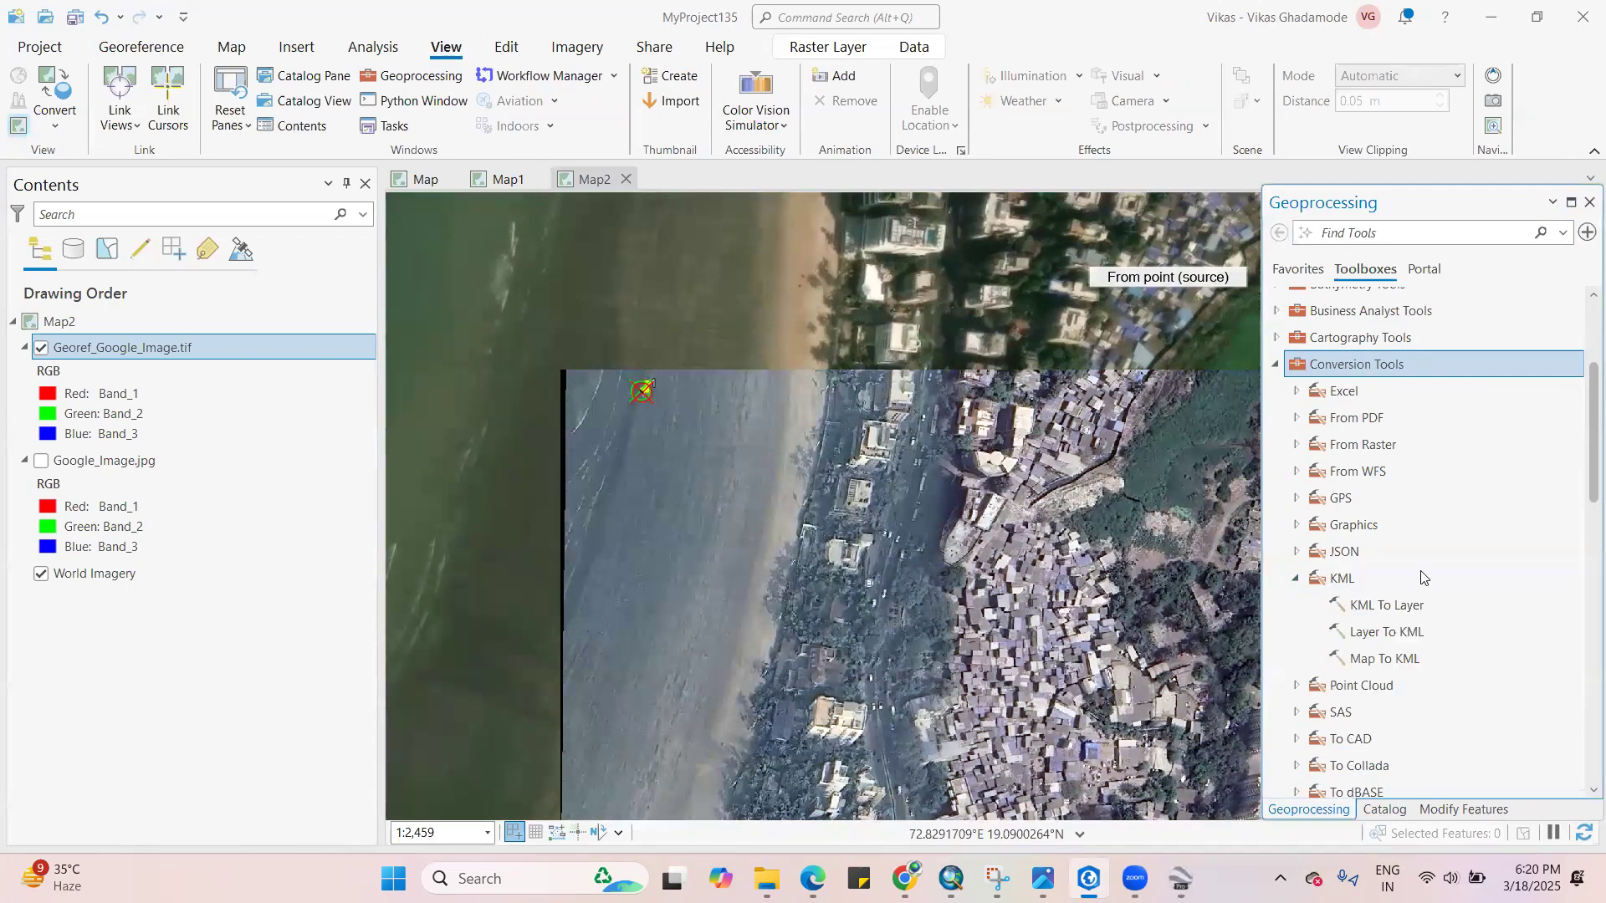
{"action": "scroll", "coordinate": [1421, 577], "scroll_direction": "down", "scroll_amount": 1}
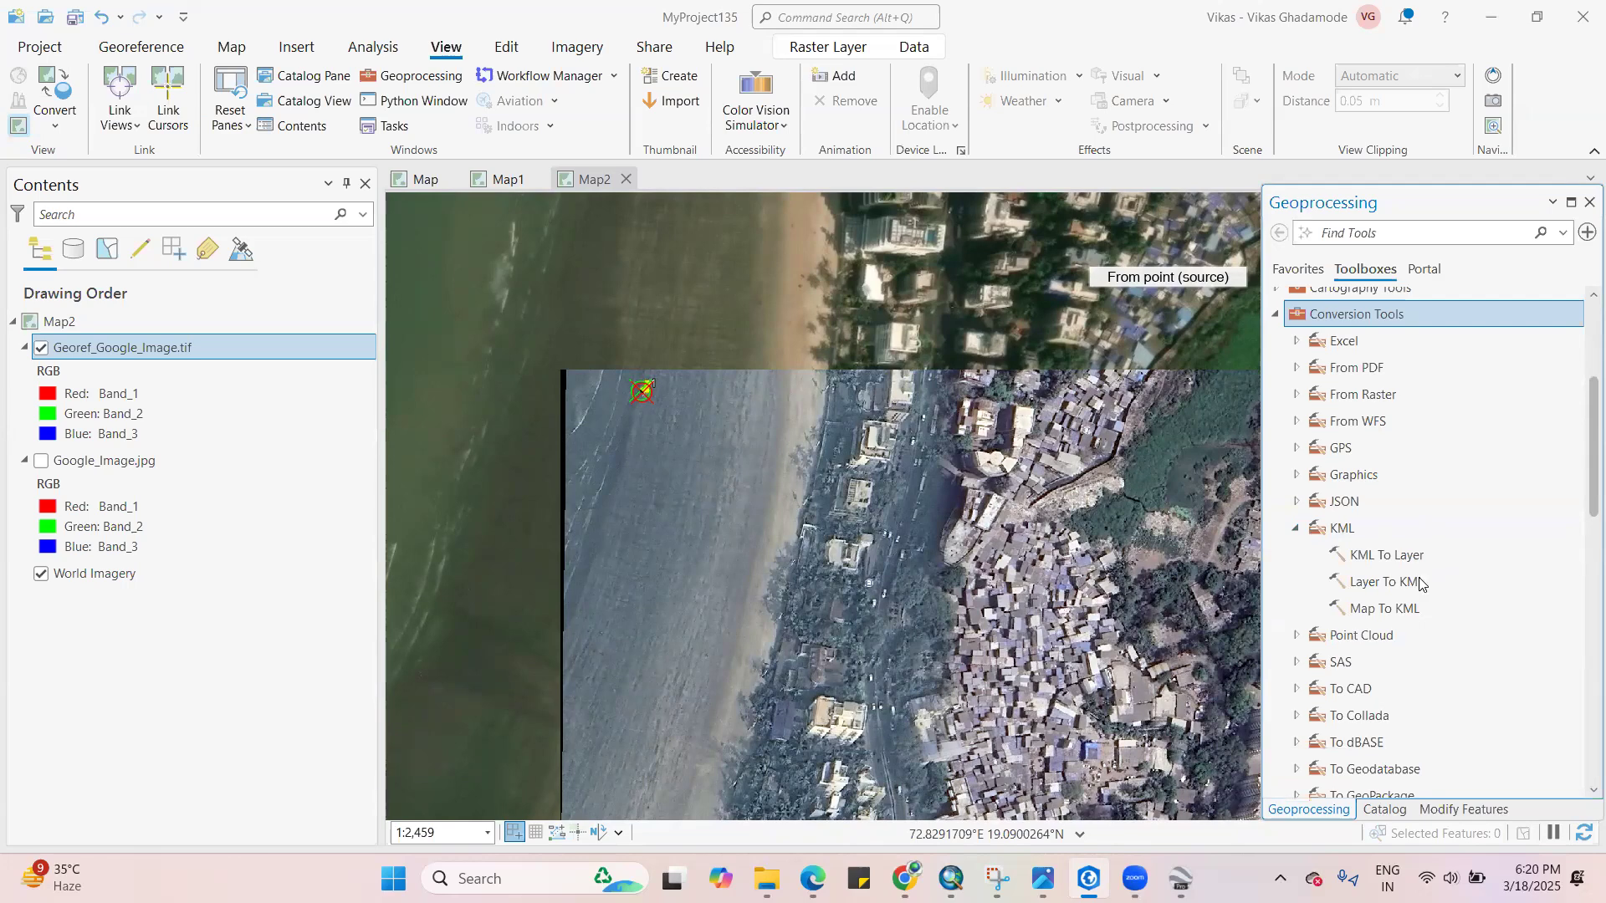
{"action": "left_click", "coordinate": [1372, 556]}
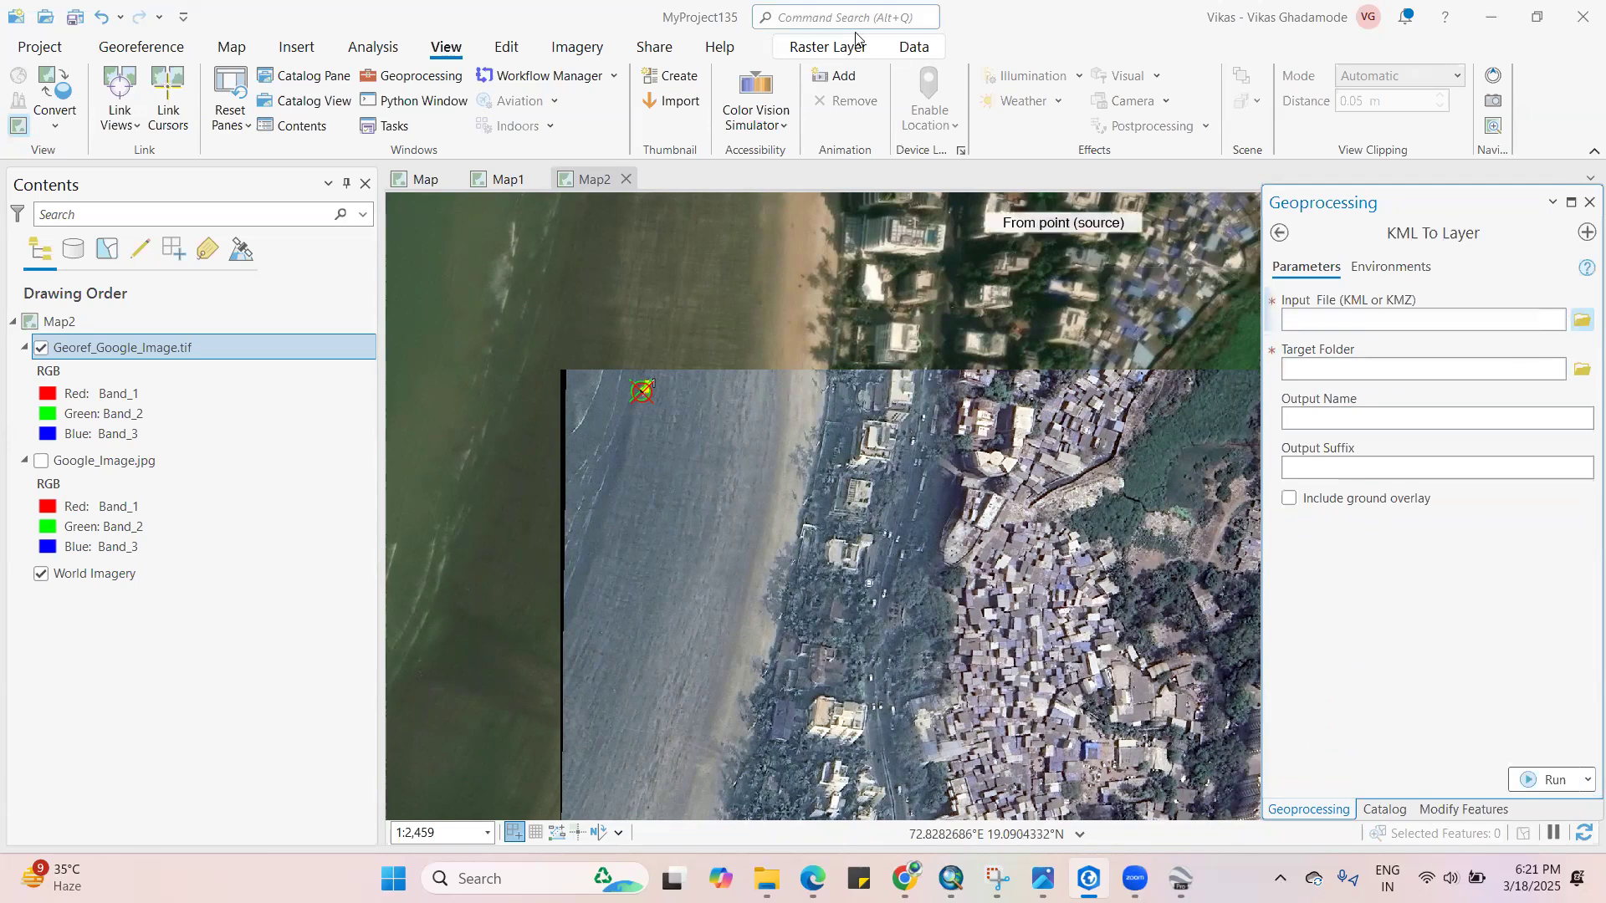
Browse for the tool's input file in the D: drive folder Classes > New folder > Google Image
{"action": "left_click", "coordinate": [1580, 323]}
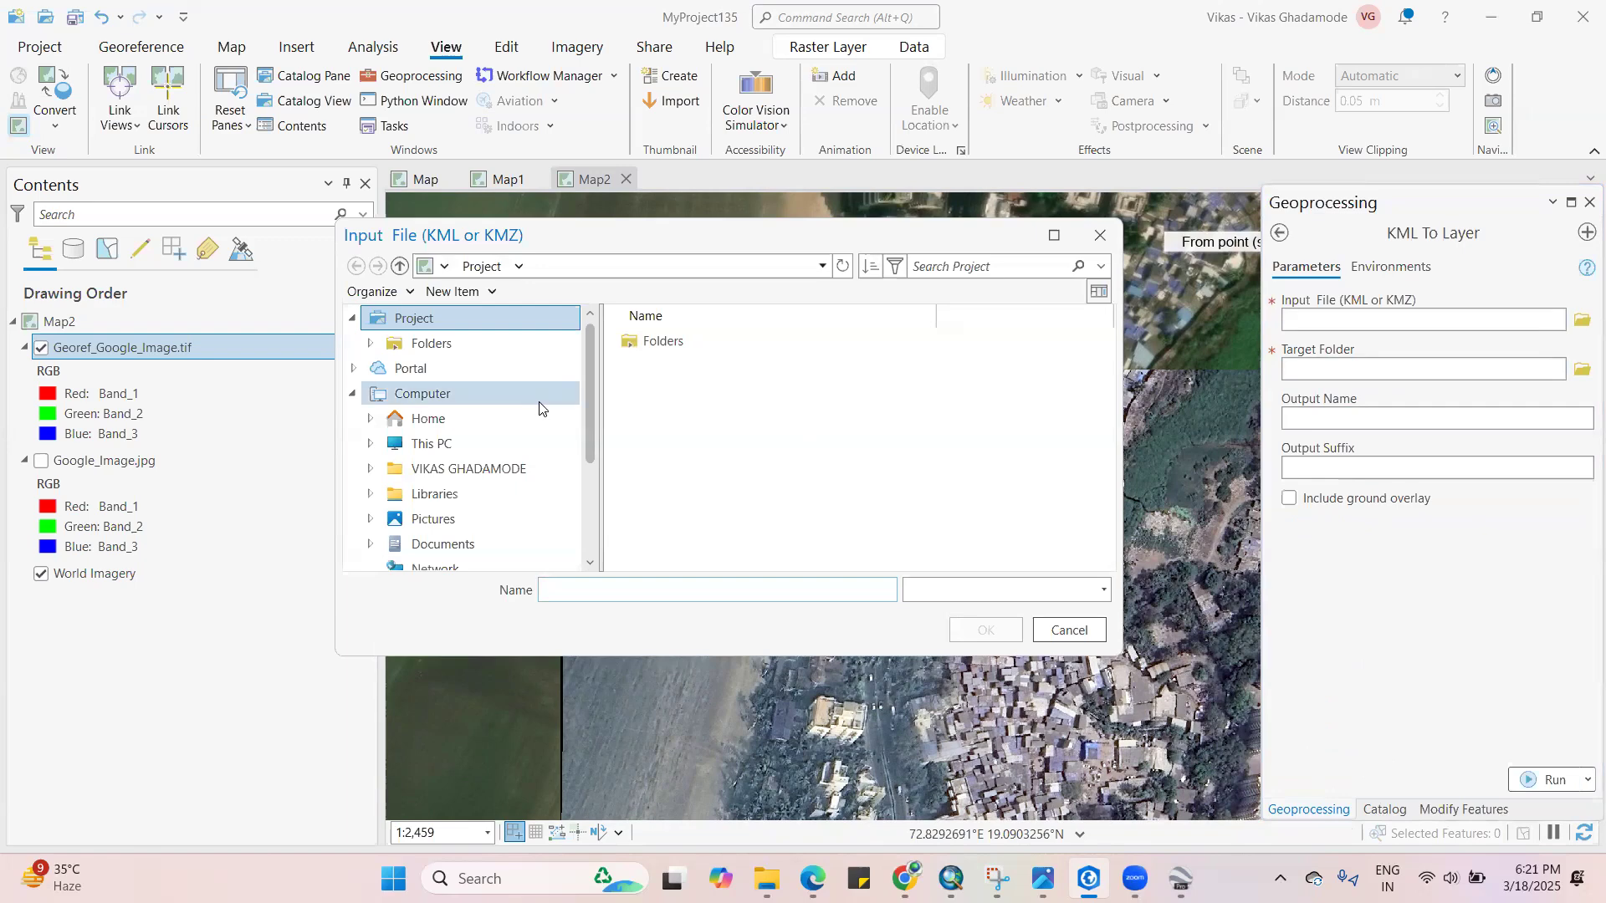
{"action": "scroll", "coordinate": [497, 518], "scroll_direction": "down", "scroll_amount": 1}
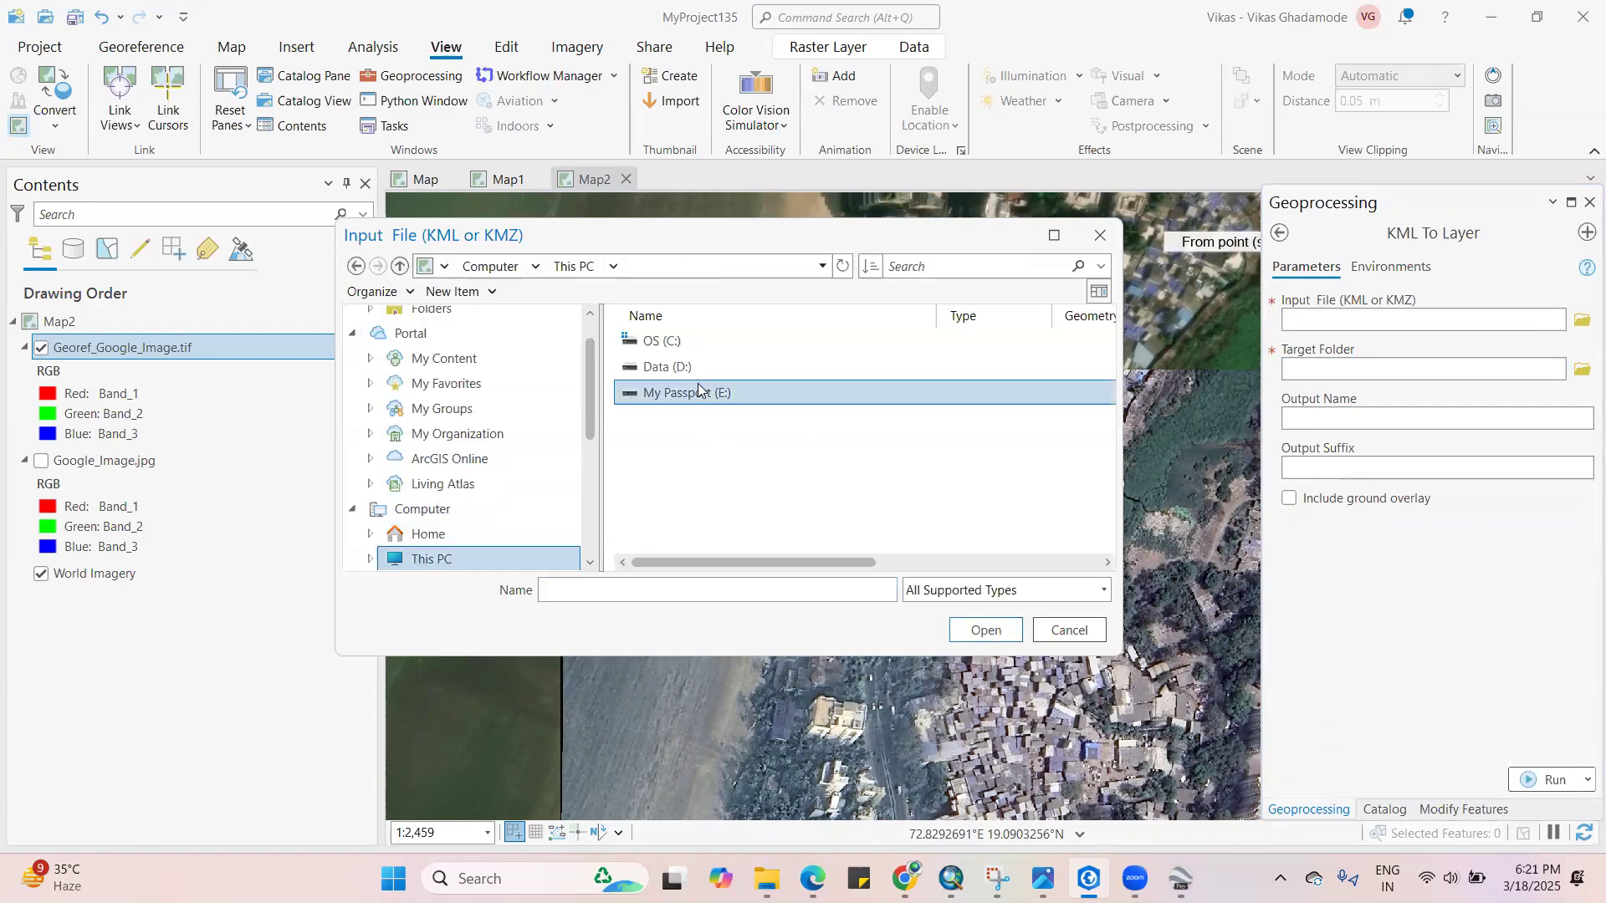
{"action": "double_click", "coordinate": [697, 376]}
{"action": "double_click", "coordinate": [705, 446]}
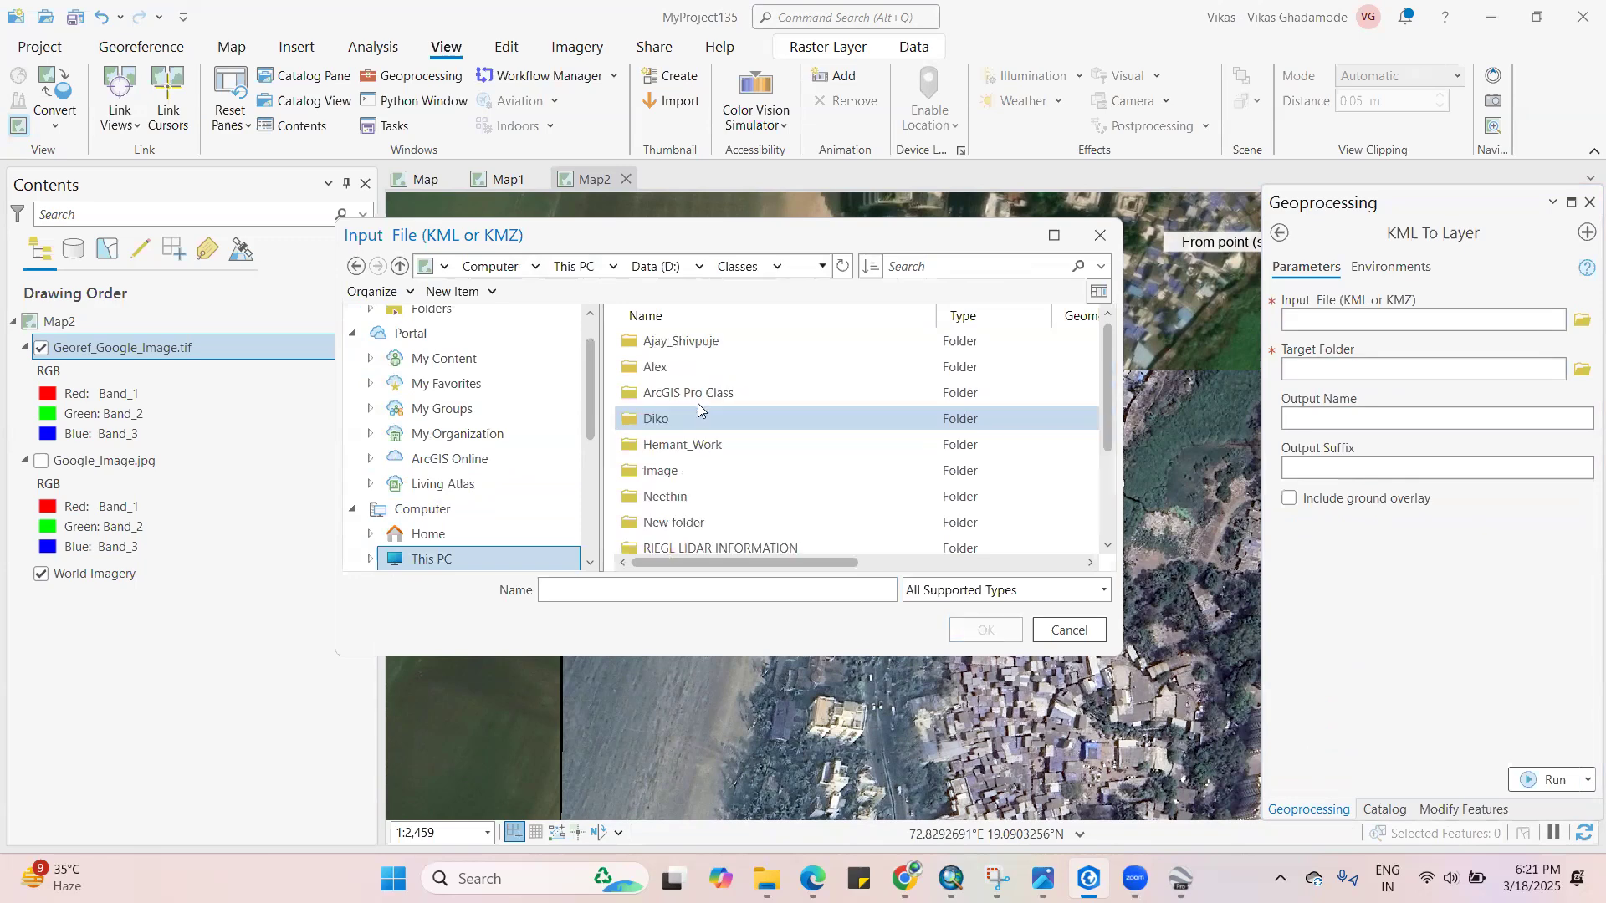
{"action": "double_click", "coordinate": [701, 523]}
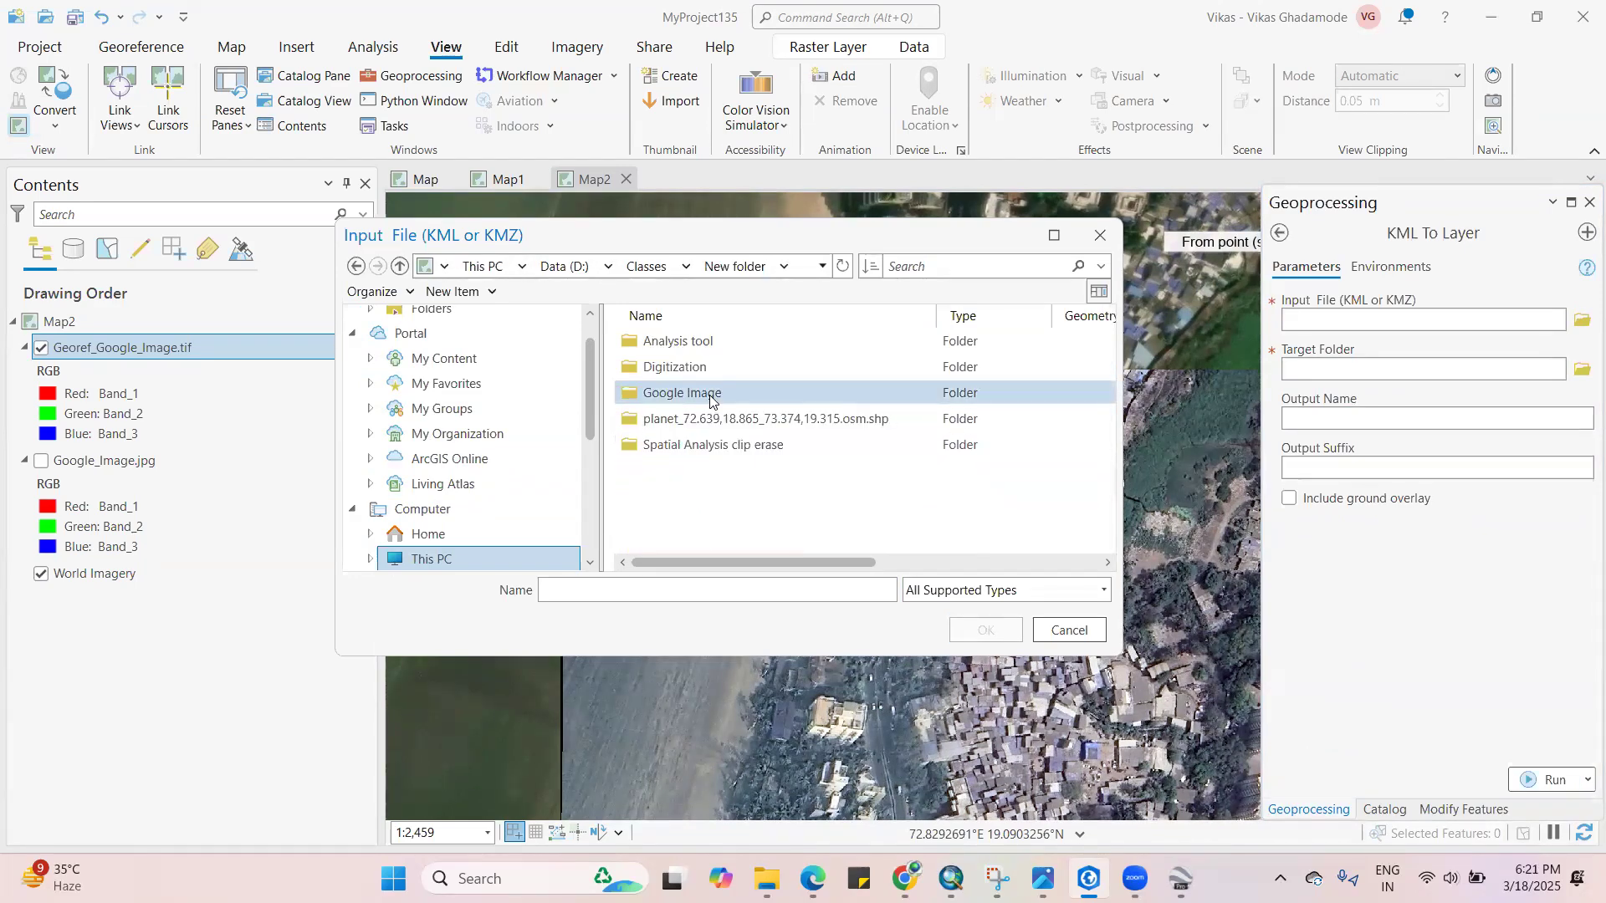
{"action": "double_click", "coordinate": [709, 393]}
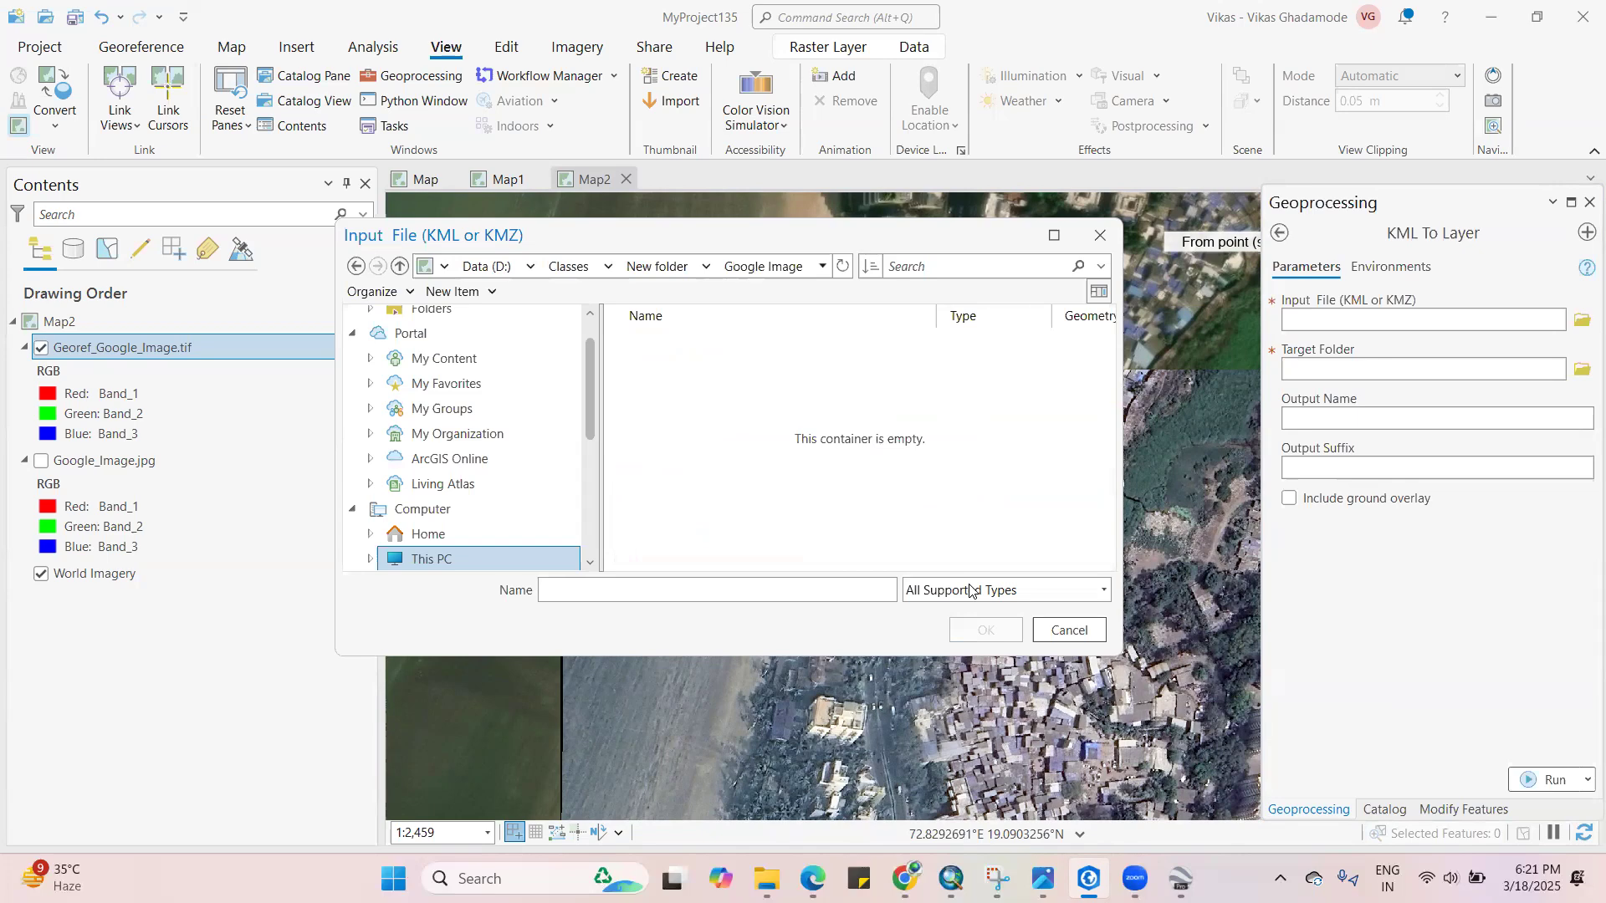
Choose Digitization.kml as the input file and run the KML To Layer conversion with the default target folder and output name
{"action": "right_click", "coordinate": [847, 523]}
{"action": "left_click", "coordinate": [918, 614]}
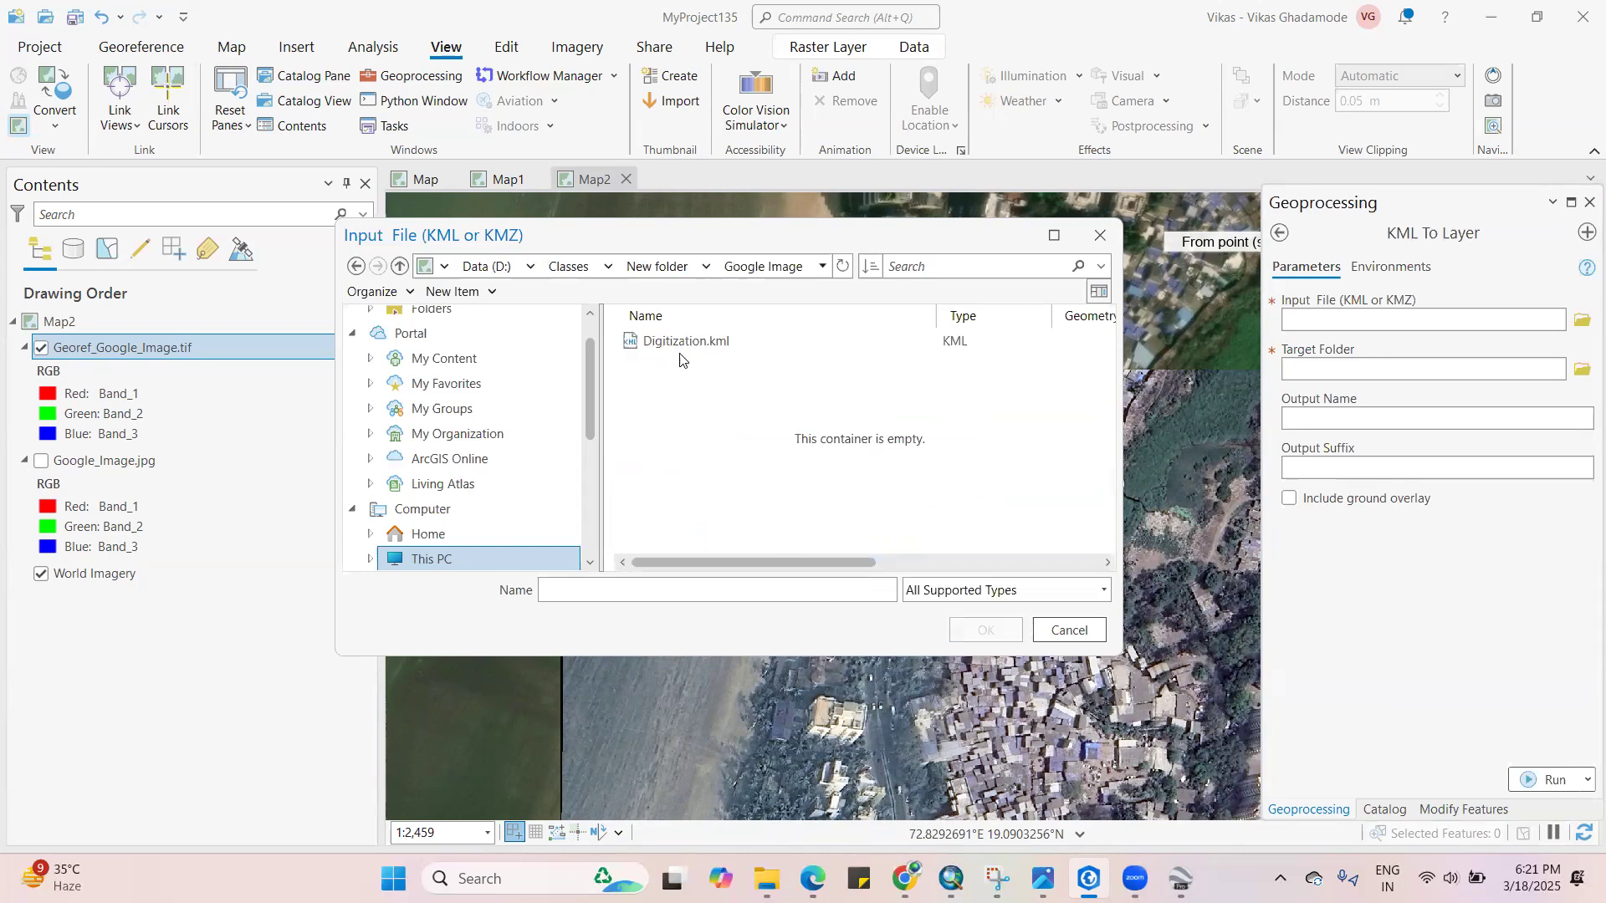
{"action": "left_click", "coordinate": [753, 355]}
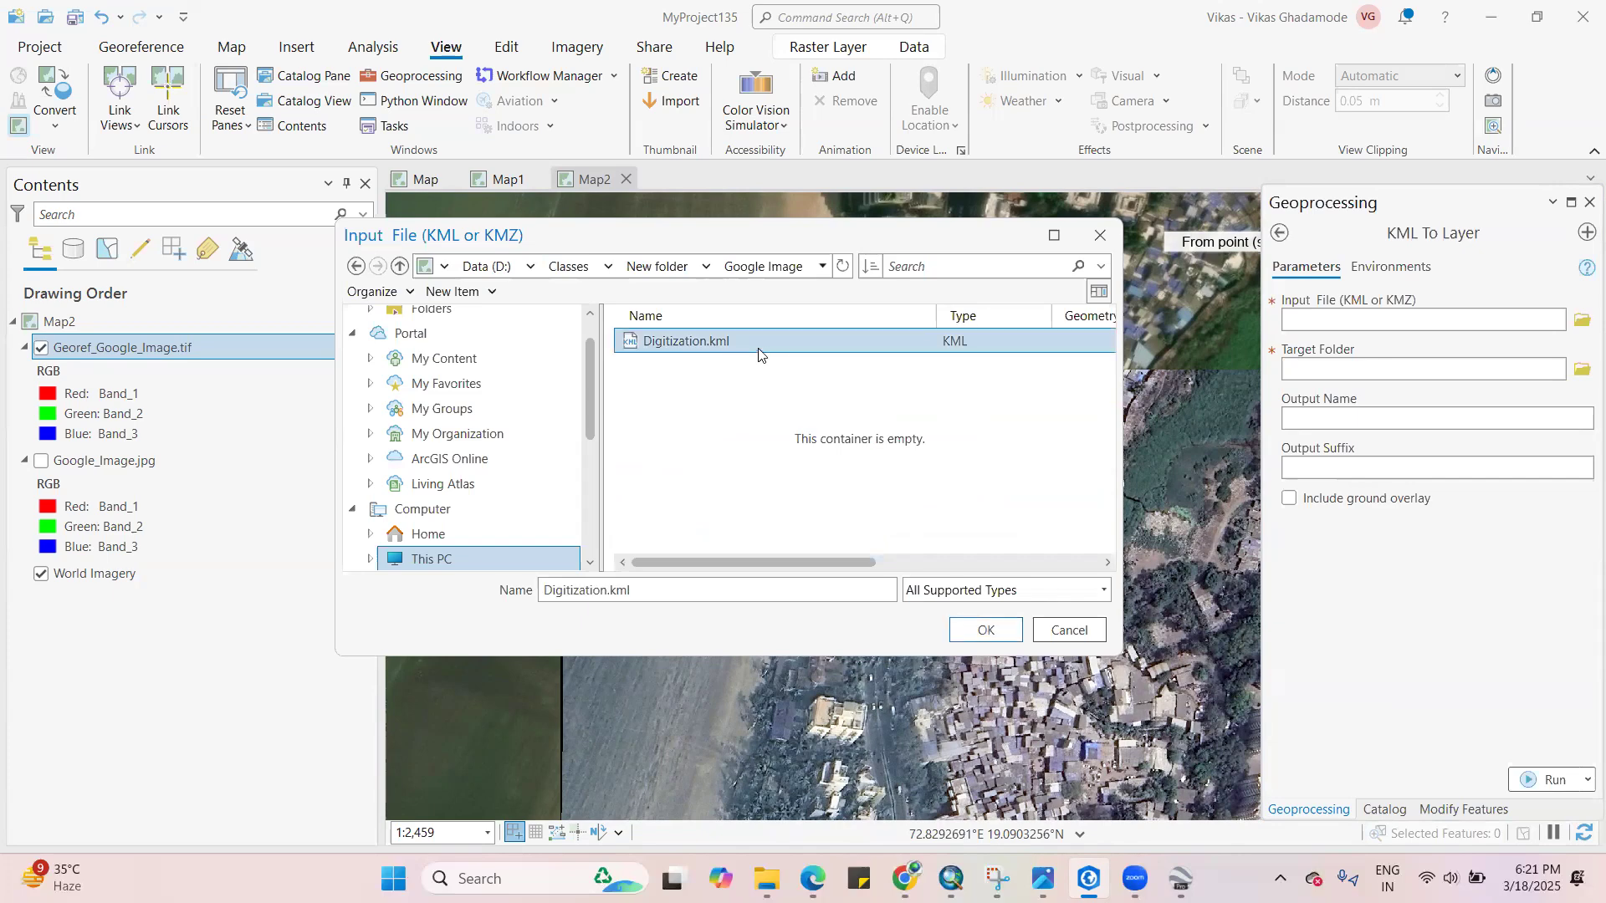
{"action": "left_click", "coordinate": [985, 635]}
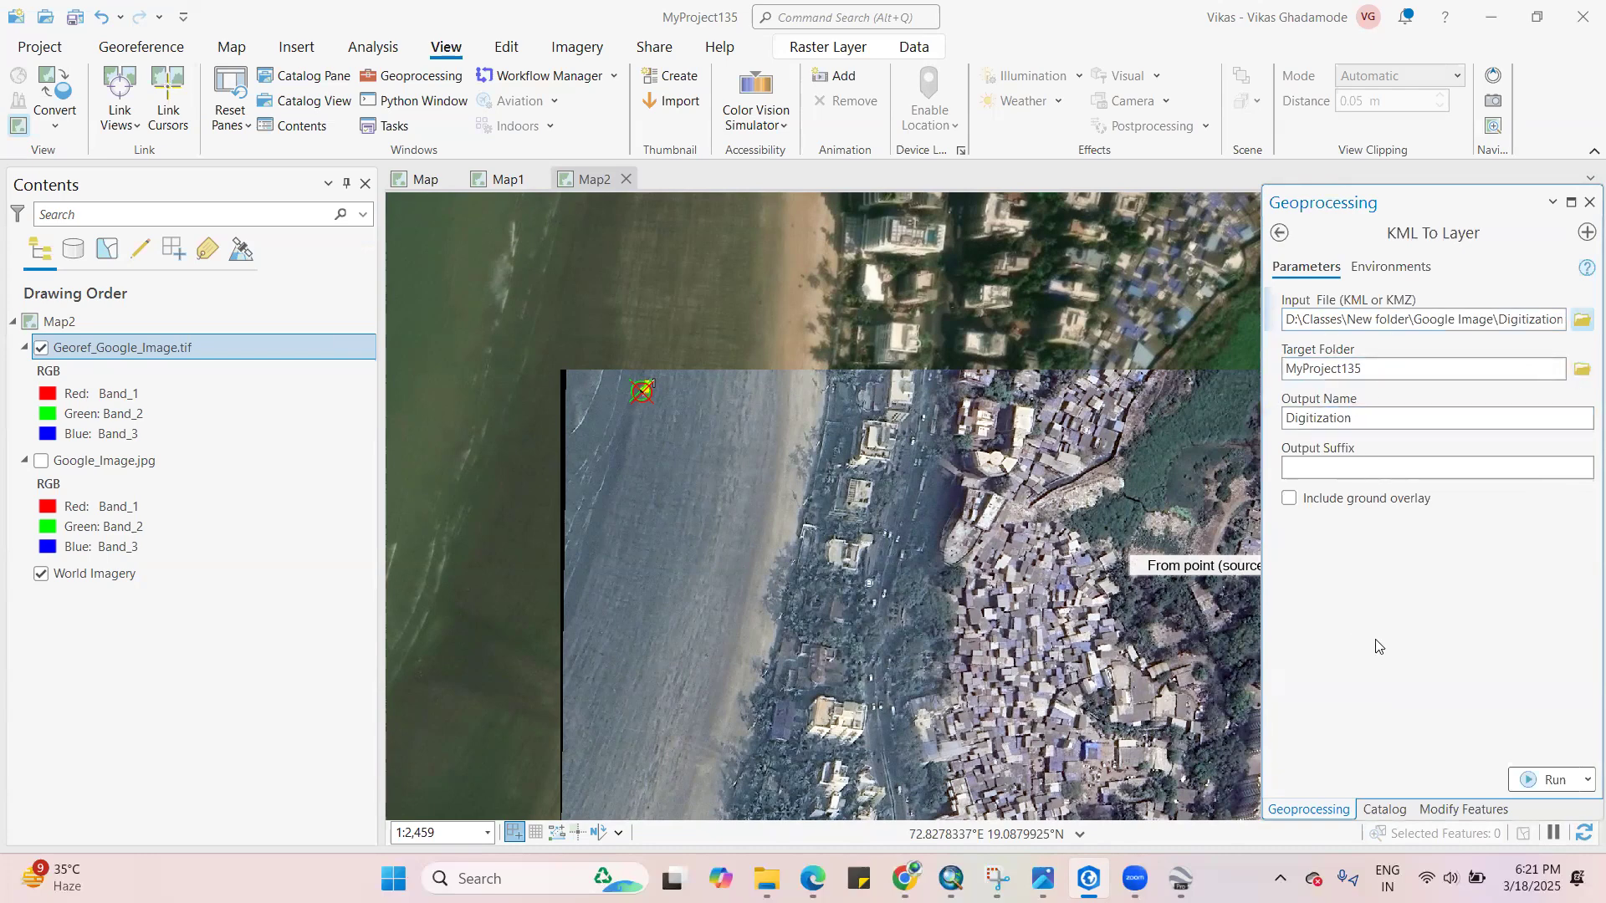
{"action": "left_click", "coordinate": [1534, 778]}
{"action": "mouse_move", "coordinate": [1533, 777]}
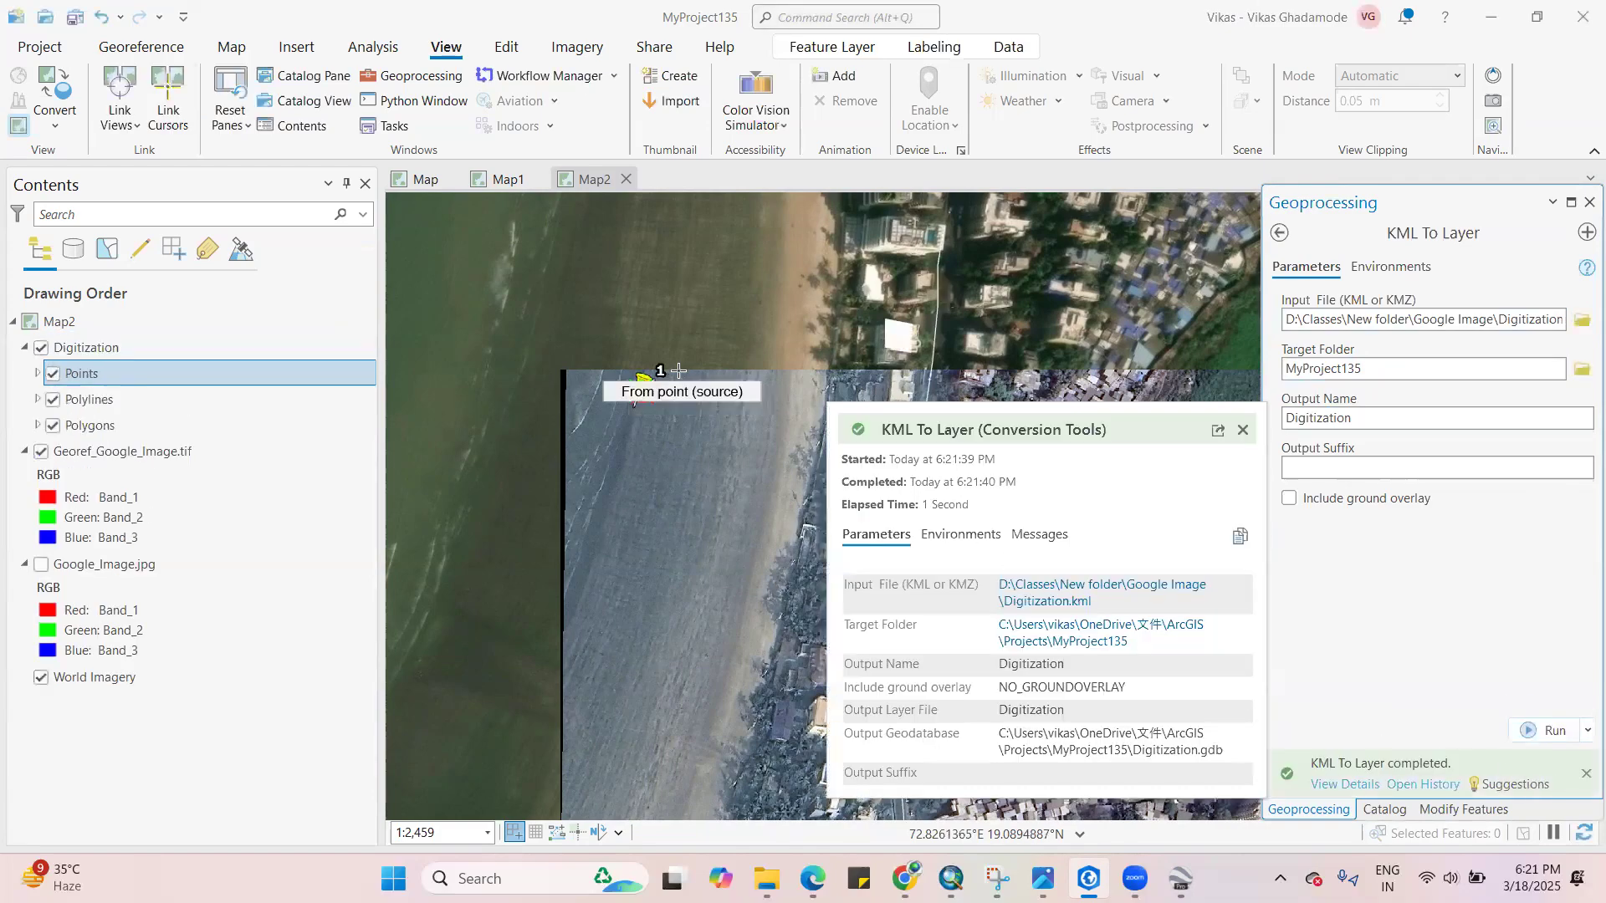
Toggle the visibility of Georef_Google_Image.tif to compare the image with World Imagery beneath the converted layers
{"action": "scroll", "coordinate": [615, 326], "scroll_direction": "down", "scroll_amount": 3}
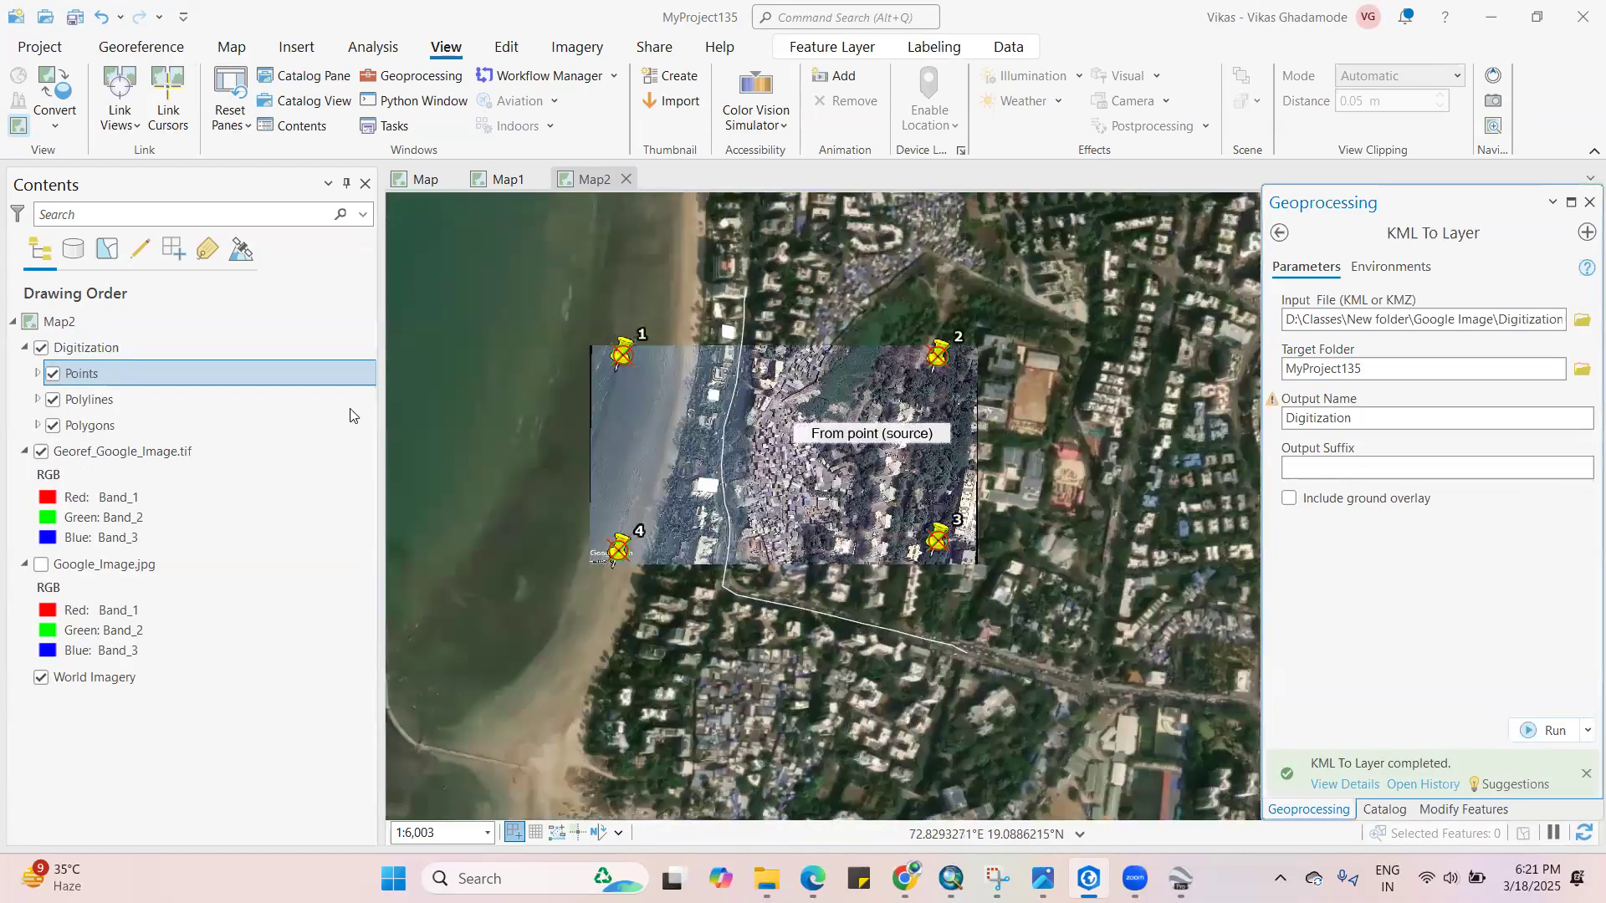
{"action": "scroll", "coordinate": [615, 400], "scroll_direction": "up", "scroll_amount": 2}
{"action": "scroll", "coordinate": [603, 300], "scroll_direction": "up", "scroll_amount": 2}
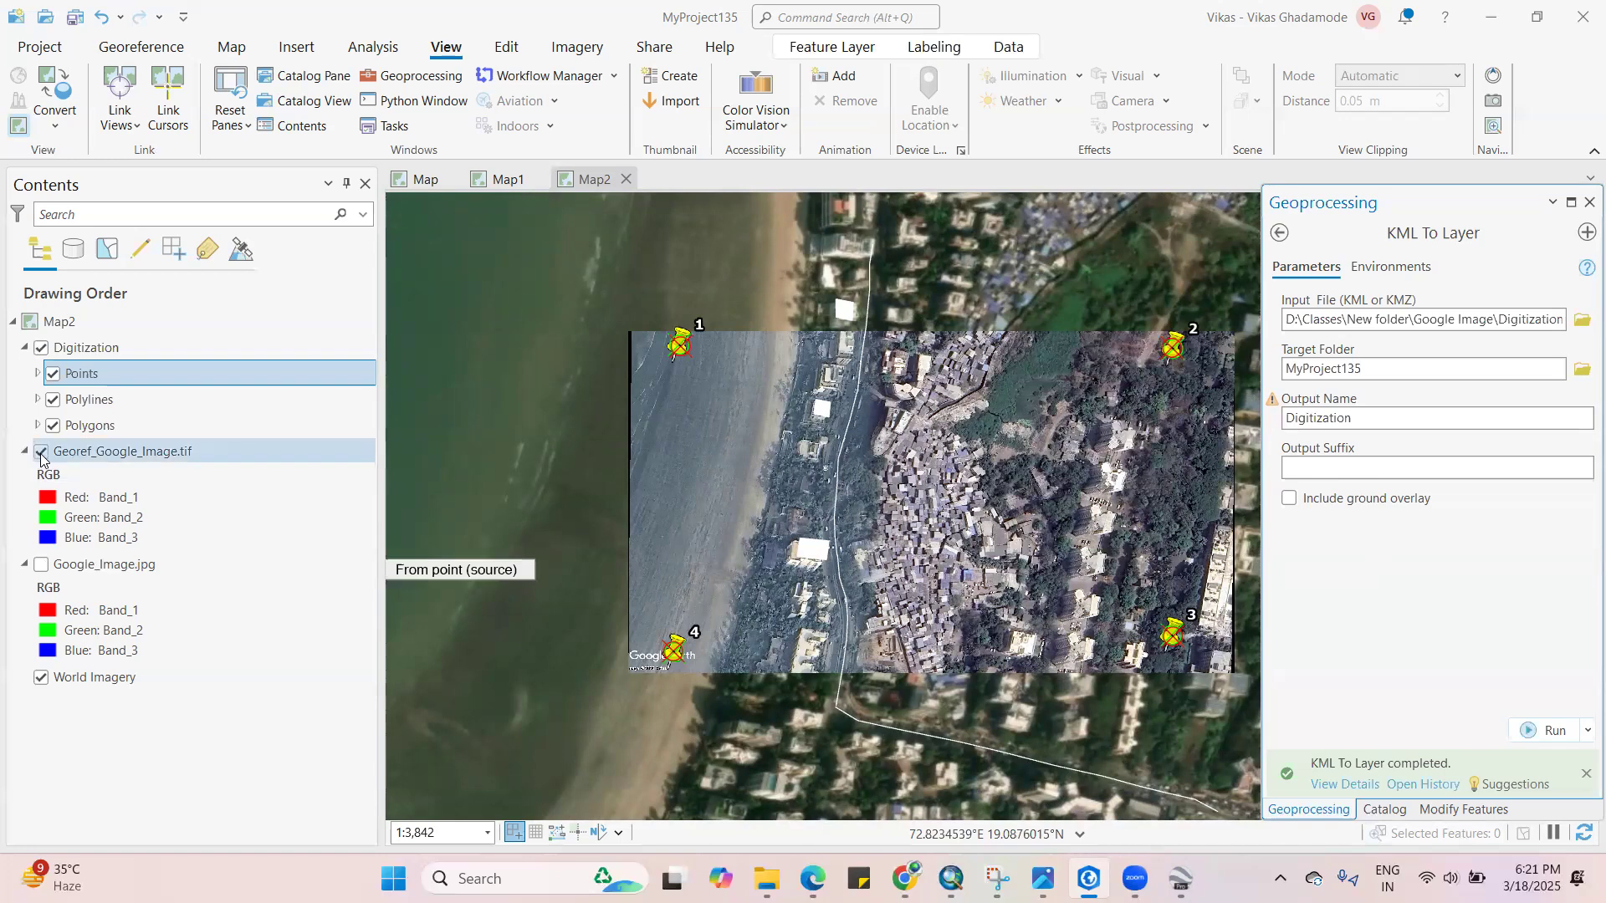
{"action": "left_click", "coordinate": [40, 453]}
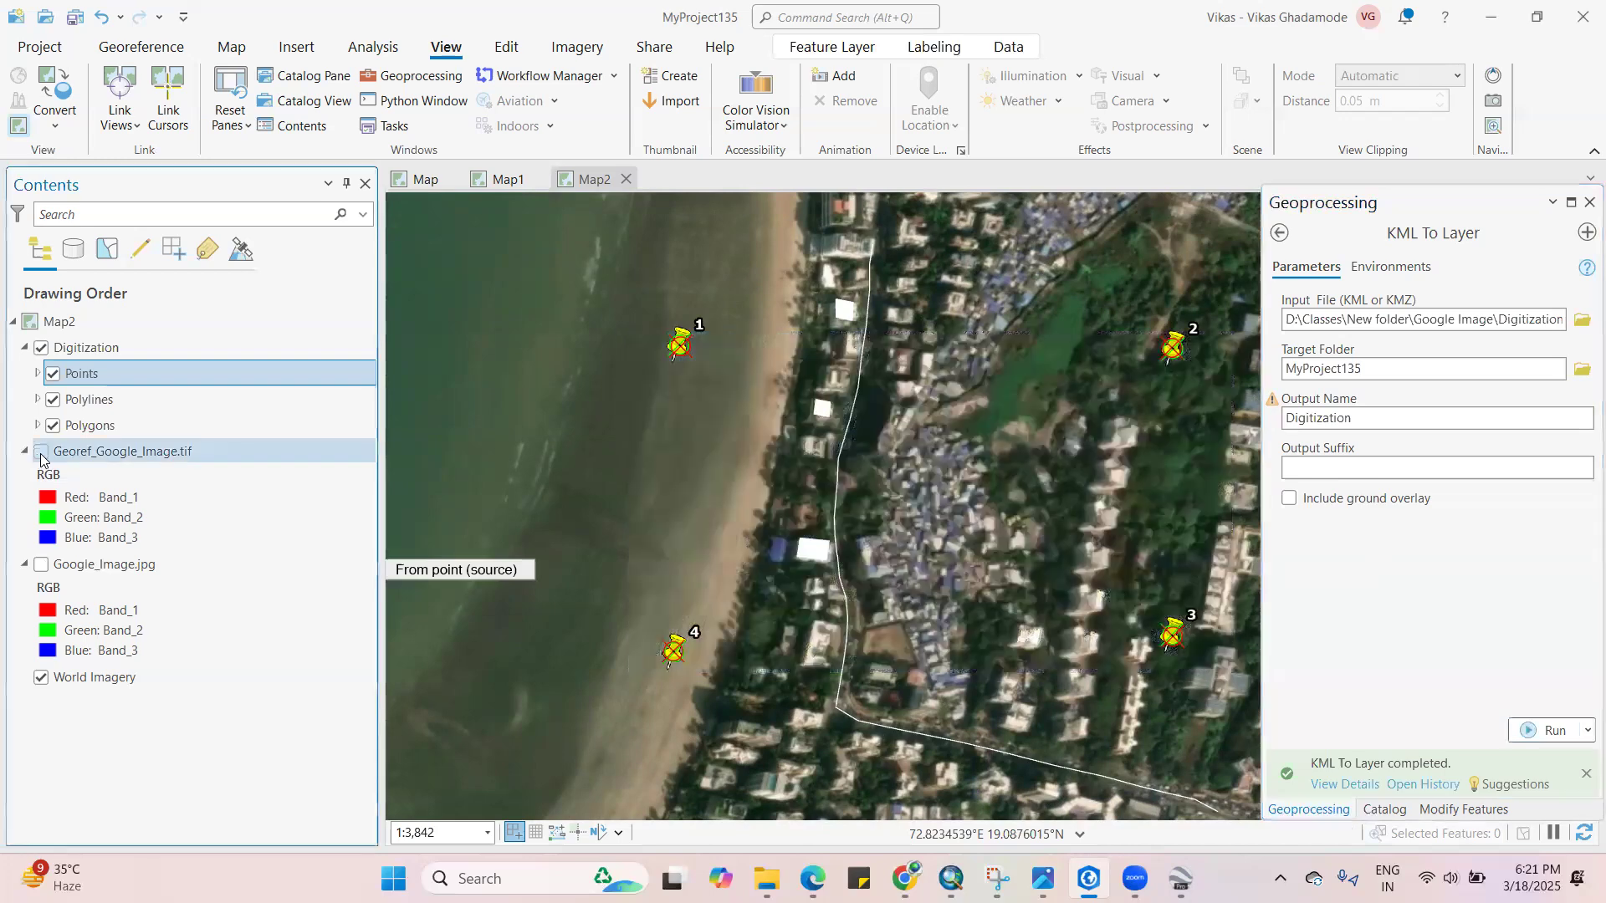
{"action": "left_click", "coordinate": [40, 453]}
{"action": "left_click", "coordinate": [40, 453]}
{"action": "left_click", "coordinate": [41, 453]}
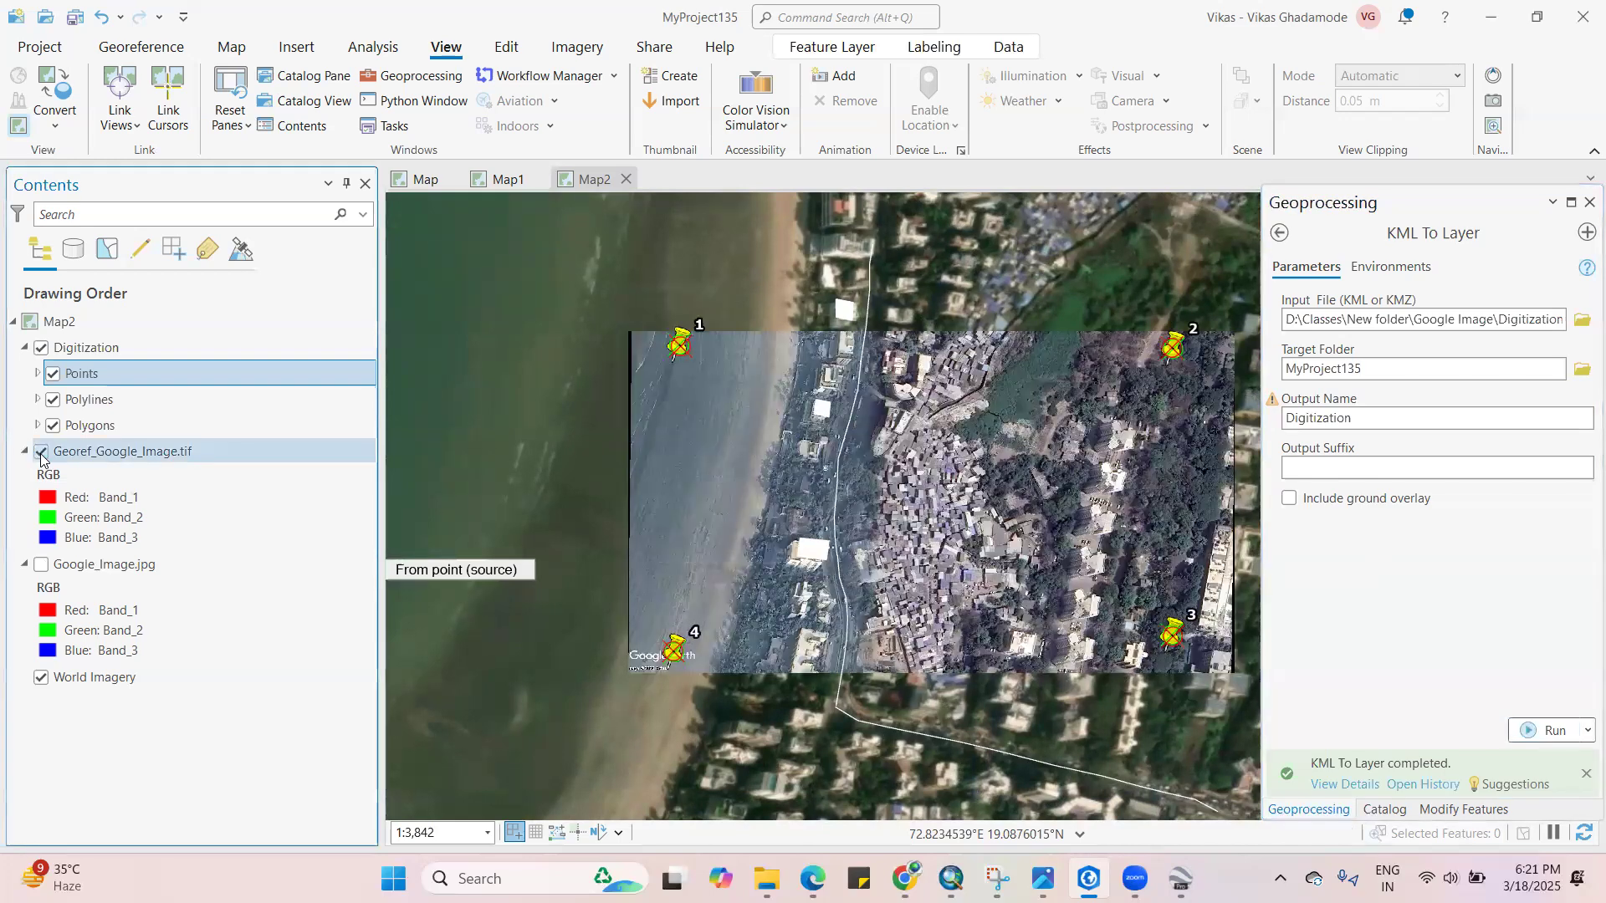
{"action": "left_click", "coordinate": [41, 453]}
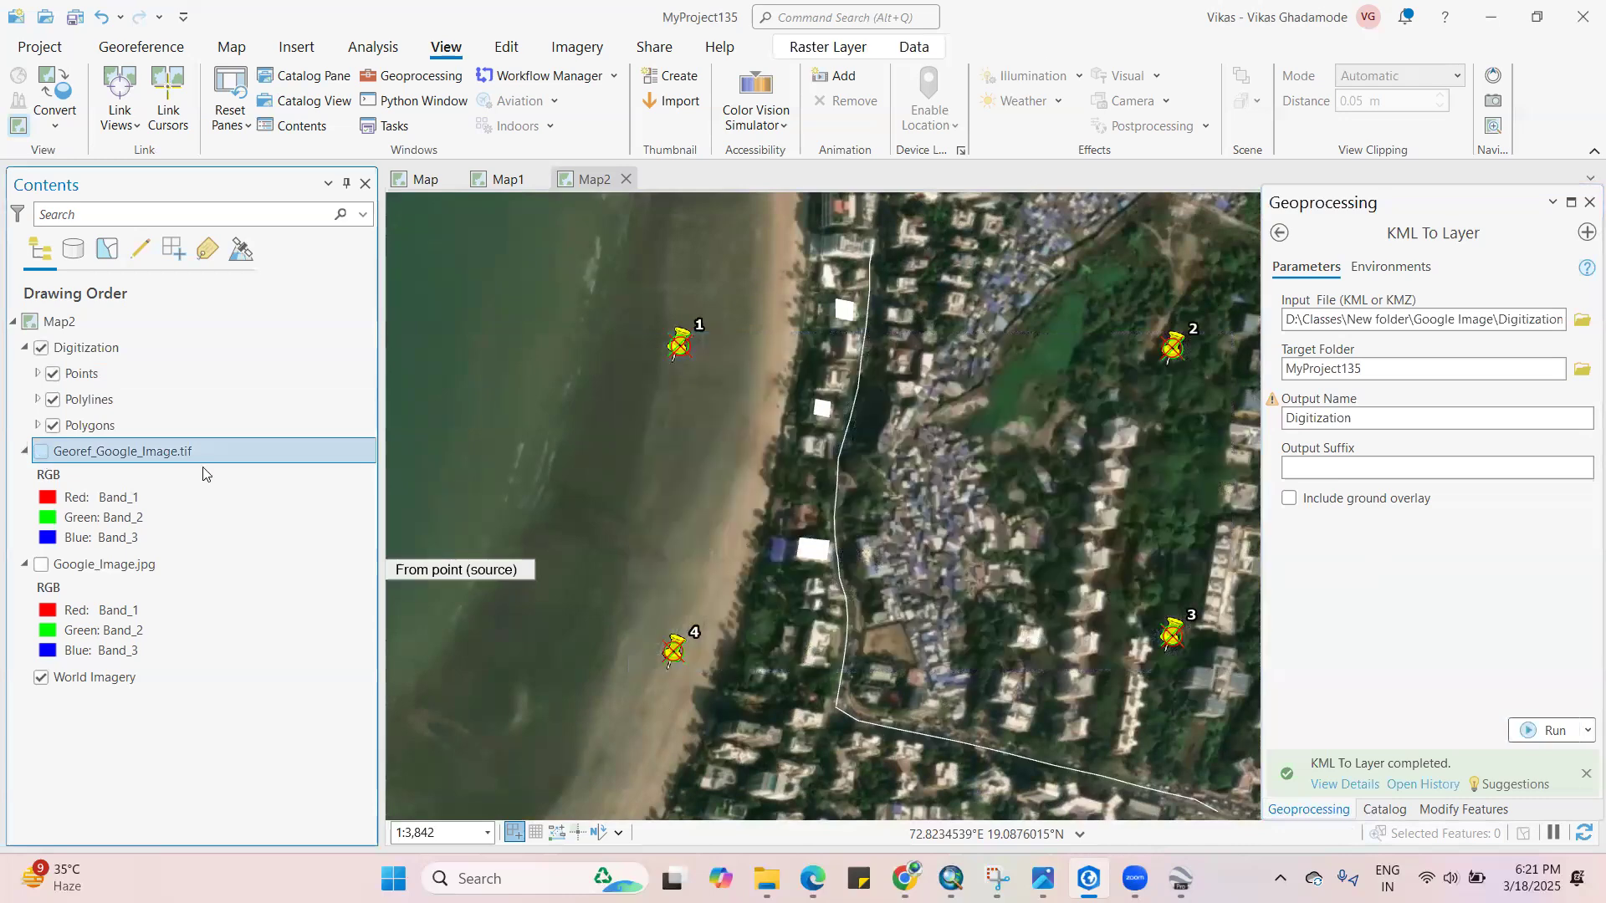
Inspect the converted road and building features against World Imagery, and against Georef_Google_Image.tif with that layer shown again
{"action": "scroll", "coordinate": [811, 541], "scroll_direction": "up", "scroll_amount": 5}
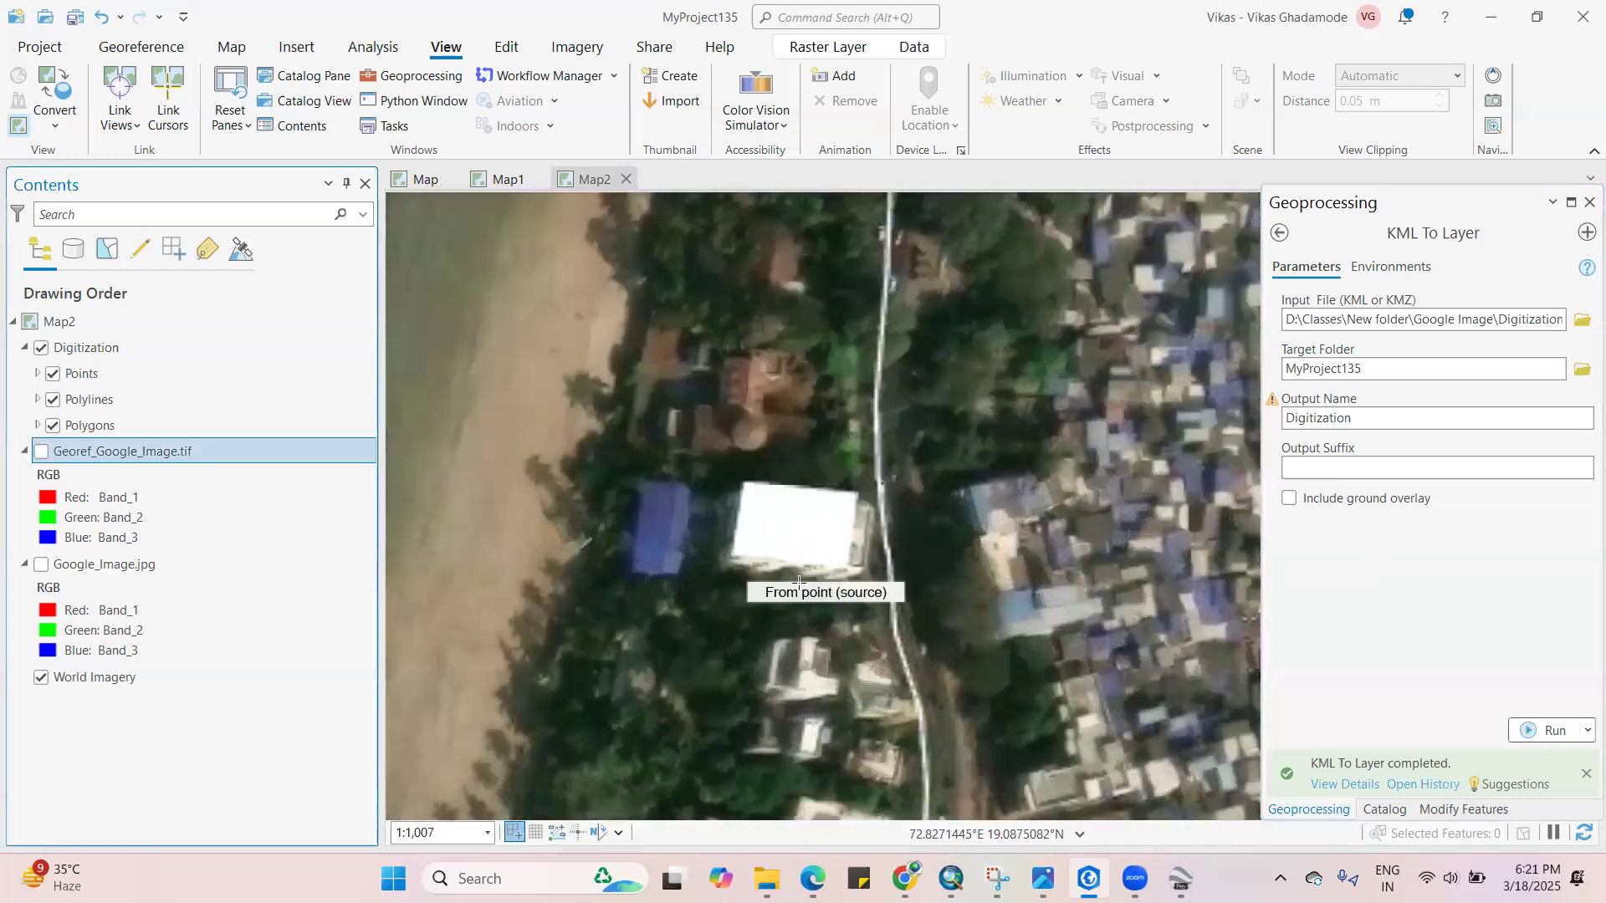
{"action": "scroll", "coordinate": [793, 580], "scroll_direction": "down", "scroll_amount": 8}
{"action": "scroll", "coordinate": [702, 506], "scroll_direction": "up", "scroll_amount": 5}
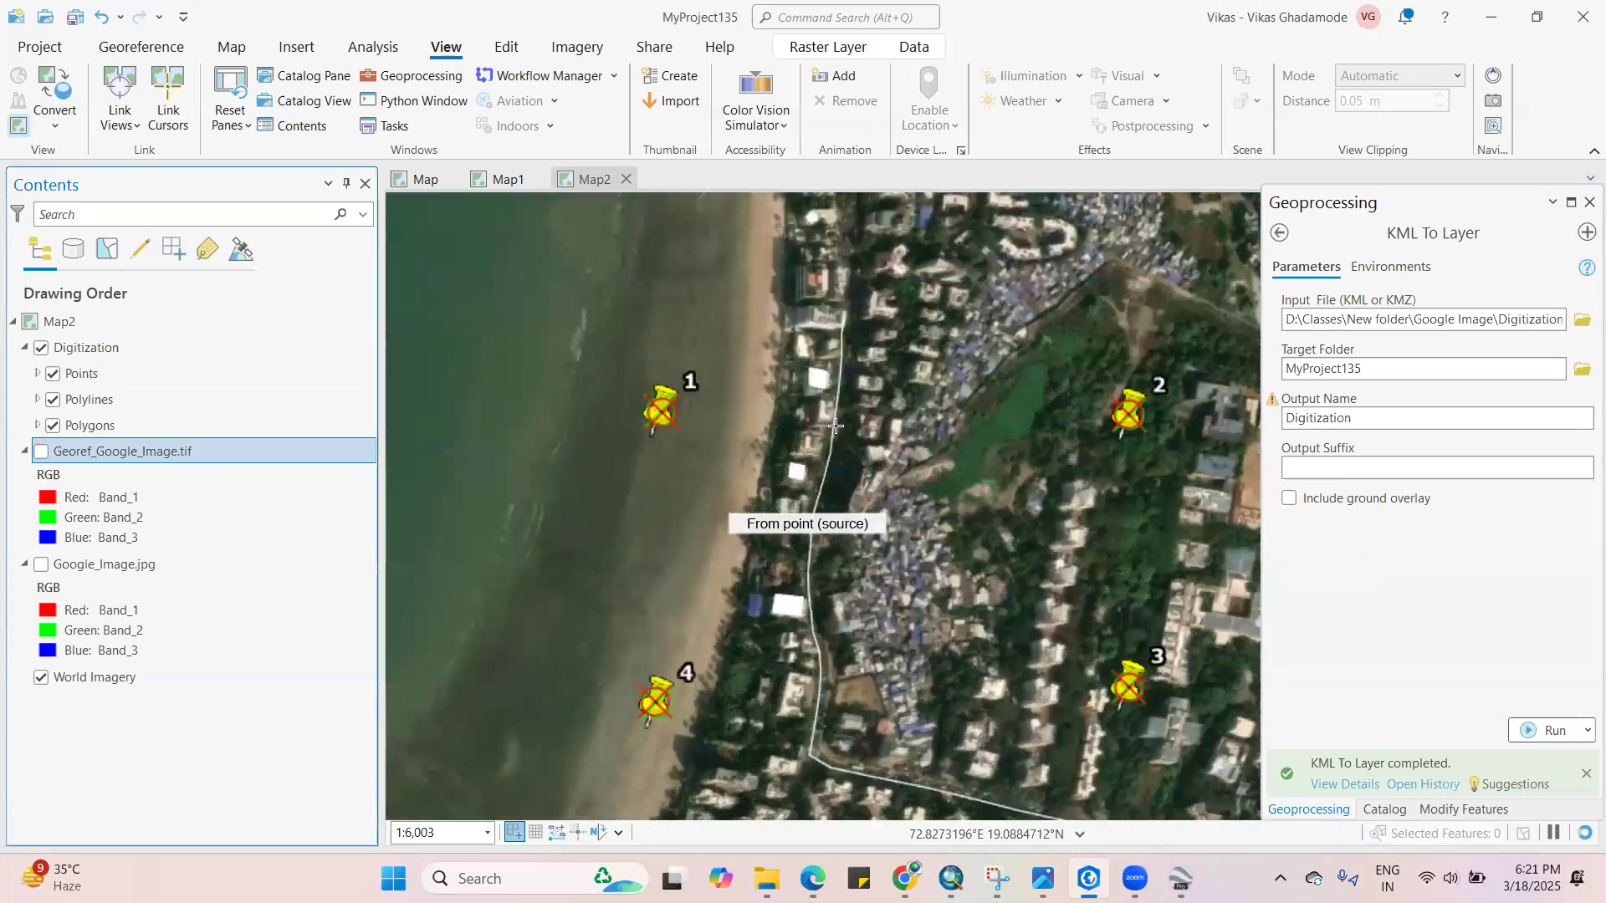
{"action": "scroll", "coordinate": [845, 467], "scroll_direction": "down", "scroll_amount": 5}
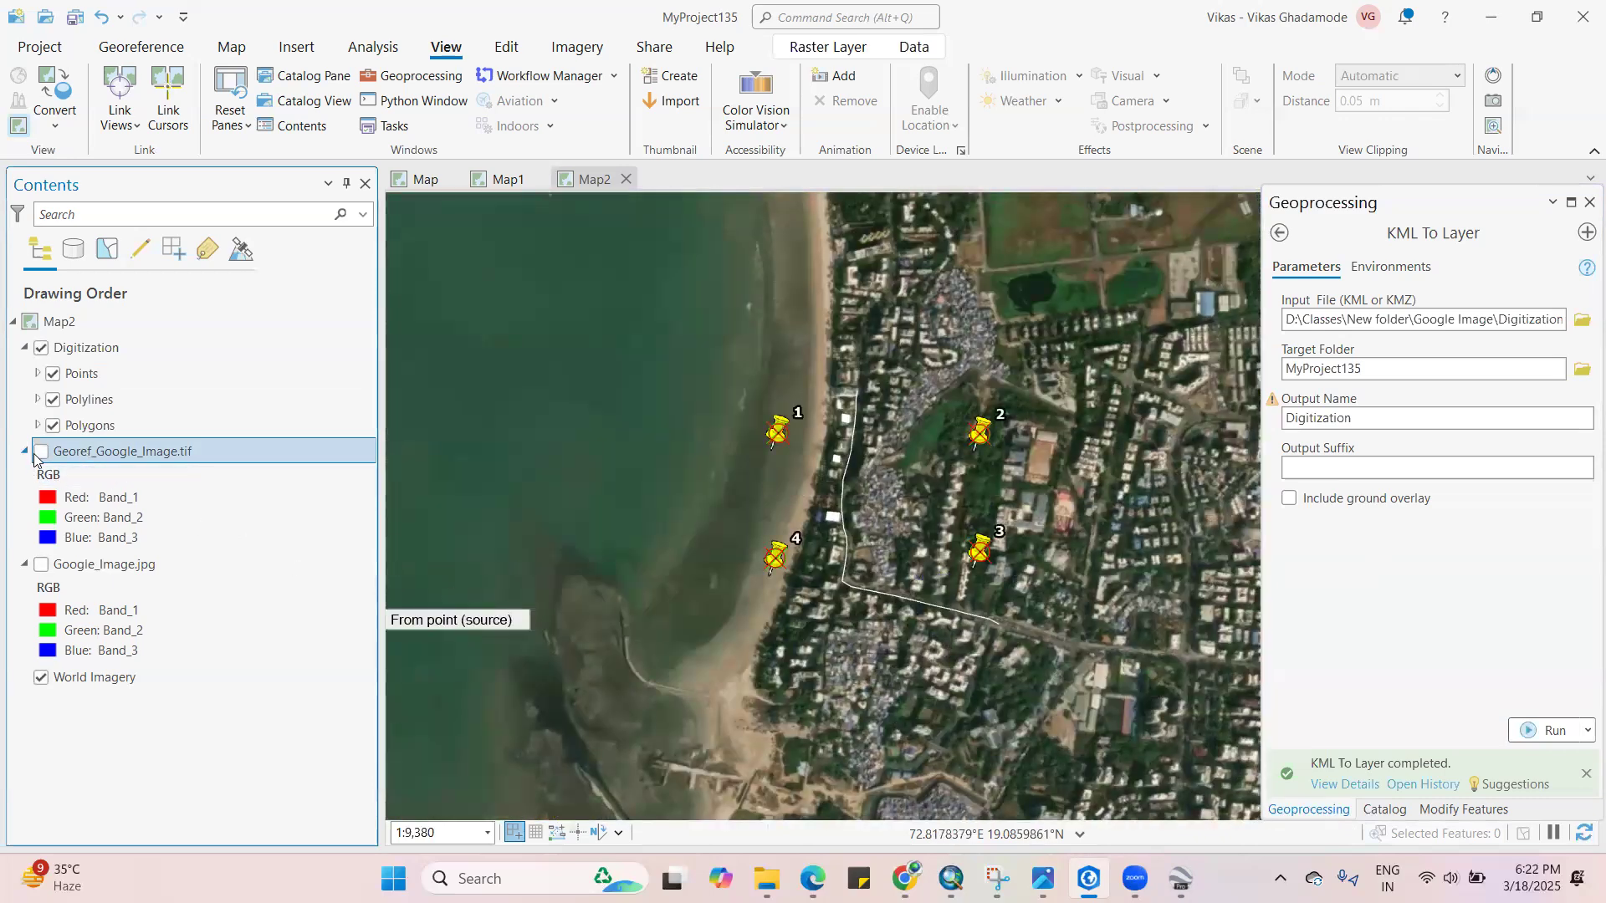
{"action": "left_click", "coordinate": [39, 454]}
{"action": "scroll", "coordinate": [837, 419], "scroll_direction": "up", "scroll_amount": 4}
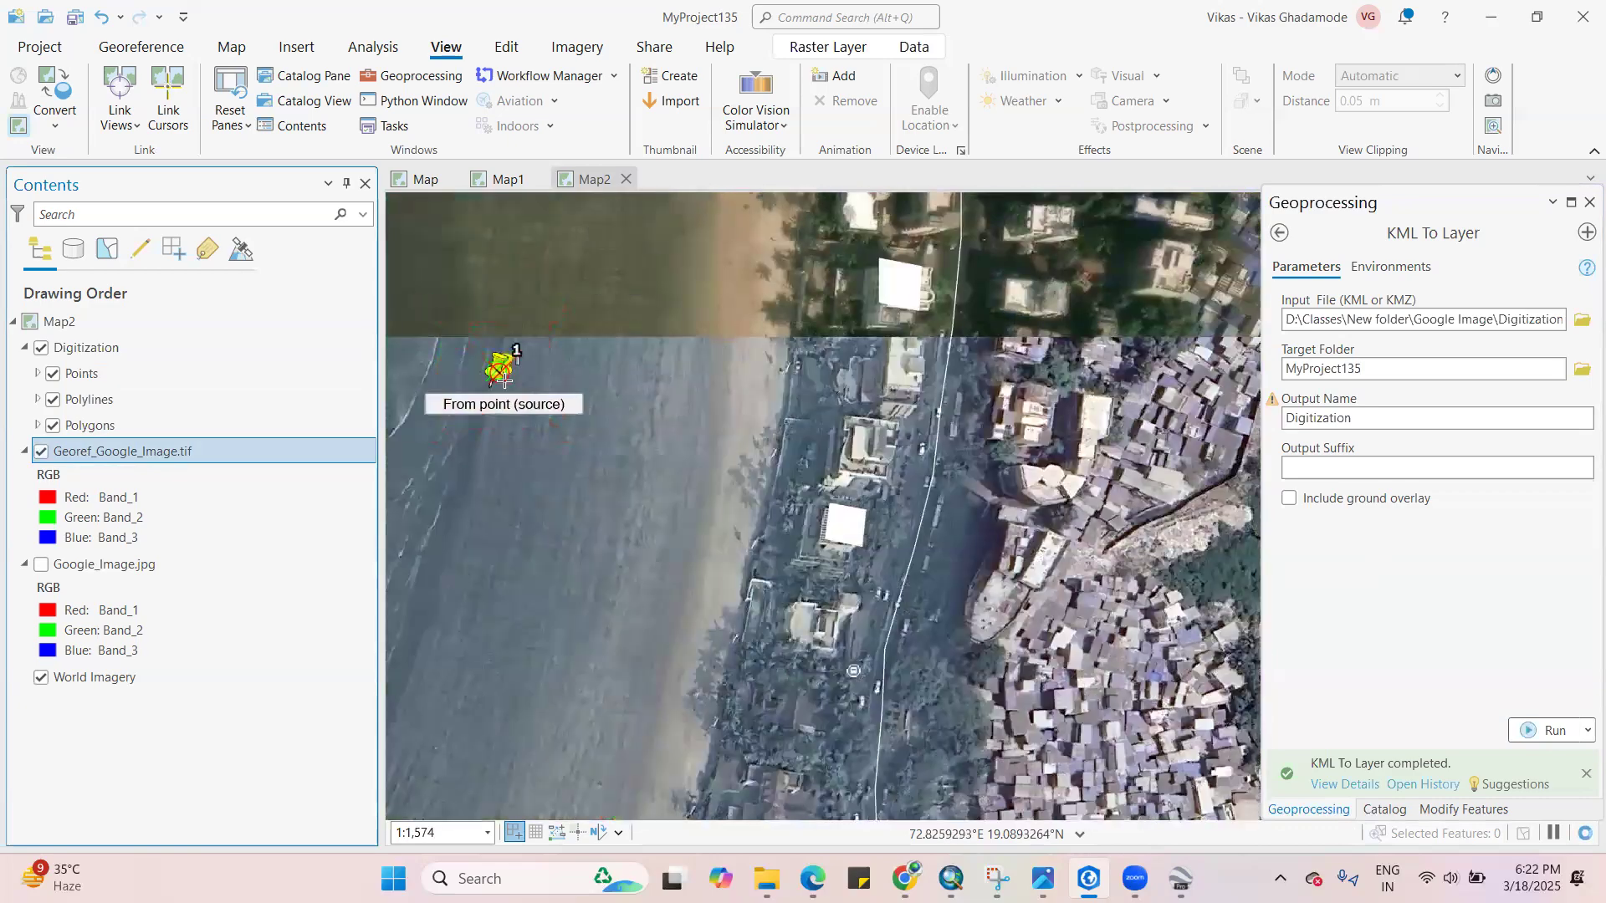
{"action": "scroll", "coordinate": [527, 371], "scroll_direction": "down", "scroll_amount": 3}
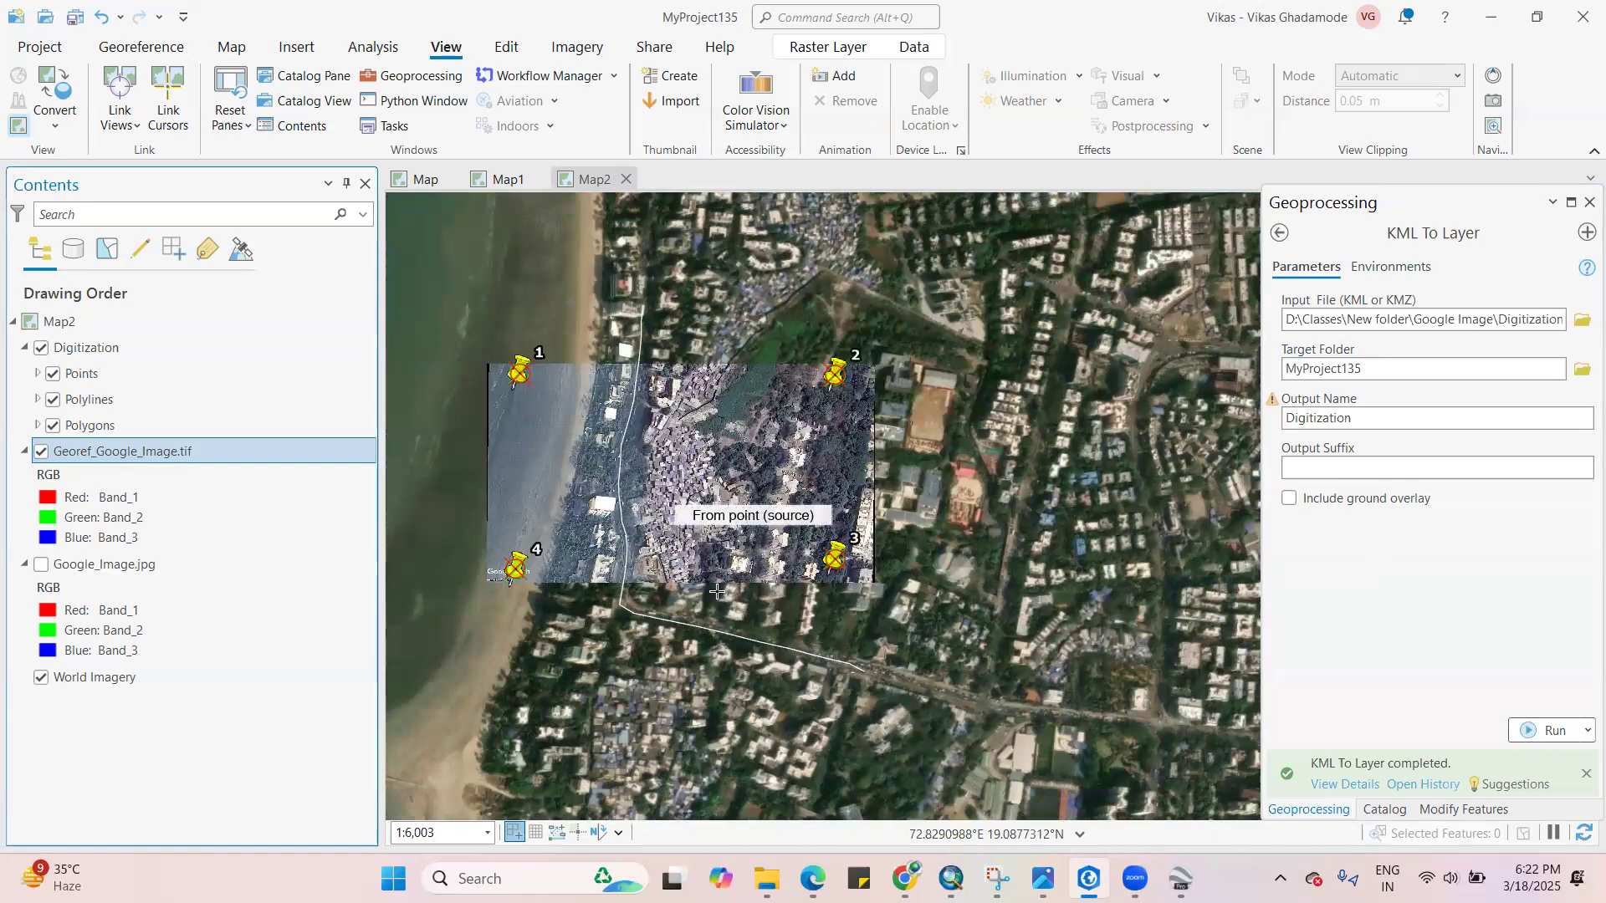
{"action": "scroll", "coordinate": [595, 559], "scroll_direction": "up", "scroll_amount": 1}
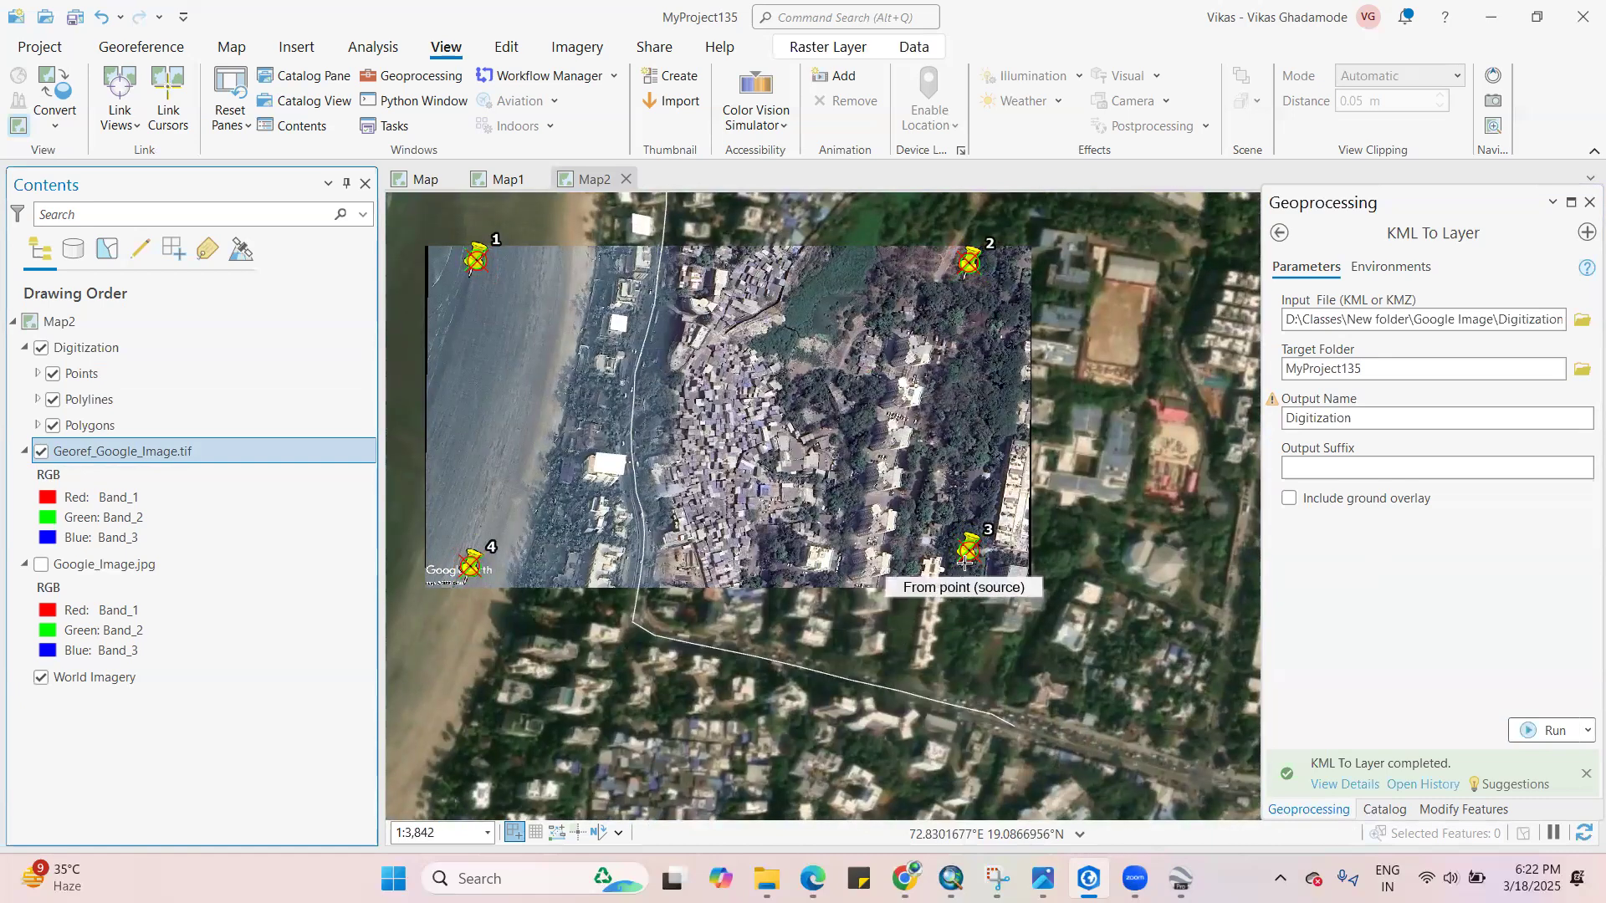
{"action": "scroll", "coordinate": [621, 334], "scroll_direction": "up", "scroll_amount": 1}
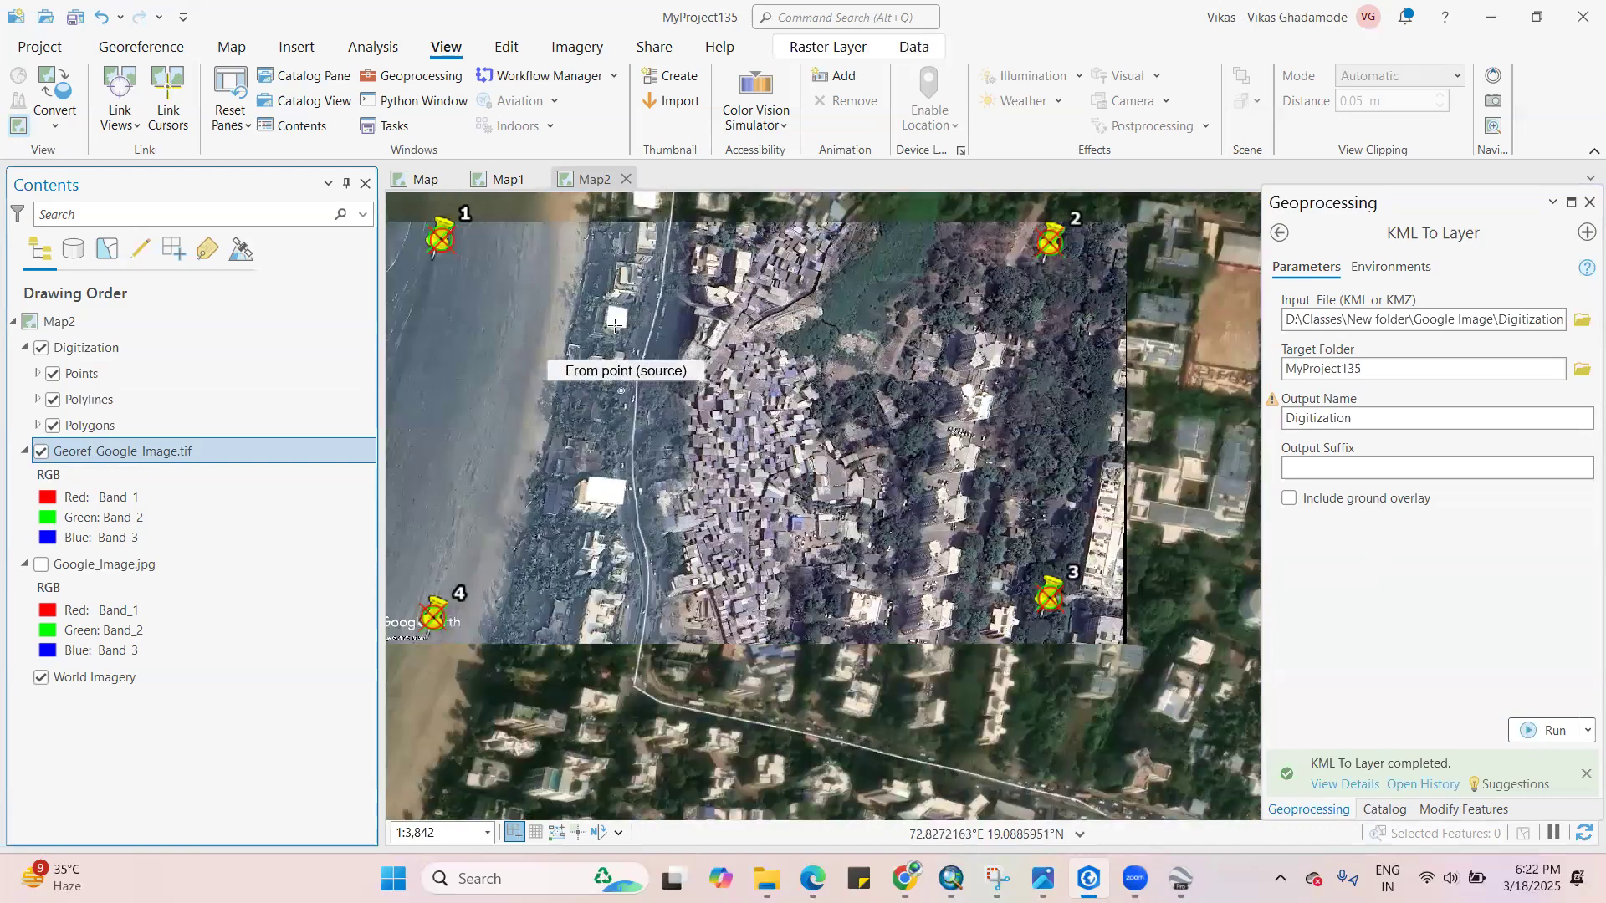
{"action": "scroll", "coordinate": [622, 268], "scroll_direction": "up", "scroll_amount": 3}
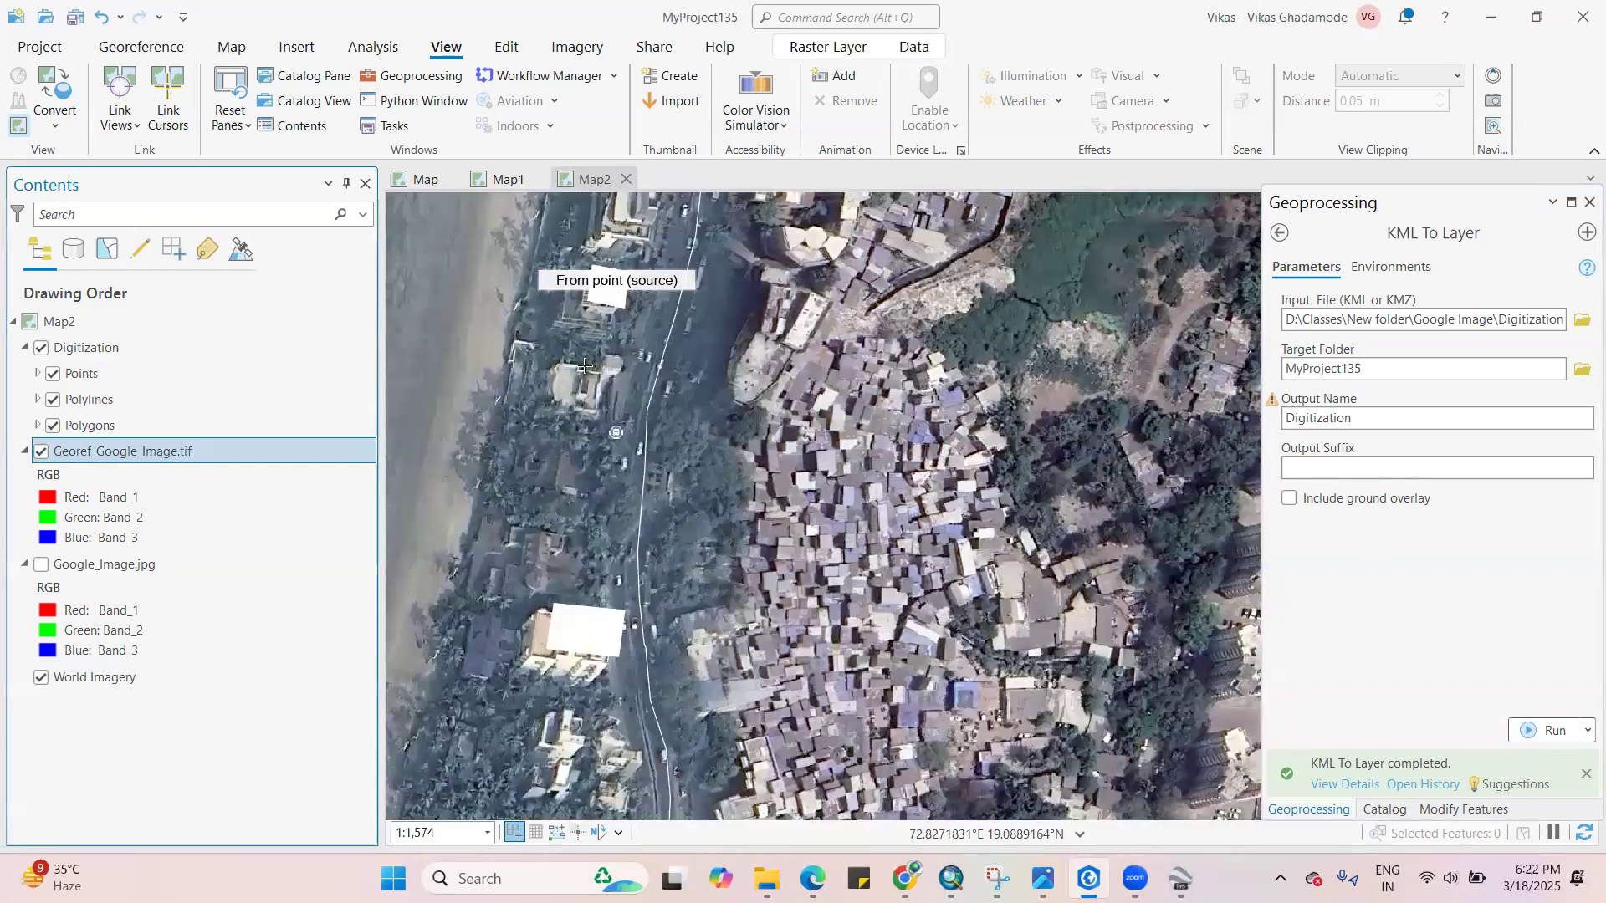
Try the Landmark/POI fill among the ArcGIS 2D symbols for the Polygons layer and settle on the Land symbol
{"action": "left_click", "coordinate": [37, 426]}
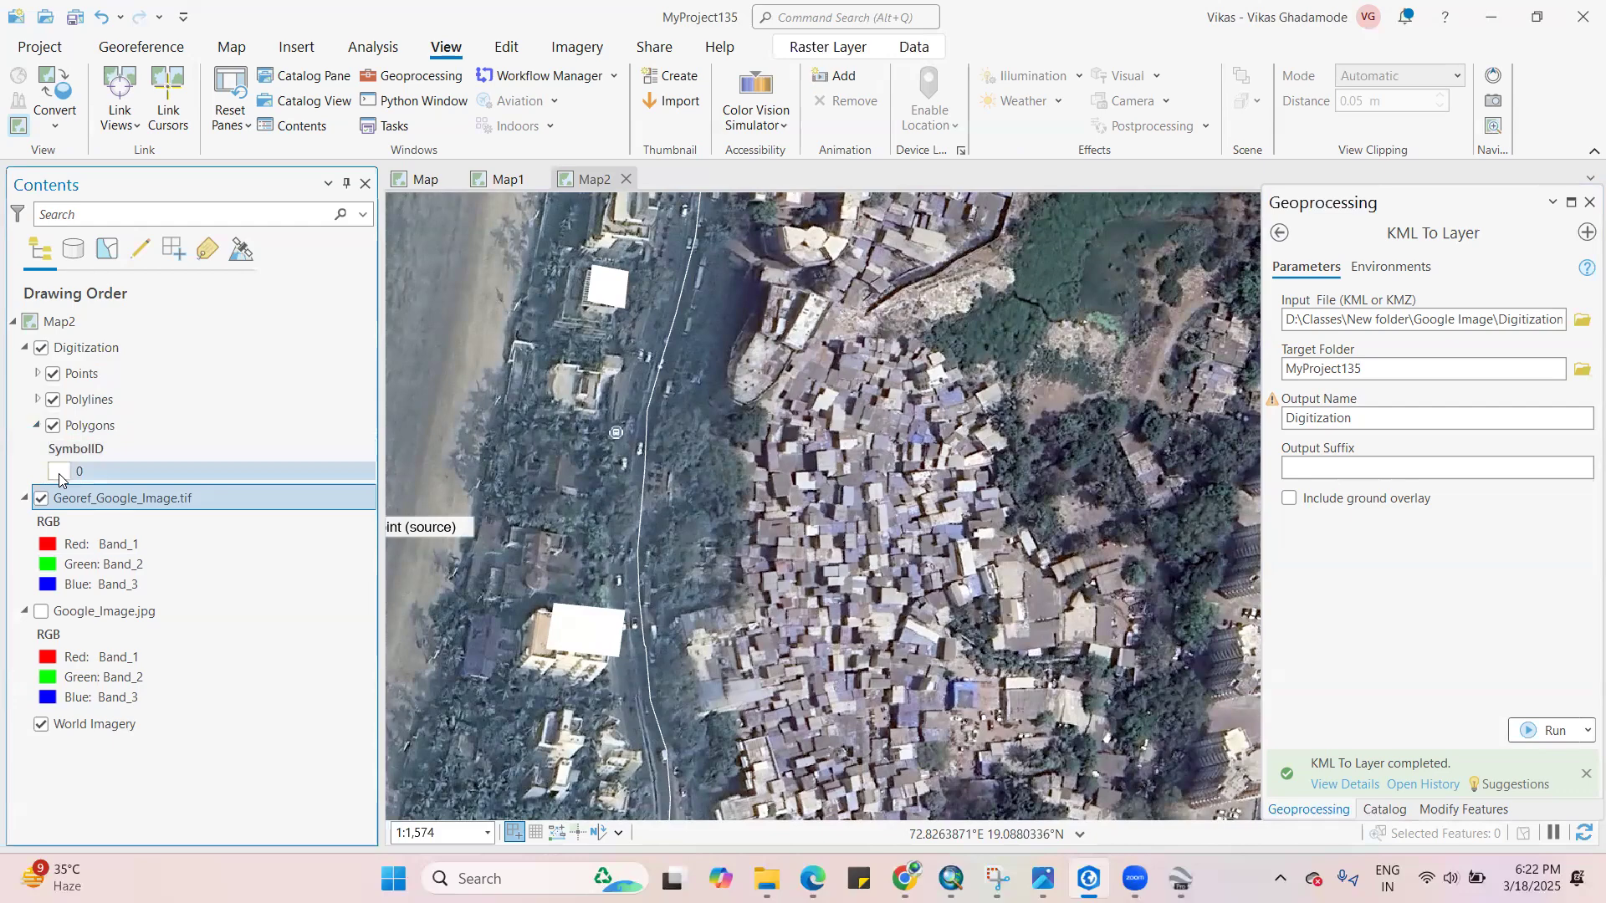
{"action": "left_click", "coordinate": [62, 473]}
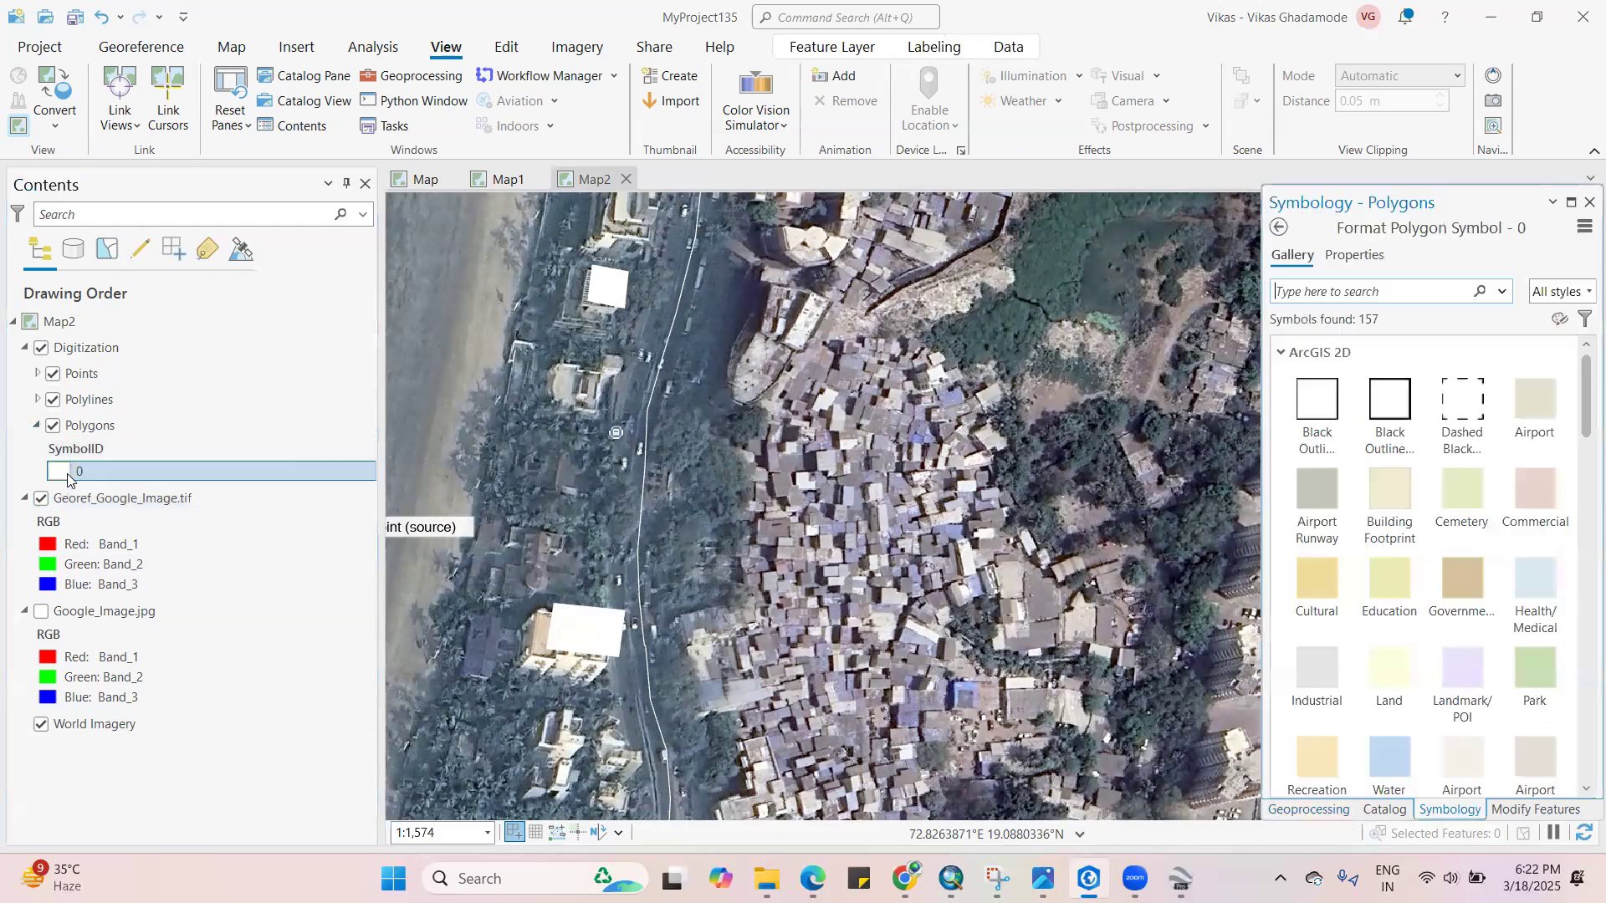
{"action": "left_click", "coordinate": [1484, 575]}
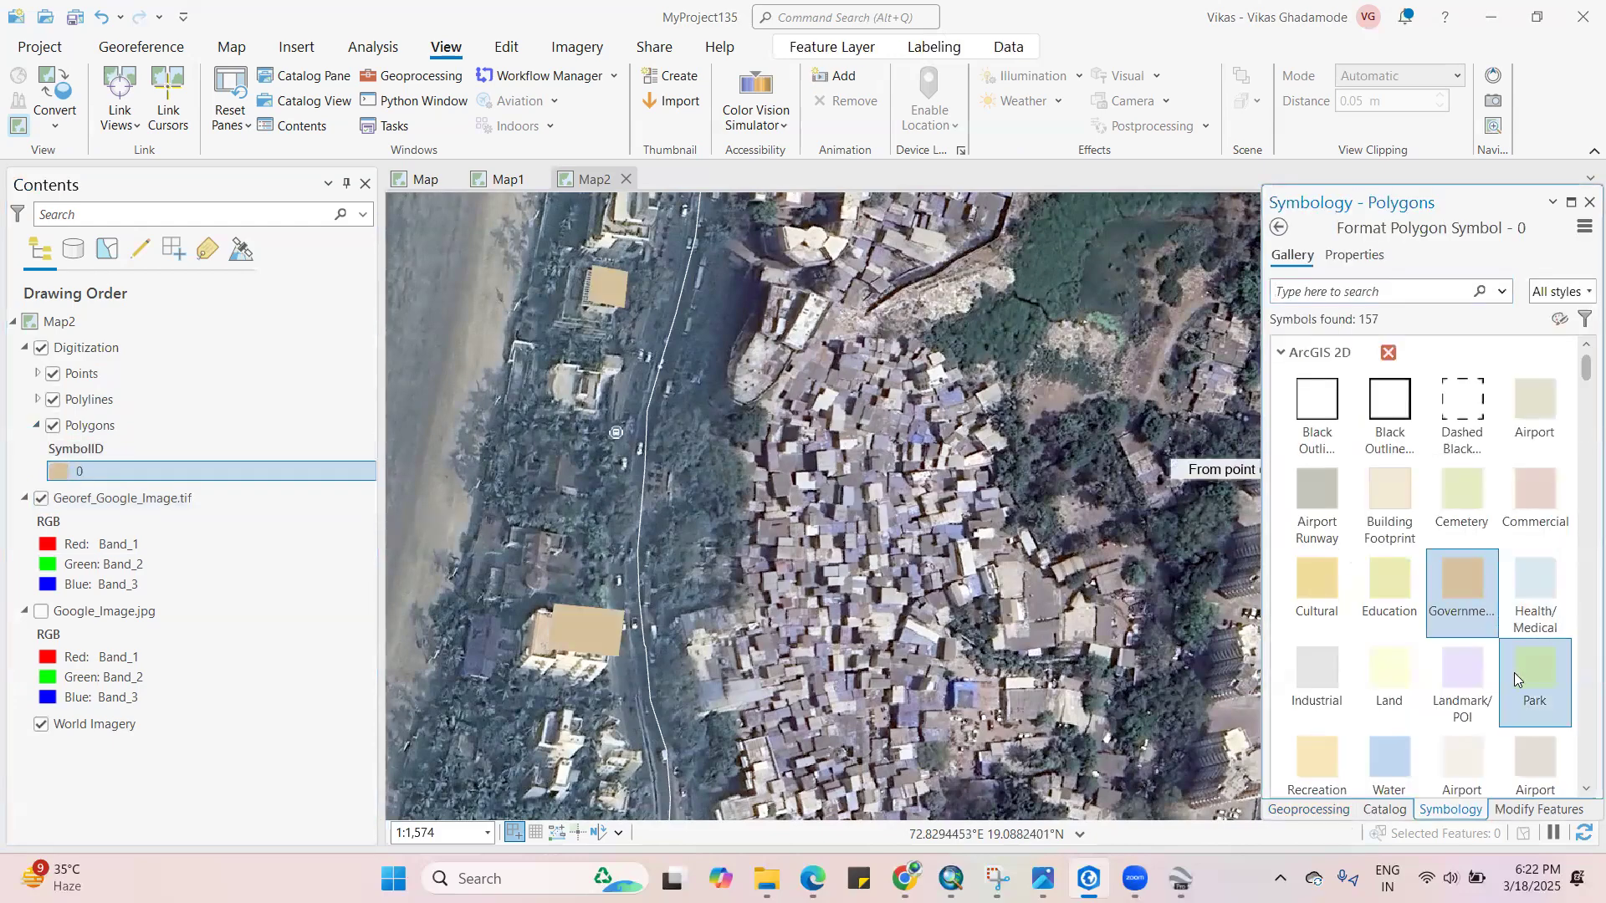
{"action": "left_click", "coordinate": [1456, 675]}
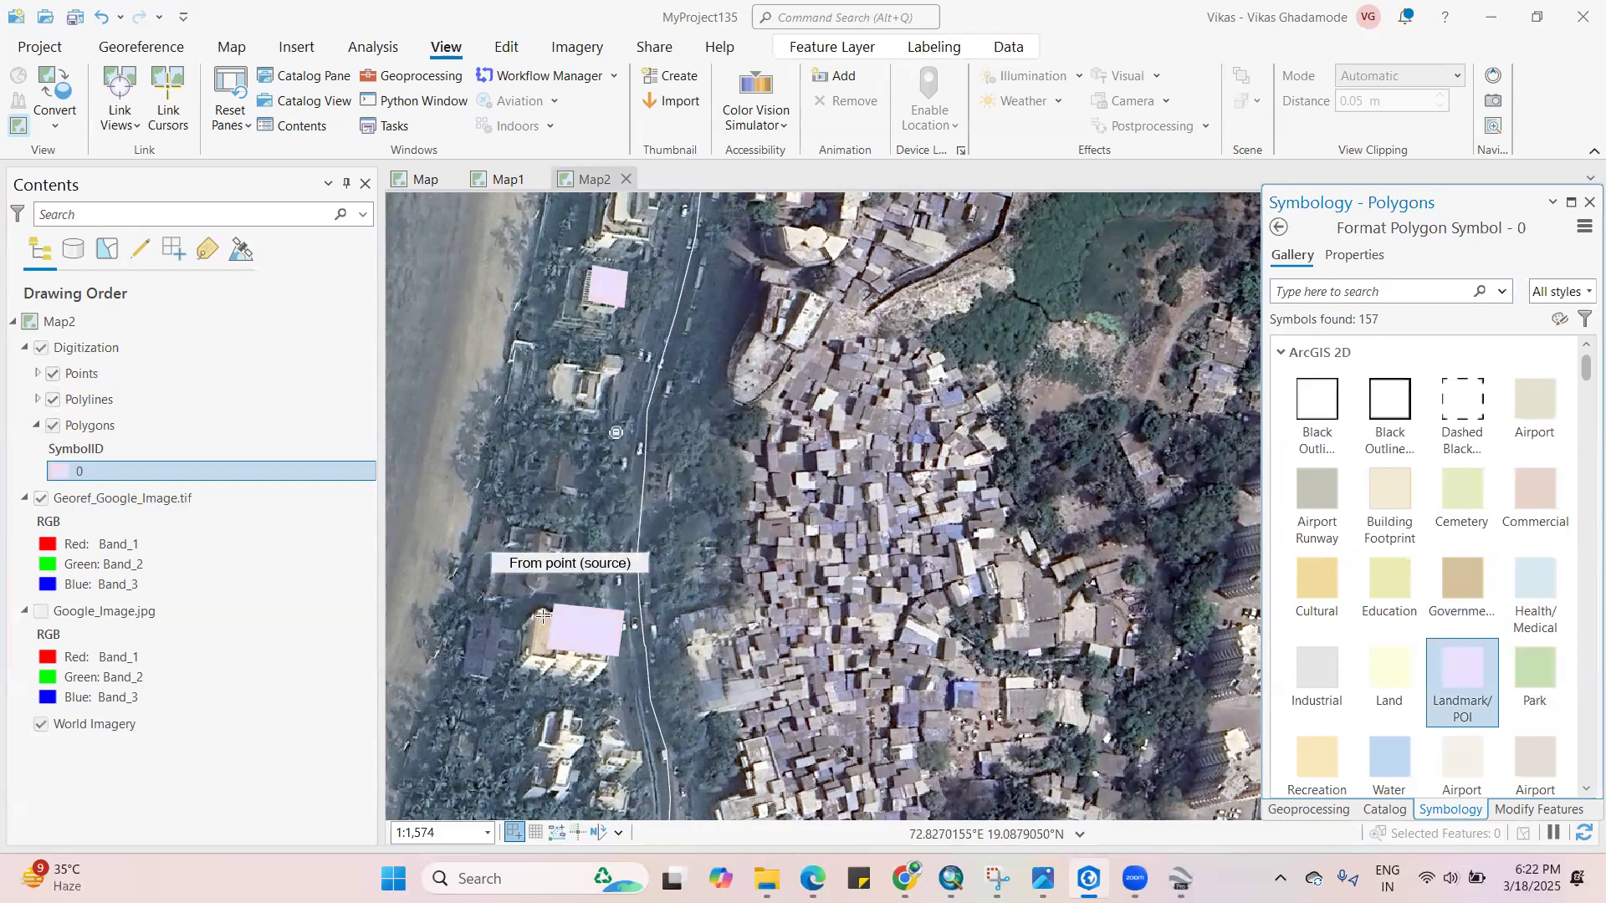
{"action": "left_click", "coordinate": [1387, 673]}
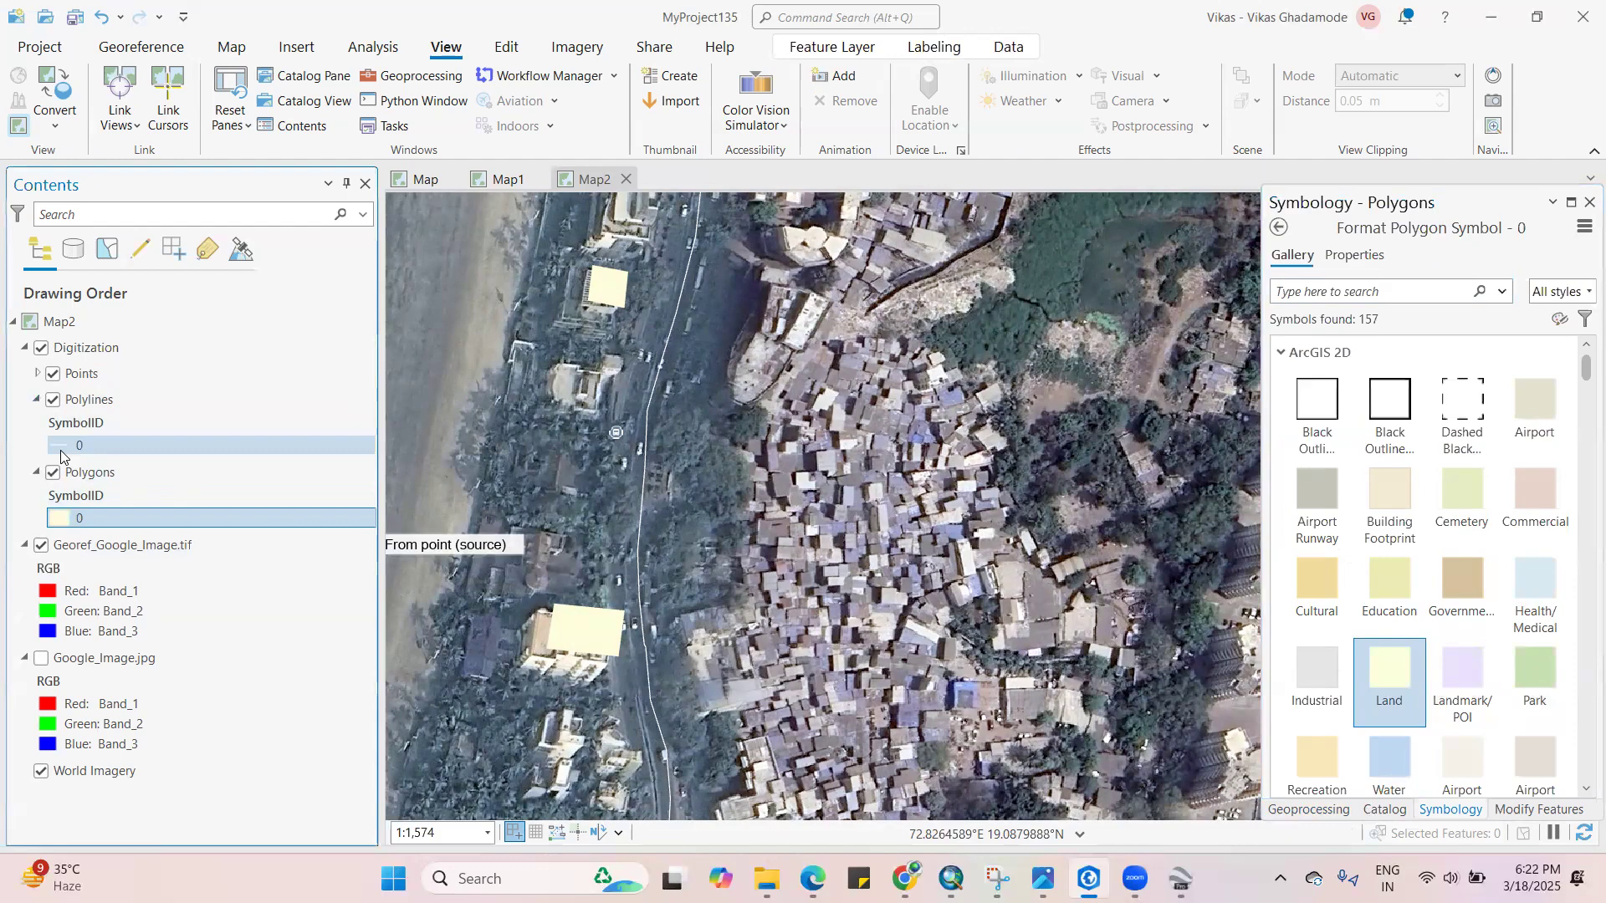
Apply the ArcGIS 2D Major Road symbol to the Polylines layer of the Digitization group
{"action": "left_click", "coordinate": [59, 446]}
{"action": "left_click", "coordinate": [1375, 412]}
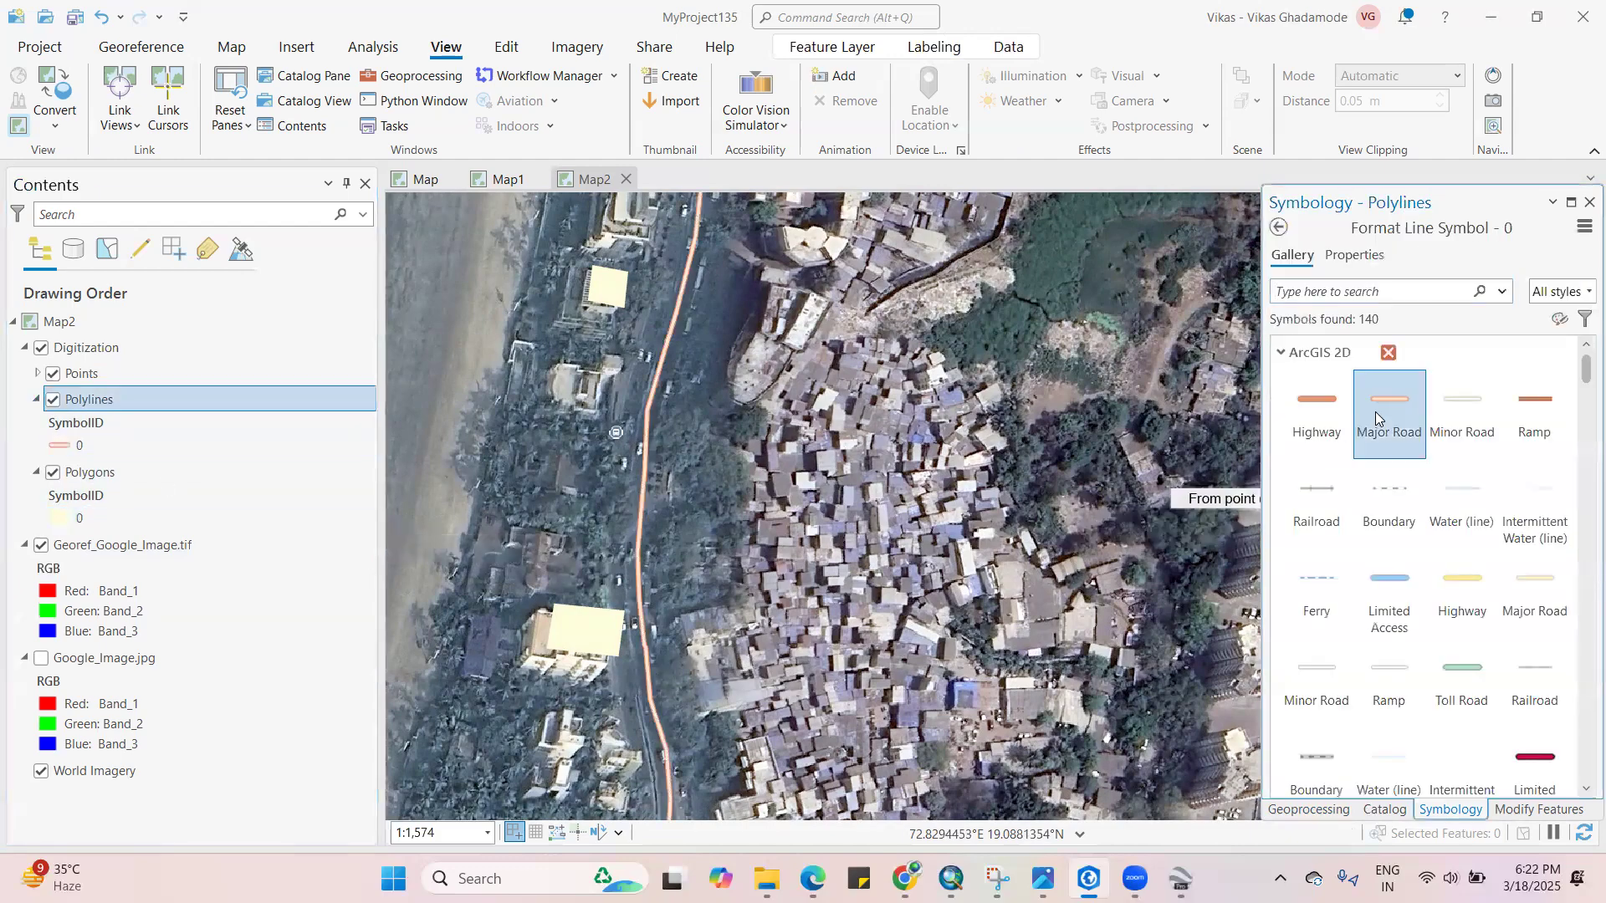
{"action": "scroll", "coordinate": [763, 387], "scroll_direction": "down", "scroll_amount": 2}
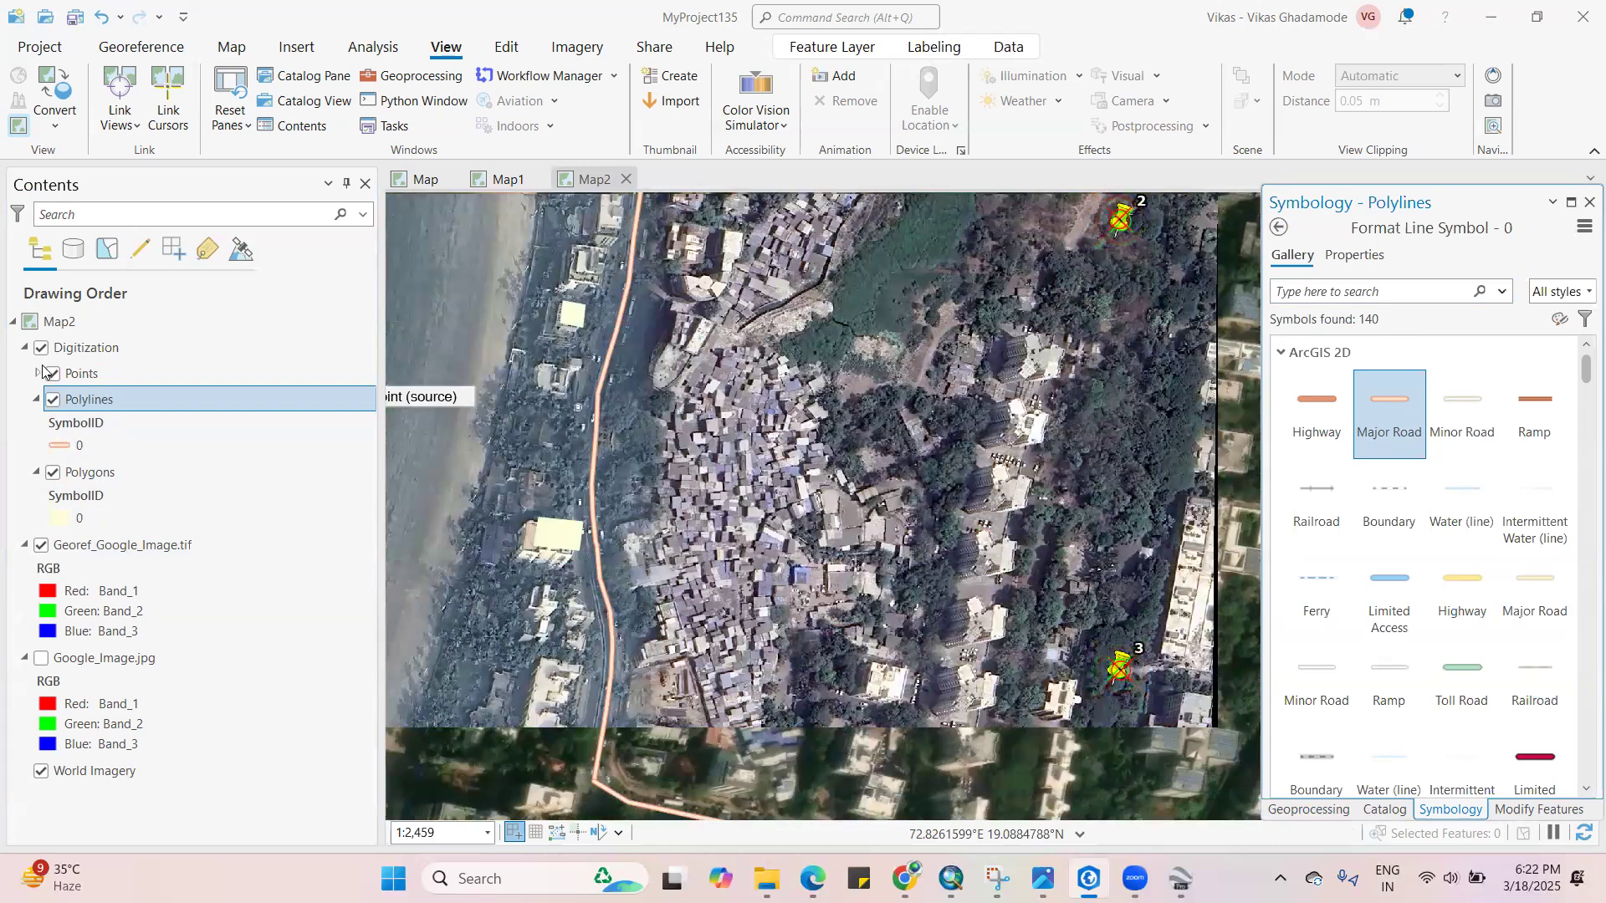
Try the Circle 4 symbol on the Points layer in place of the pushpin and settle on Square 5
{"action": "left_click", "coordinate": [38, 373]}
{"action": "left_click", "coordinate": [65, 428]}
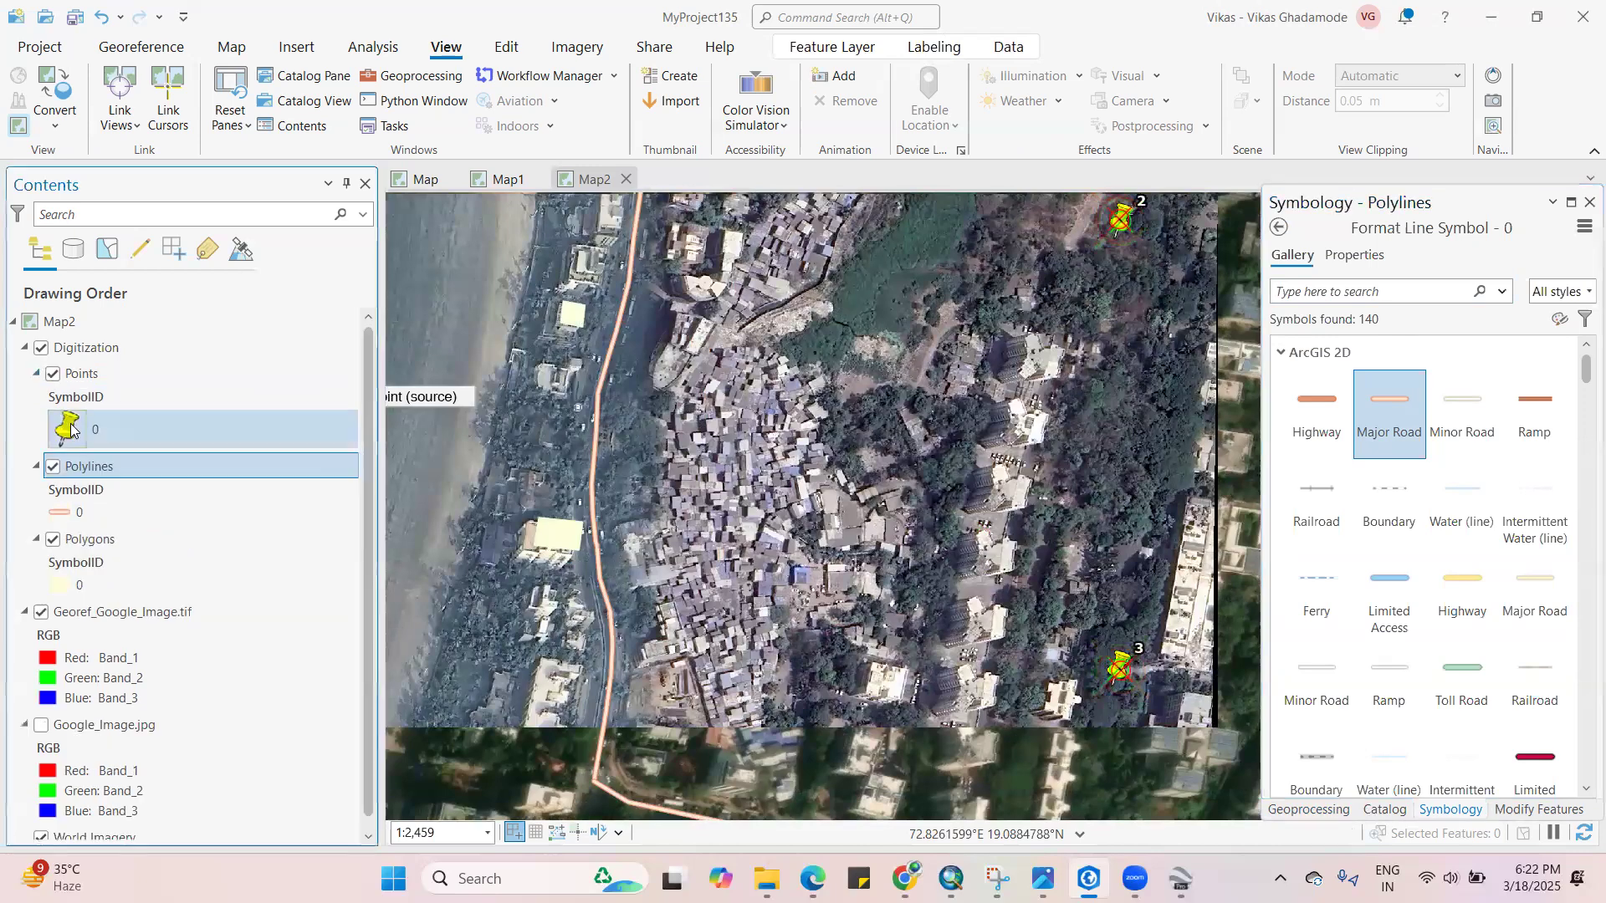
{"action": "left_click", "coordinate": [1390, 502]}
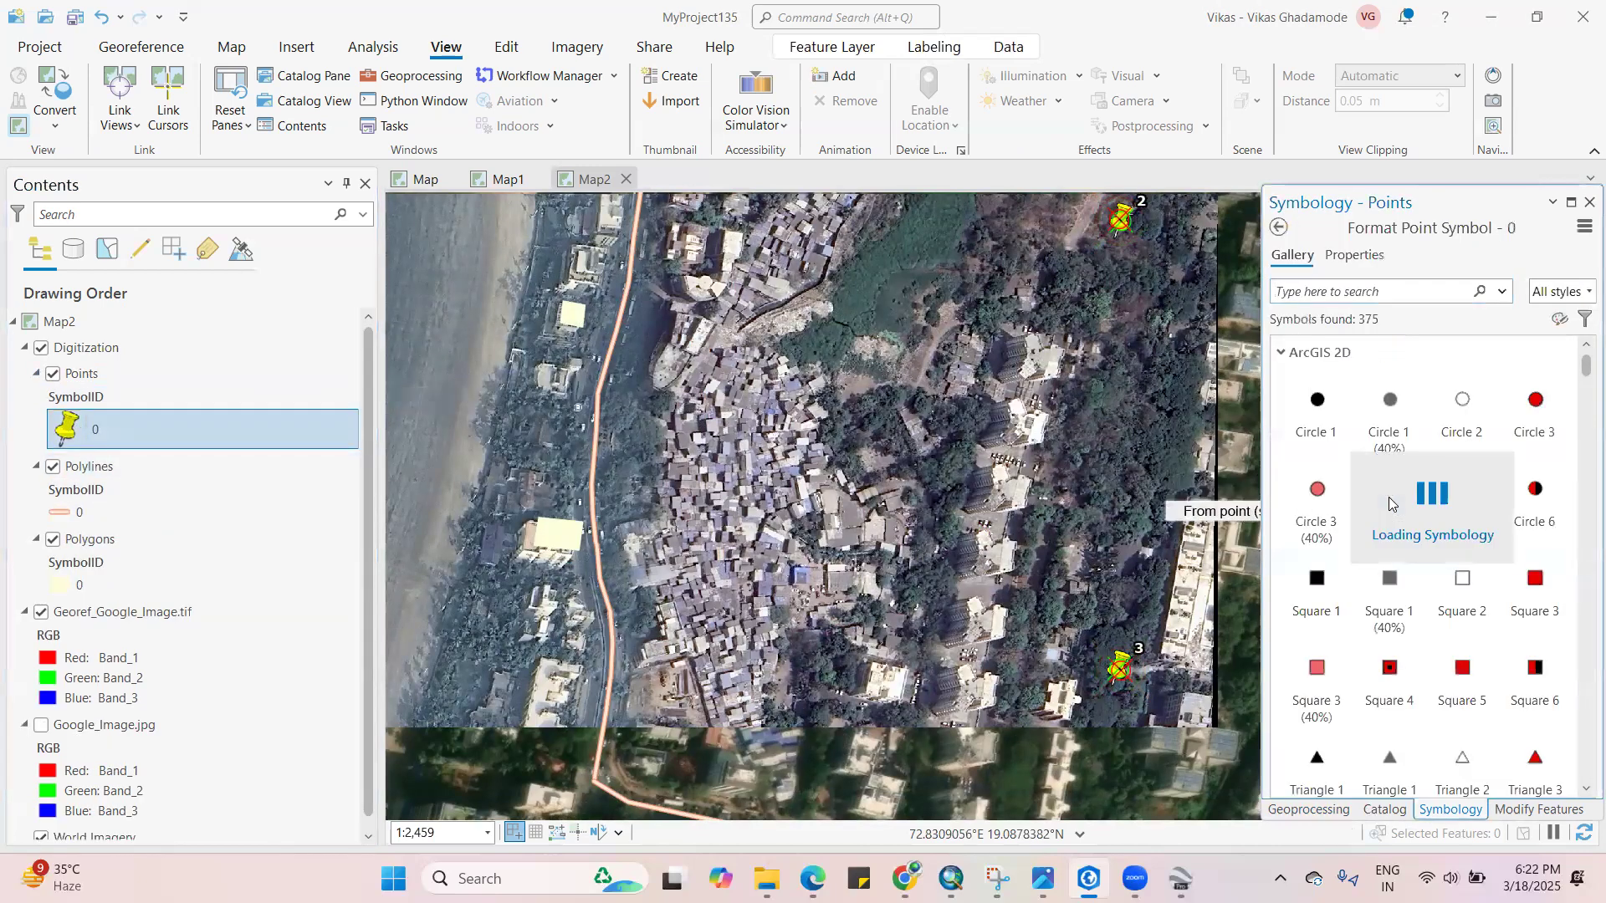
{"action": "scroll", "coordinate": [732, 399], "scroll_direction": "down", "scroll_amount": 2}
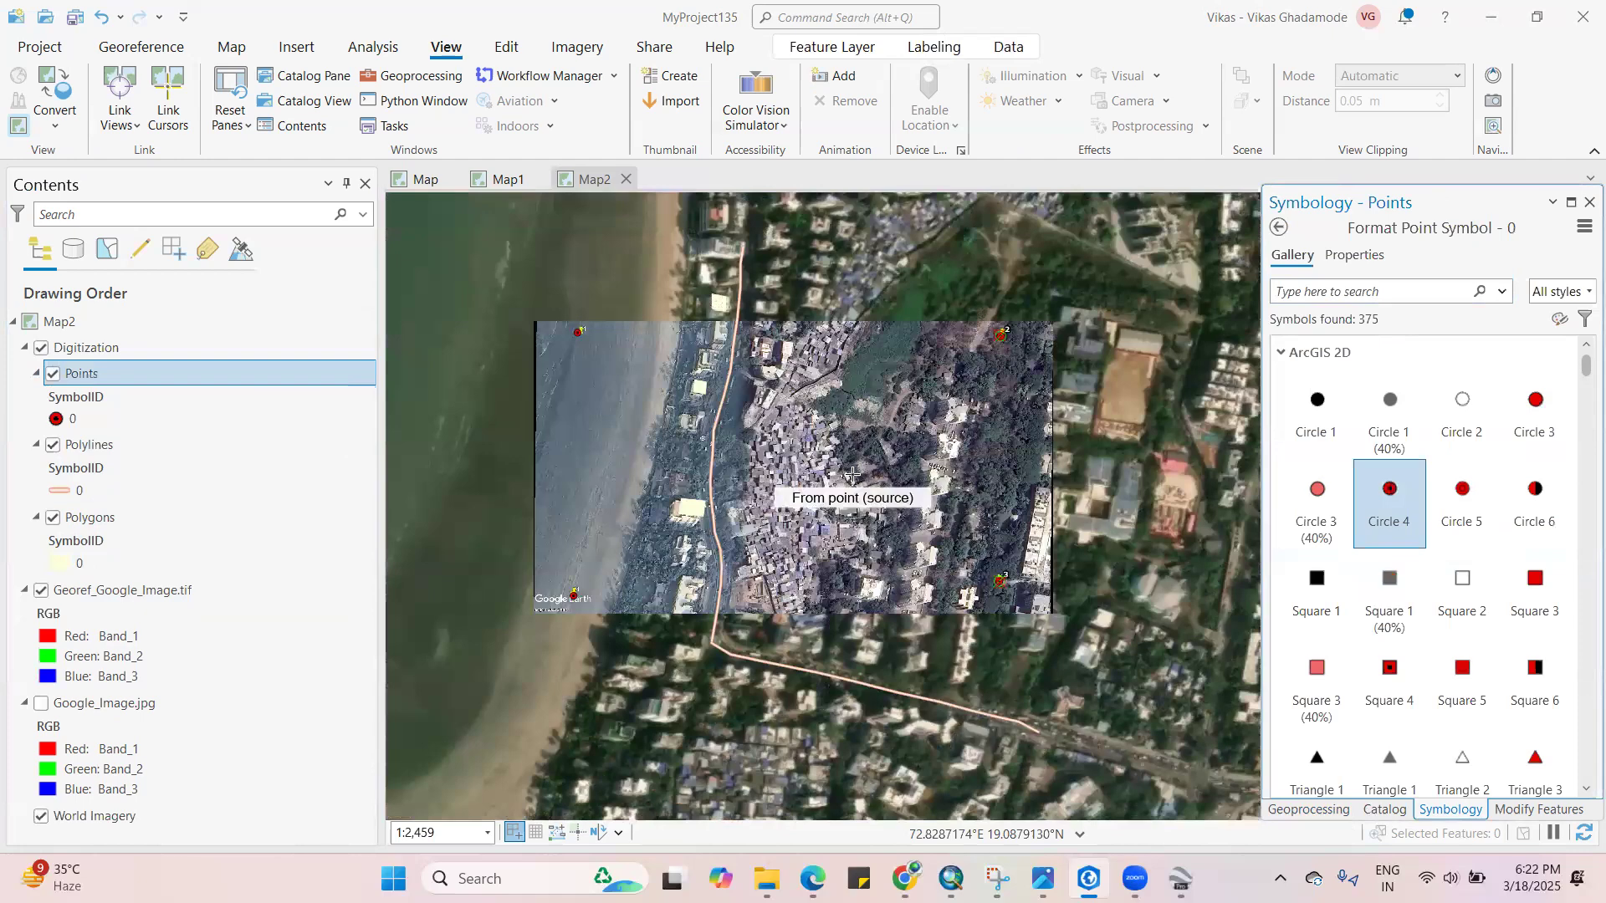
{"action": "scroll", "coordinate": [662, 406], "scroll_direction": "up", "scroll_amount": 1}
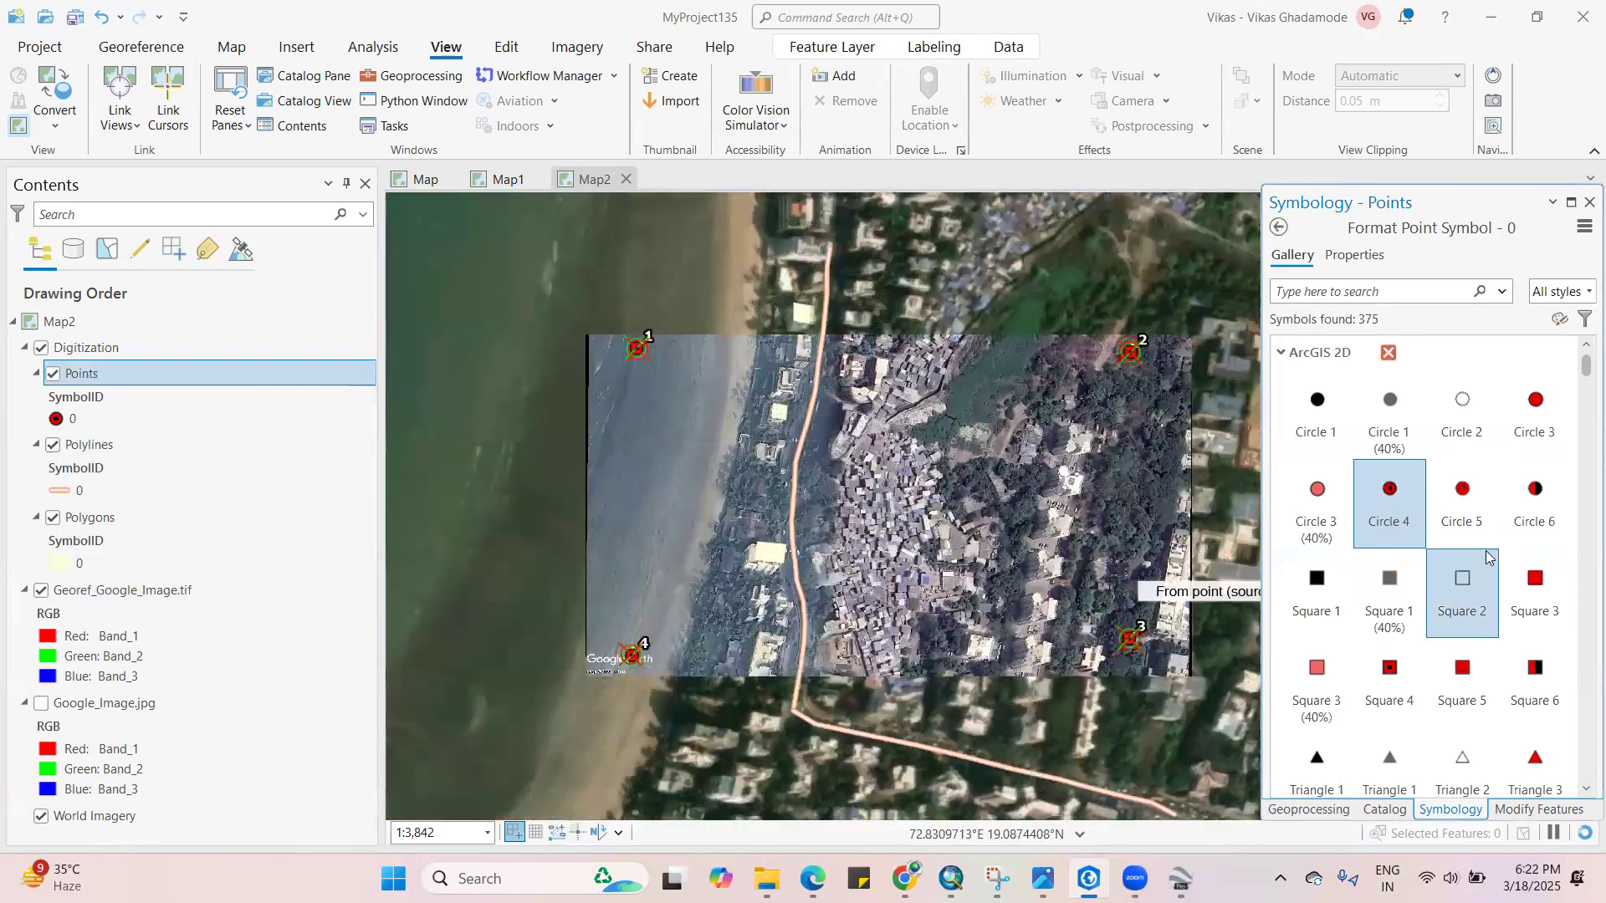
{"action": "scroll", "coordinate": [1475, 618], "scroll_direction": "down", "scroll_amount": 3}
{"action": "left_click", "coordinate": [1462, 531]}
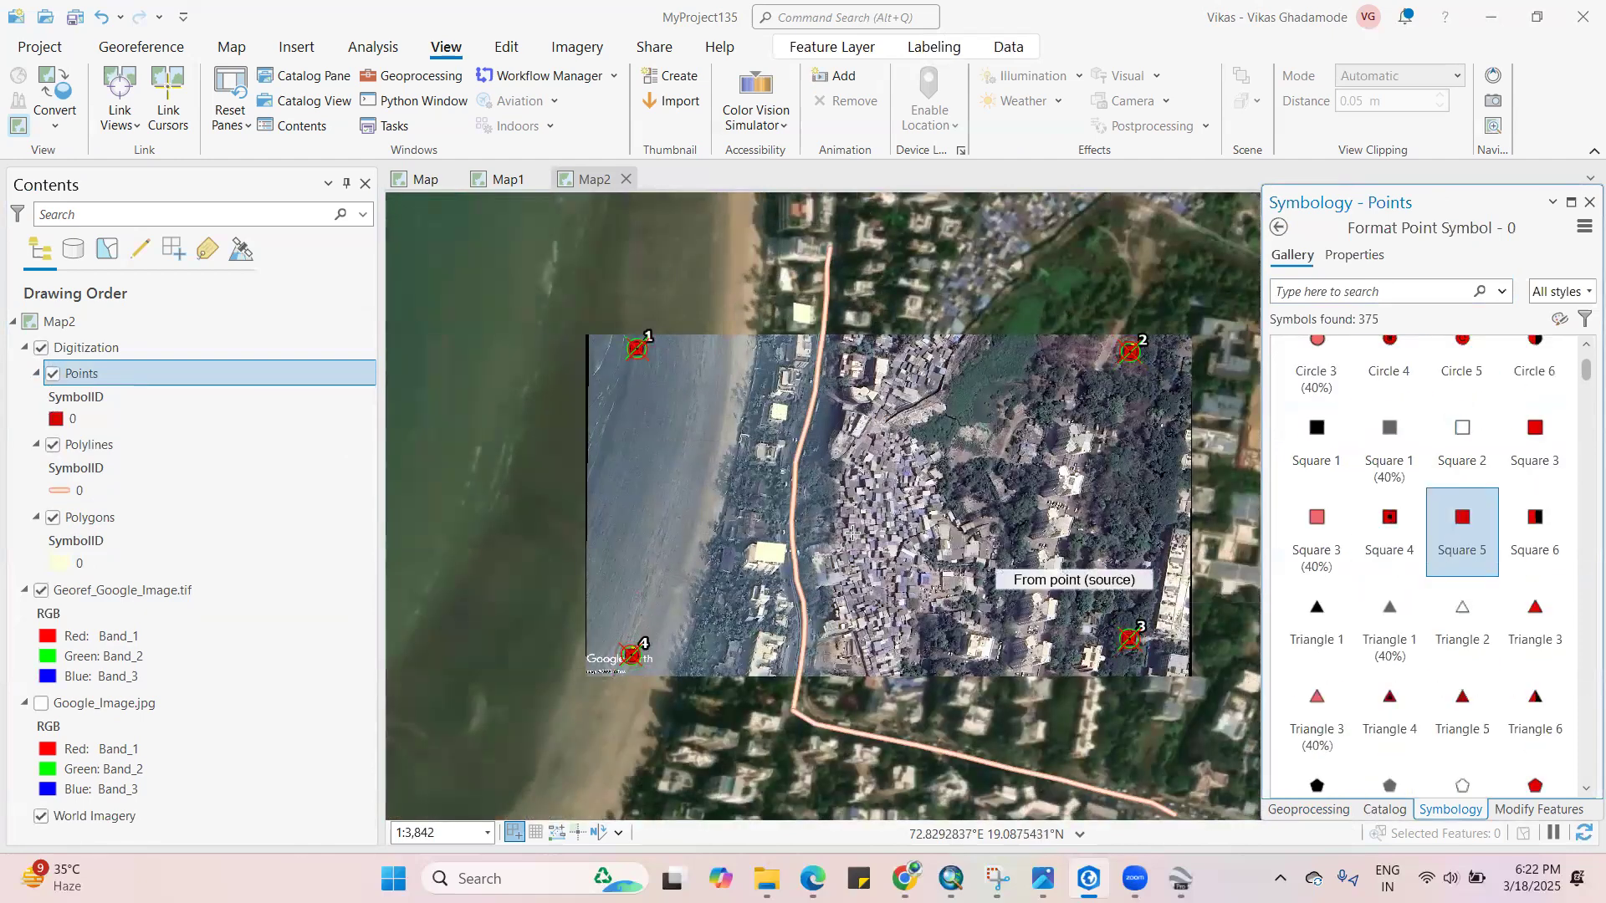